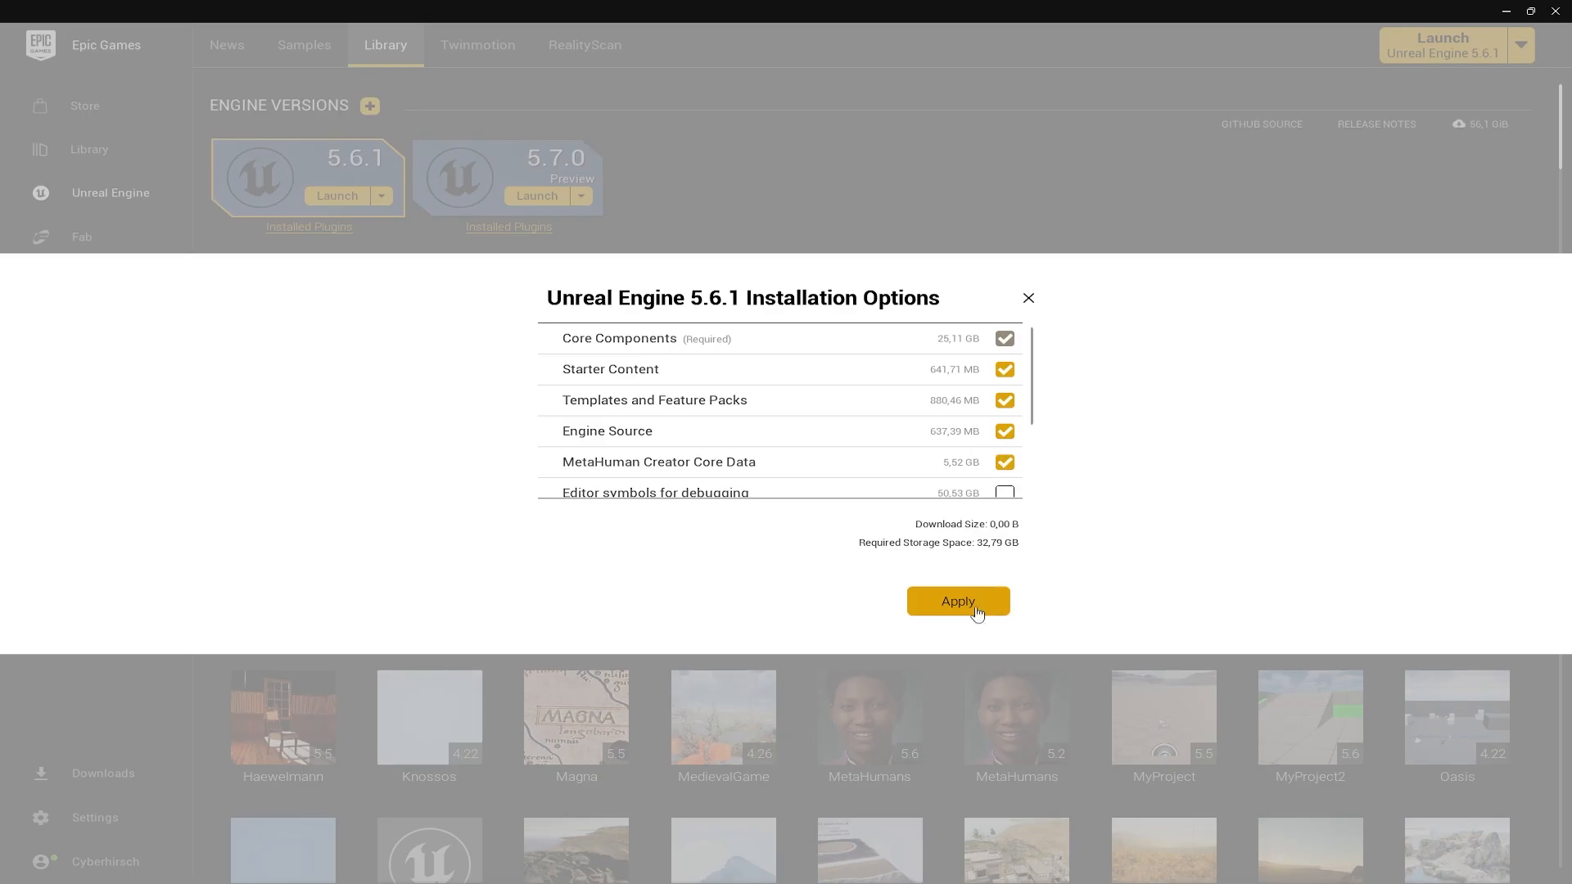
# Close the engine's installation options and name the new Third Person project thirdperson
pyautogui.click(1028, 300)
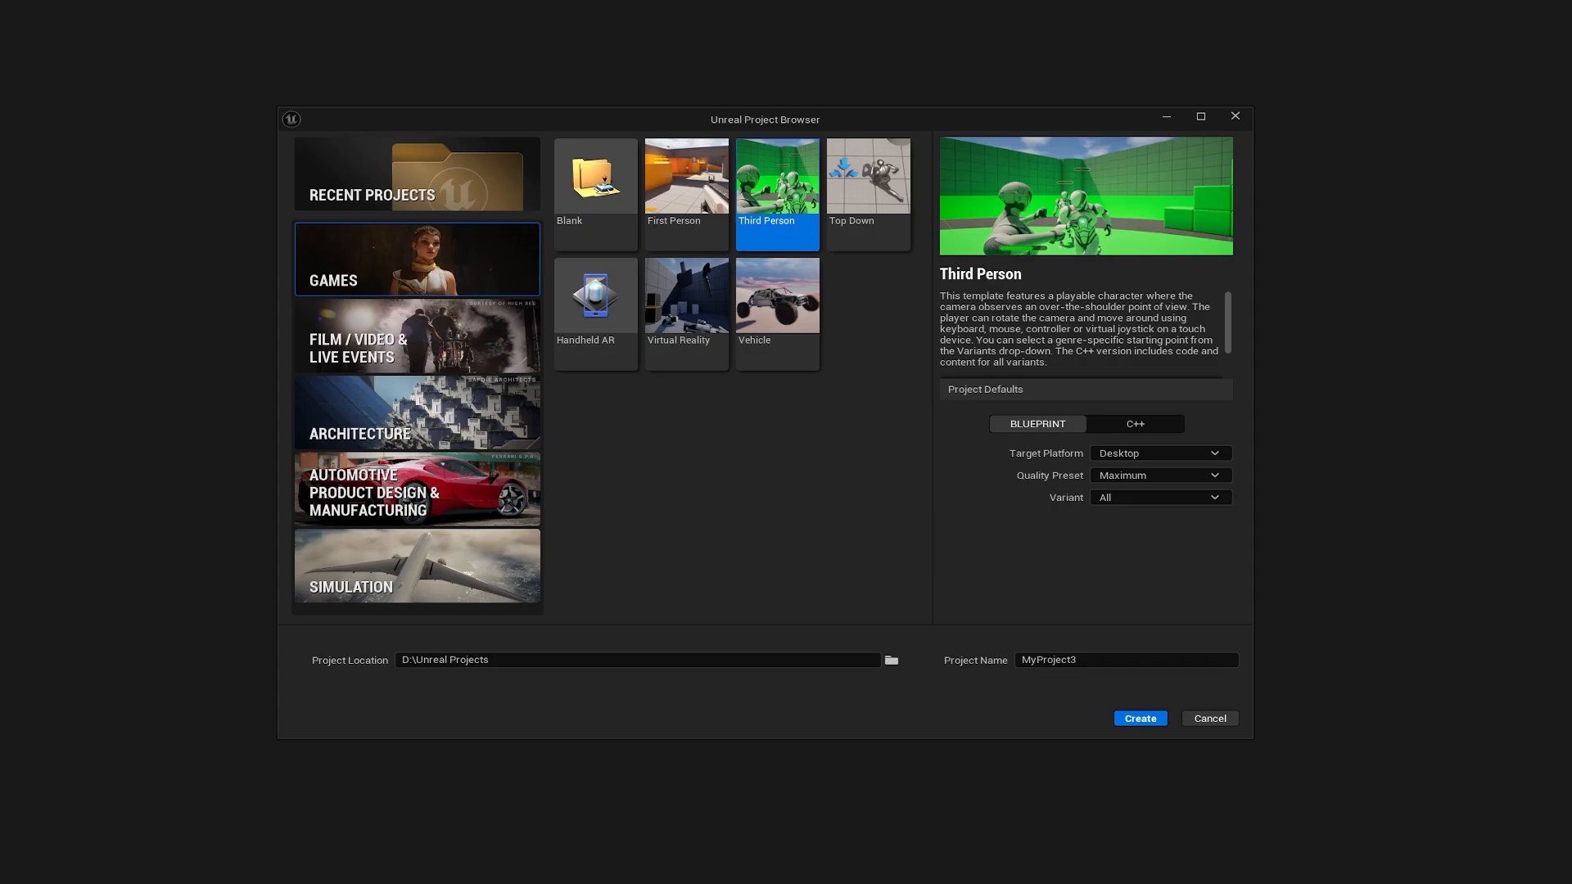
pyautogui.click(1124, 659)
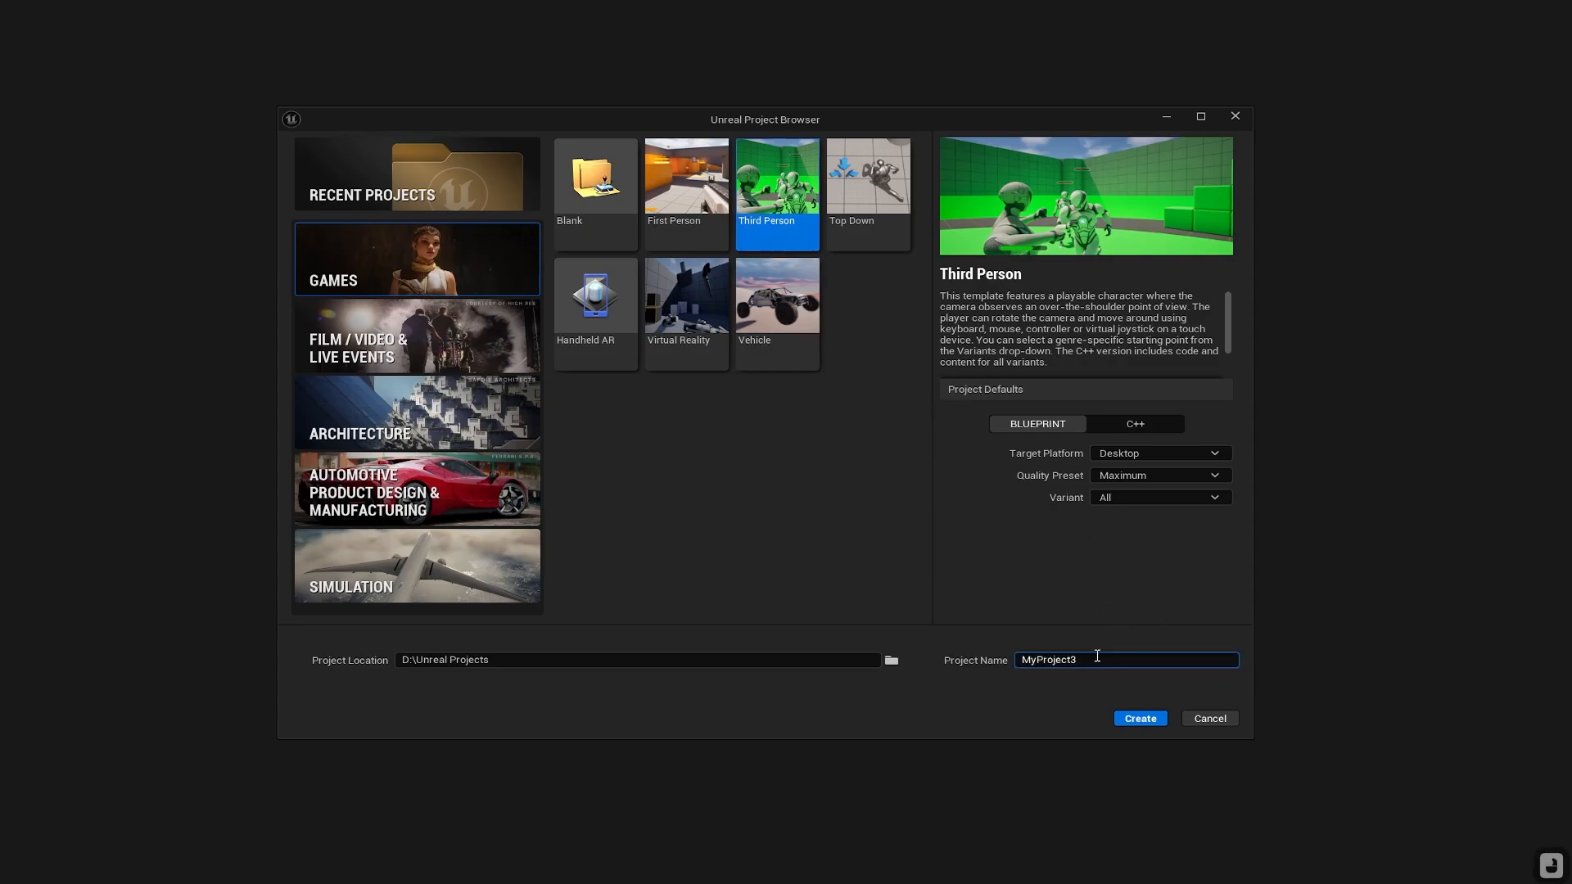
pyautogui.click(982, 656)
pyautogui.write('third pers')
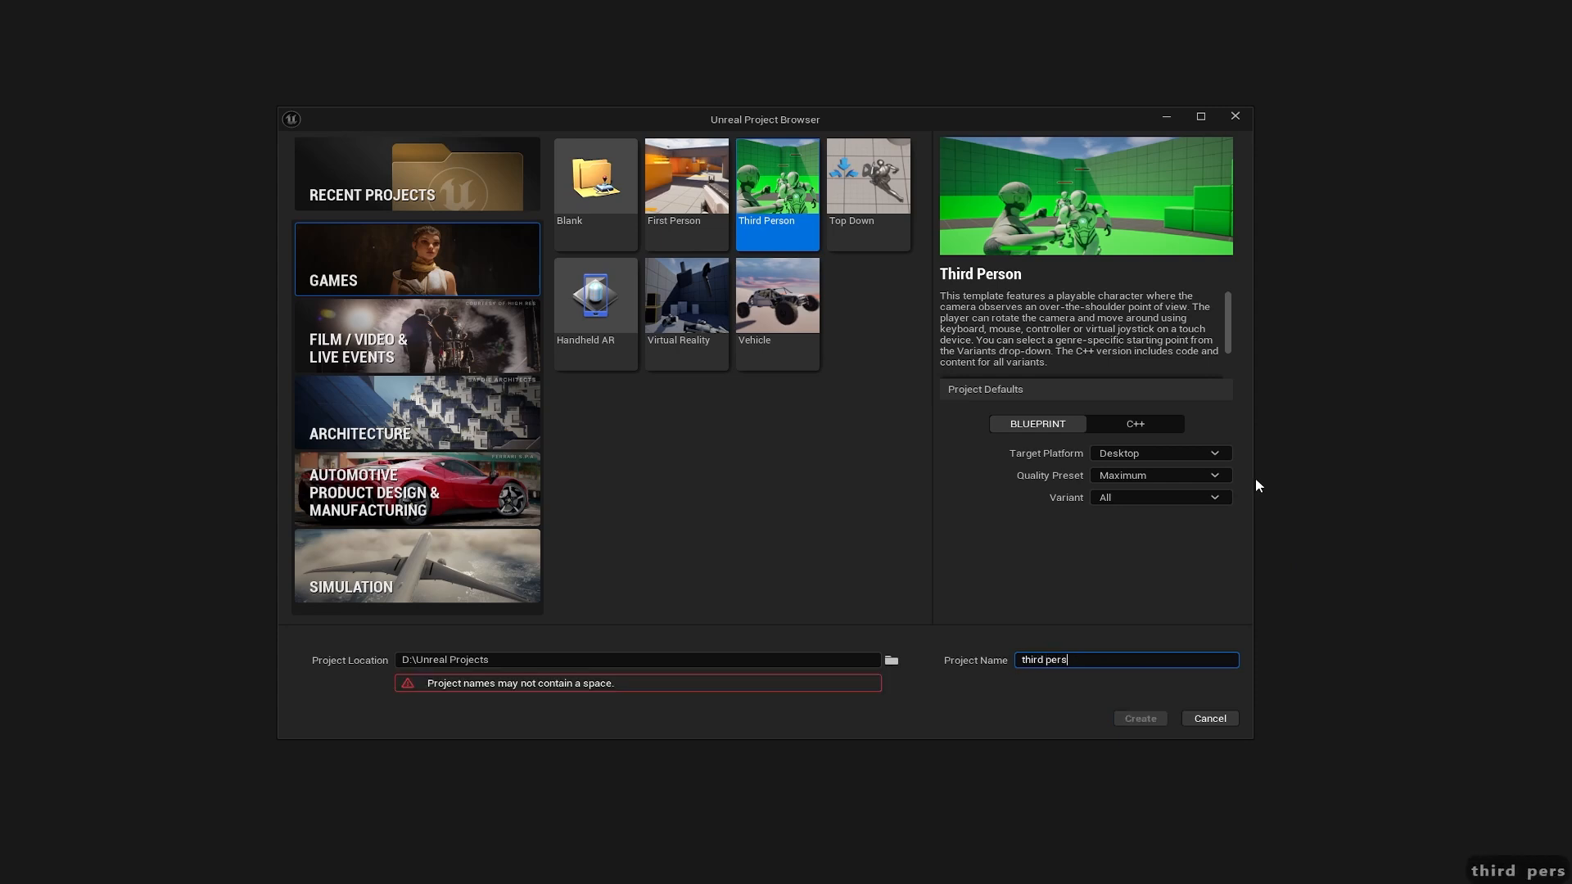
pyautogui.press('Left')
pyautogui.press('Left')
pyautogui.press('Left')
pyautogui.press('Left')
pyautogui.press('Left')
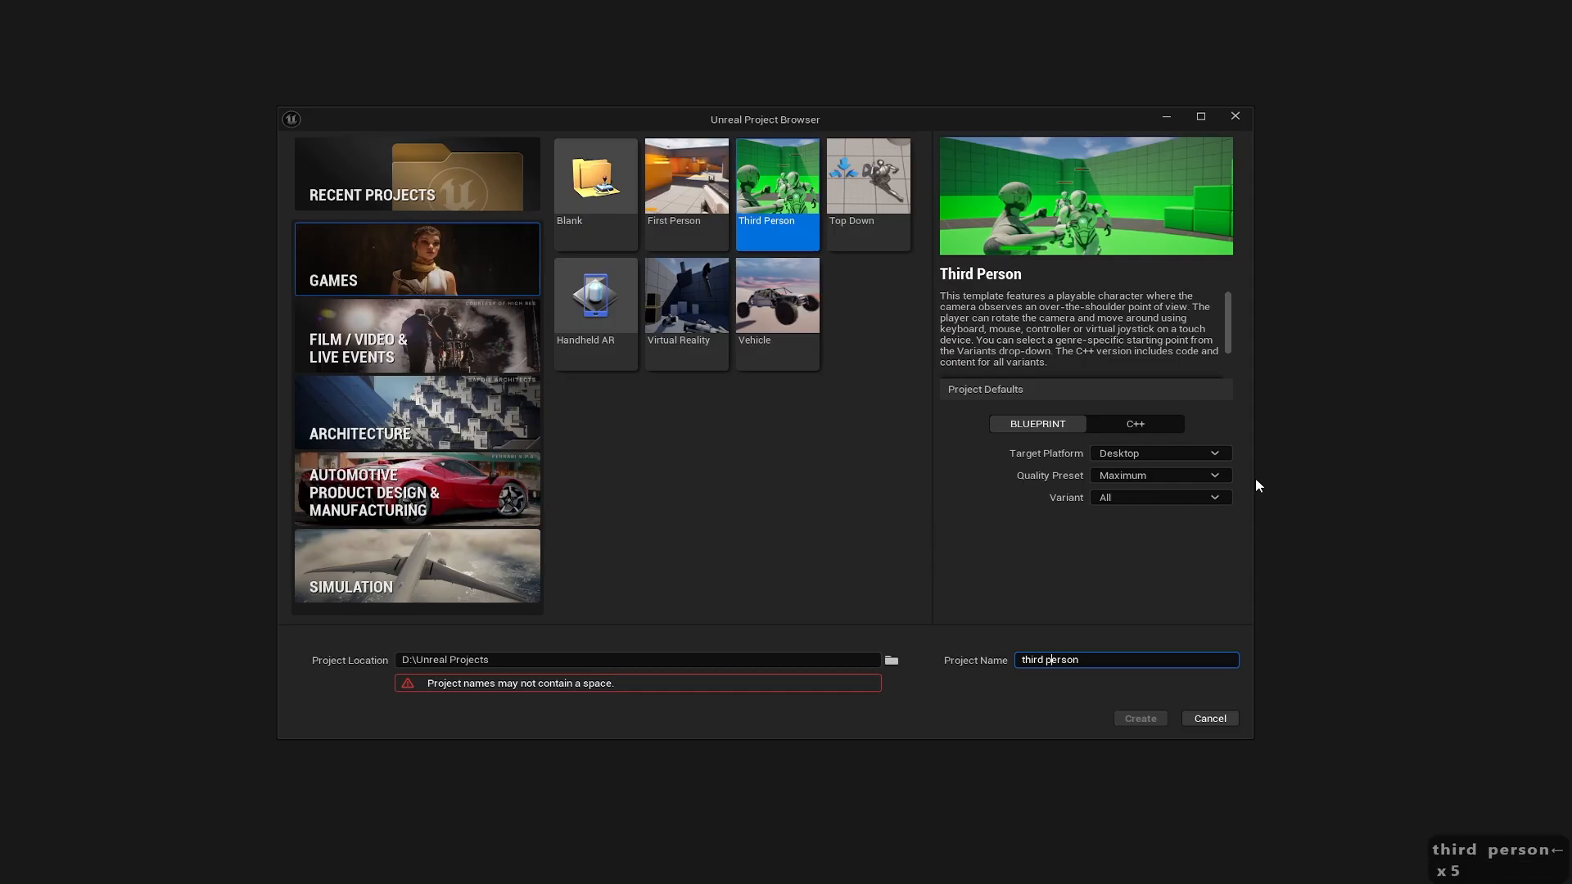
pyautogui.press('BackSpace')
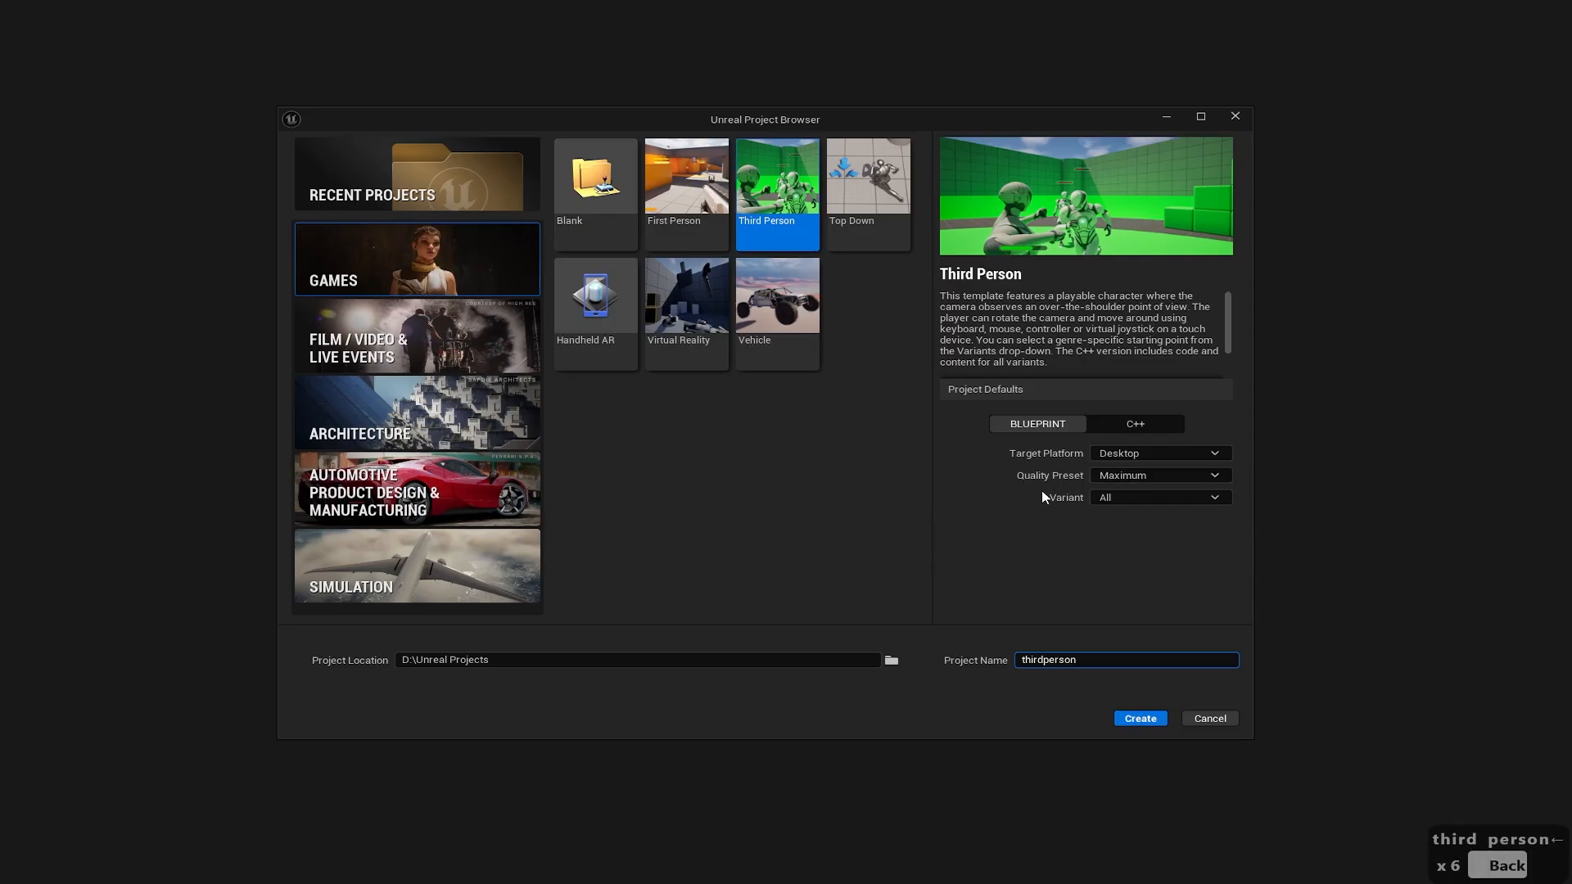
# Set the project variant to All and create the project
pyautogui.click(1119, 499)
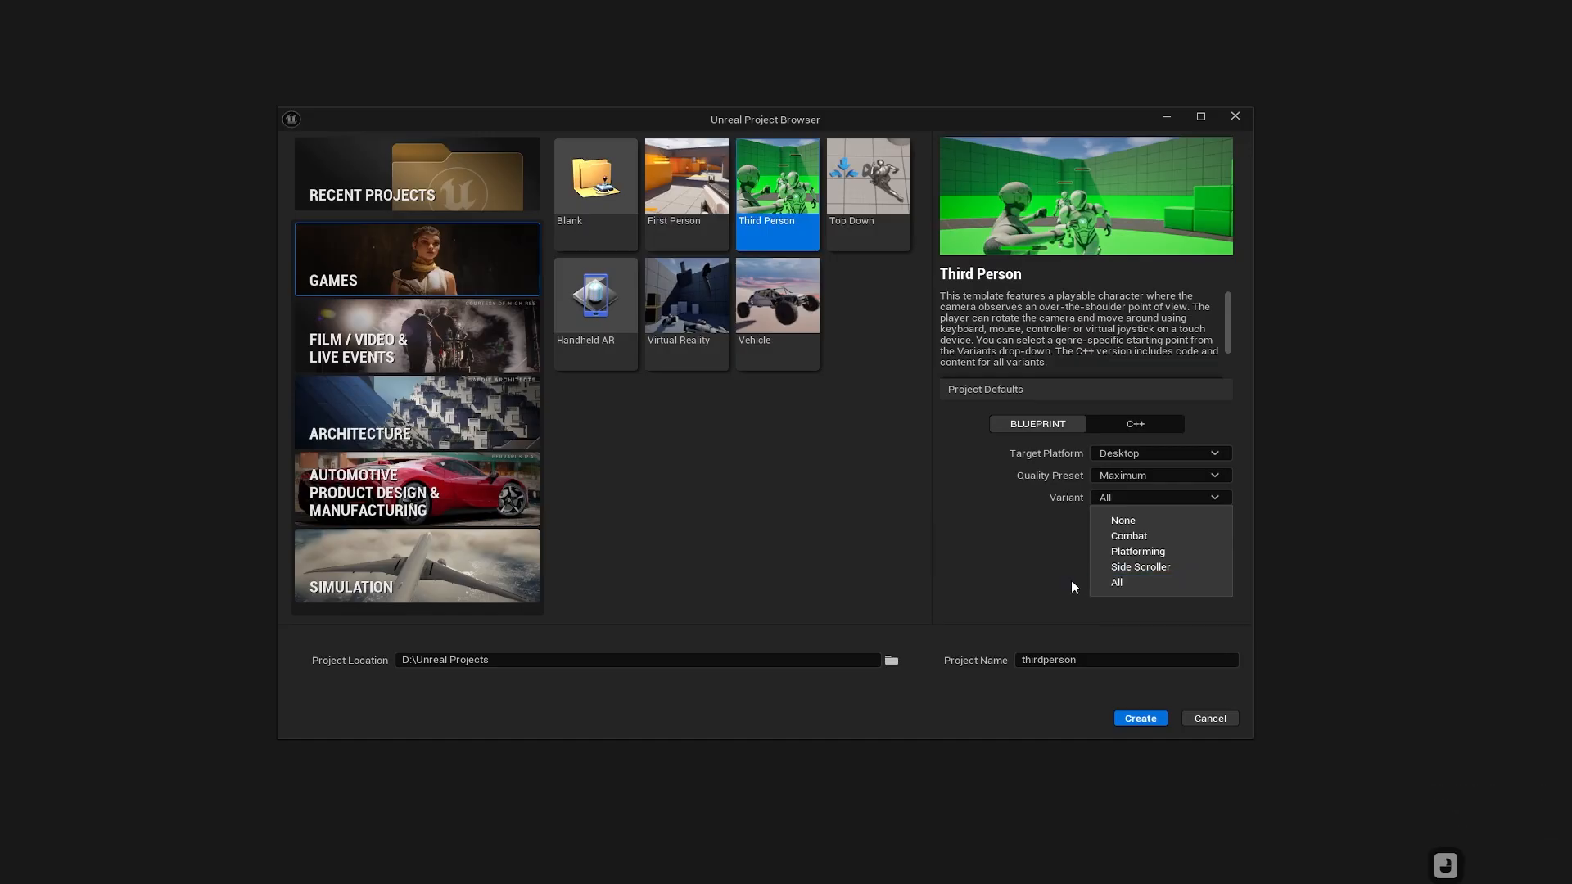
pyautogui.click(1121, 580)
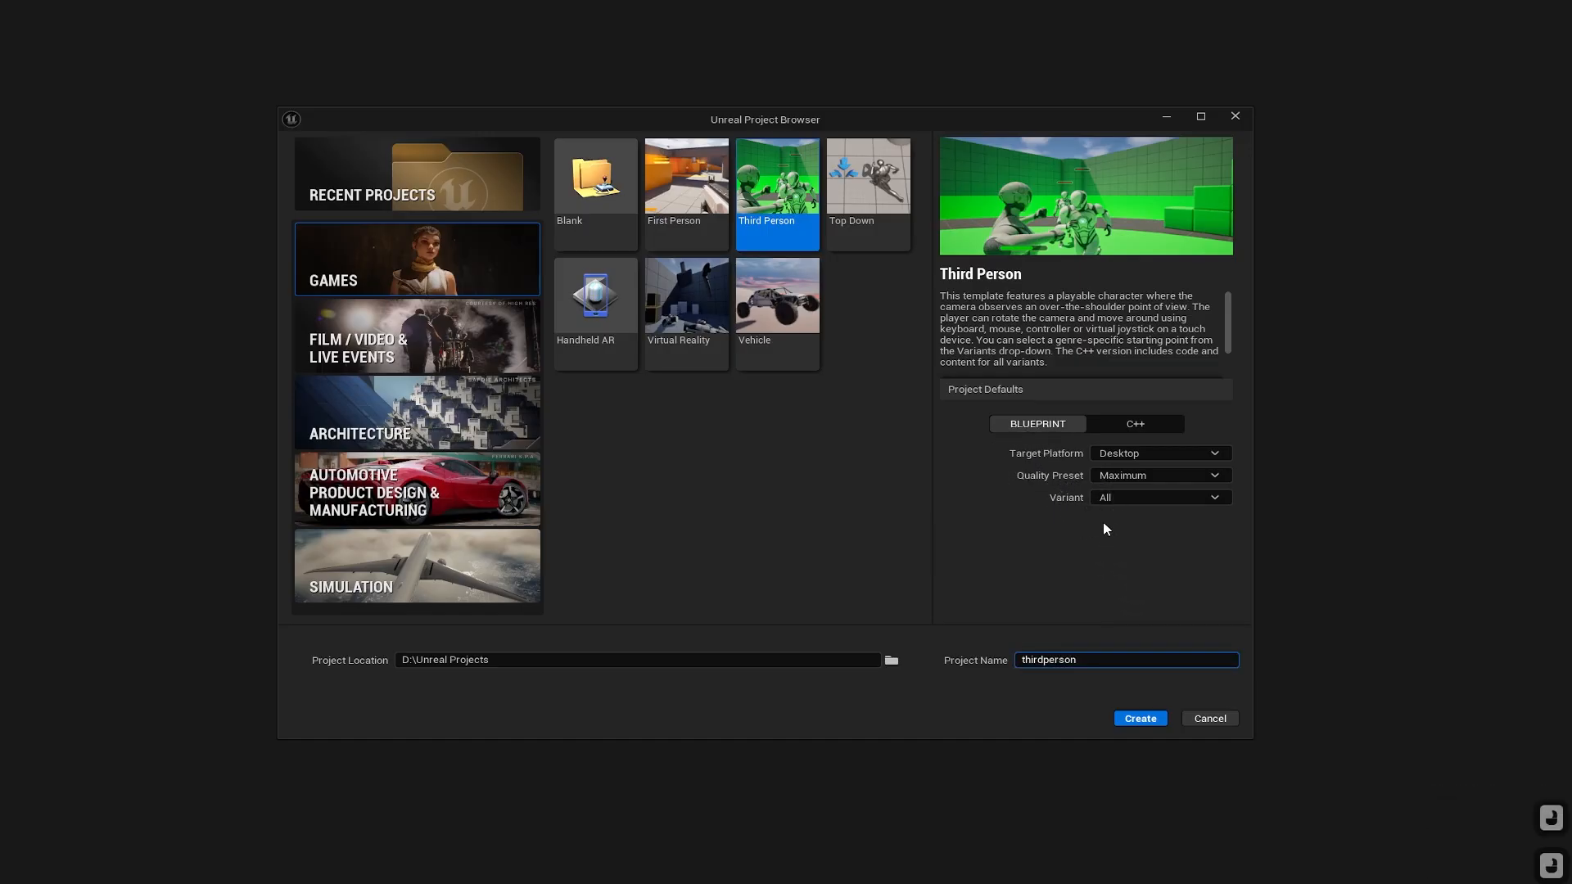
pyautogui.click(1135, 720)
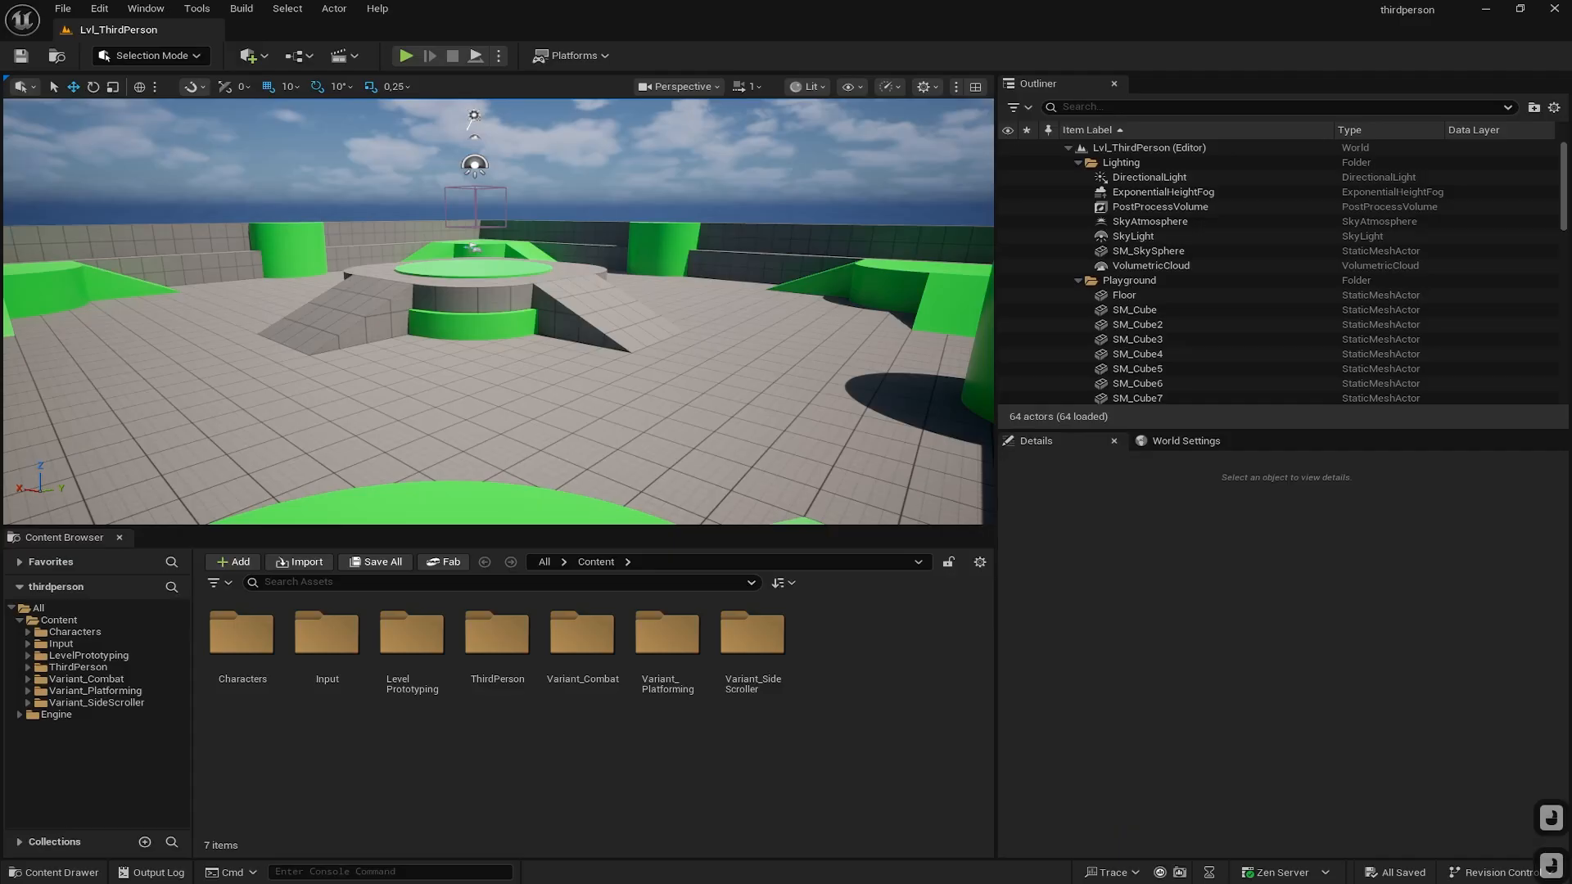
# Open Quixel Bridge and display the My MetaHumans collection
pyautogui.click(248, 56)
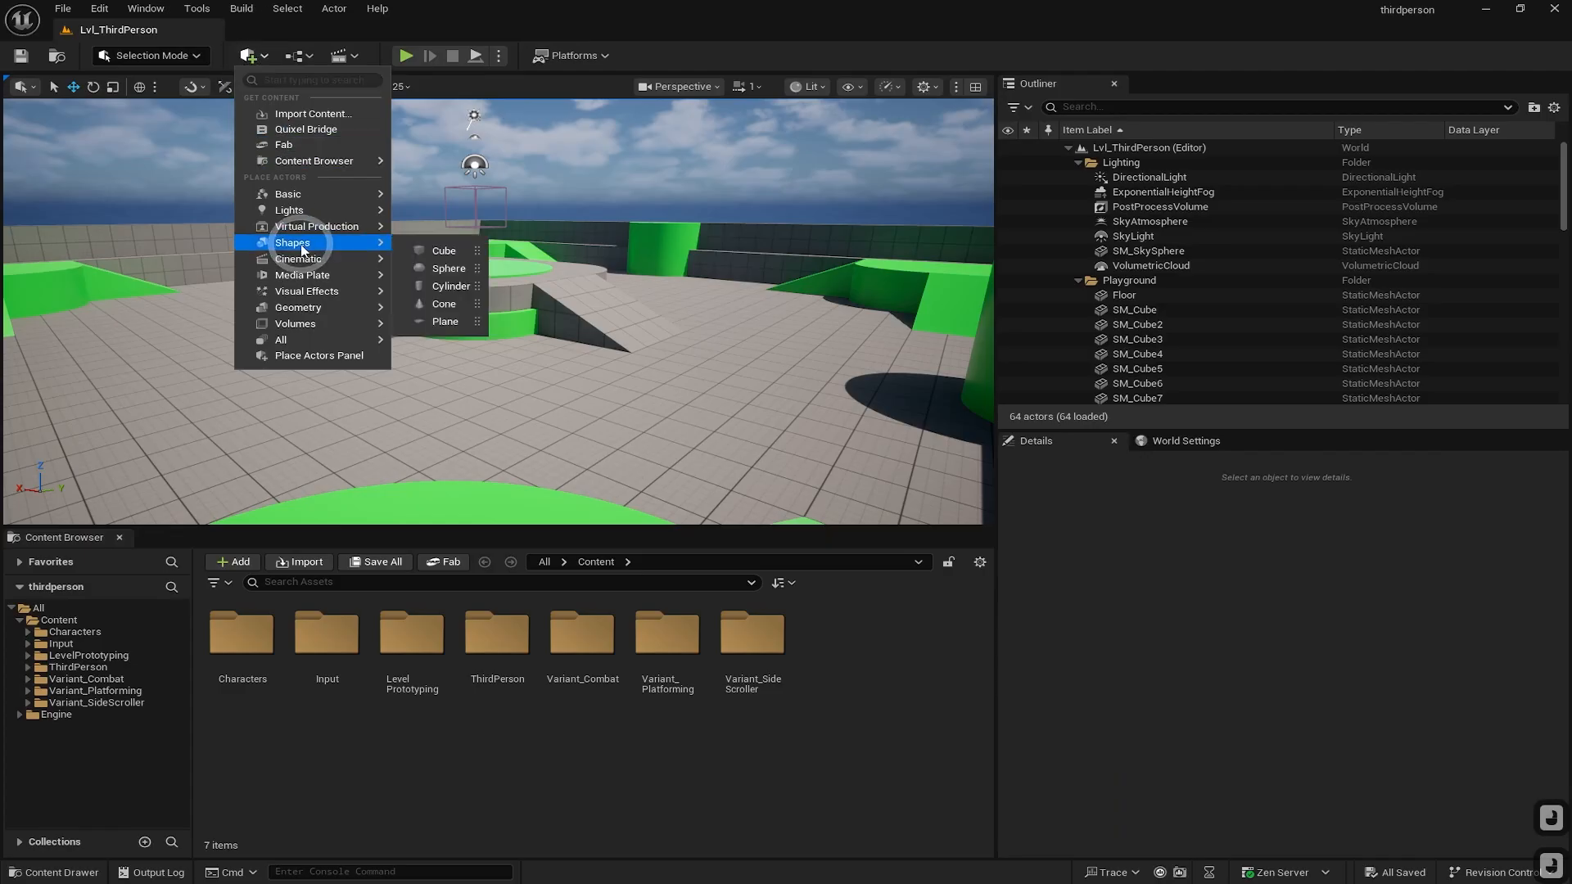
pyautogui.click(296, 130)
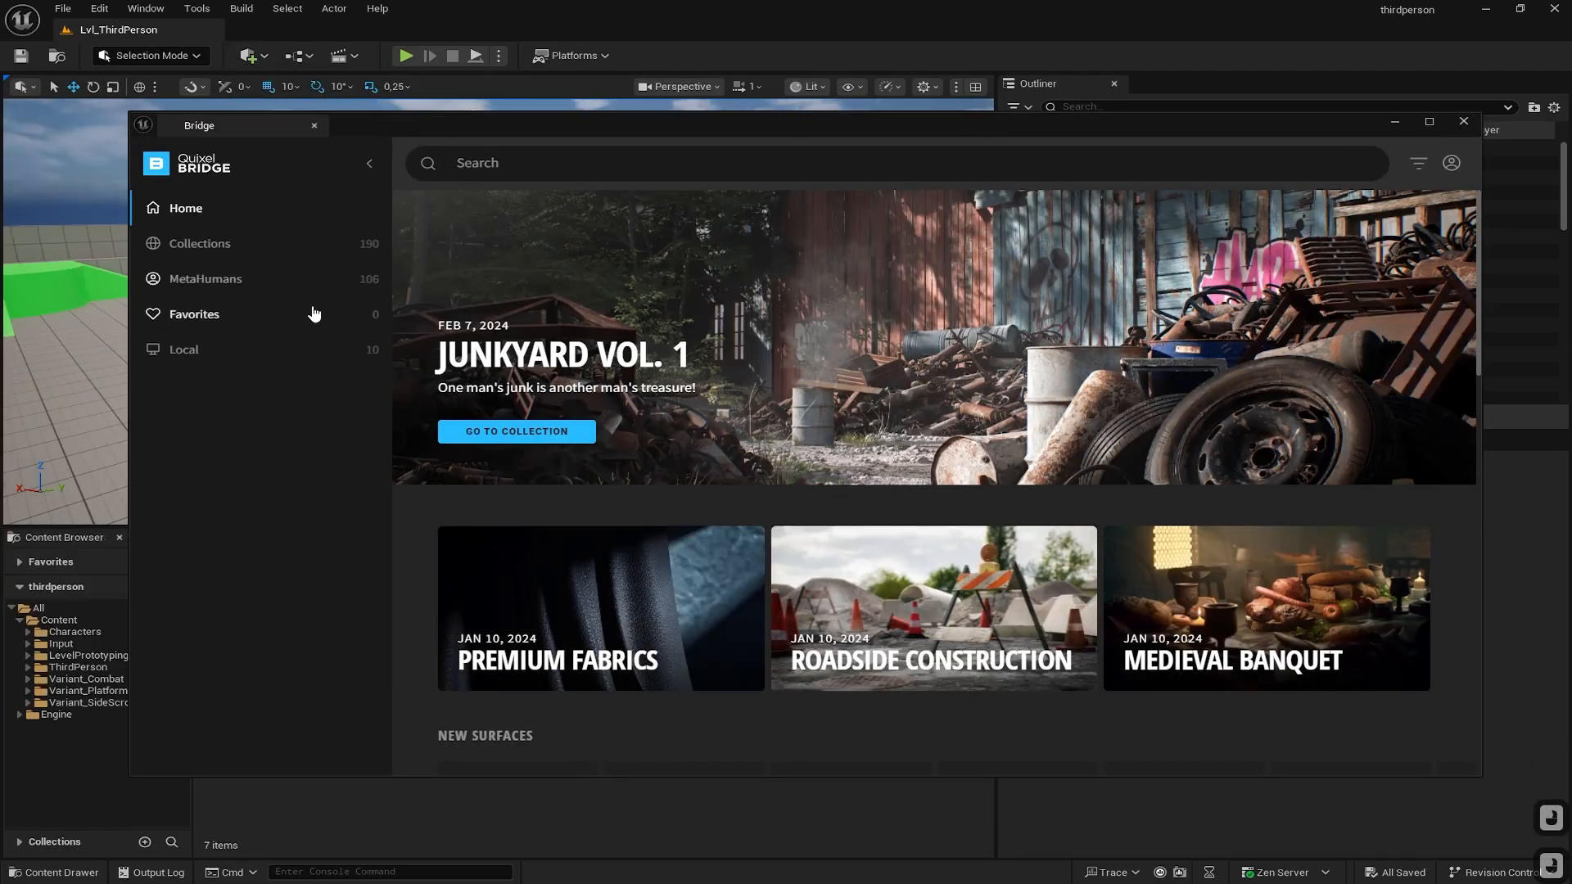
pyautogui.click(238, 279)
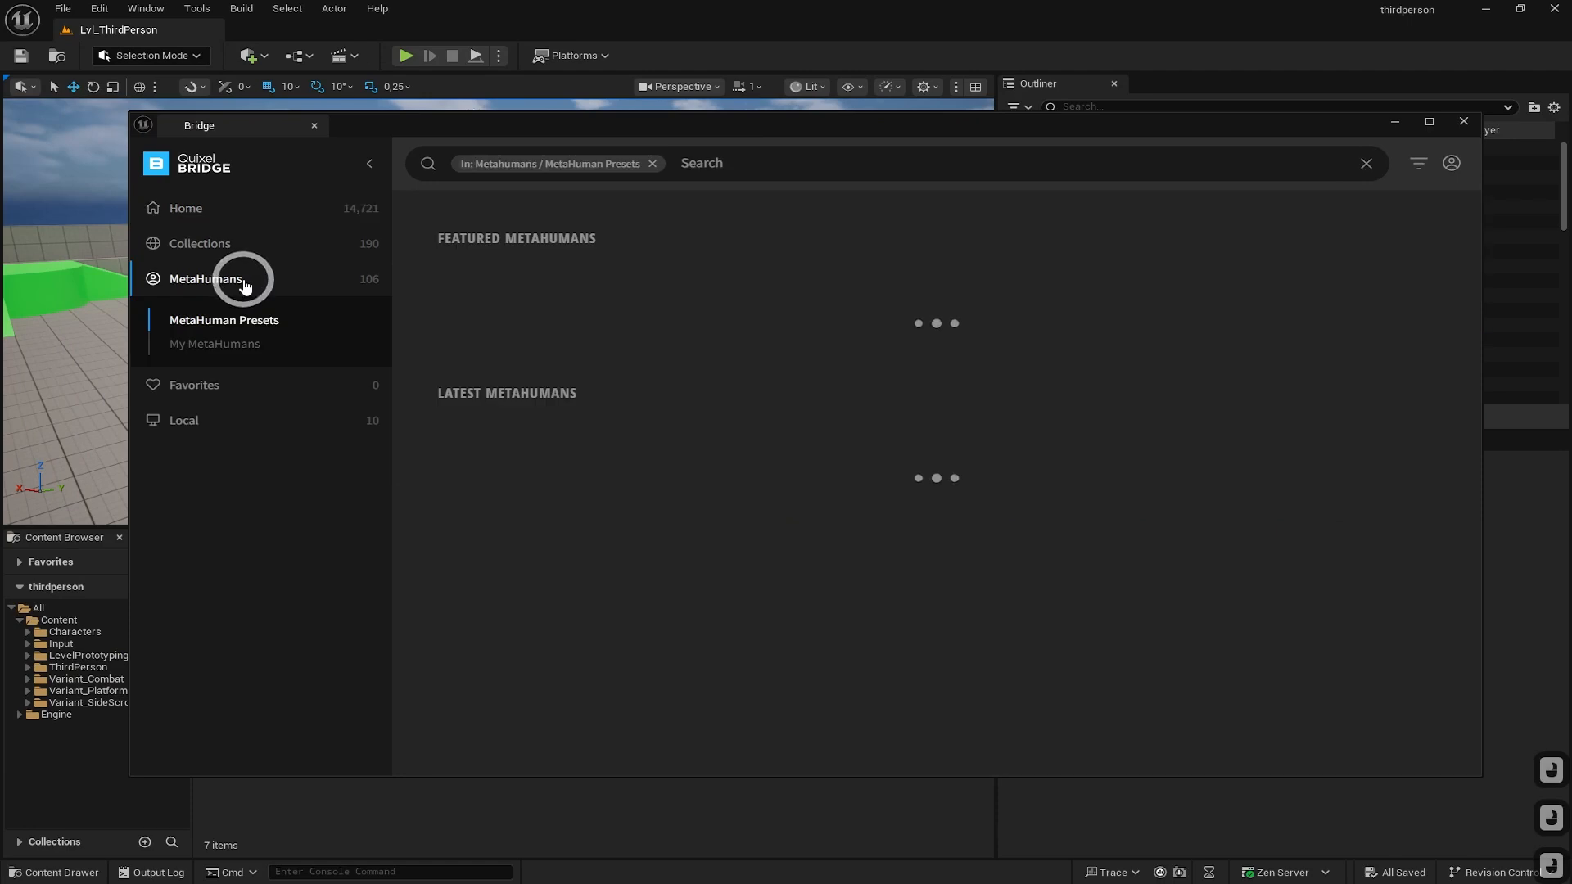
pyautogui.click(235, 343)
pyautogui.click(230, 350)
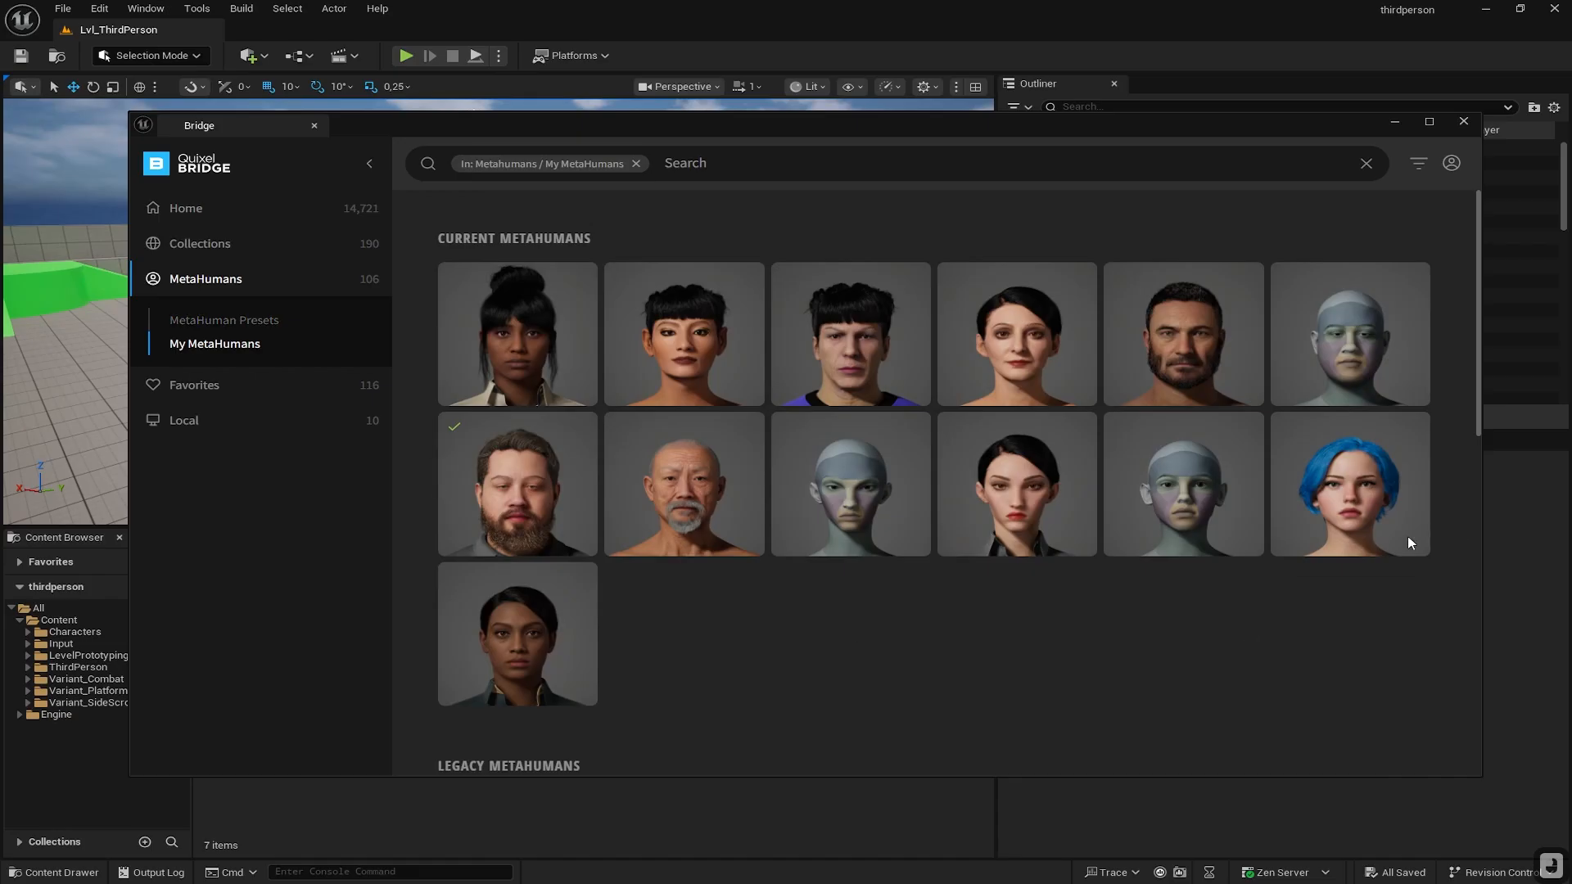
# Download the blue-haired Kira MetaHuman and add it to the project at Medium (Optimized) quality
pyautogui.moveTo(1392, 472)
pyautogui.click(1414, 428)
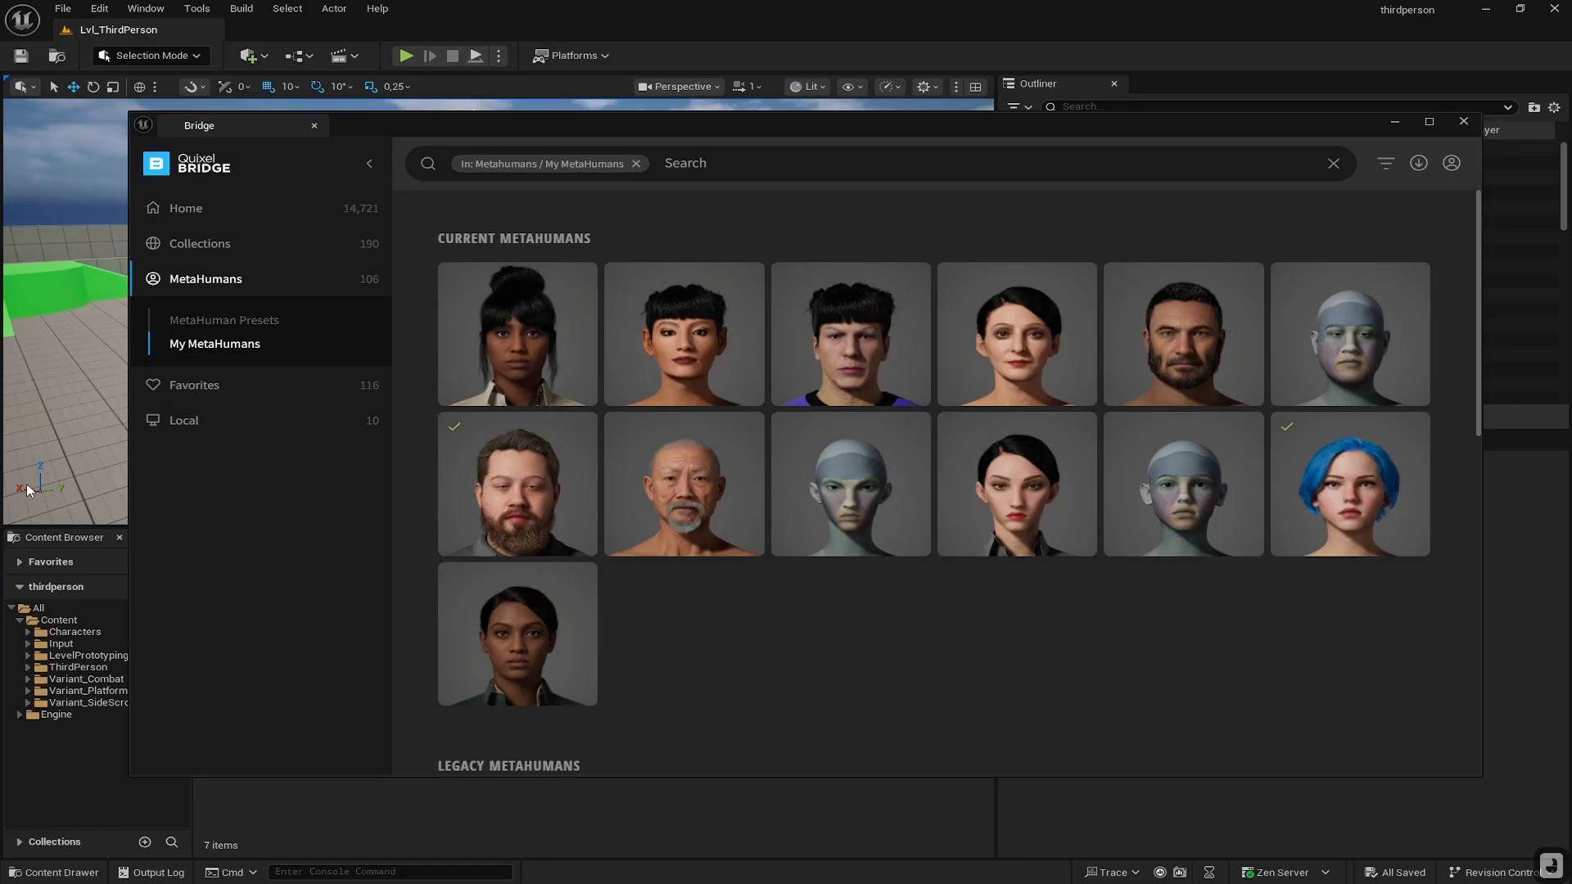
pyautogui.click(1305, 456)
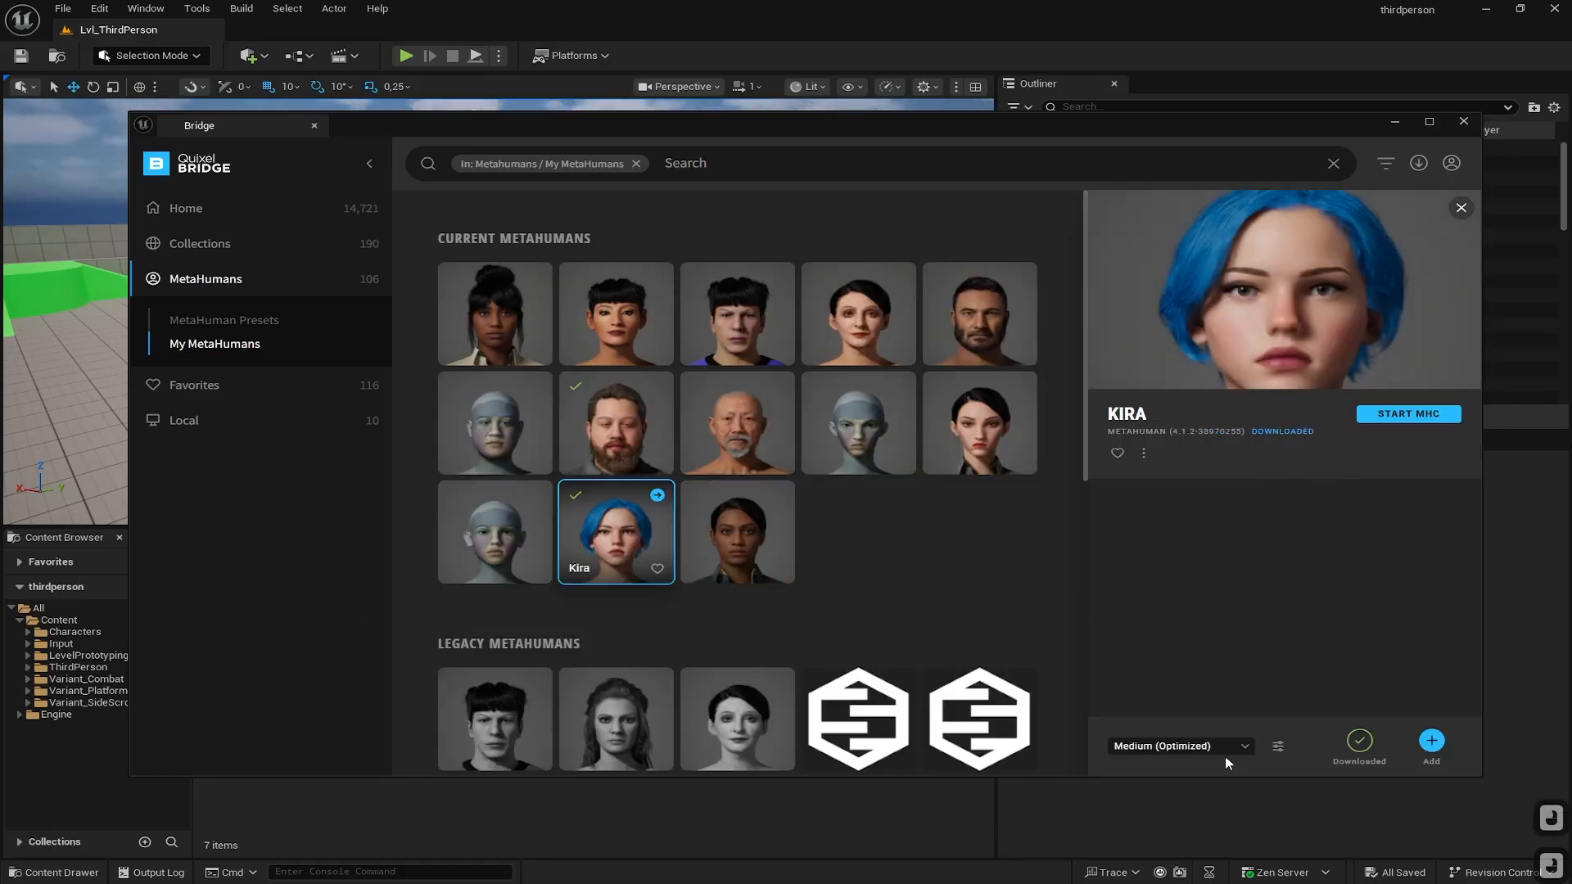
pyautogui.click(1433, 744)
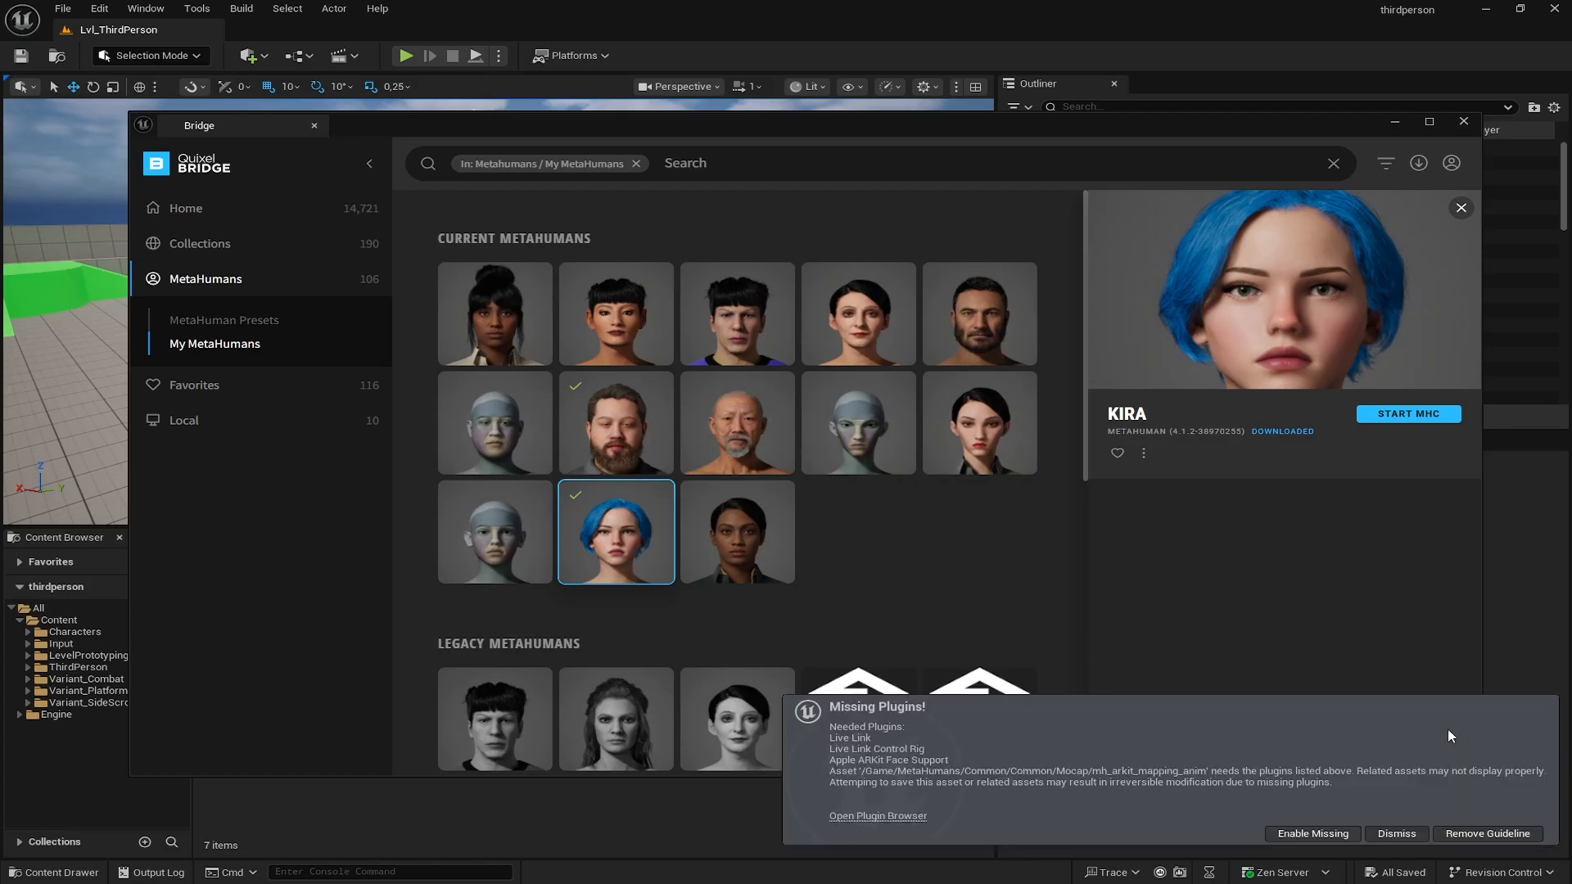
# Enable the missing plugins and project settings required by the MetaHuman, and close Bridge
pyautogui.click(1333, 832)
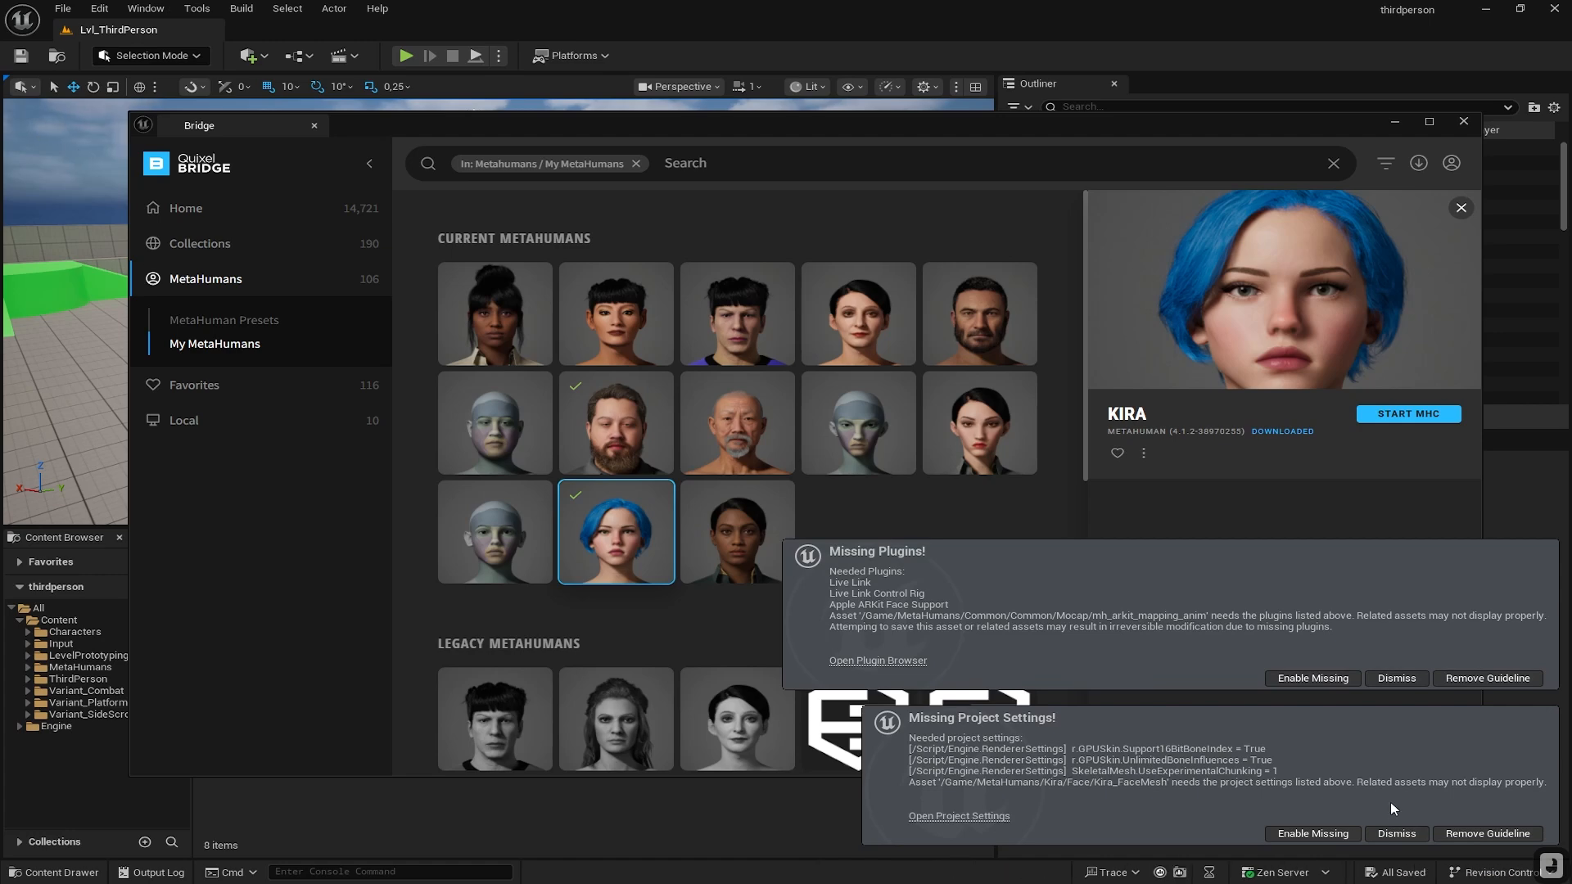
pyautogui.click(1314, 834)
pyautogui.click(1313, 833)
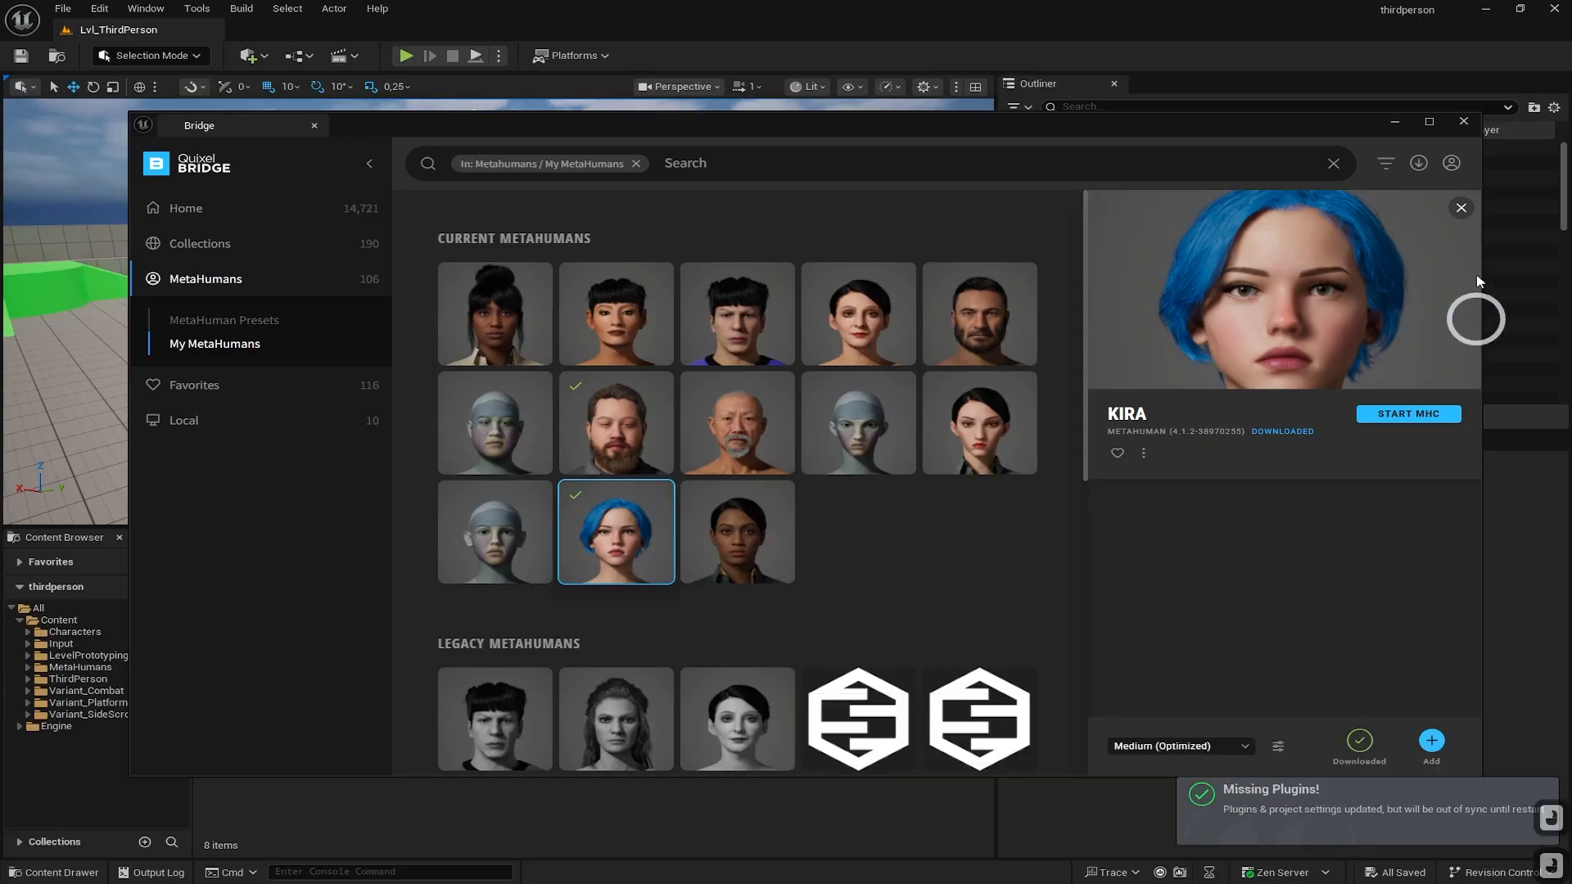
pyautogui.click(1463, 123)
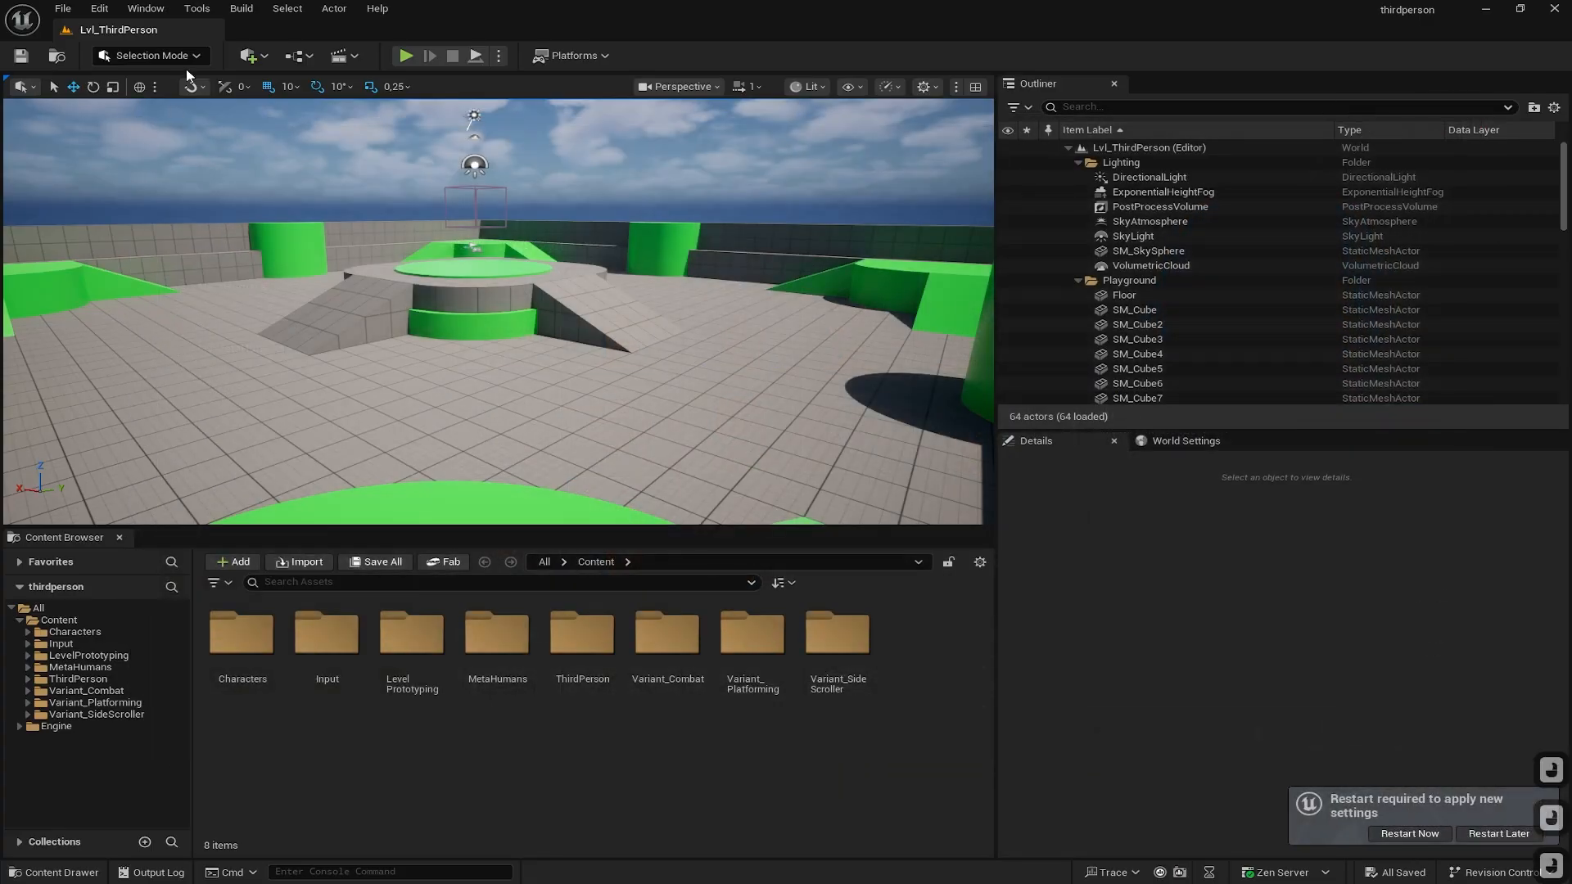
# Enable the MetaHuman Animator, Animator Calibration Processing, Core Tech, Creator and Live Link plugins, and restart the editor
pyautogui.click(191, 6)
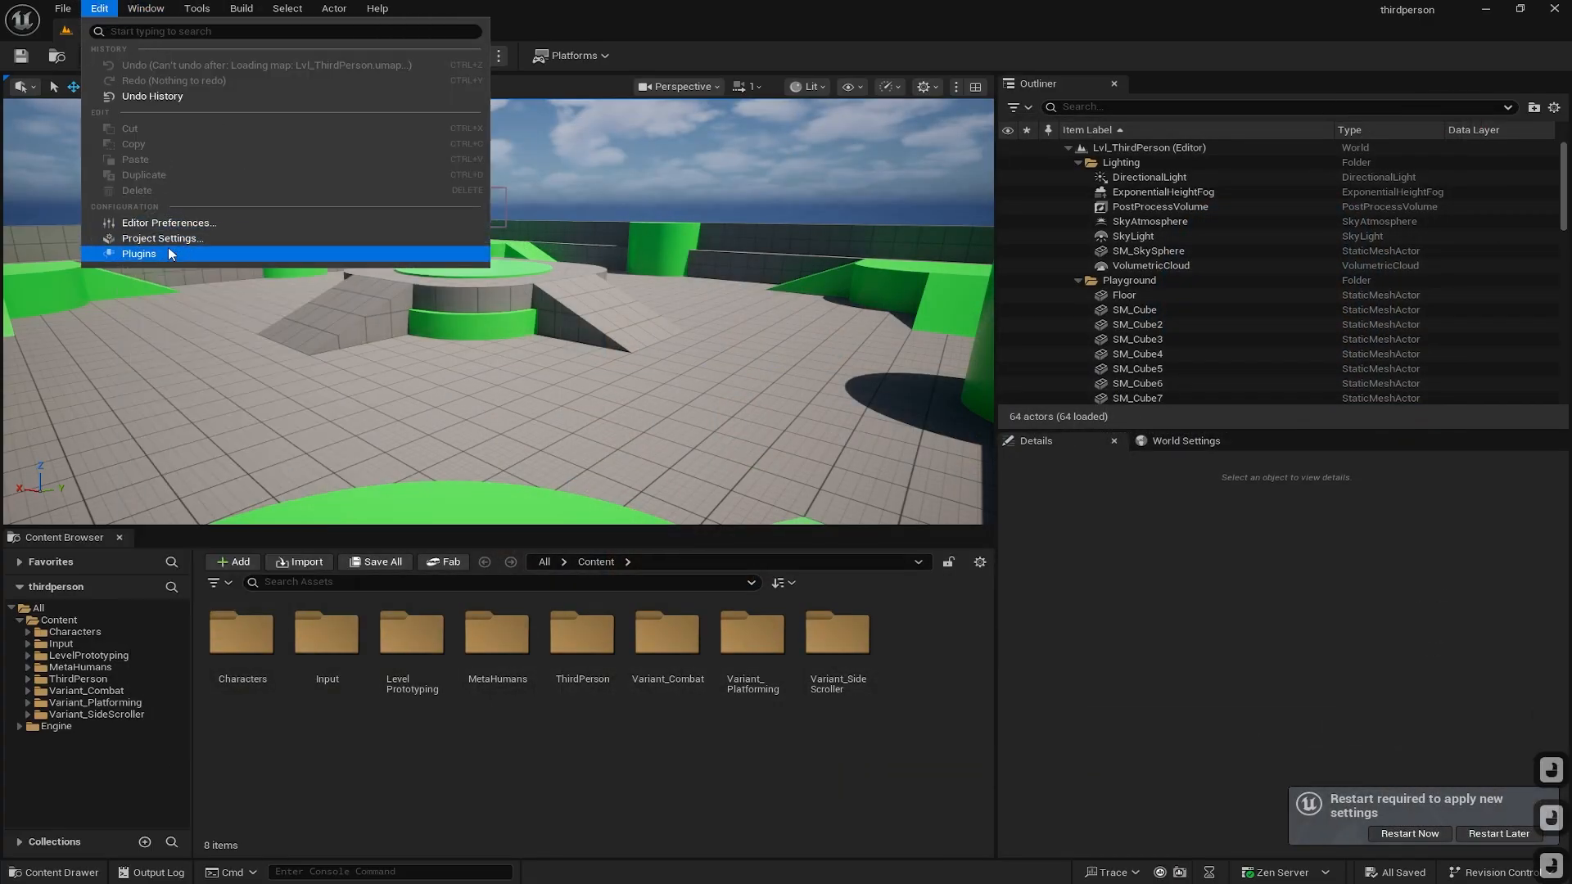
pyautogui.click(165, 249)
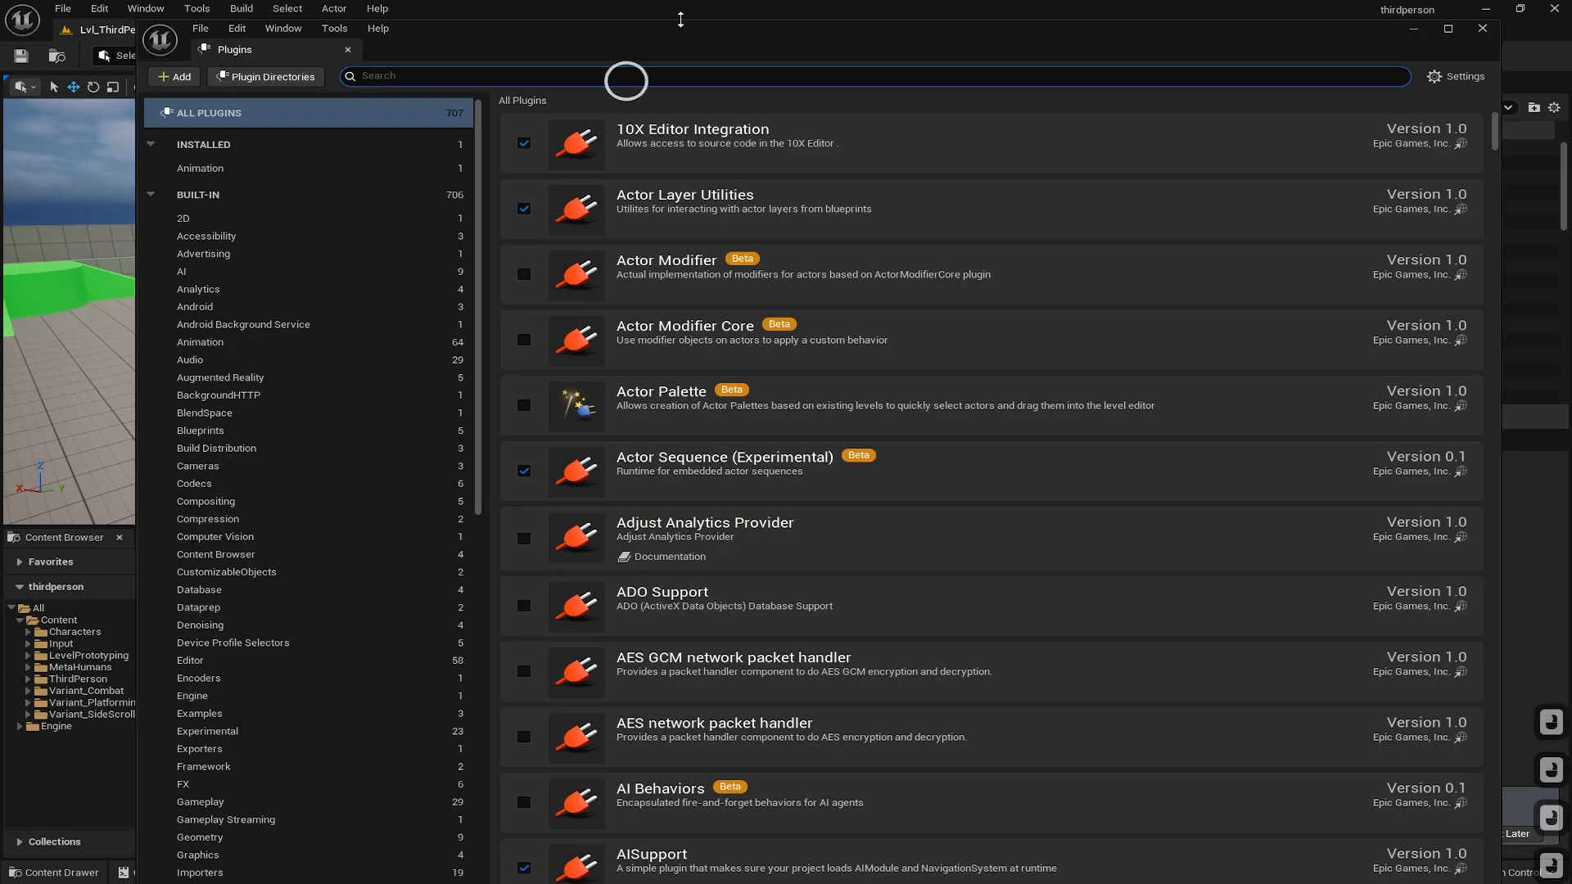
pyautogui.write('meta')
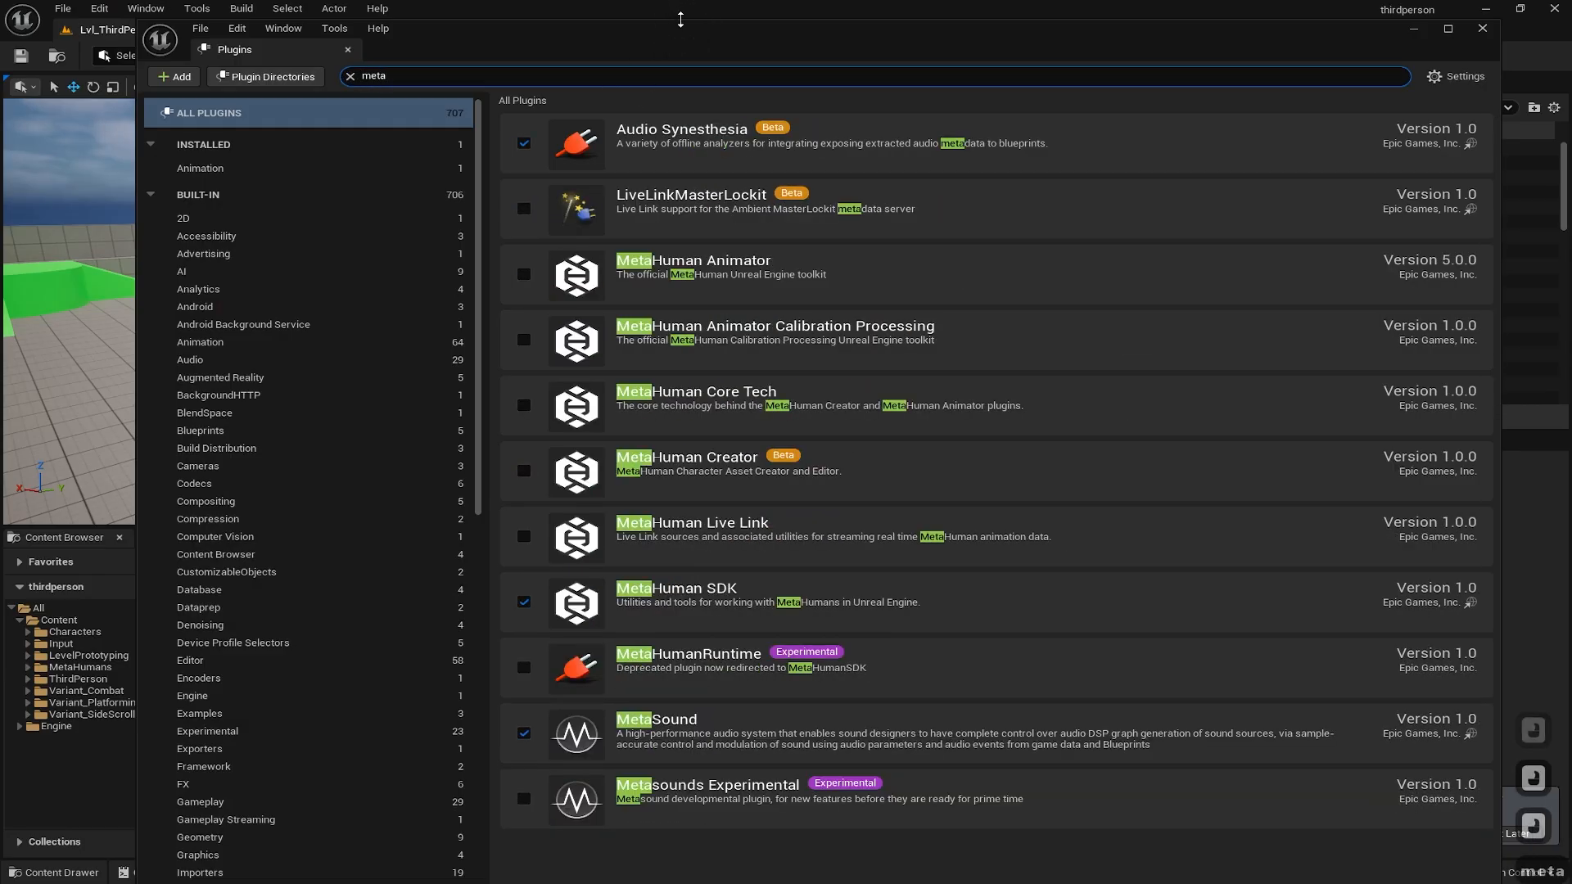
pyautogui.click(524, 275)
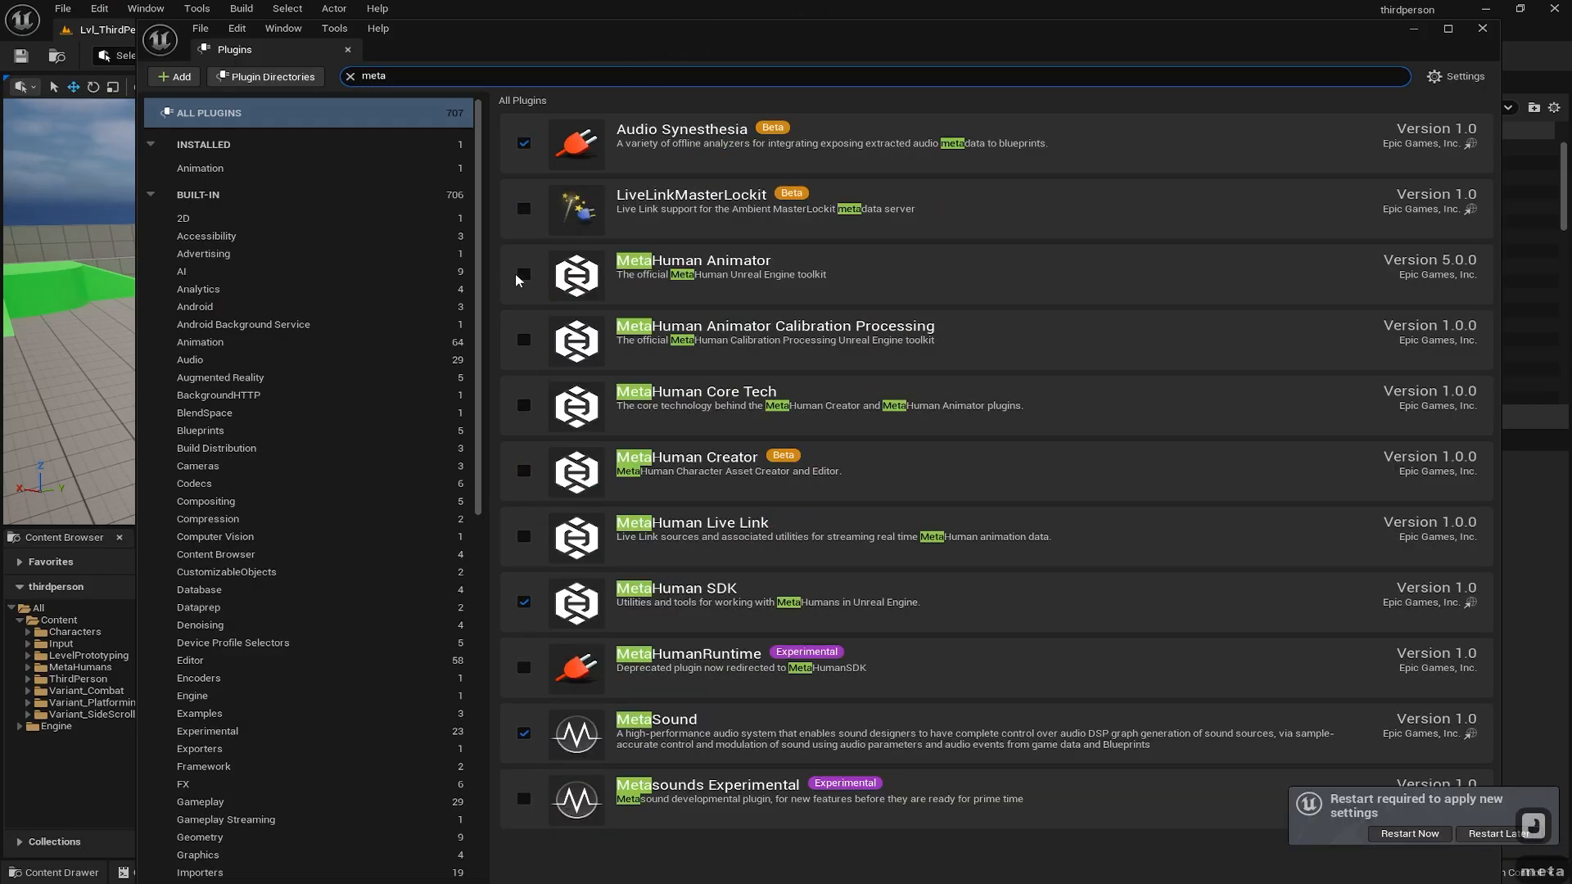
pyautogui.click(524, 340)
pyautogui.click(524, 405)
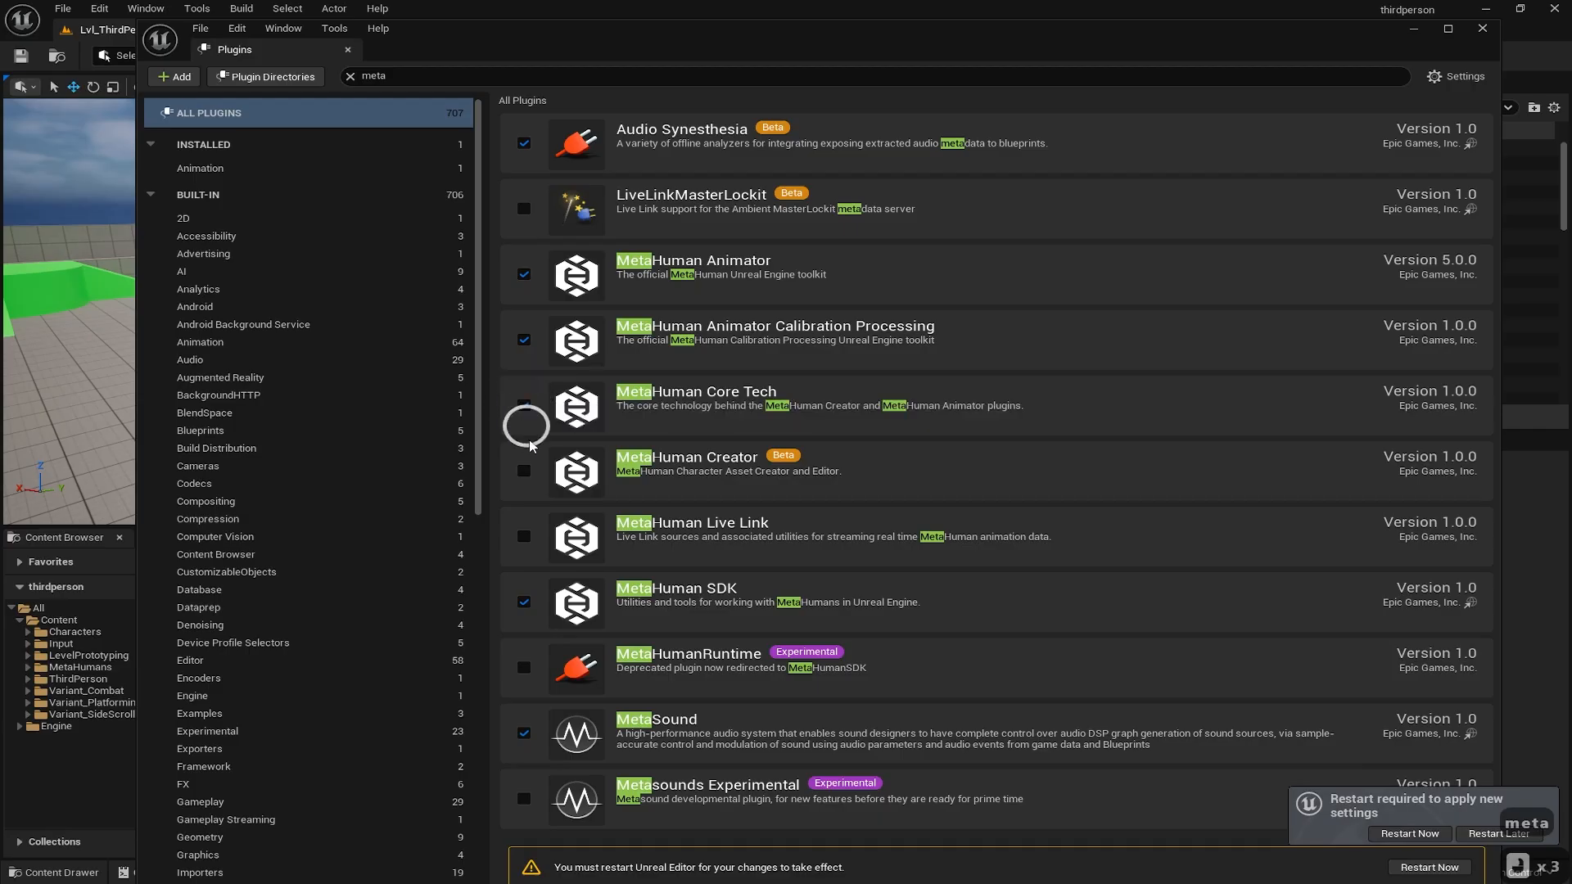
pyautogui.click(524, 470)
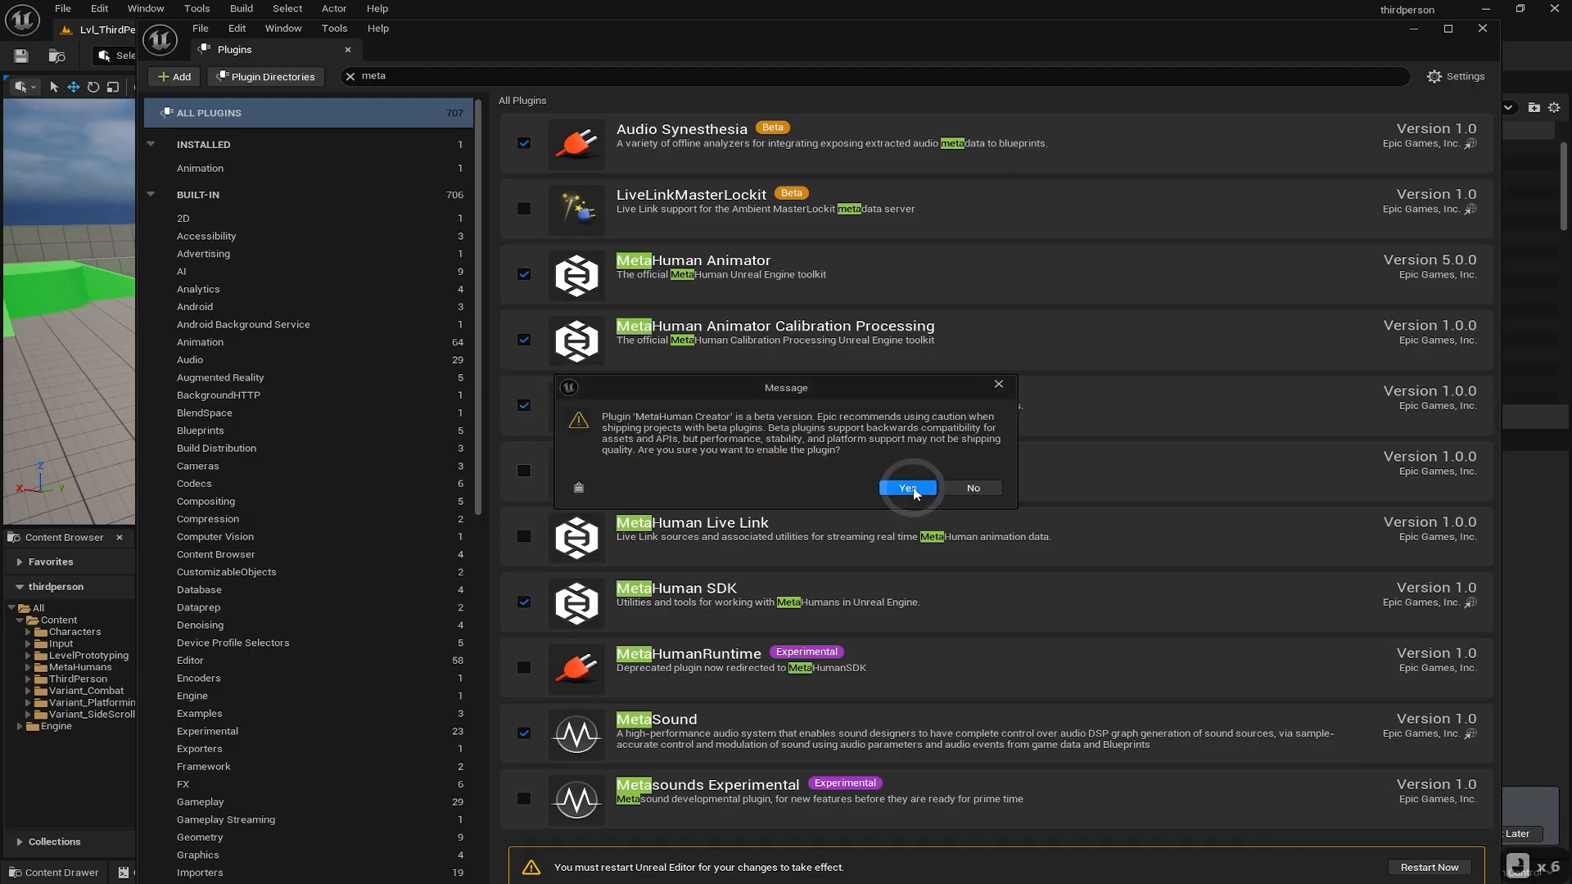
pyautogui.click(908, 488)
pyautogui.click(524, 547)
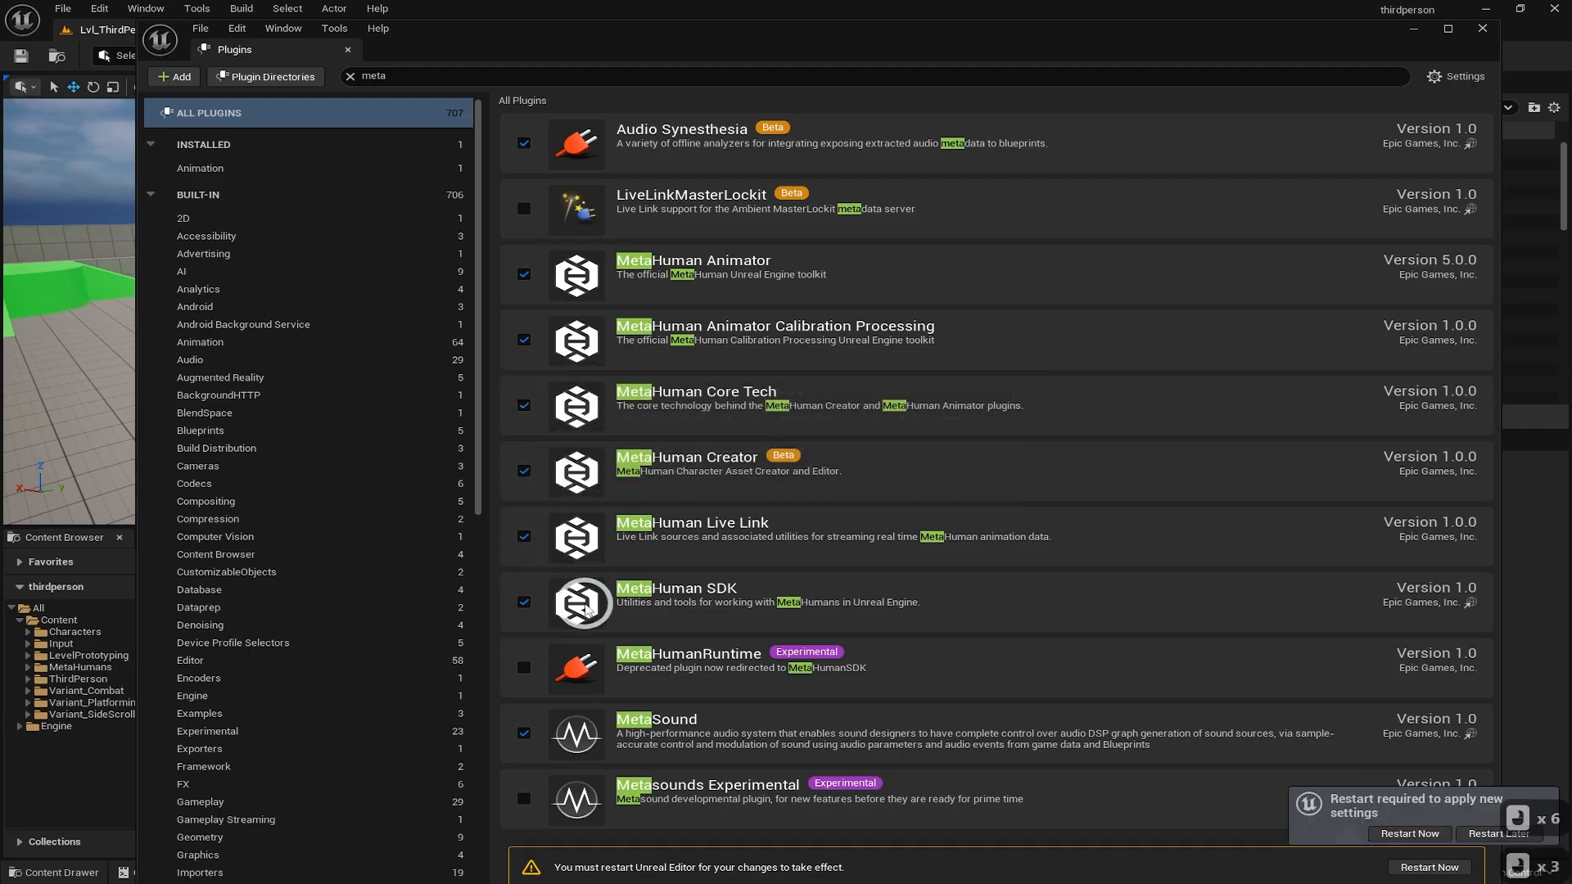
pyautogui.click(1410, 834)
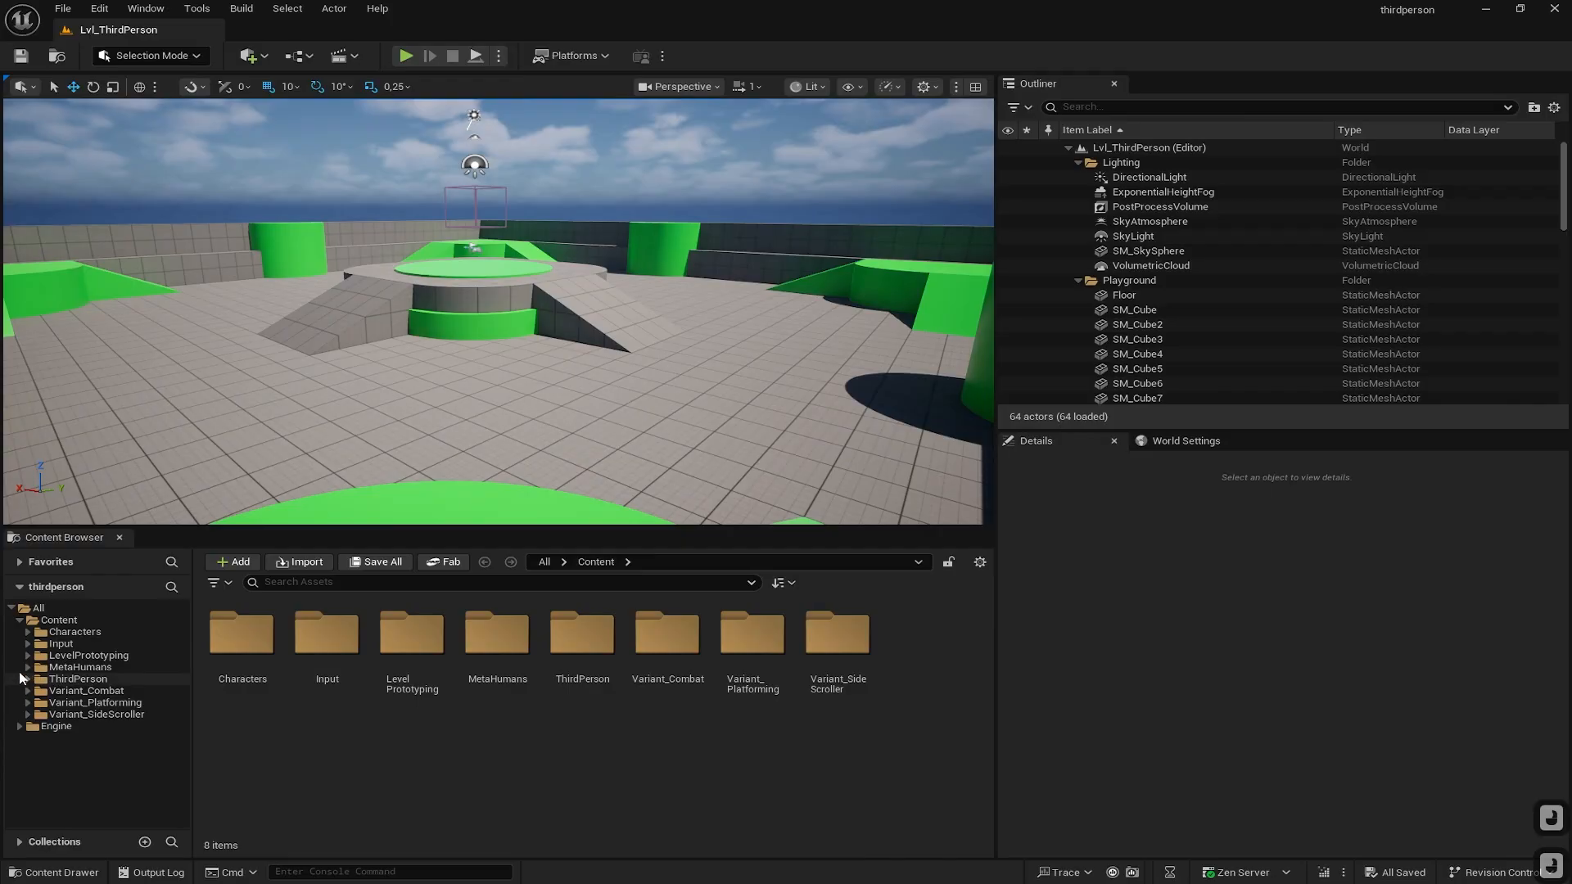
# Place BP_Kira from the MetaHumans/Kira folder on the floor of the level and view the character up close
pyautogui.click(28, 667)
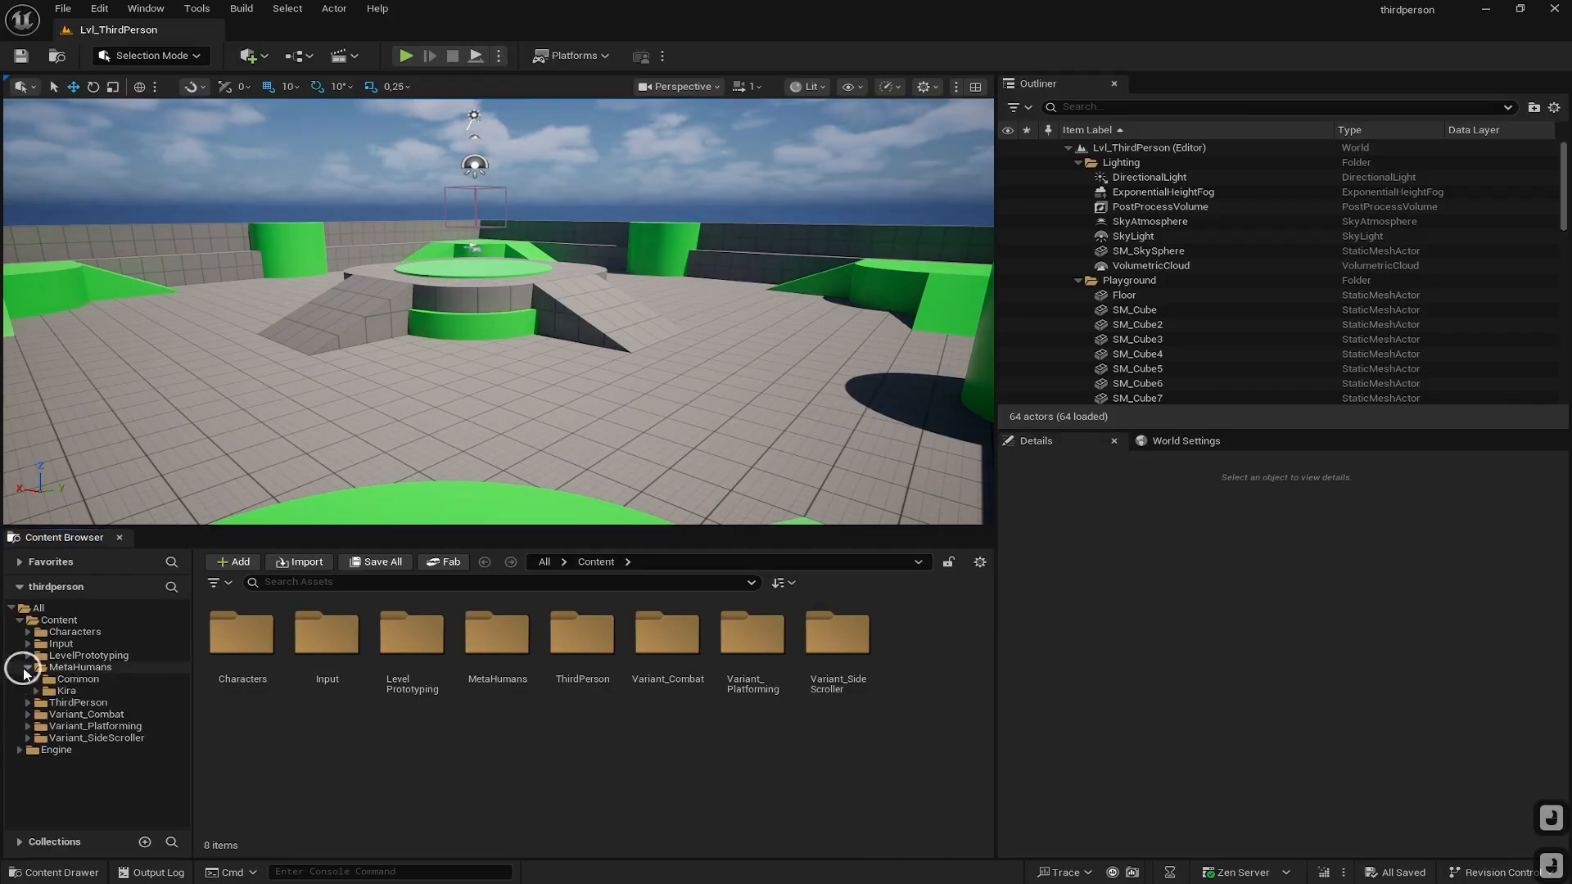
pyautogui.click(43, 691)
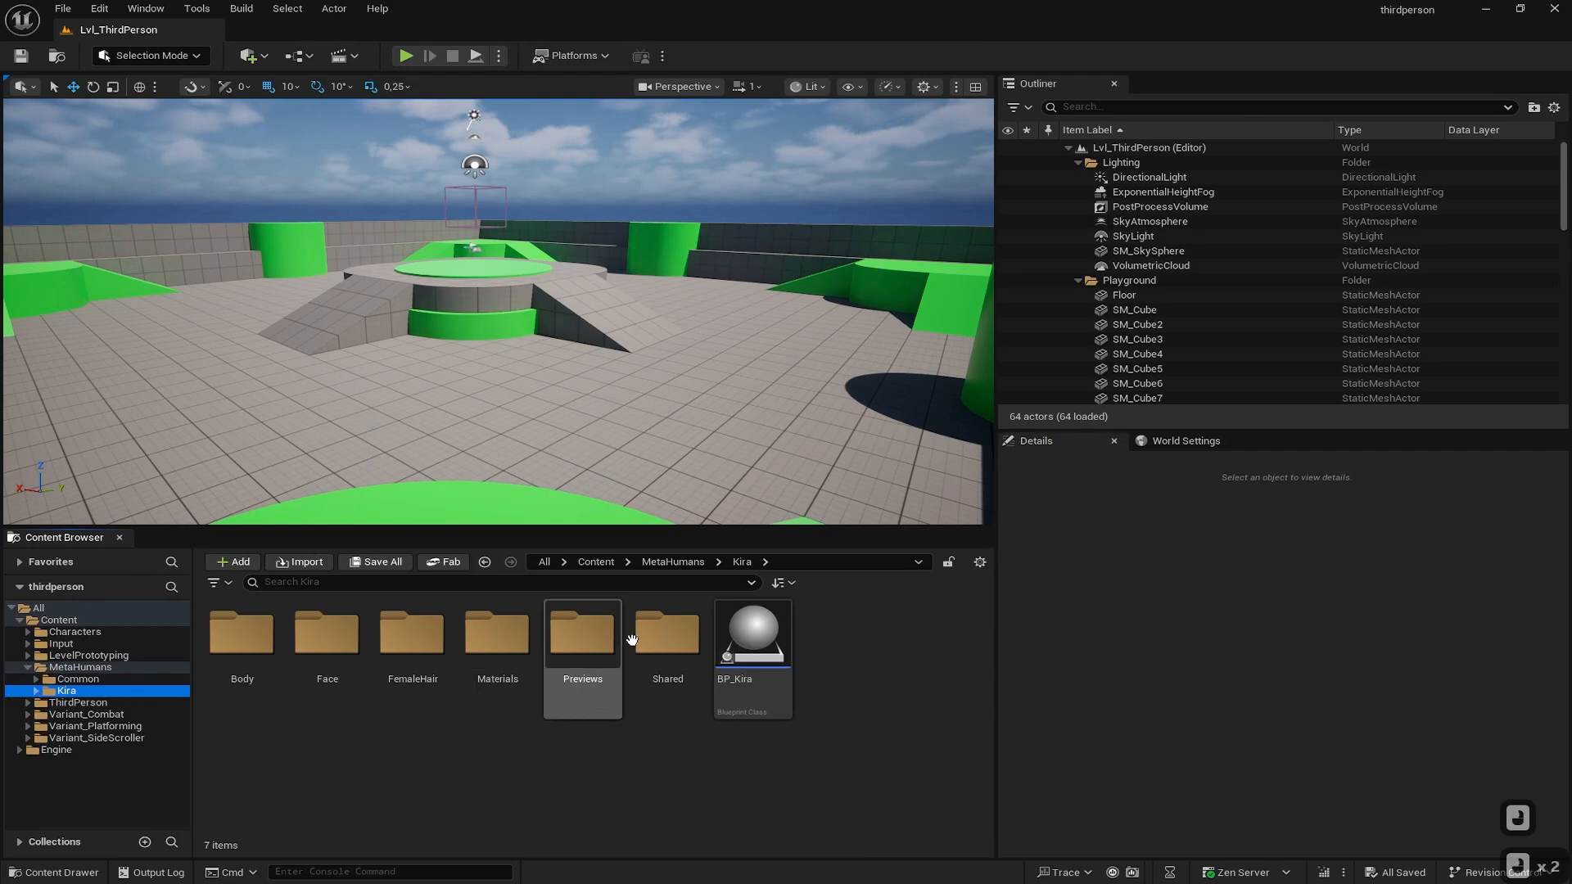
pyautogui.moveTo(754, 639); pyautogui.dragTo(654, 420)
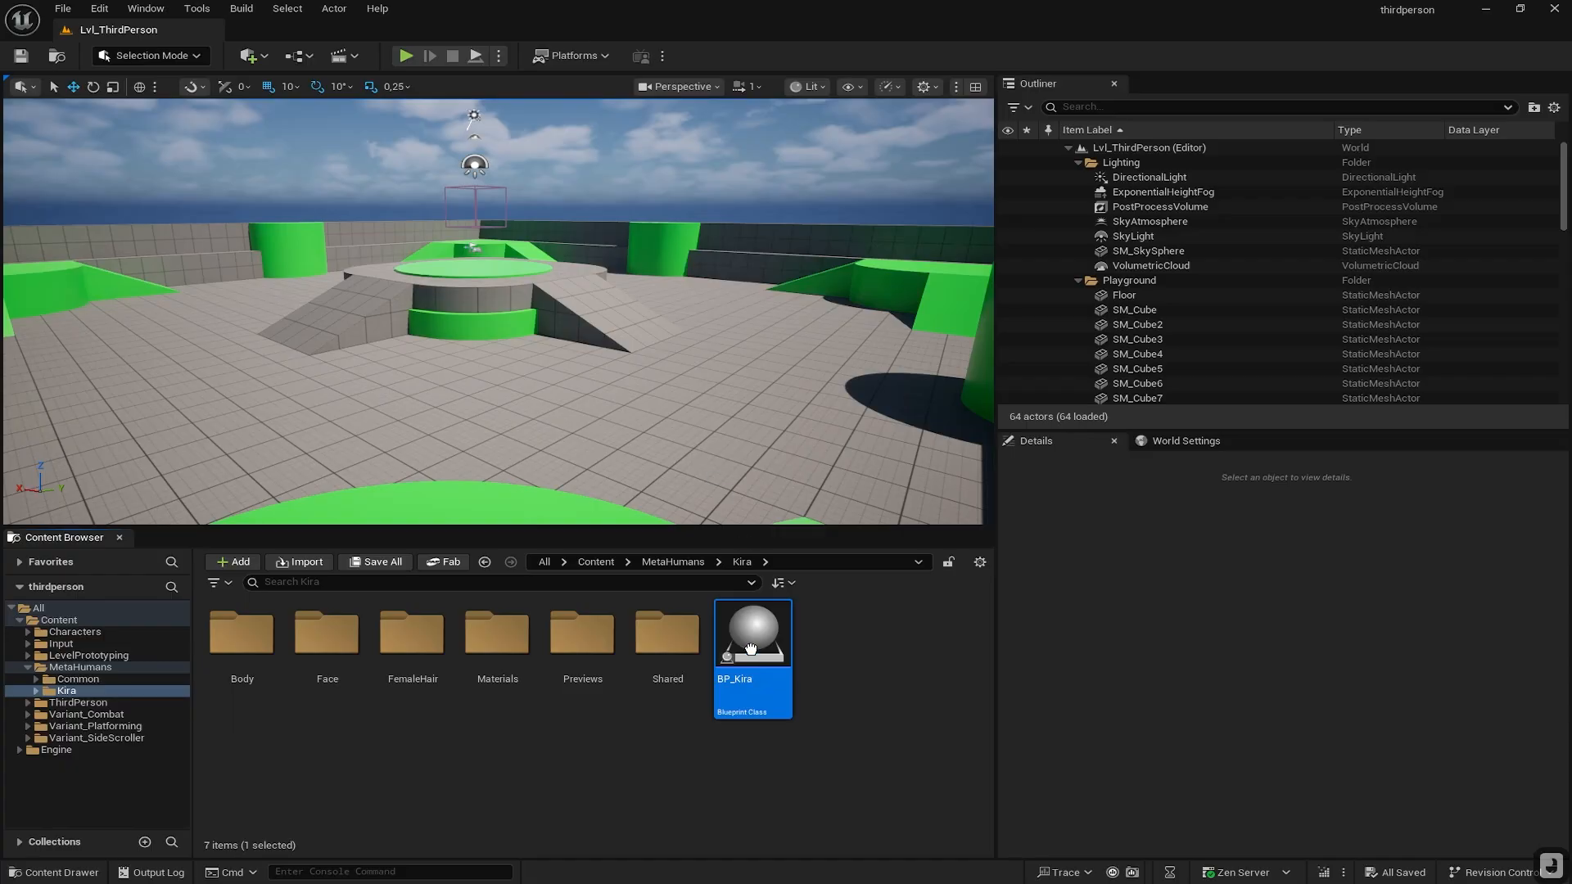
pyautogui.moveTo(705, 448); pyautogui.dragTo(414, 400, button='right')
pyautogui.press('w')
pyautogui.press('d')
pyautogui.press('d')
pyautogui.press('d')
pyautogui.press('w')
pyautogui.press('w')
pyautogui.press('a')
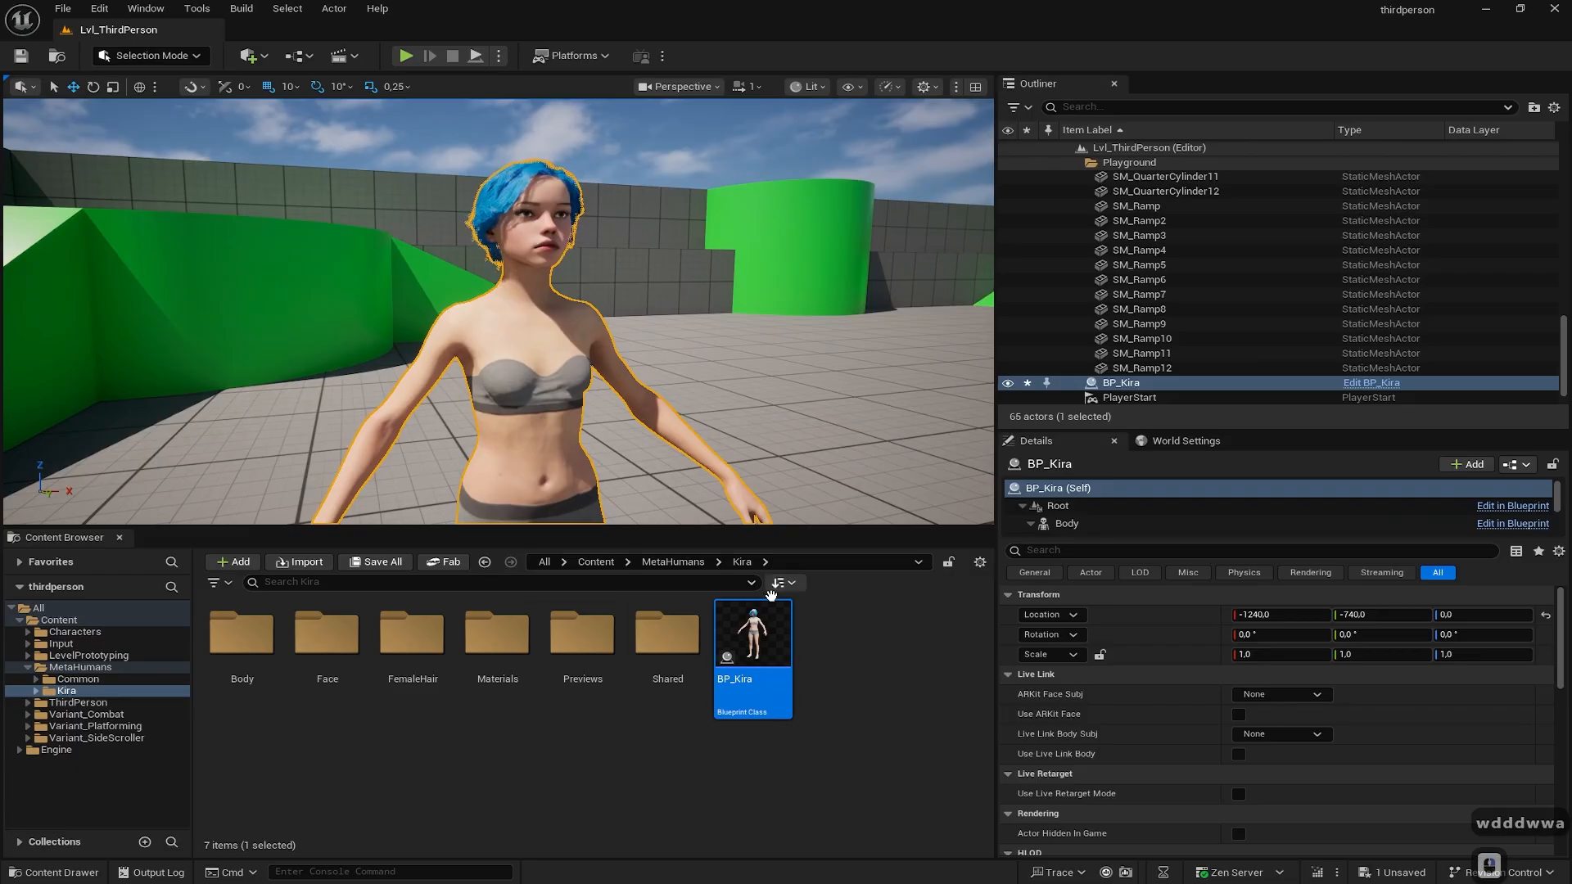
# Open the BP_Kira blueprint and show the character in its viewport
pyautogui.doubleClick(755, 649)
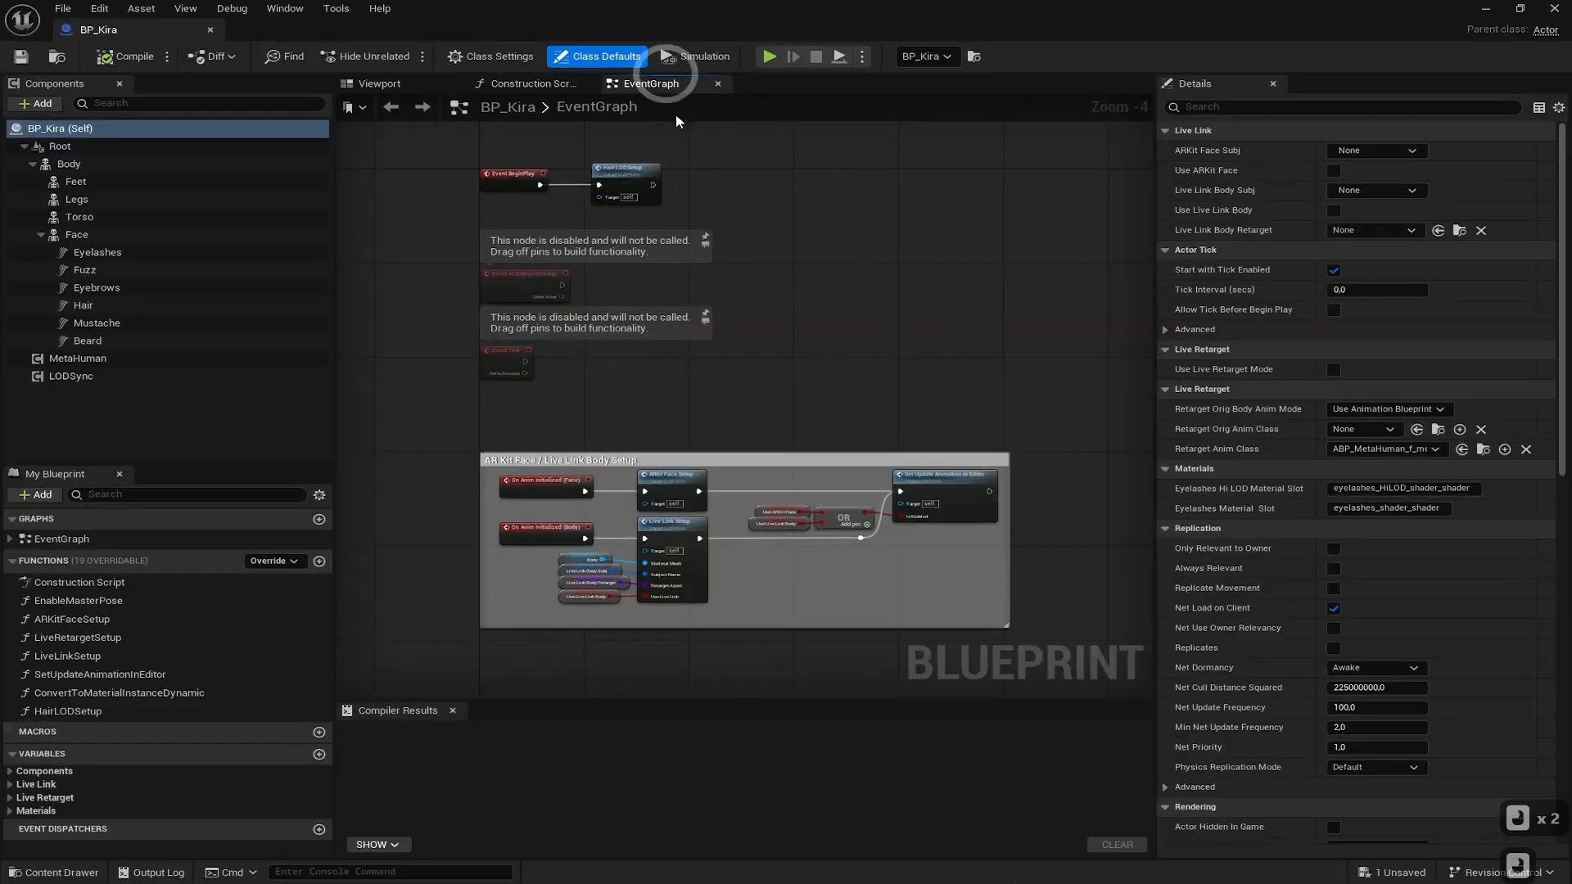
pyautogui.click(385, 83)
pyautogui.scroll(5, 752, 343)
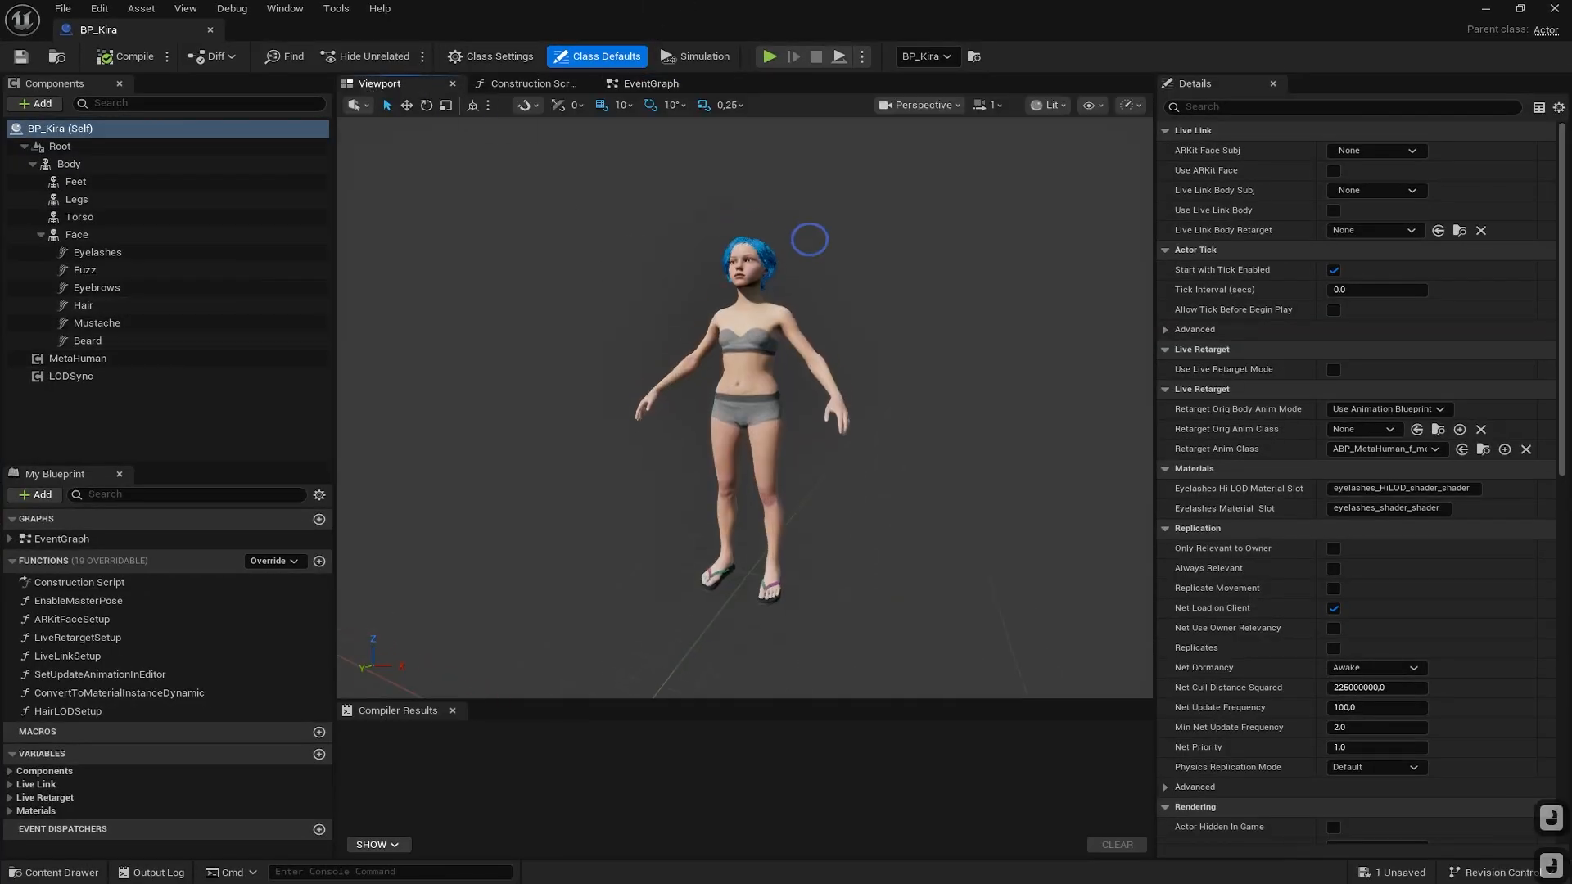
# Delete the Hair component under Face in BP_Kira and compile the blueprint
pyautogui.click(85, 305)
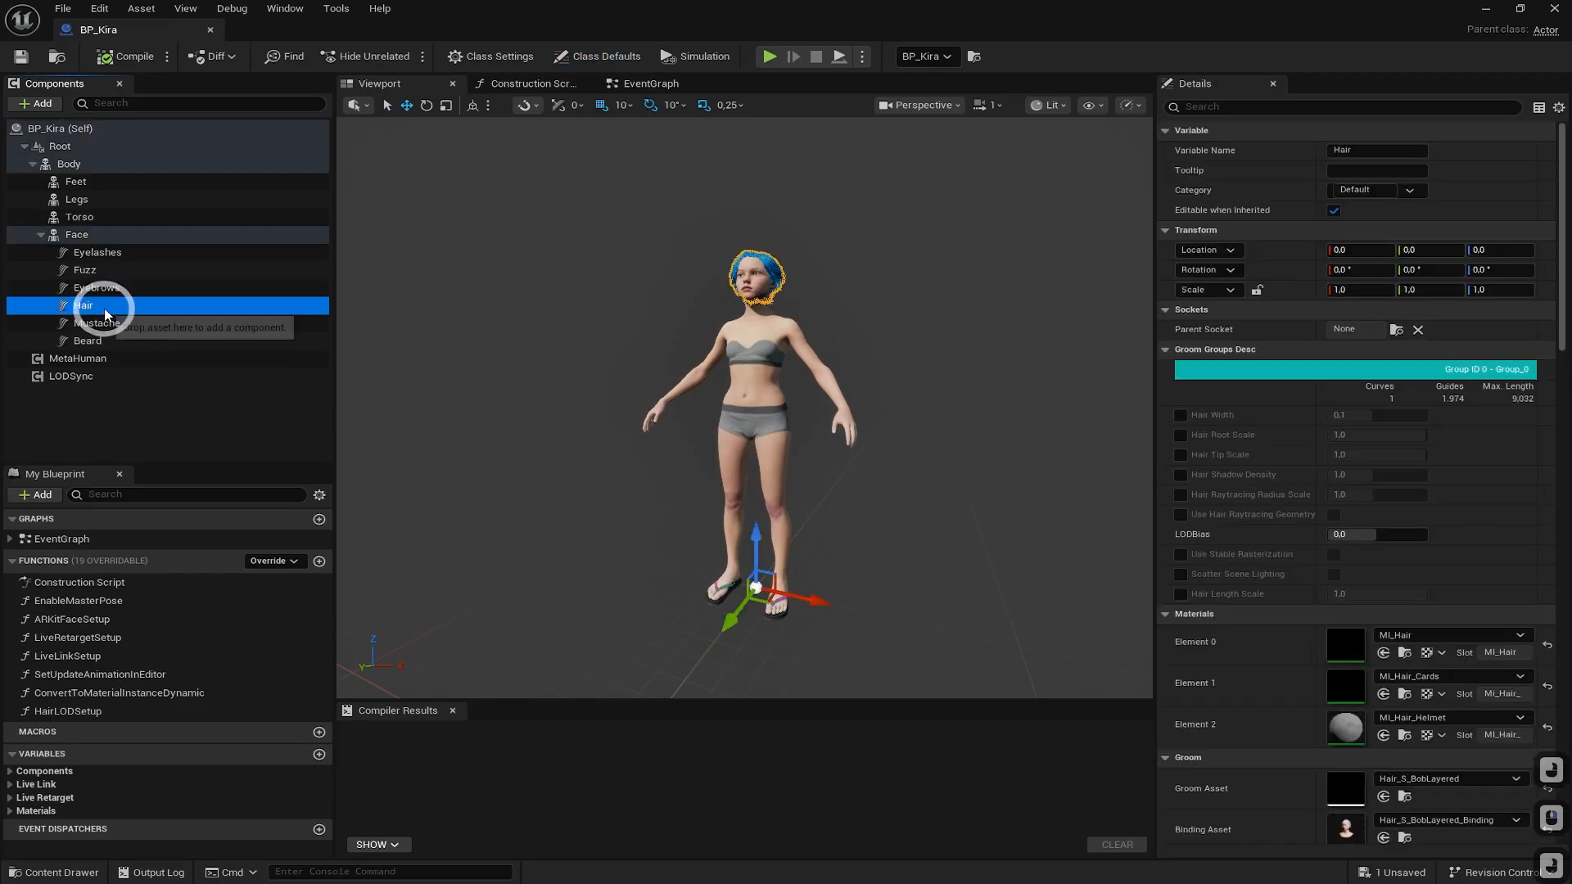
pyautogui.press('Delete')
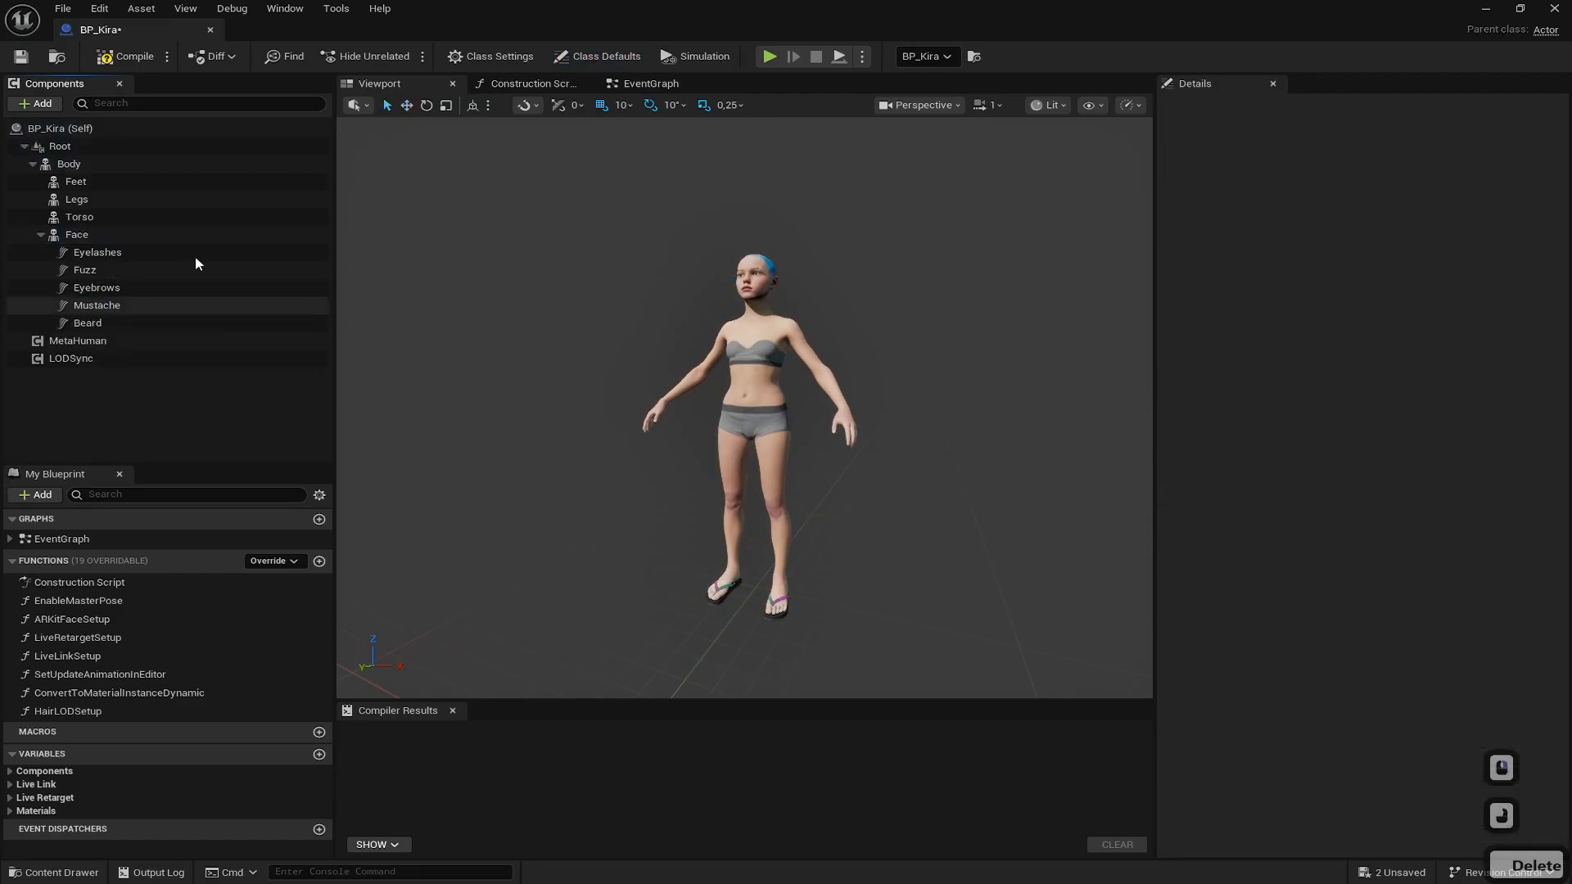
pyautogui.click(120, 55)
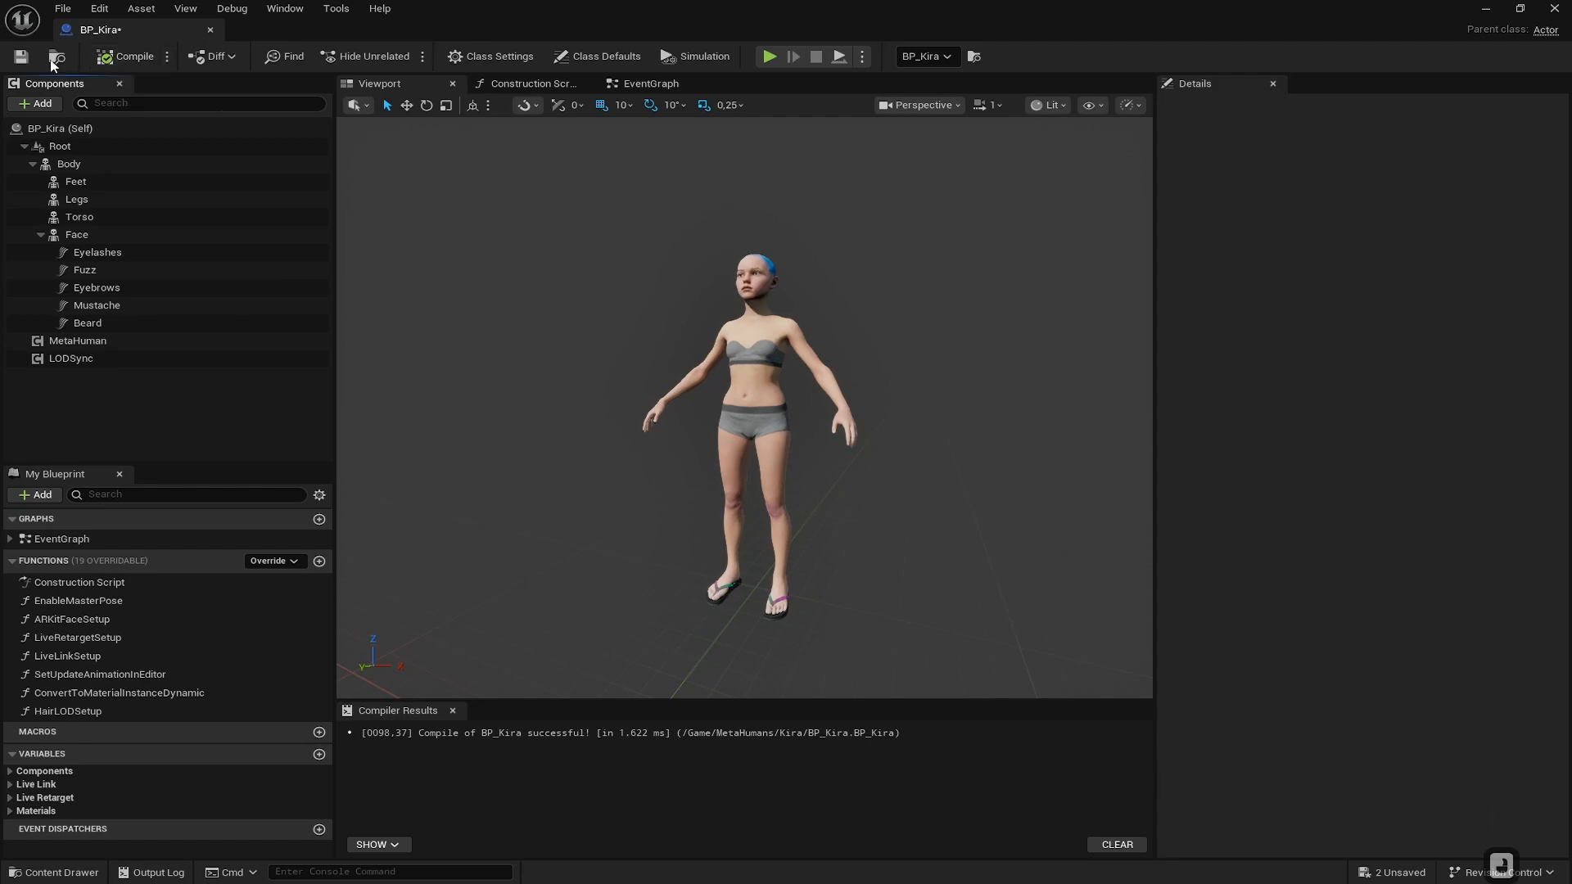
# Save and close the BP_Kira blueprint, and view the character's hairless head up close in the level
pyautogui.click(21, 57)
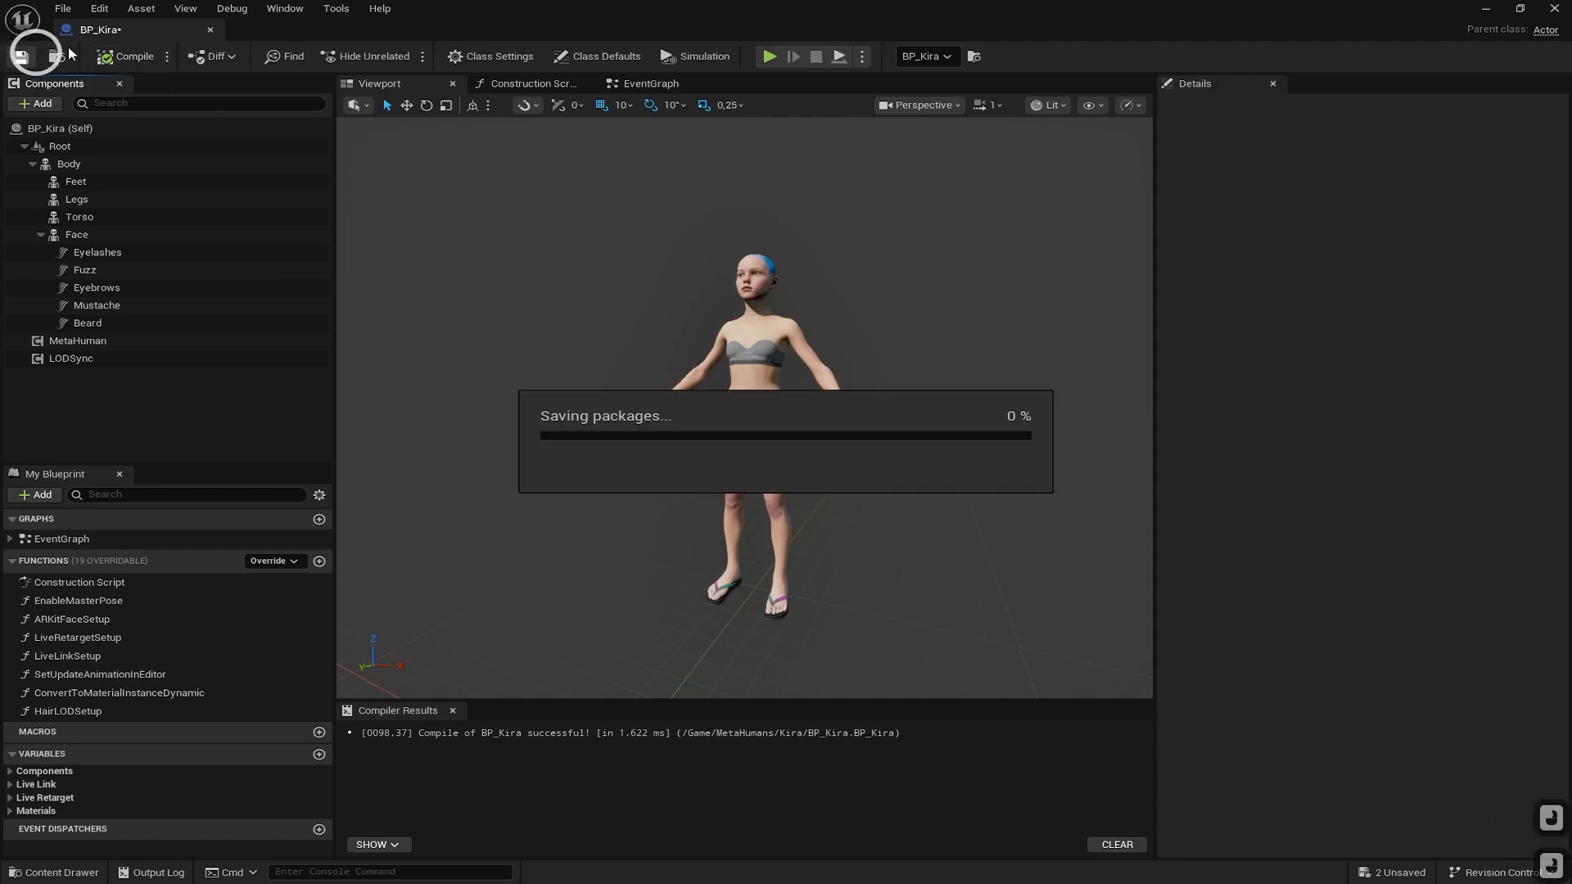
pyautogui.click(124, 31)
pyautogui.click(210, 30)
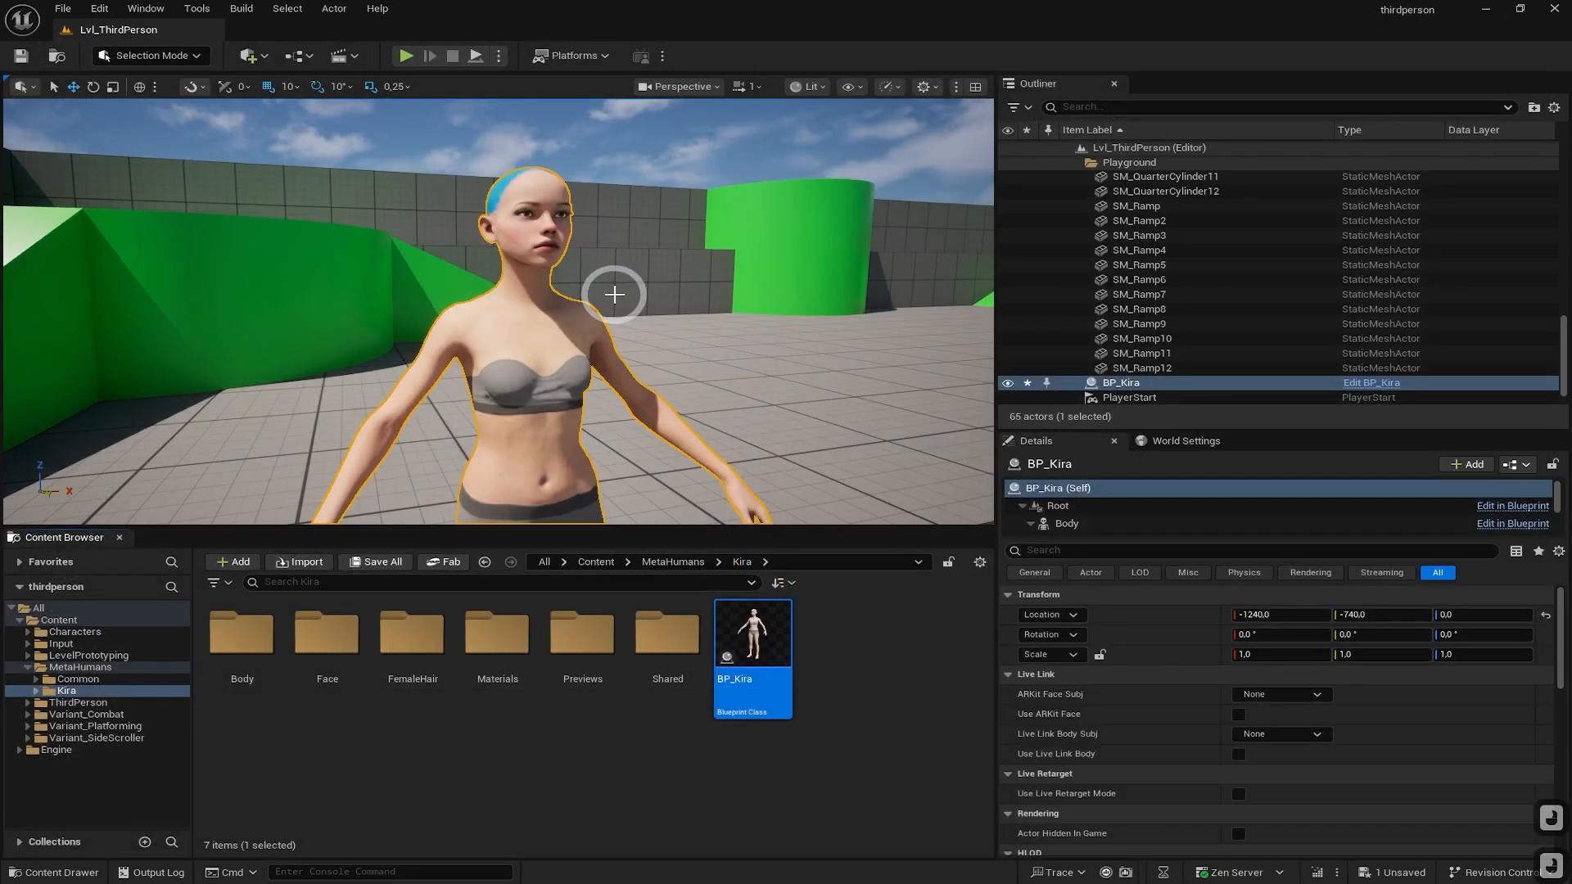
pyautogui.moveTo(614, 295); pyautogui.dragTo(819, 353, button='right')
pyautogui.press('w')
pyautogui.press('s')
pyautogui.moveTo(705, 325)
pyautogui.mouseDown(button='right')
pyautogui.moveTo(721, 303)
pyautogui.moveTo(705, 325)
pyautogui.mouseUp(button='right')
pyautogui.press('w')
pyautogui.moveTo(655, 344); pyautogui.dragTo(705, 325, button='middle')
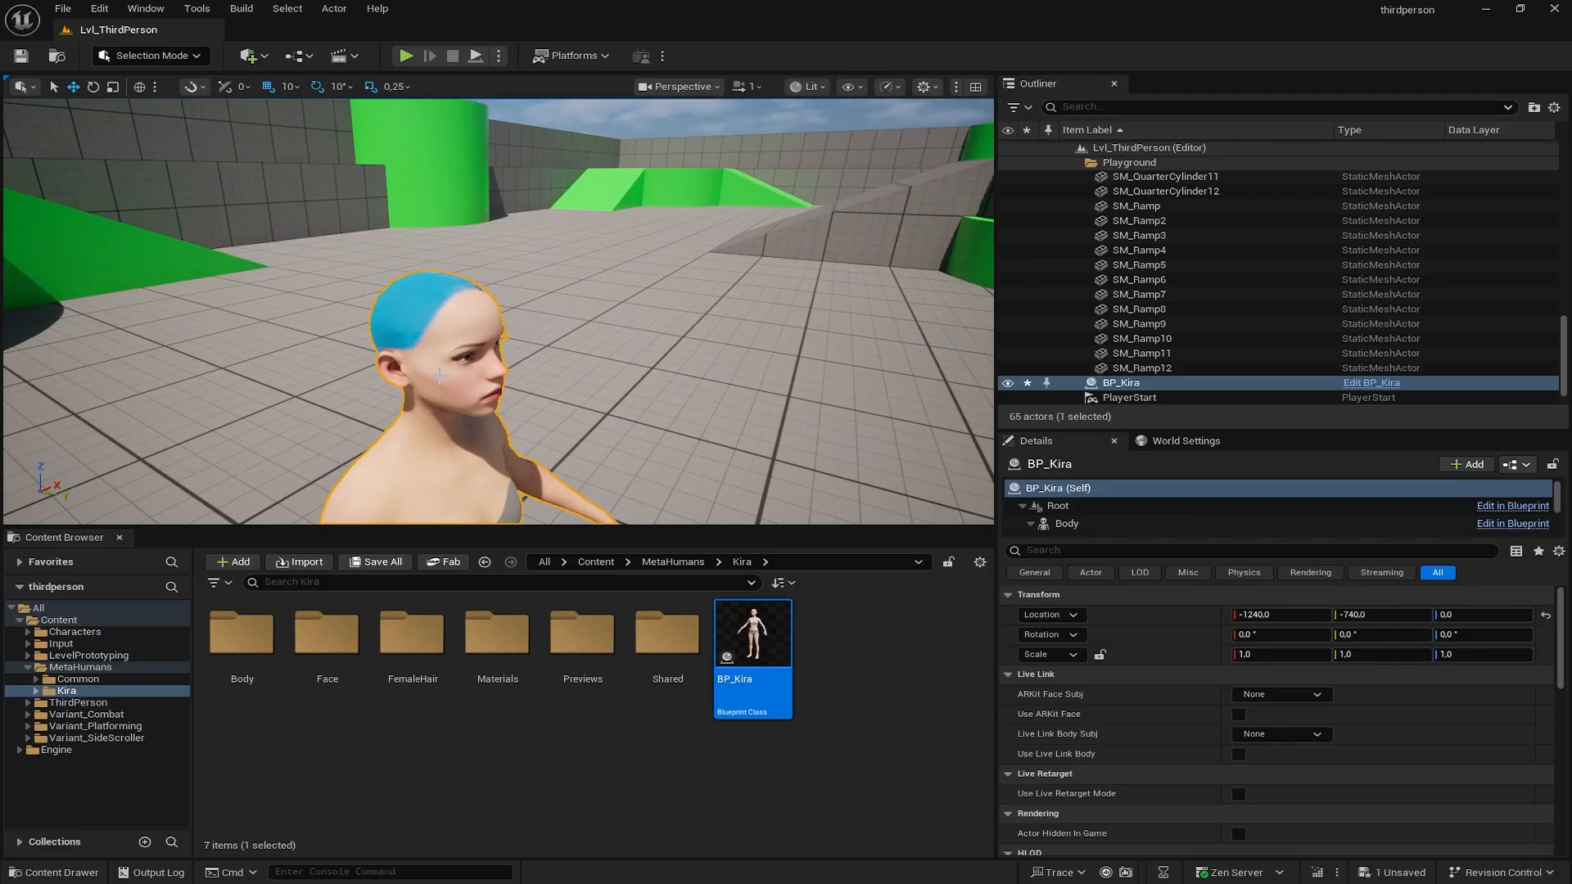
# Open the Kira_FaceMesh skeletal mesh from the MetaHumans/Kira/Face folder in its editor
pyautogui.click(481, 751)
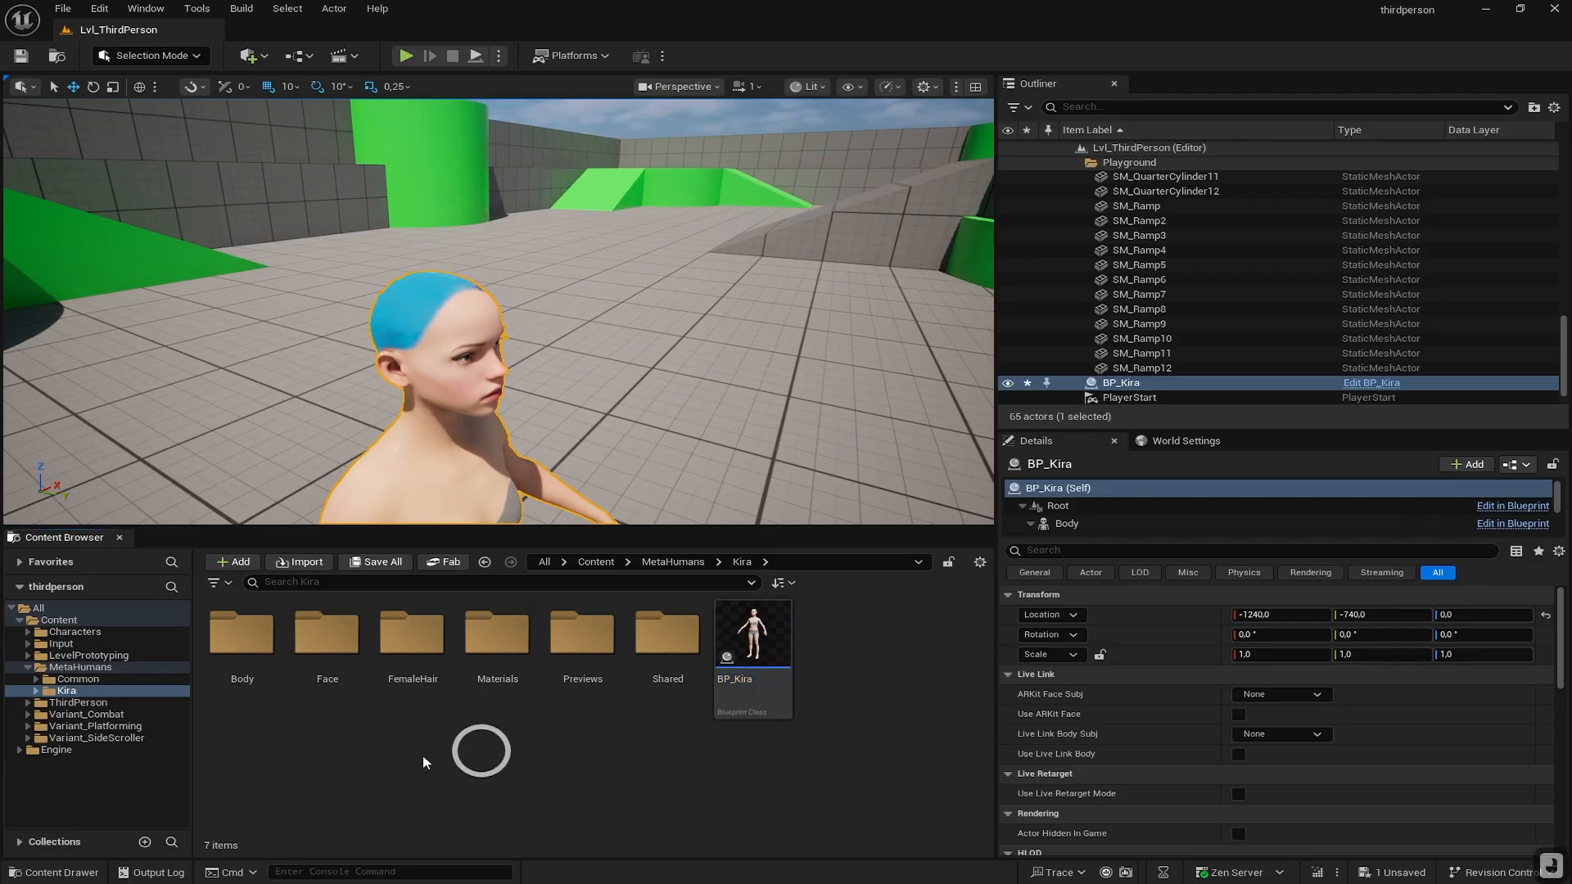
pyautogui.click(328, 647)
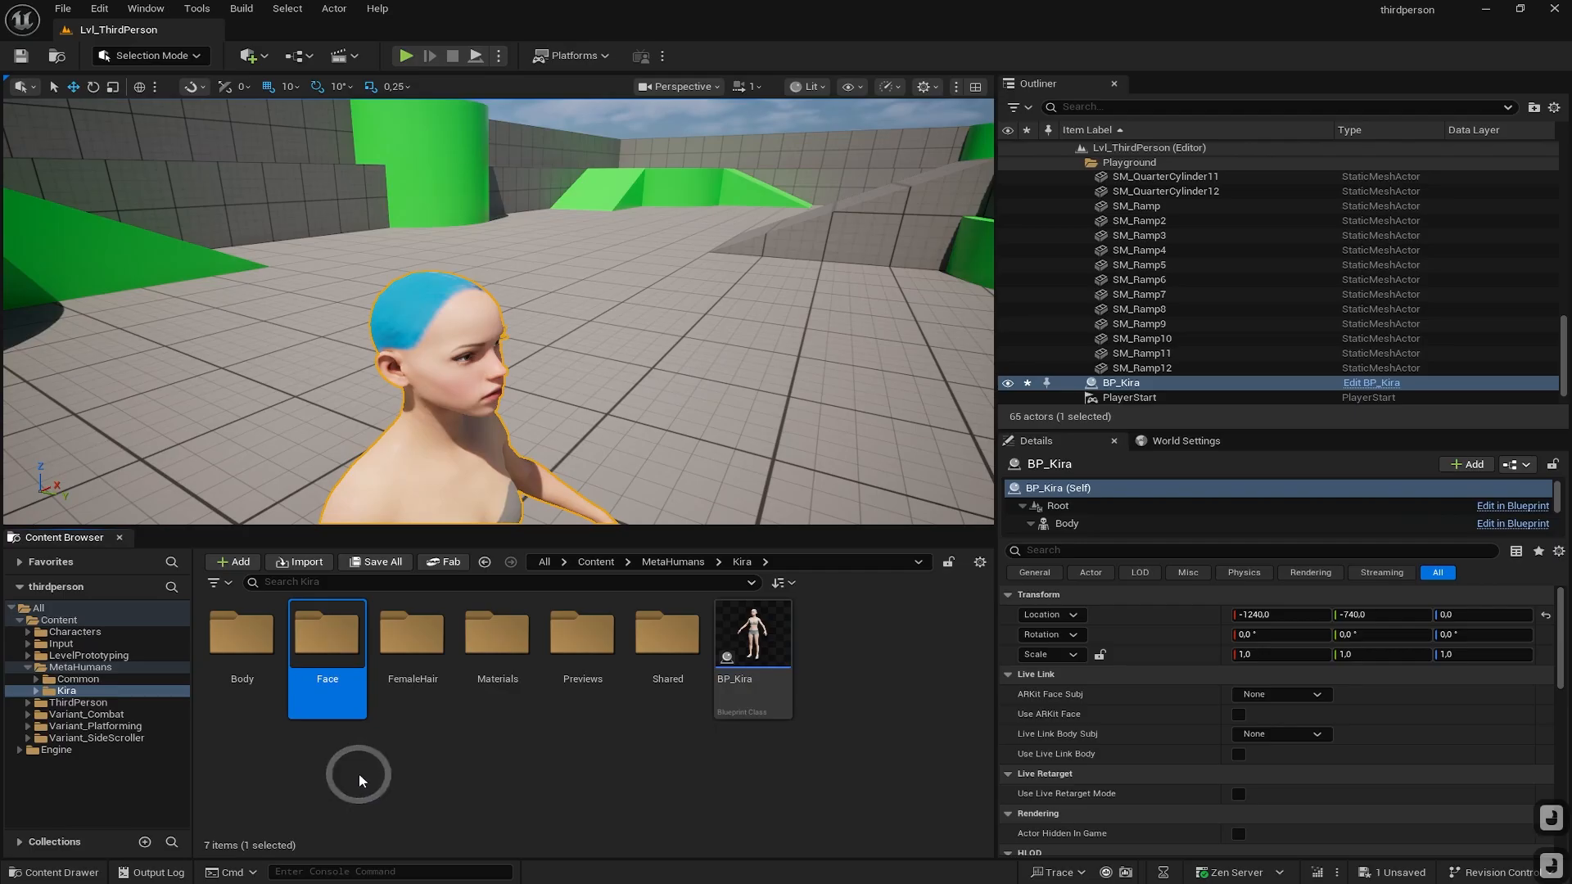
pyautogui.moveTo(479, 422)
pyautogui.mouseDown(button='right')
pyautogui.moveTo(461, 442)
pyautogui.moveTo(471, 430)
pyautogui.mouseUp(button='right')
pyautogui.click(286, 639)
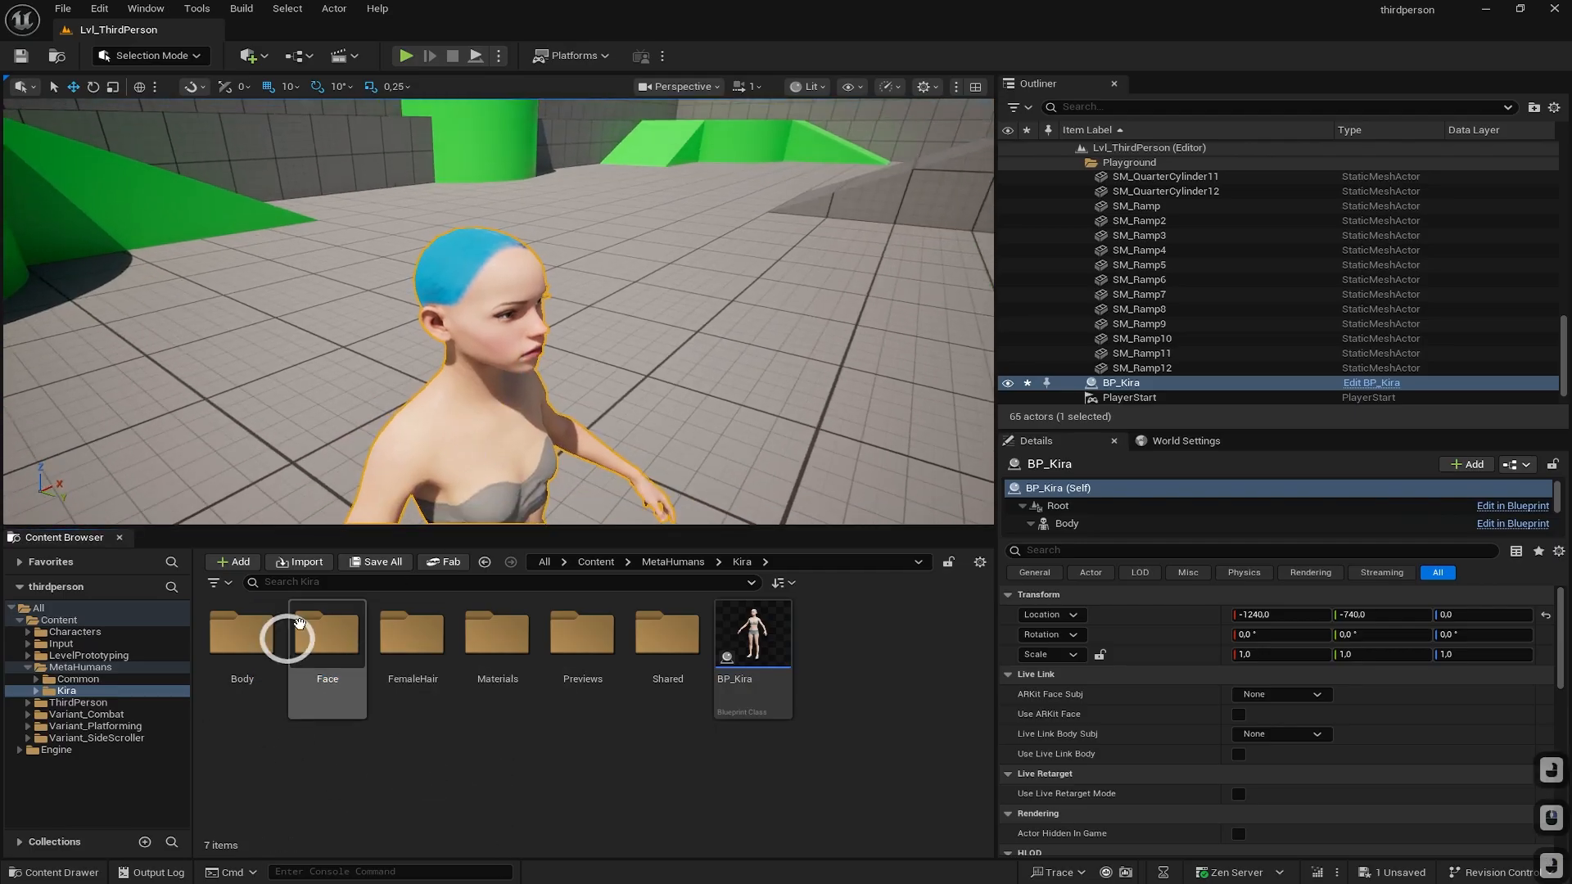
pyautogui.doubleClick(328, 626)
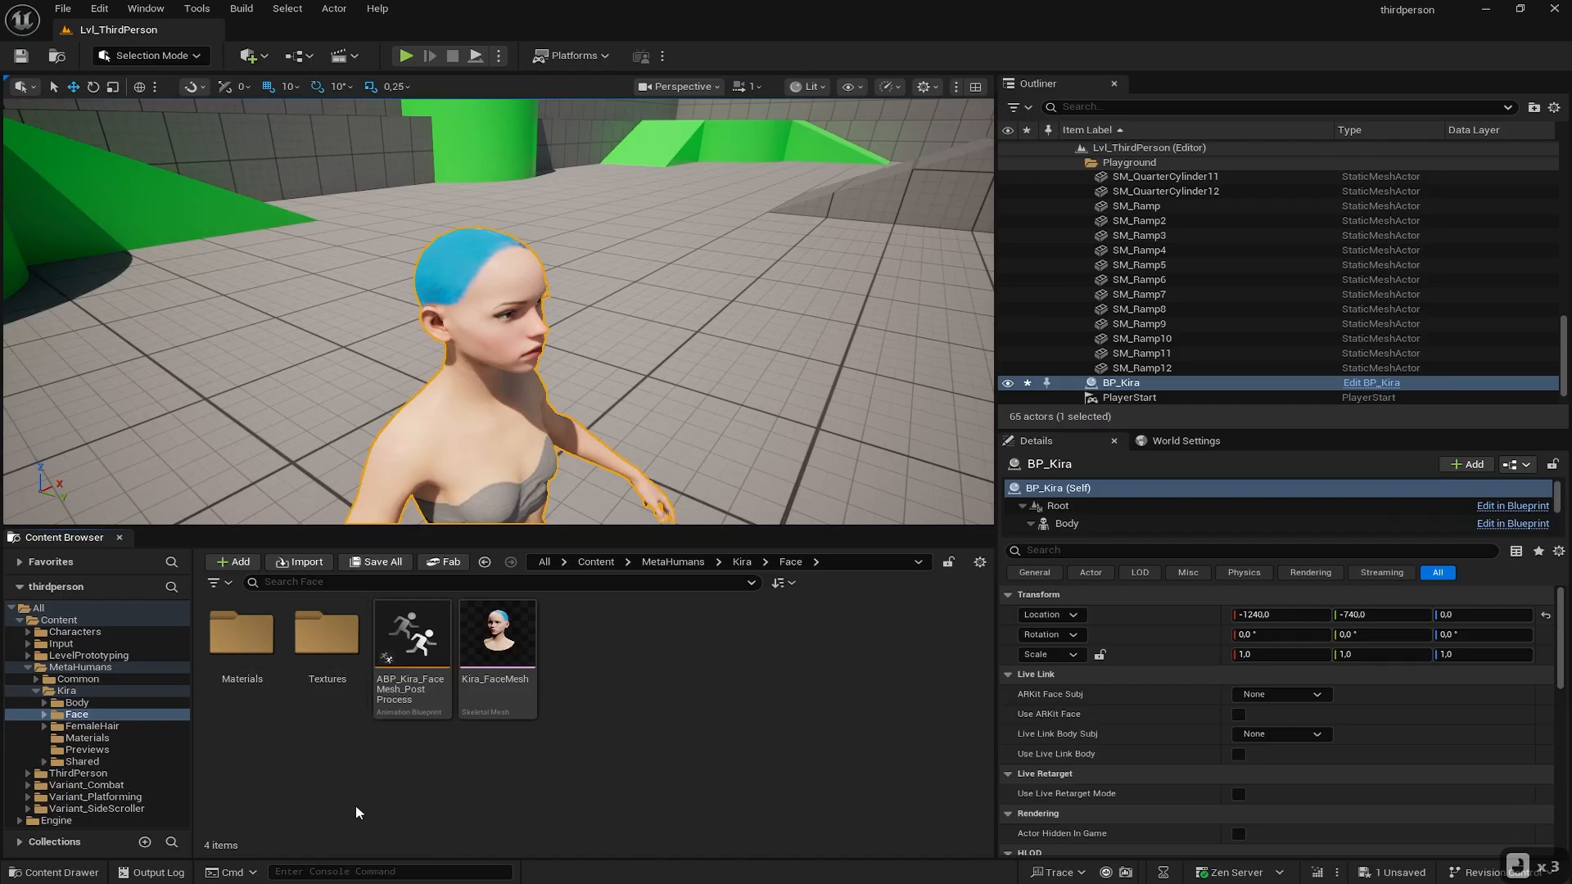
pyautogui.click(491, 704)
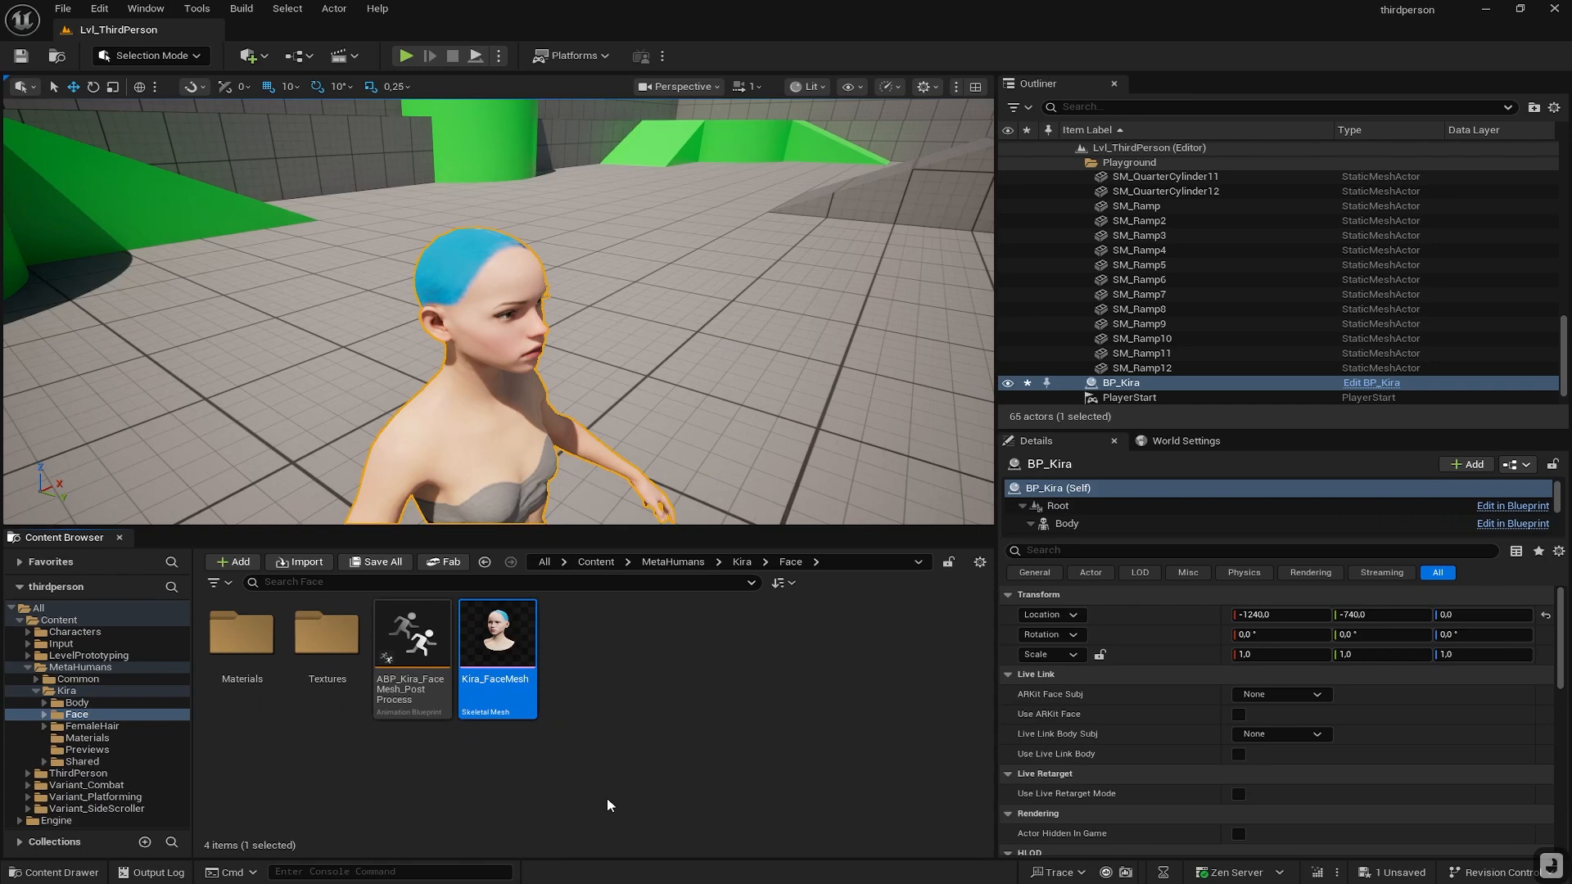
pyautogui.rightClick(503, 647)
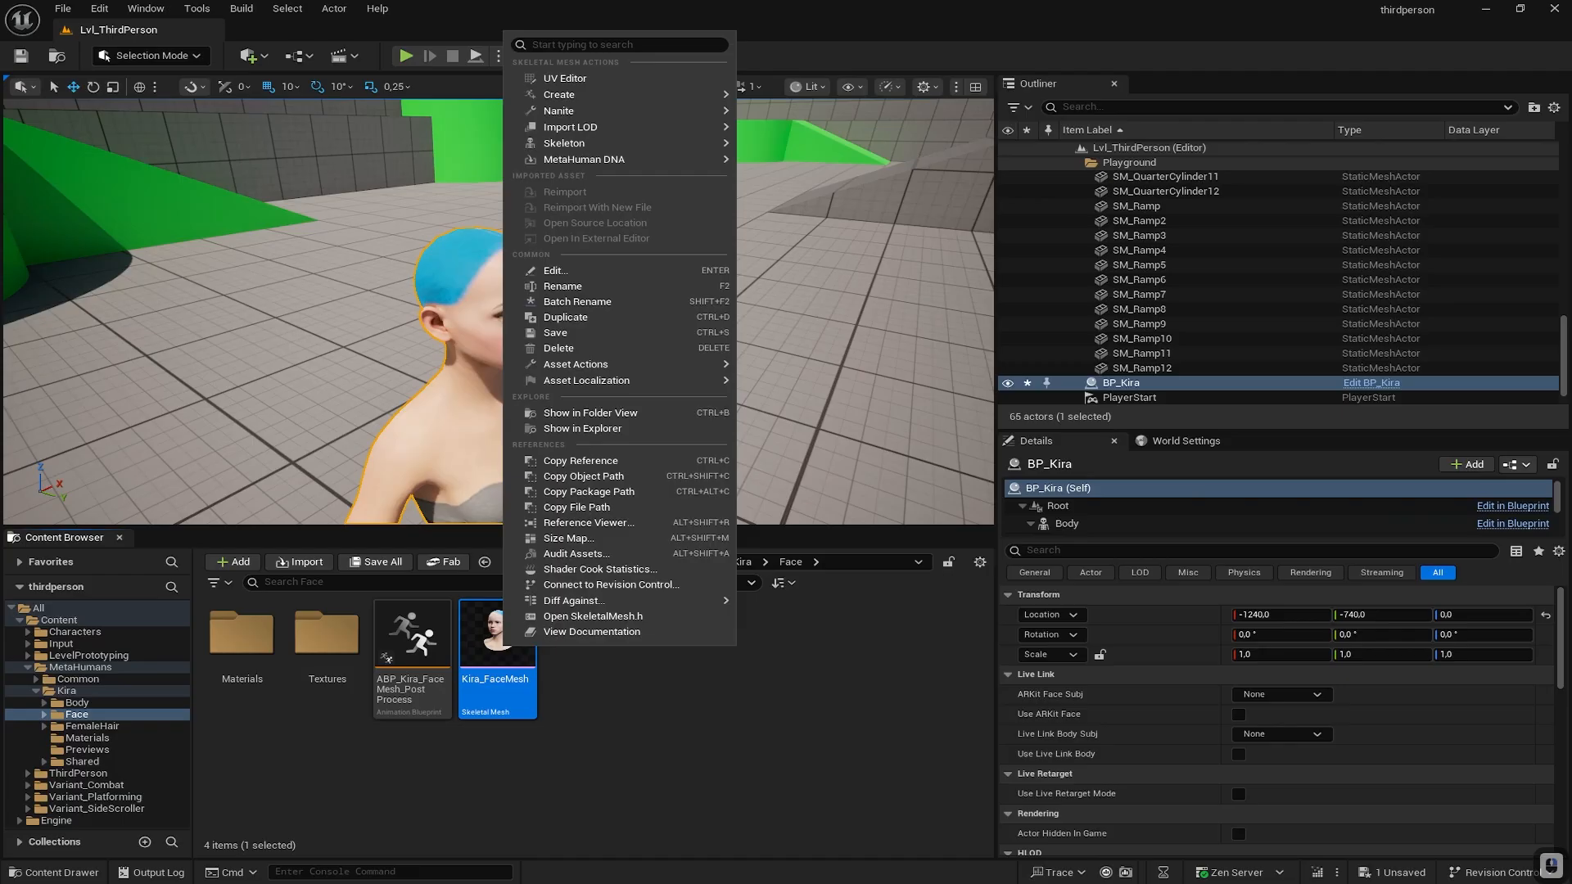
pyautogui.click(4, 650)
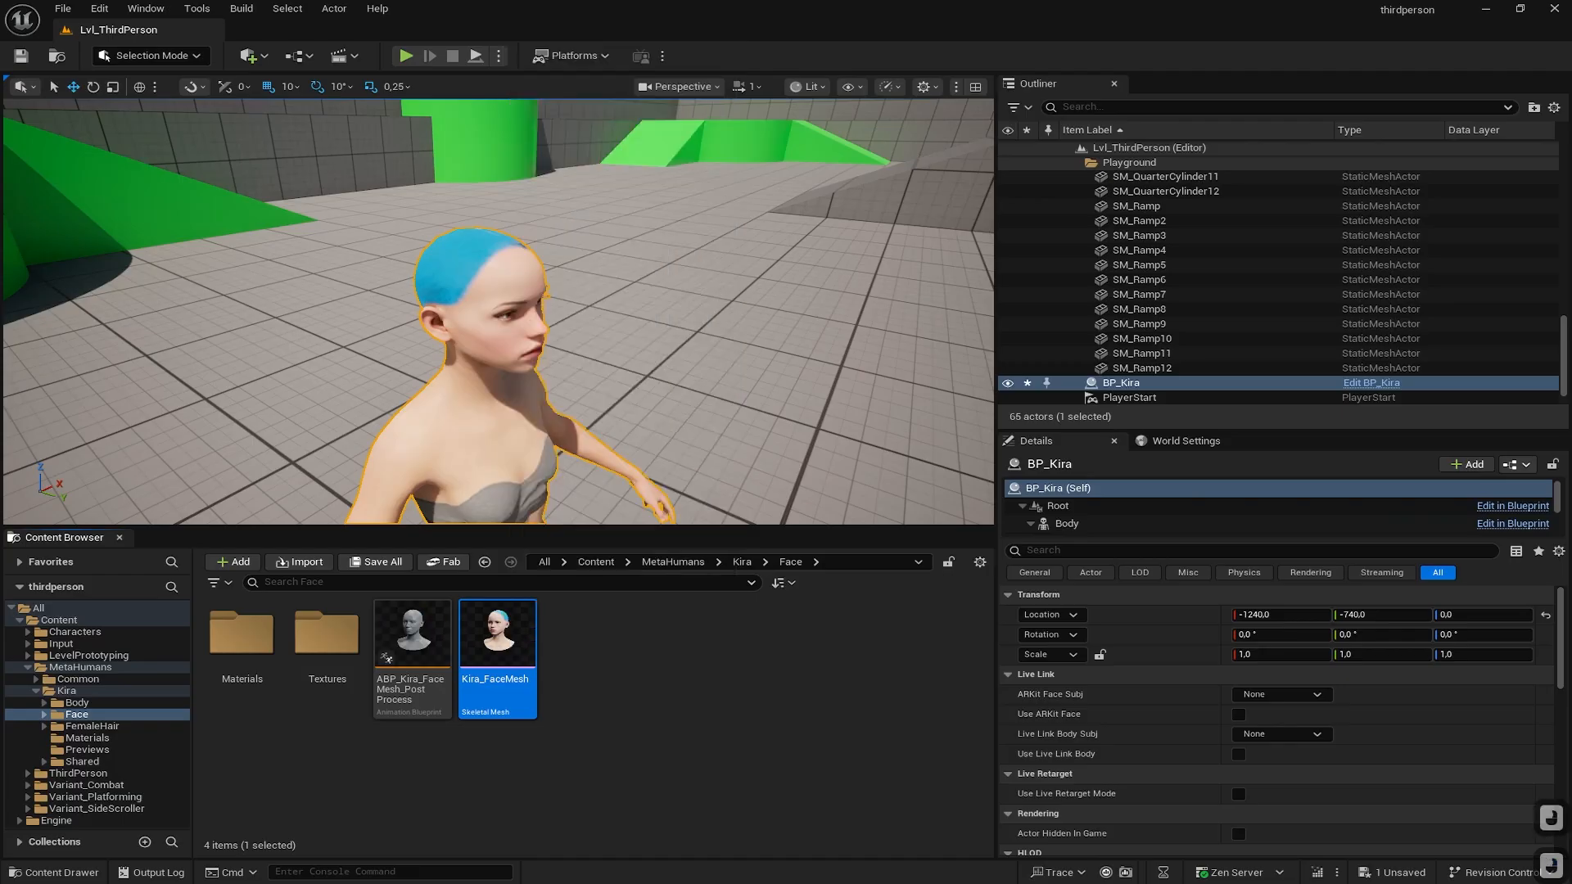
pyautogui.click(493, 645)
pyautogui.doubleClick(493, 645)
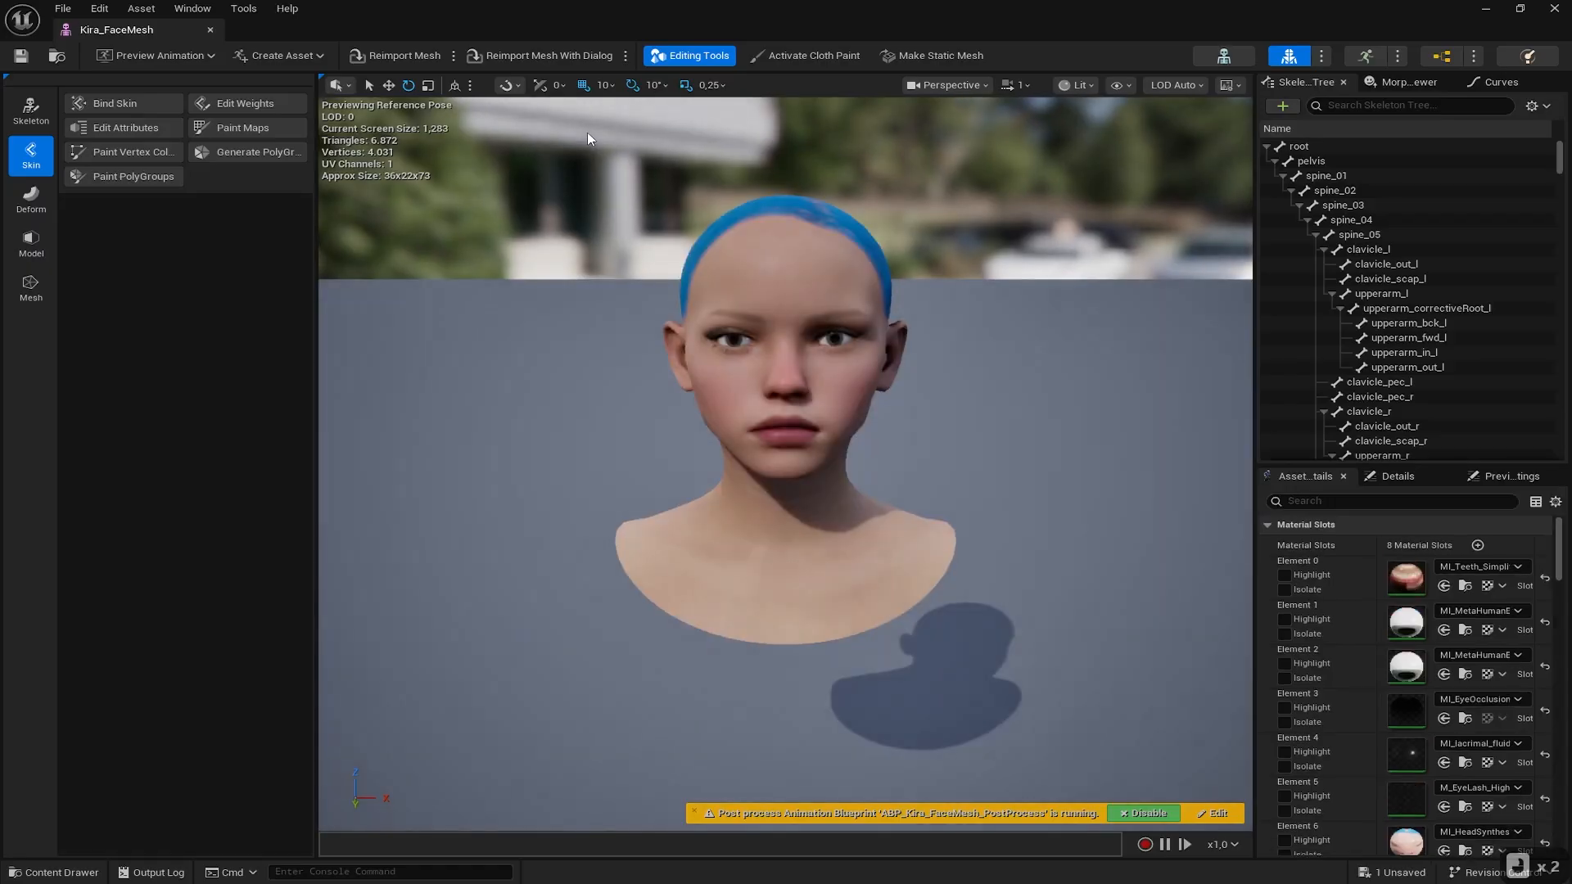
# Make a static mesh from Kira_FaceMesh, save it as StaticMesh in MetaHumans/Kira/Face, and close the mesh editor
pyautogui.click(894, 55)
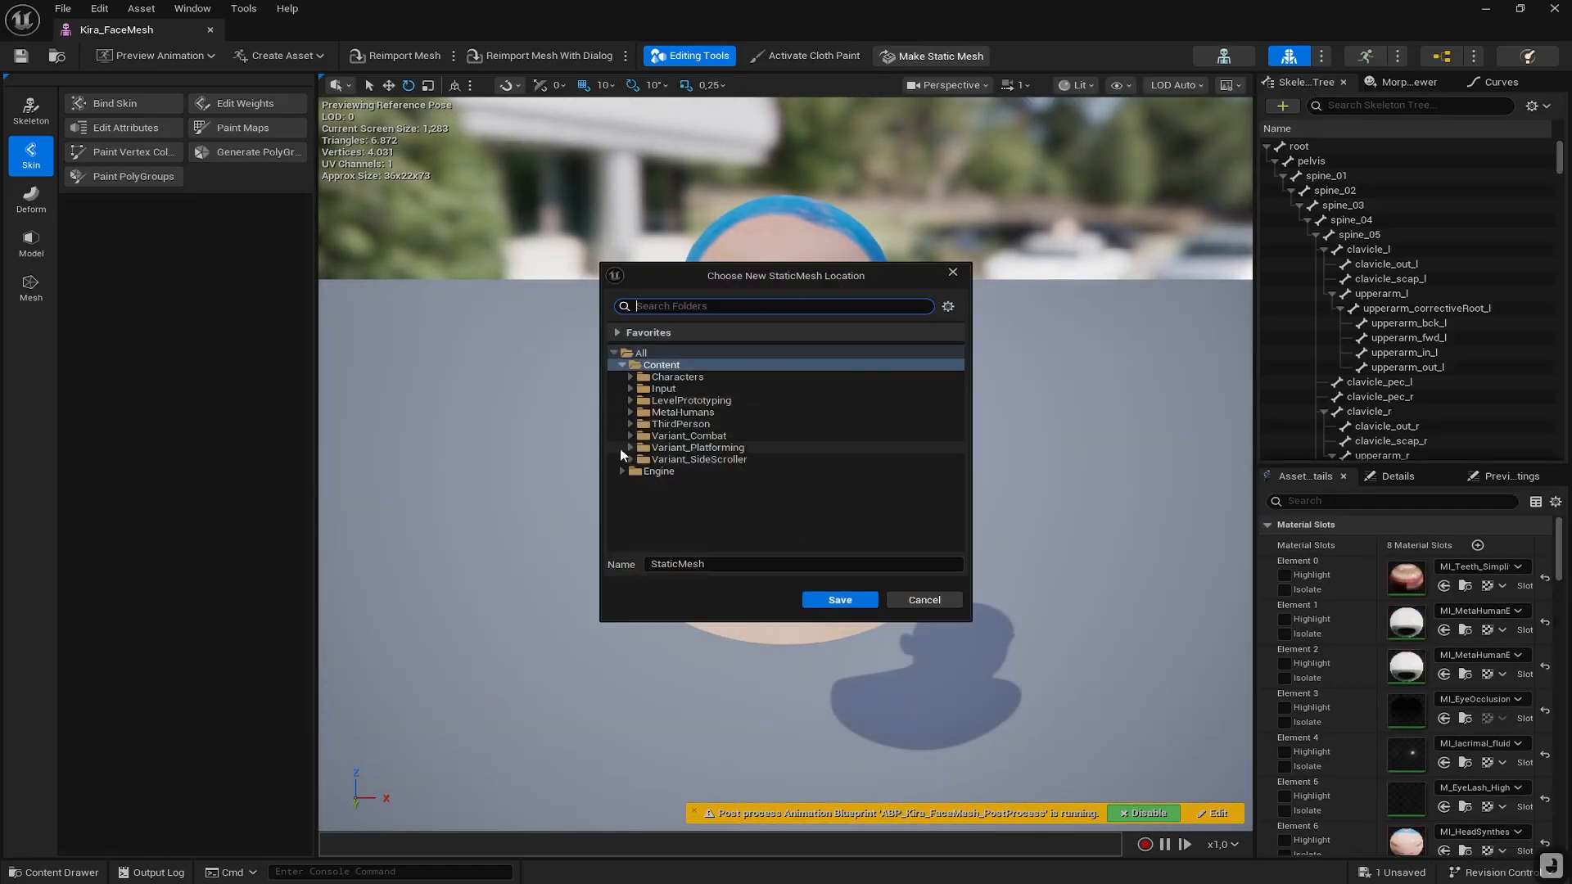
pyautogui.click(632, 412)
pyautogui.click(639, 437)
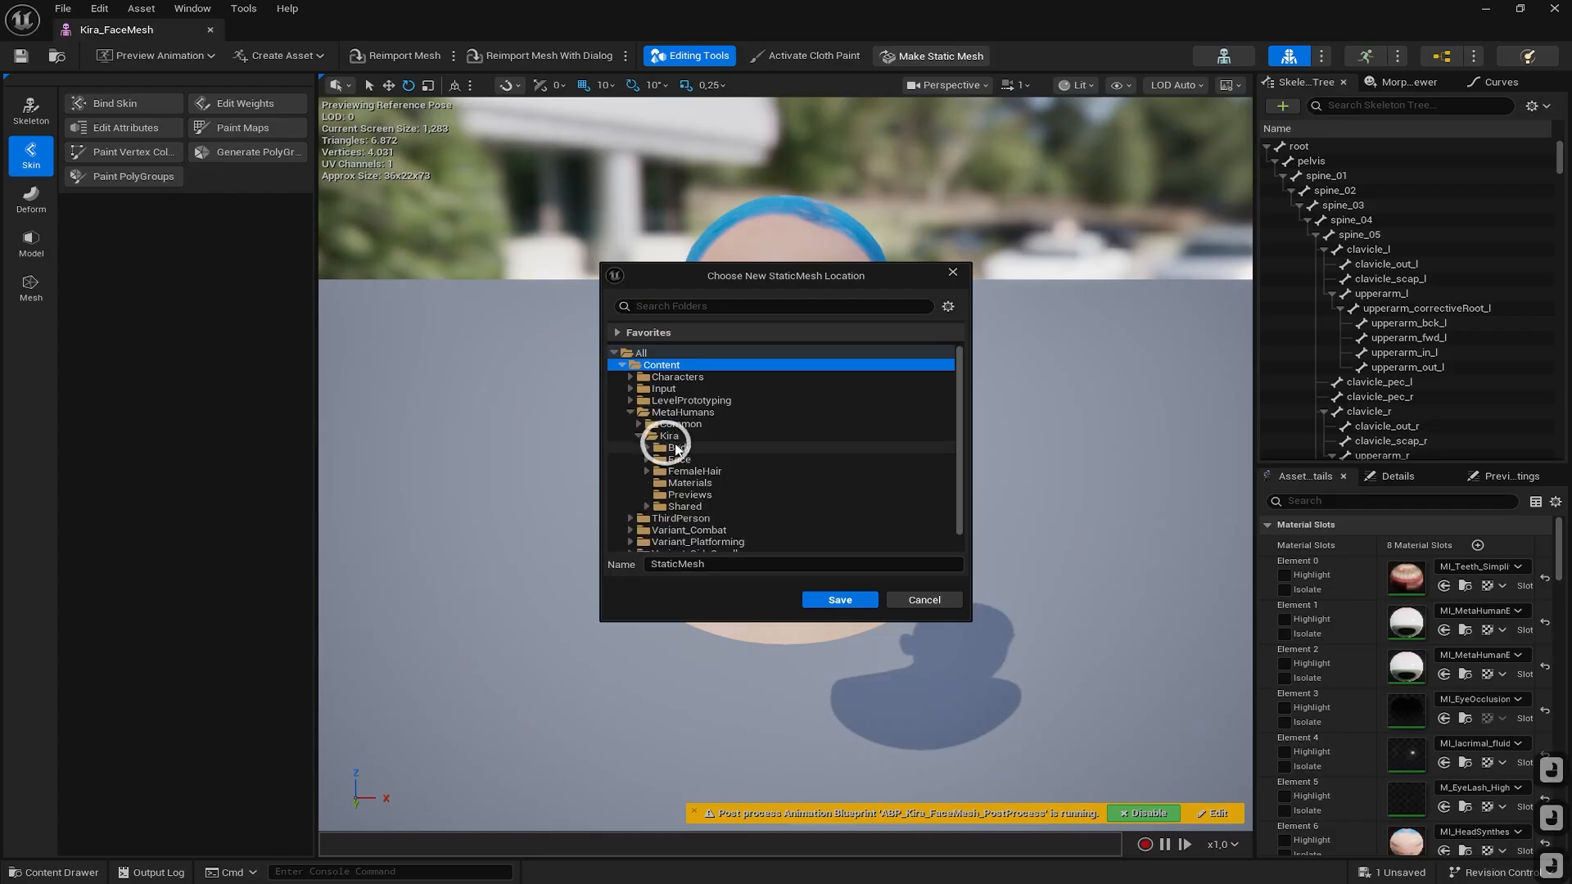
pyautogui.click(662, 461)
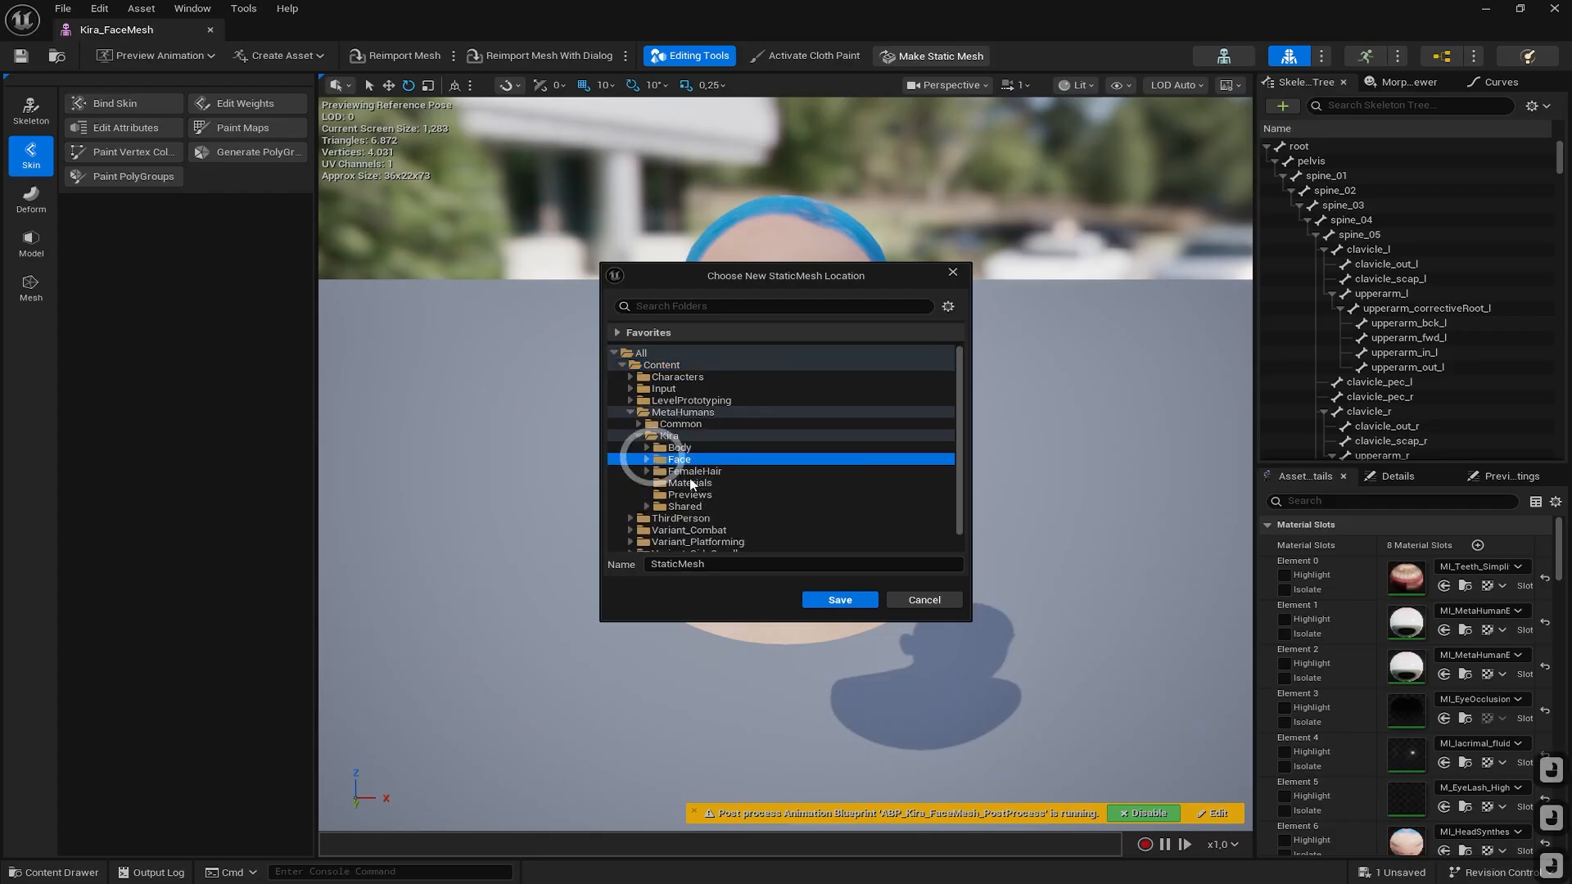
pyautogui.click(832, 602)
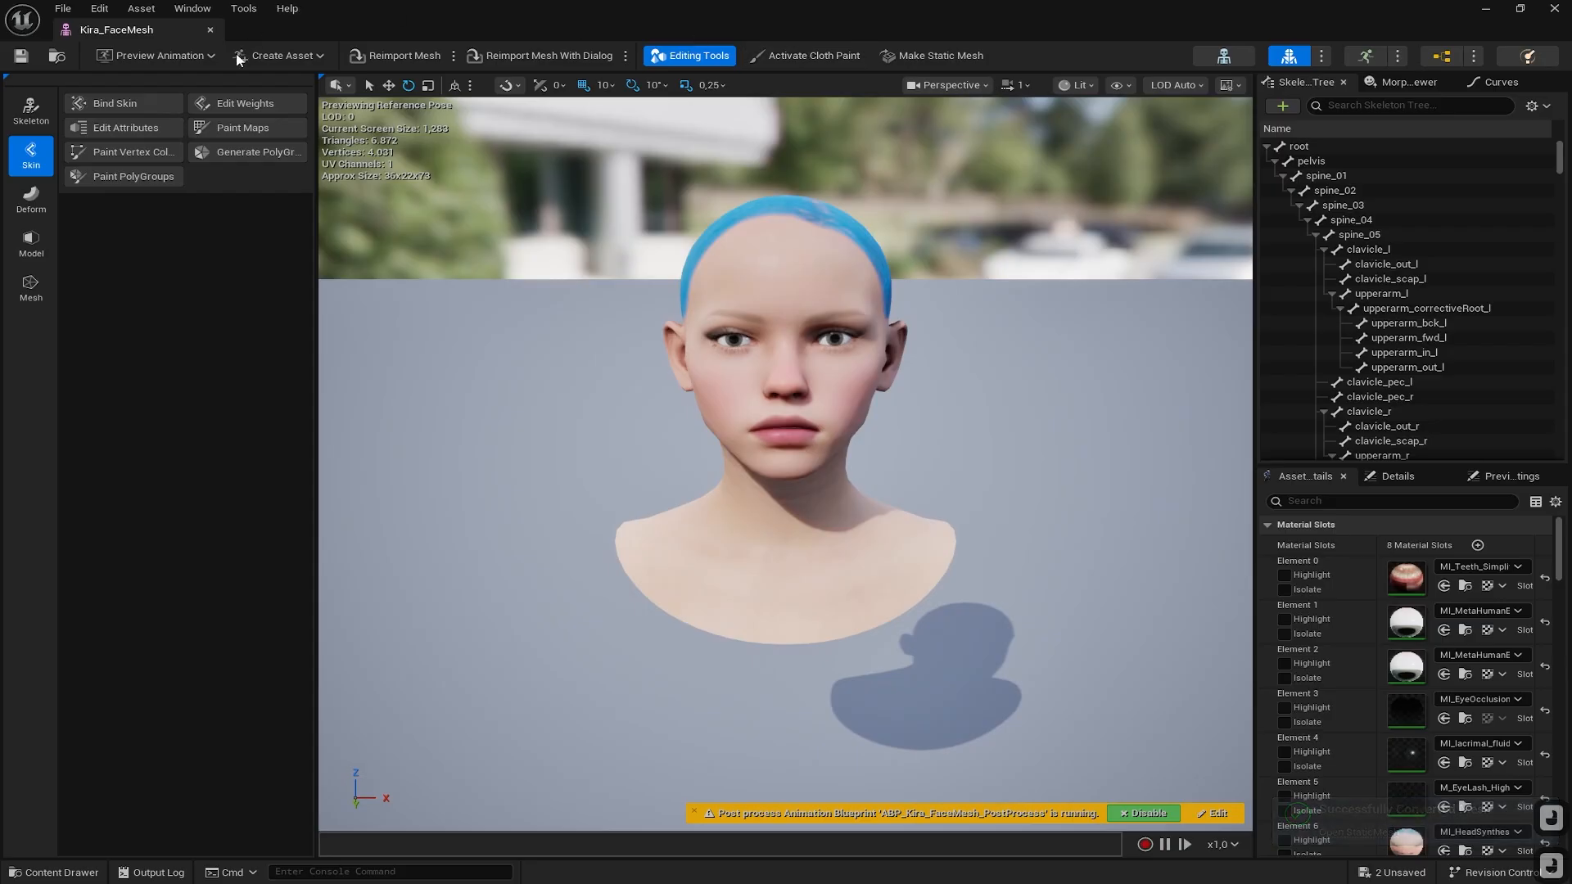
pyautogui.click(210, 30)
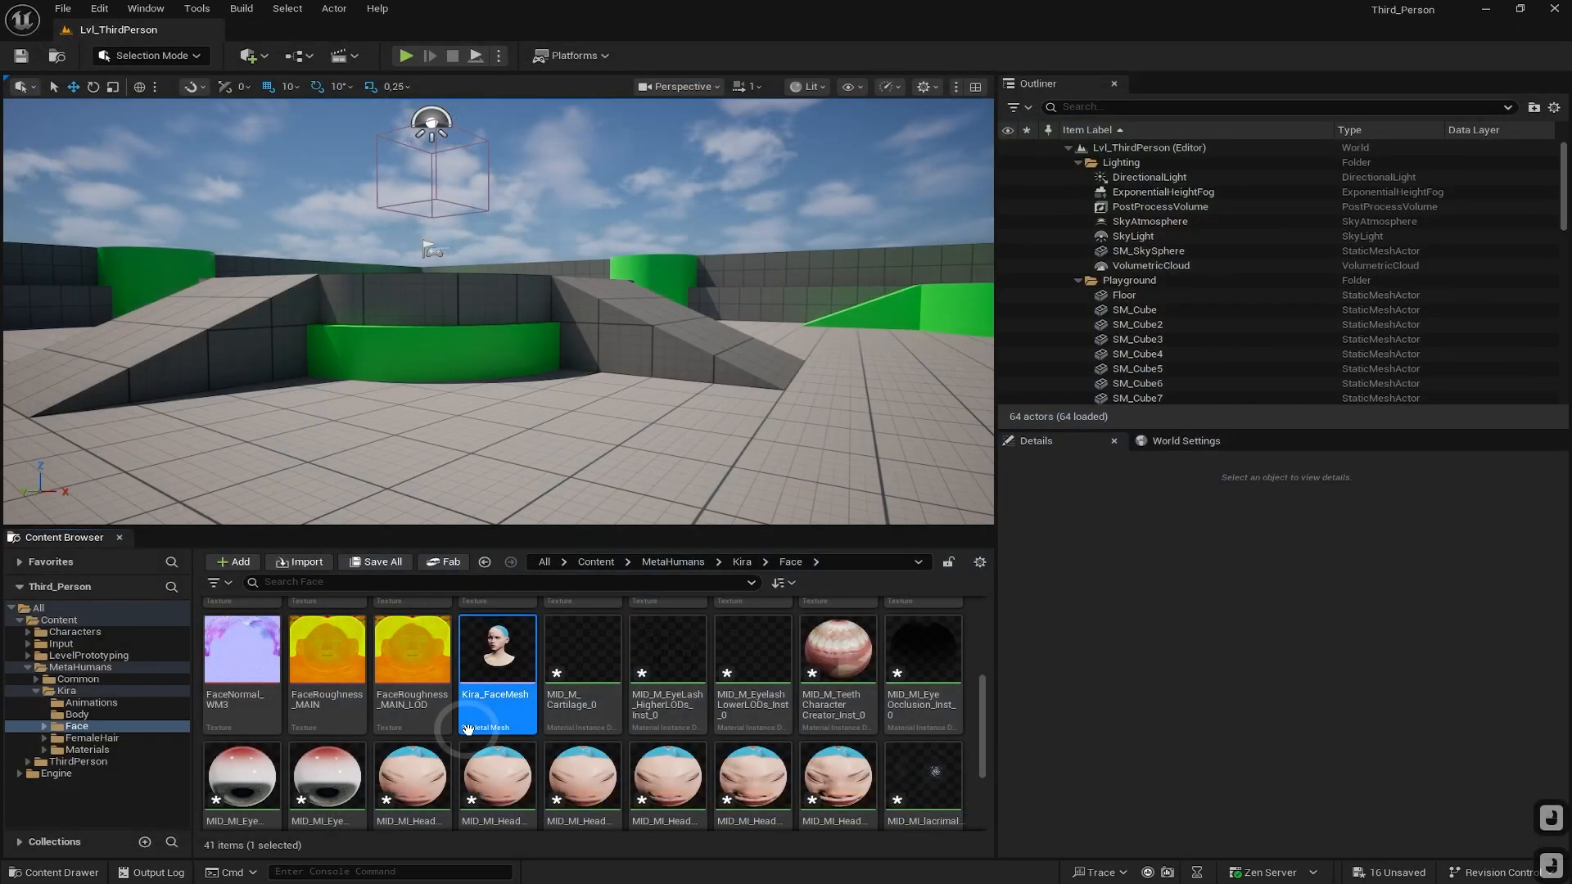
# Find StaticMesh in the Face folder and export it as the FBX file StaticMesh in D:\Temp
pyautogui.scroll(-3, 483, 667)
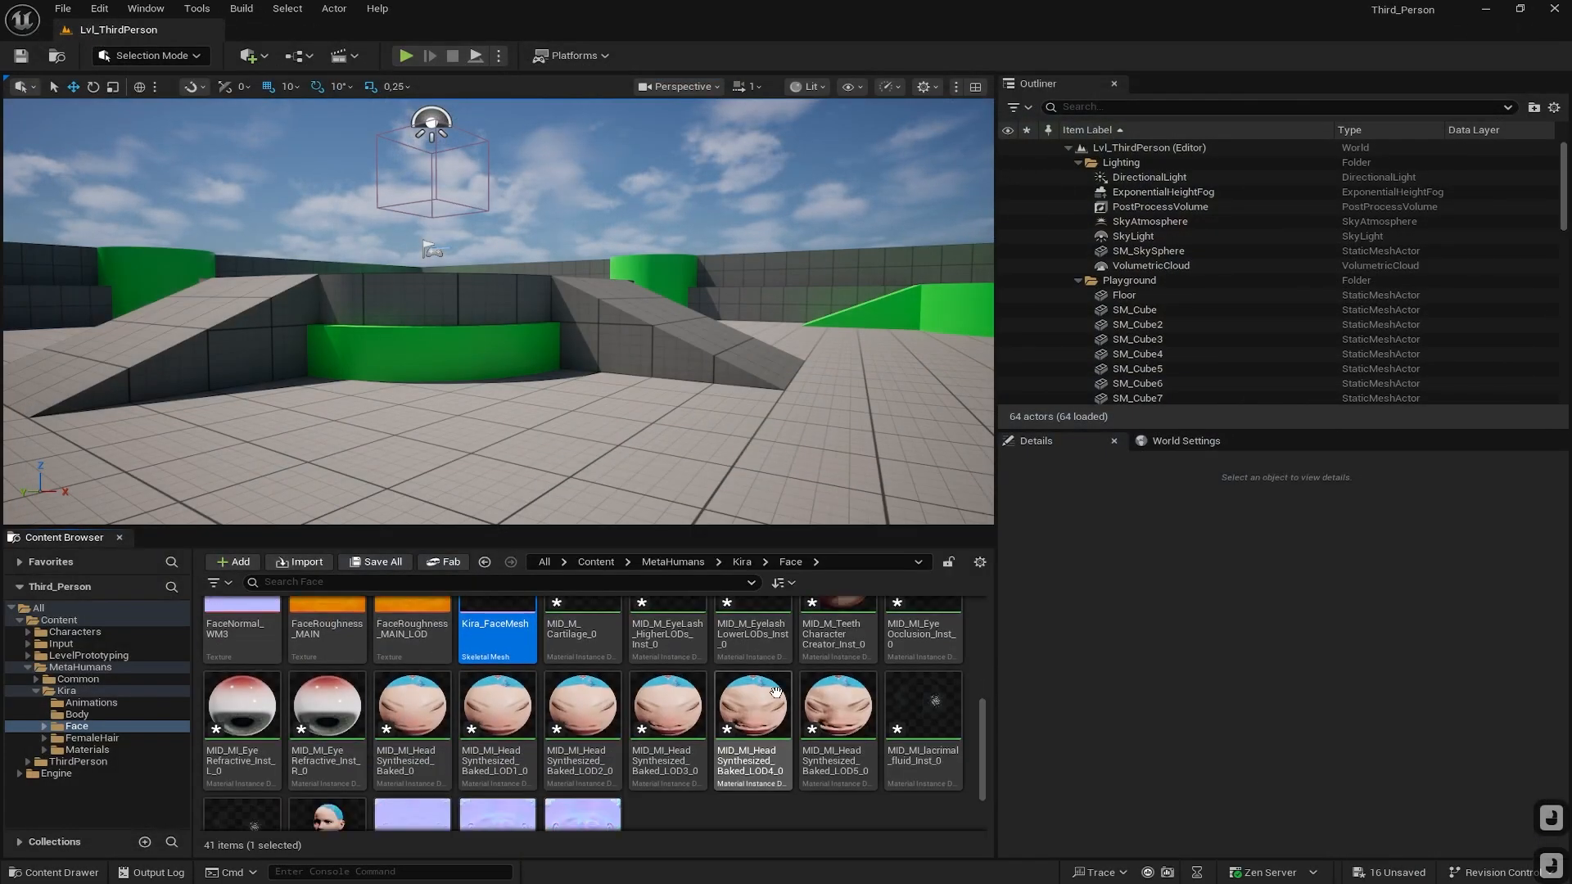
pyautogui.scroll(2, 467, 642)
pyautogui.scroll(-2, 410, 696)
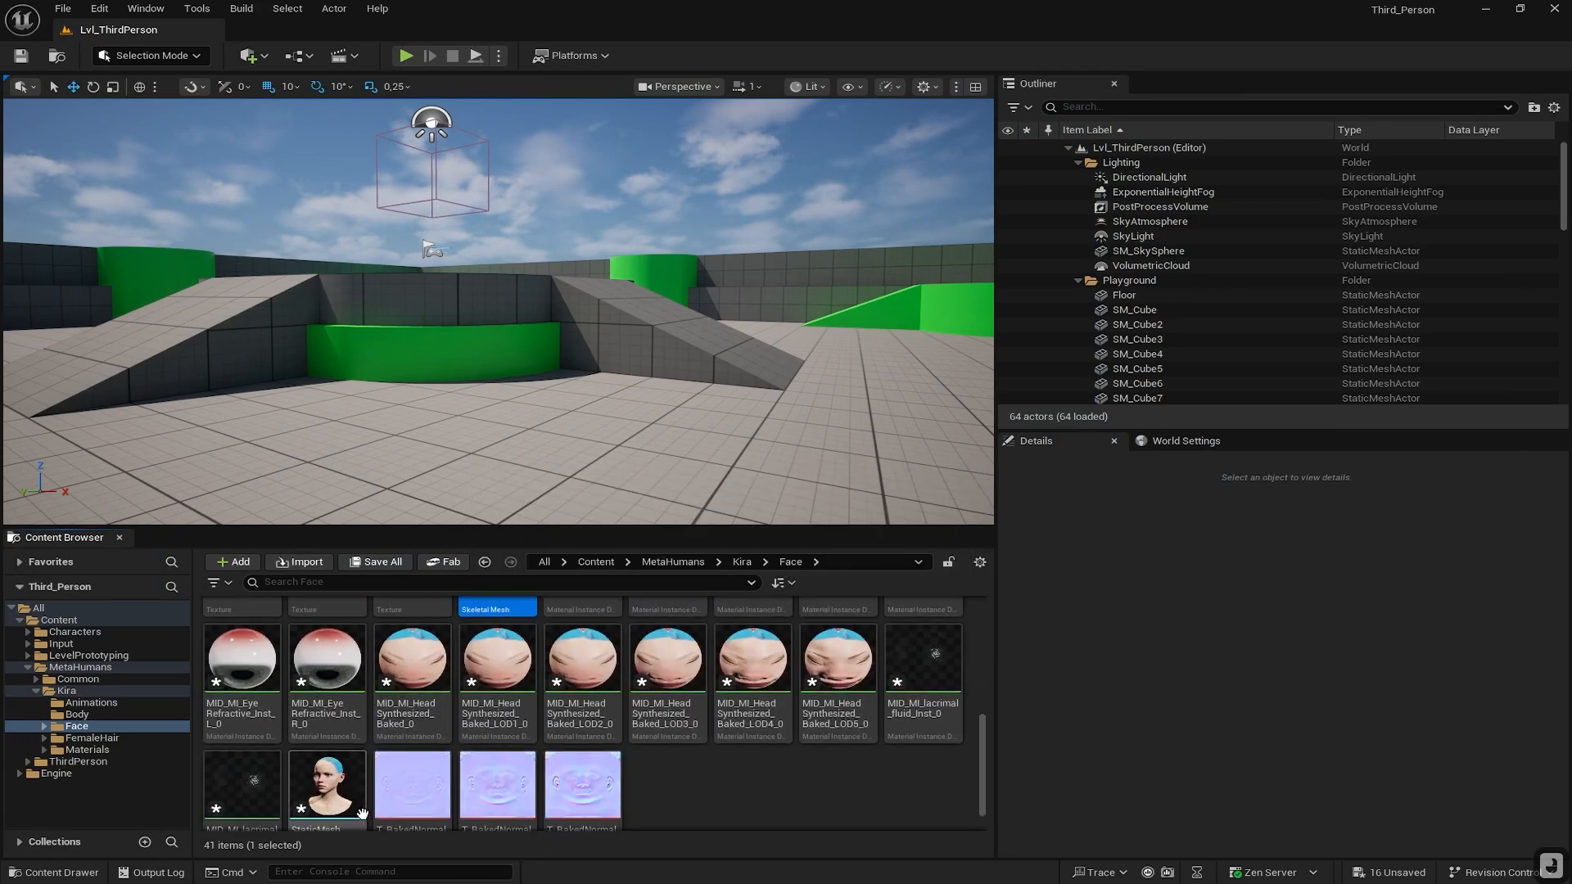
pyautogui.click(328, 742)
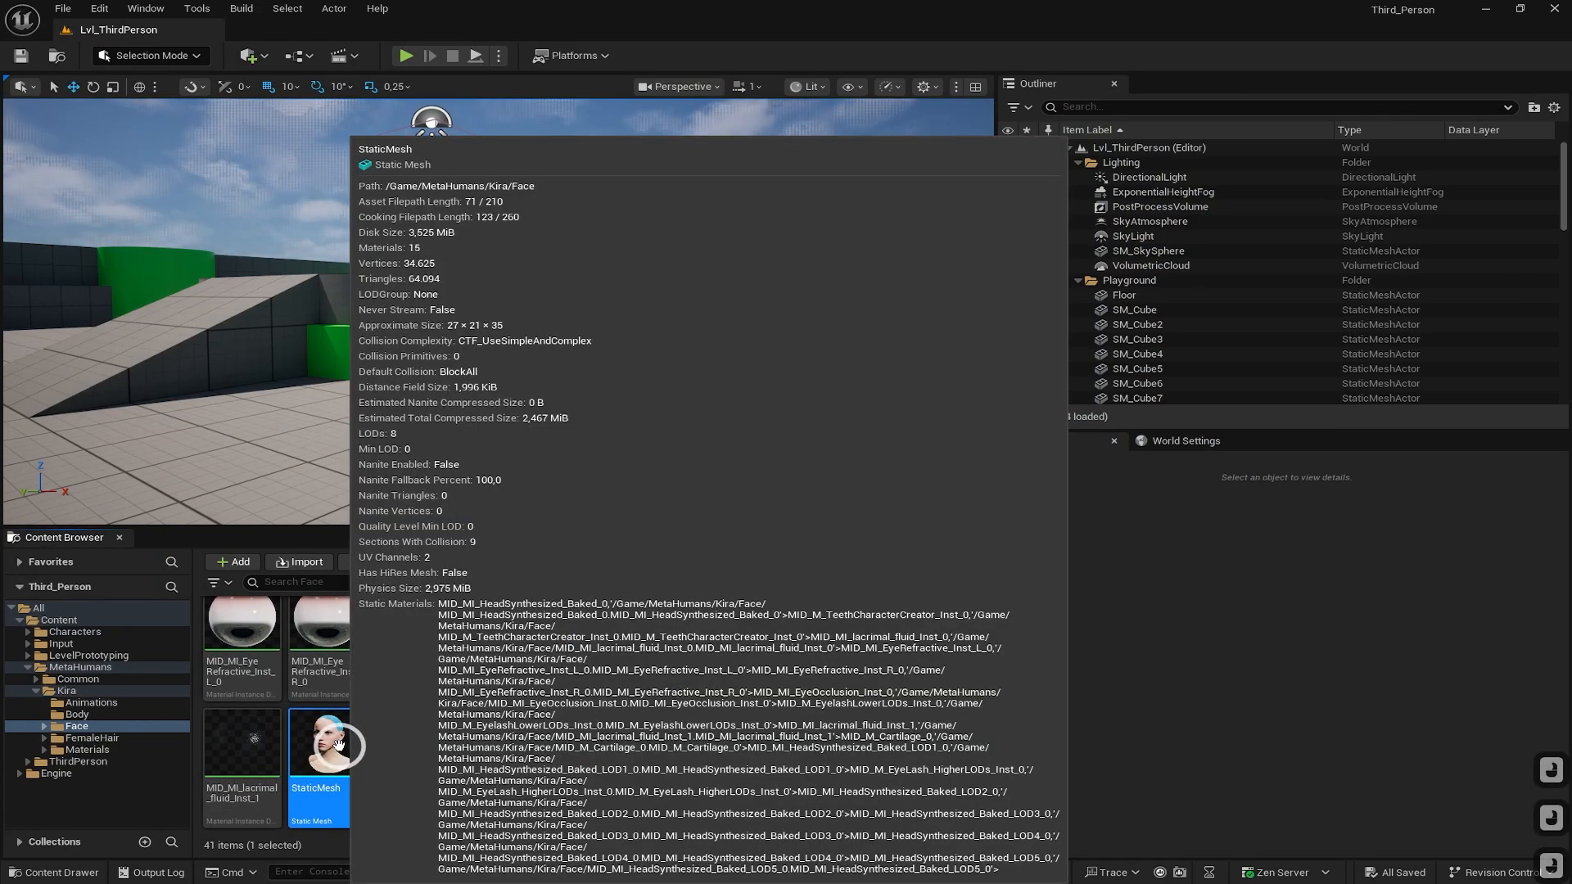
pyautogui.rightClick(320, 746)
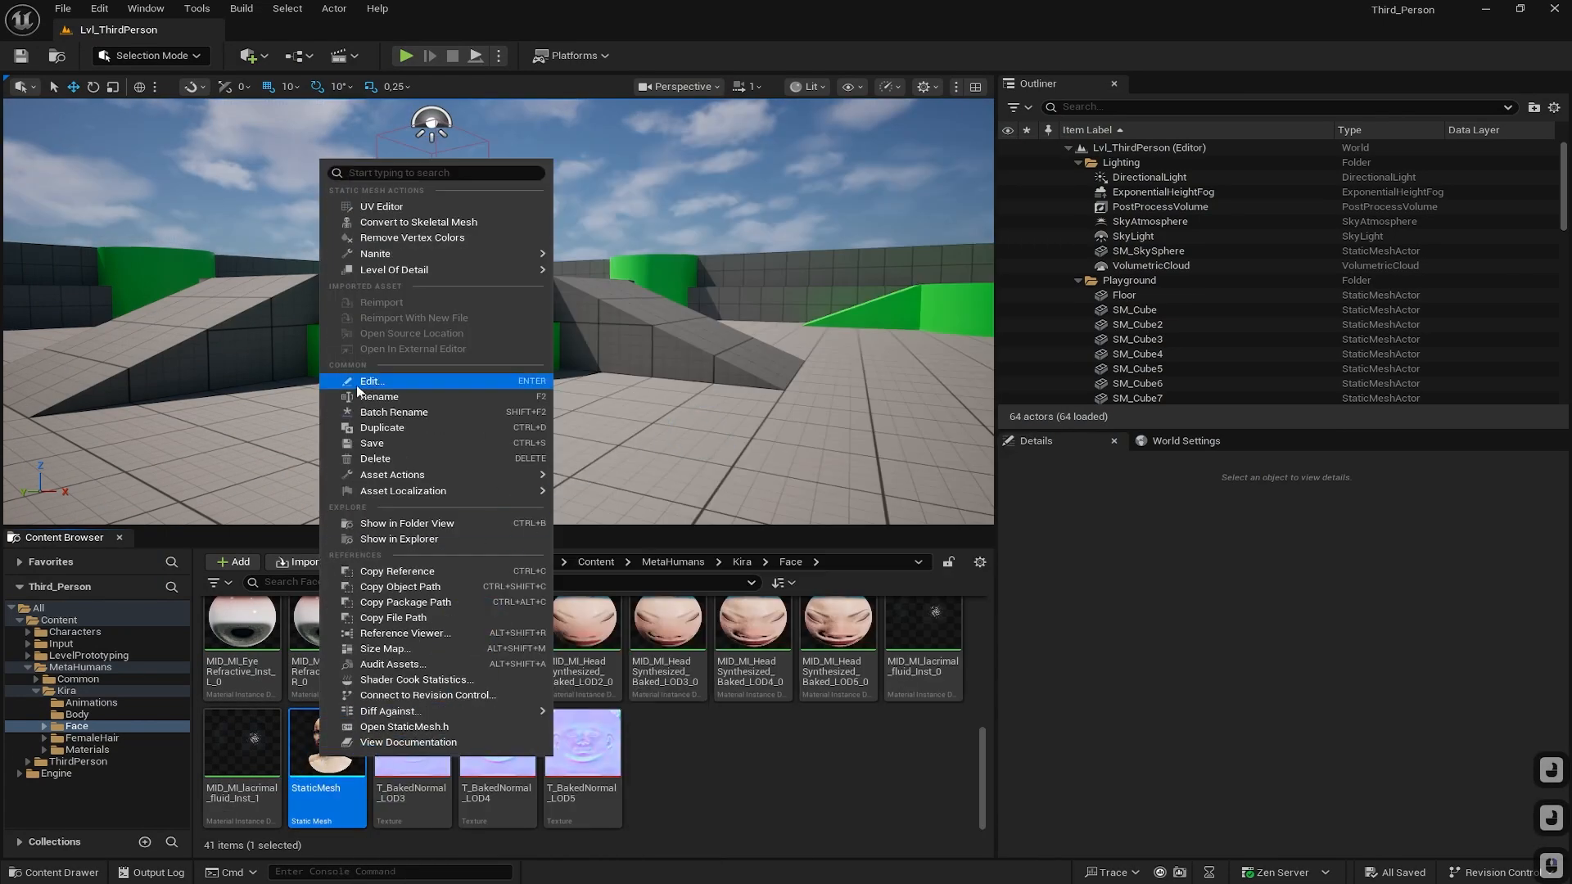
pyautogui.moveTo(491, 475)
pyautogui.click(604, 573)
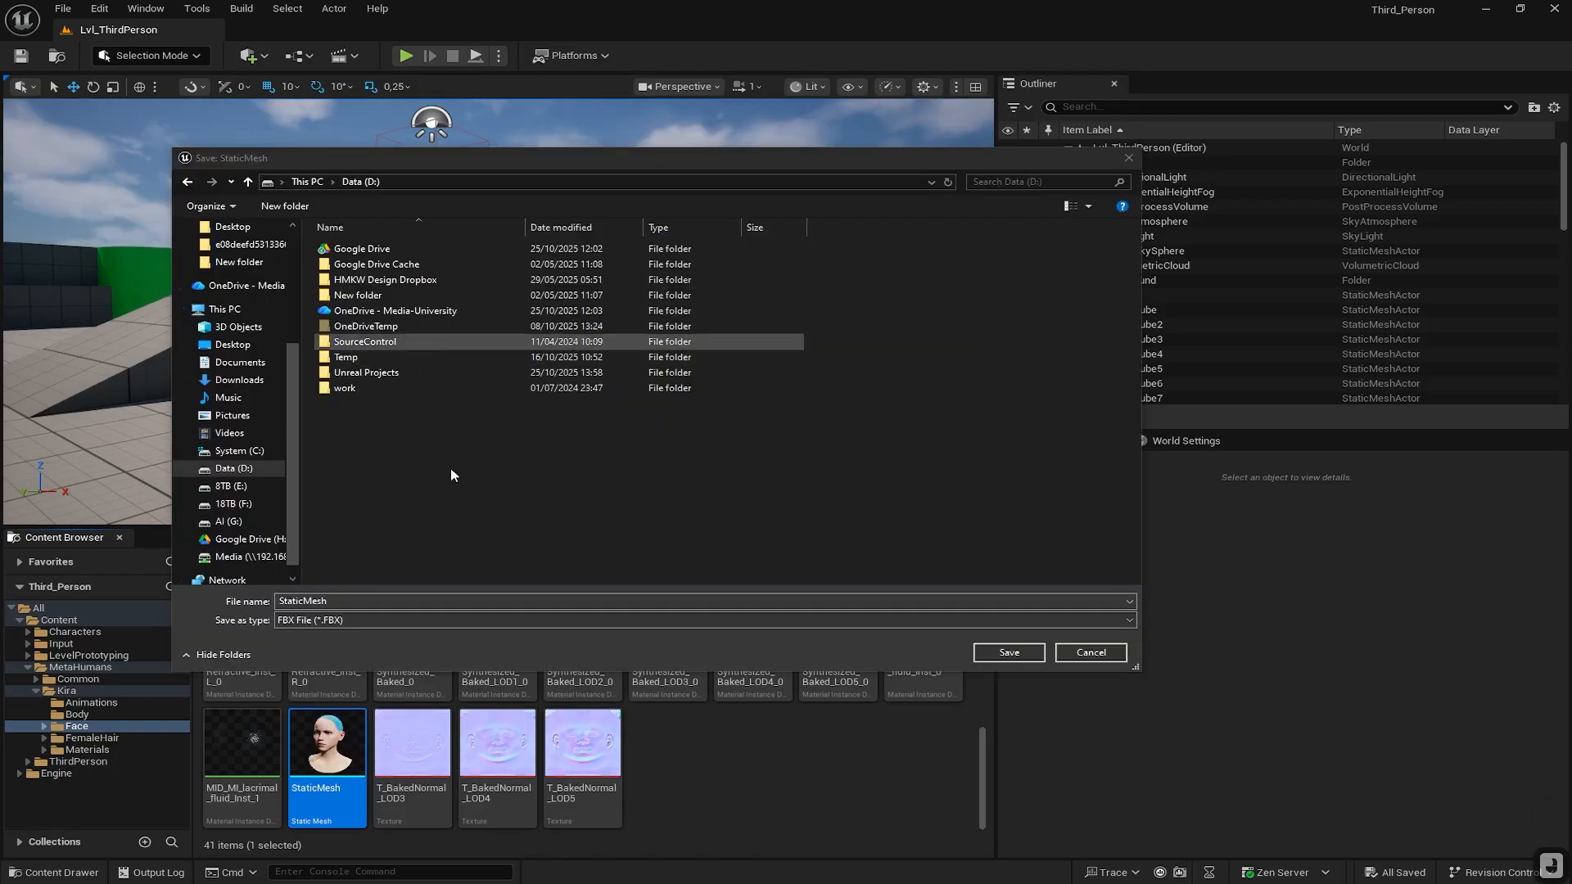
pyautogui.doubleClick(345, 358)
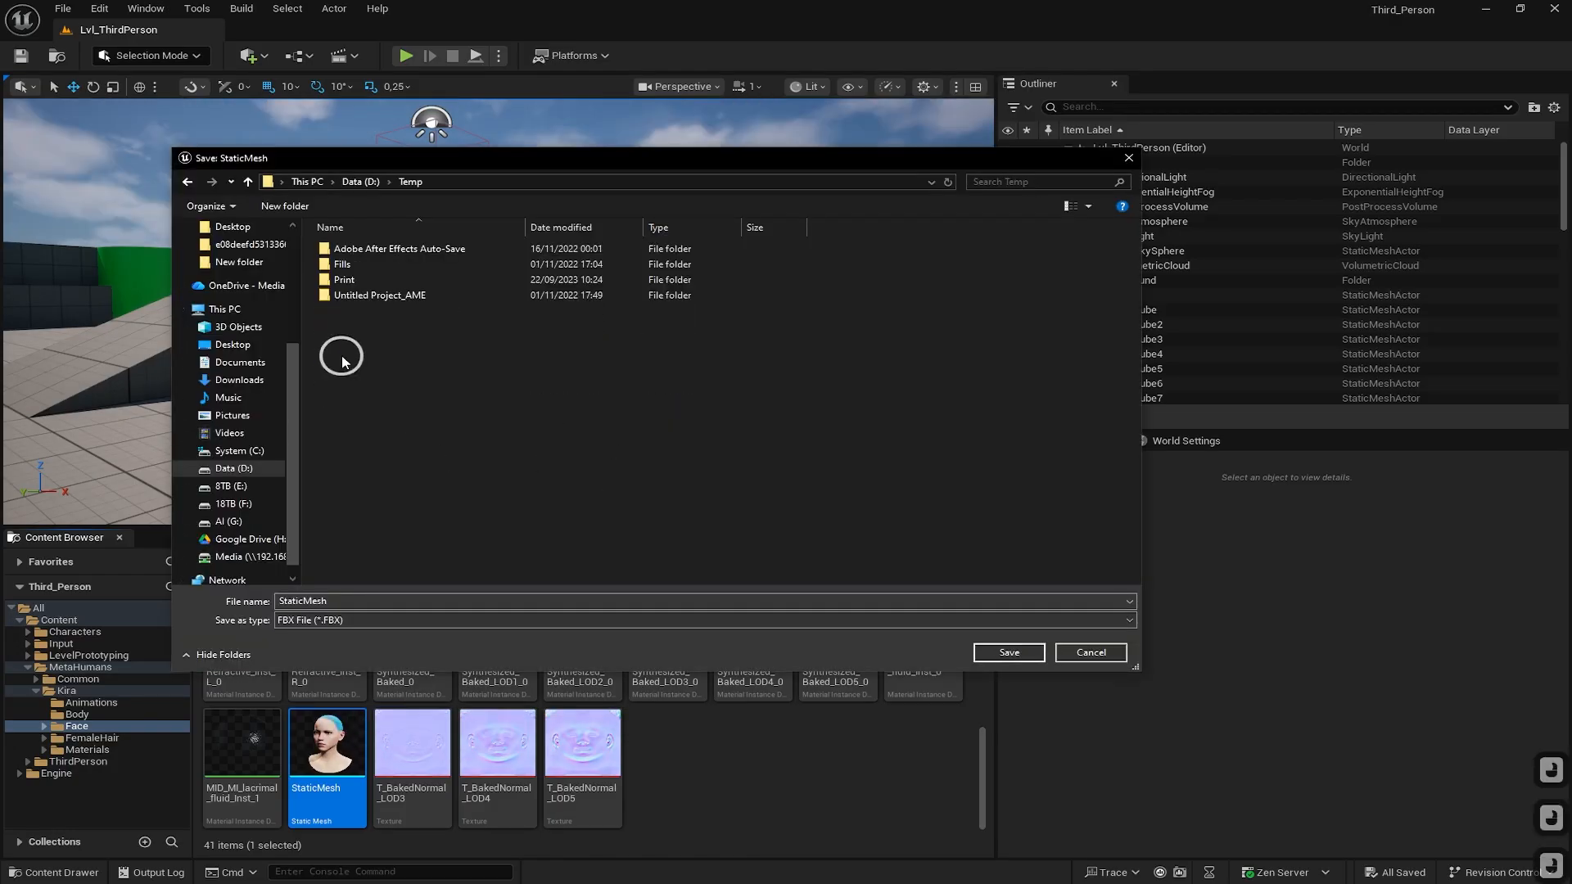
pyautogui.click(1010, 652)
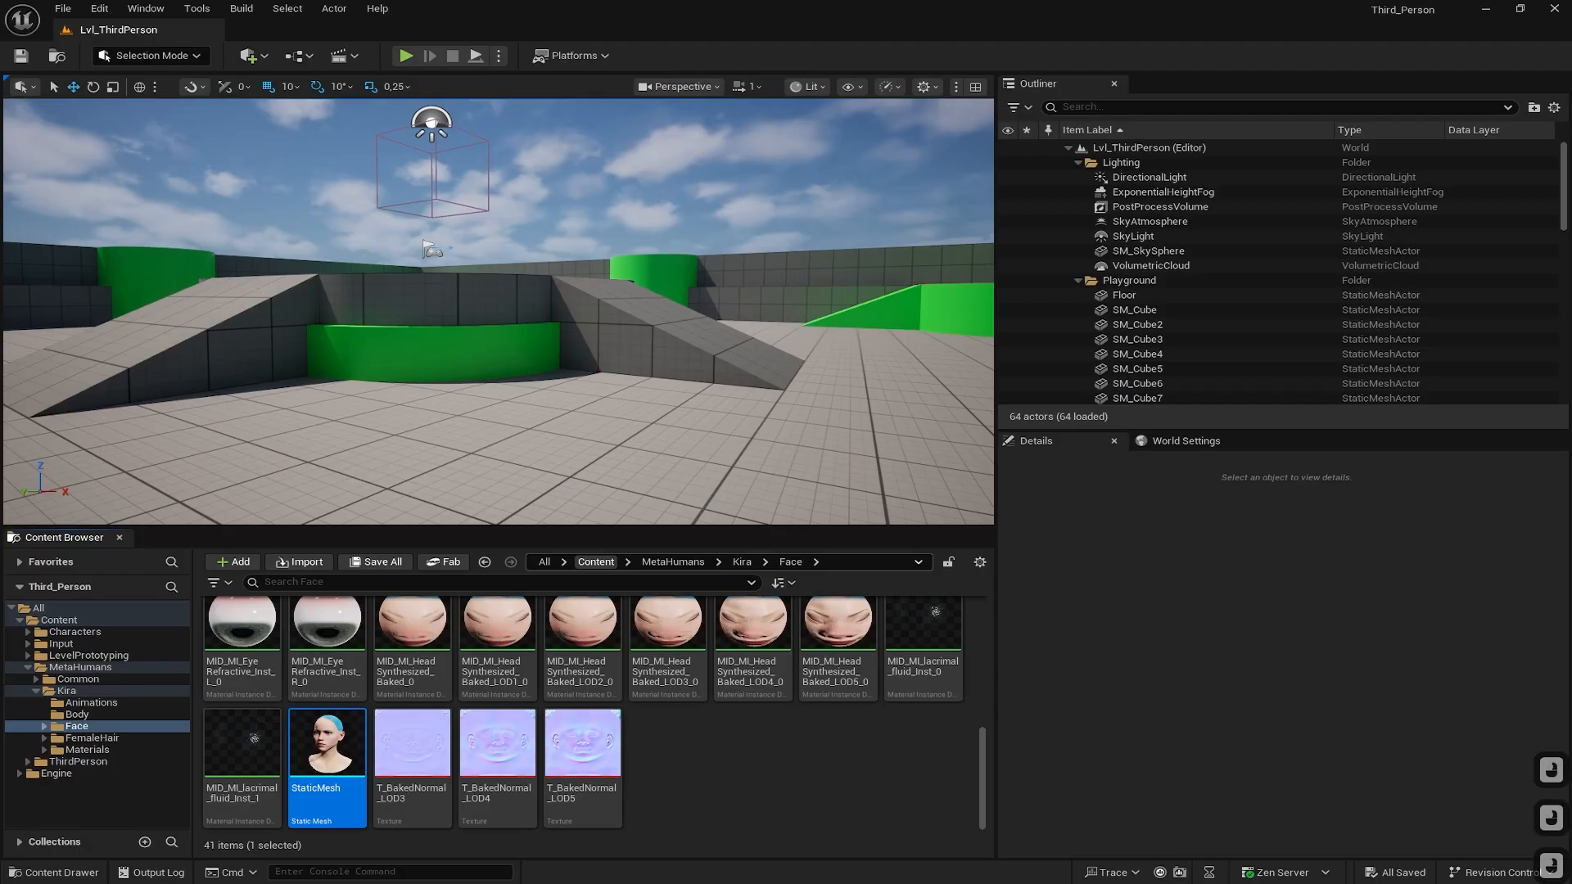
# Complete the export in the FBX Export Options with Level Of Detail turned off
pyautogui.moveTo(415, 253); pyautogui.dragTo(712, 263)
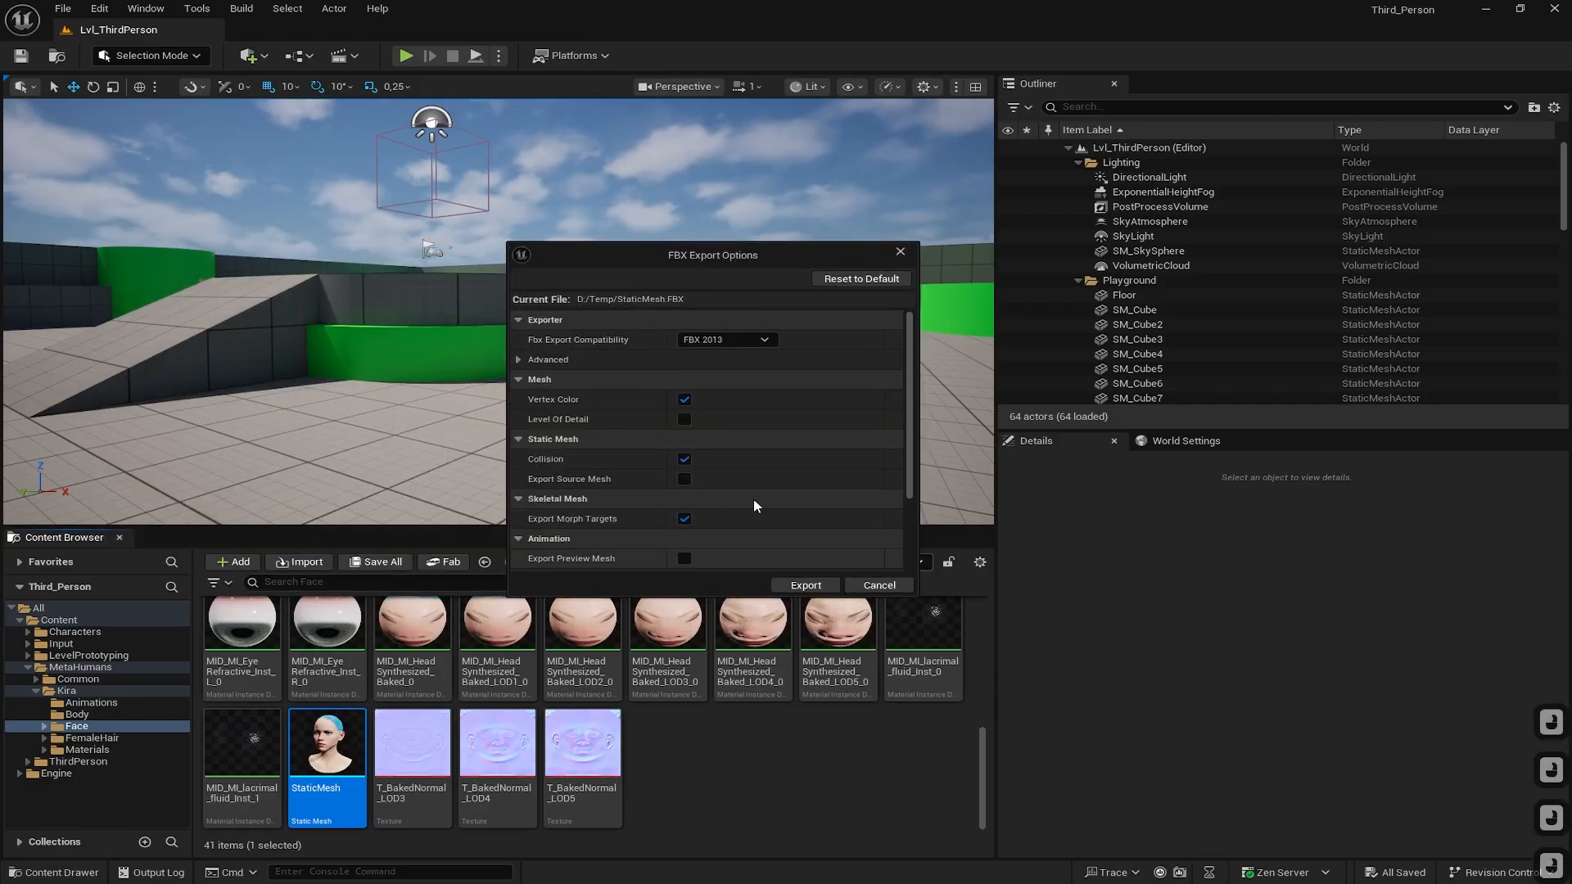
pyautogui.click(687, 421)
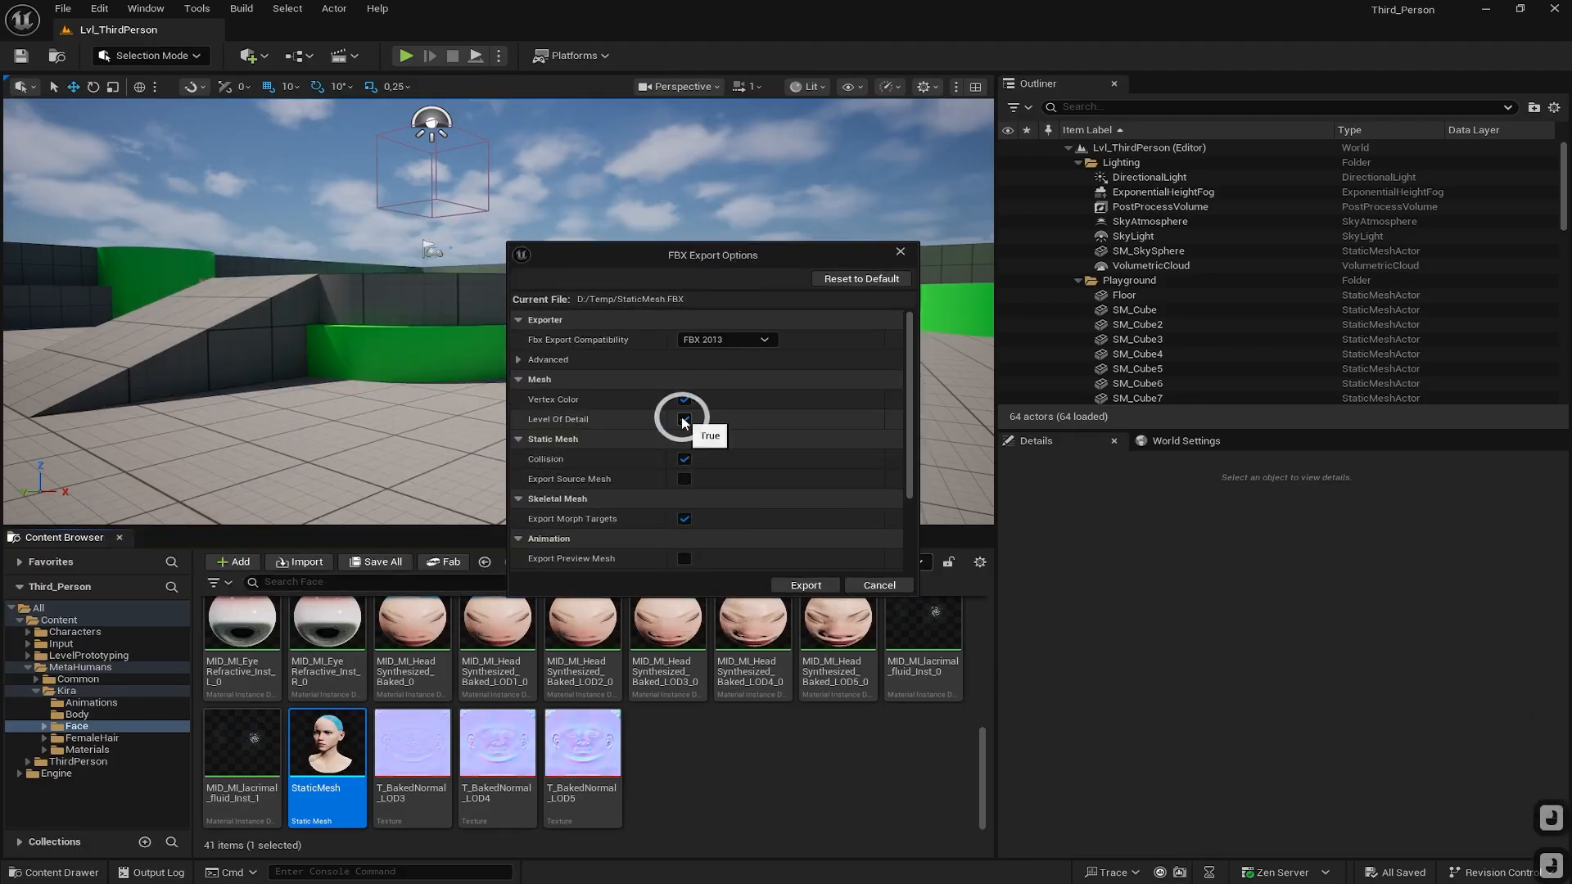
pyautogui.click(687, 422)
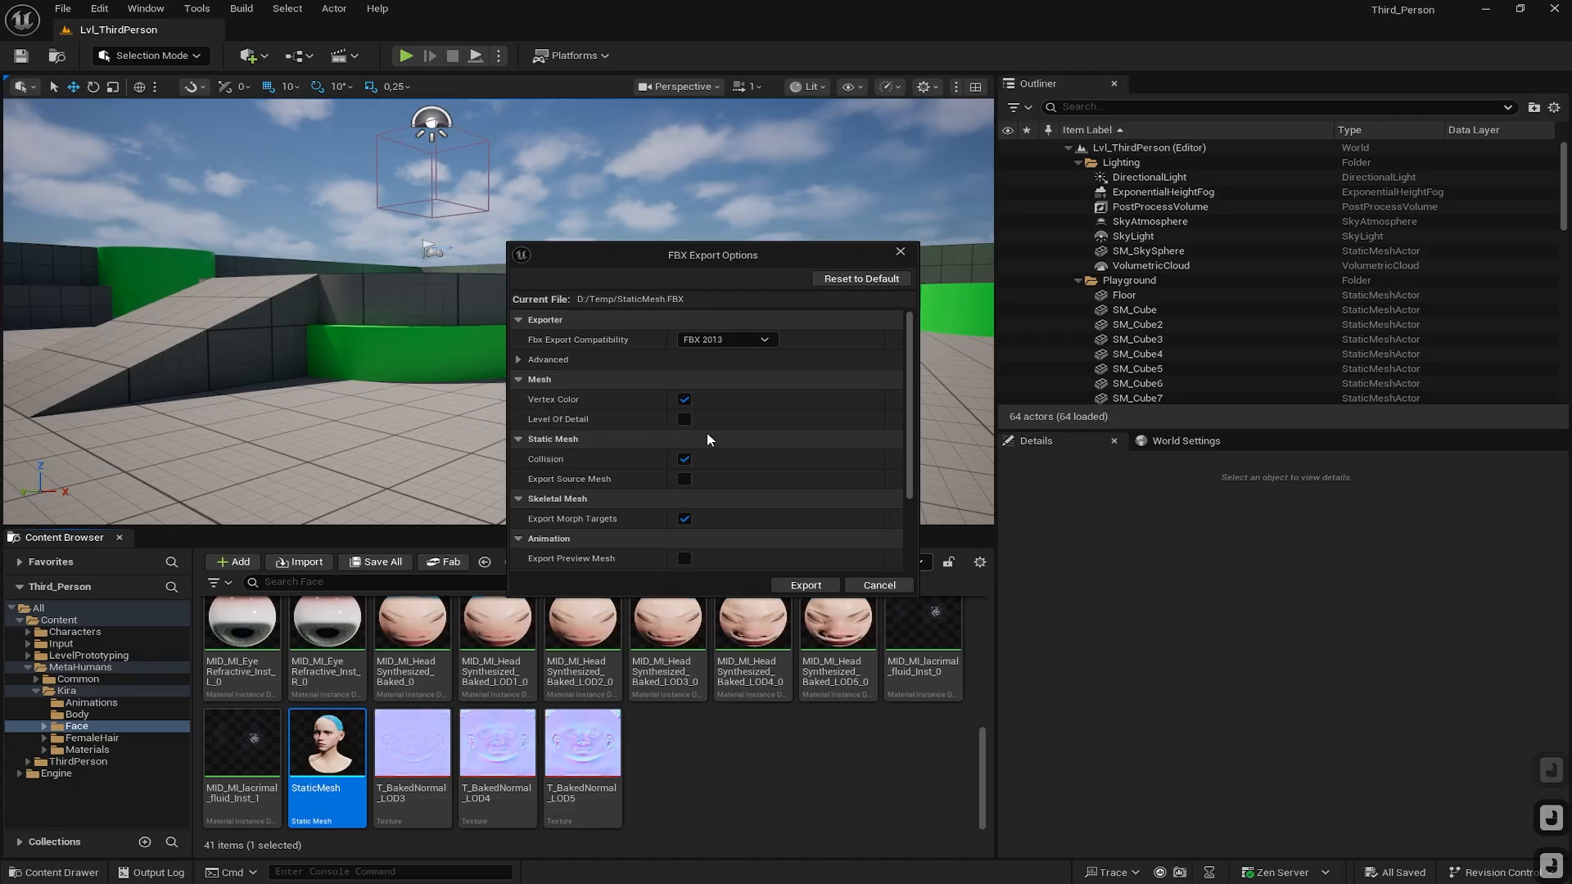
pyautogui.click(807, 585)
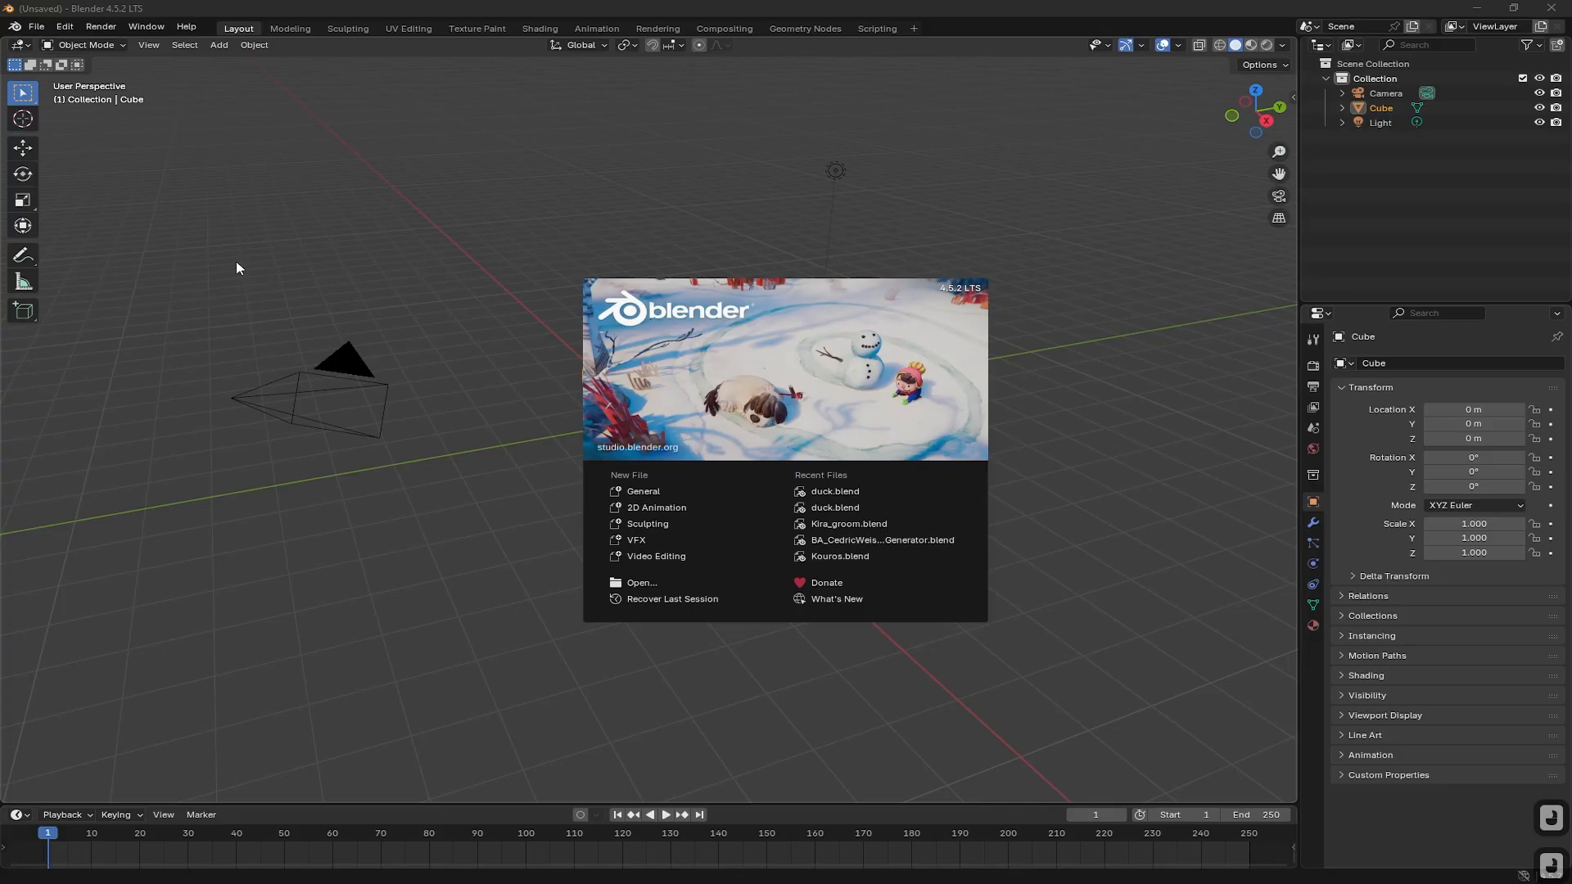
# Switch to Blender, dismiss the splash screen and delete all default objects from the scene
pyautogui.click(1083, 112)
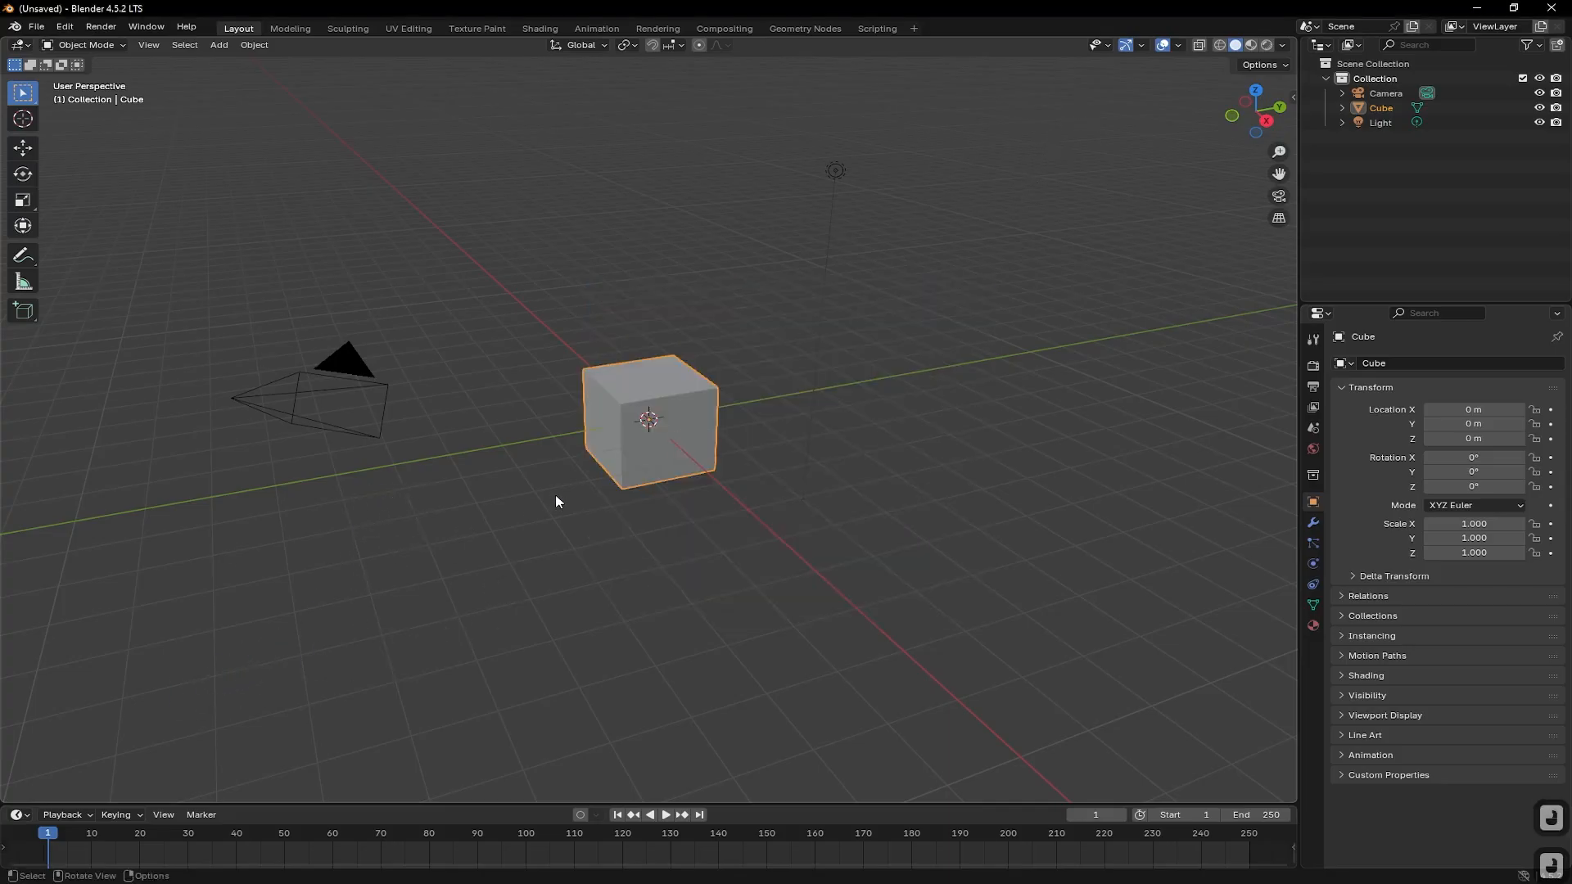
pyautogui.press('a')
pyautogui.press('Delete')
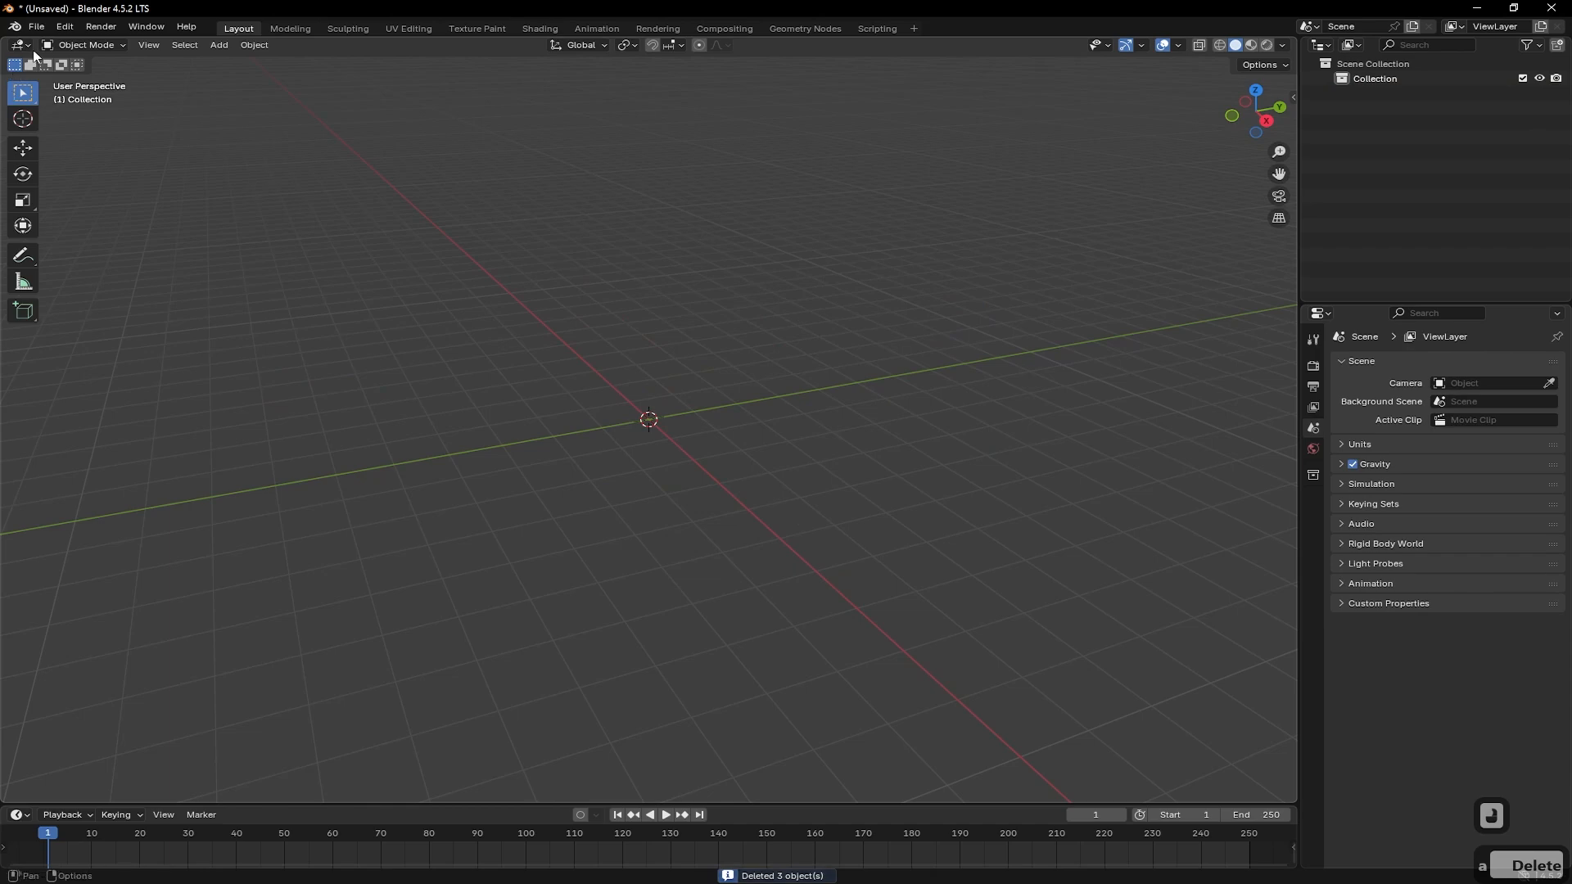
# Import StaticMesh.FBX from D:\Temp with the experimental FBX importer and rename the imported object Head
pyautogui.click(36, 26)
pyautogui.click(120, 237)
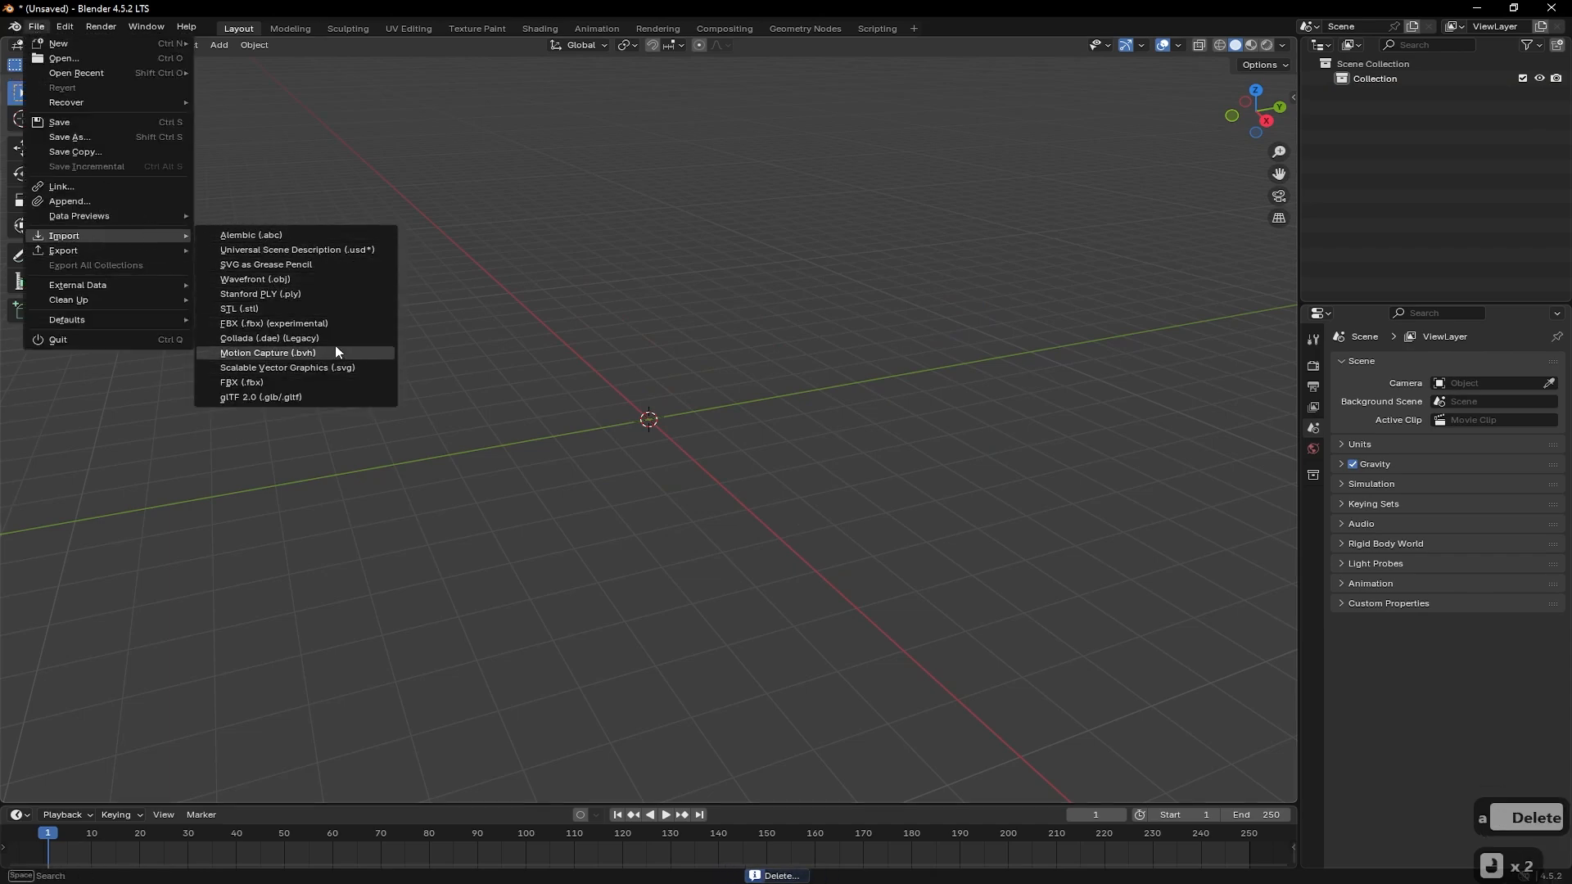
pyautogui.click(323, 324)
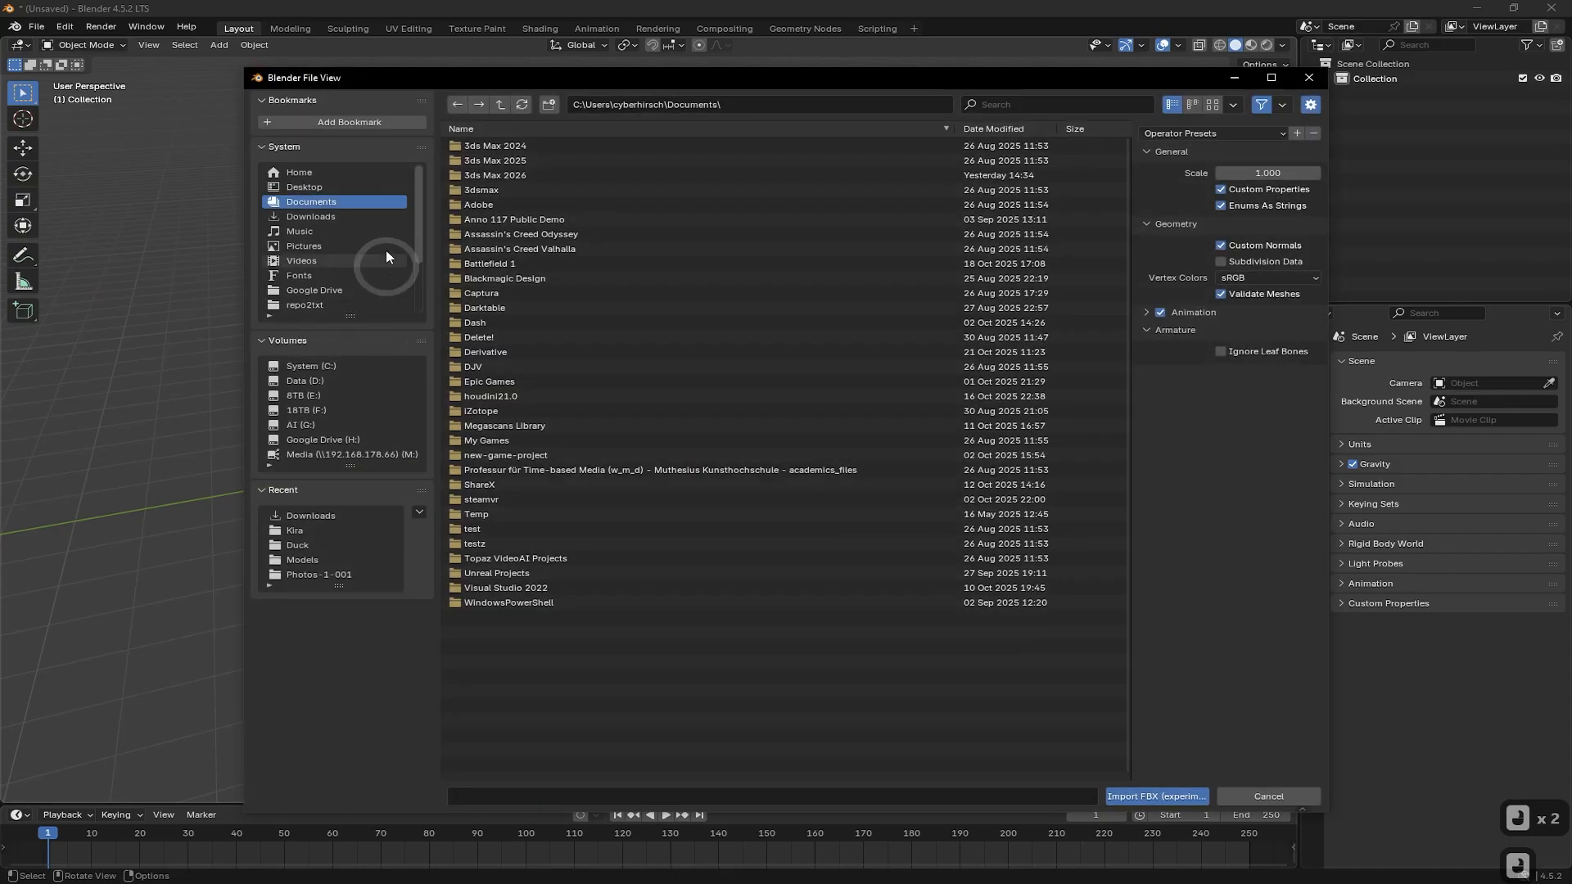
pyautogui.click(311, 396)
pyautogui.click(308, 381)
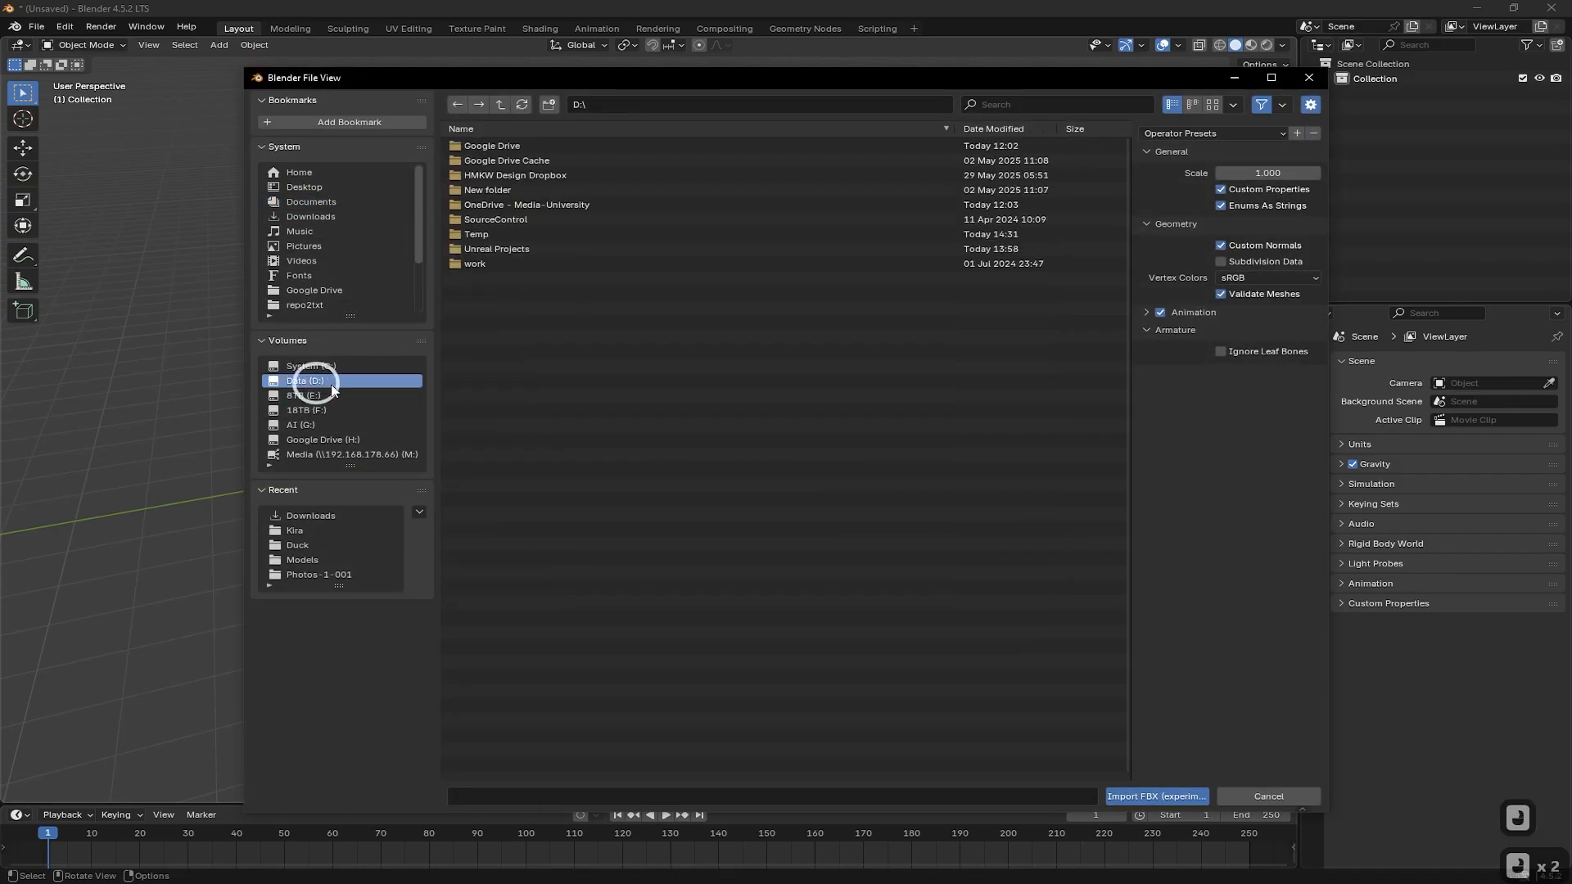
pyautogui.doubleClick(489, 237)
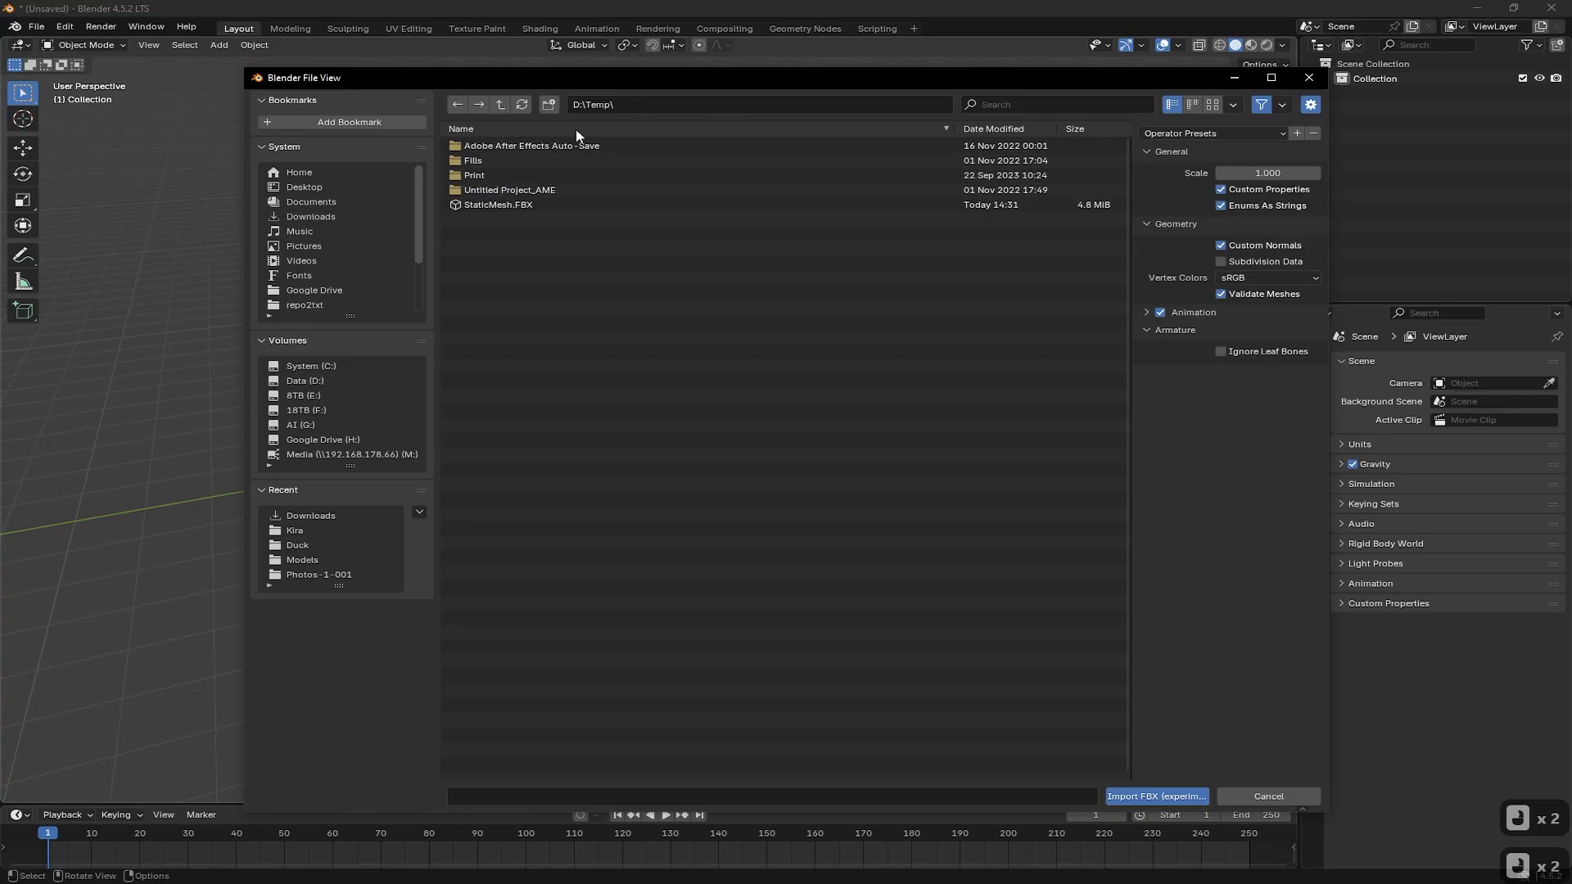
pyautogui.doubleClick(511, 205)
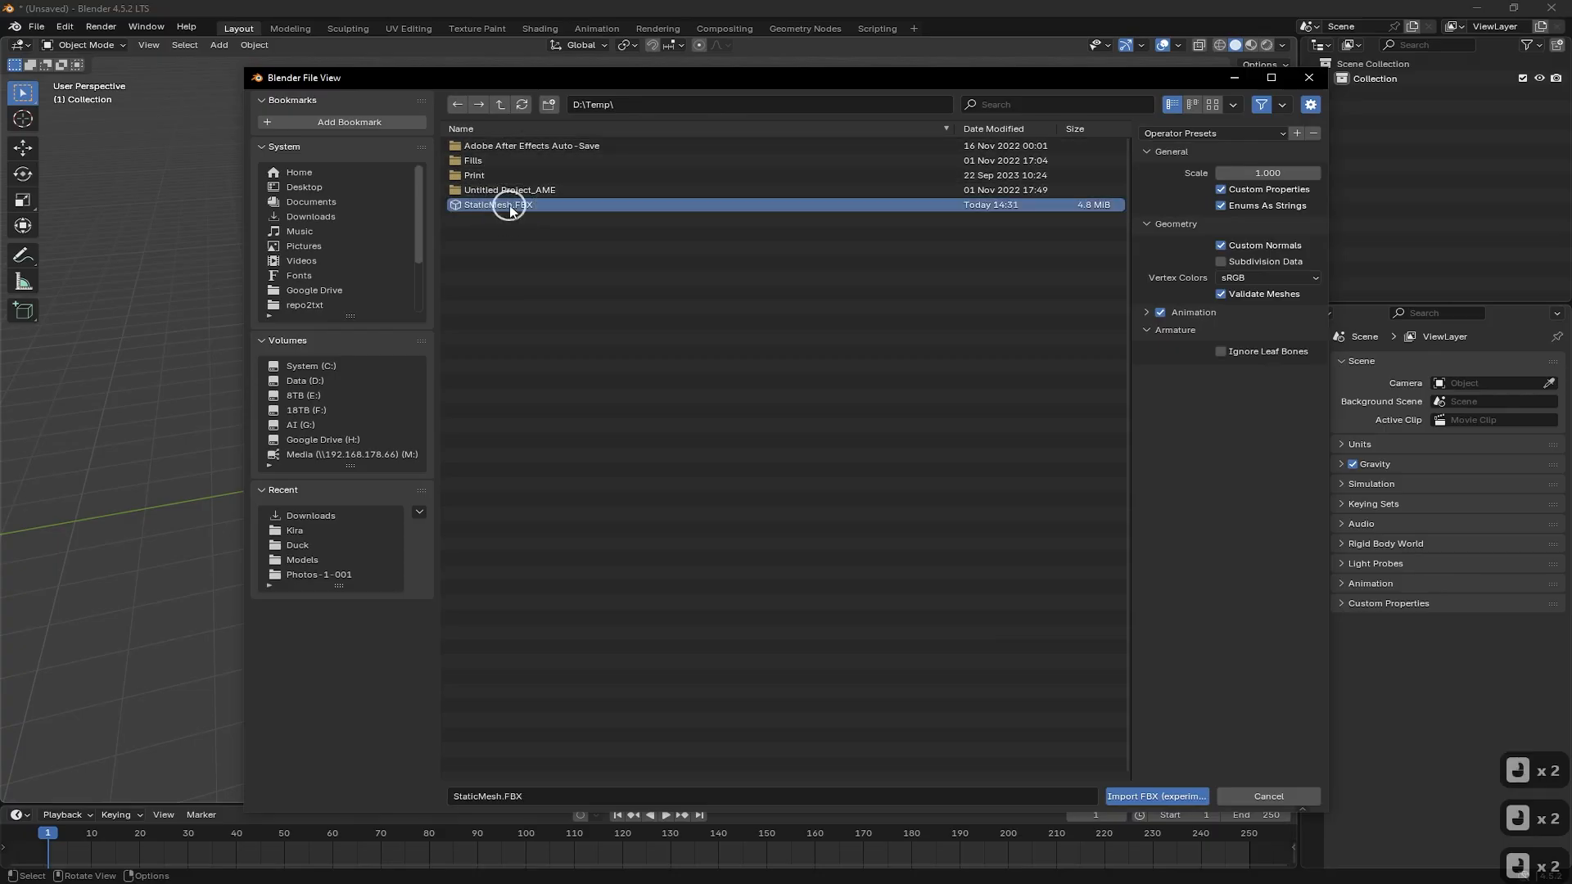
pyautogui.click(1423, 138)
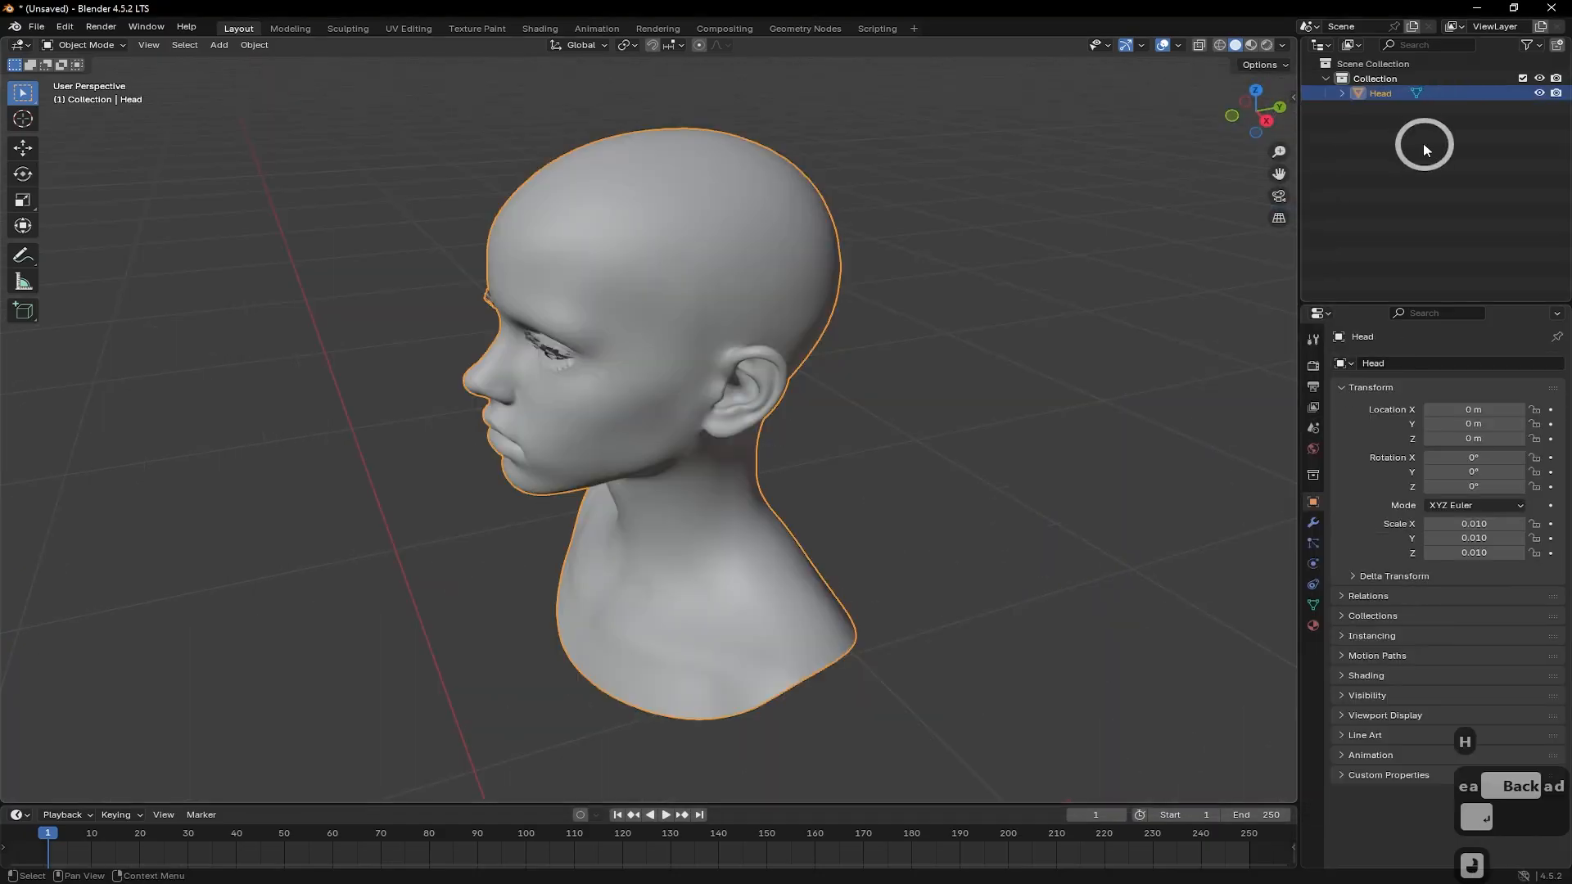
# Duplicate the Head object with copy and paste and rename the copy Scalp
pyautogui.hotkey('ctrl', 'c')
pyautogui.hotkey('ctrl', 'v')
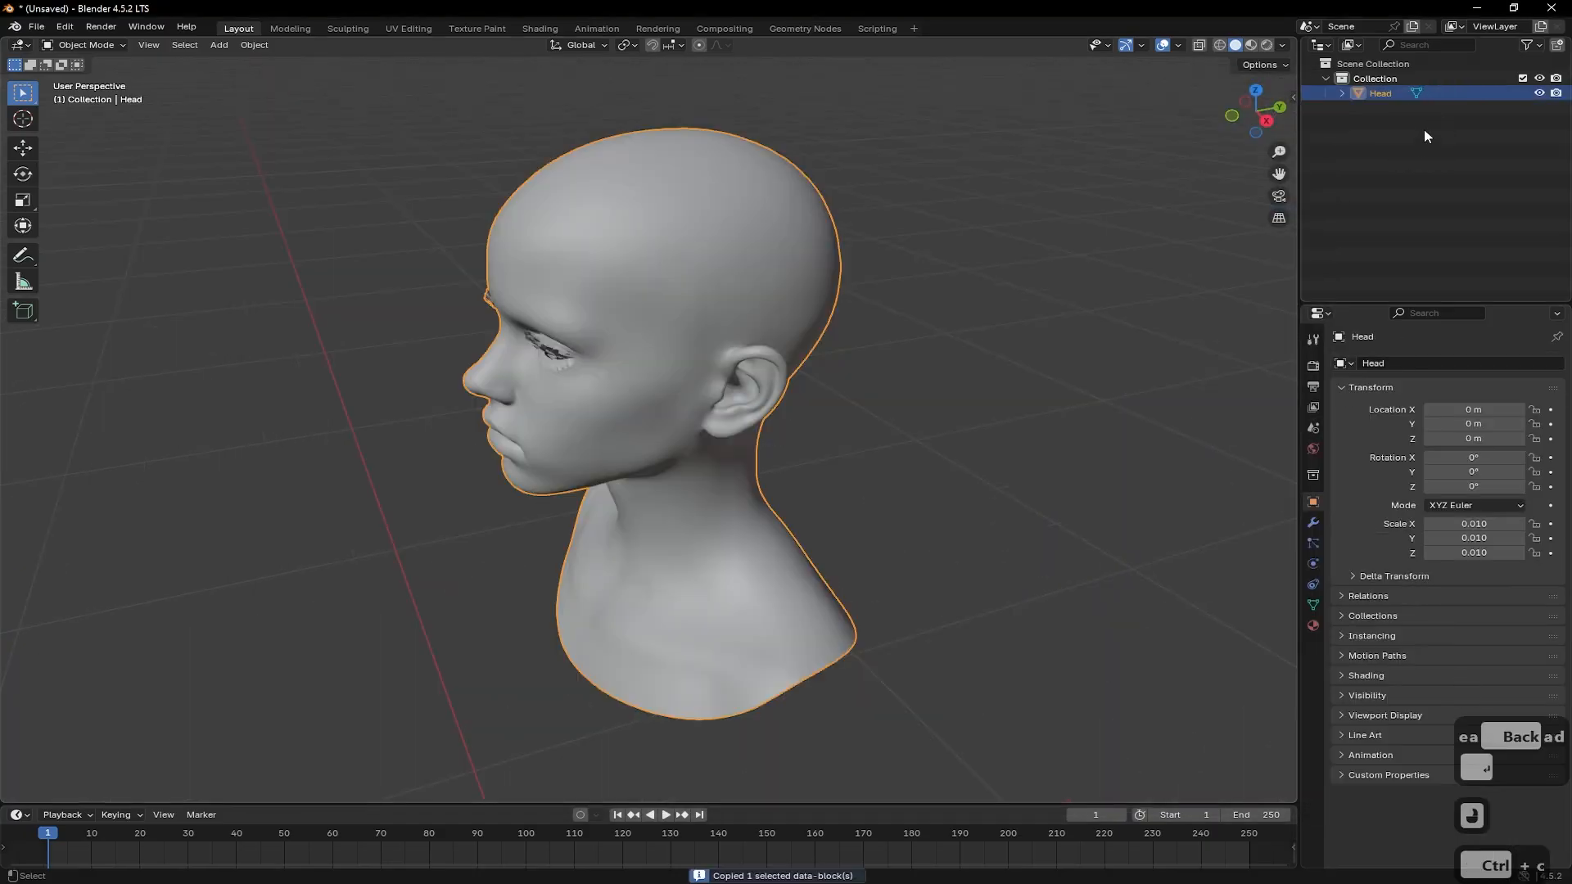
pyautogui.doubleClick(1392, 107)
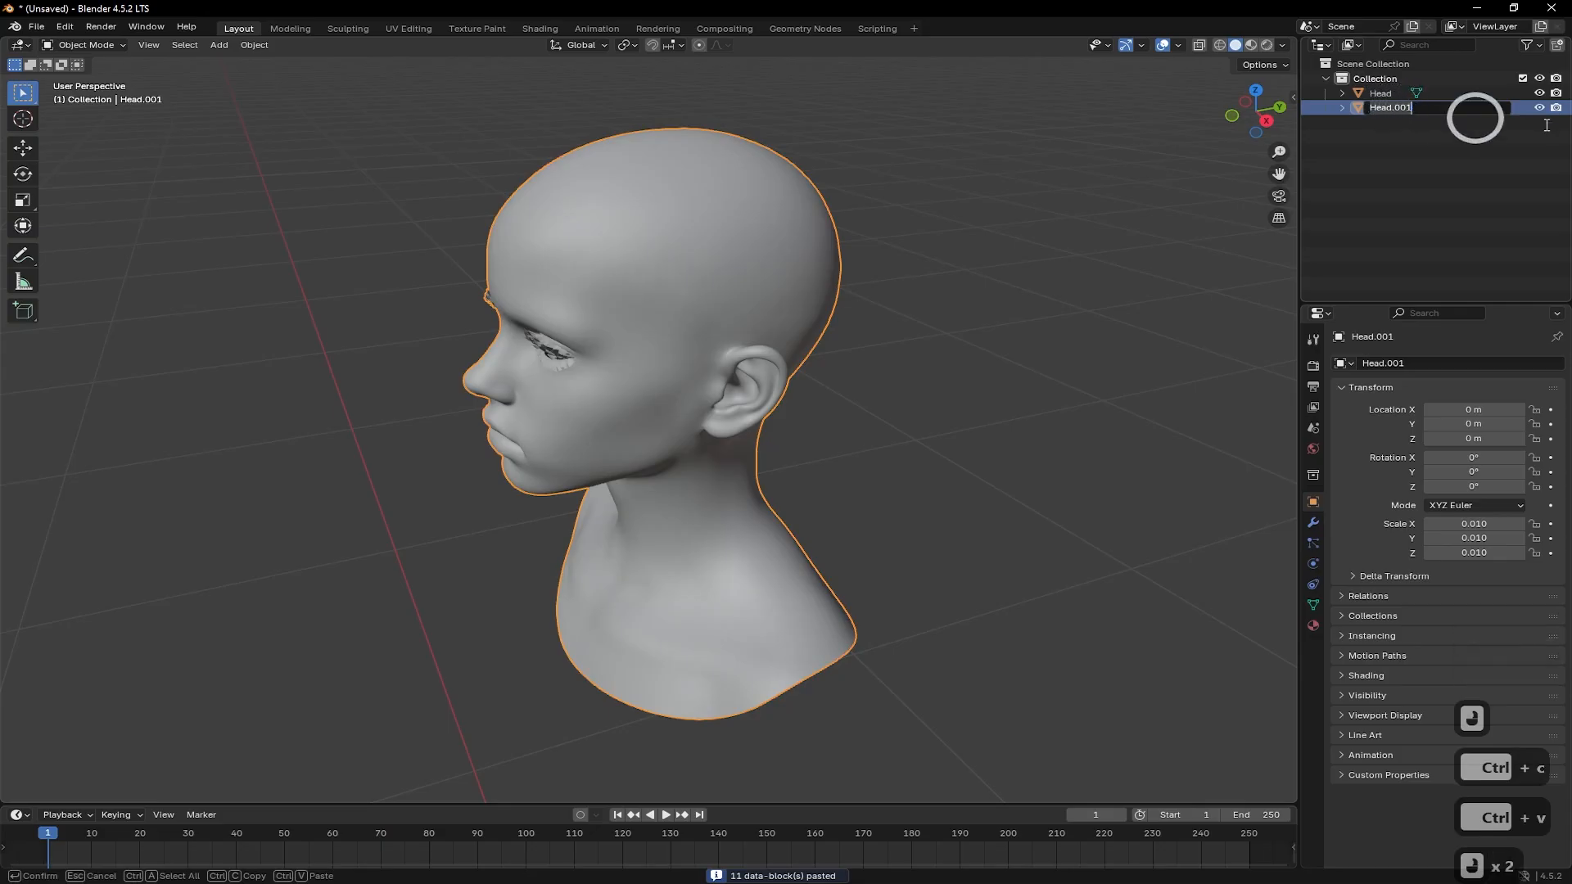
pyautogui.write('Sce')
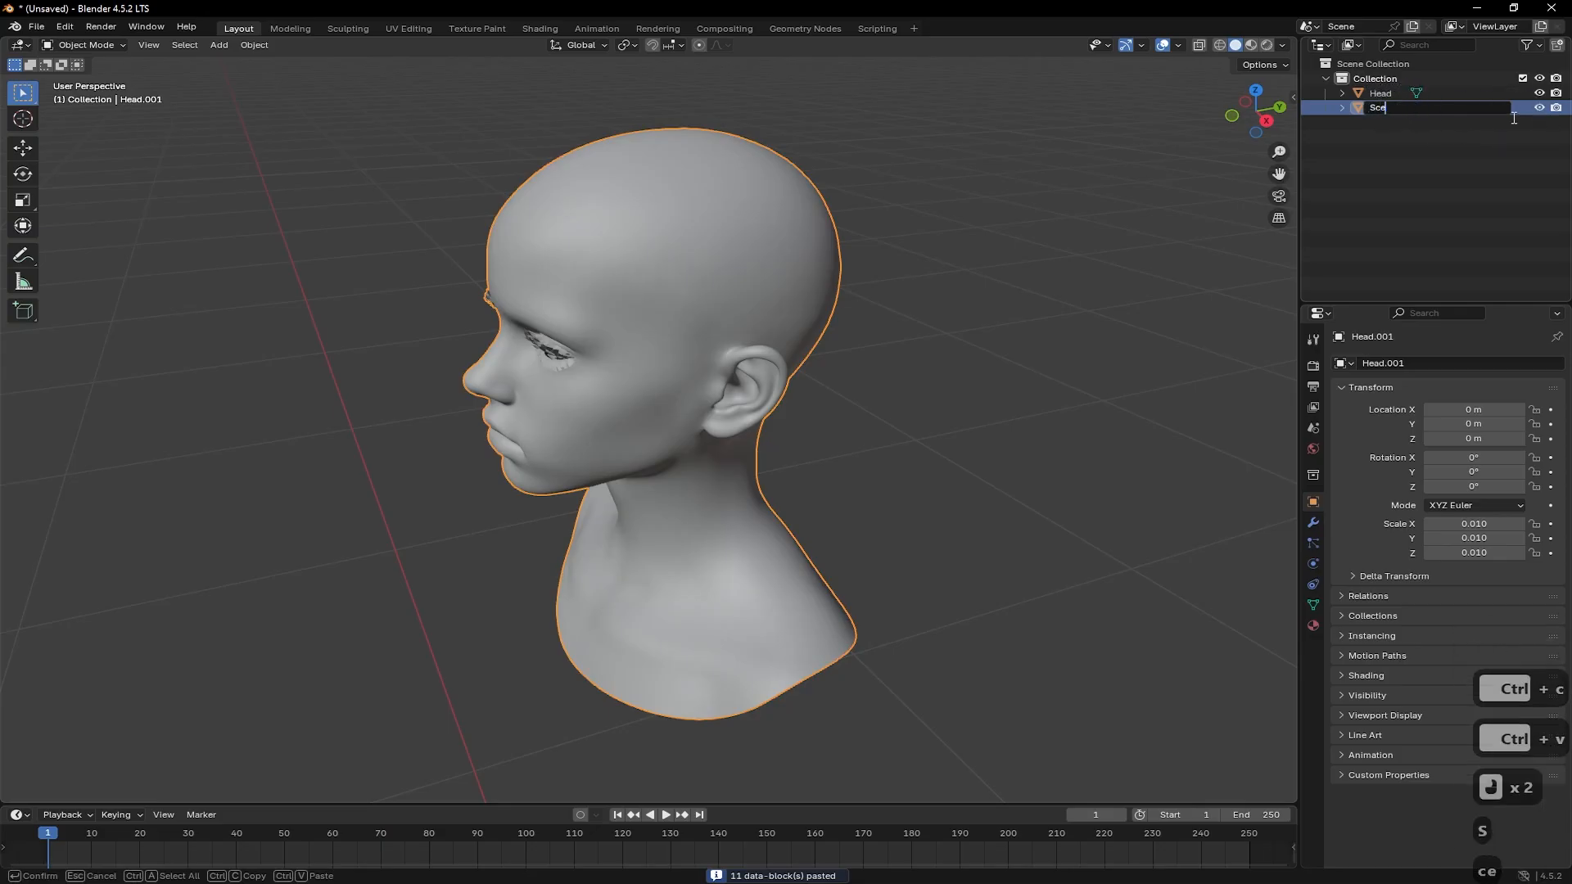
pyautogui.write('lp')
pyautogui.press('BackSpace')
pyautogui.press('BackSpace')
pyautogui.press('BackSpace')
pyautogui.write('alp')
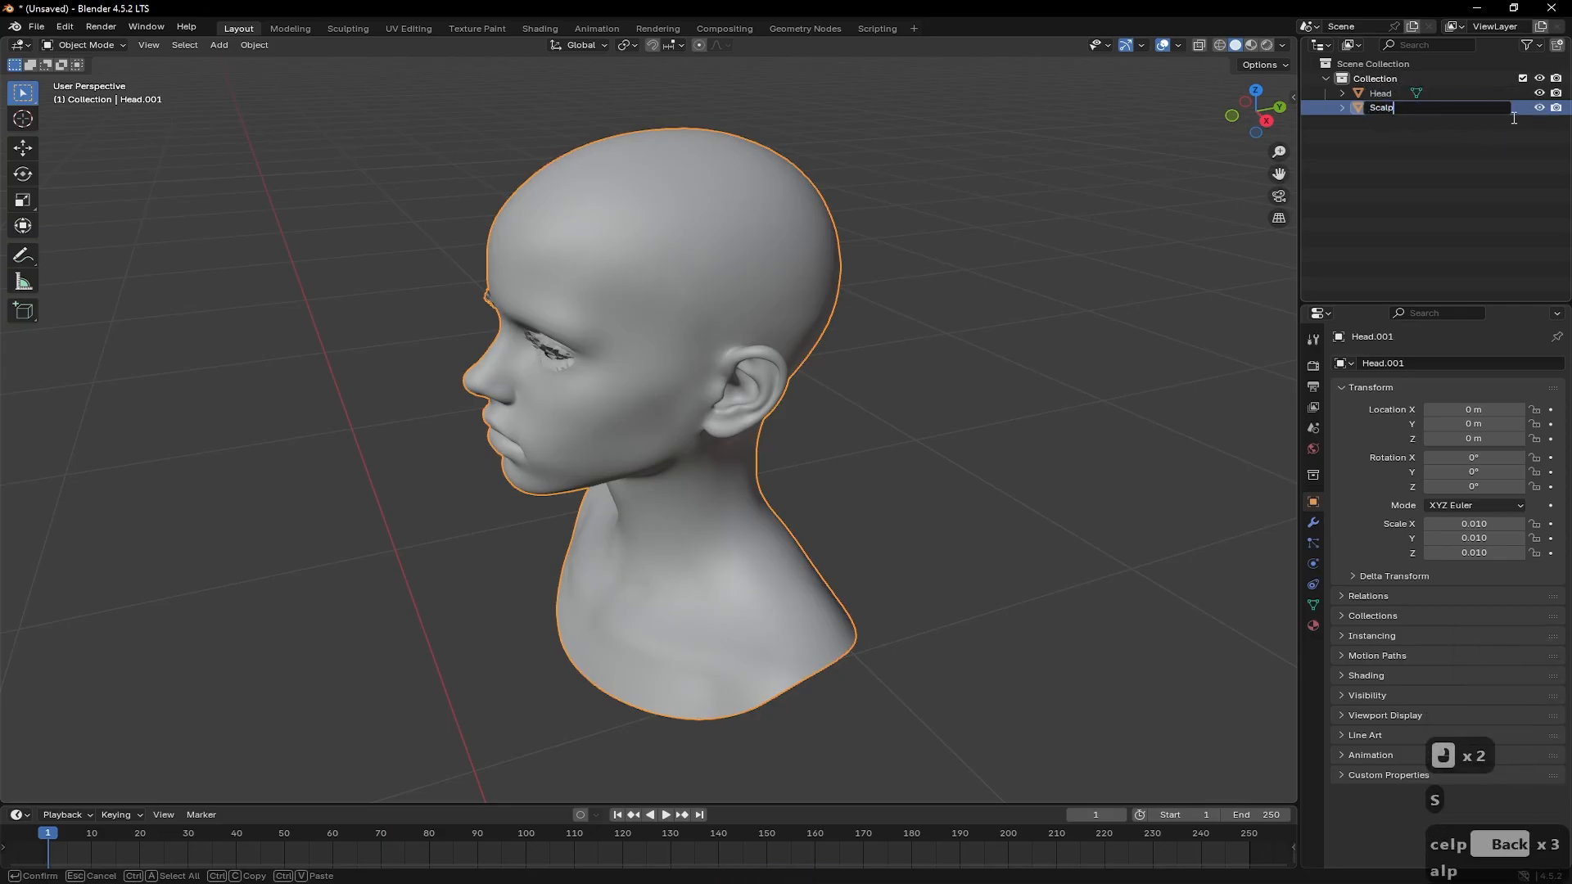
pyautogui.press('Return')
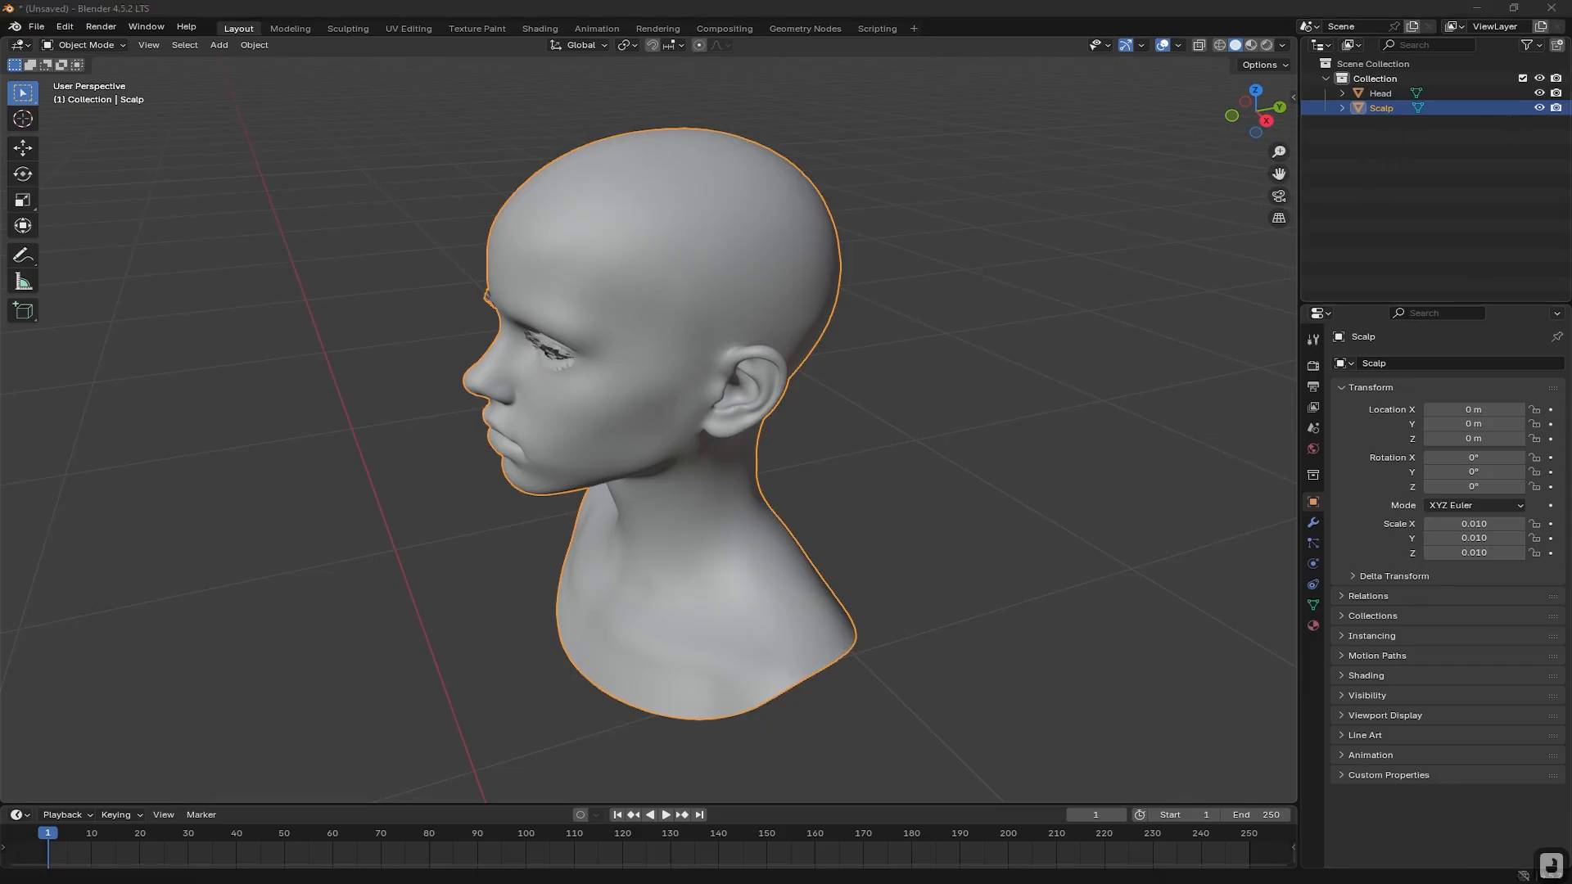
# Hide the Head object, select Scalp and enter Edit Mode on its mesh
pyautogui.hotkey('alt', 'a')
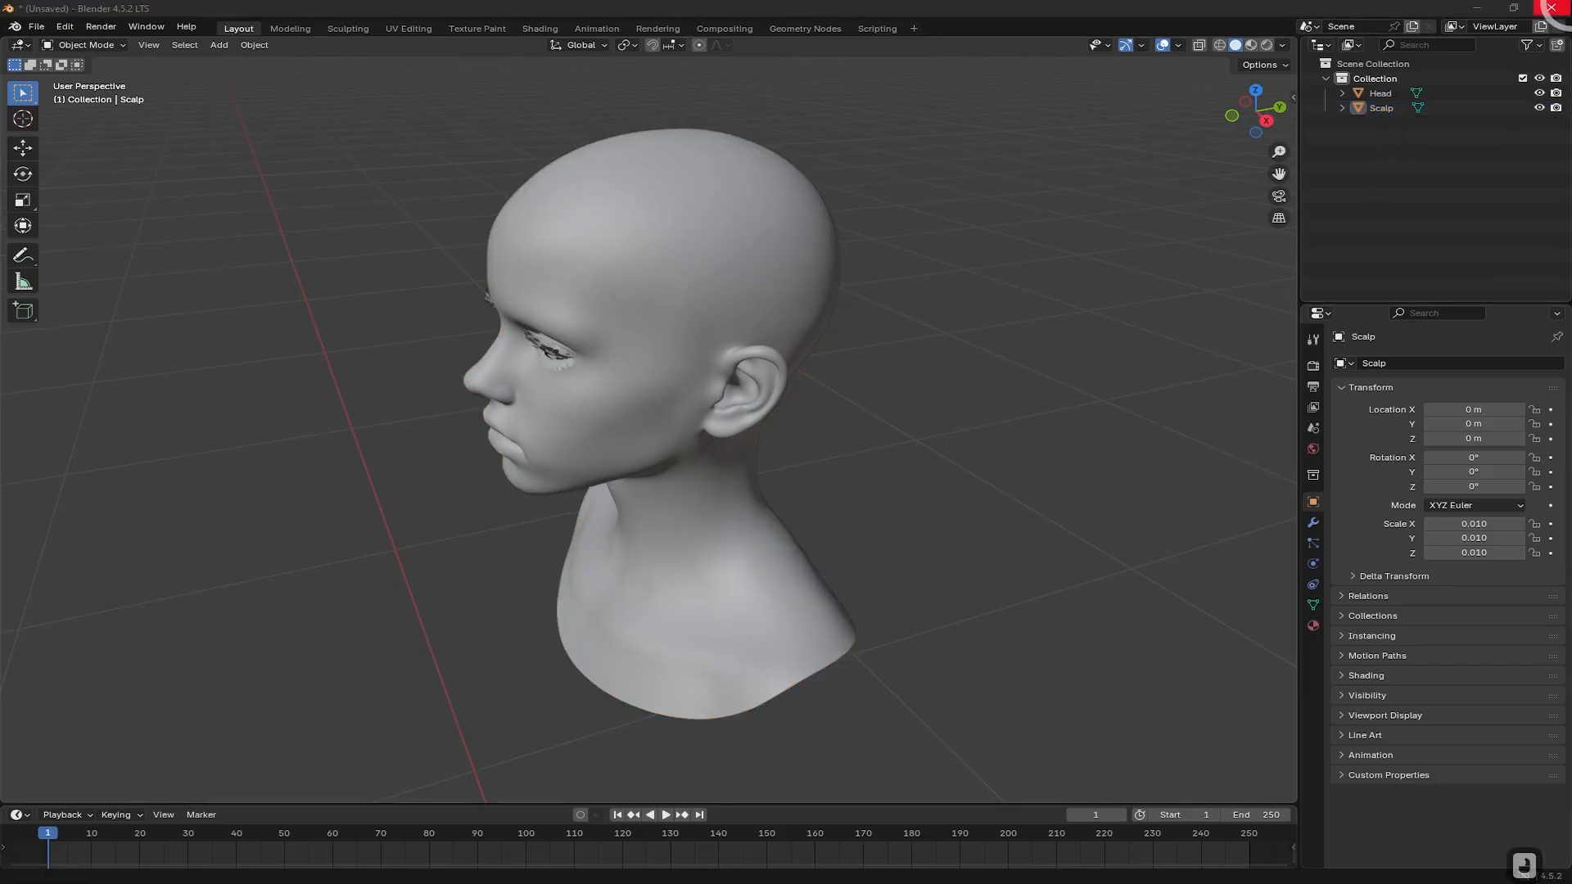
pyautogui.click(1539, 92)
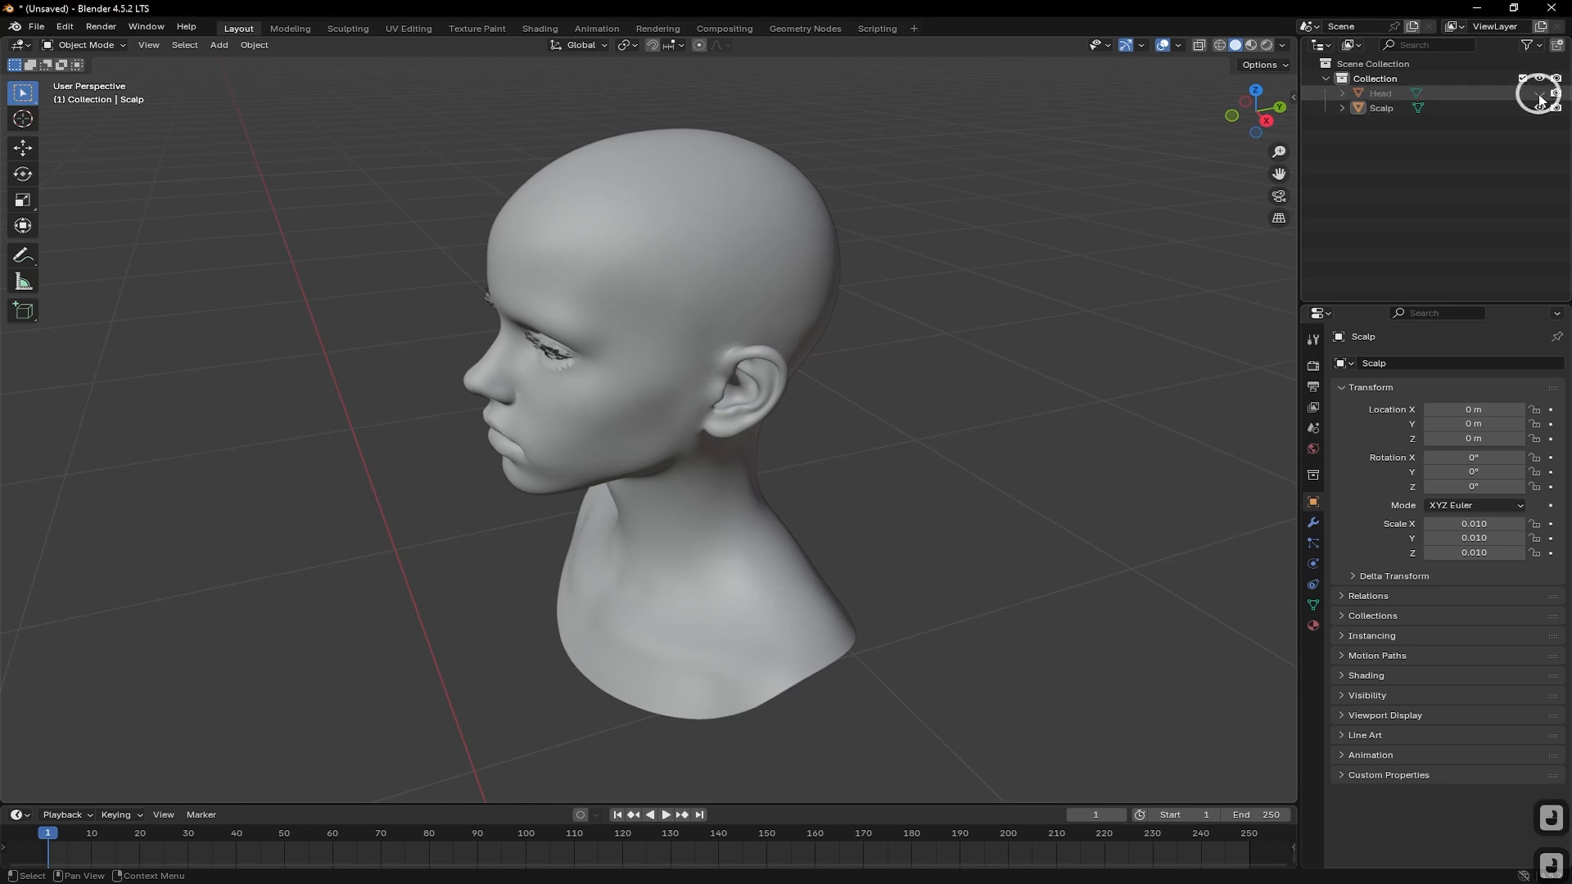
pyautogui.click(1393, 106)
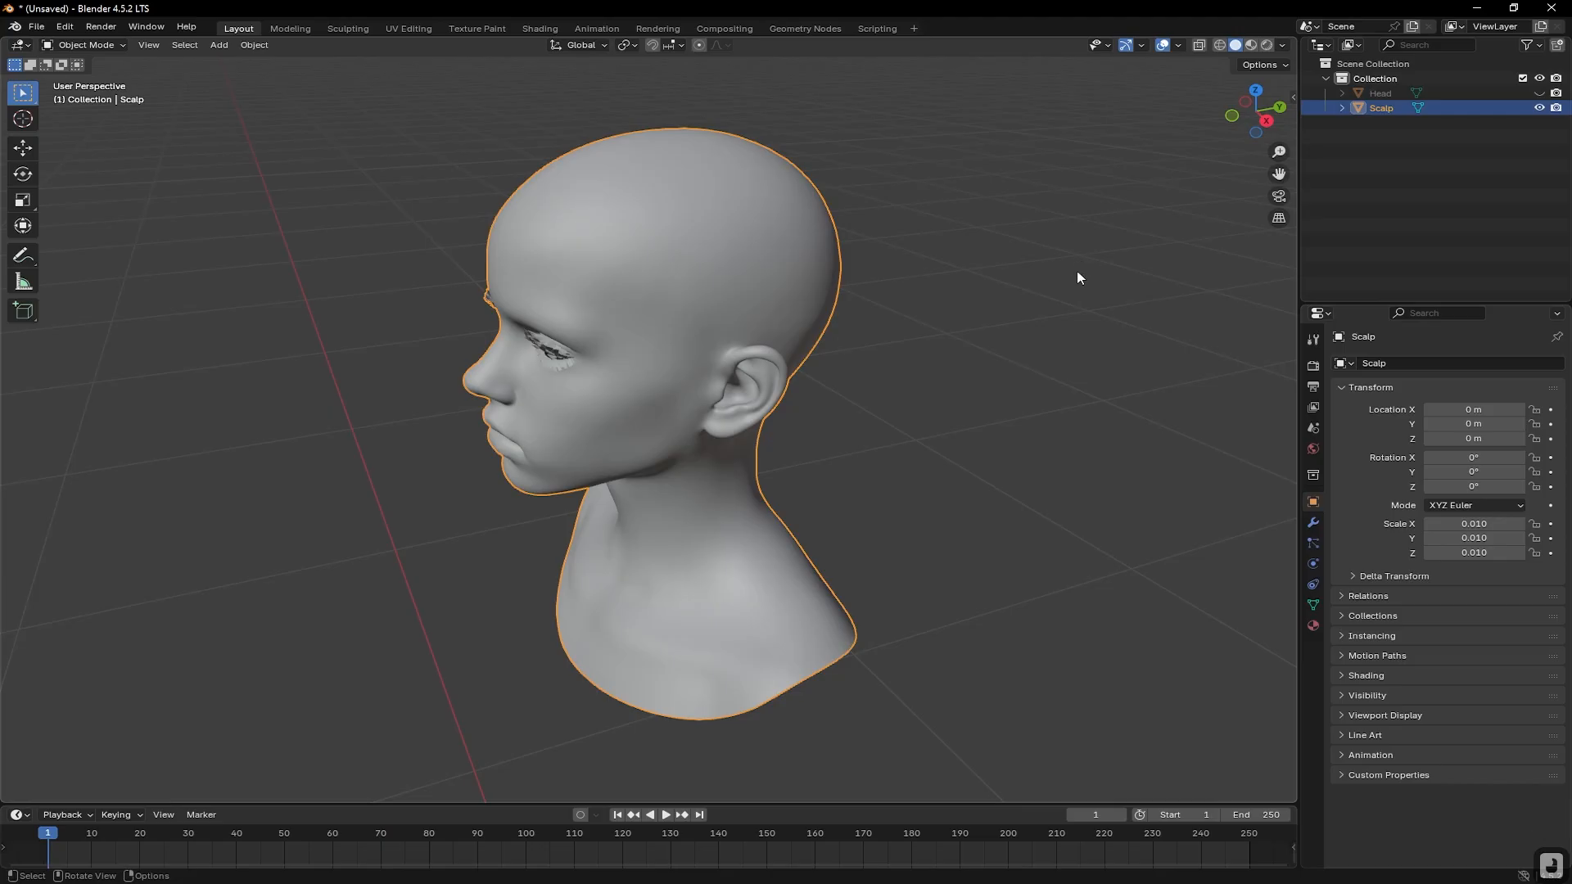
pyautogui.press('Tab')
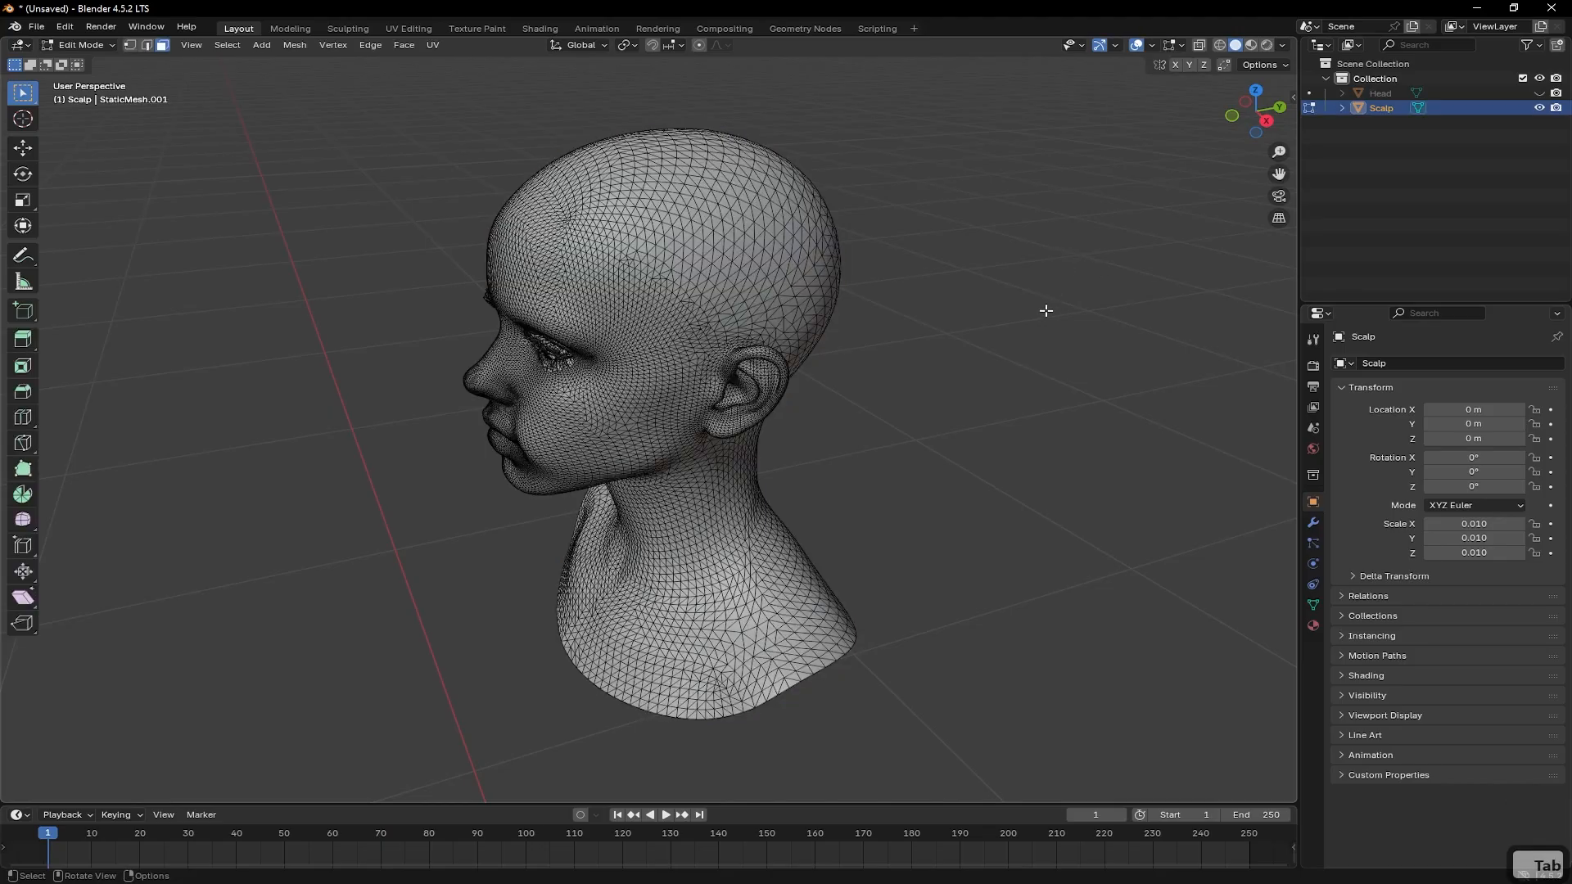
# Lasso-select the scalp faces from the forehead hairline around the ear to the nape in the right orthographic view, with X-ray enabled
pyautogui.press('KP_3')
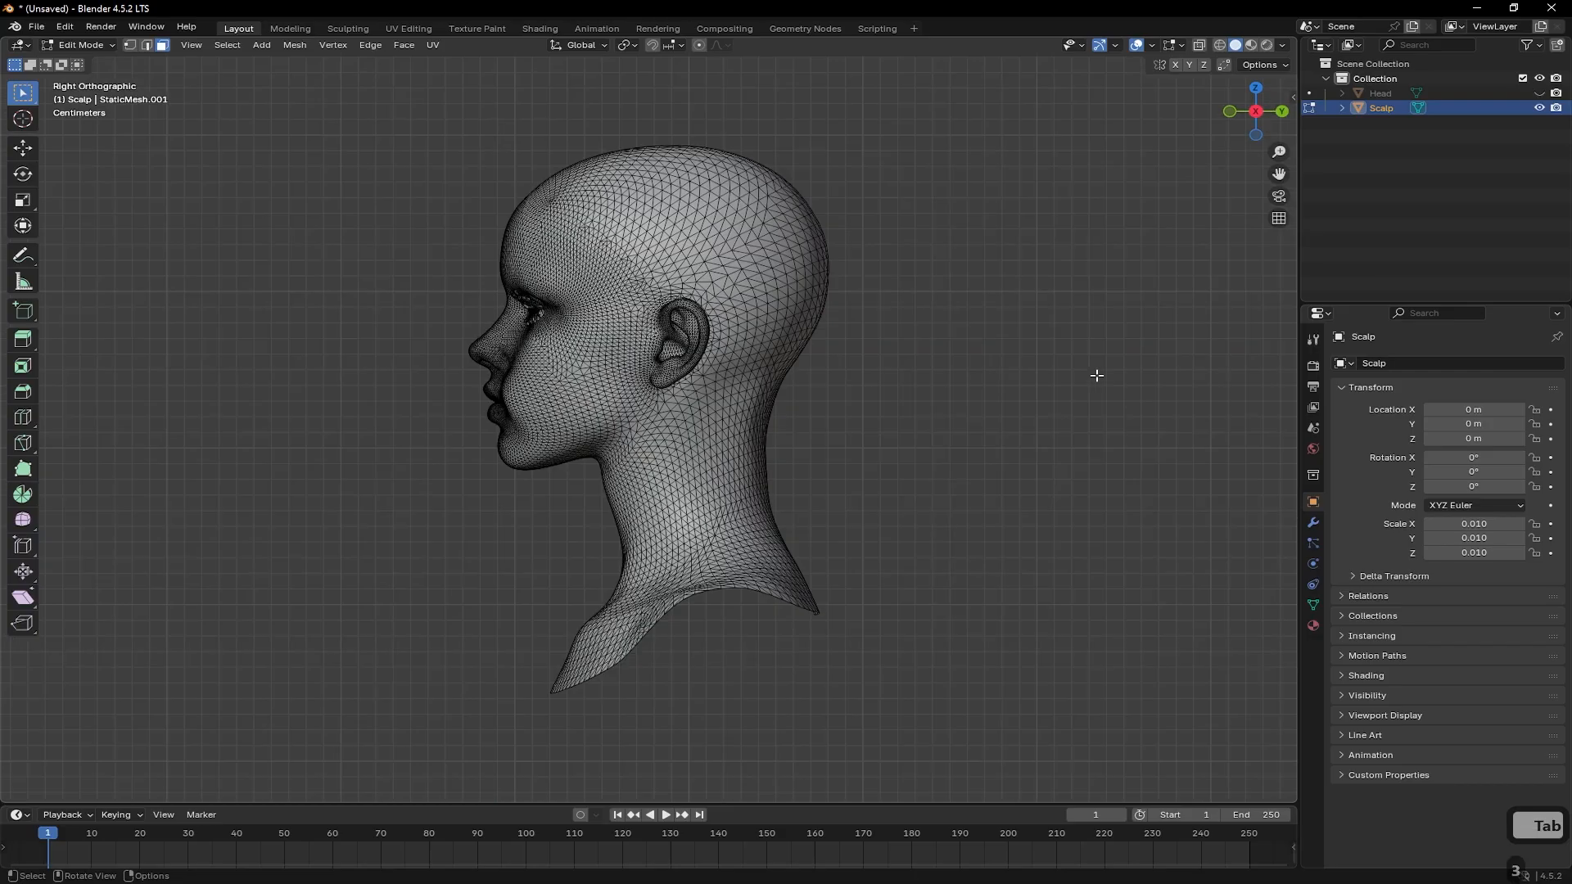
pyautogui.scroll(2, 774, 197)
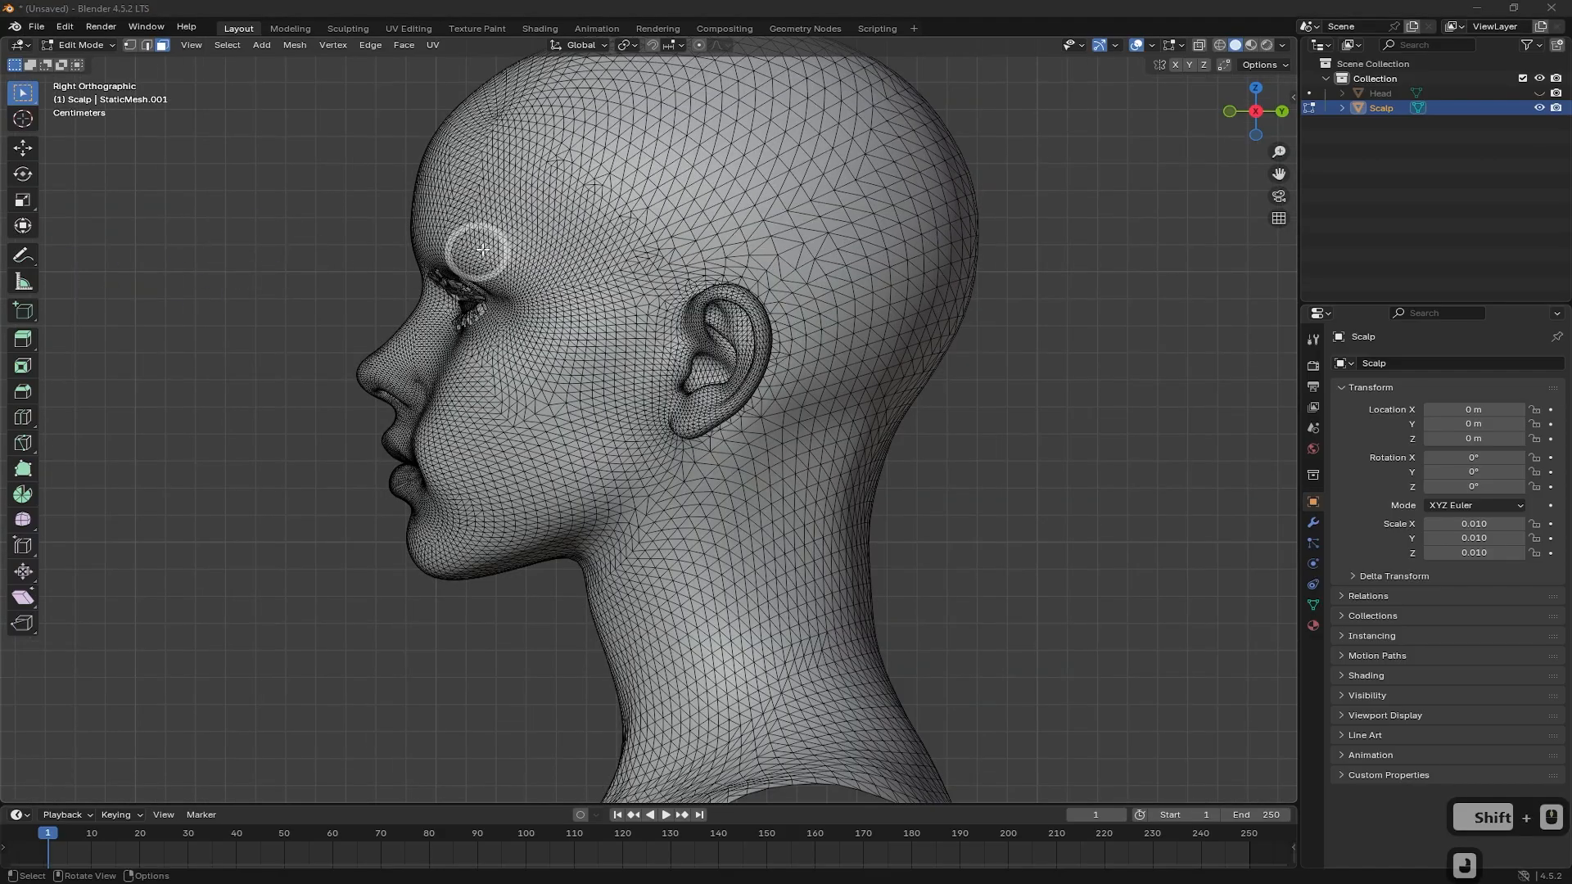
pyautogui.keyDown('shift'); pyautogui.moveTo(480, 250); pyautogui.dragTo(486, 373, button='middle'); pyautogui.keyUp('shift')
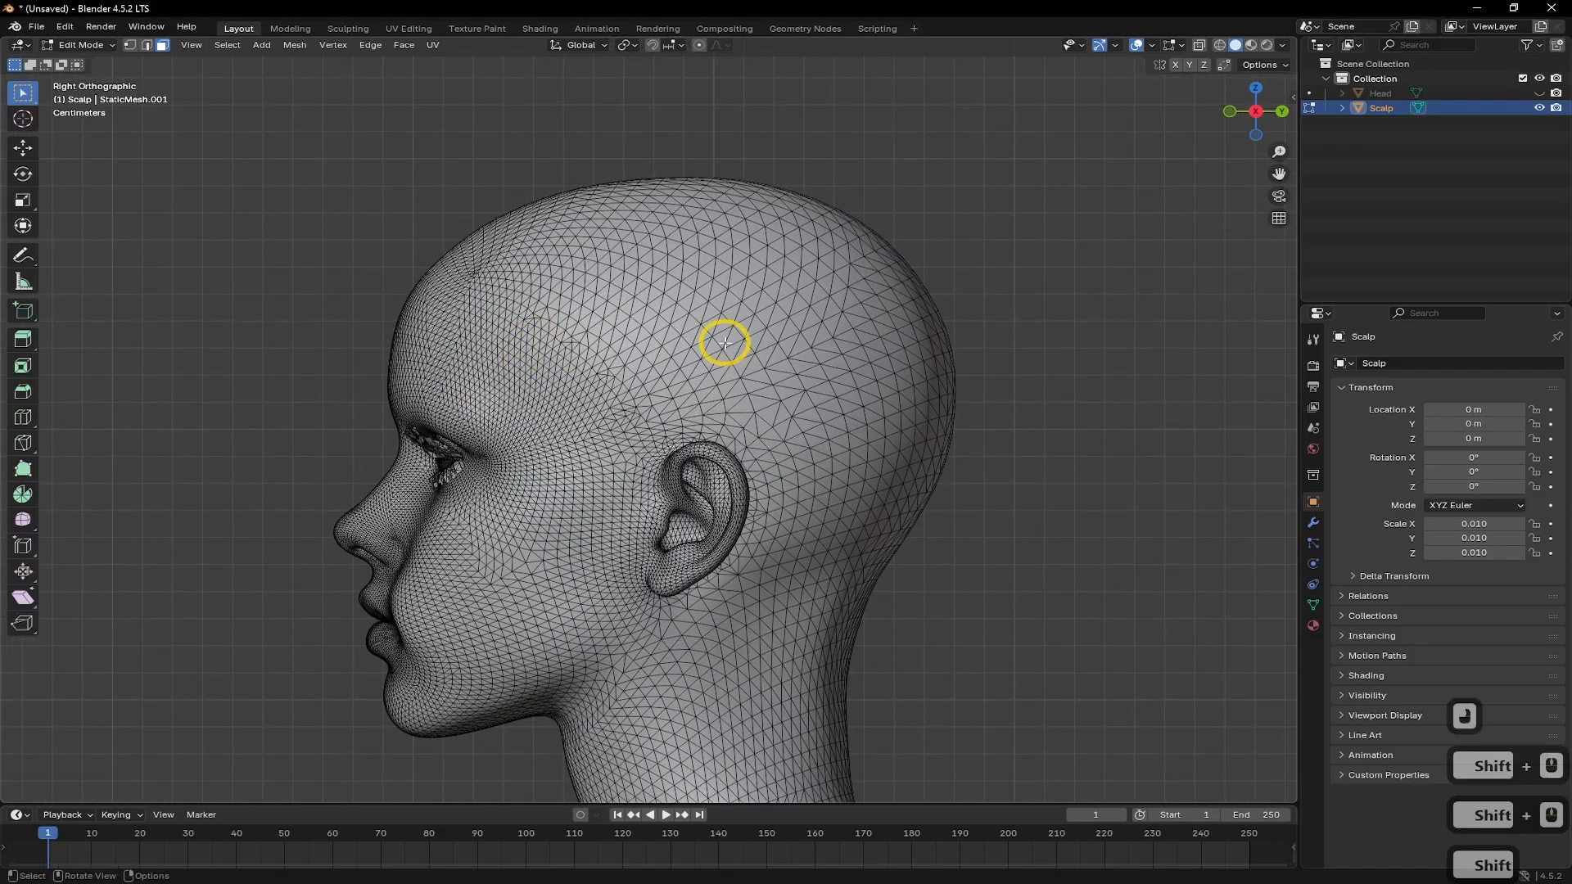
pyautogui.scroll(1, 725, 343)
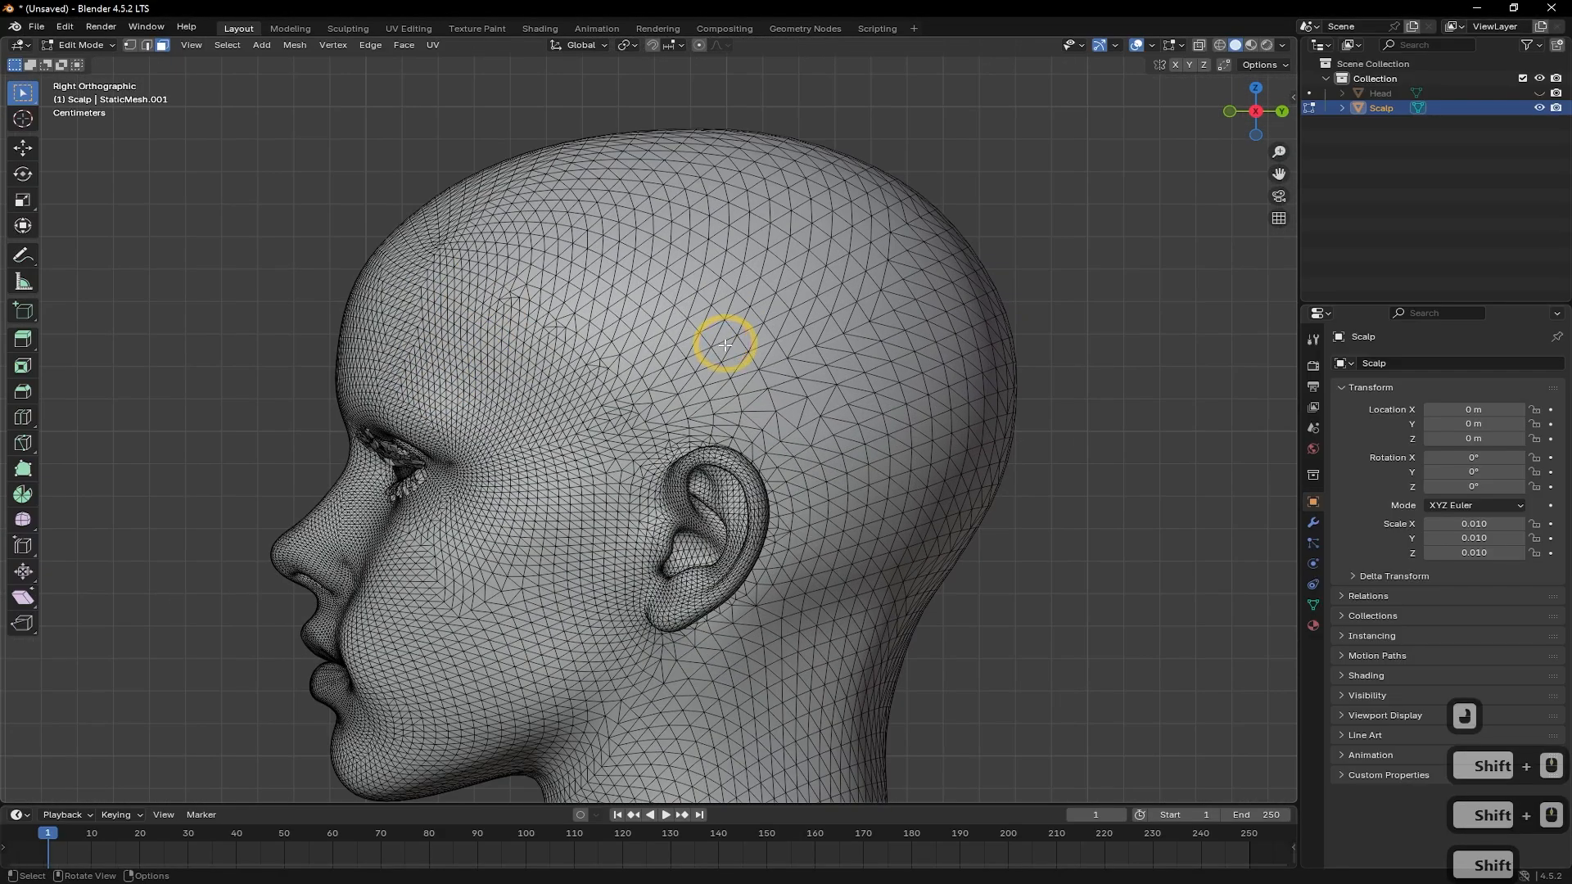
pyautogui.click(24, 93)
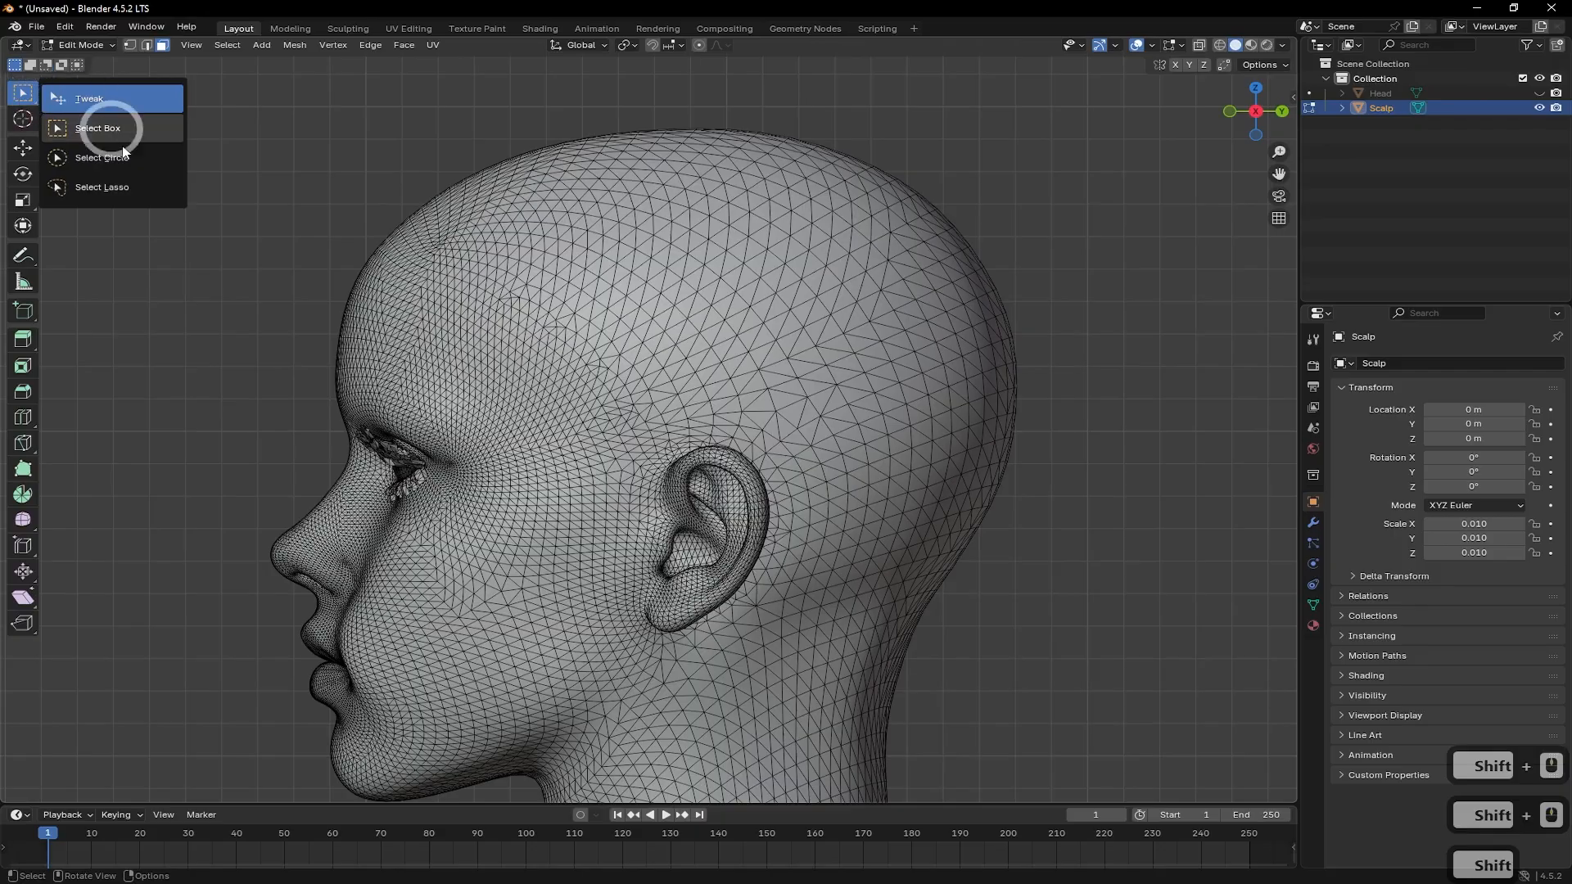
pyautogui.click(135, 185)
pyautogui.moveTo(498, 163)
pyautogui.mouseDown()
pyautogui.moveTo(429, 151)
pyautogui.moveTo(459, 256)
pyautogui.moveTo(901, 480)
pyautogui.moveTo(574, 137)
pyautogui.moveTo(533, 167)
pyautogui.mouseUp()
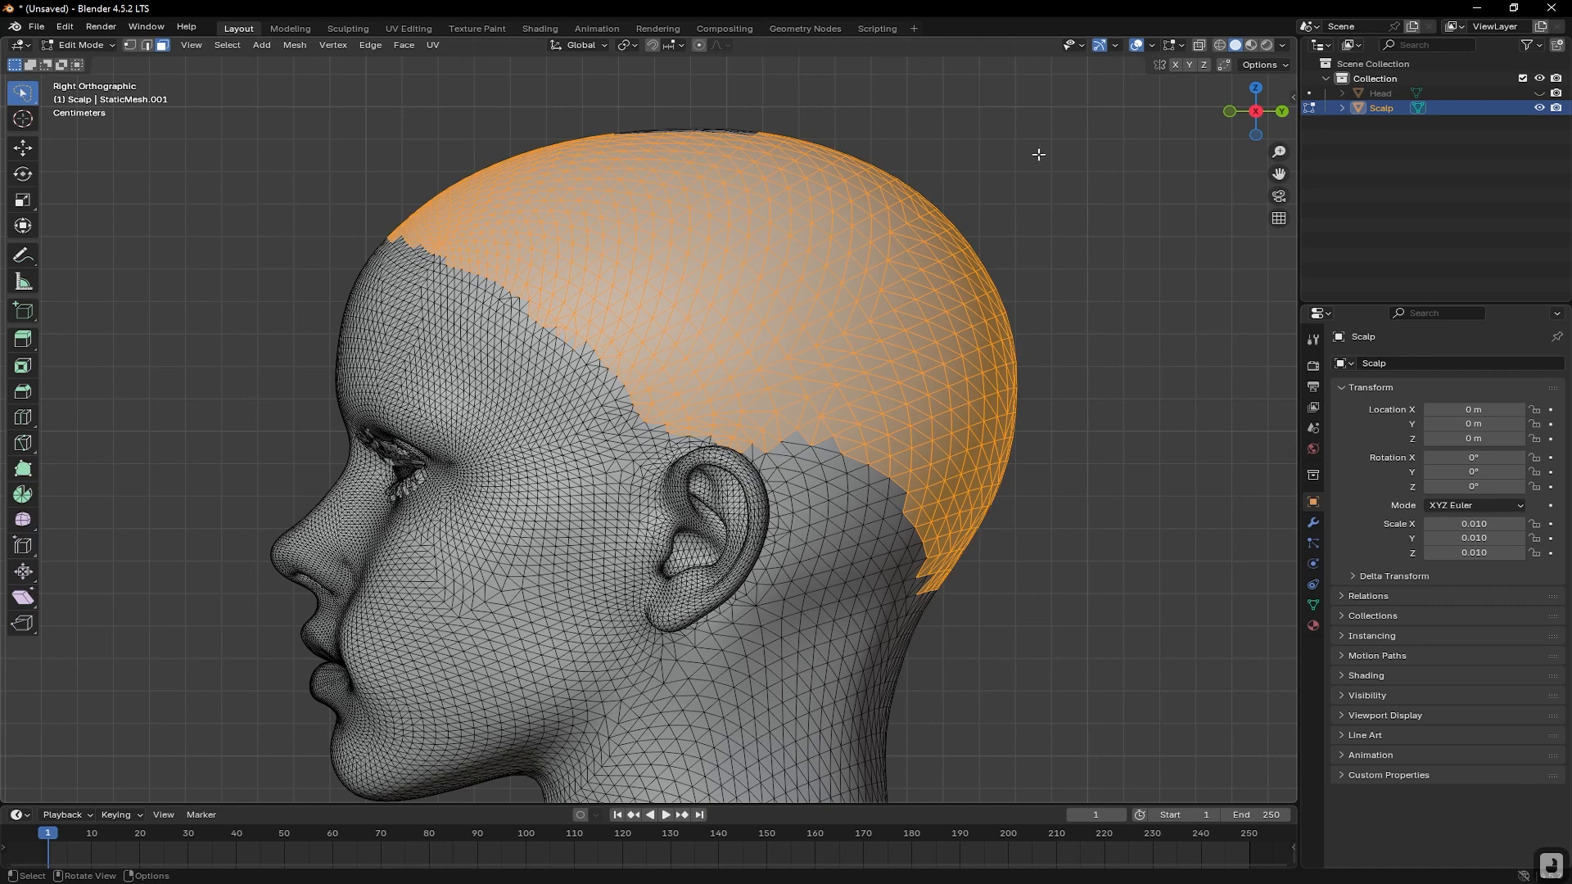
pyautogui.click(1199, 45)
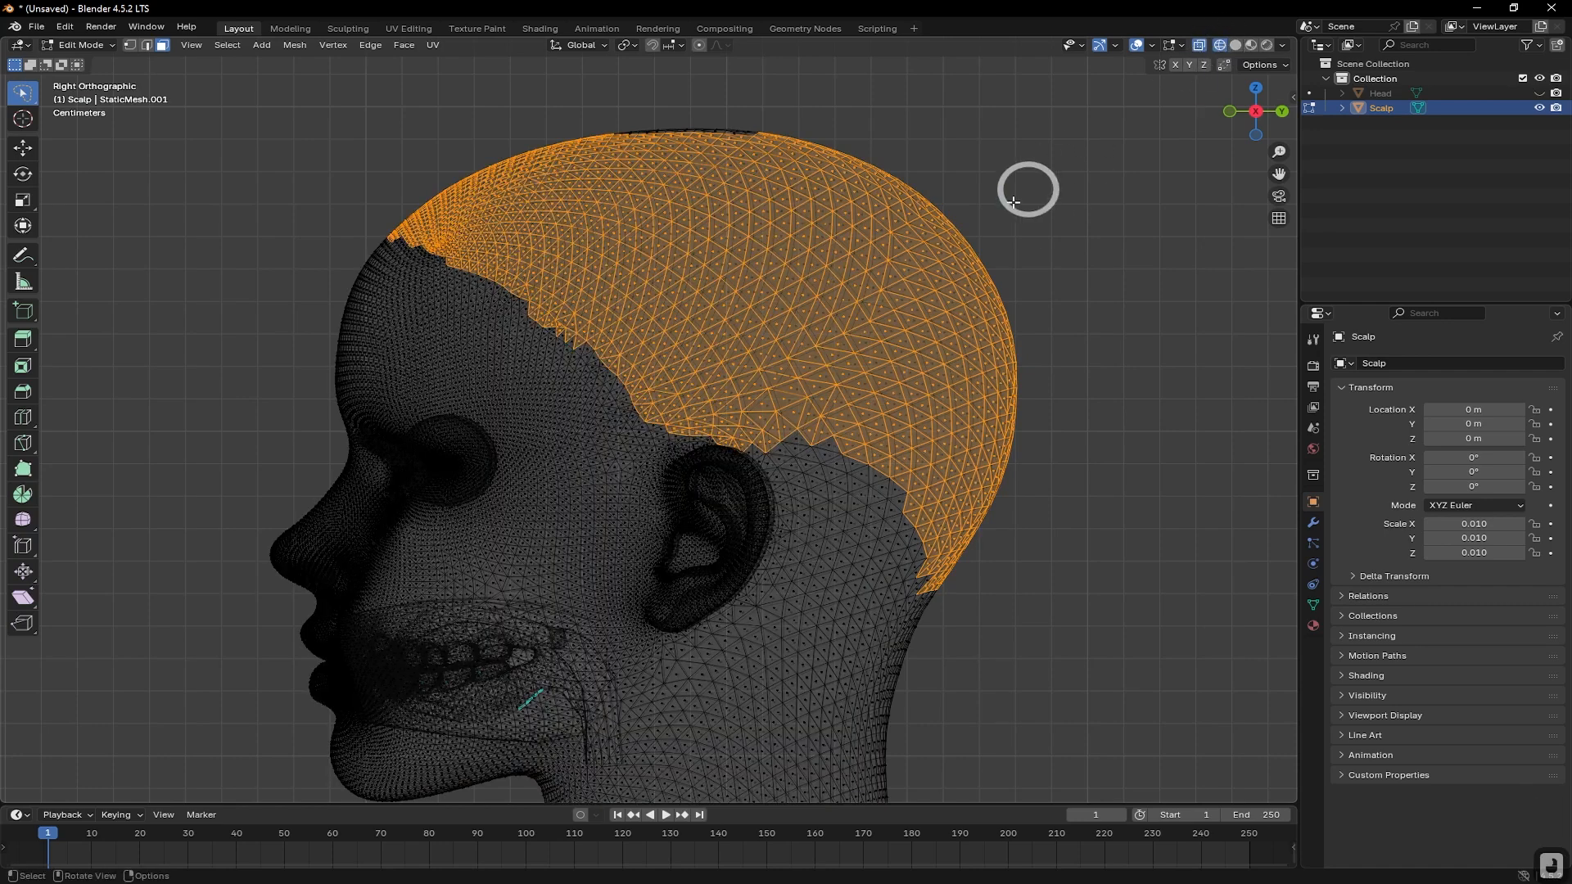
pyautogui.moveTo(1060, 146)
pyautogui.mouseDown()
pyautogui.moveTo(393, 77)
pyautogui.moveTo(797, 397)
pyautogui.moveTo(893, 412)
pyautogui.mouseUp()
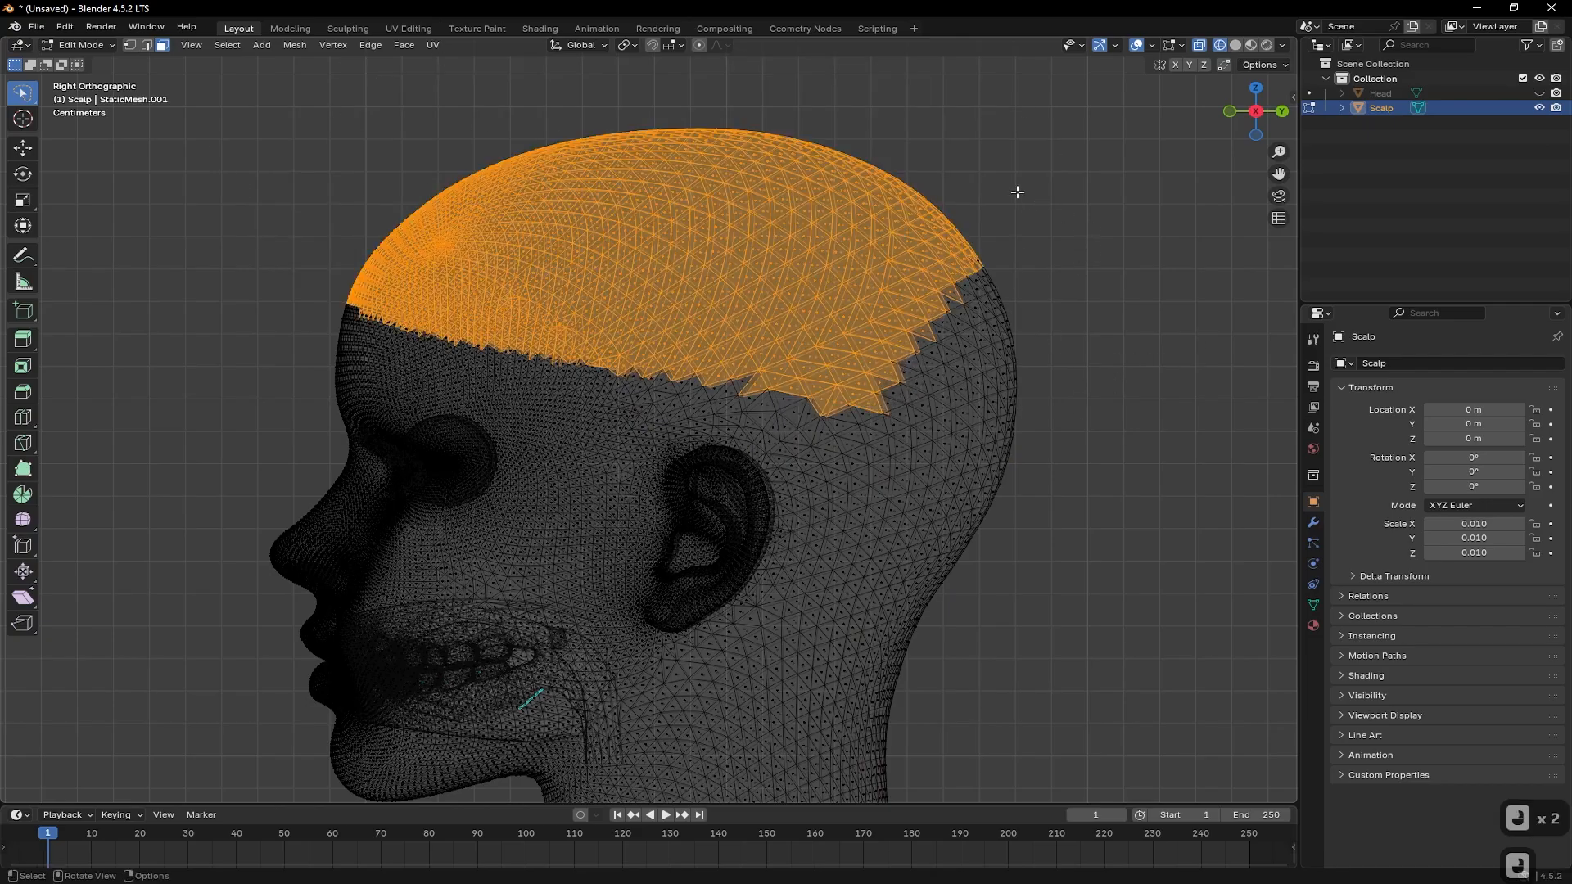
pyautogui.moveTo(1057, 160)
pyautogui.mouseDown()
pyautogui.moveTo(586, 84)
pyautogui.moveTo(407, 221)
pyautogui.moveTo(565, 352)
pyautogui.moveTo(617, 459)
pyautogui.moveTo(719, 432)
pyautogui.moveTo(763, 453)
pyautogui.moveTo(788, 524)
pyautogui.moveTo(749, 656)
pyautogui.moveTo(951, 701)
pyautogui.moveTo(1105, 513)
pyautogui.moveTo(1127, 439)
pyautogui.mouseUp()
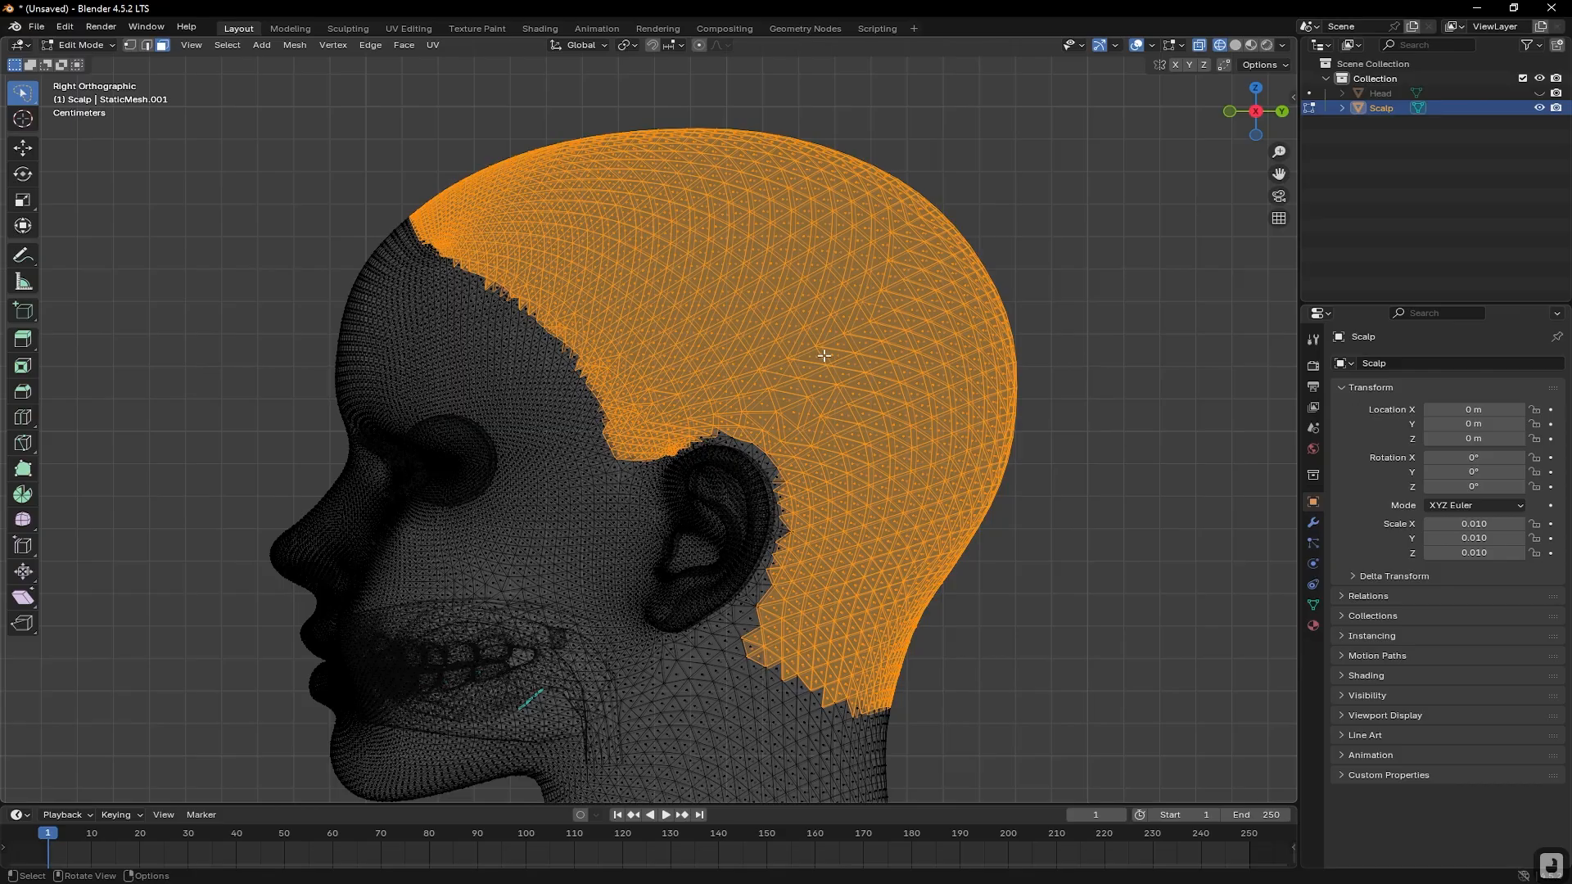
# Adjust the border of the scalp face selection with Select More and Select Less until it follows the hairline and the back of the ear
pyautogui.press('ctrl+KP_Add')
pyautogui.press('ctrl+KP_Add')
pyautogui.press('ctrl+KP_Add')
pyautogui.press('ctrl+KP_Add')
pyautogui.press('ctrl+KP_Add')
pyautogui.press('ctrl+KP_Add')
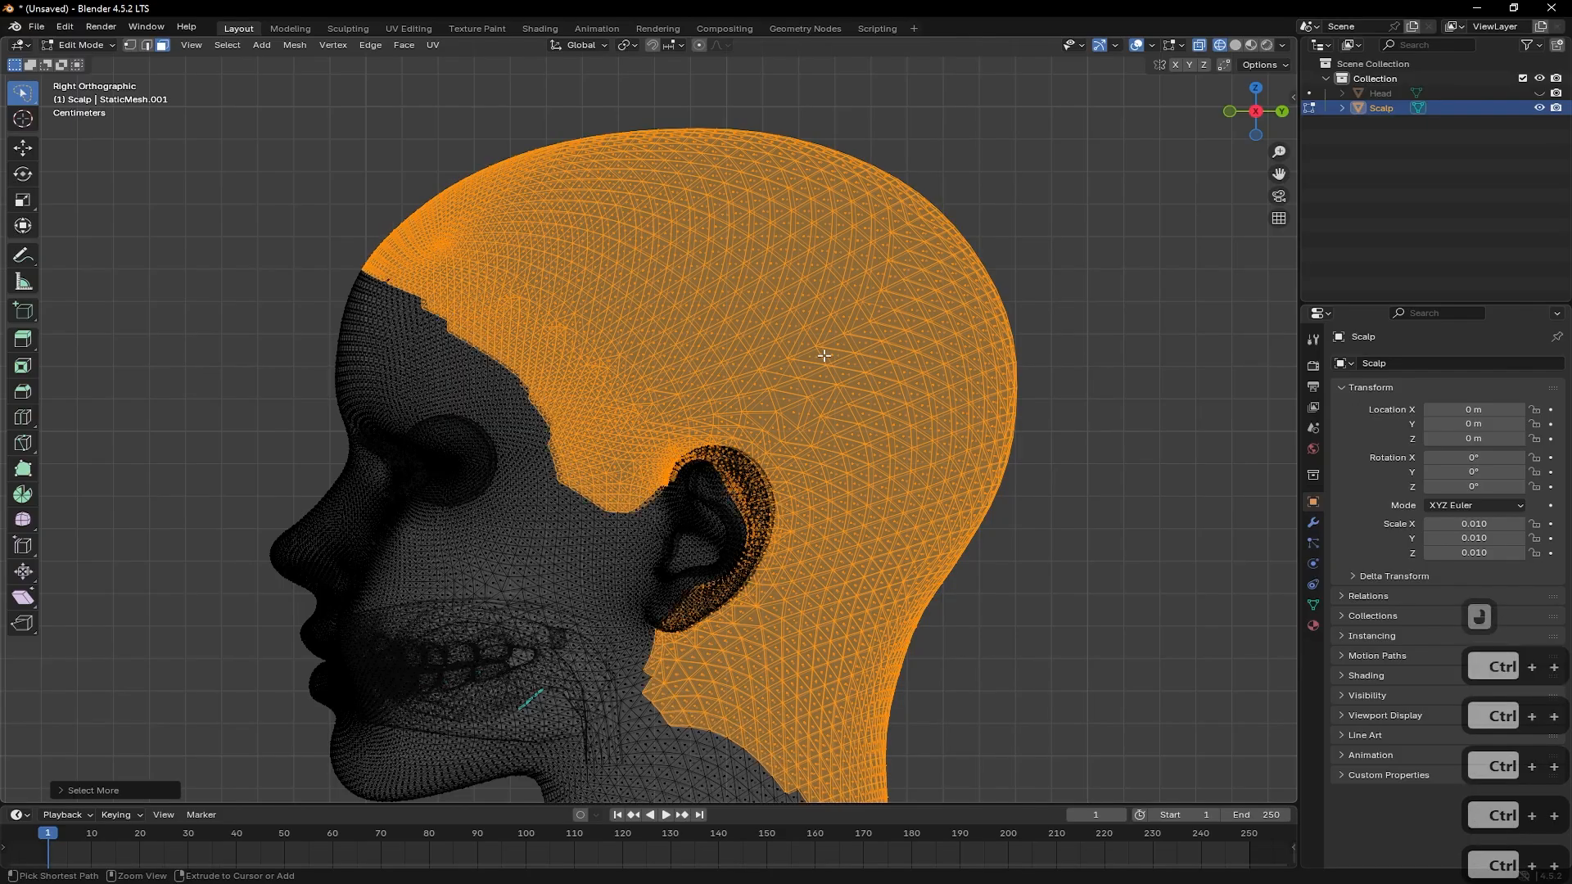
pyautogui.press('ctrl+KP_Subtract')
pyautogui.press('ctrl+KP_Subtract')
pyautogui.press('ctrl+KP_Subtract')
pyautogui.press('ctrl+KP_Subtract')
pyautogui.press('ctrl+KP_Subtract')
pyautogui.press('ctrl+KP_Subtract')
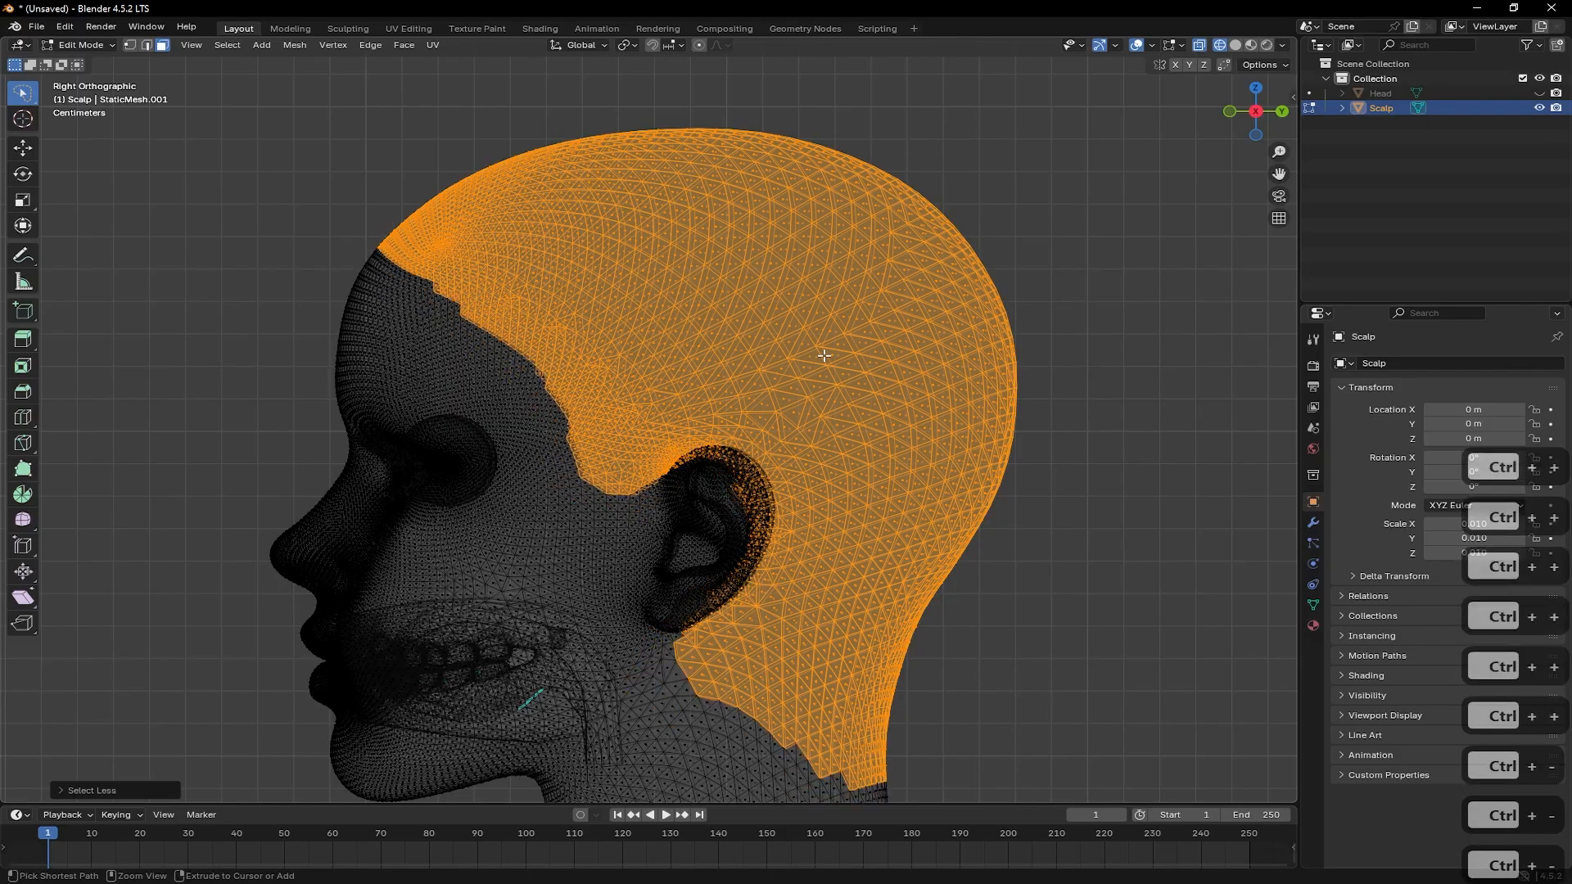
pyautogui.press('ctrl+KP_Add')
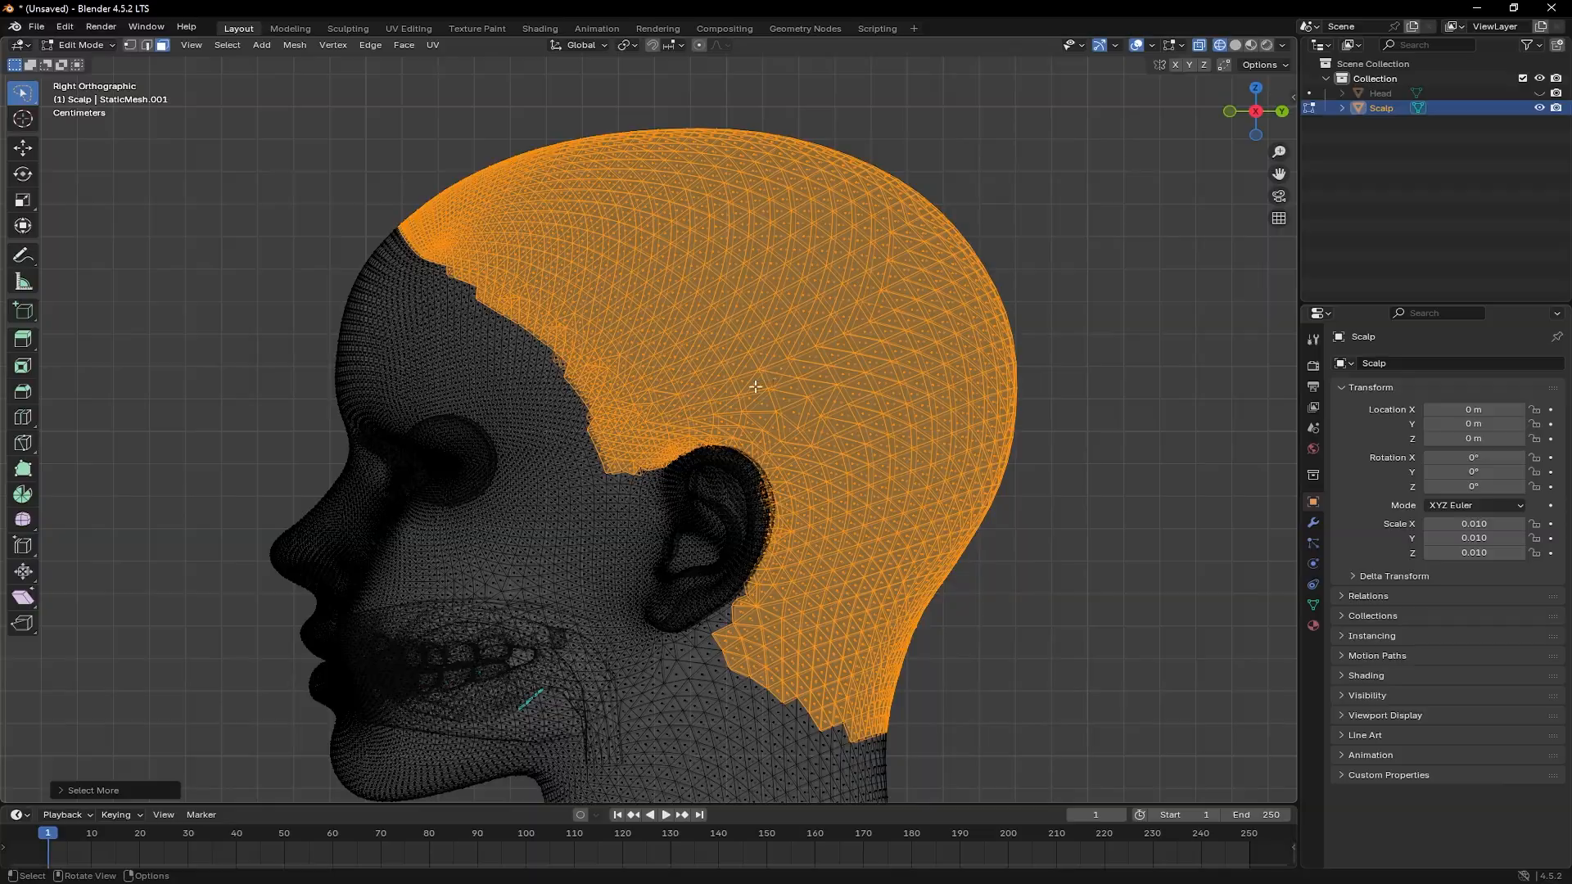
# Invert the selection and delete the face, ear and neck faces so that only the scalp remains
pyautogui.moveTo(723, 390)
pyautogui.mouseDown(button='middle')
pyautogui.moveTo(881, 415)
pyautogui.moveTo(1028, 407)
pyautogui.moveTo(1071, 372)
pyautogui.moveTo(1141, 376)
pyautogui.moveTo(728, 382)
pyautogui.mouseUp(button='middle')
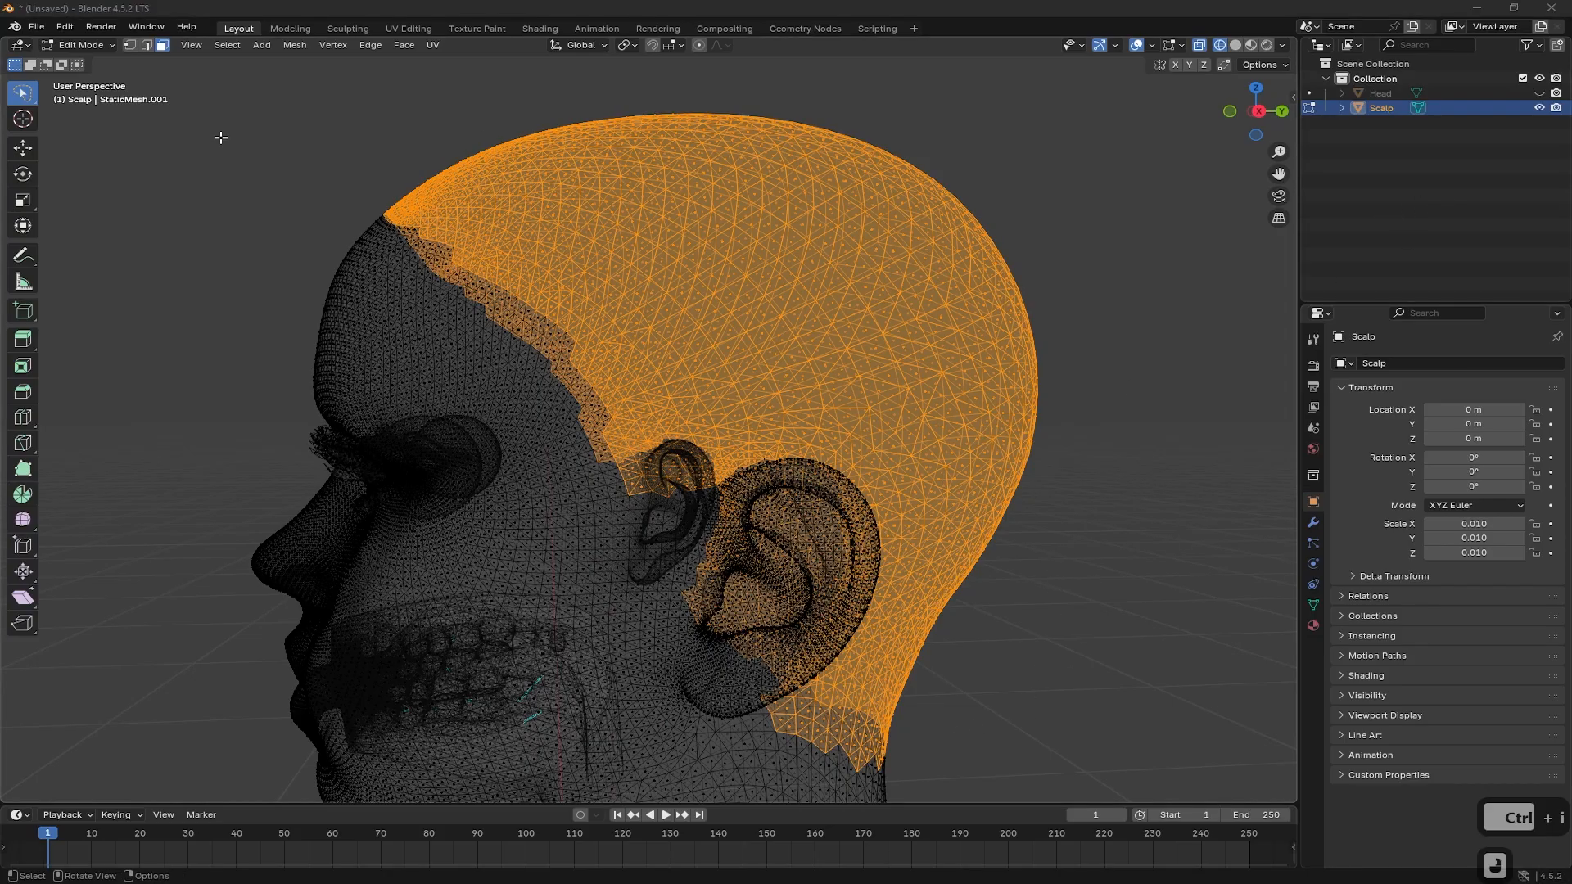
pyautogui.hotkey('ctrl', 'i')
pyautogui.click(221, 137)
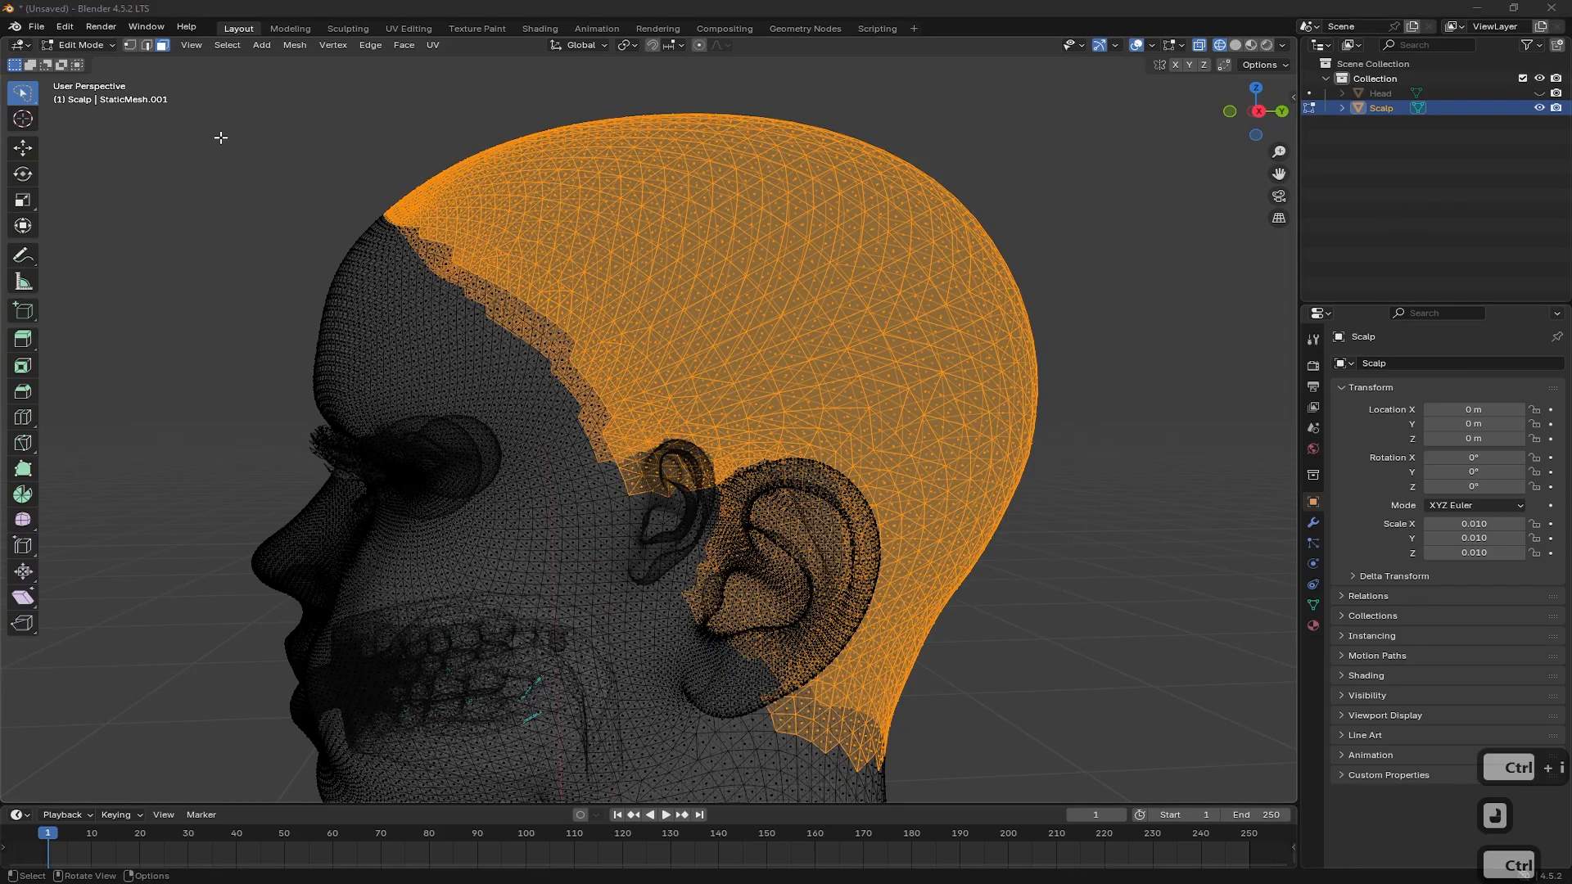
pyautogui.hotkey('ctrl', 'i')
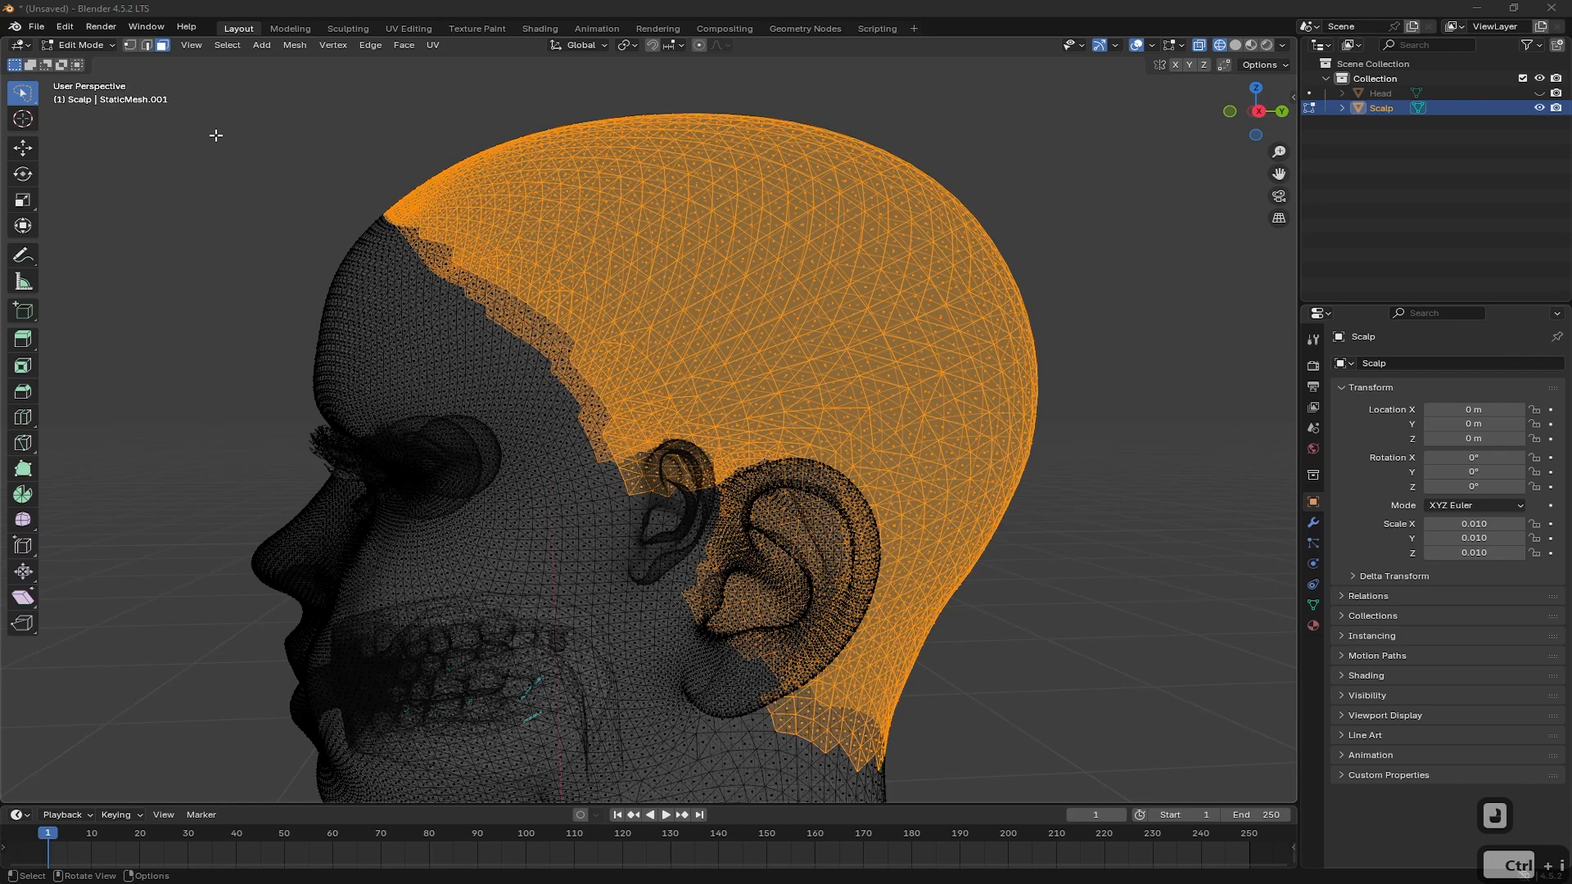
pyautogui.click(226, 129)
pyautogui.hotkey('ctrl', 'i')
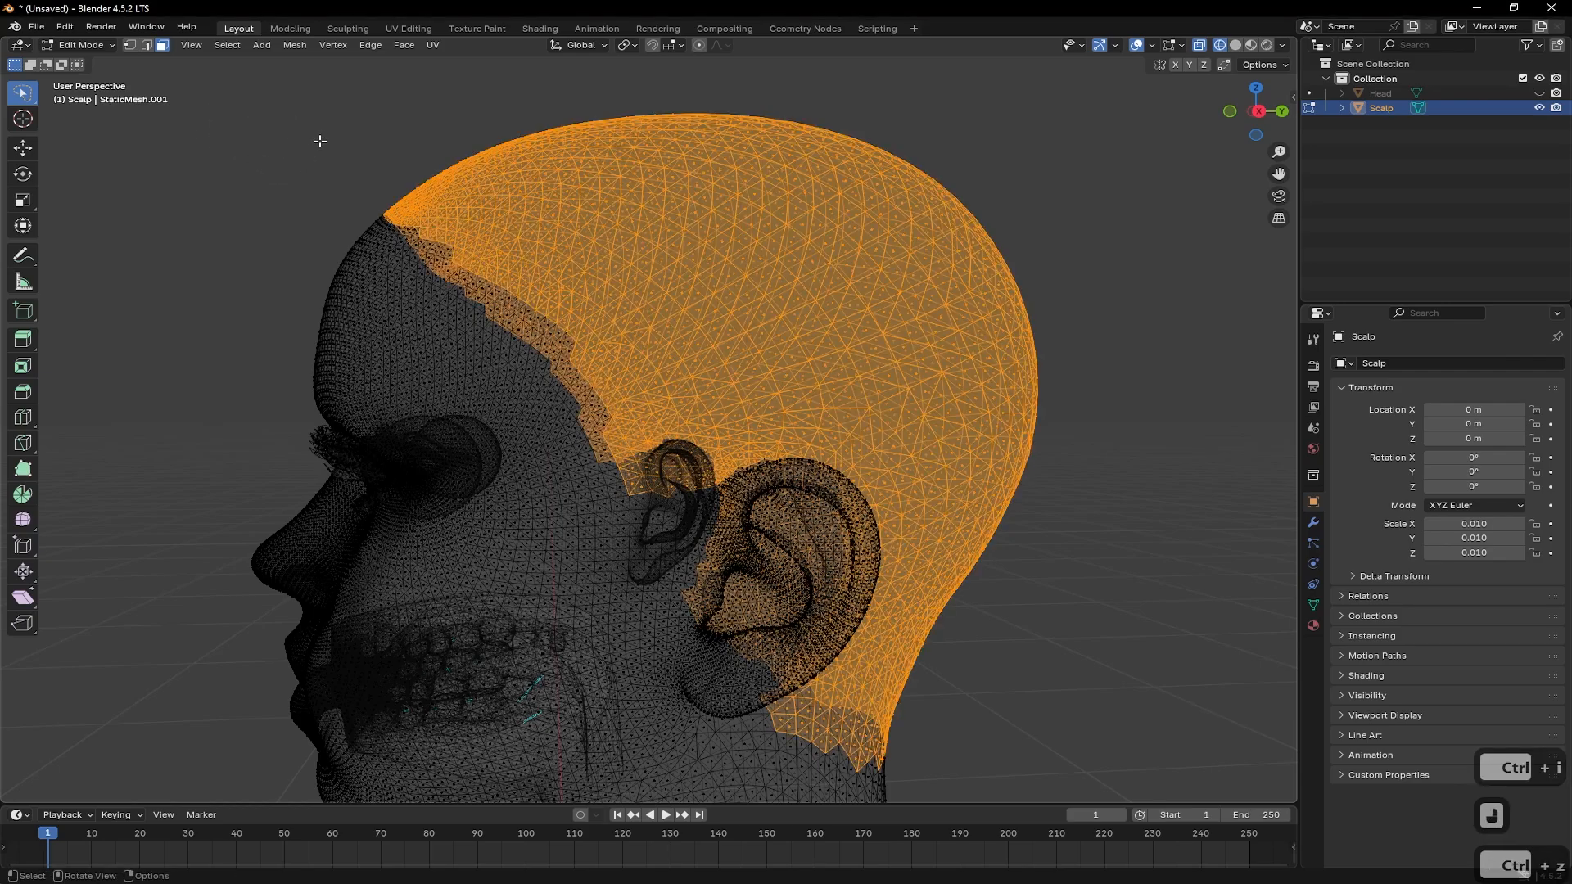
pyautogui.hotkey('ctrl', 'i')
pyautogui.press('Delete')
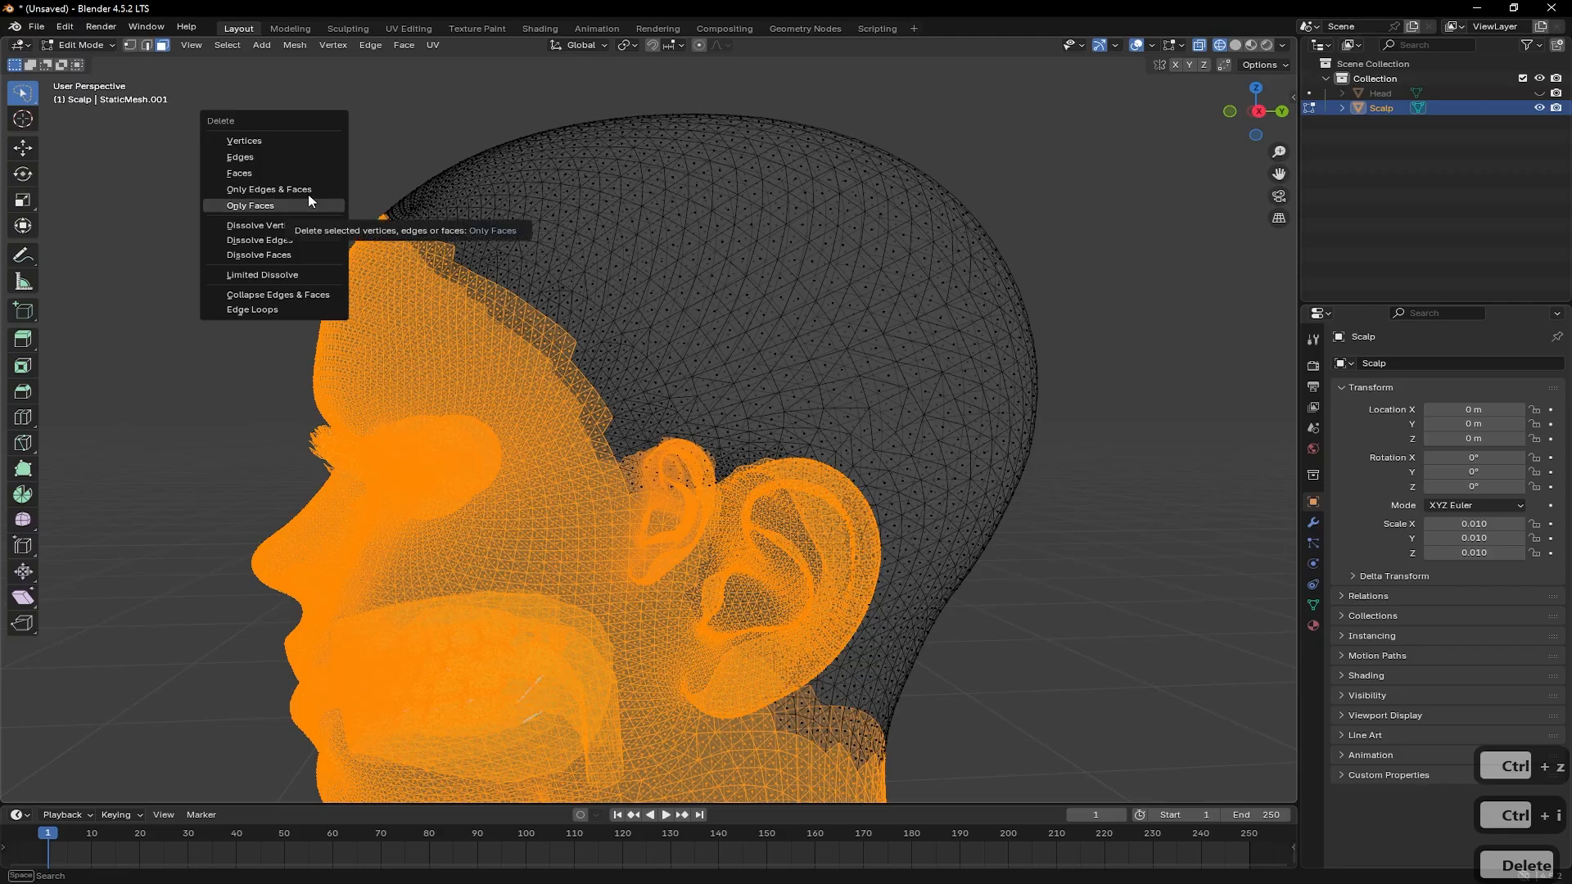
pyautogui.click(311, 173)
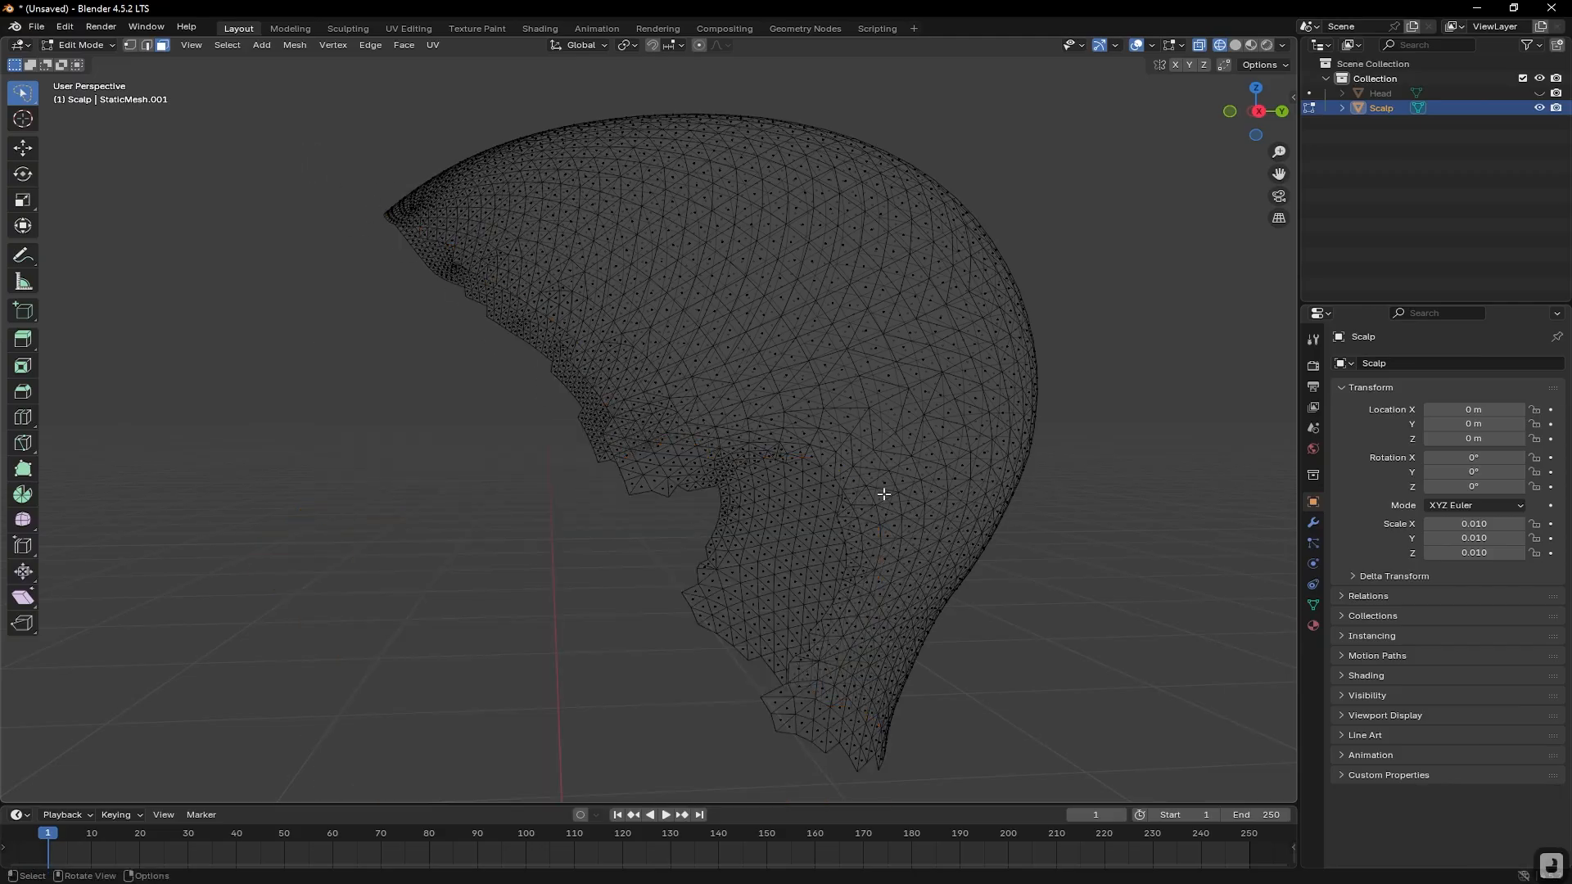
# Switch to the UV Editing workspace and unwrap all of the scalp faces with Unwrap Angle Based
pyautogui.click(1369, 106)
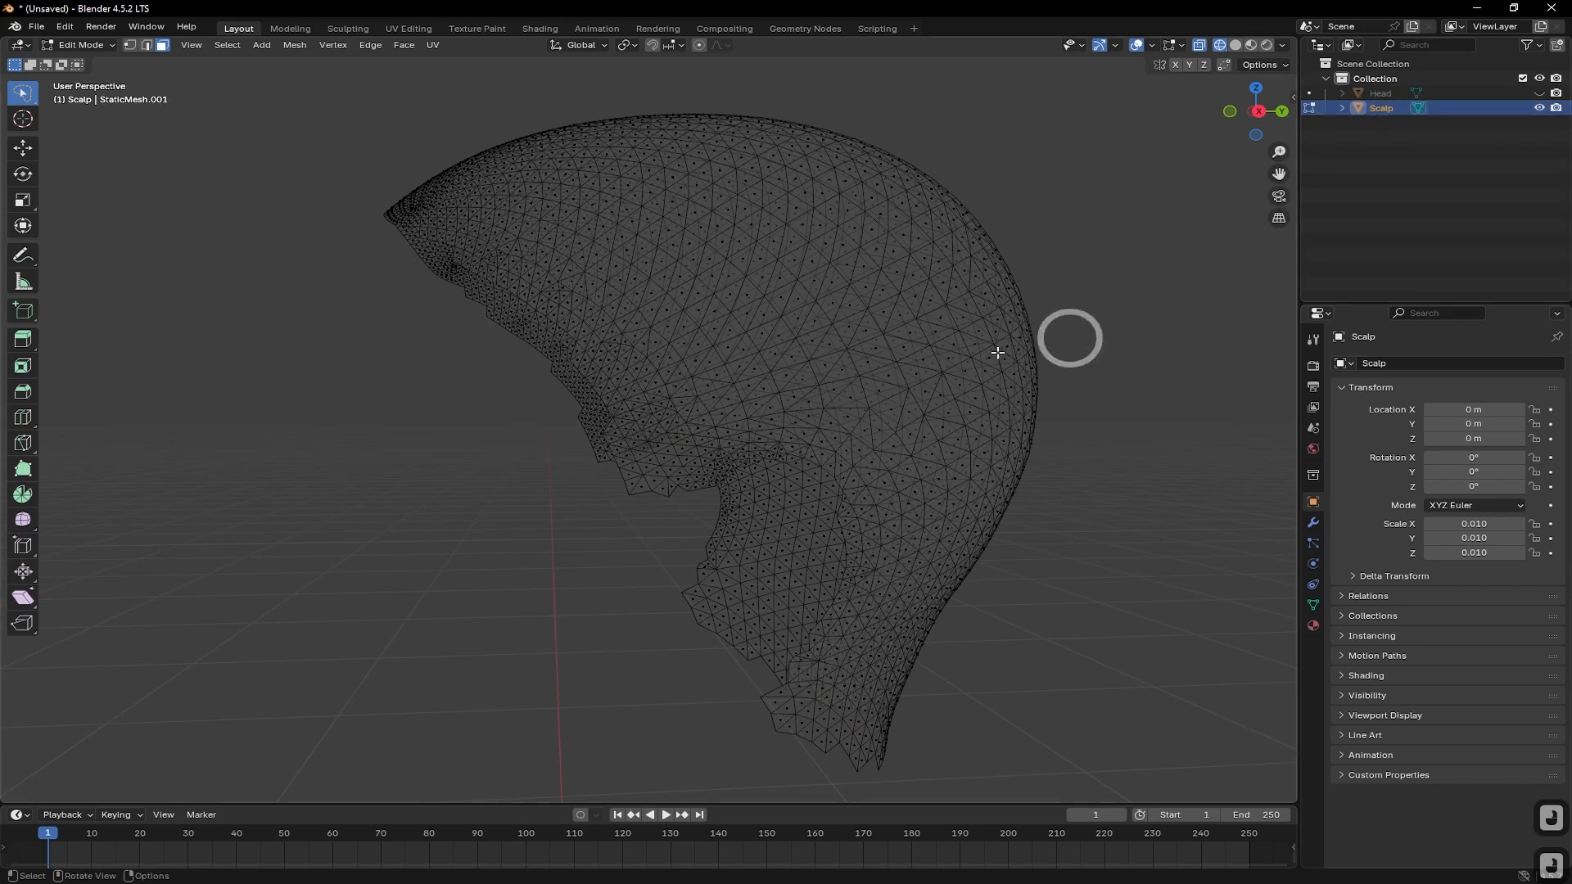
pyautogui.click(408, 28)
pyautogui.press('u')
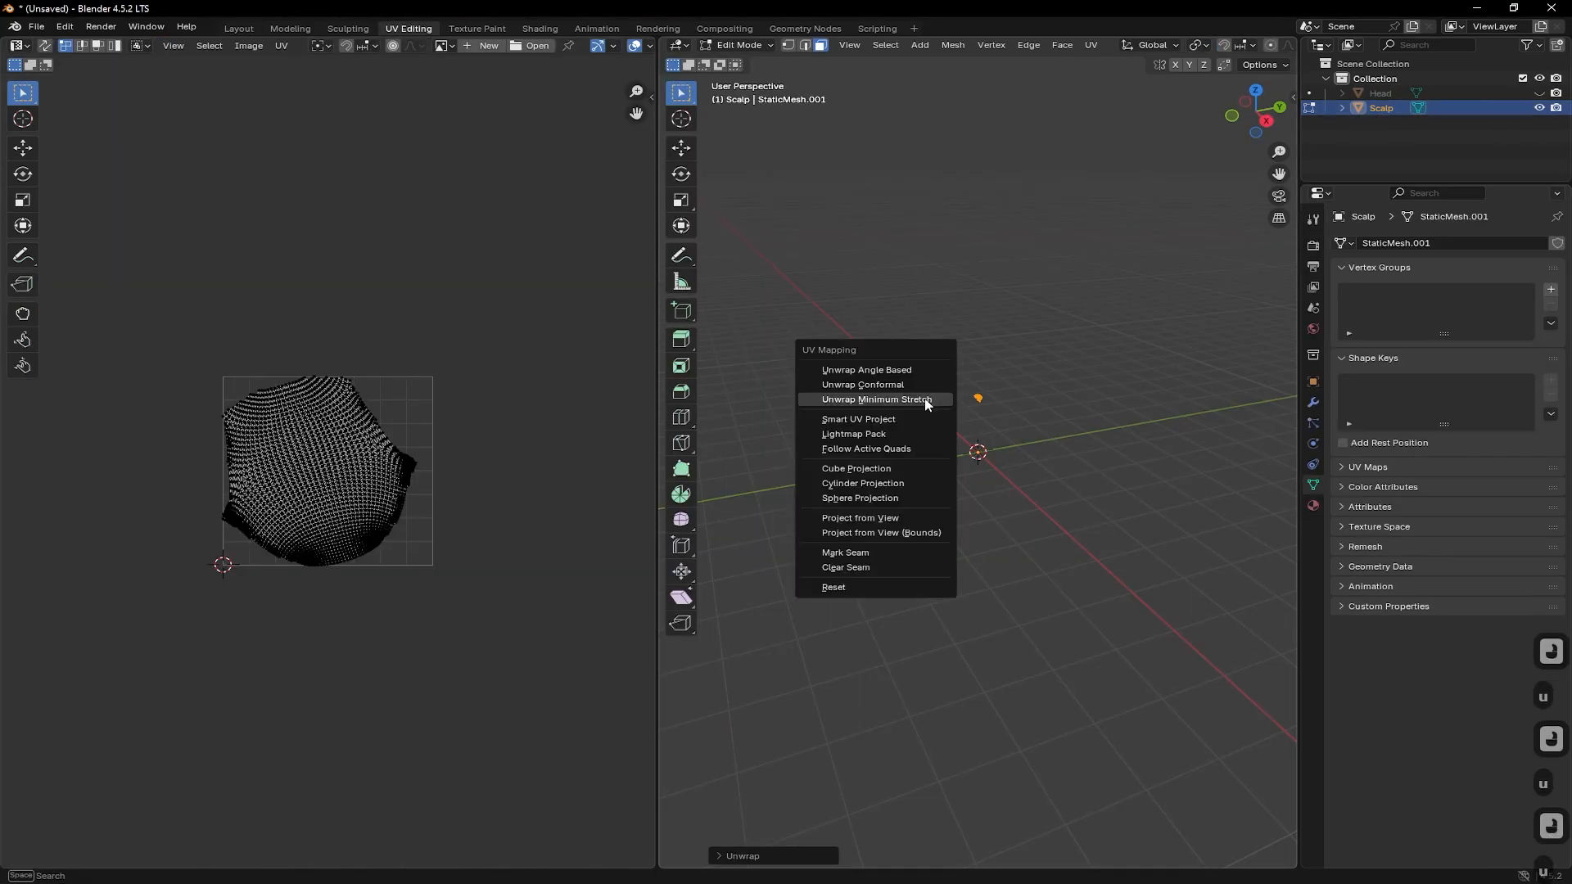
pyautogui.click(927, 371)
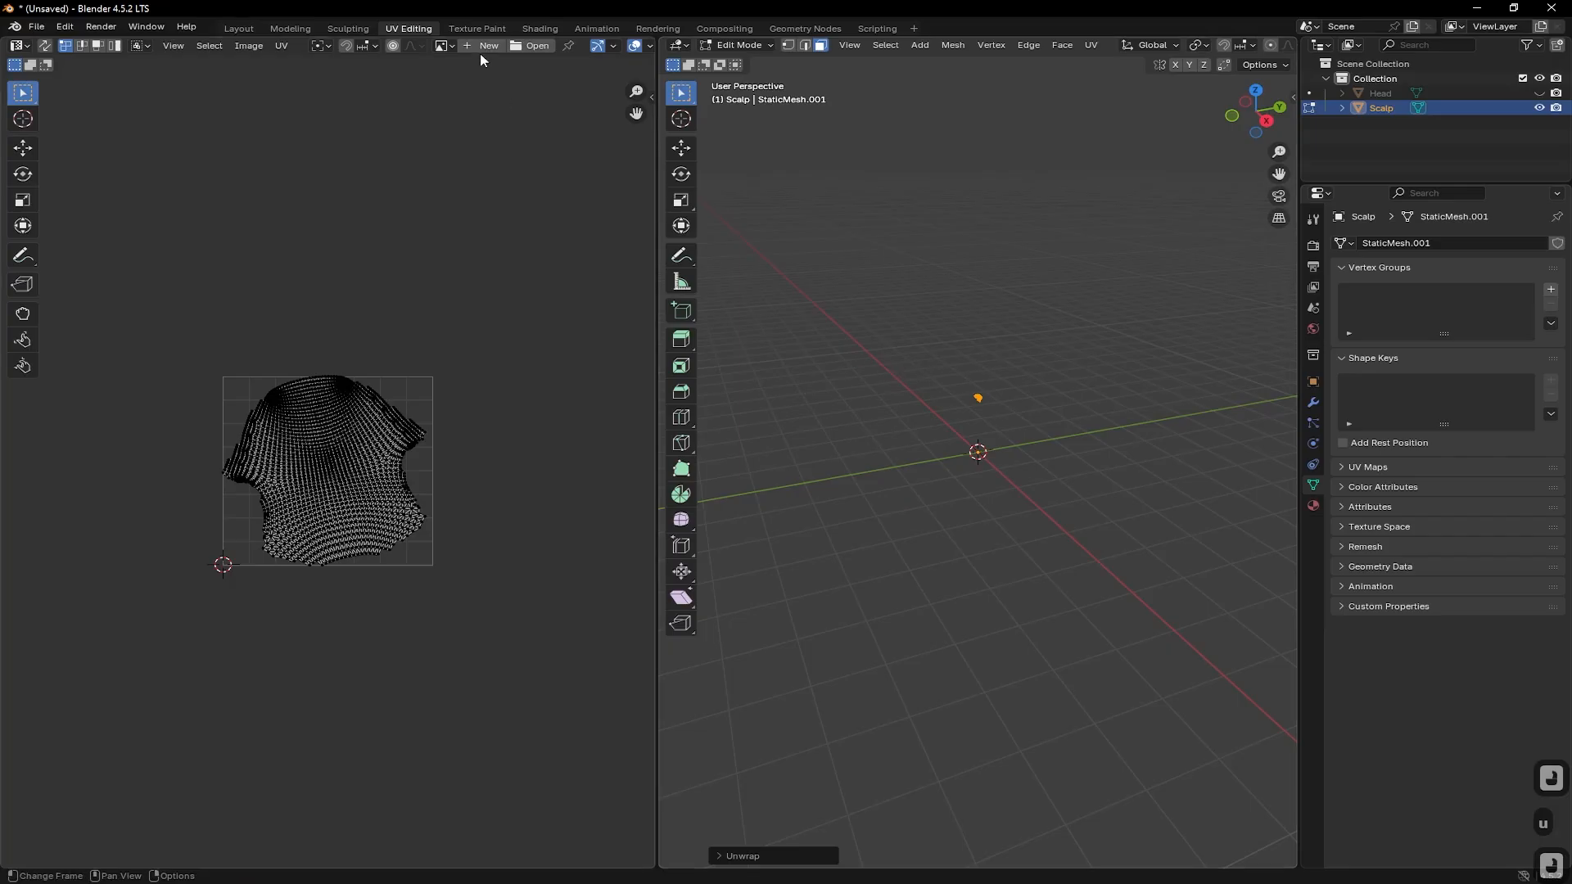
# Return to the Layout workspace and open the scalp's material properties
pyautogui.click(238, 28)
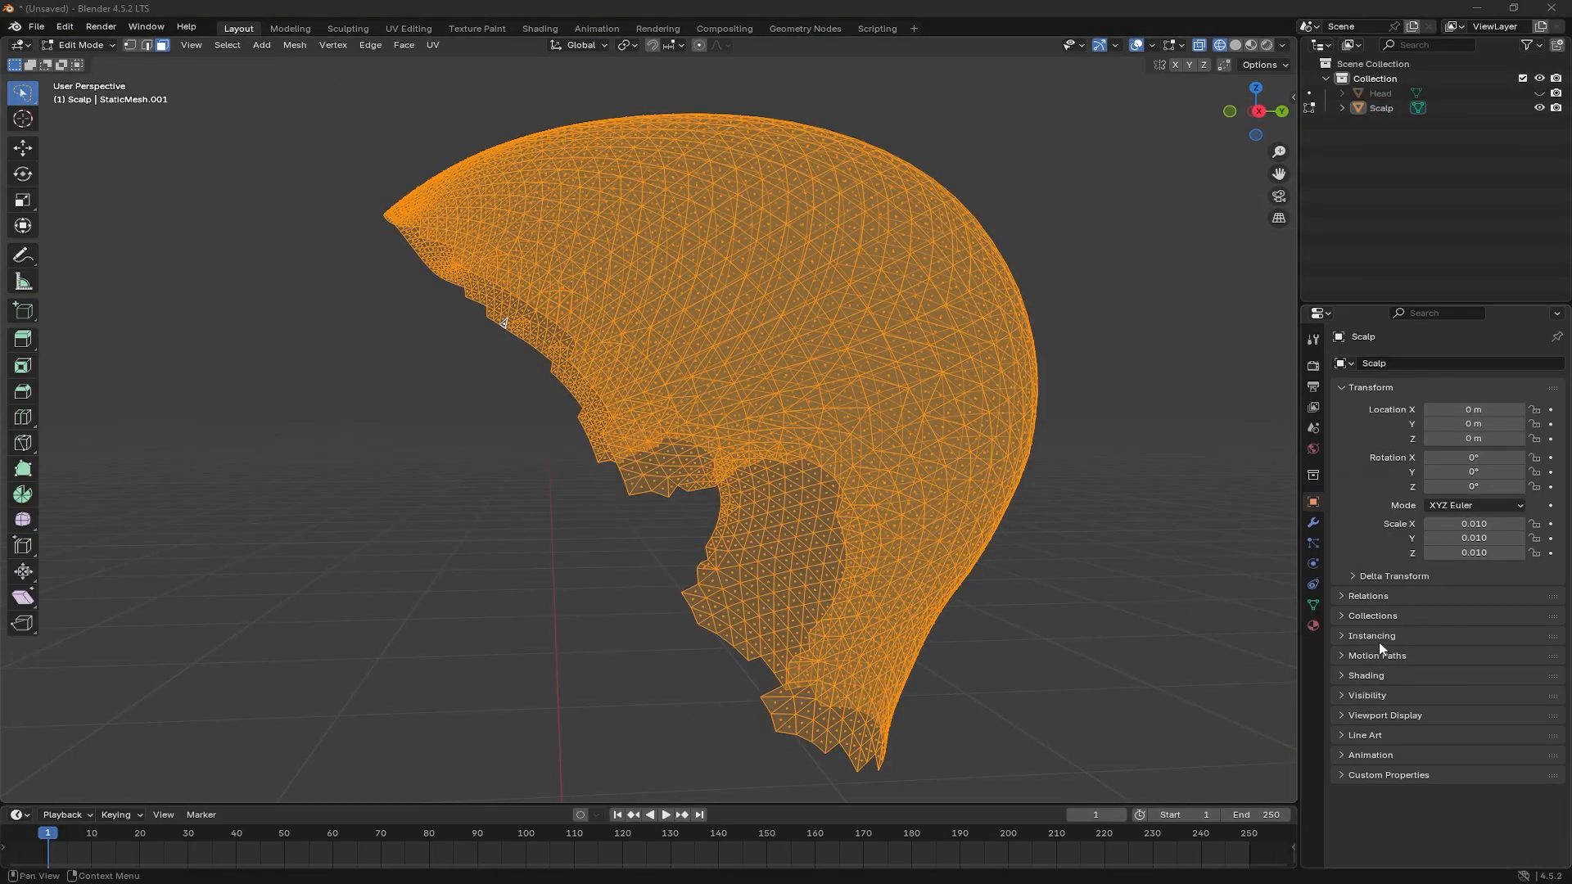
pyautogui.click(1314, 625)
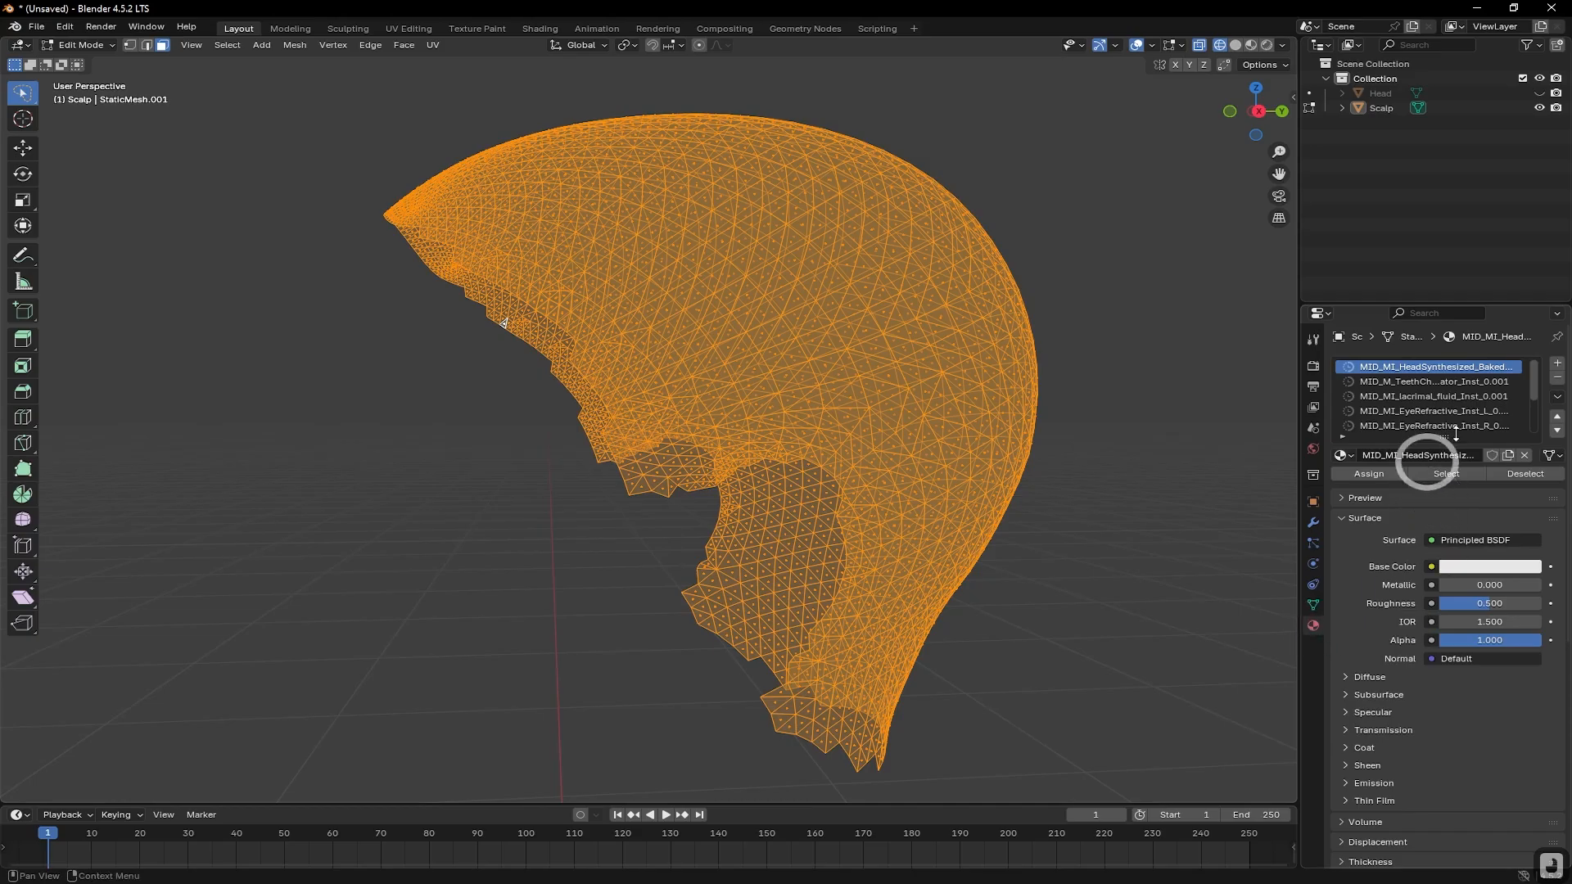
# Try to remove the imported material slots, including MID_M_Cartilage_0.001, from the scalp while in Edit Mode
pyautogui.click(1558, 380)
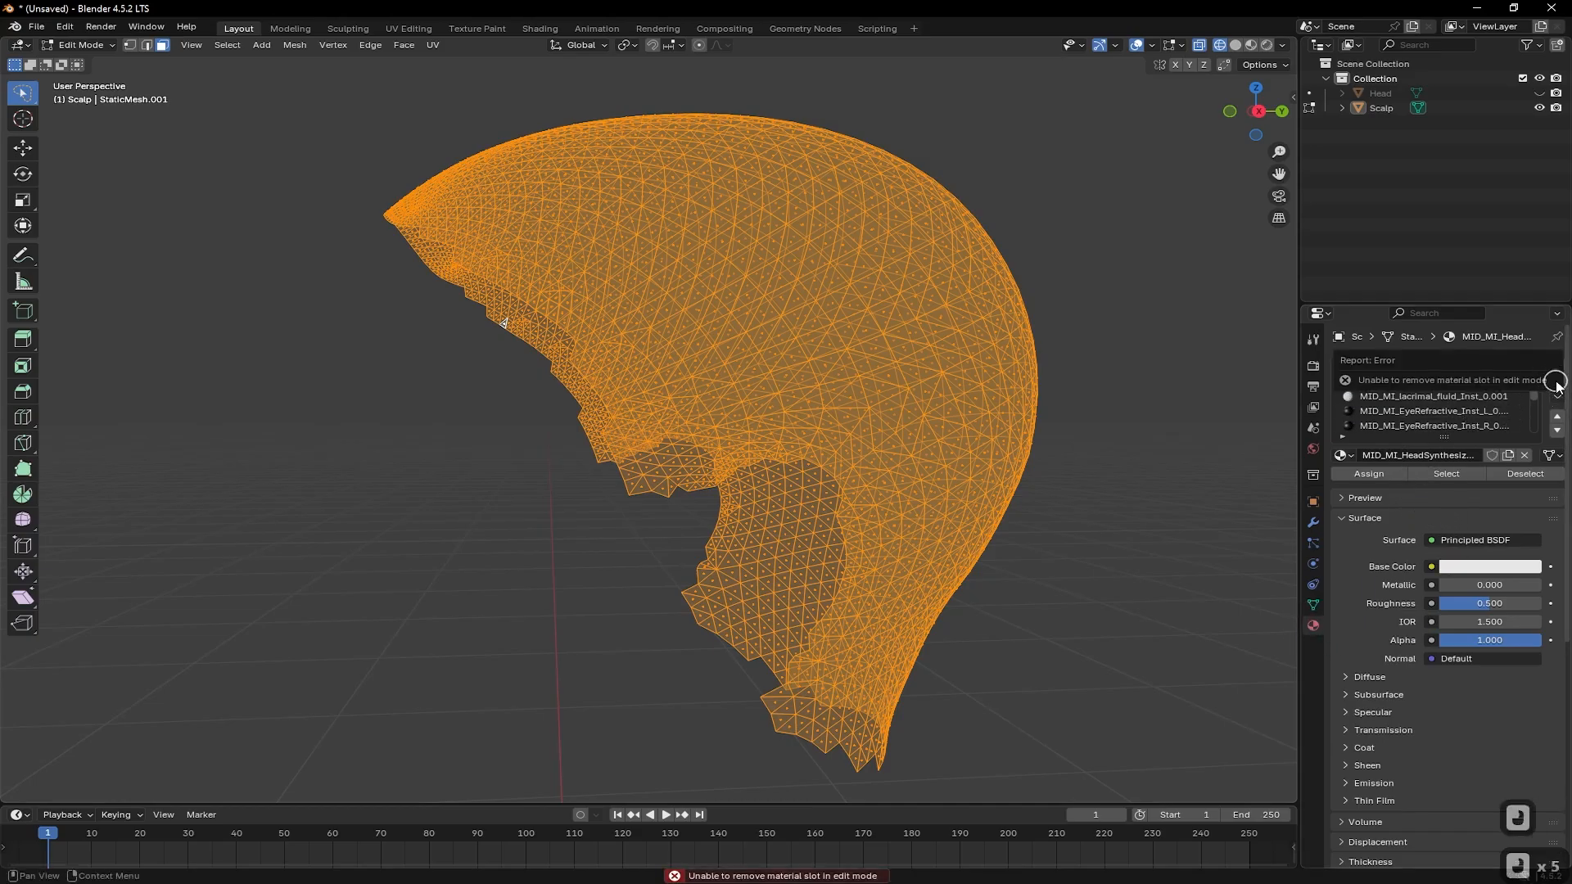
pyautogui.click(1455, 411)
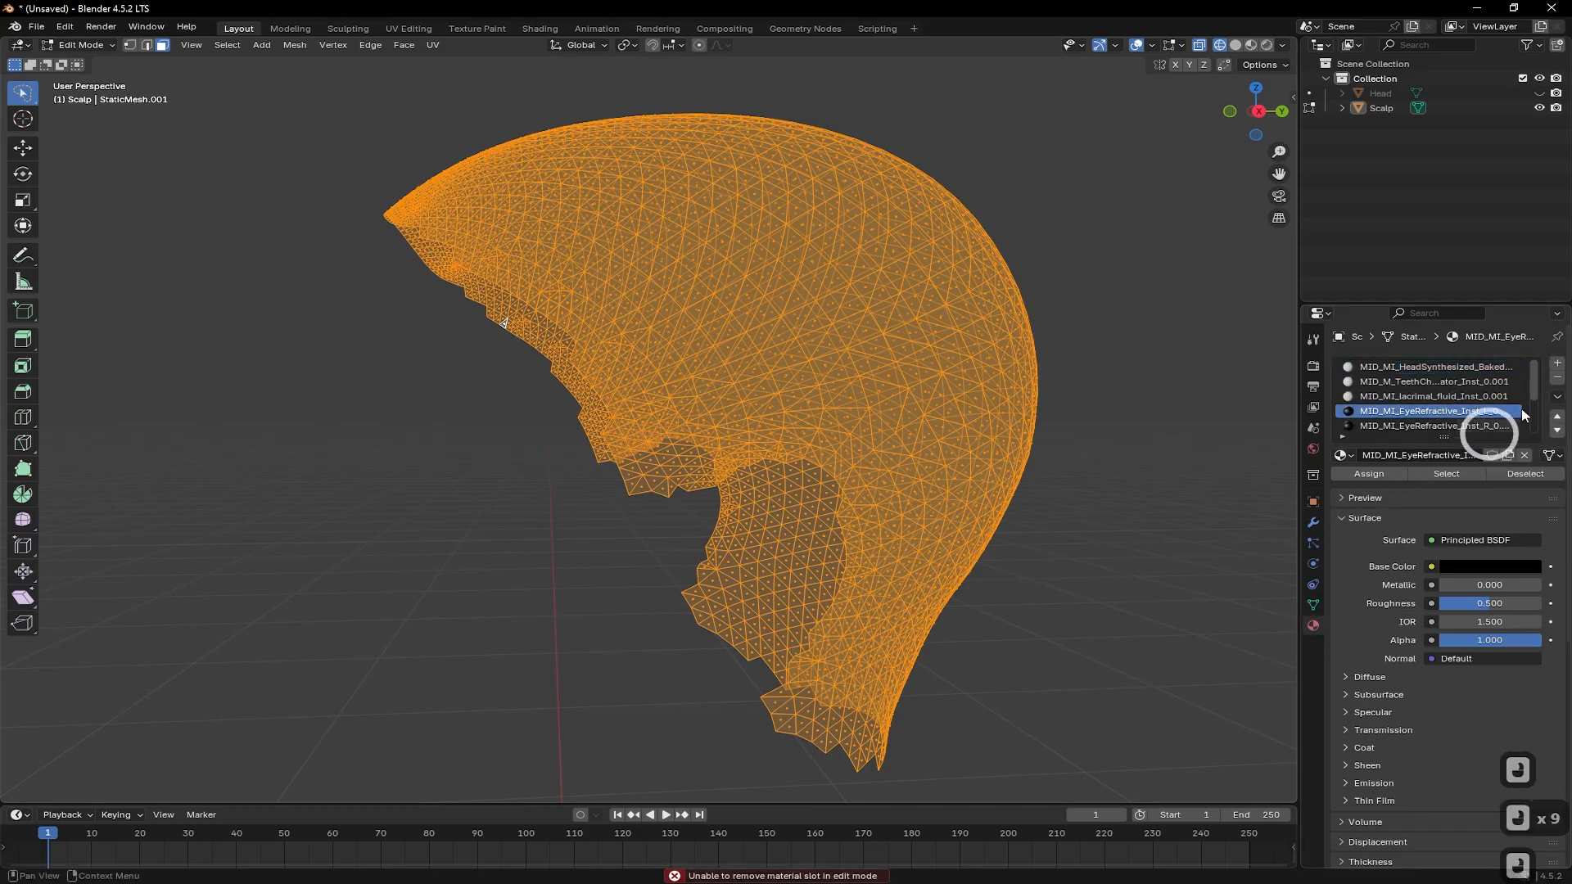
pyautogui.scroll(-3, 1478, 413)
pyautogui.scroll(-1, 1478, 413)
pyautogui.click(1457, 426)
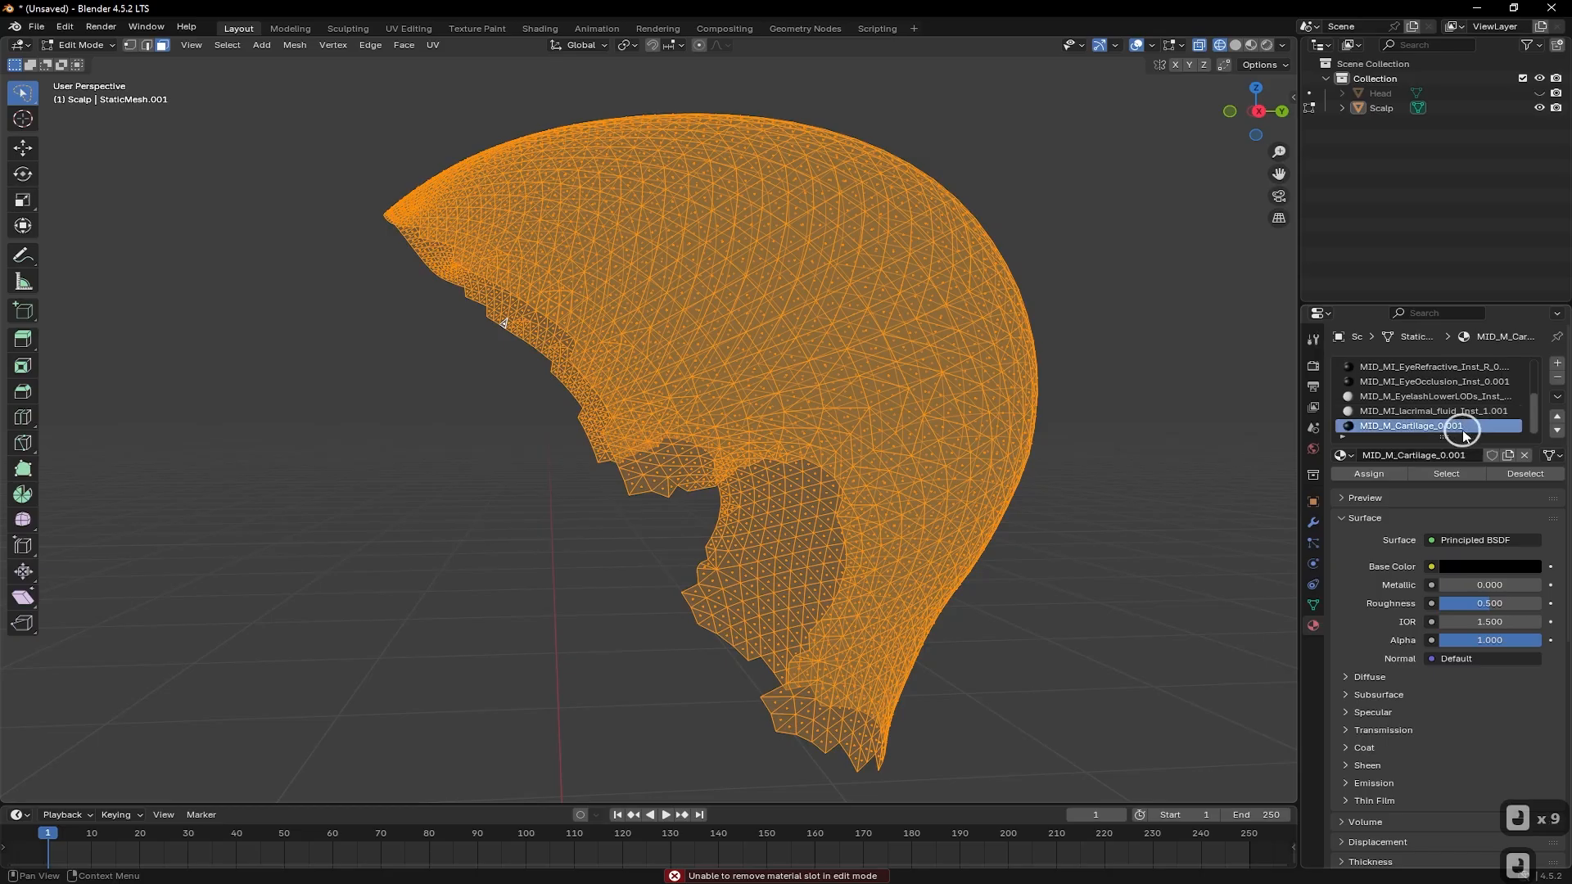
pyautogui.click(1558, 381)
pyautogui.click(1558, 382)
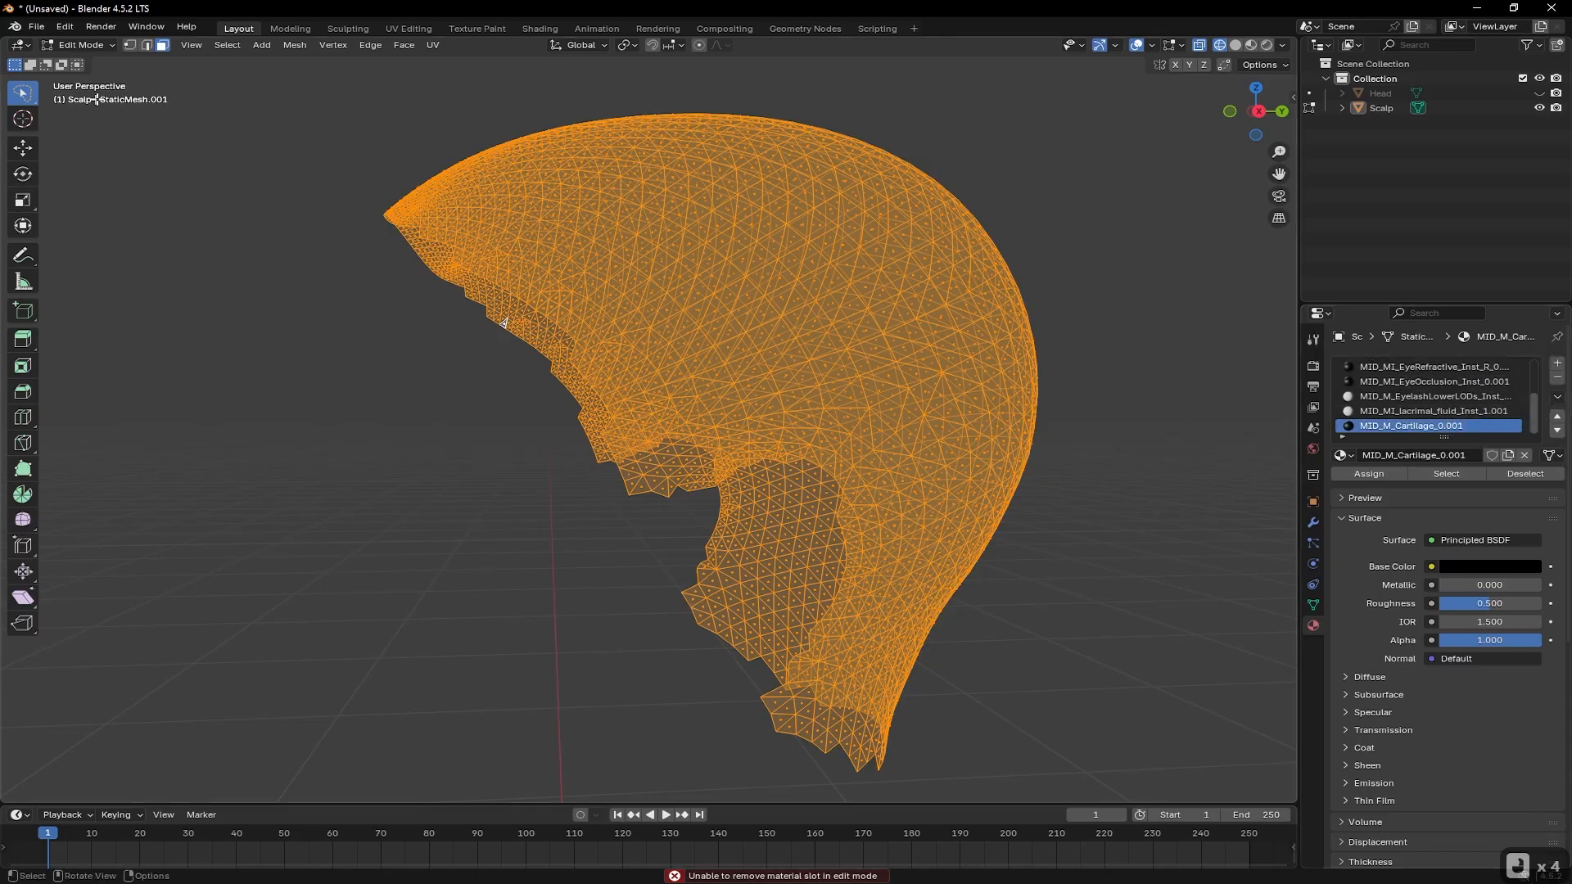
# Switch the scalp to Object Mode and remove all of its imported material slots
pyautogui.click(96, 46)
pyautogui.click(95, 59)
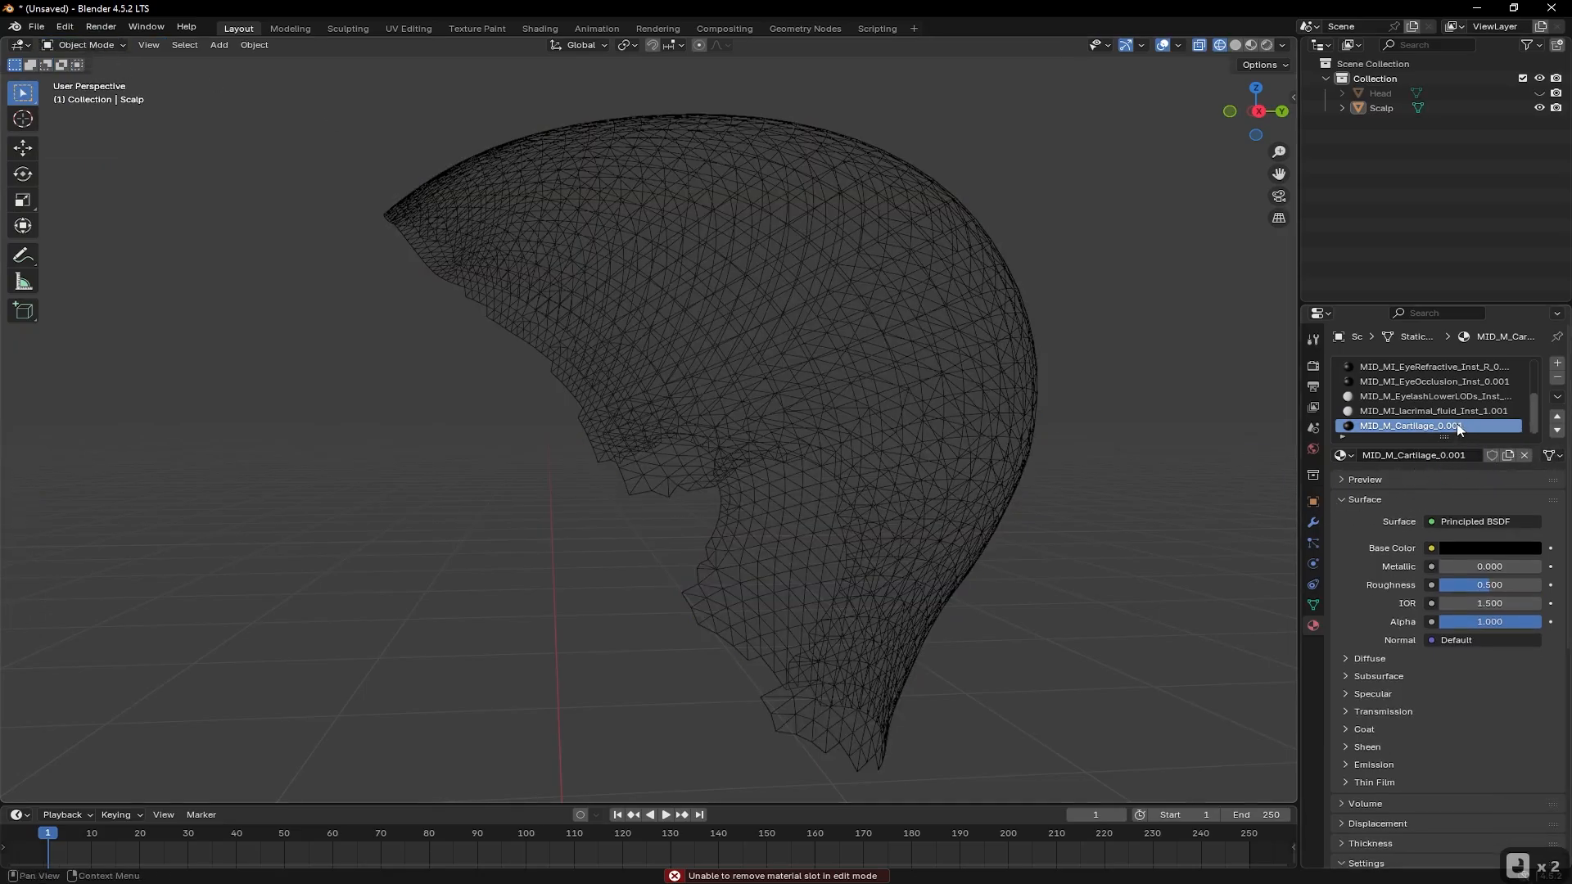
pyautogui.click(1552, 381)
pyautogui.click(1553, 381)
pyautogui.click(1552, 382)
pyautogui.click(1553, 381)
pyautogui.click(1552, 382)
pyautogui.click(1552, 382)
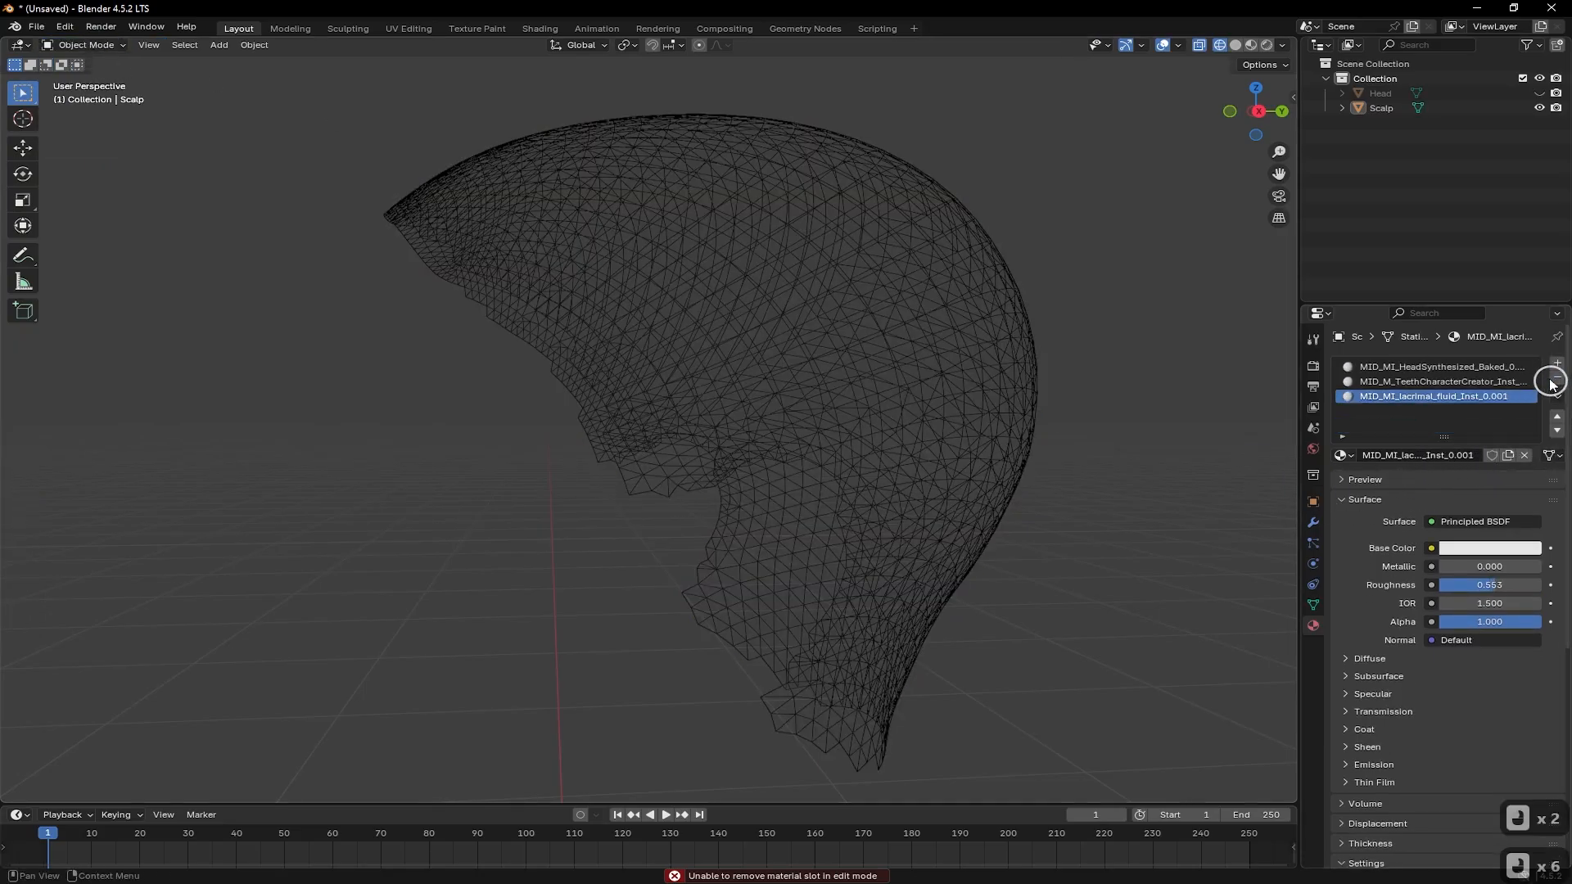
pyautogui.click(1553, 382)
pyautogui.click(1552, 382)
pyautogui.click(1552, 381)
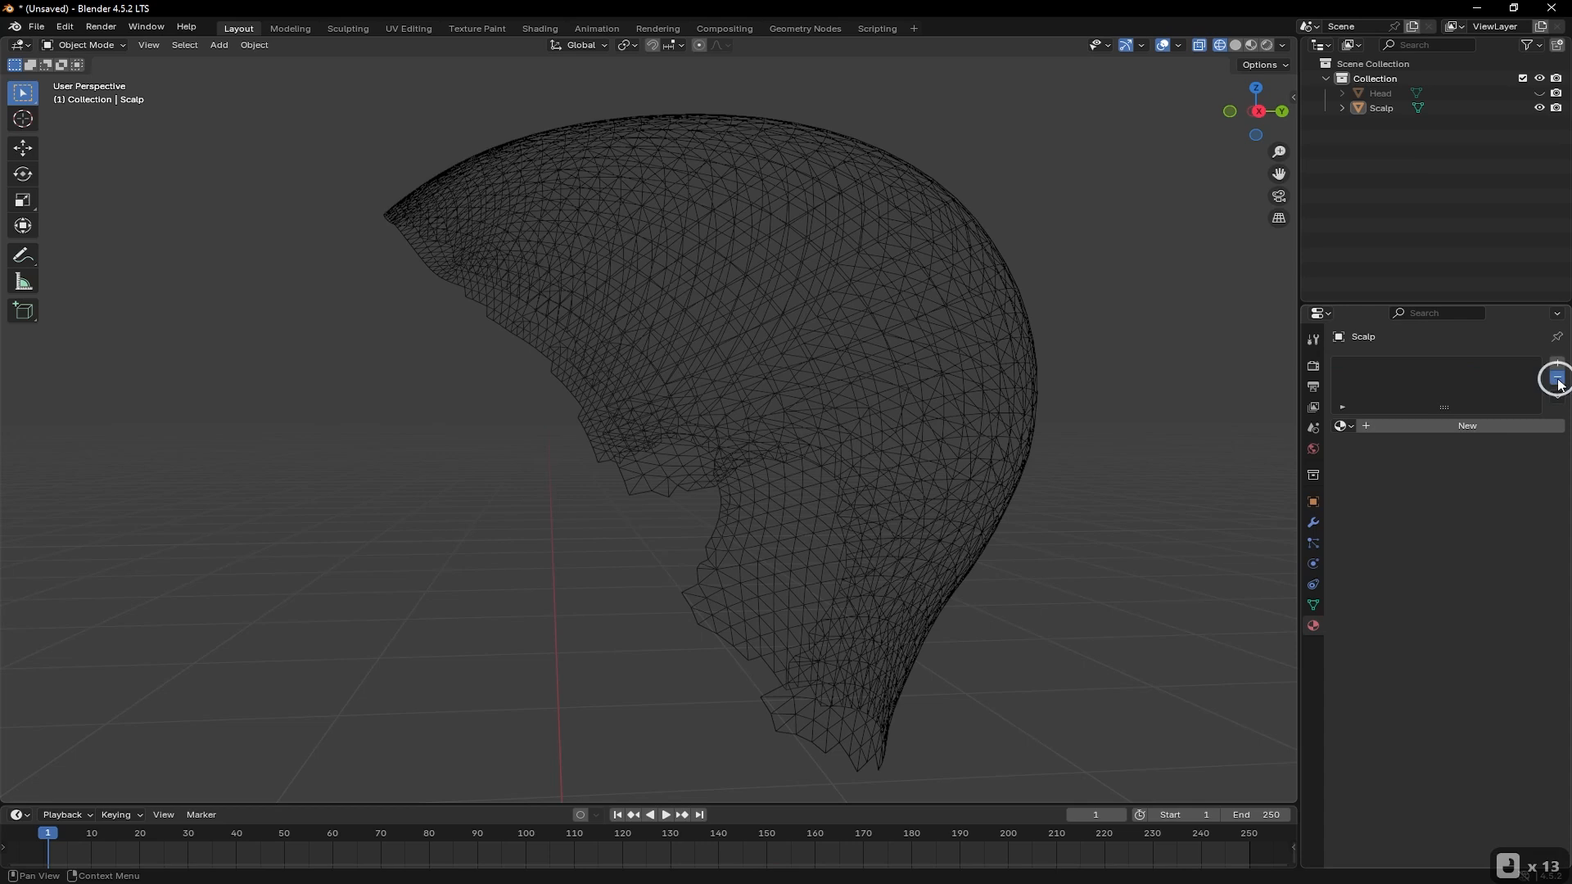
# Add a new material to the scalp and open its base color
pyautogui.click(1479, 426)
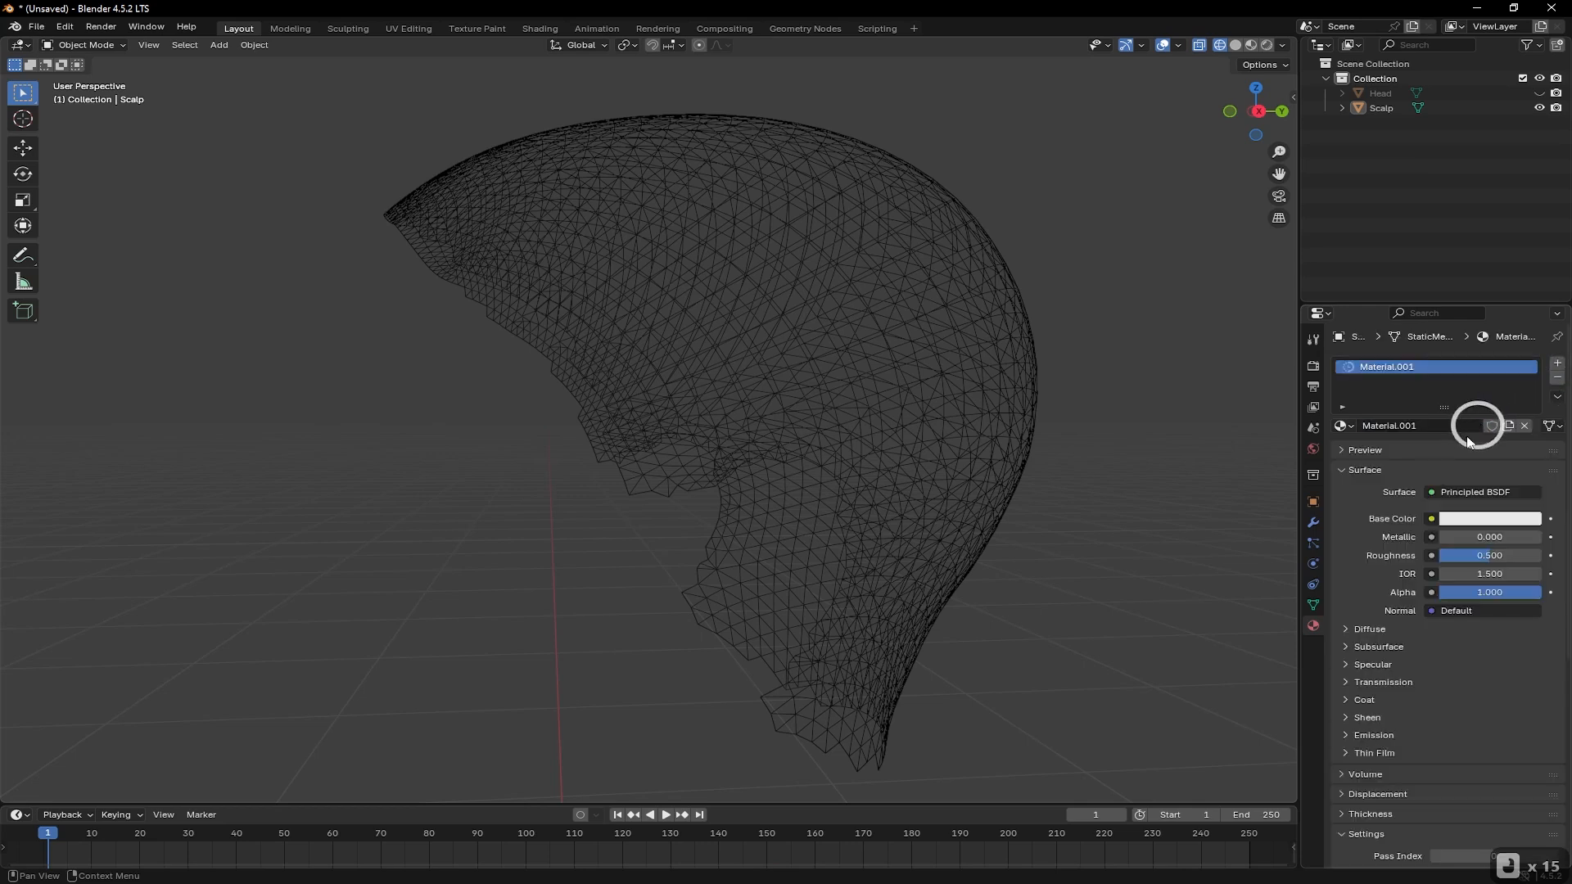
pyautogui.click(1460, 521)
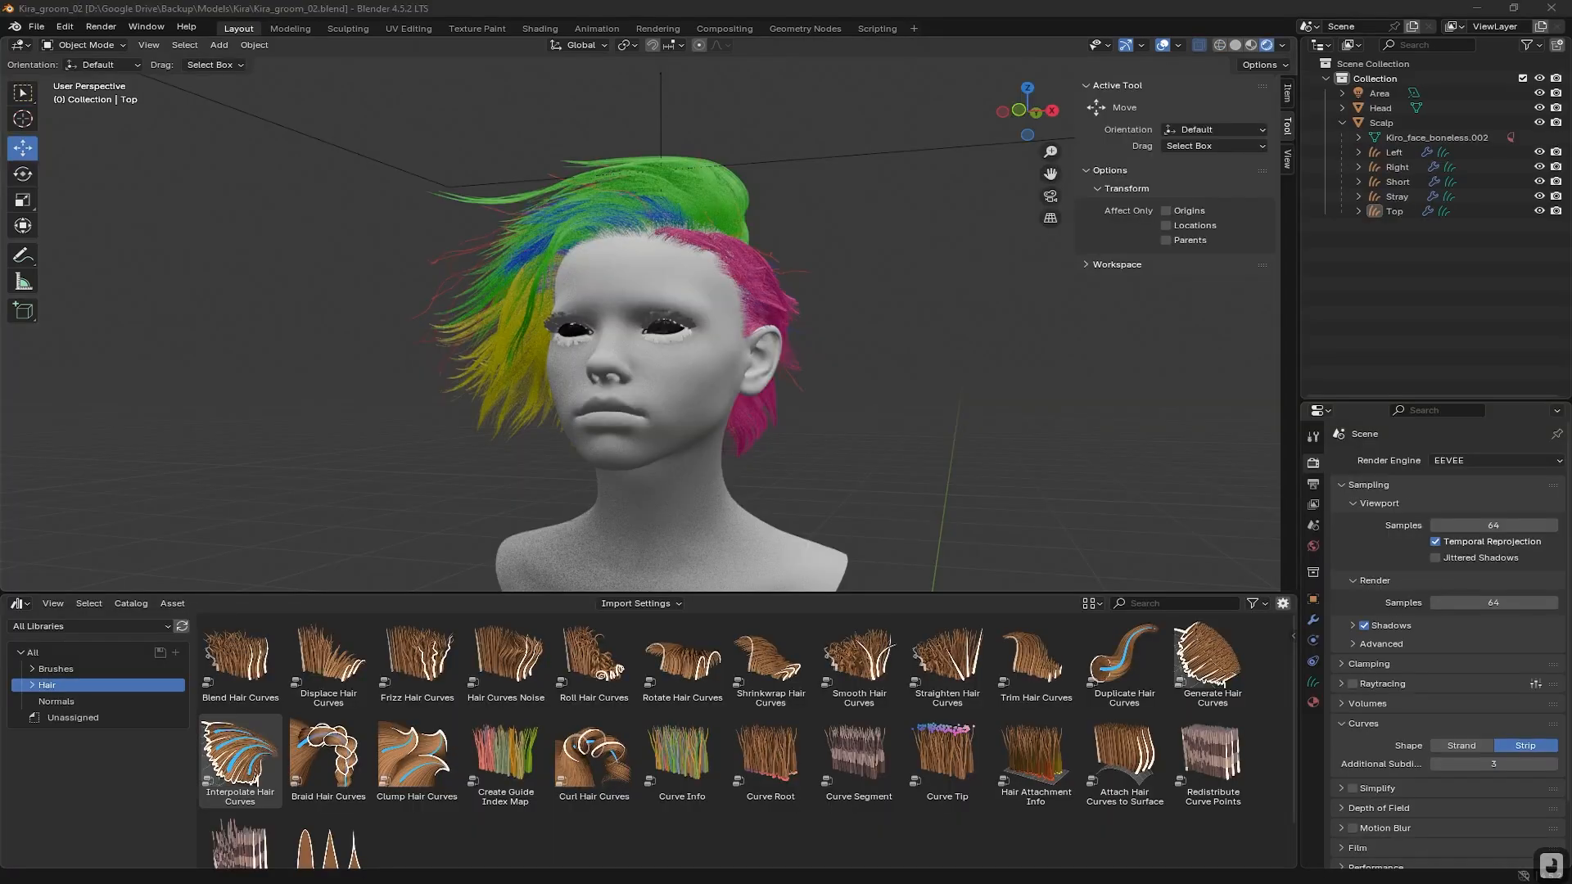
# In the Kira_groom_02 file, hide the Left, Right, Short, Stray and Top hair objects one by one to examine the groom's layers
pyautogui.moveTo(746, 318); pyautogui.dragTo(765, 347, button='middle')
pyautogui.scroll(1, 765, 346)
pyautogui.scroll(1, 767, 352)
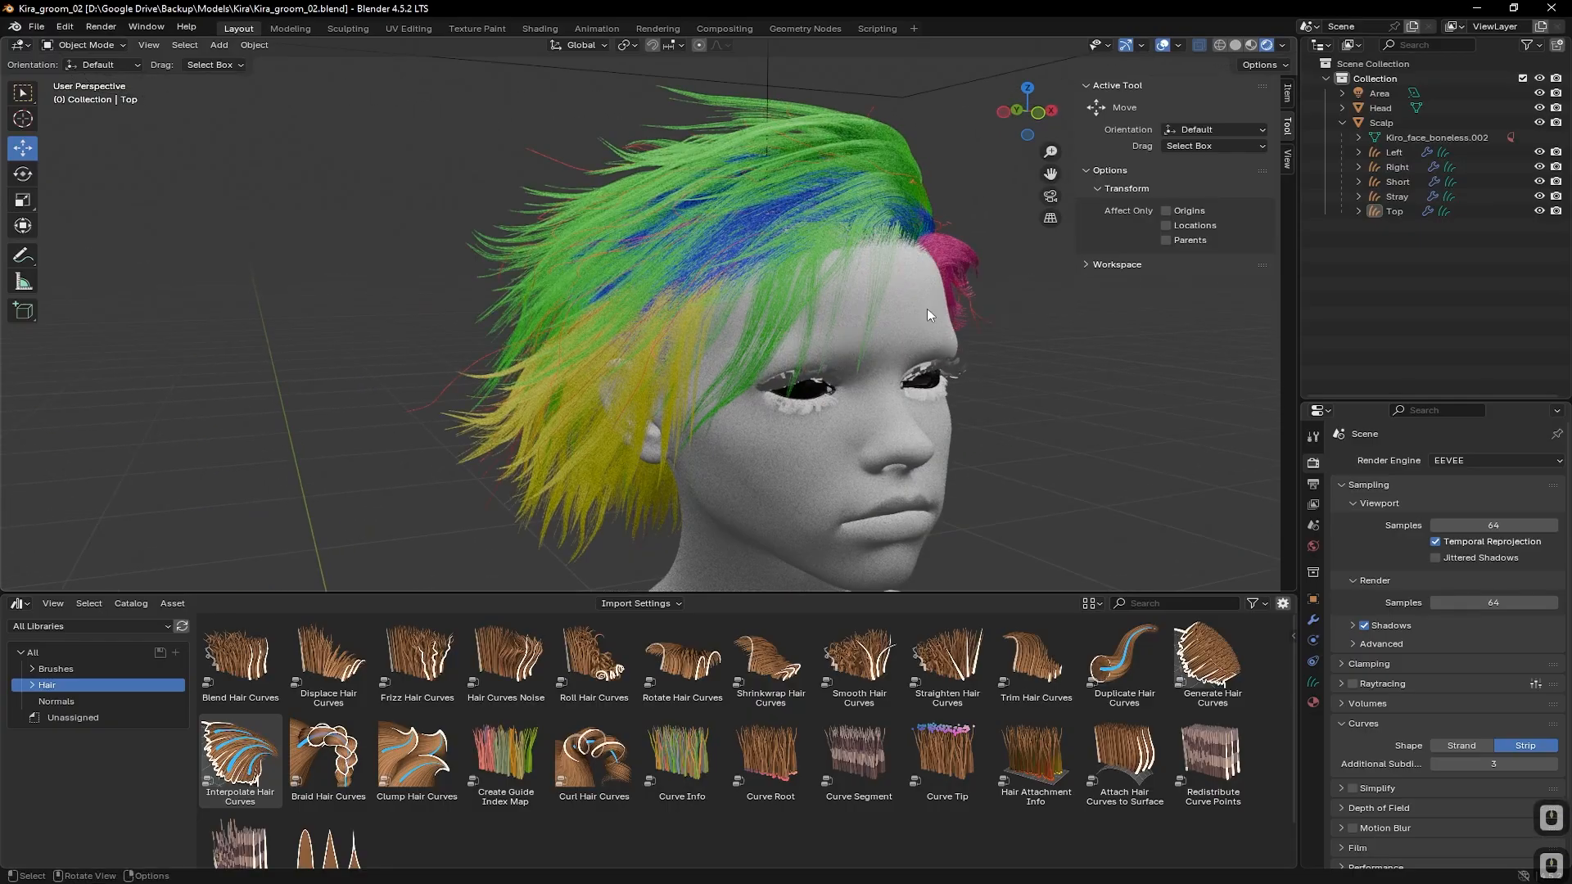
pyautogui.click(1539, 152)
pyautogui.click(1539, 167)
pyautogui.click(1540, 182)
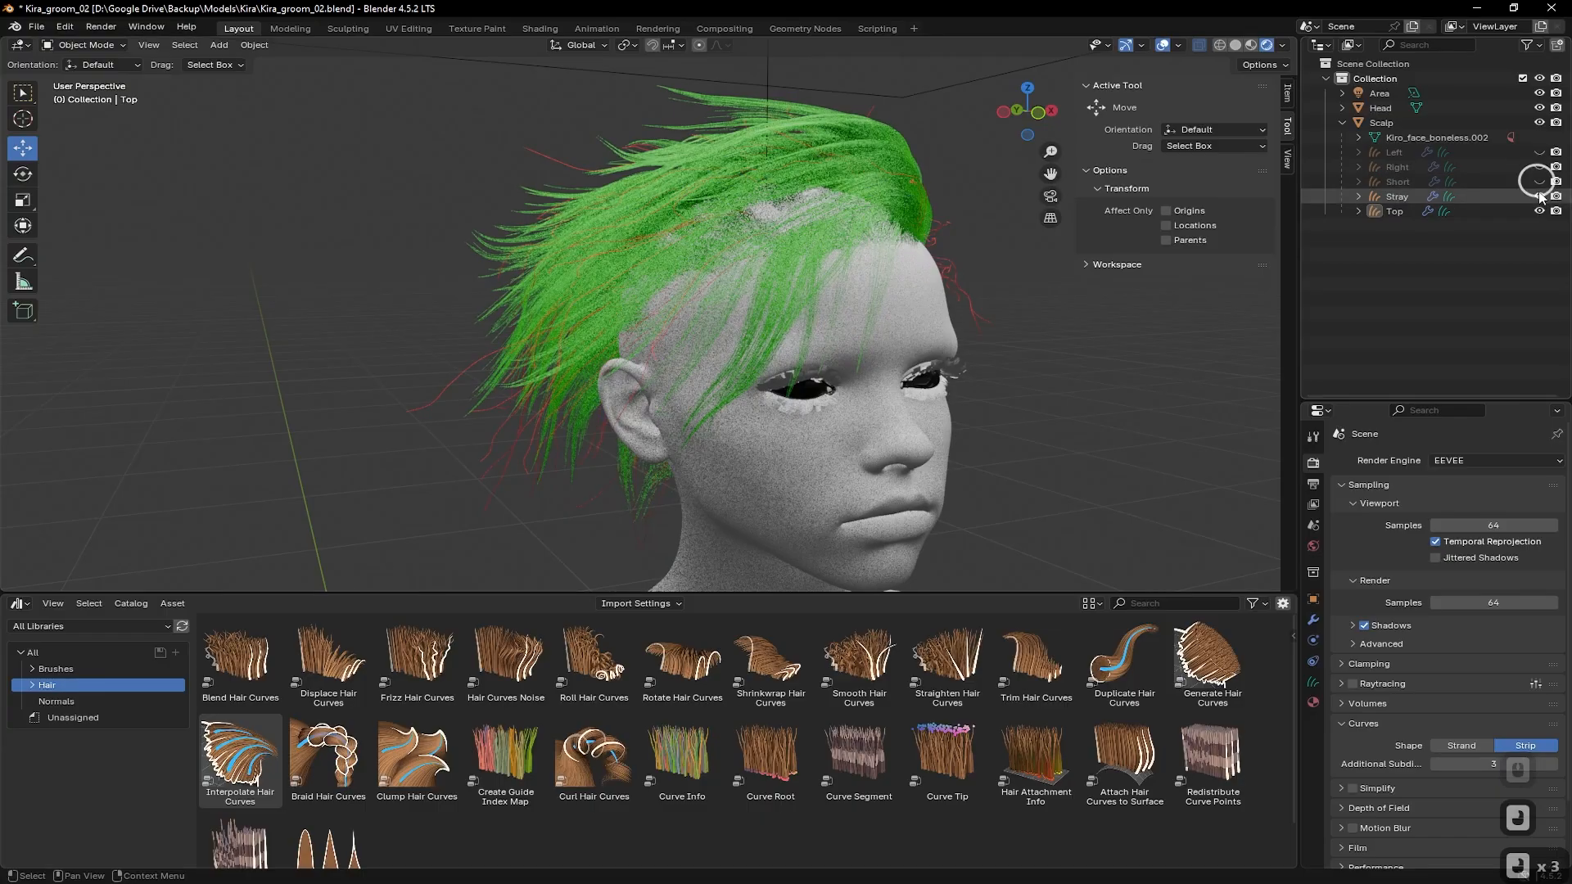
pyautogui.click(1540, 196)
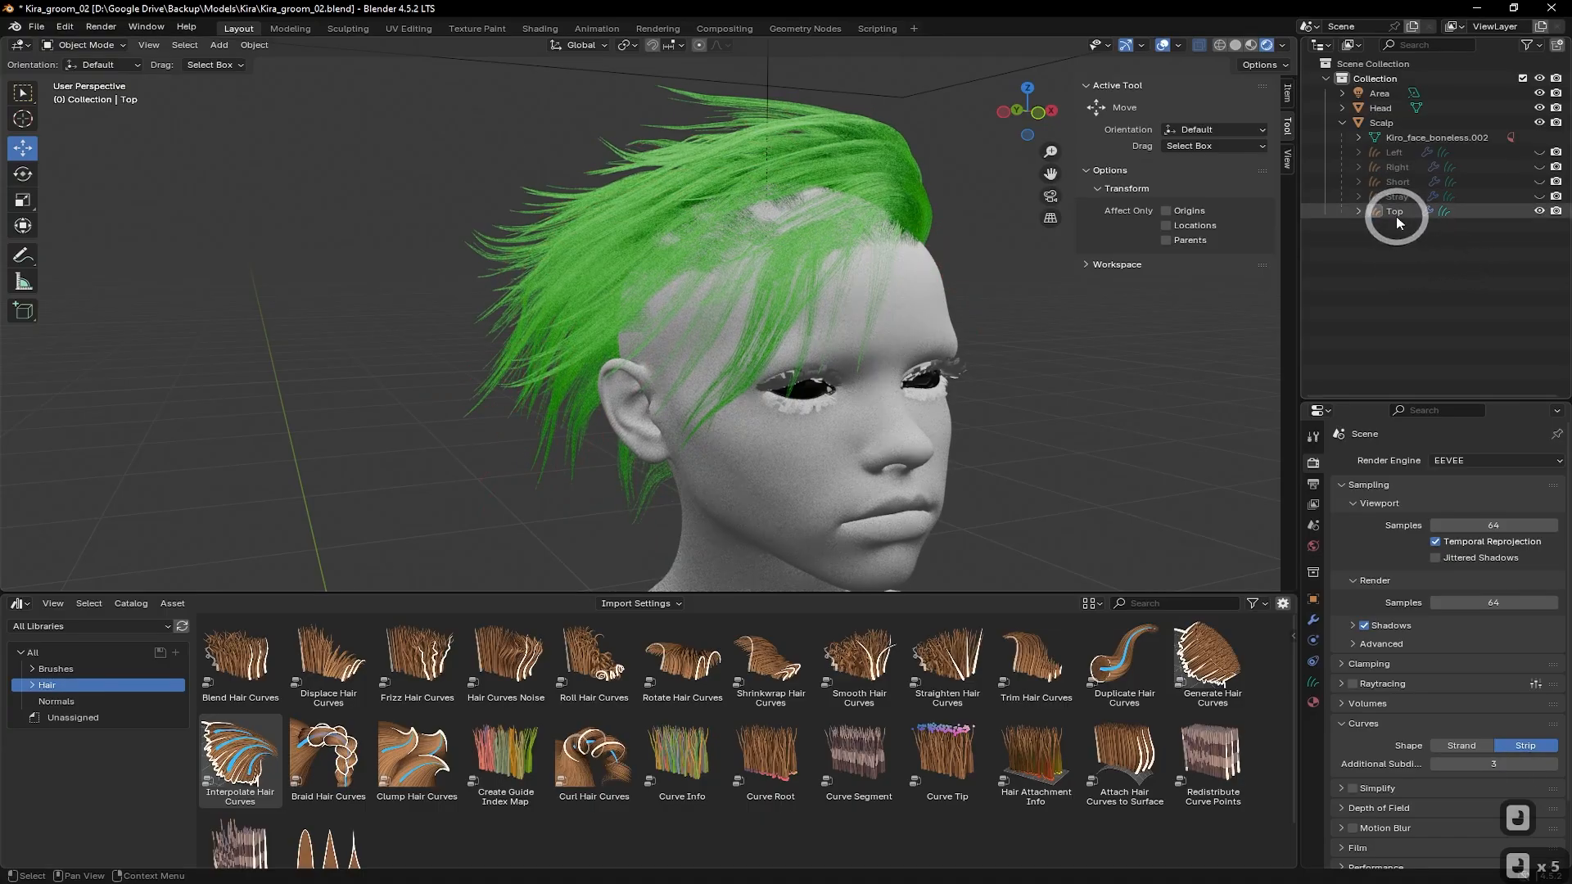
pyautogui.click(1539, 211)
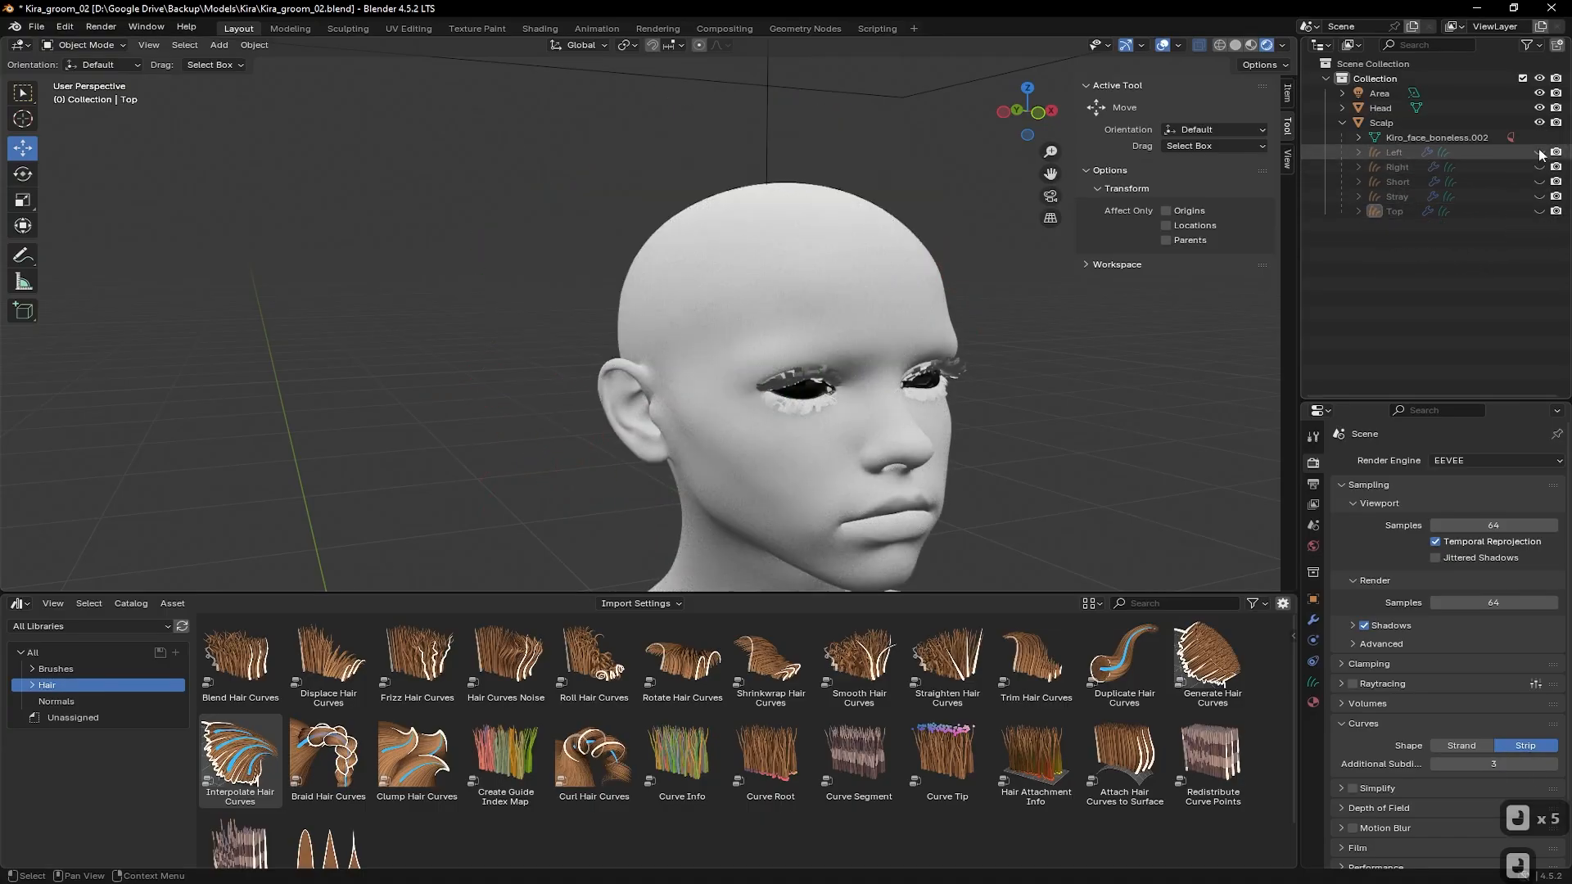
# Show the Left, Right, Short and Top hair objects one after another to examine the scalp area each covers
pyautogui.click(1540, 151)
pyautogui.moveTo(1089, 334); pyautogui.dragTo(525, 401, button='middle')
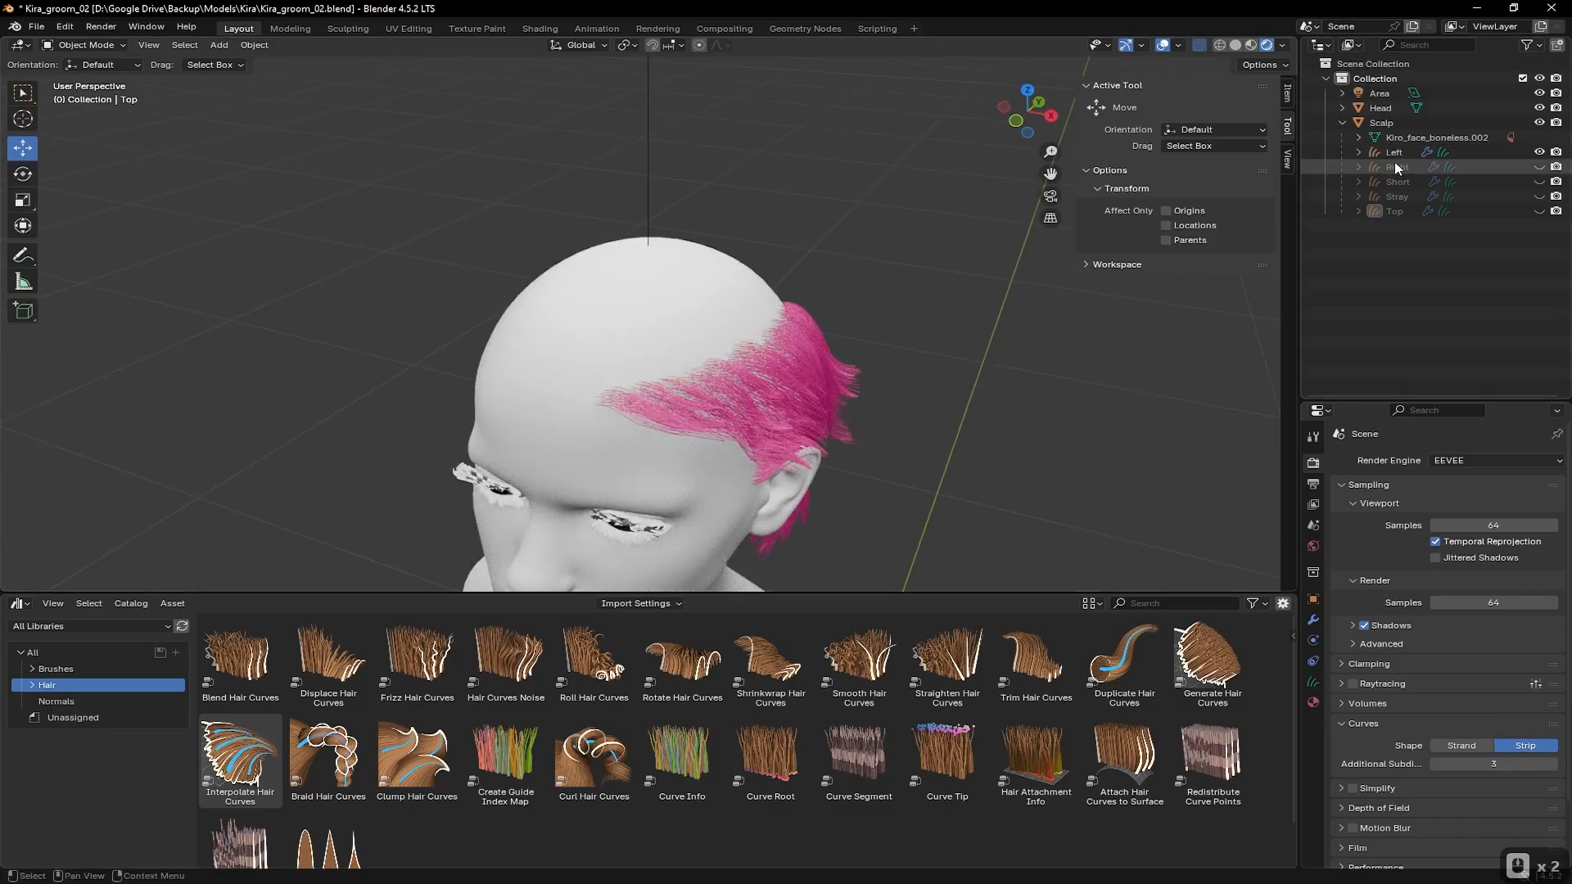
pyautogui.click(1541, 168)
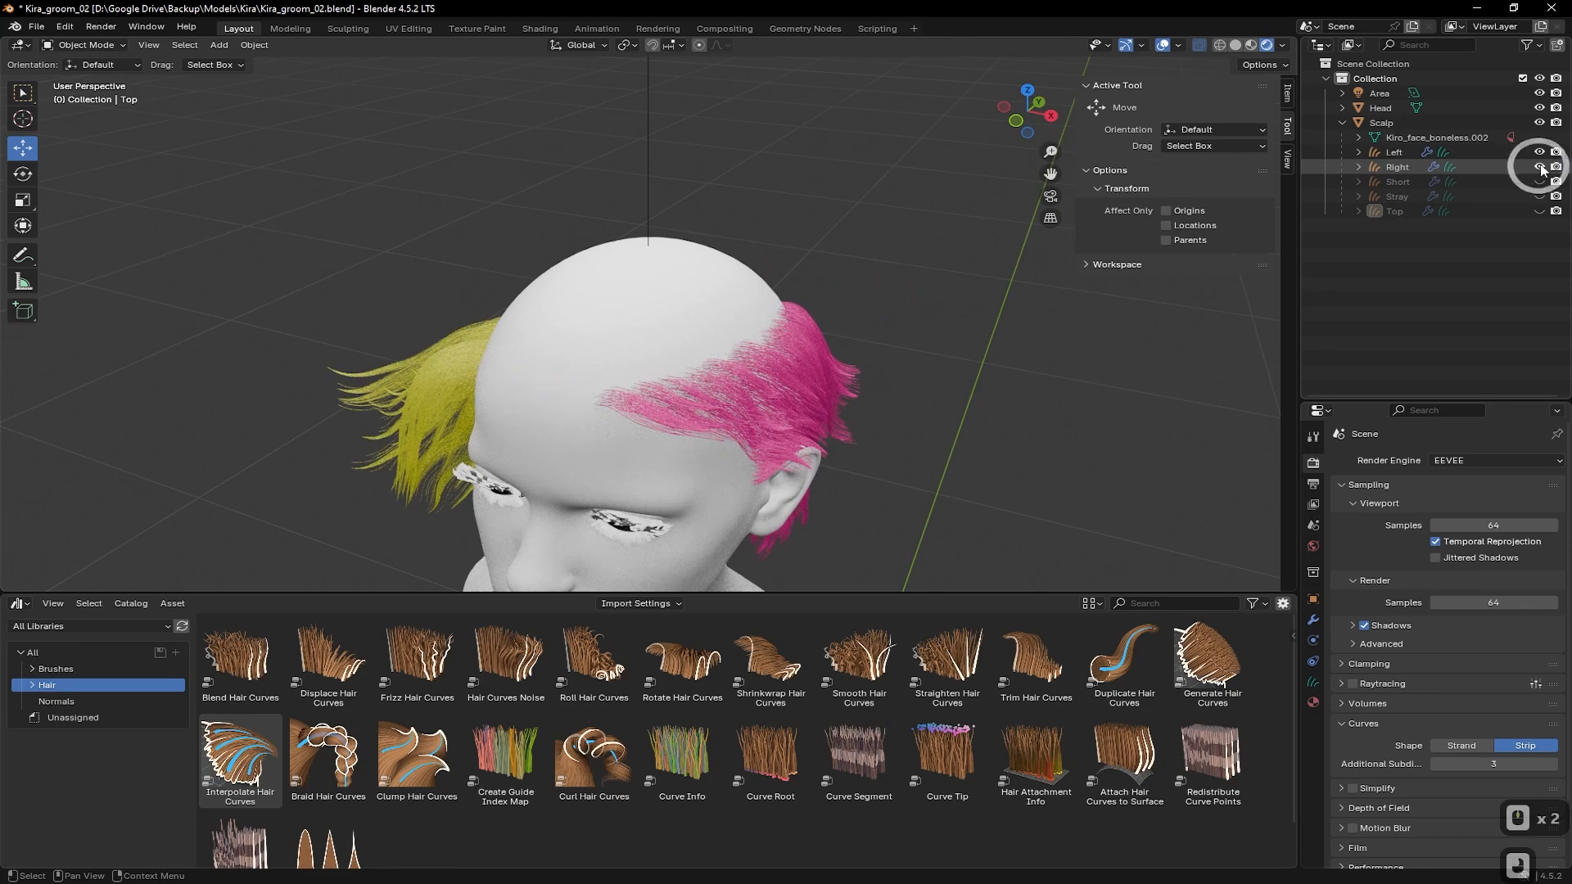
pyautogui.click(1541, 182)
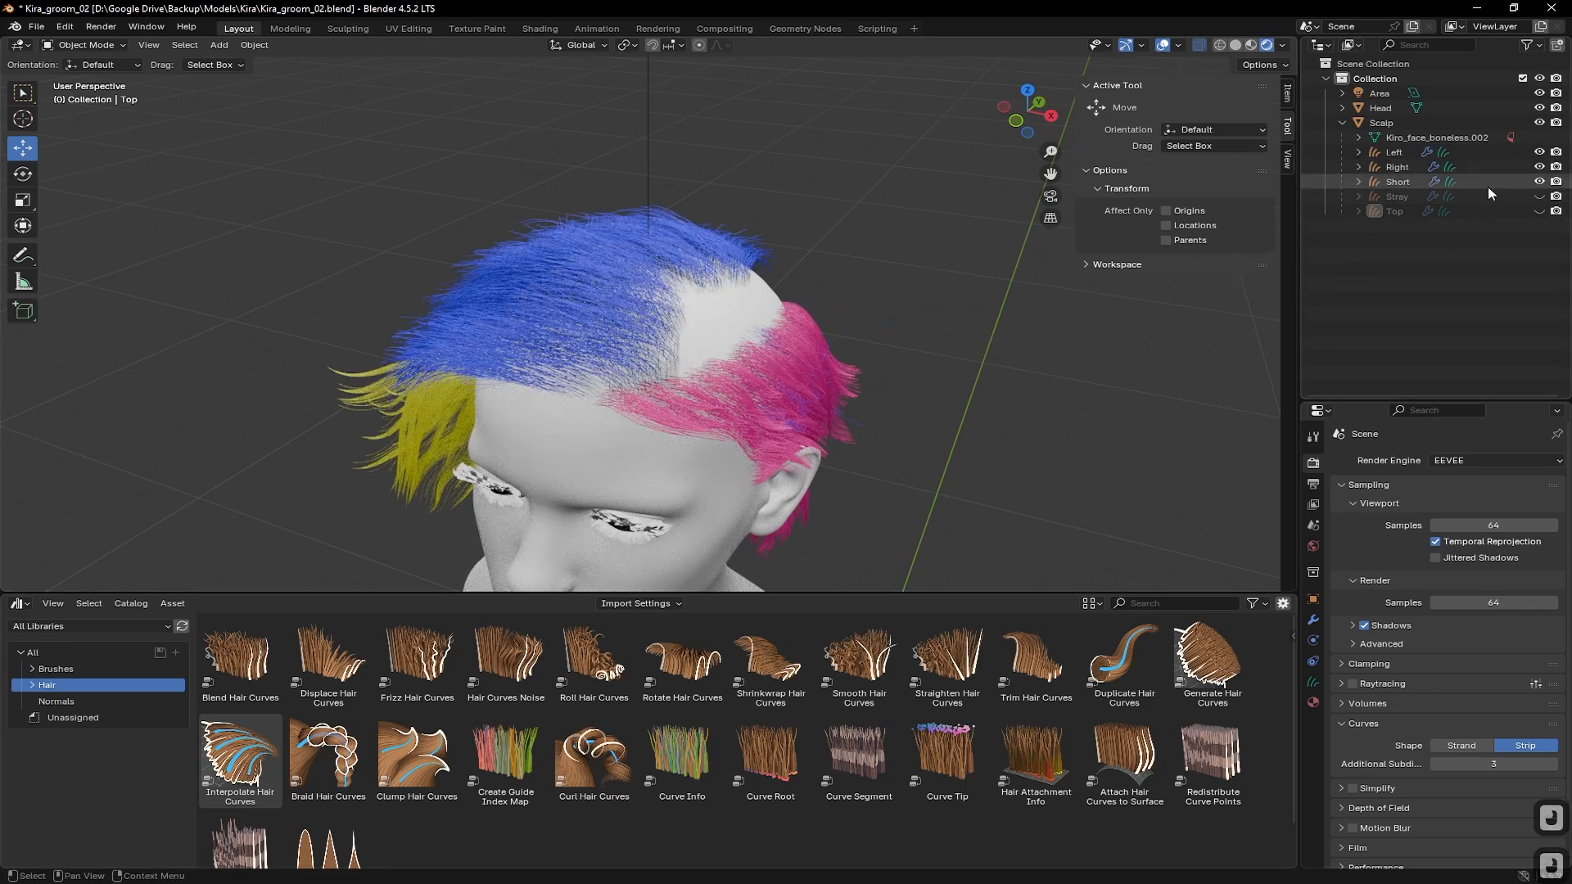
pyautogui.click(1541, 212)
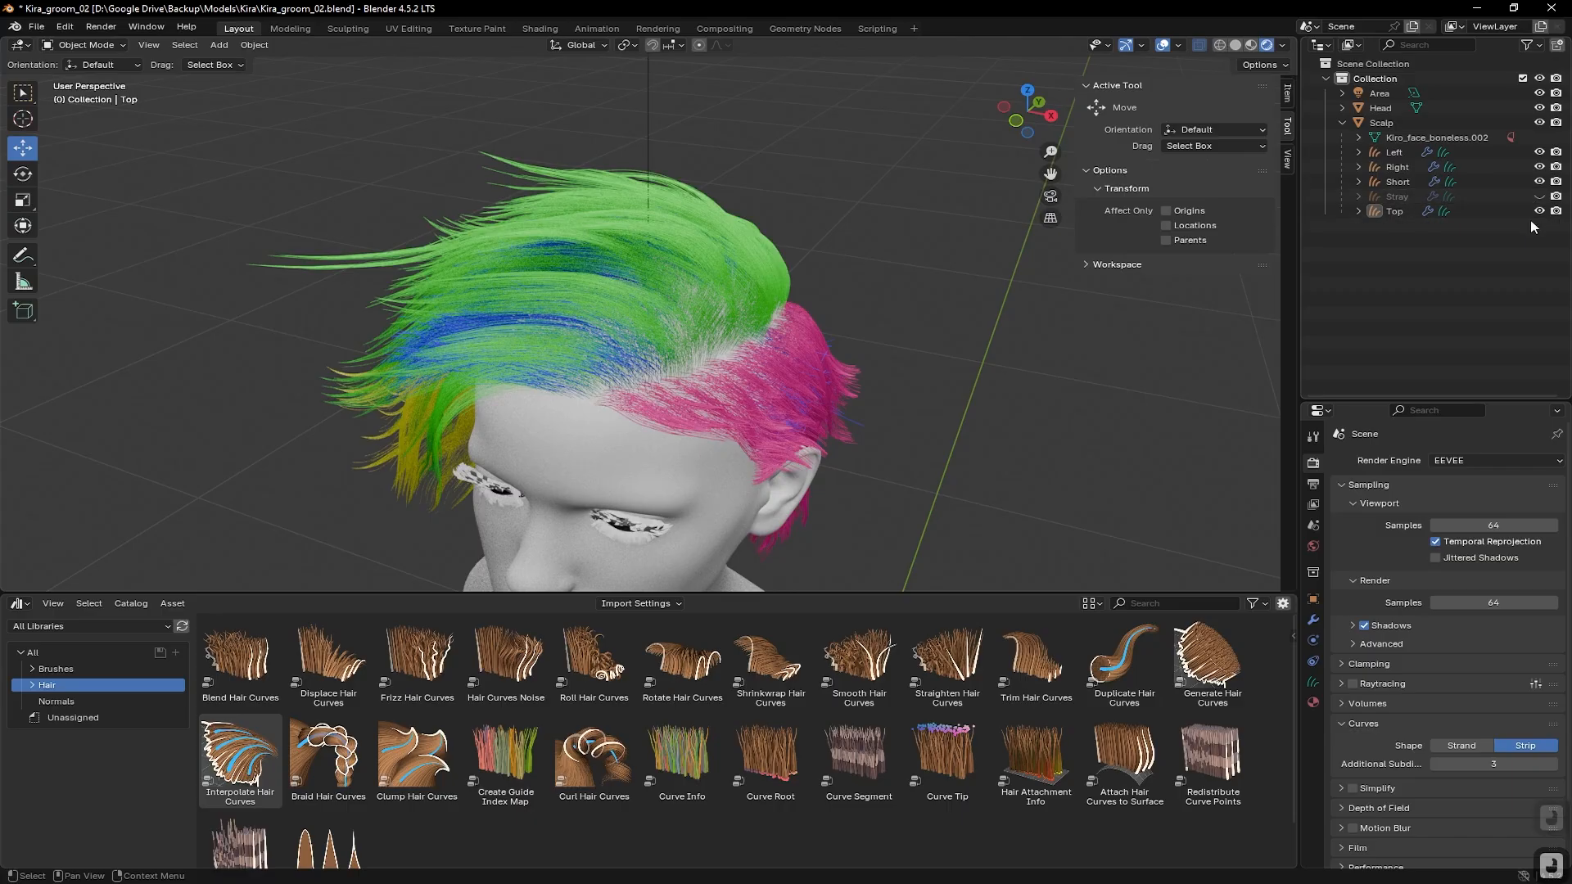
# Hide the Left, Right and Top hair objects and examine the Short layer on its own from the front and above
pyautogui.click(1540, 153)
pyautogui.click(1539, 167)
pyautogui.click(1539, 211)
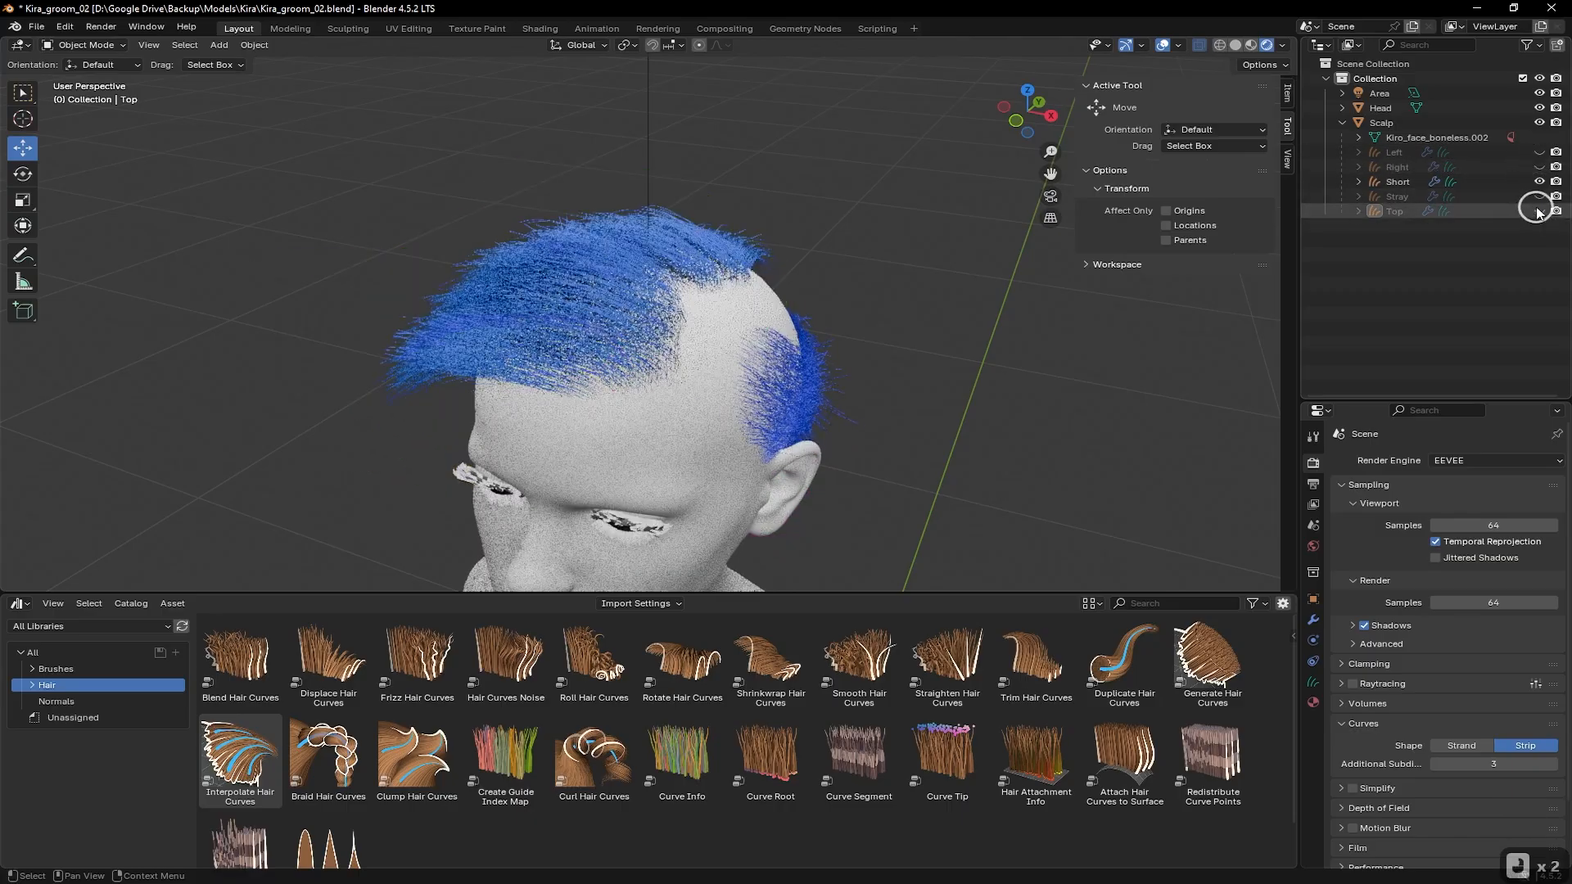
pyautogui.moveTo(1056, 283); pyautogui.dragTo(866, 255, button='middle')
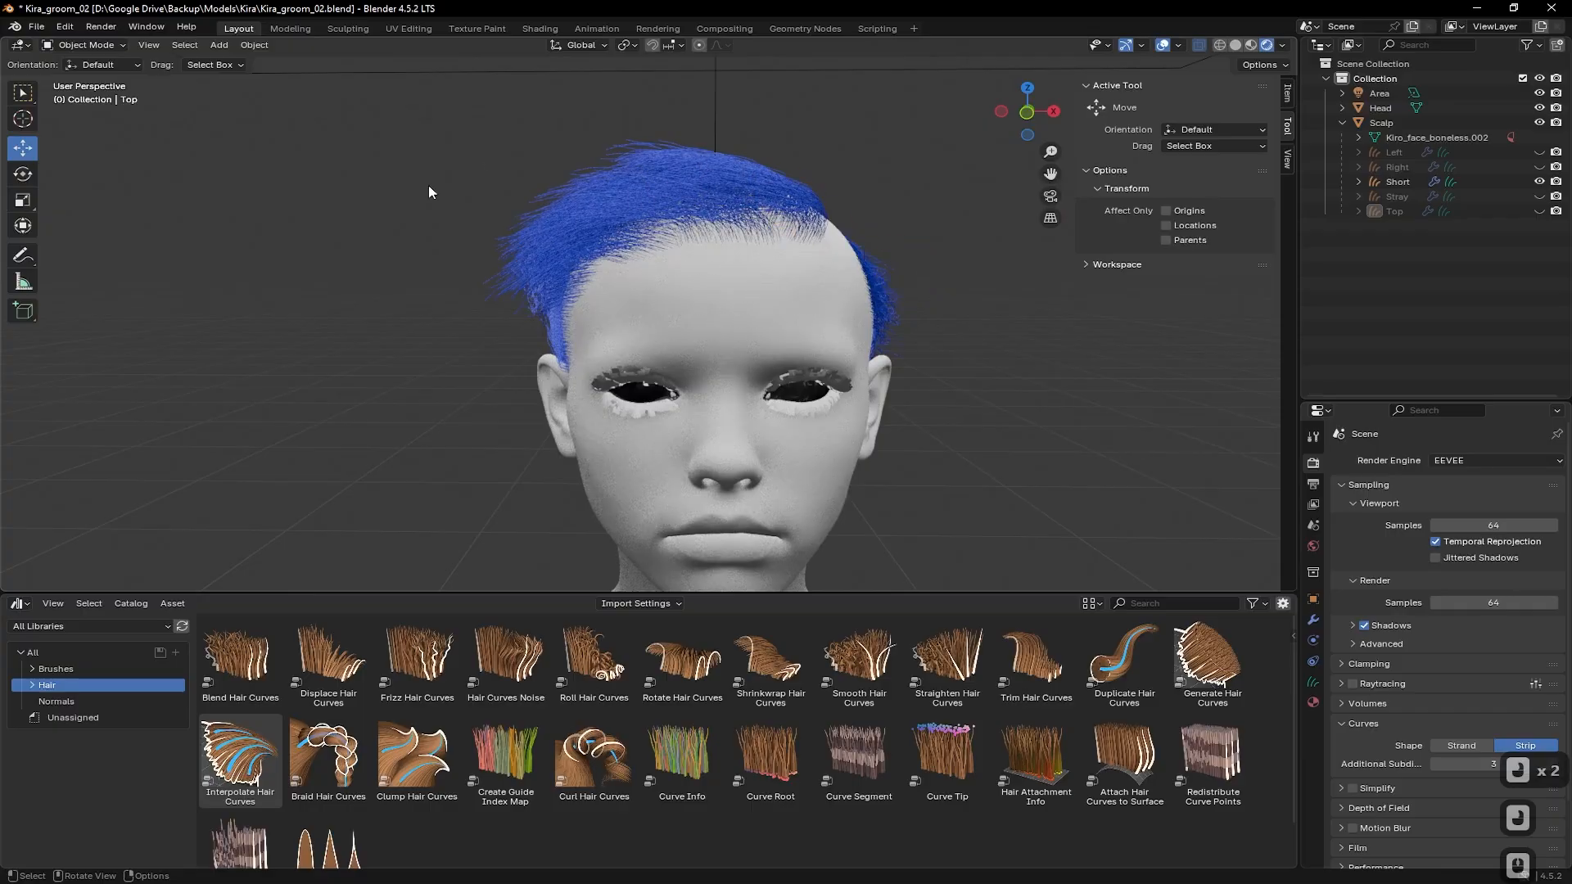
pyautogui.moveTo(810, 192); pyautogui.dragTo(986, 298, button='middle')
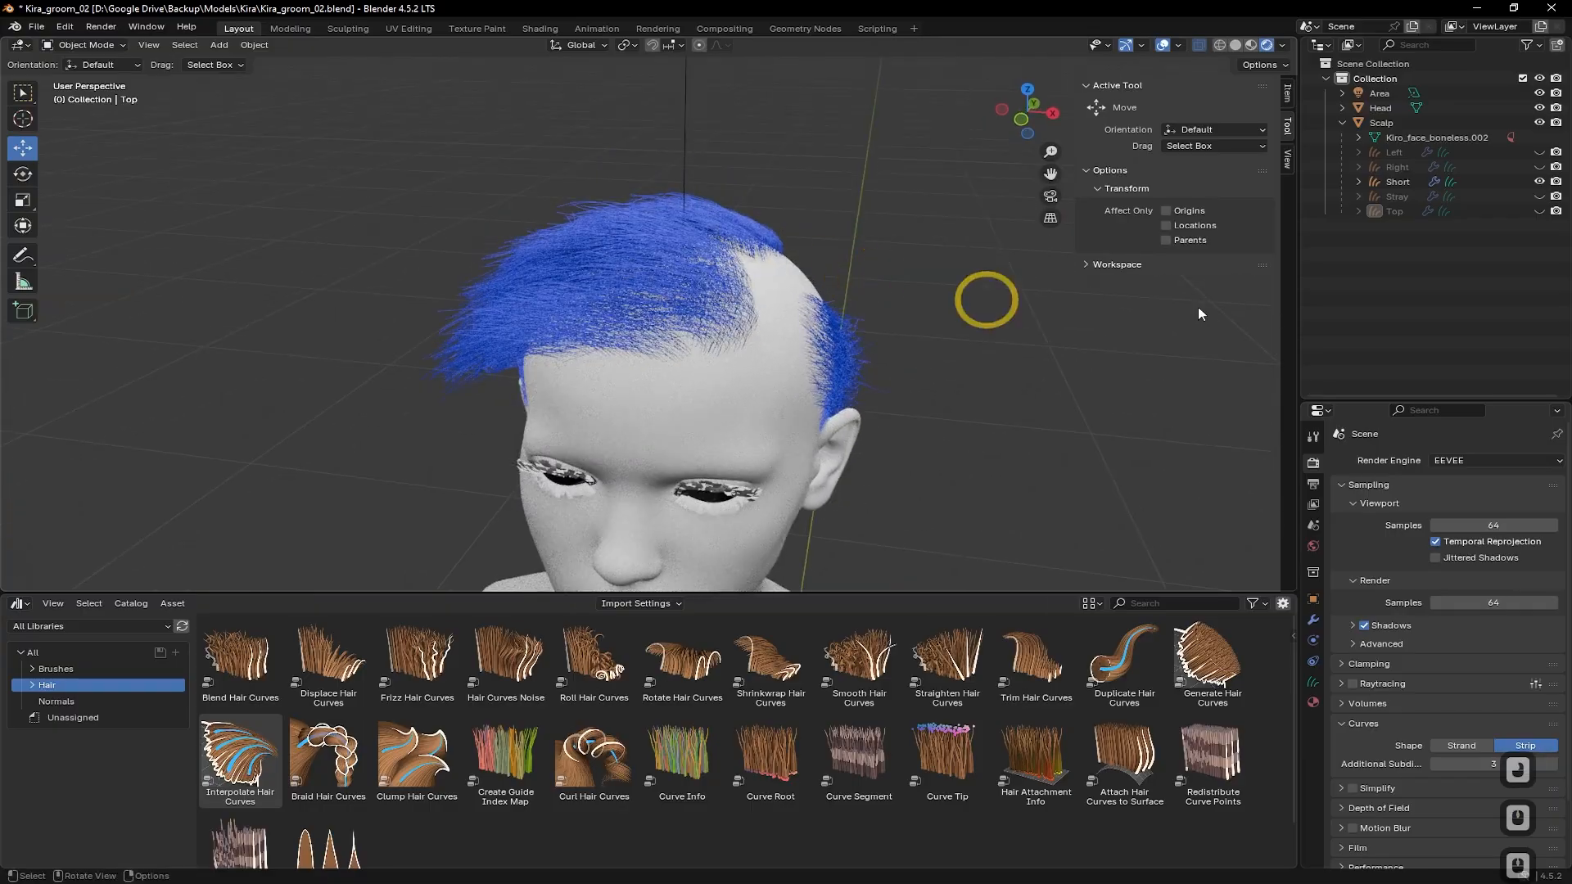
# Hide the Short hair and show only the Stray hair object to examine its loose strands
pyautogui.click(1540, 182)
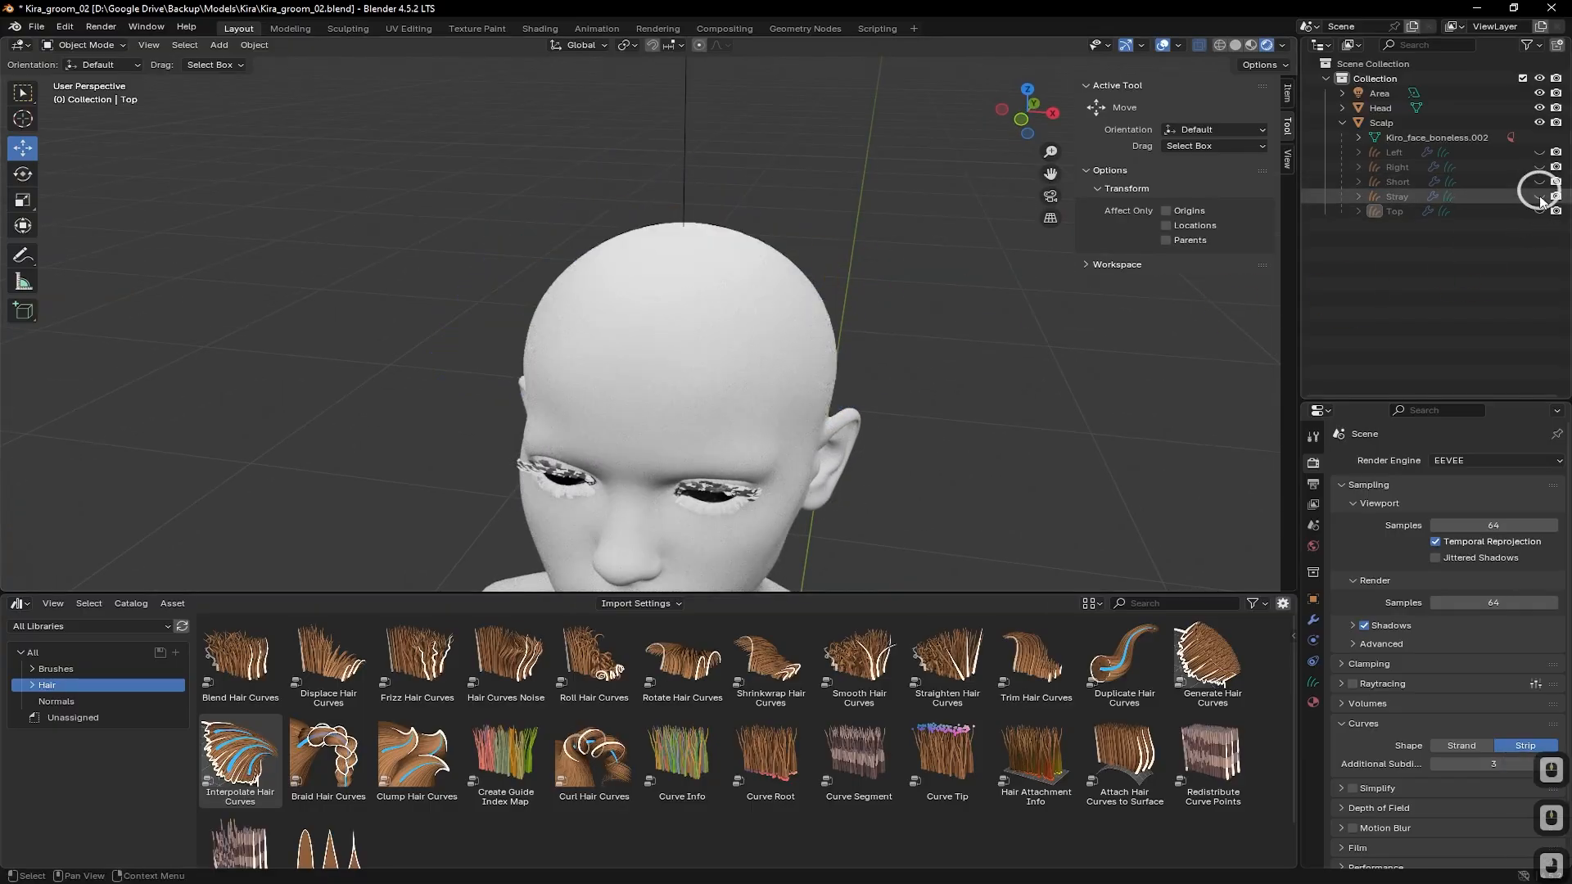
pyautogui.click(1540, 198)
pyautogui.moveTo(832, 337); pyautogui.dragTo(934, 356, button='middle')
# Show the Top, Short, Right and Left hair objects again and examine the complete groom from several sides
pyautogui.click(1540, 181)
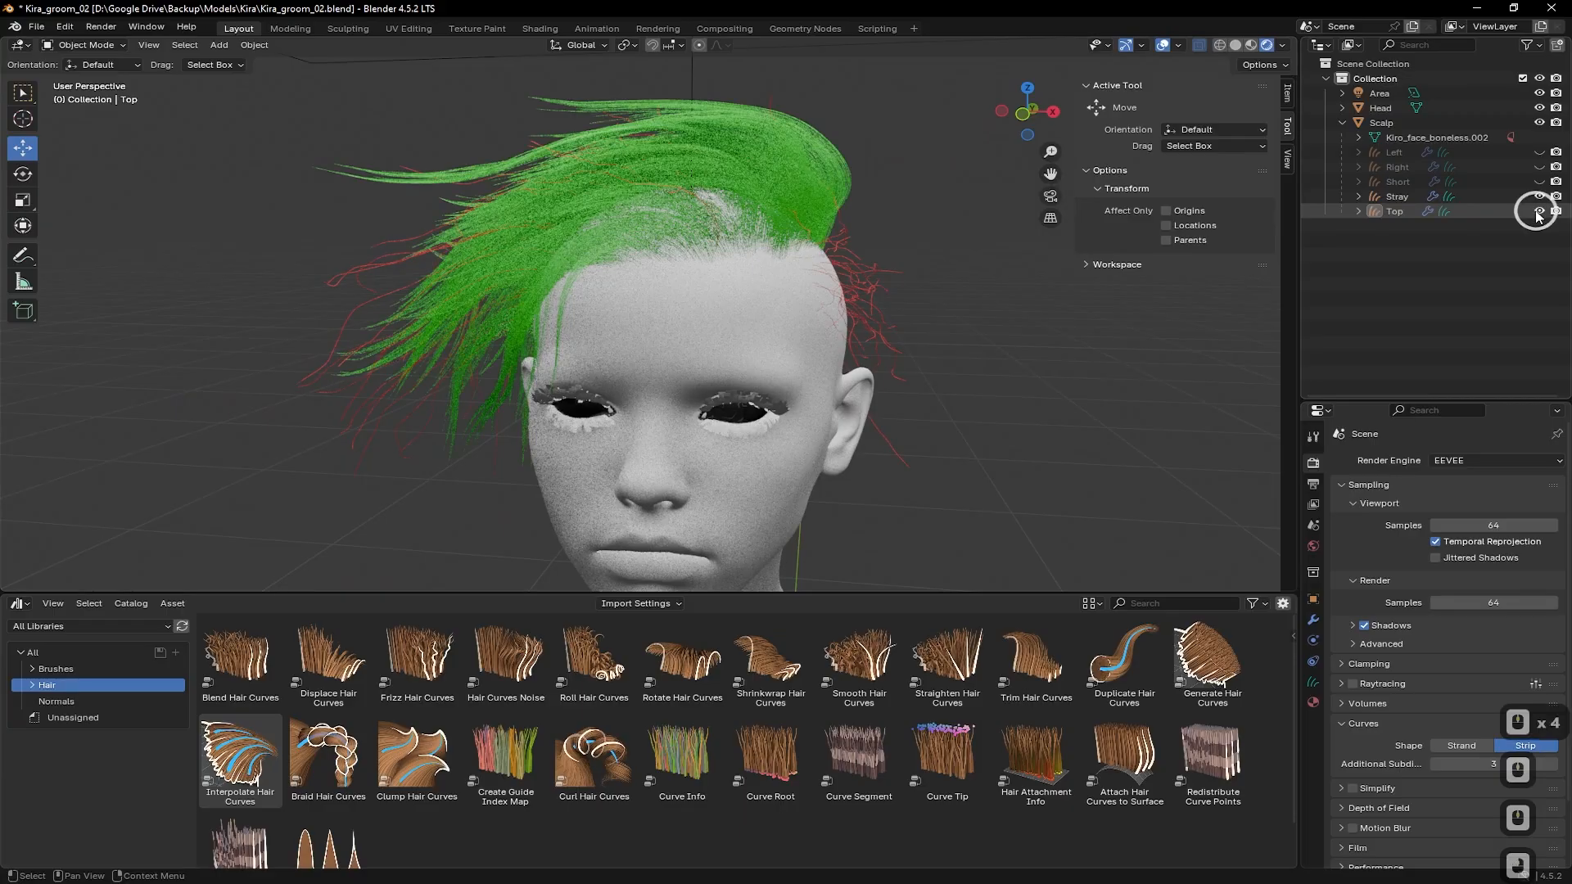
pyautogui.click(1541, 182)
pyautogui.click(1541, 167)
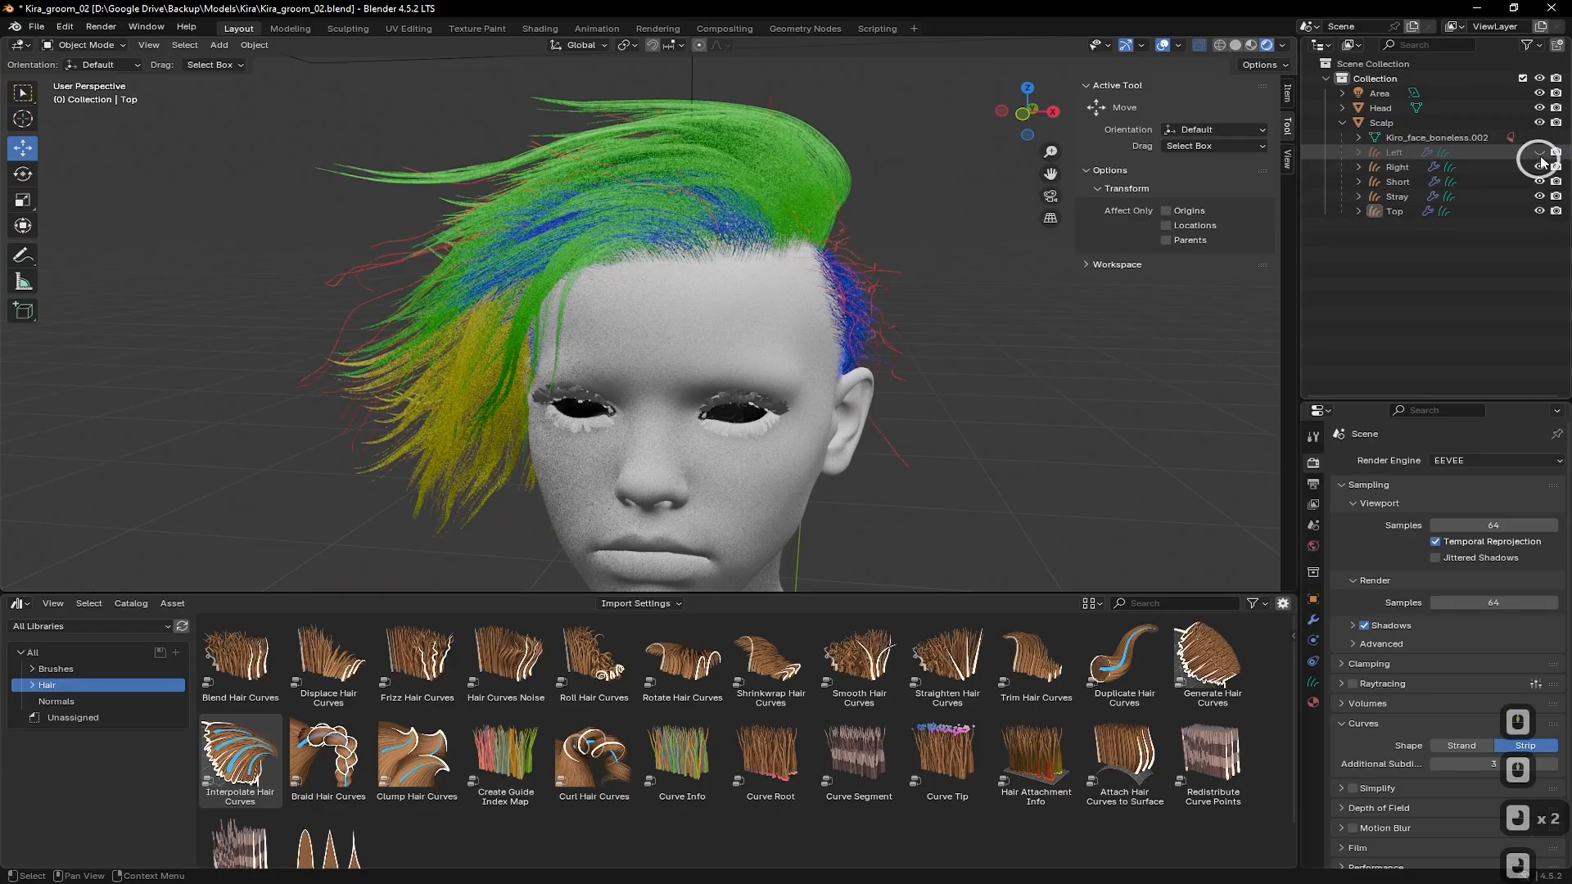
pyautogui.click(1540, 152)
pyautogui.moveTo(1056, 299); pyautogui.dragTo(712, 186, button='middle')
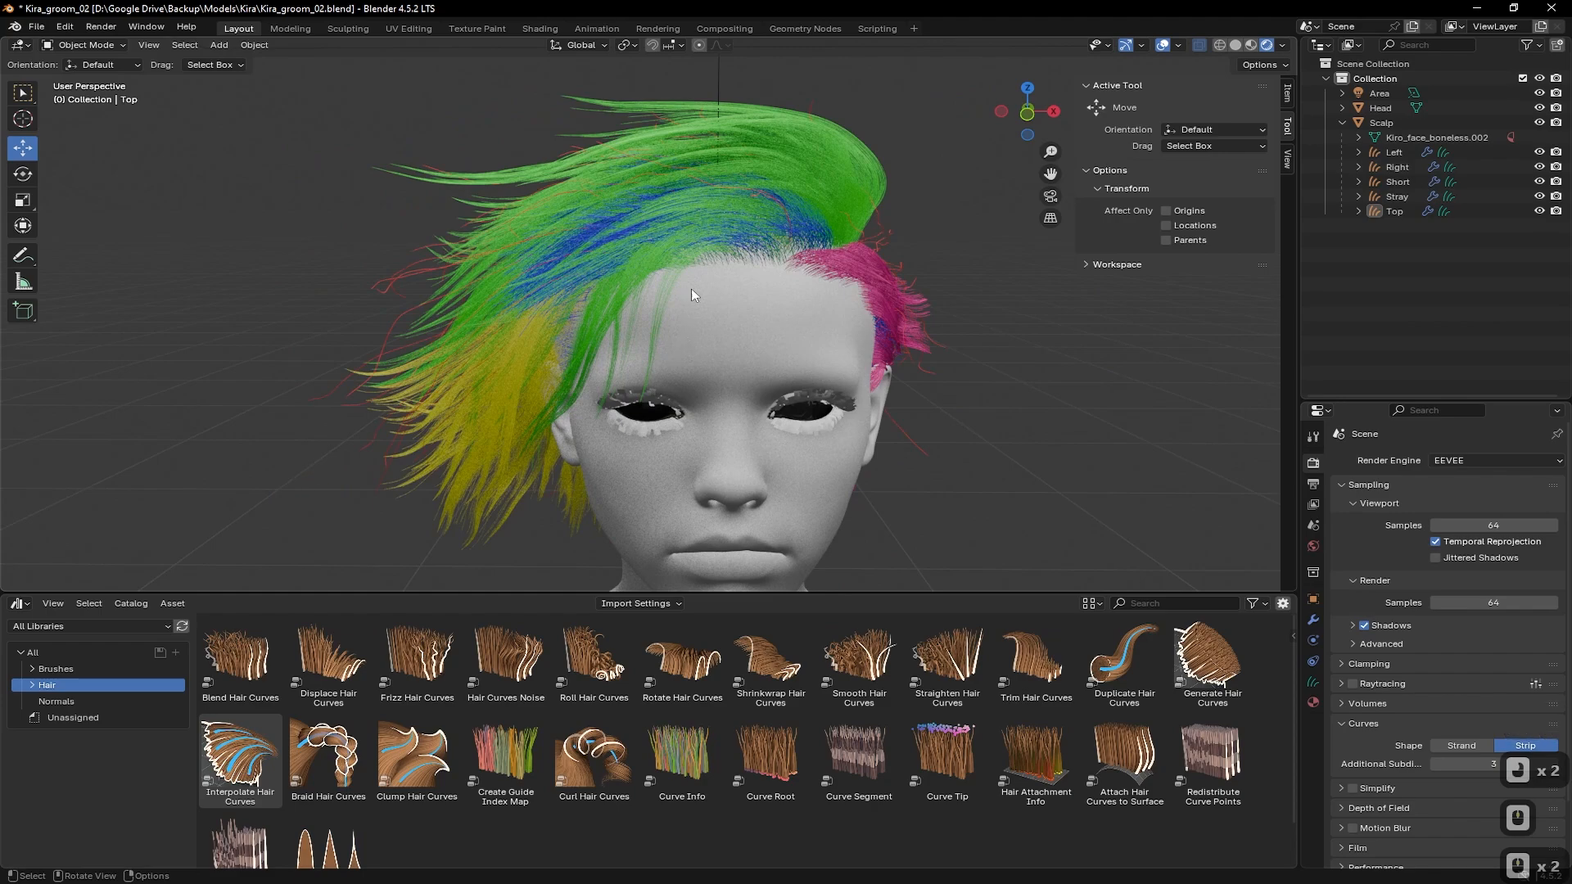
pyautogui.moveTo(586, 318); pyautogui.dragTo(754, 231, button='middle')
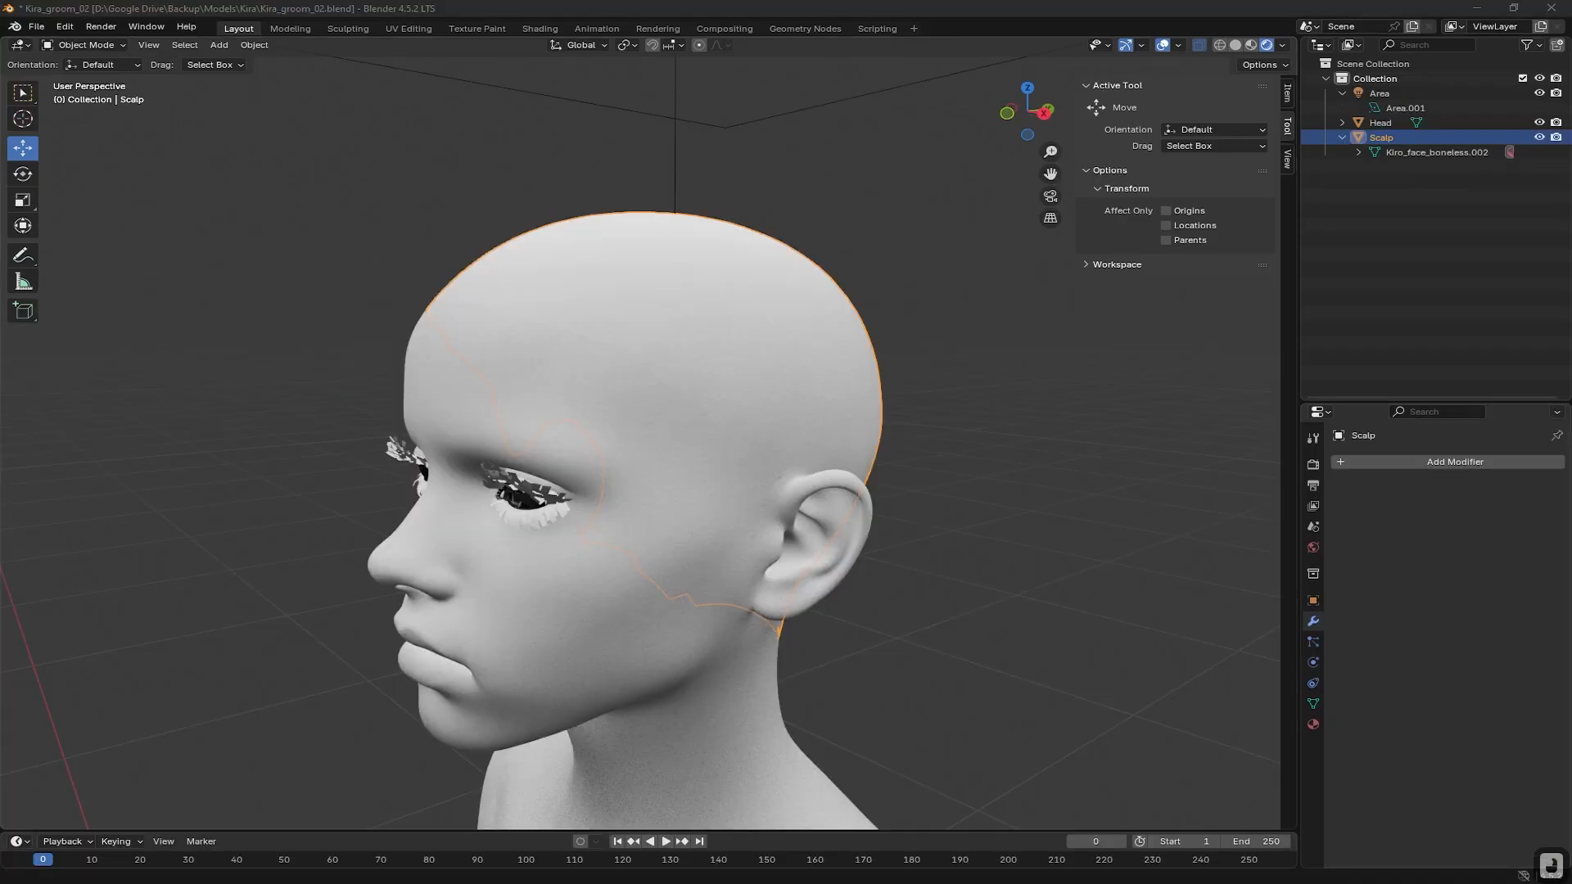
# Add an Empty Hair curves object to the selected scalp mesh
pyautogui.moveTo(529, 379); pyautogui.dragTo(529, 381, button='middle')
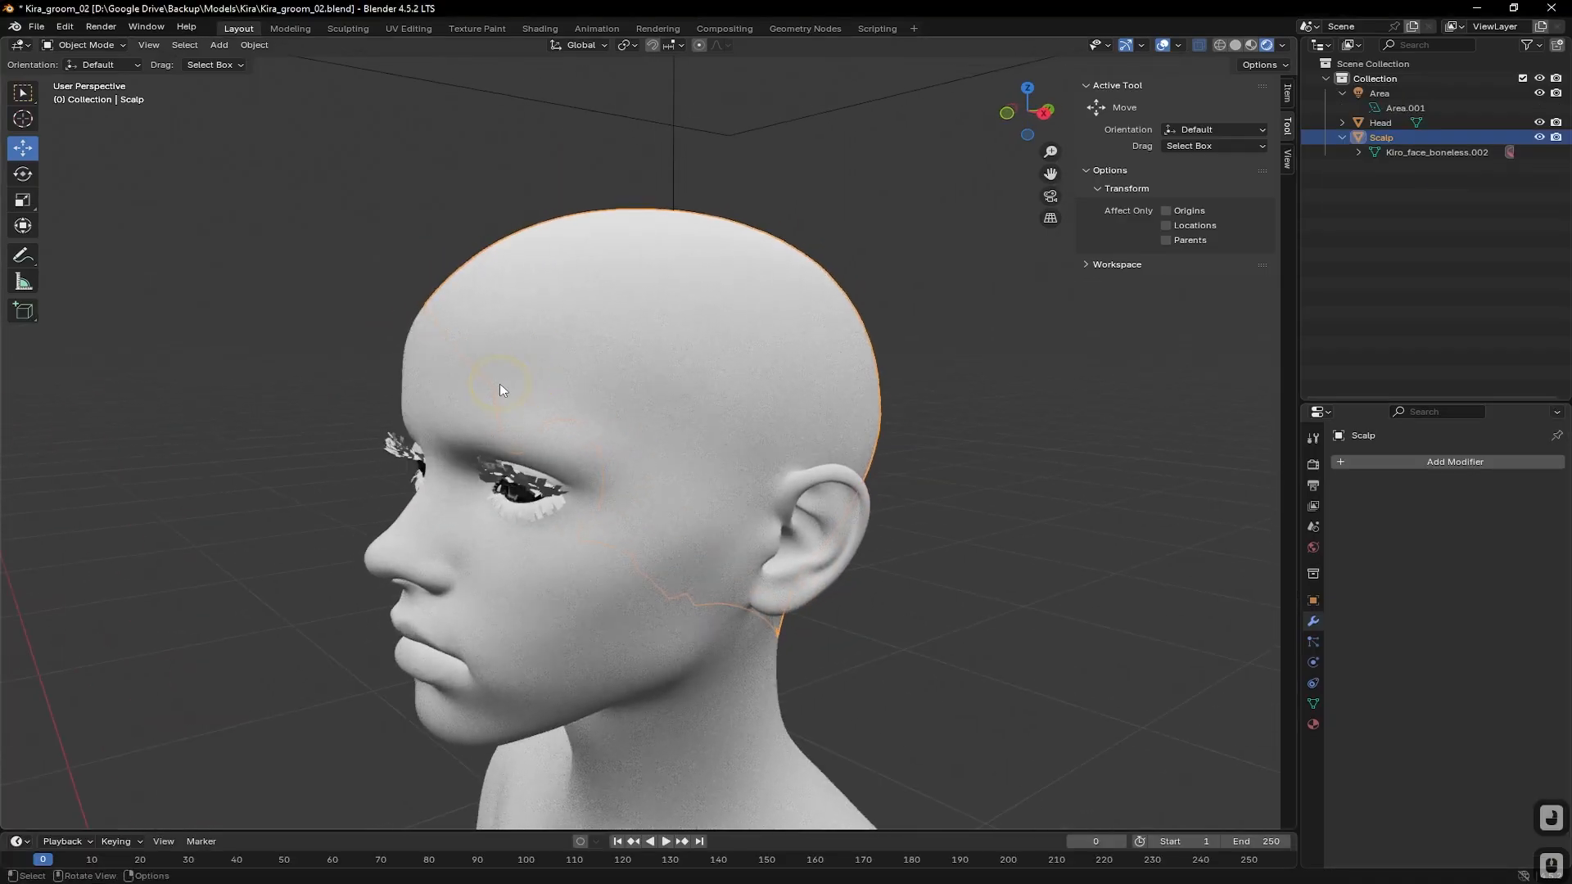
pyautogui.press('capslock')
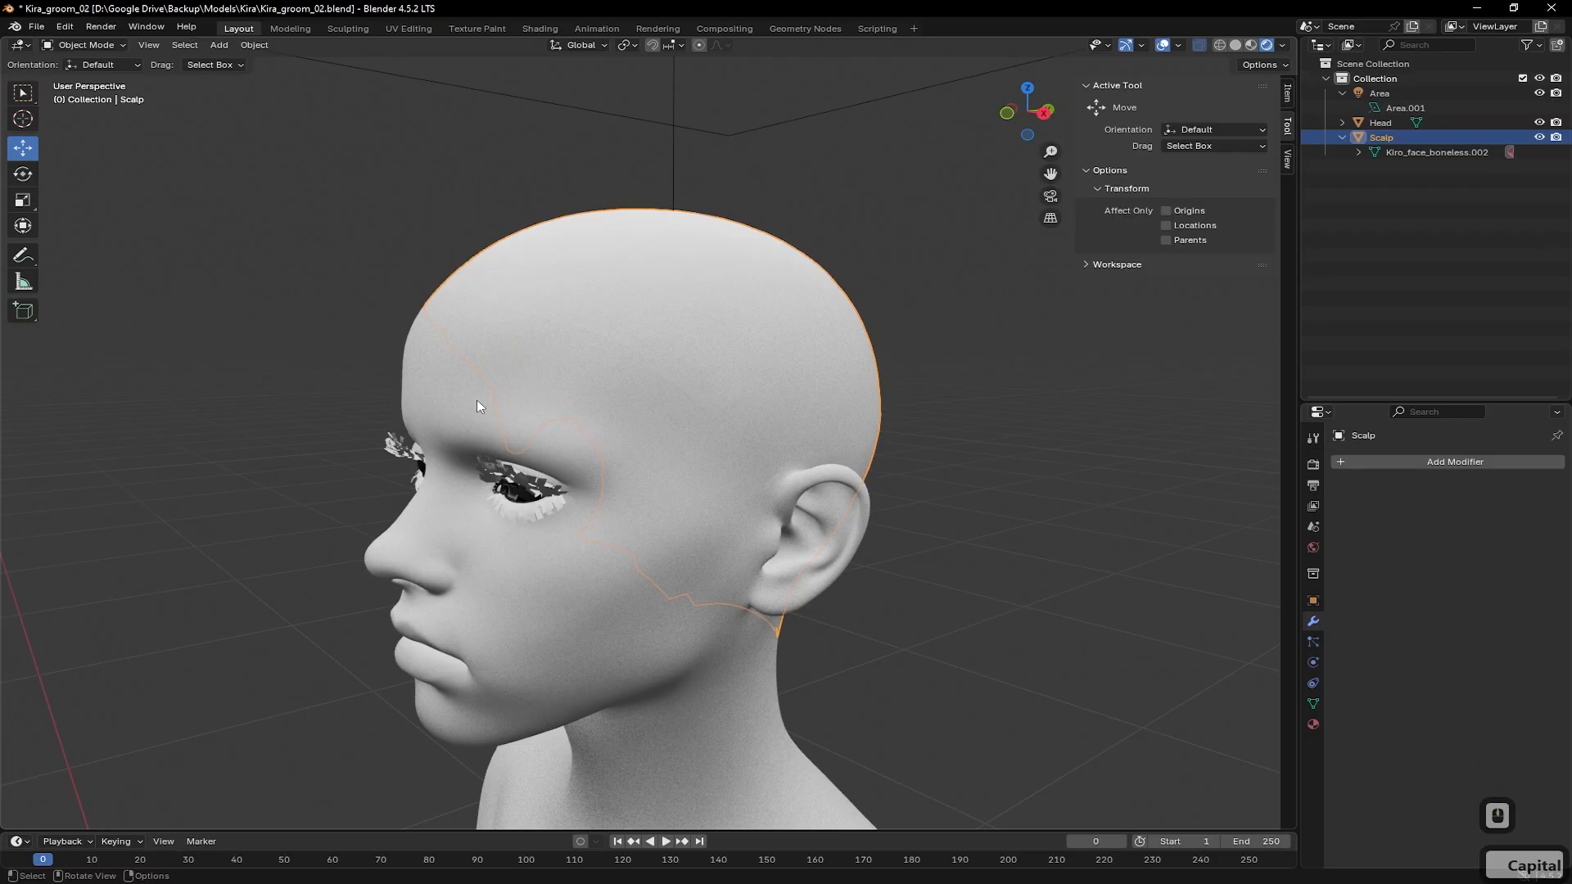
pyautogui.hotkey('shift', 'a')
pyautogui.moveTo(473, 408)
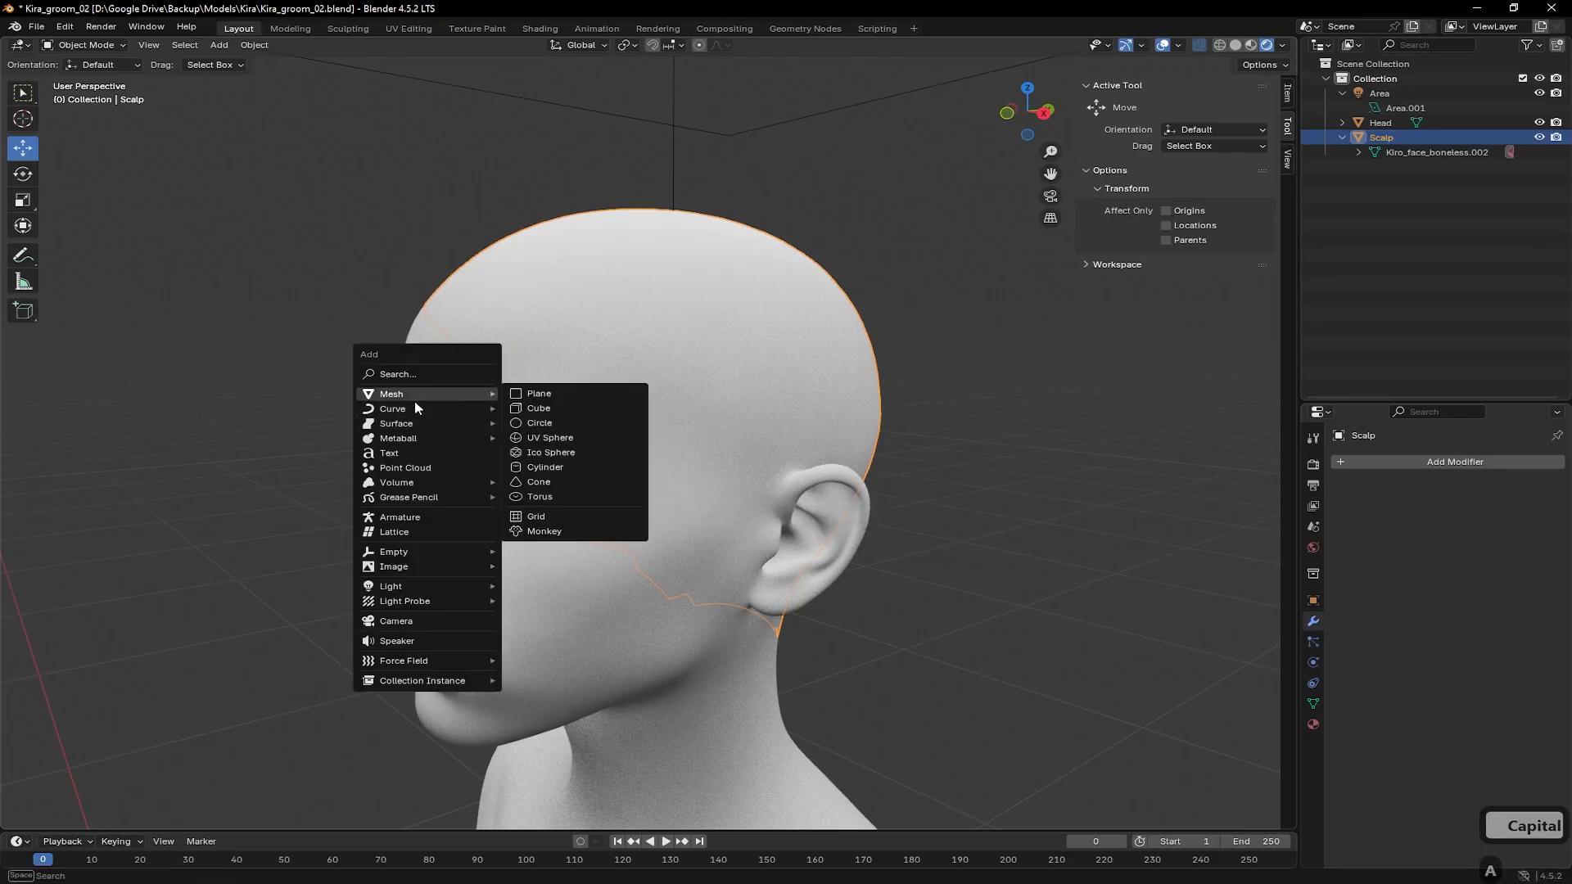
pyautogui.moveTo(419, 407)
pyautogui.click(547, 493)
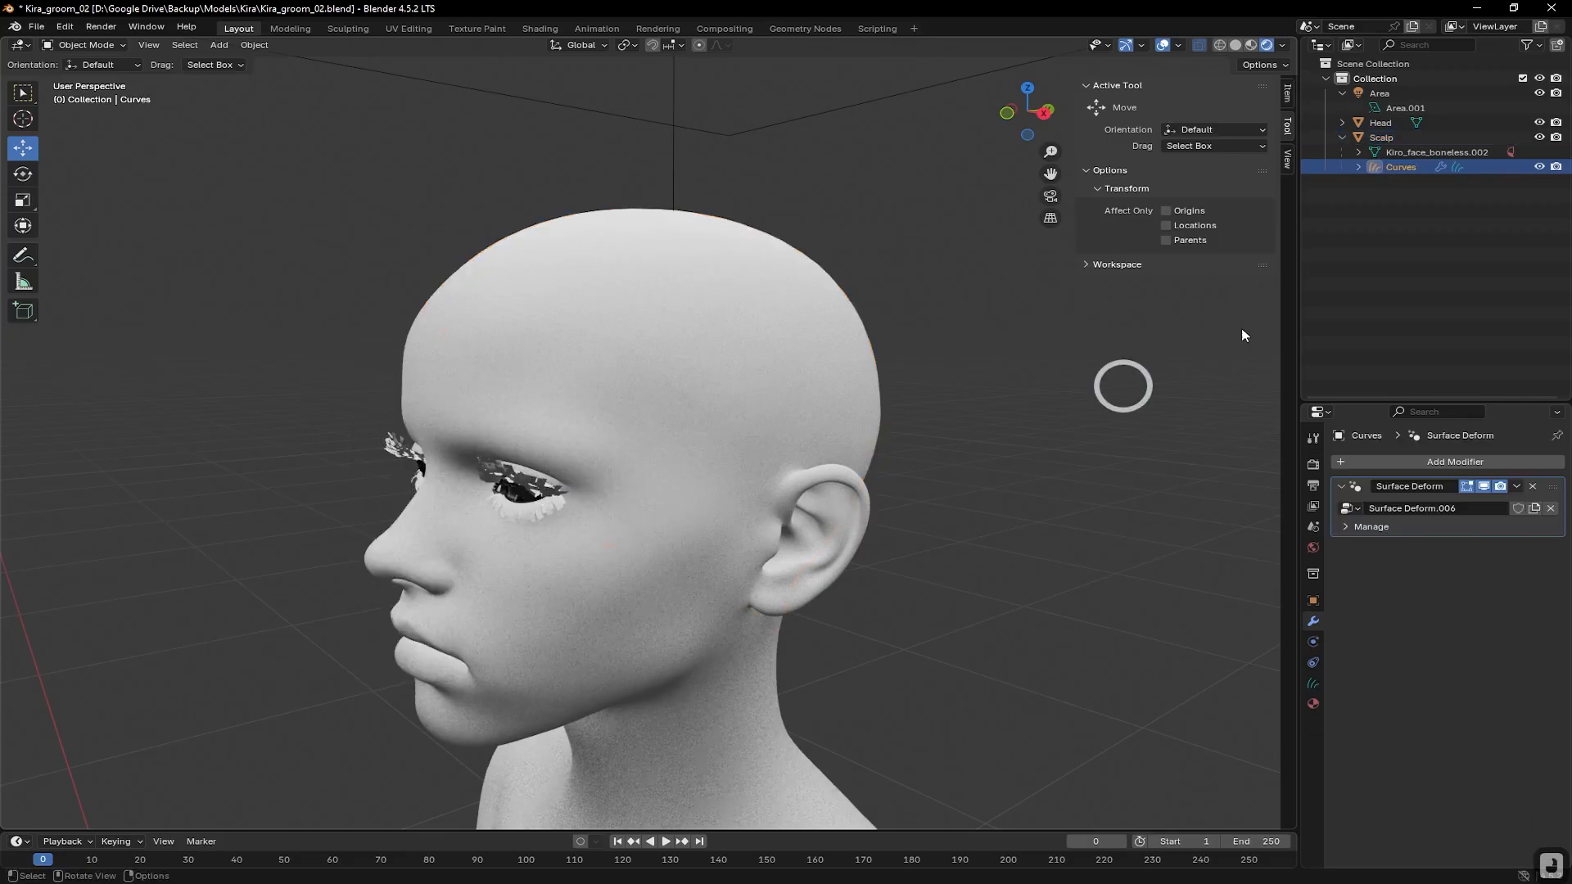
# Rename the new hair curves object under the scalp to "right" and bring the right side of the head into view
pyautogui.click(1404, 168)
pyautogui.doubleClick(1402, 166)
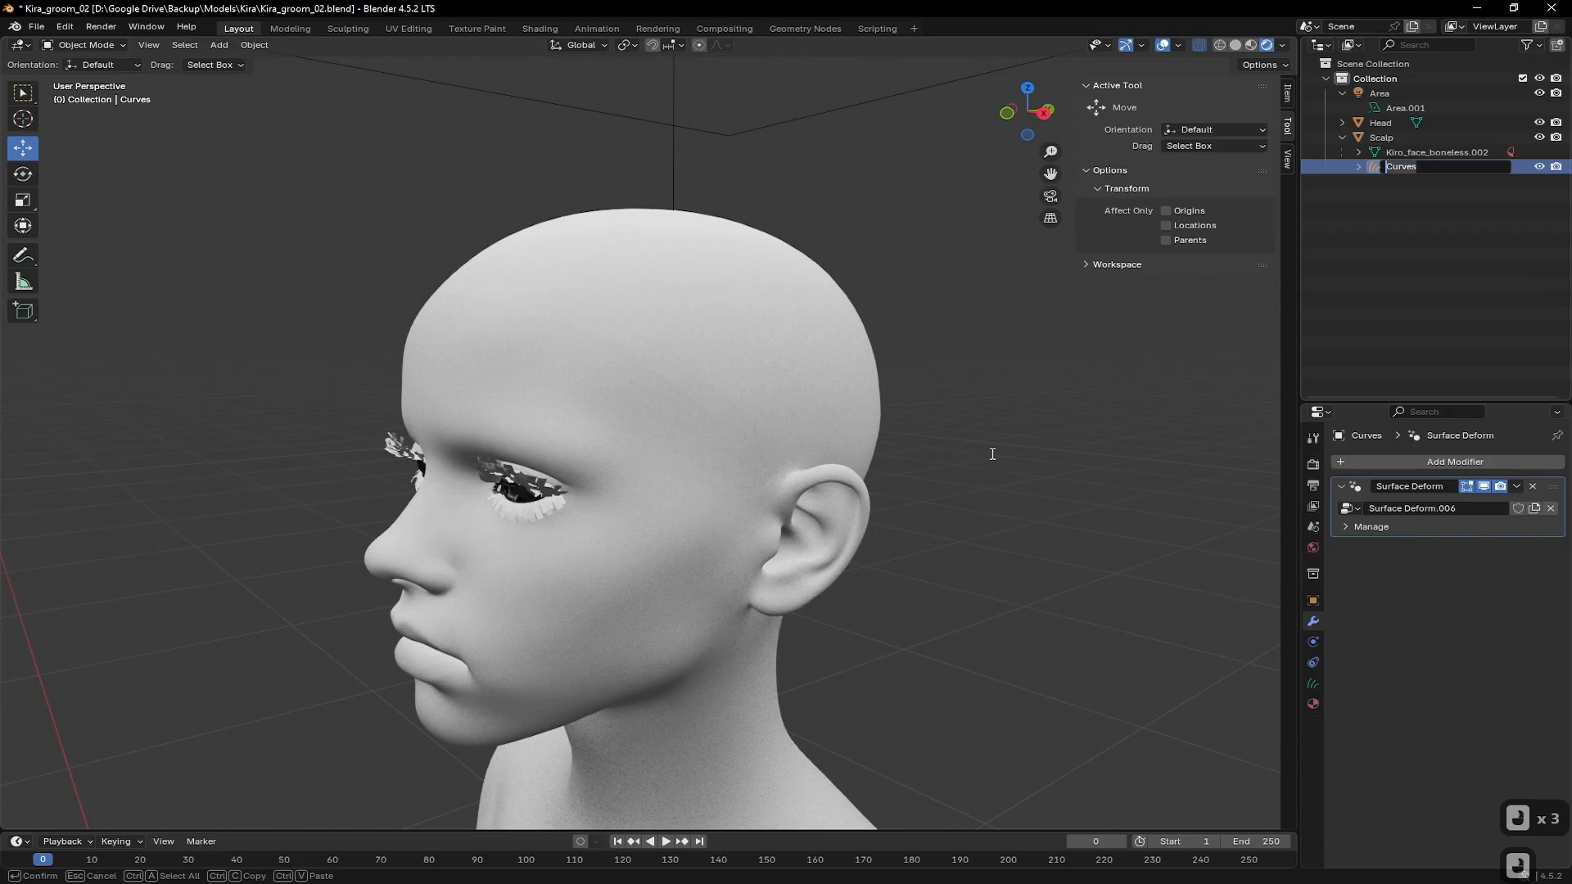
pyautogui.write('right')
pyautogui.press('Return')
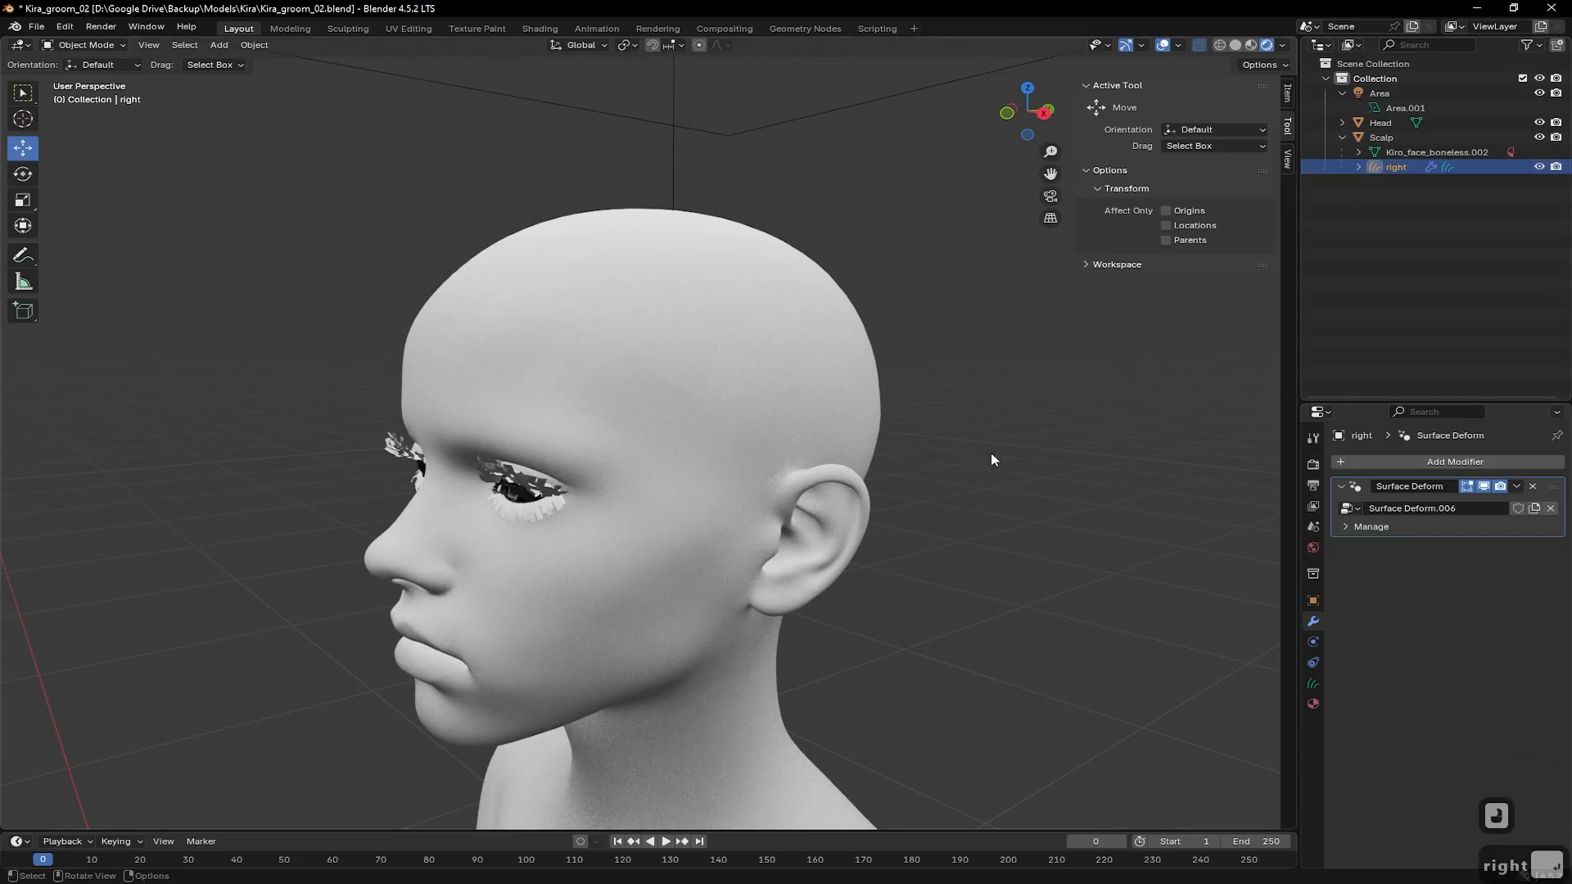
pyautogui.moveTo(576, 413); pyautogui.dragTo(864, 324, button='middle')
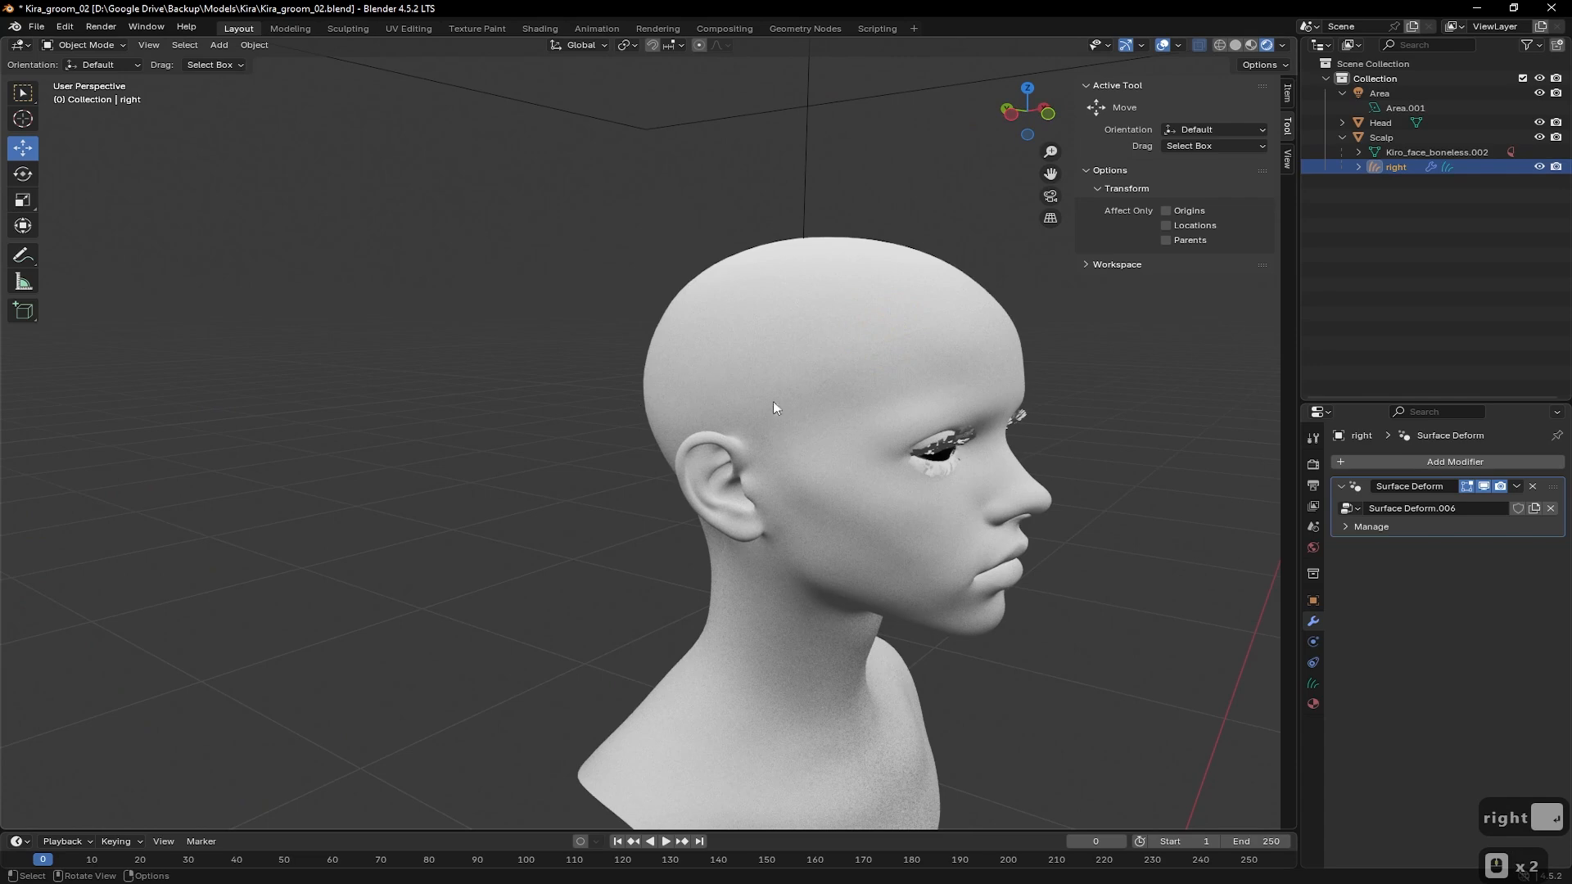
pyautogui.moveTo(816, 359); pyautogui.dragTo(762, 389, button='middle')
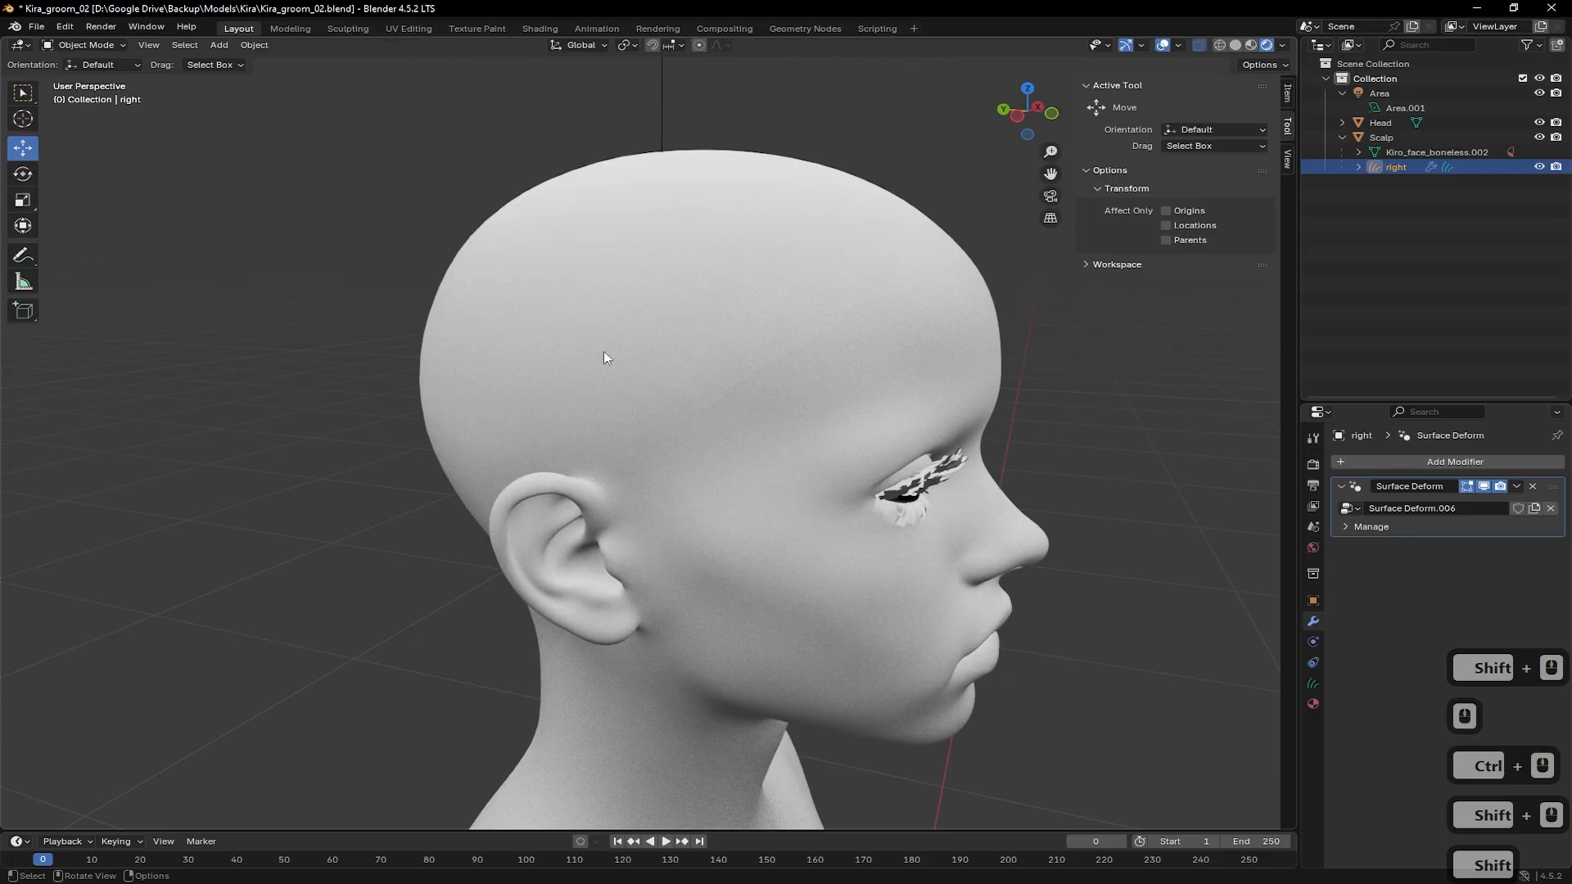
# Switch the "right" hair curves object to Sculpt Mode and activate the Add brush with a 103 px radius
pyautogui.click(79, 44)
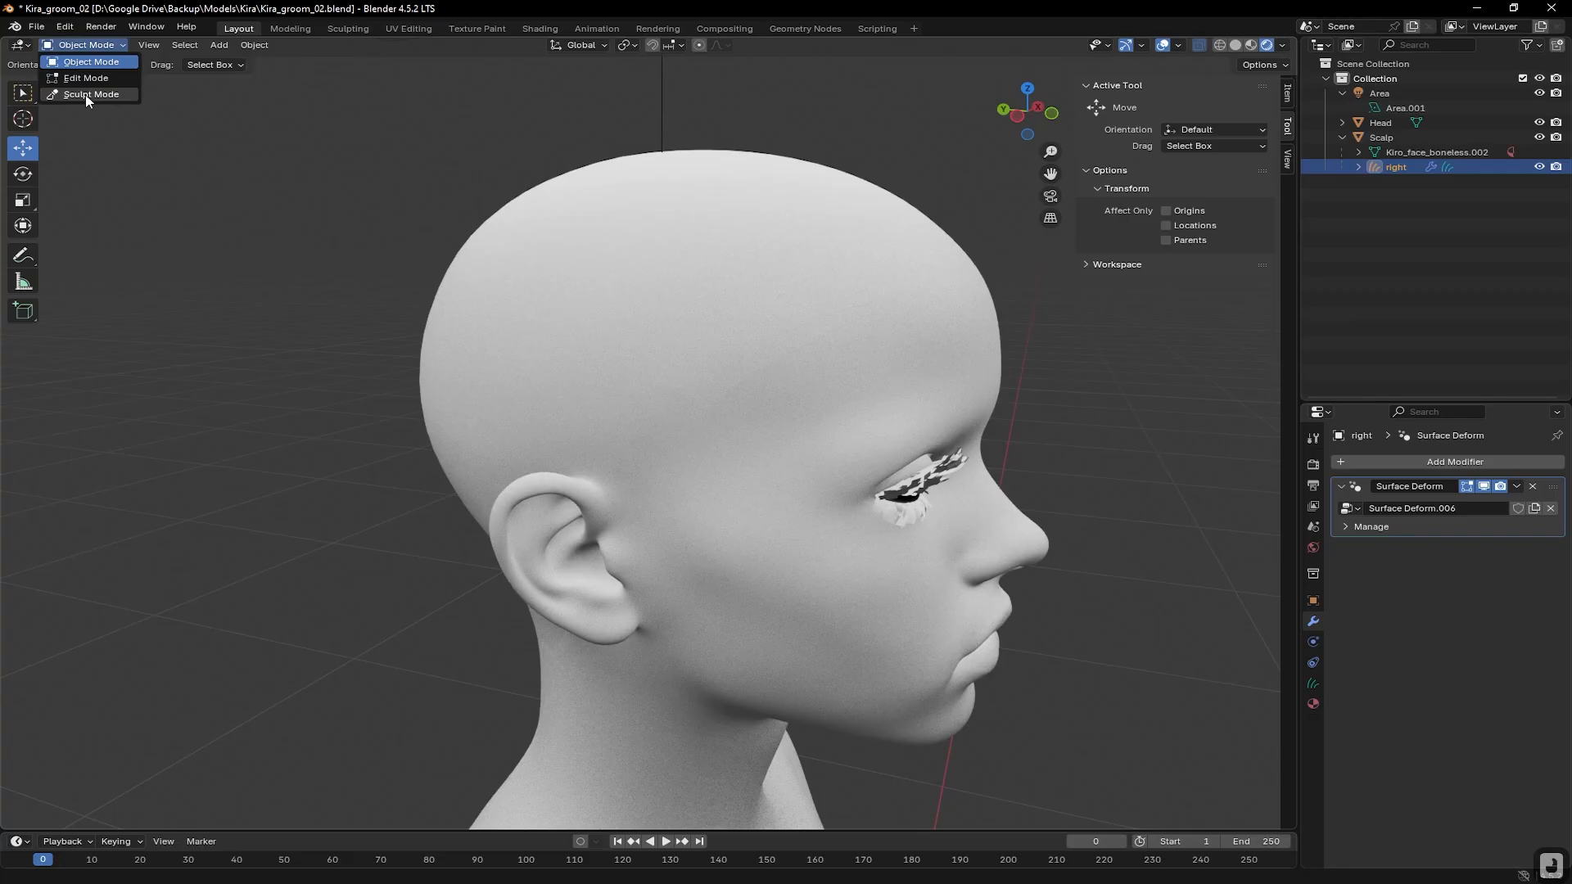
pyautogui.click(1404, 166)
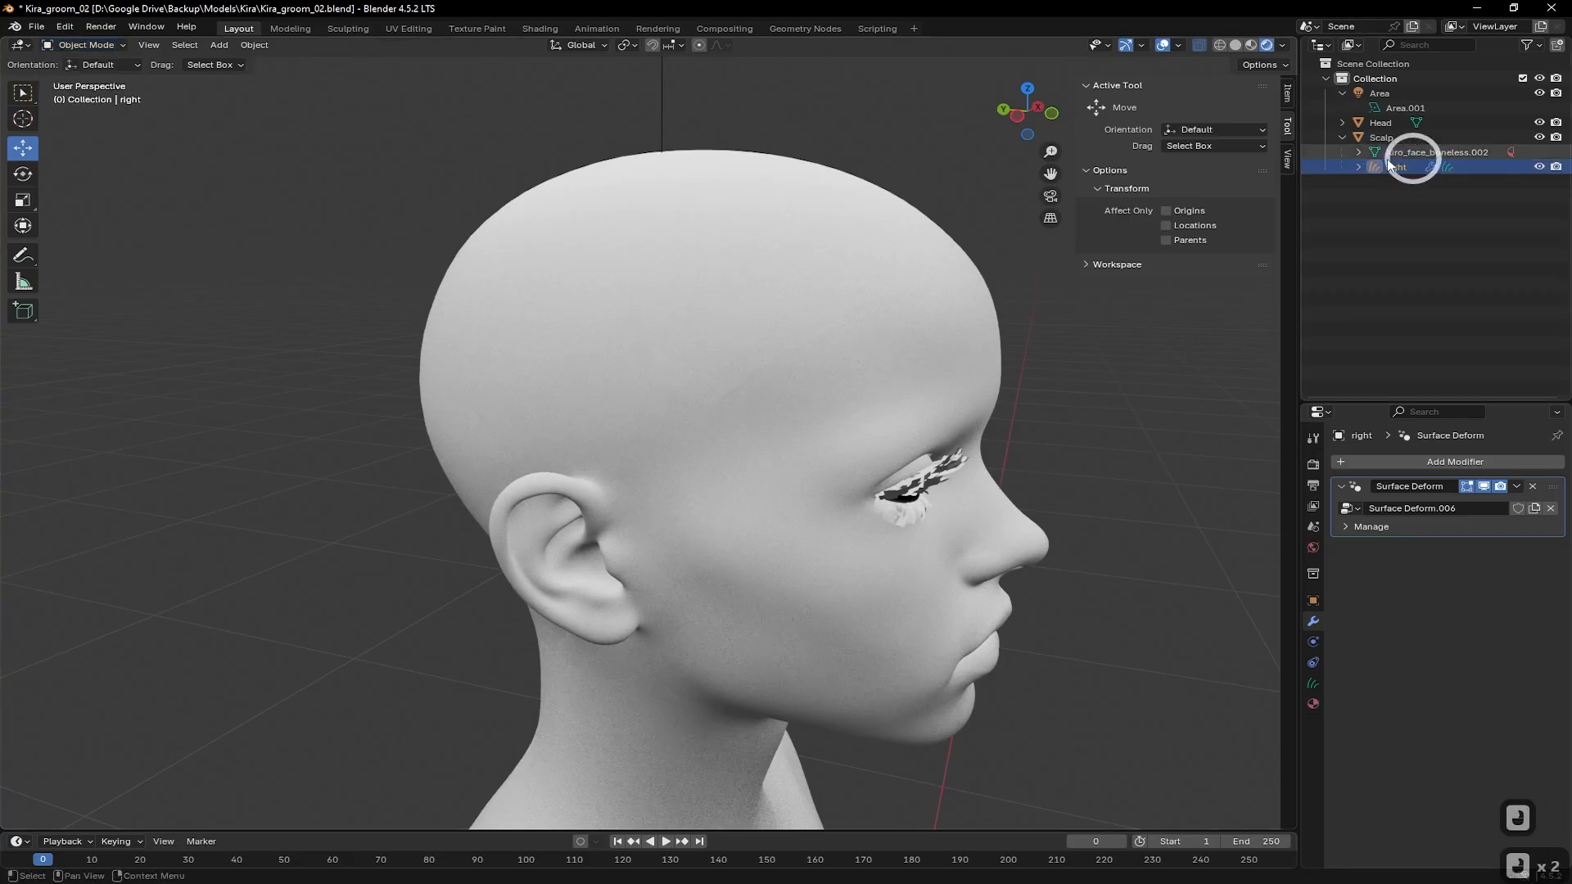
pyautogui.click(74, 45)
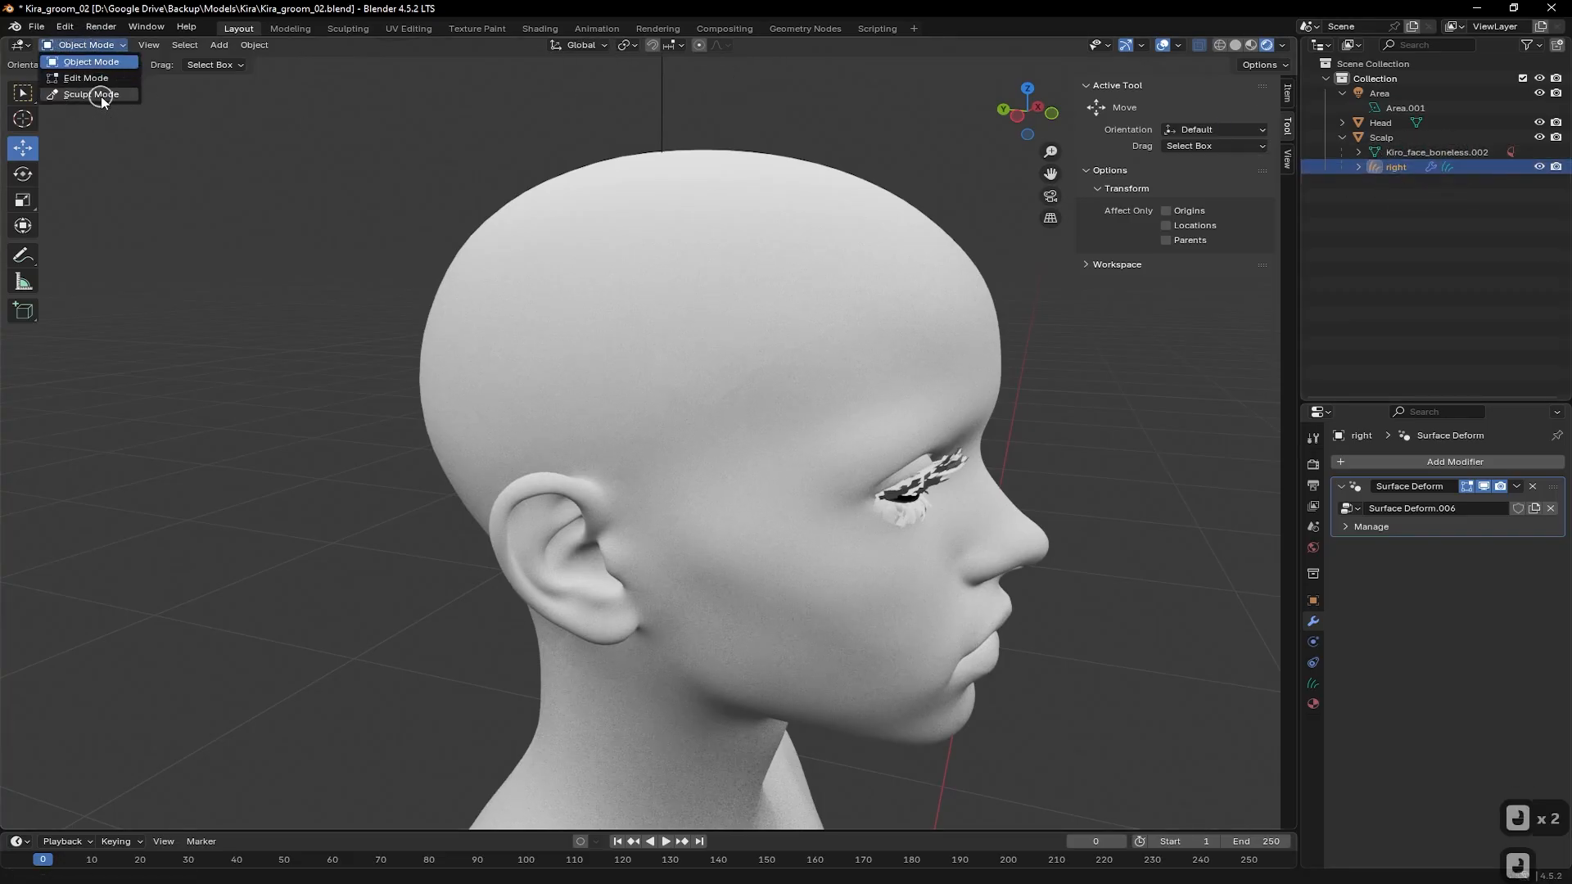
pyautogui.click(99, 91)
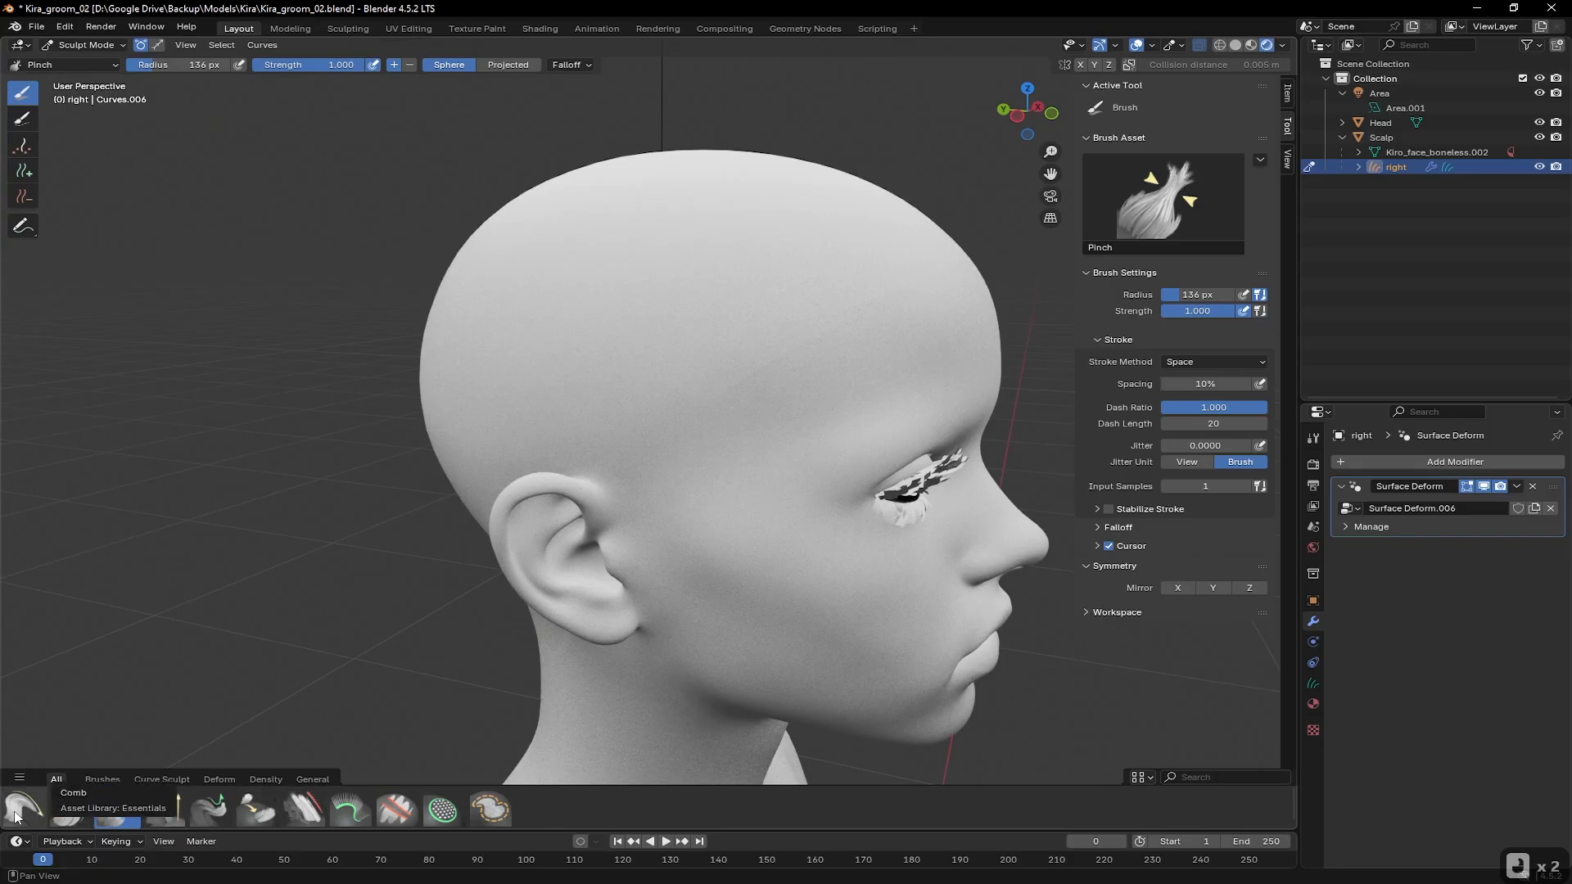
pyautogui.click(24, 172)
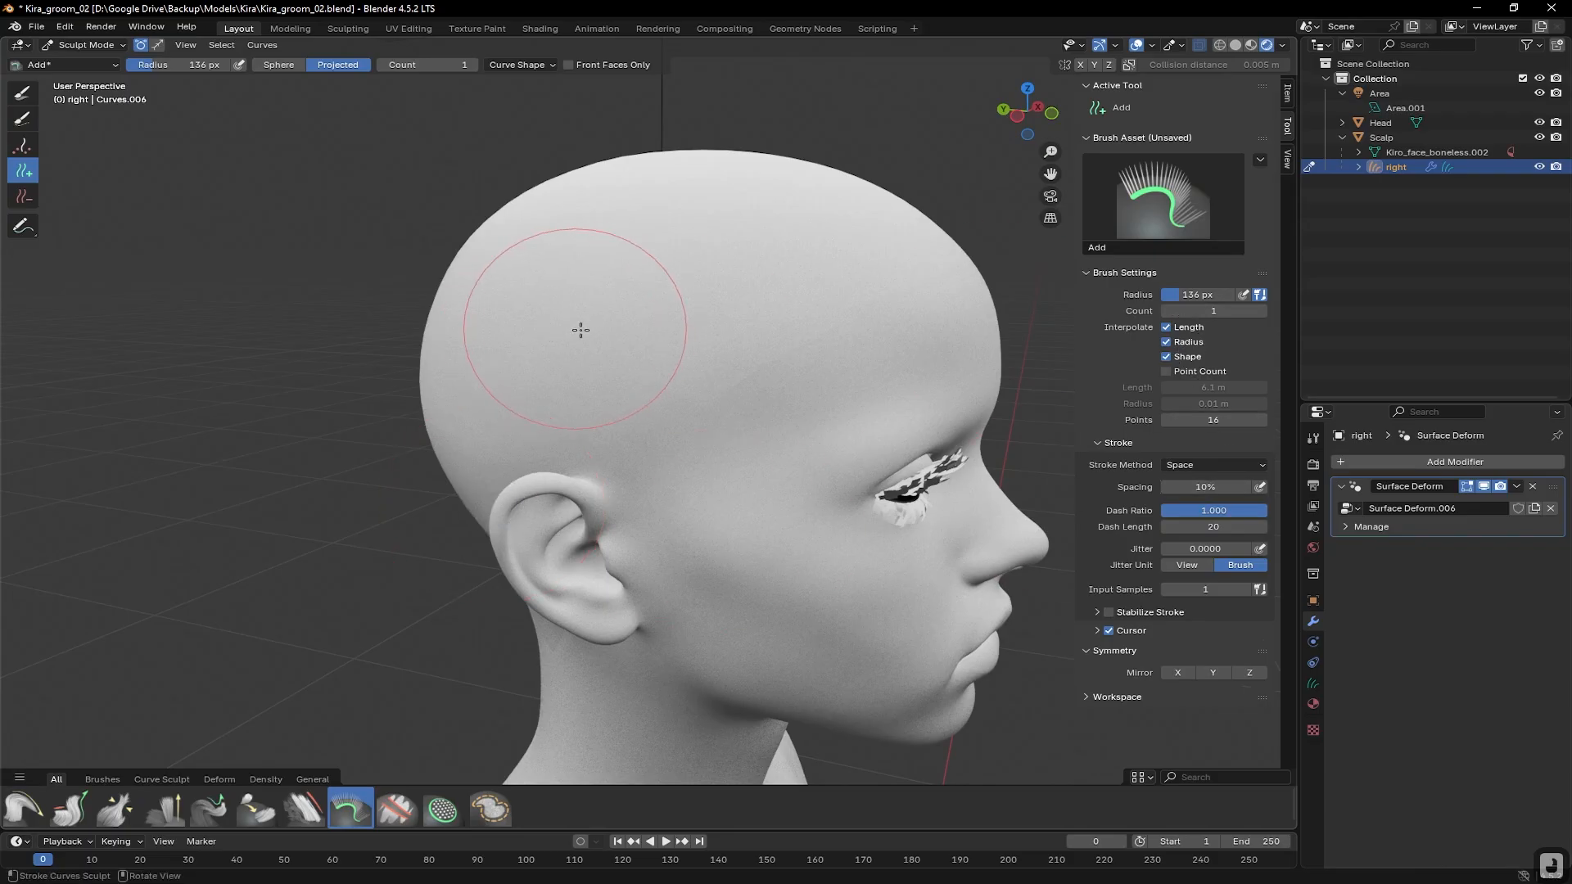
pyautogui.moveTo(1182, 300); pyautogui.dragTo(1151, 300)
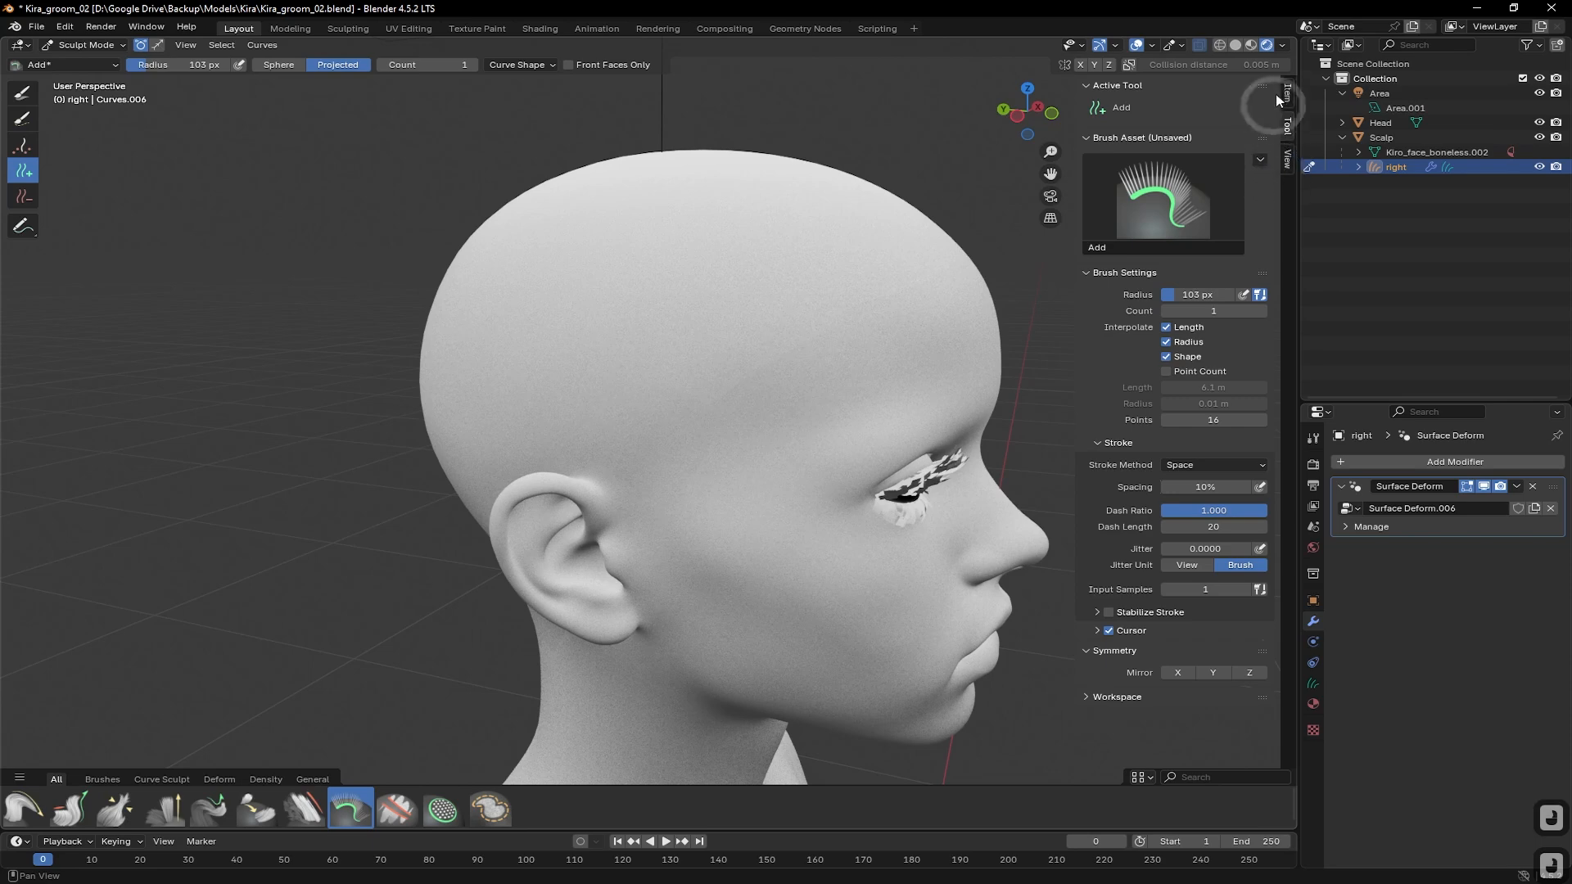
# Place the first hair strands on the scalp just above the ear with the Add brush
pyautogui.press('n')
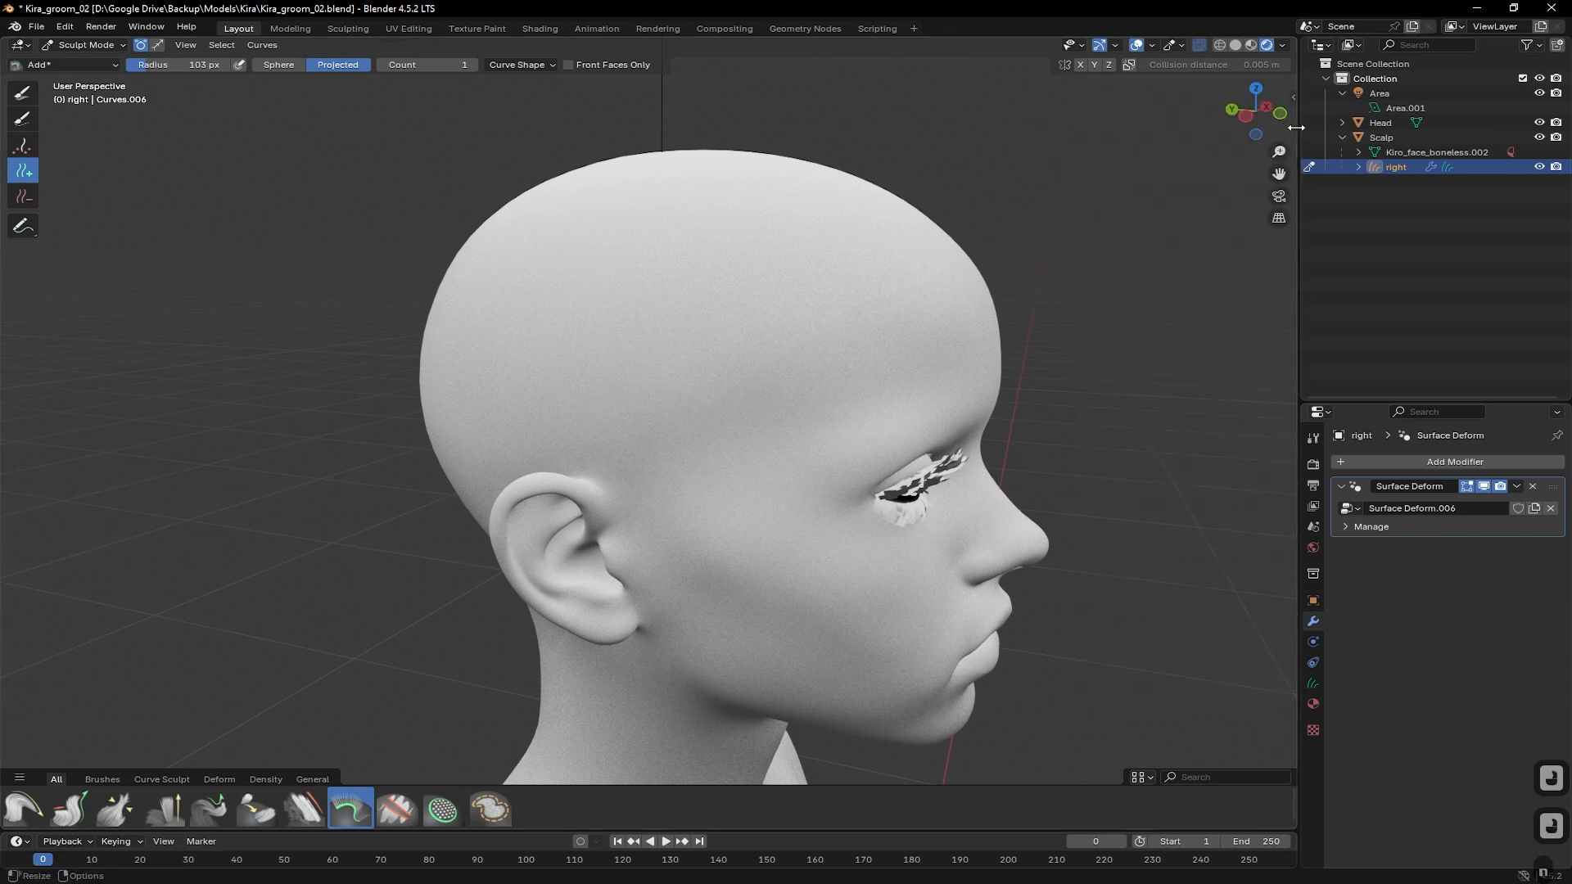
pyautogui.click(1294, 99)
pyautogui.click(1288, 99)
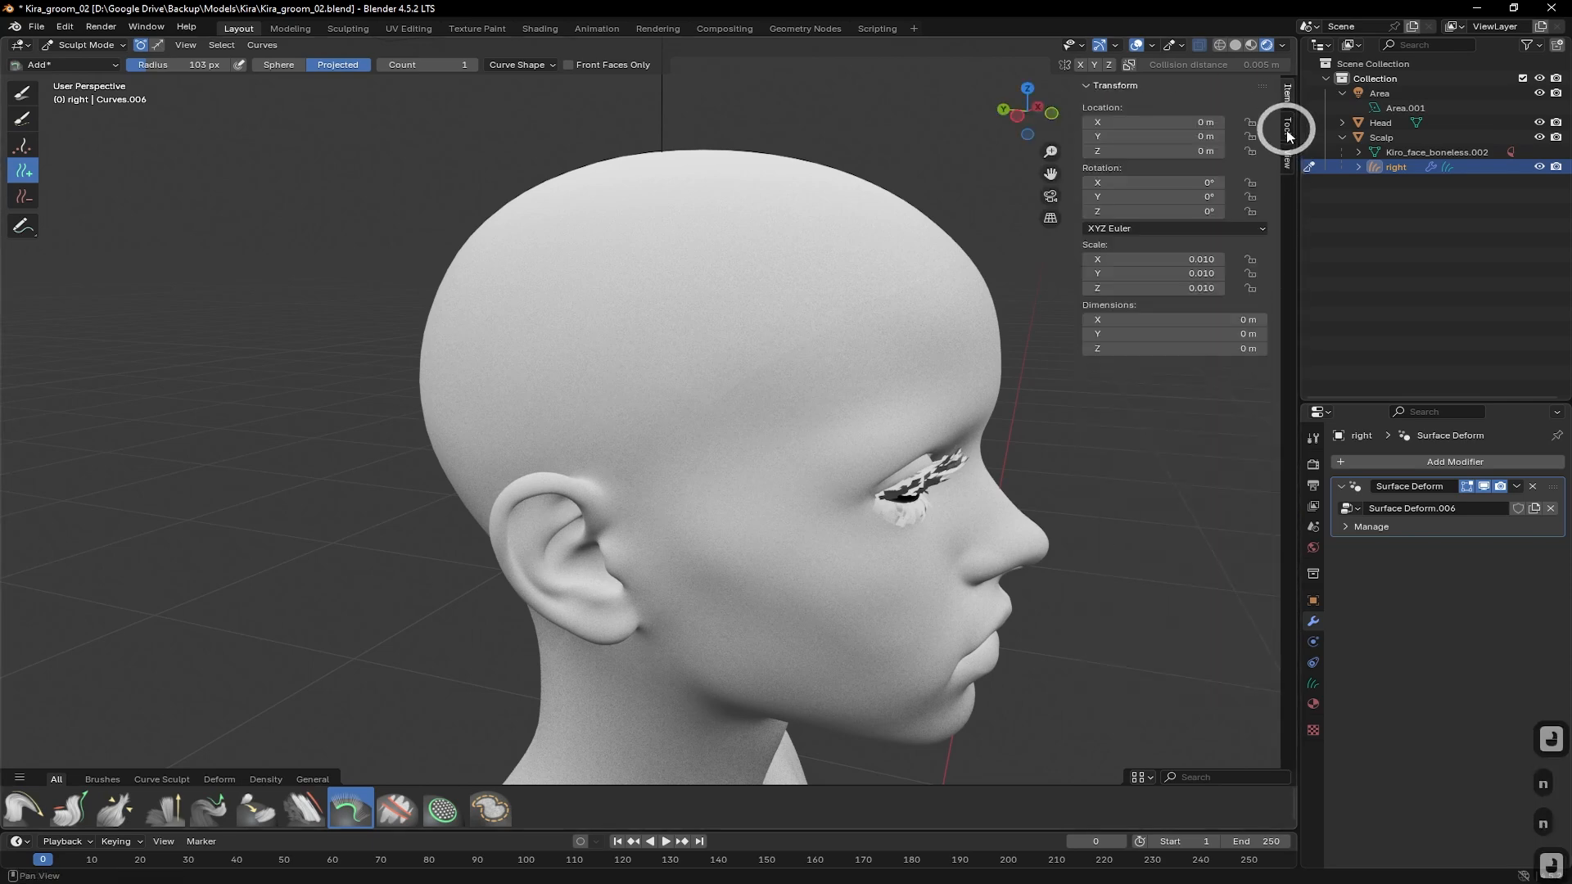
pyautogui.click(1288, 127)
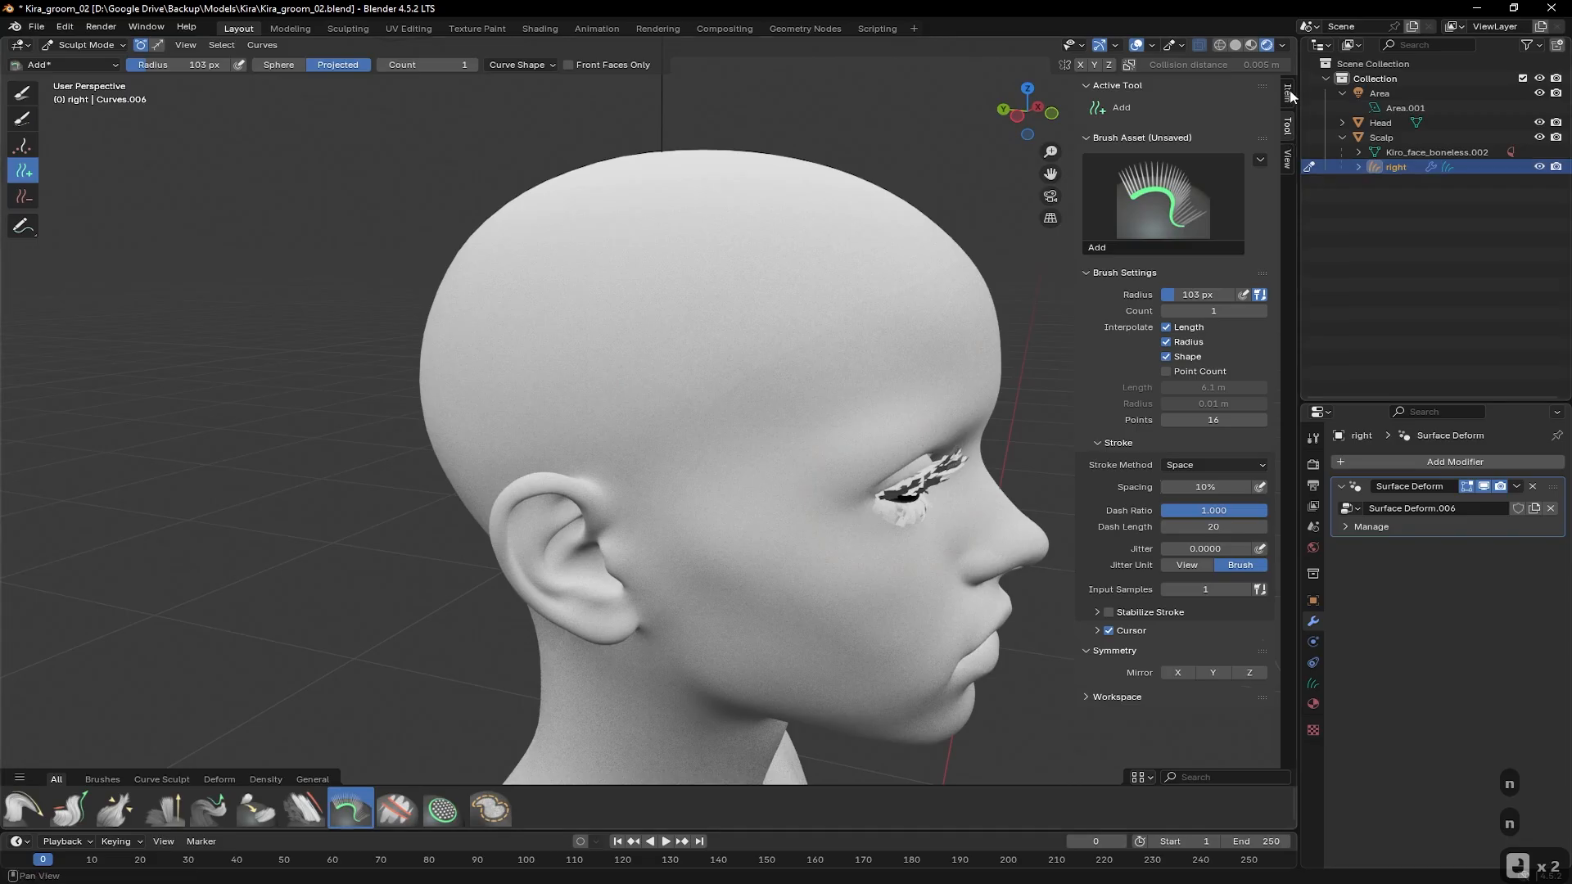
pyautogui.press('n')
pyautogui.moveTo(585, 420)
pyautogui.mouseDown()
pyautogui.moveTo(635, 384)
pyautogui.moveTo(680, 395)
pyautogui.mouseUp()
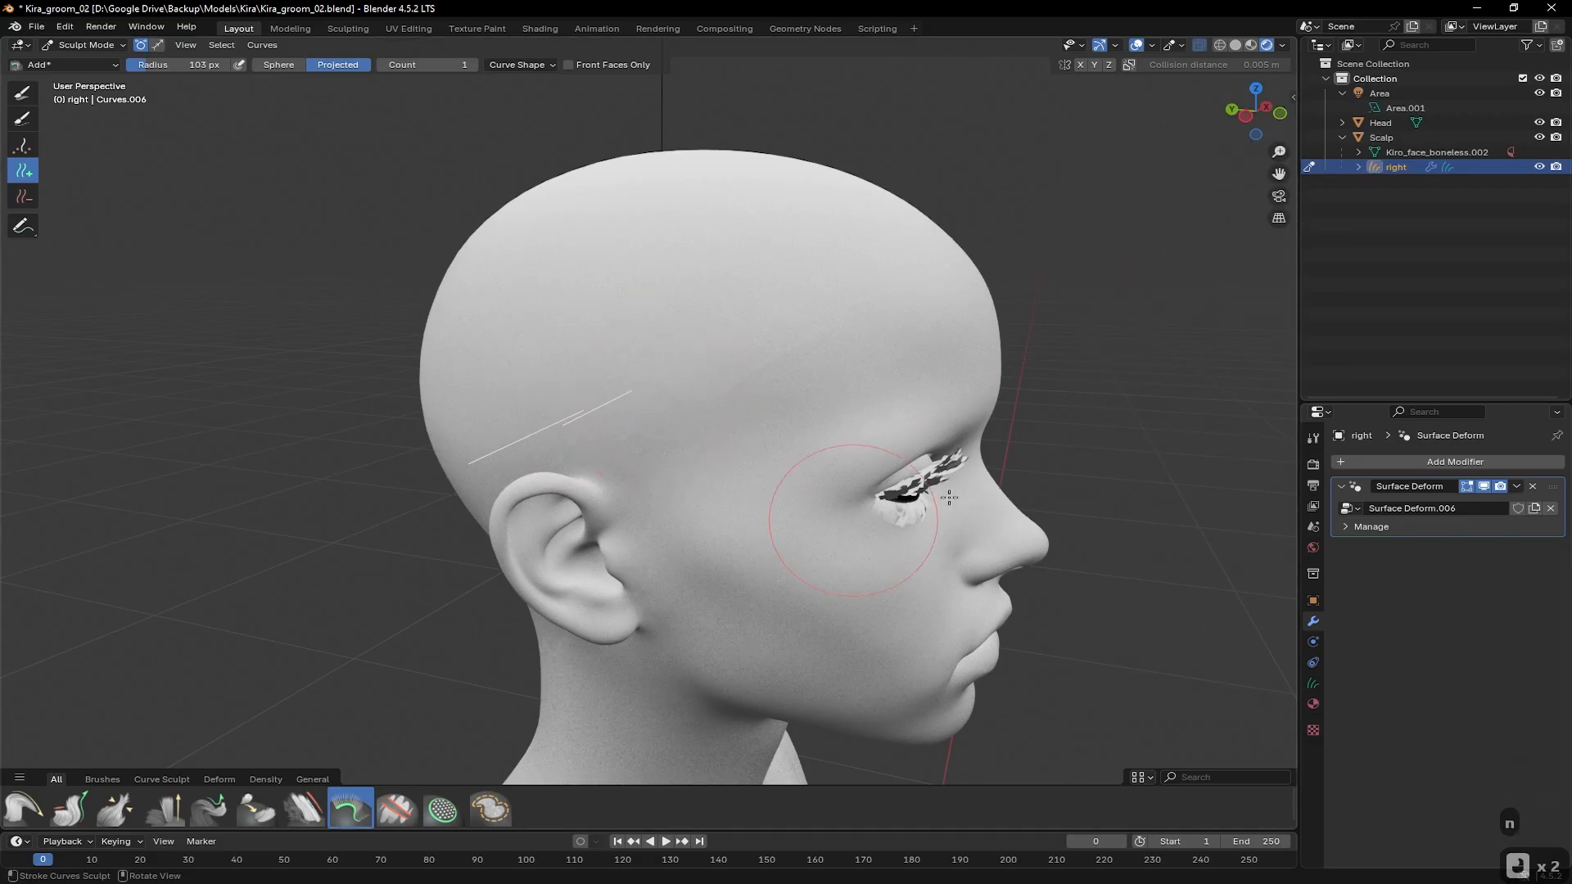
# Set the Add brush's count to 6 and place more strands on the scalp above and behind the ear
pyautogui.press('n')
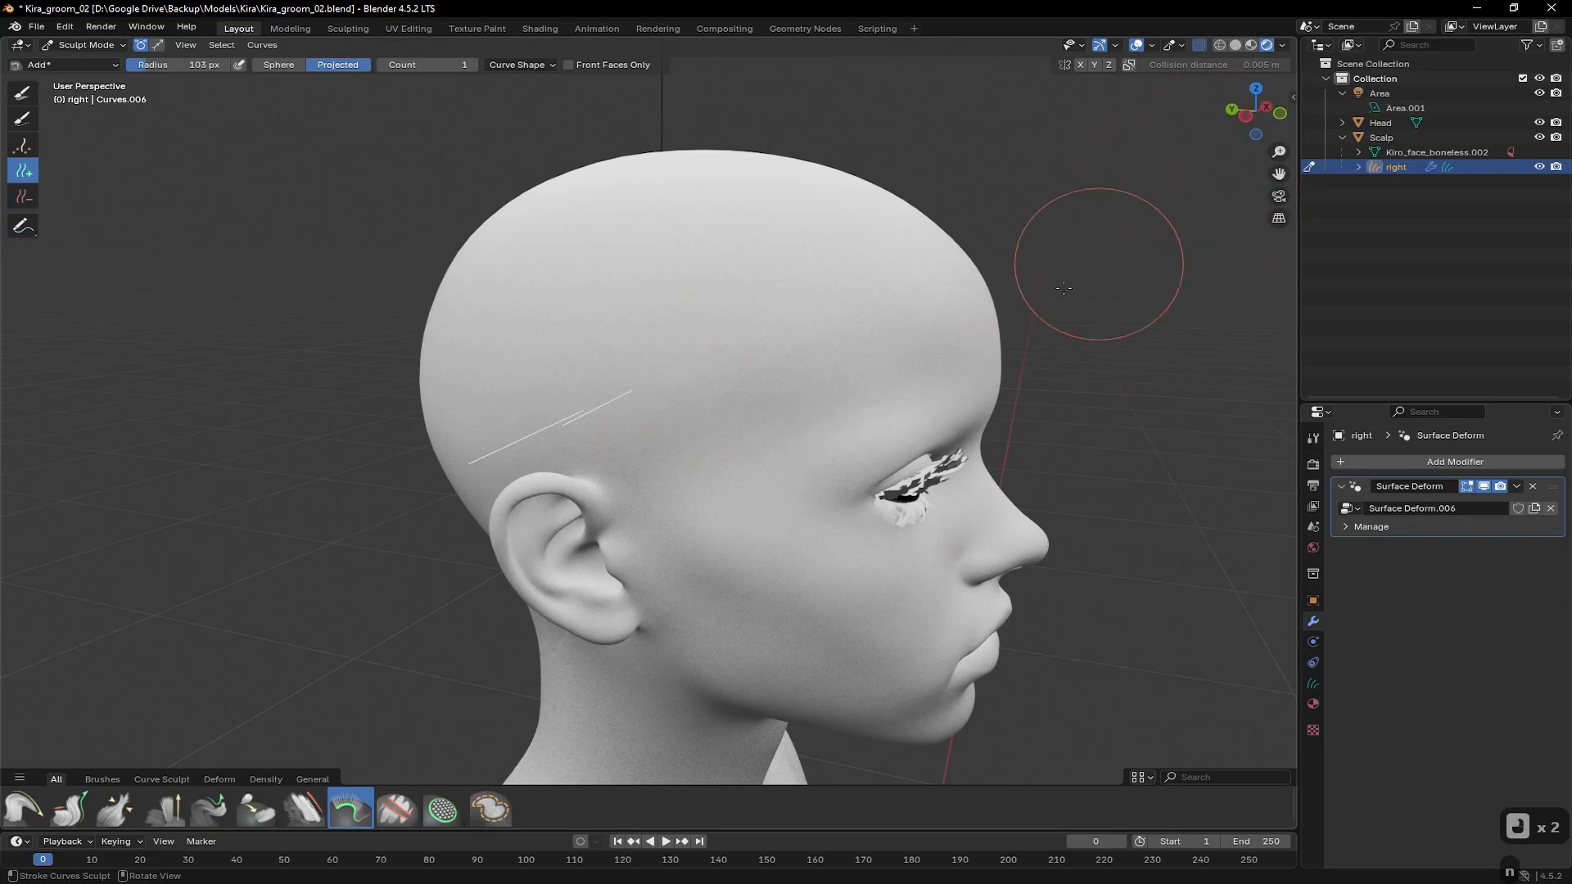
pyautogui.press('n')
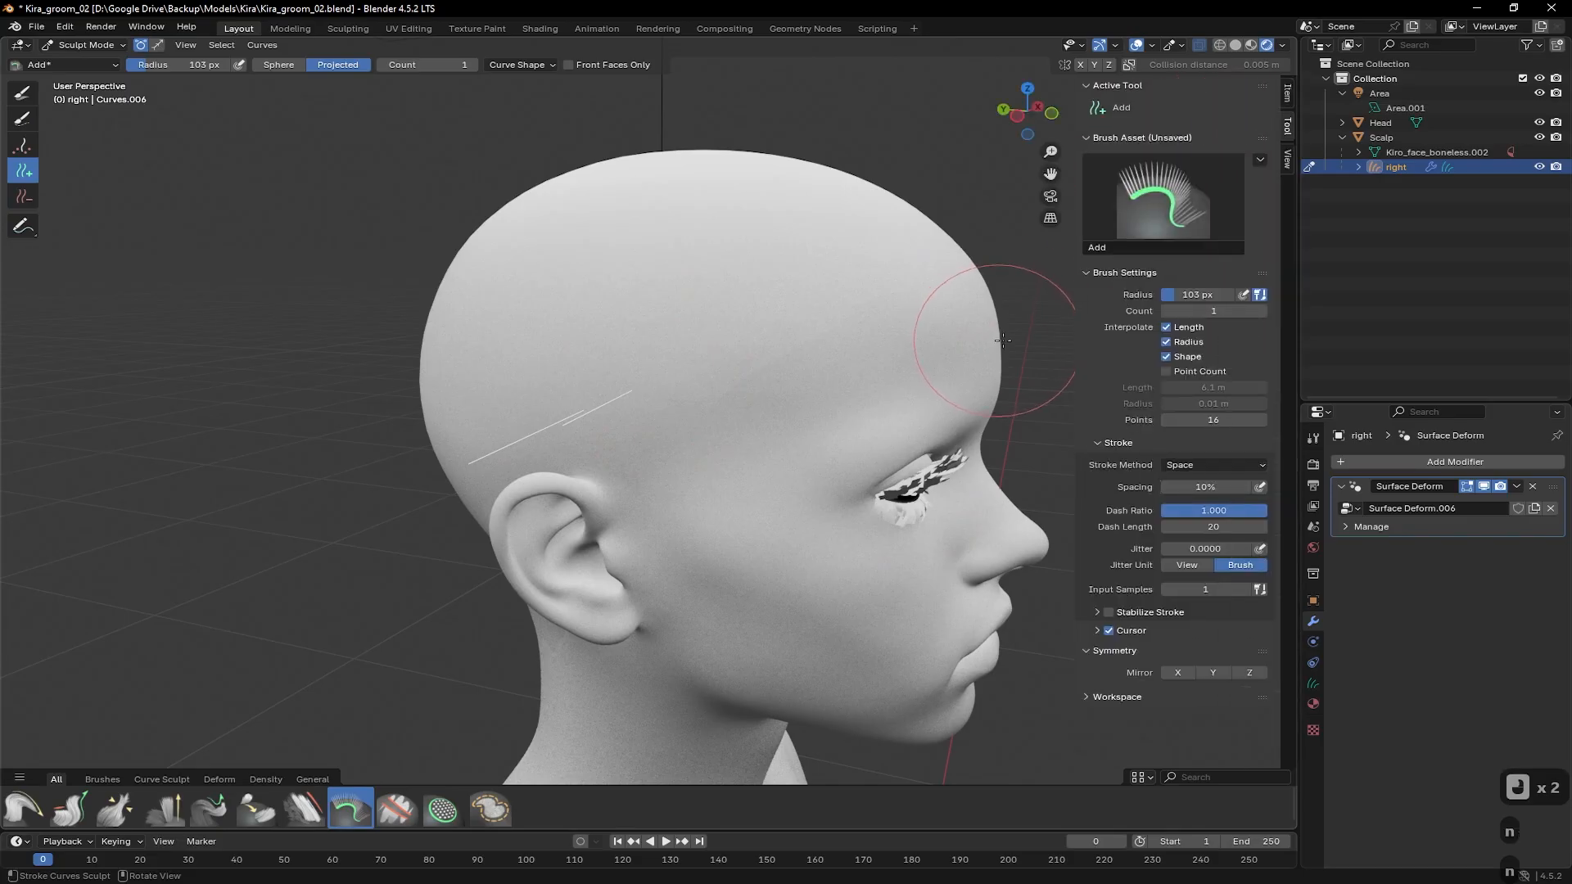
pyautogui.click(1216, 312)
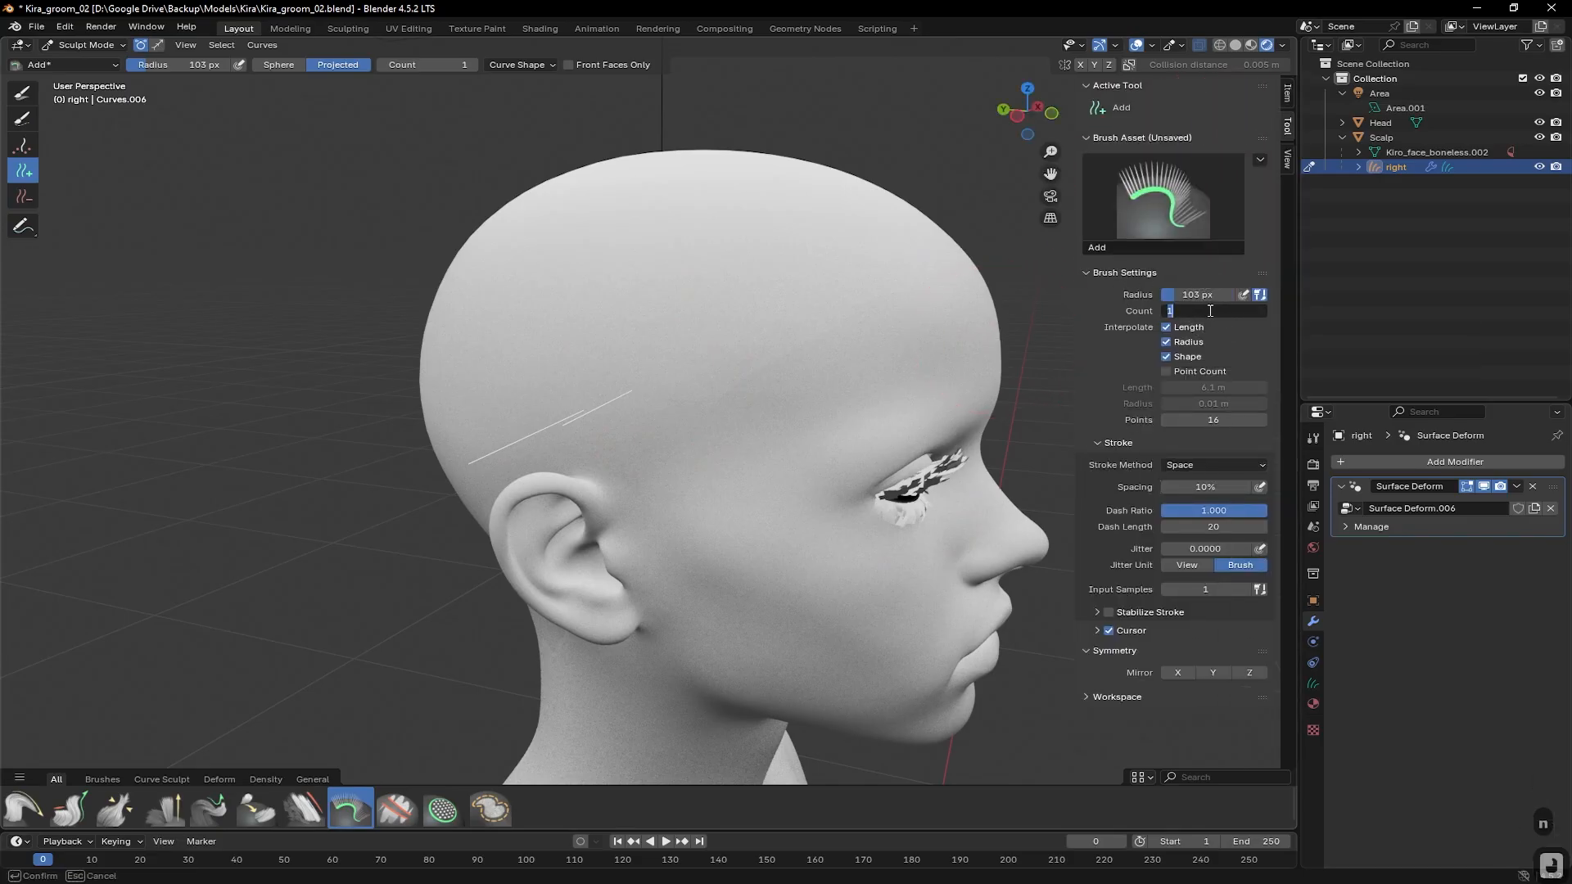
pyautogui.write('6')
pyautogui.press('Return')
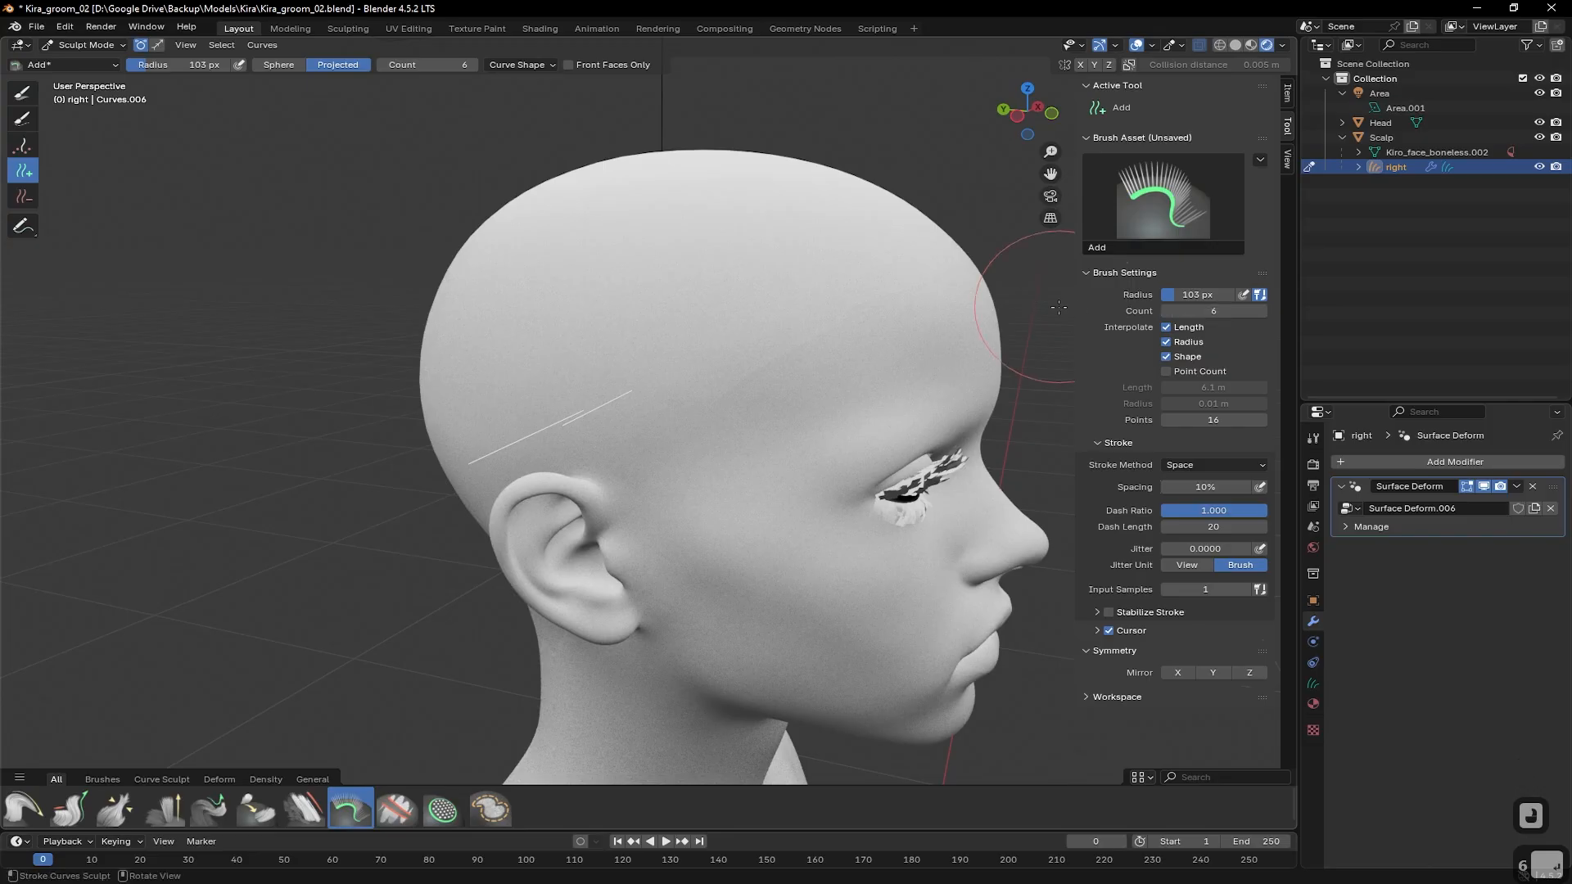
pyautogui.click(524, 393)
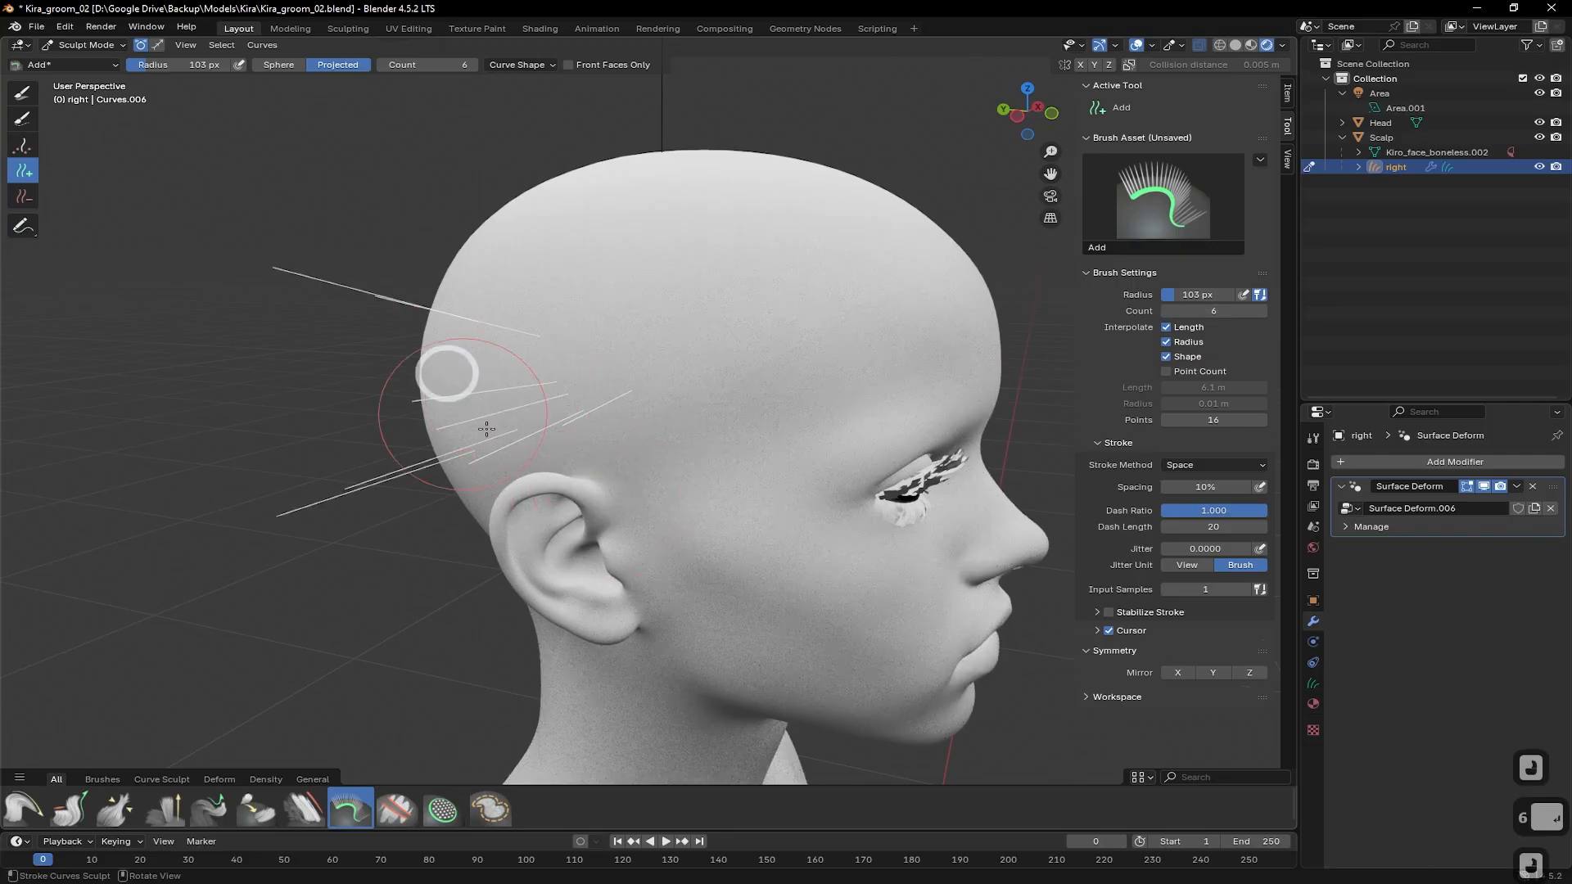
pyautogui.click(449, 370)
pyautogui.click(520, 421)
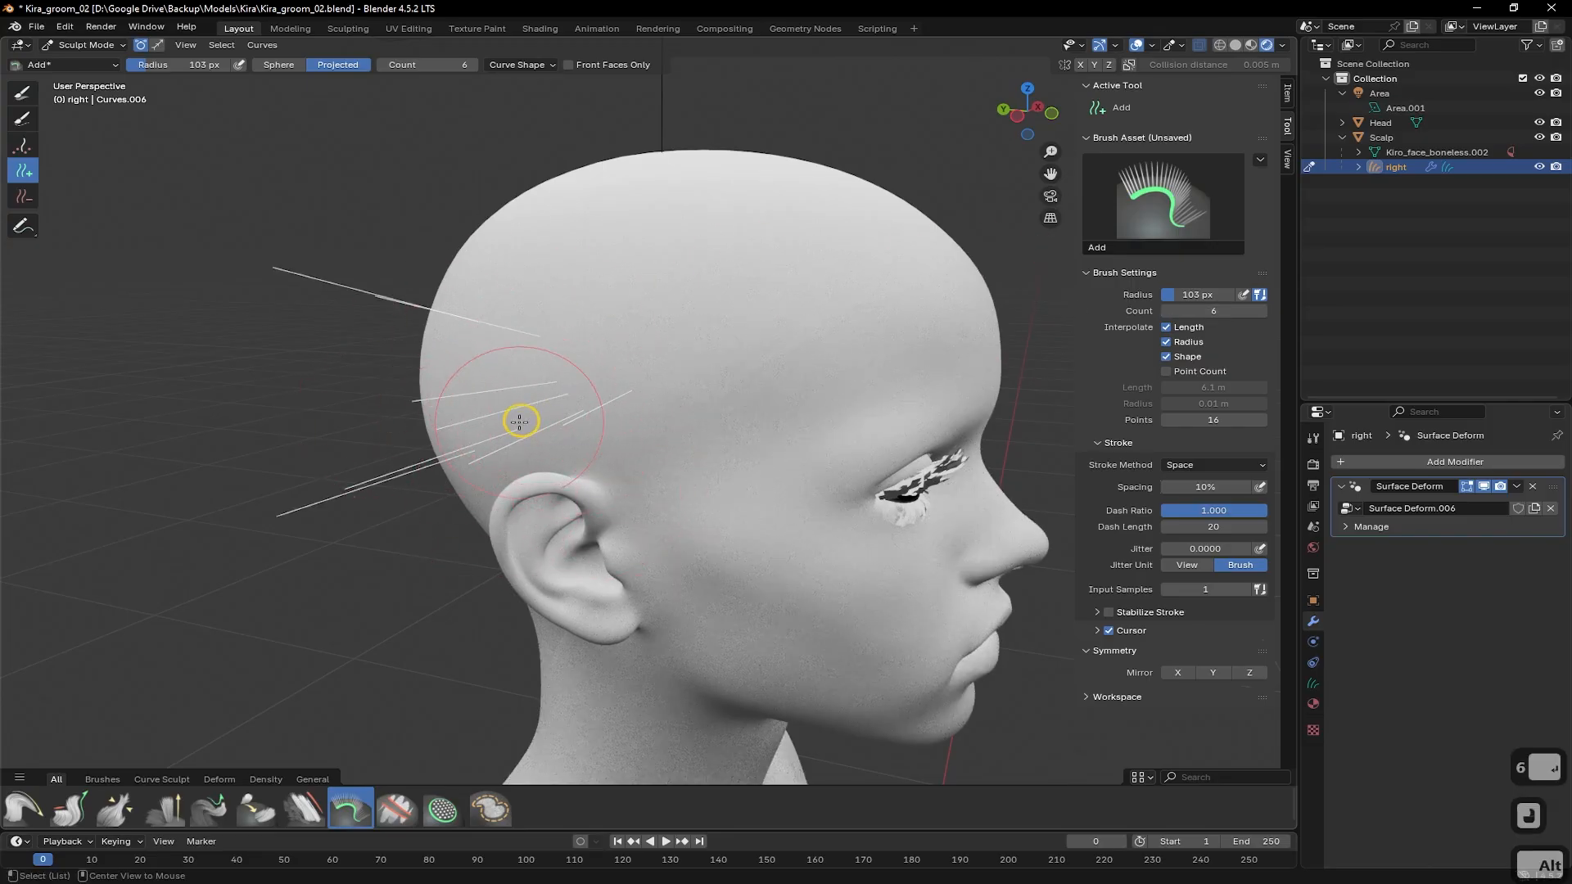
pyautogui.moveTo(567, 421)
pyautogui.keyDown('alt'); pyautogui.mouseDown(button='middle')
pyautogui.moveTo(494, 467)
pyautogui.moveTo(621, 421)
pyautogui.mouseUp(button='middle'); pyautogui.keyUp('alt')
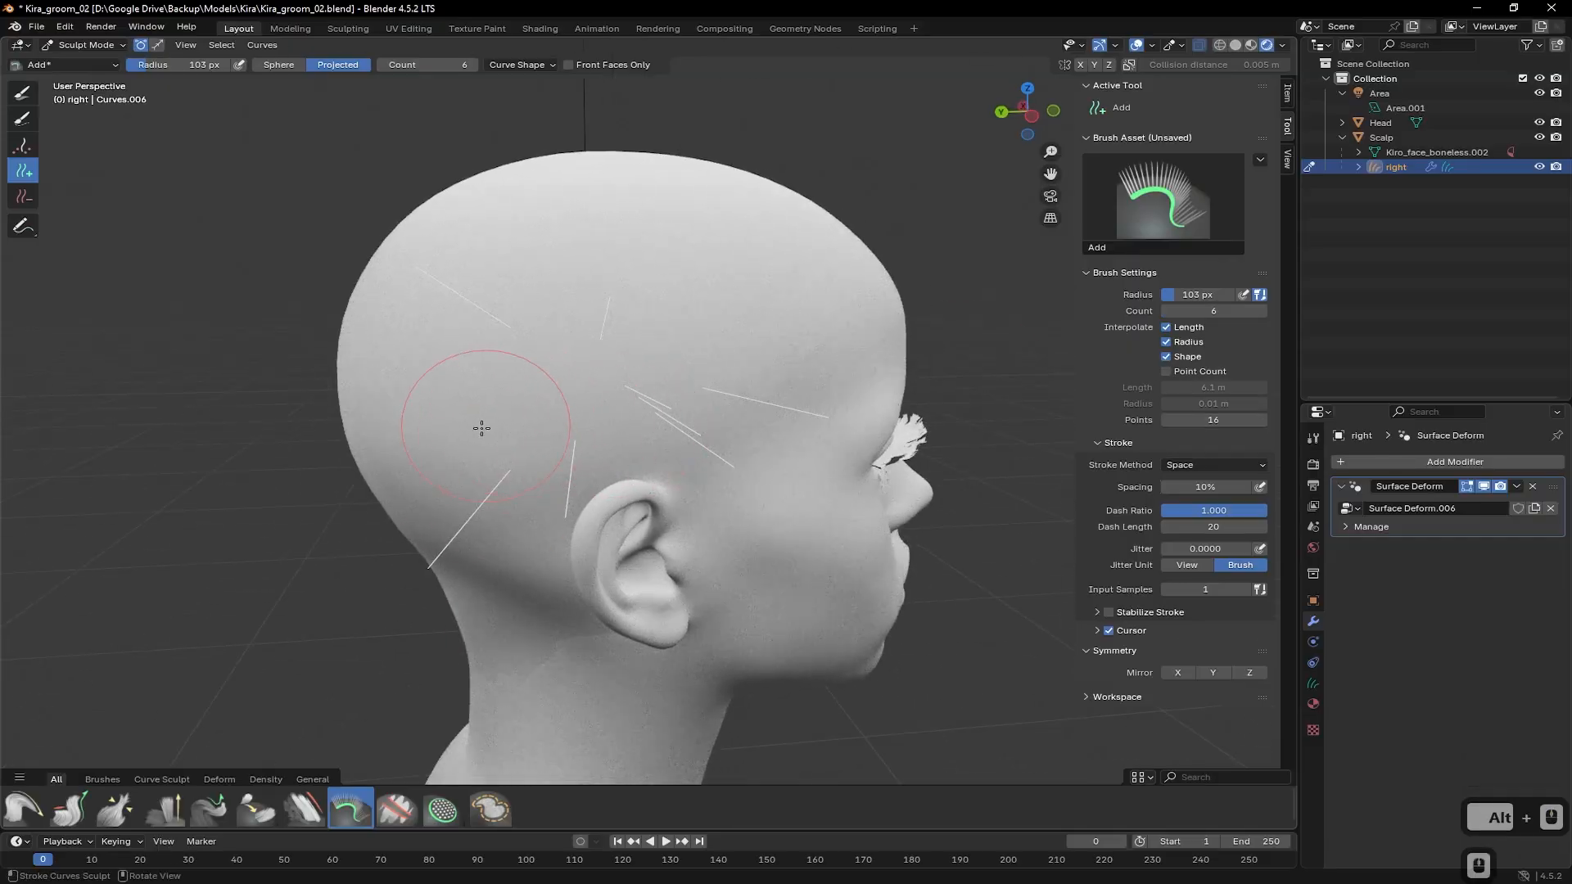
pyautogui.click(1214, 420)
pyautogui.click(578, 459)
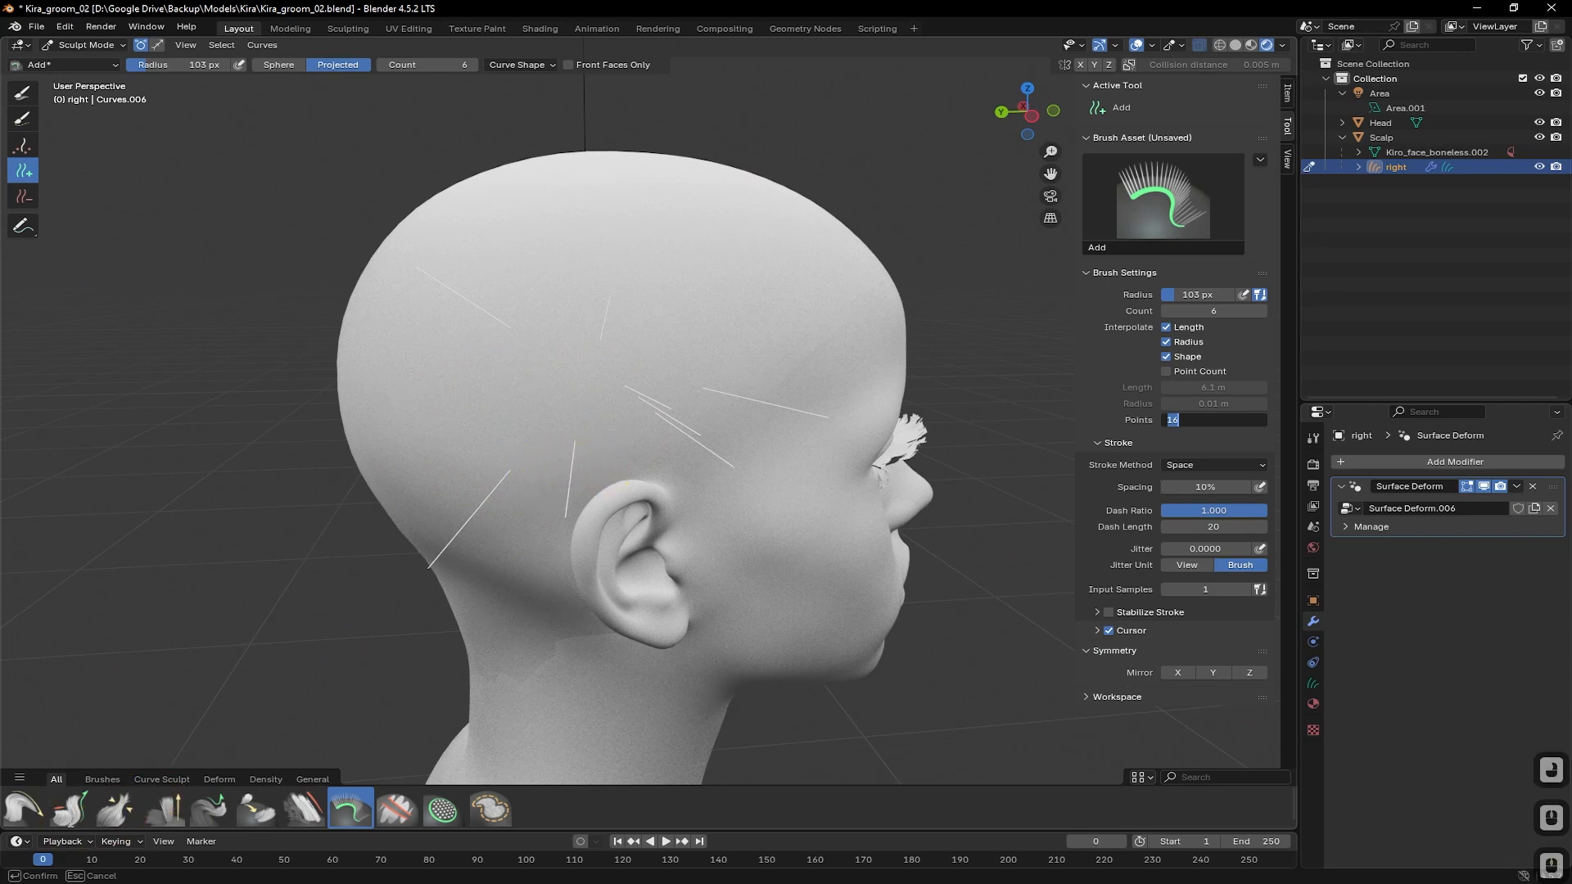
# Comb the strands above and behind the ear downward into wavy curves with the Comb brush
pyautogui.click(55, 65)
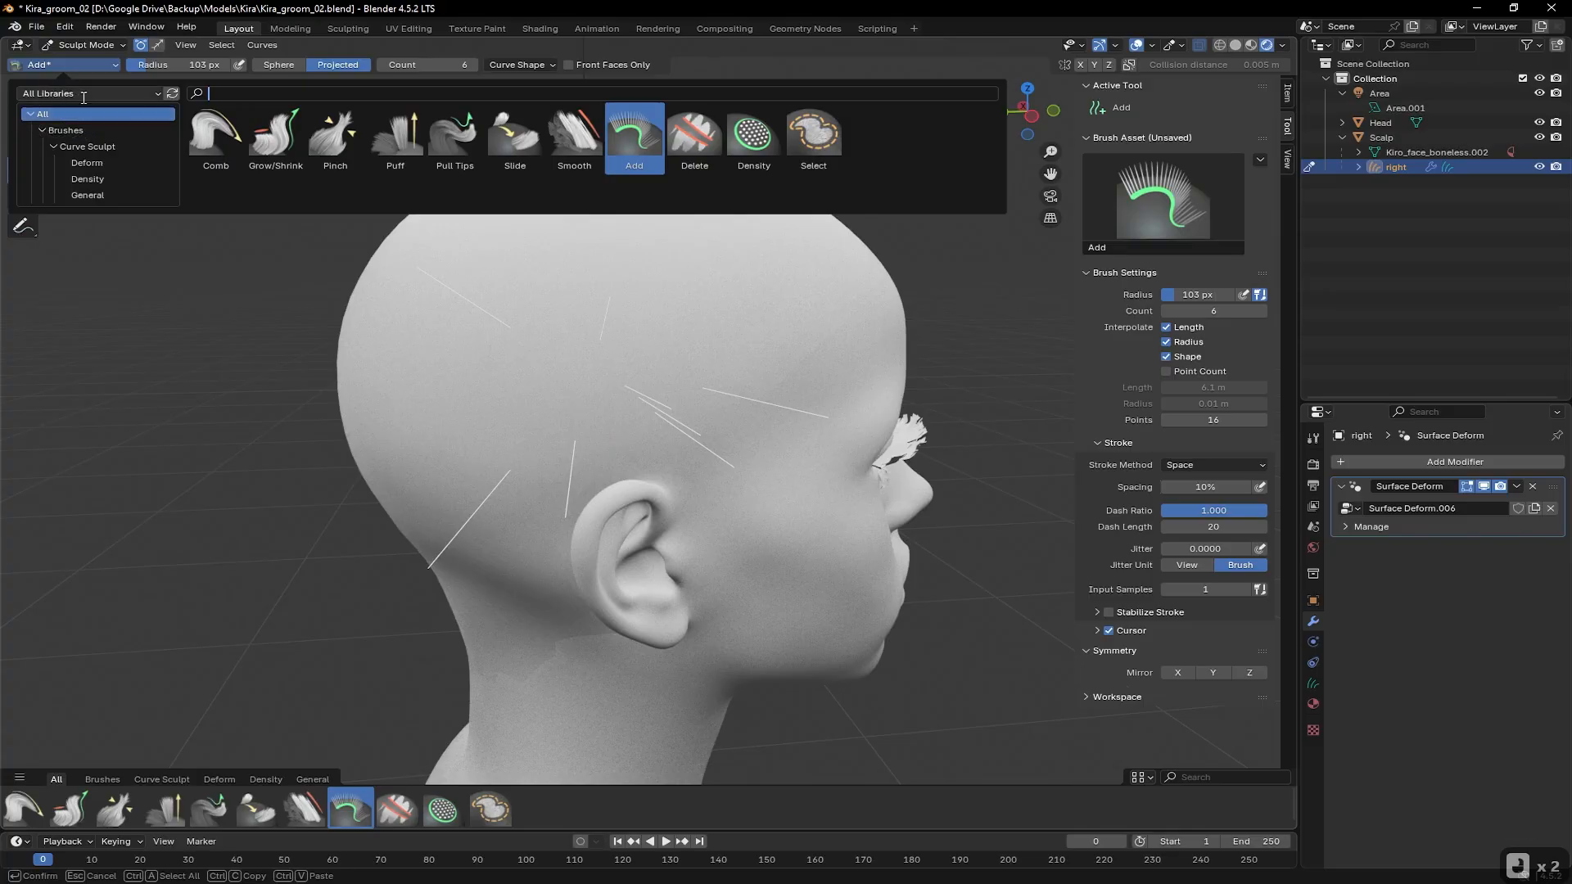
pyautogui.click(215, 139)
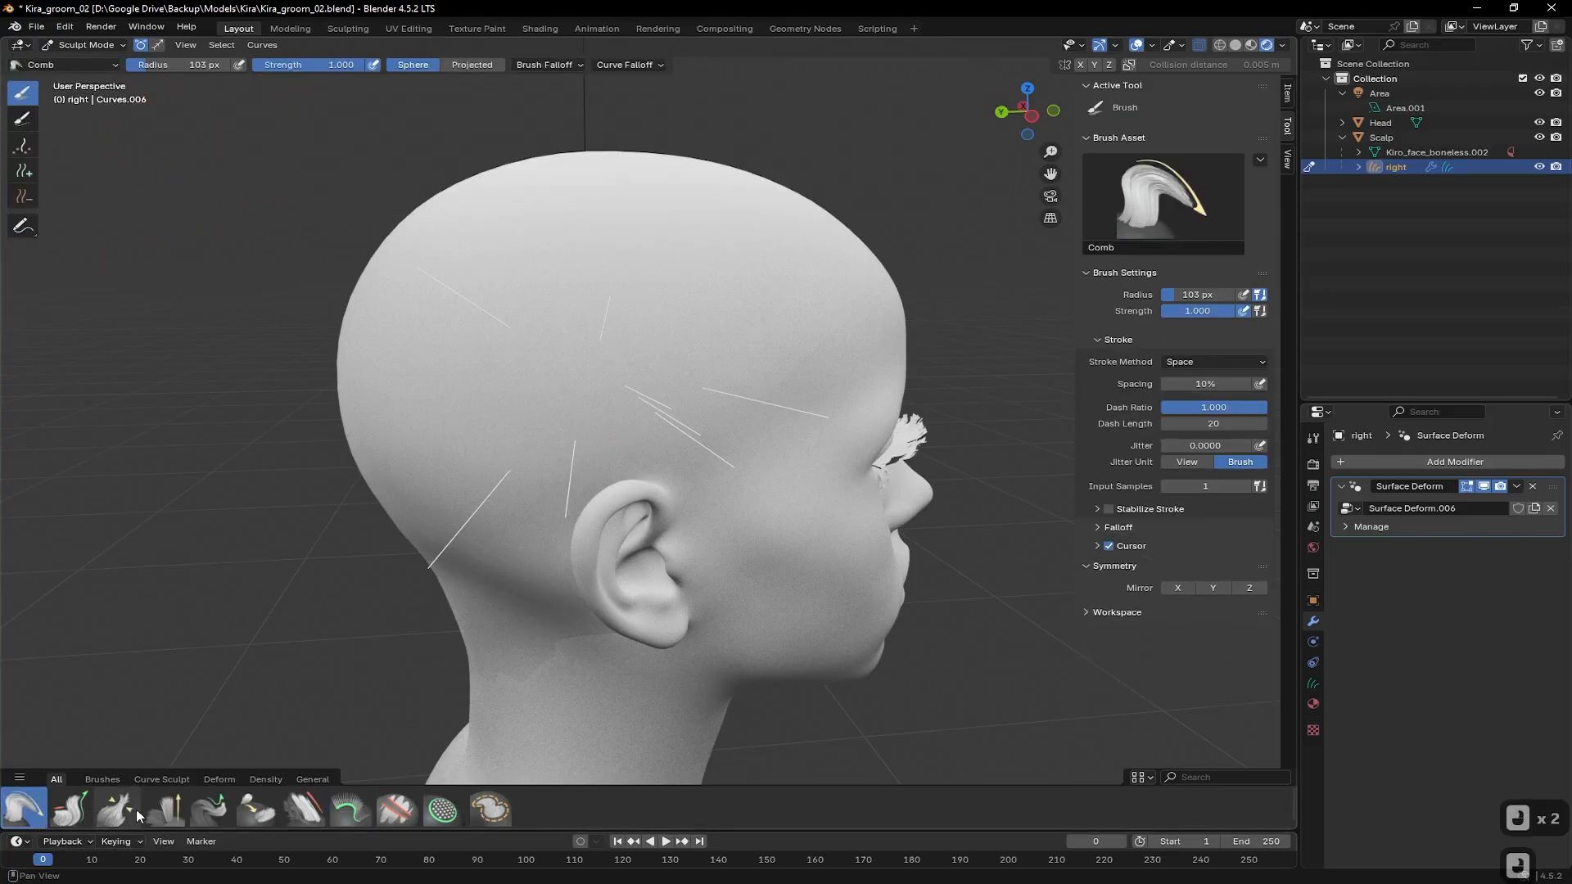
pyautogui.moveTo(752, 516)
pyautogui.mouseDown(button='middle')
pyautogui.moveTo(666, 555)
pyautogui.moveTo(521, 509)
pyautogui.mouseUp(button='middle')
pyautogui.moveTo(521, 509)
pyautogui.mouseDown()
pyautogui.moveTo(414, 484)
pyautogui.moveTo(372, 435)
pyautogui.moveTo(386, 526)
pyautogui.moveTo(391, 514)
pyautogui.mouseUp()
pyautogui.scroll(3, 391, 514)
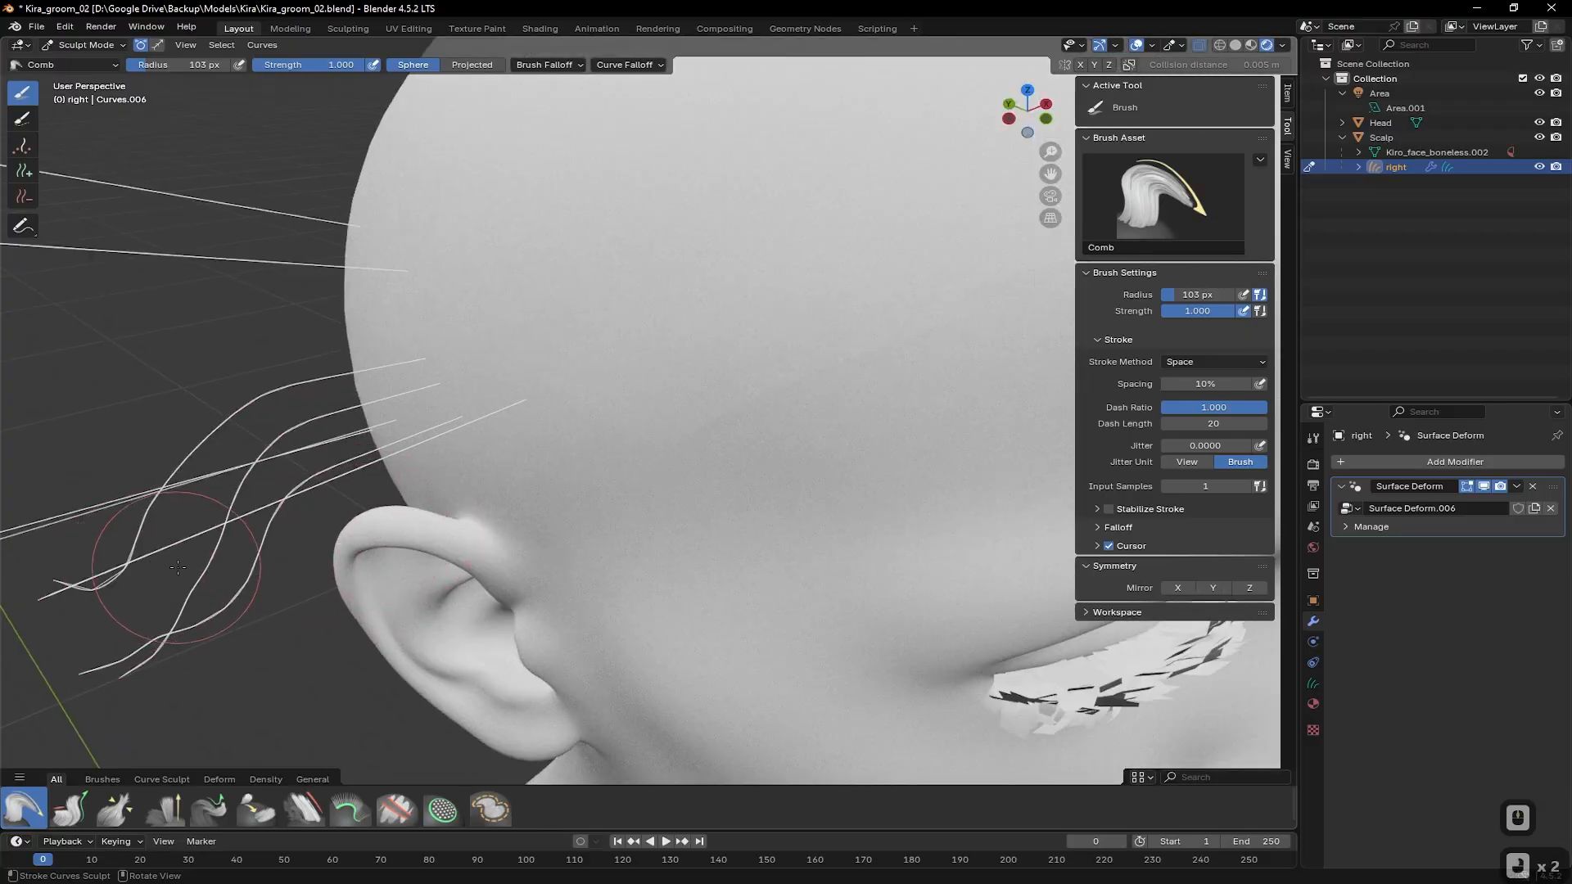
pyautogui.moveTo(181, 567)
pyautogui.mouseDown()
pyautogui.moveTo(182, 625)
pyautogui.moveTo(116, 600)
pyautogui.moveTo(49, 630)
pyautogui.mouseUp()
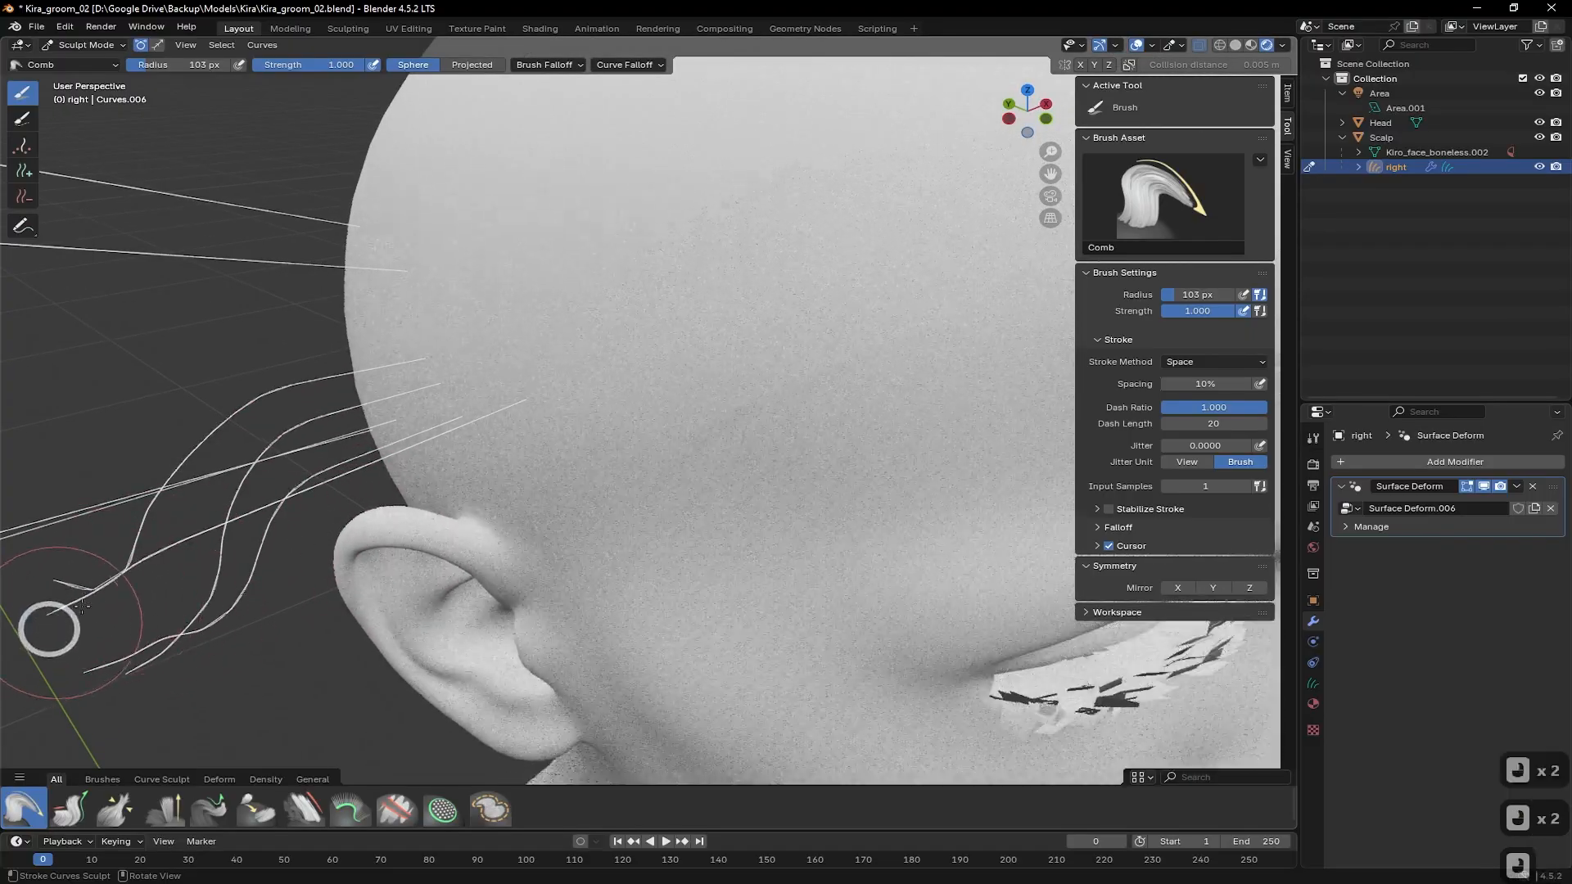
pyautogui.moveTo(179, 480); pyautogui.dragTo(174, 506)
pyautogui.moveTo(283, 376); pyautogui.dragTo(331, 419)
pyautogui.scroll(-2, 465, 372)
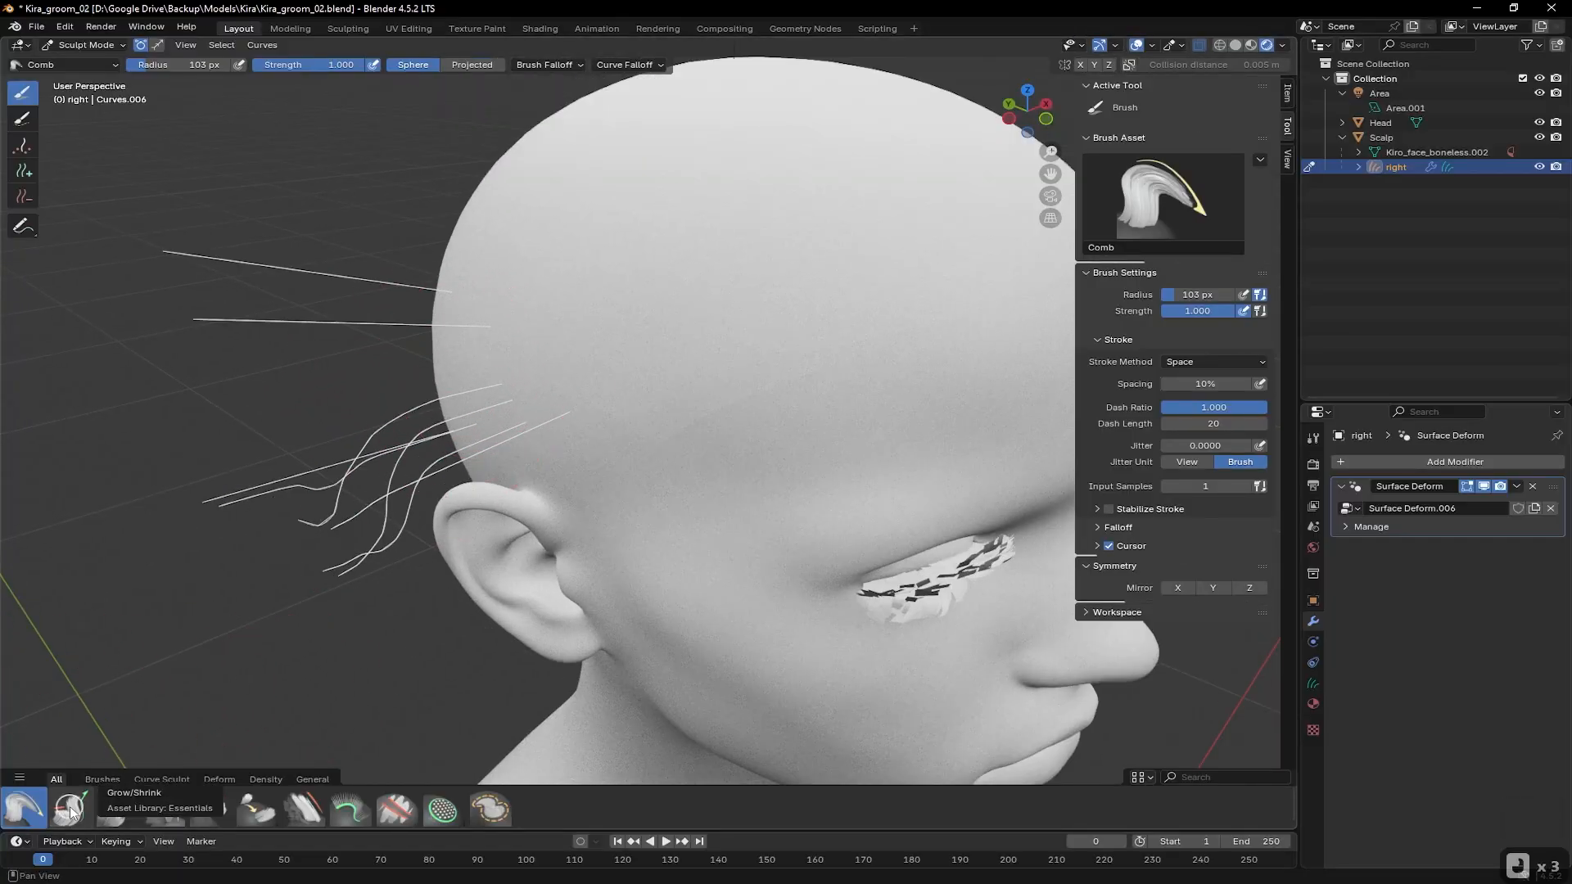
# Lengthen the straight strands behind the ear with the Grow/Shrink brush
pyautogui.click(71, 811)
pyautogui.moveTo(347, 565)
pyautogui.mouseDown()
pyautogui.moveTo(263, 488)
pyautogui.moveTo(135, 520)
pyautogui.mouseUp()
pyautogui.keyDown('alt'); pyautogui.click(133, 520); pyautogui.keyUp('alt')
pyautogui.keyDown('alt'); pyautogui.click(130, 530); pyautogui.keyUp('alt')
pyautogui.keyDown('alt'); pyautogui.click(133, 530); pyautogui.keyUp('alt')
pyautogui.keyDown('alt'); pyautogui.click(144, 531); pyautogui.keyUp('alt')
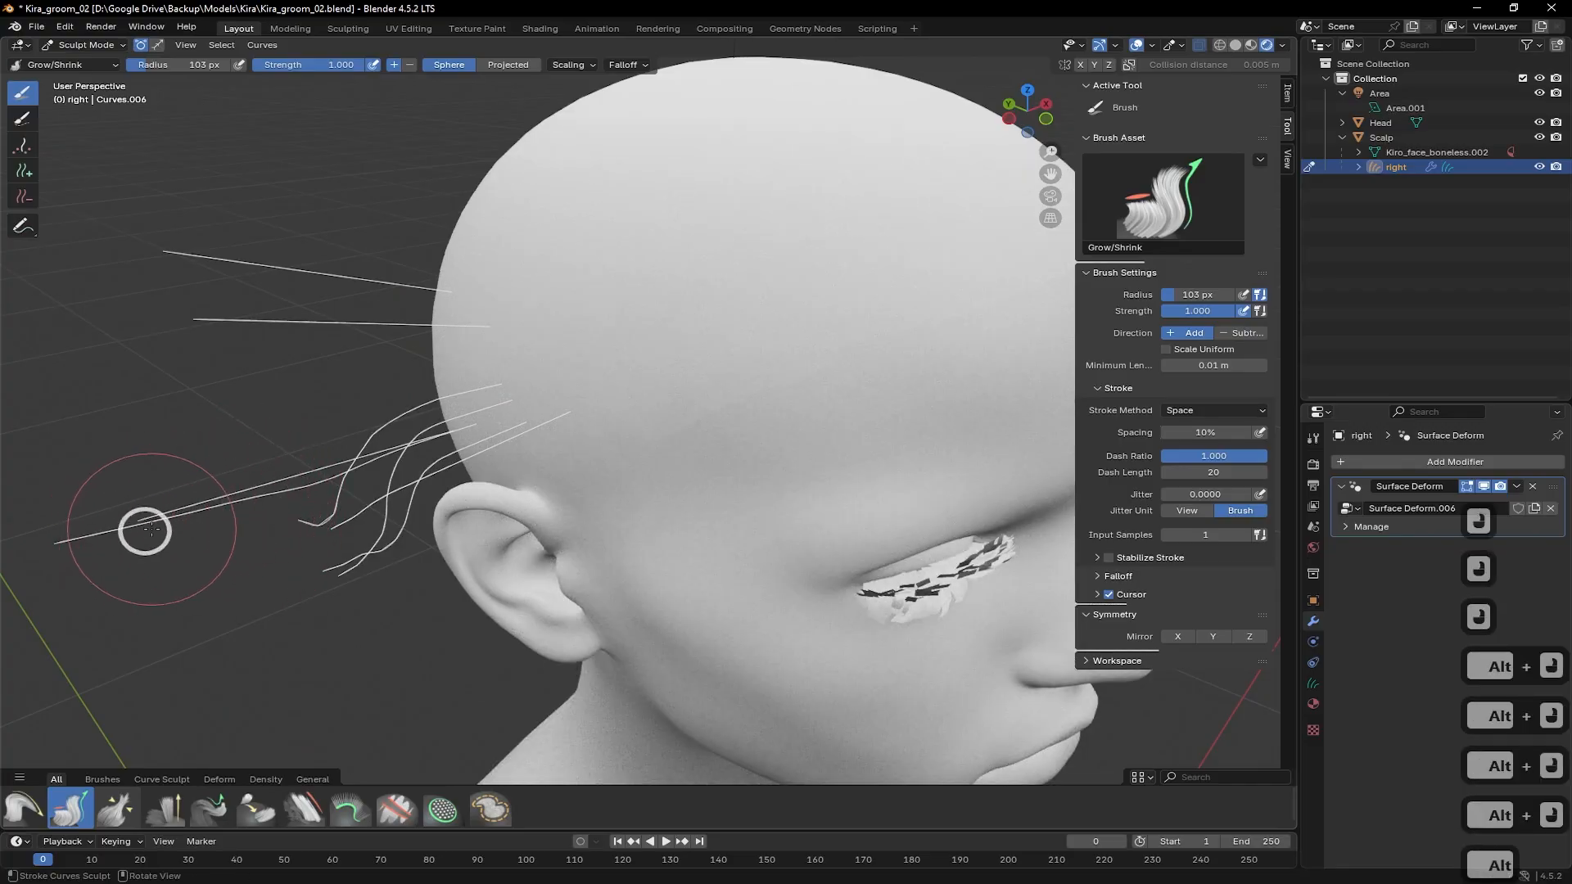
# Shorten the straight strands behind the ear with the inverted Grow/Shrink brush and grow one back out
pyautogui.keyDown('ctrl'); pyautogui.click(151, 524); pyautogui.keyUp('ctrl')
pyautogui.keyDown('ctrl'); pyautogui.click(139, 523); pyautogui.keyUp('ctrl')
pyautogui.keyDown('ctrl'); pyautogui.click(133, 524); pyautogui.keyUp('ctrl')
pyautogui.keyDown('ctrl'); pyautogui.click(133, 527); pyautogui.keyUp('ctrl')
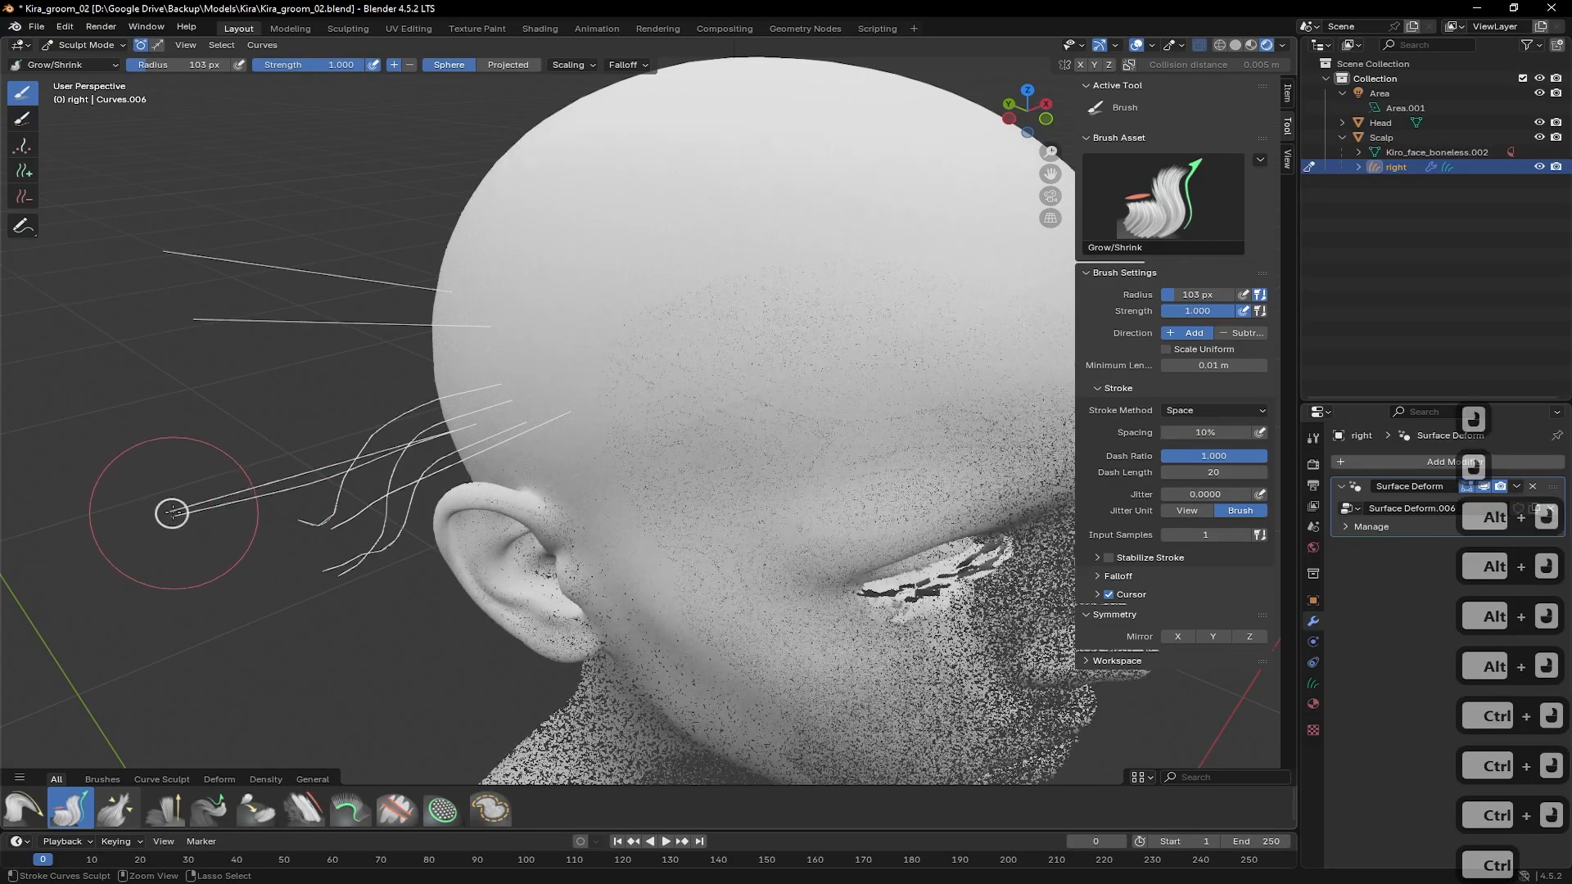
pyautogui.keyDown('ctrl'); pyautogui.moveTo(172, 513); pyautogui.dragTo(185, 516); pyautogui.keyUp('ctrl')
pyautogui.keyDown('ctrl'); pyautogui.moveTo(184, 518); pyautogui.dragTo(214, 507); pyautogui.keyUp('ctrl')
pyautogui.keyDown('ctrl'); pyautogui.moveTo(212, 507); pyautogui.dragTo(233, 480); pyautogui.keyUp('ctrl')
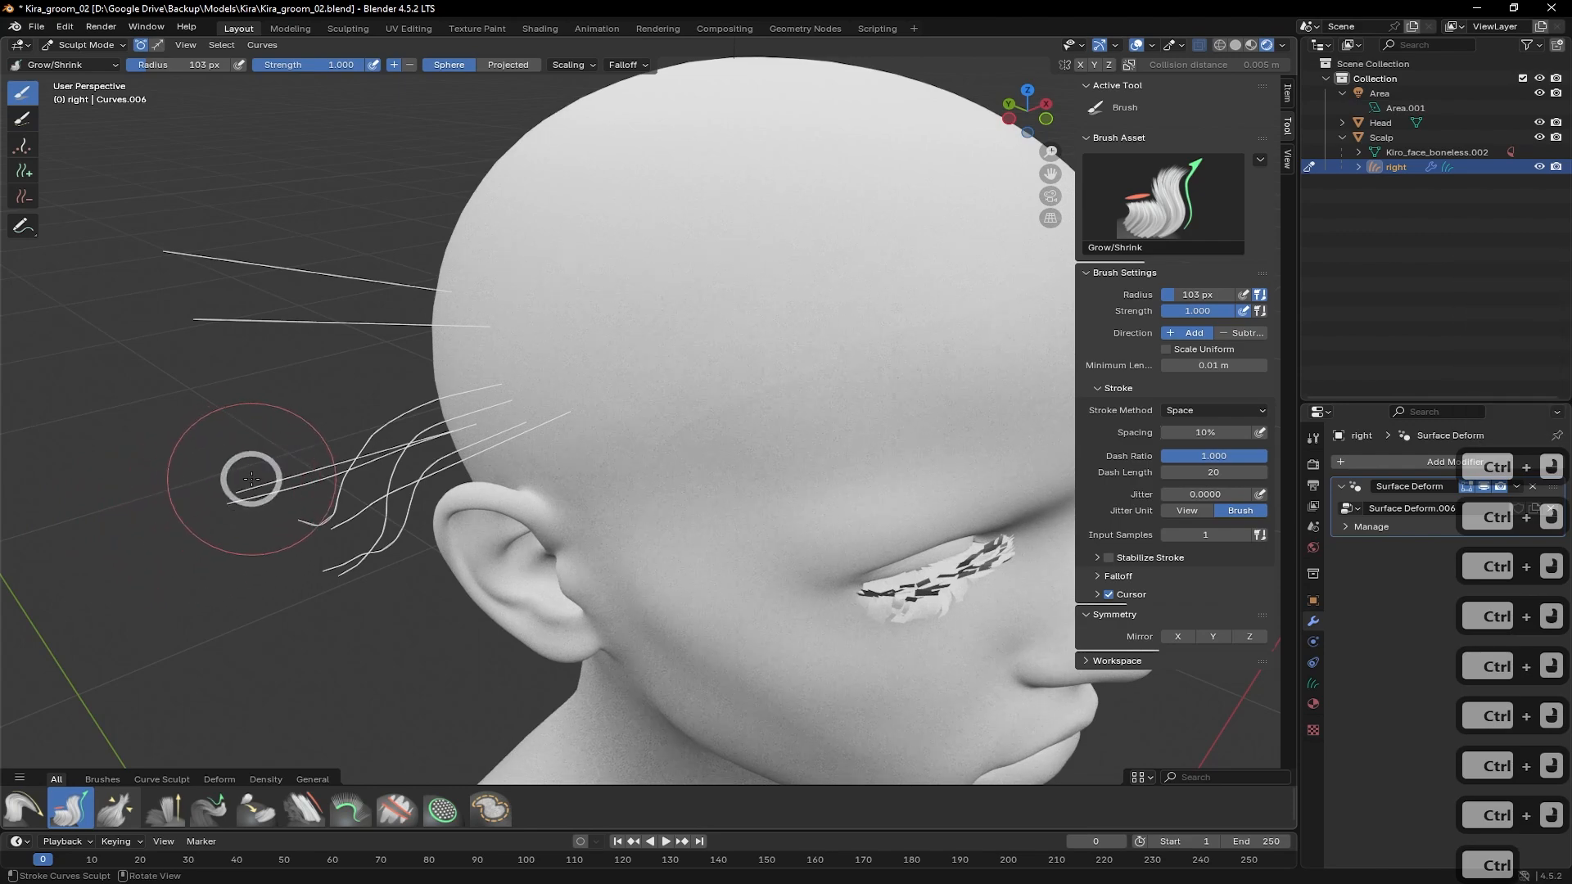
pyautogui.moveTo(251, 479)
pyautogui.keyDown('ctrl'); pyautogui.mouseDown()
pyautogui.moveTo(266, 502)
pyautogui.moveTo(156, 509)
pyautogui.mouseUp(); pyautogui.keyUp('ctrl')
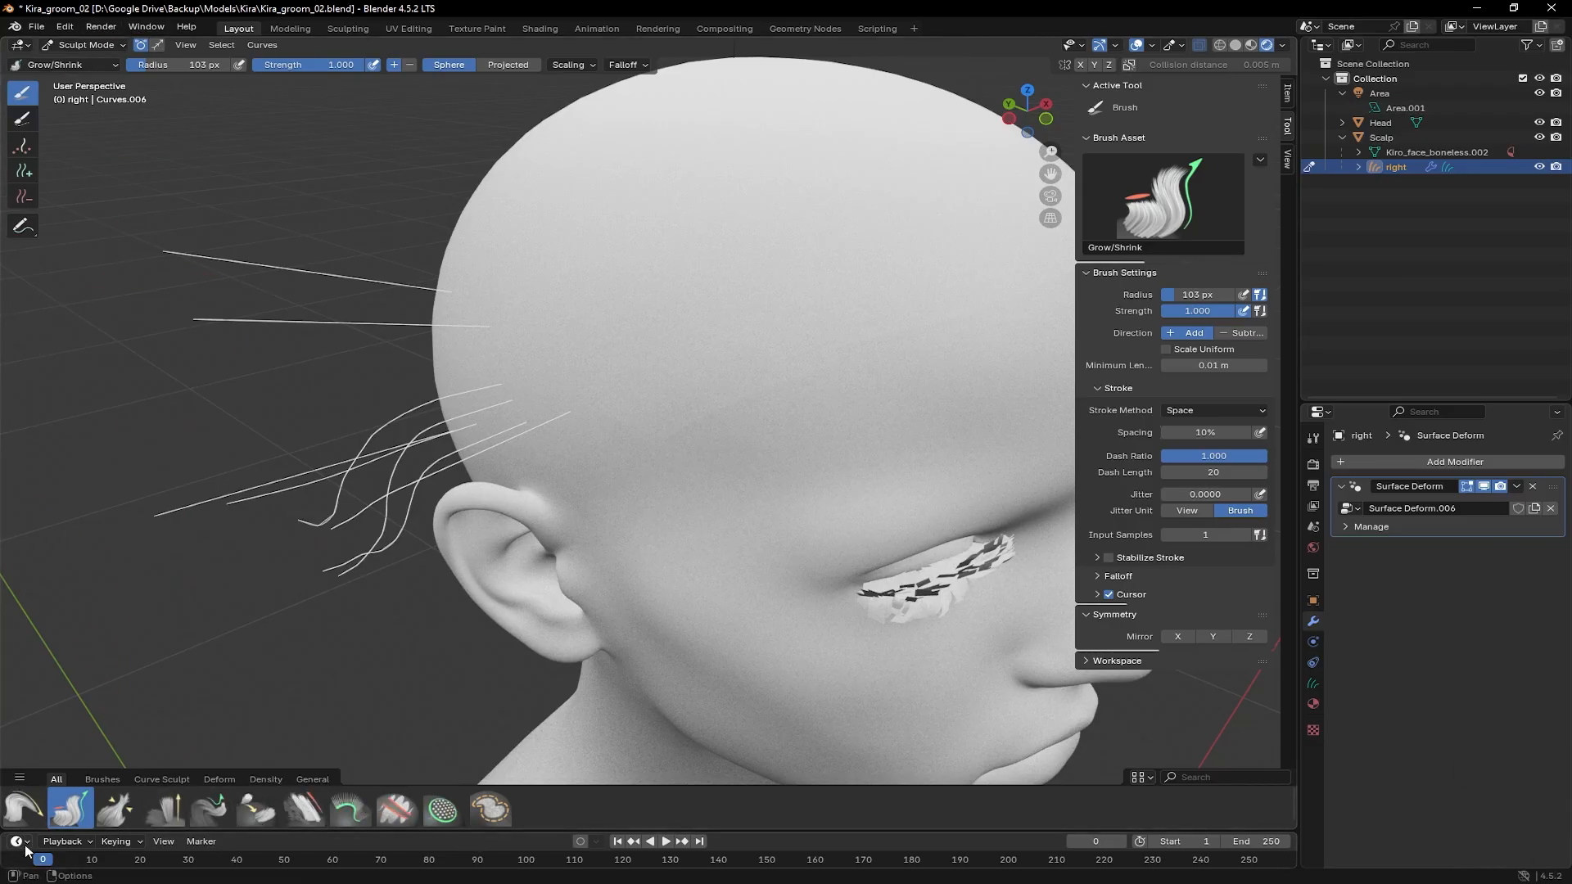
# Enlarge the timeline area and change it to an Asset Browser
pyautogui.moveTo(570, 830); pyautogui.dragTo(571, 672)
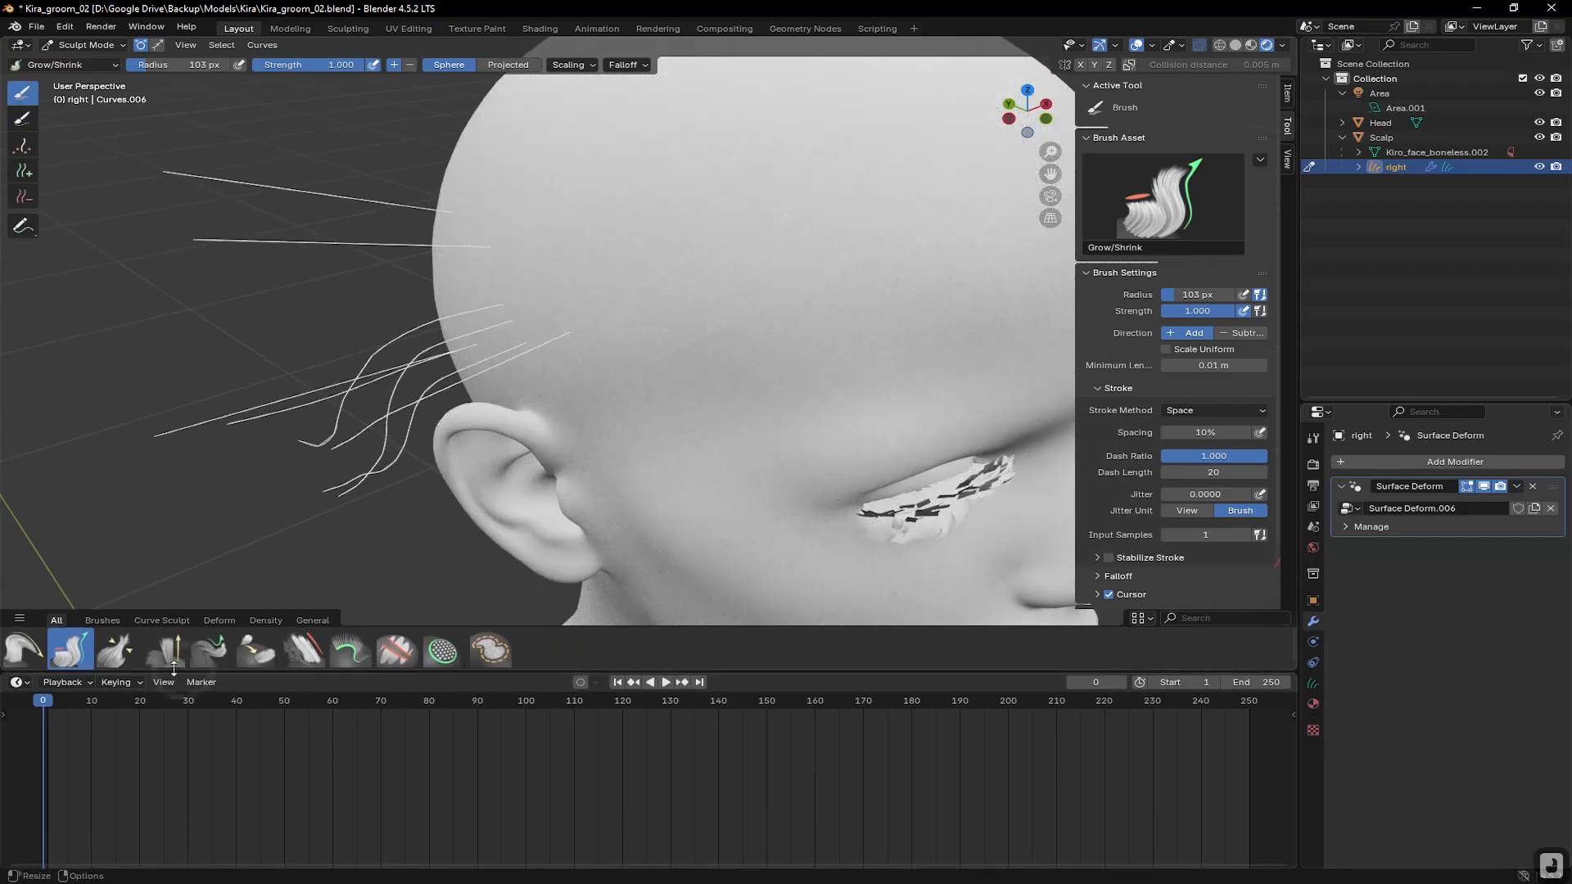
pyautogui.click(24, 684)
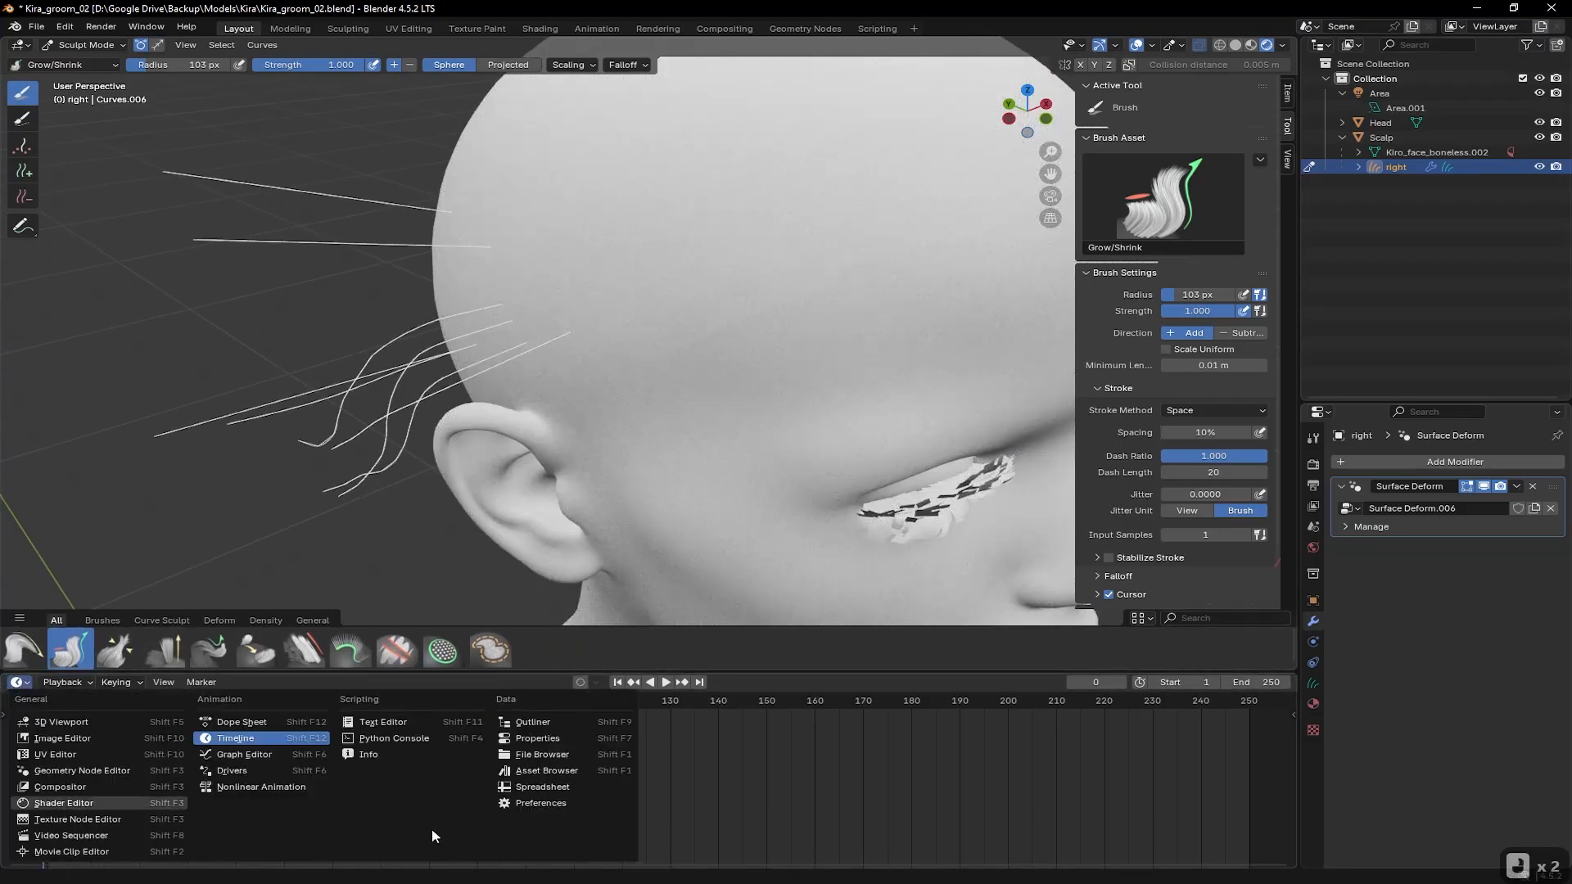
pyautogui.click(524, 770)
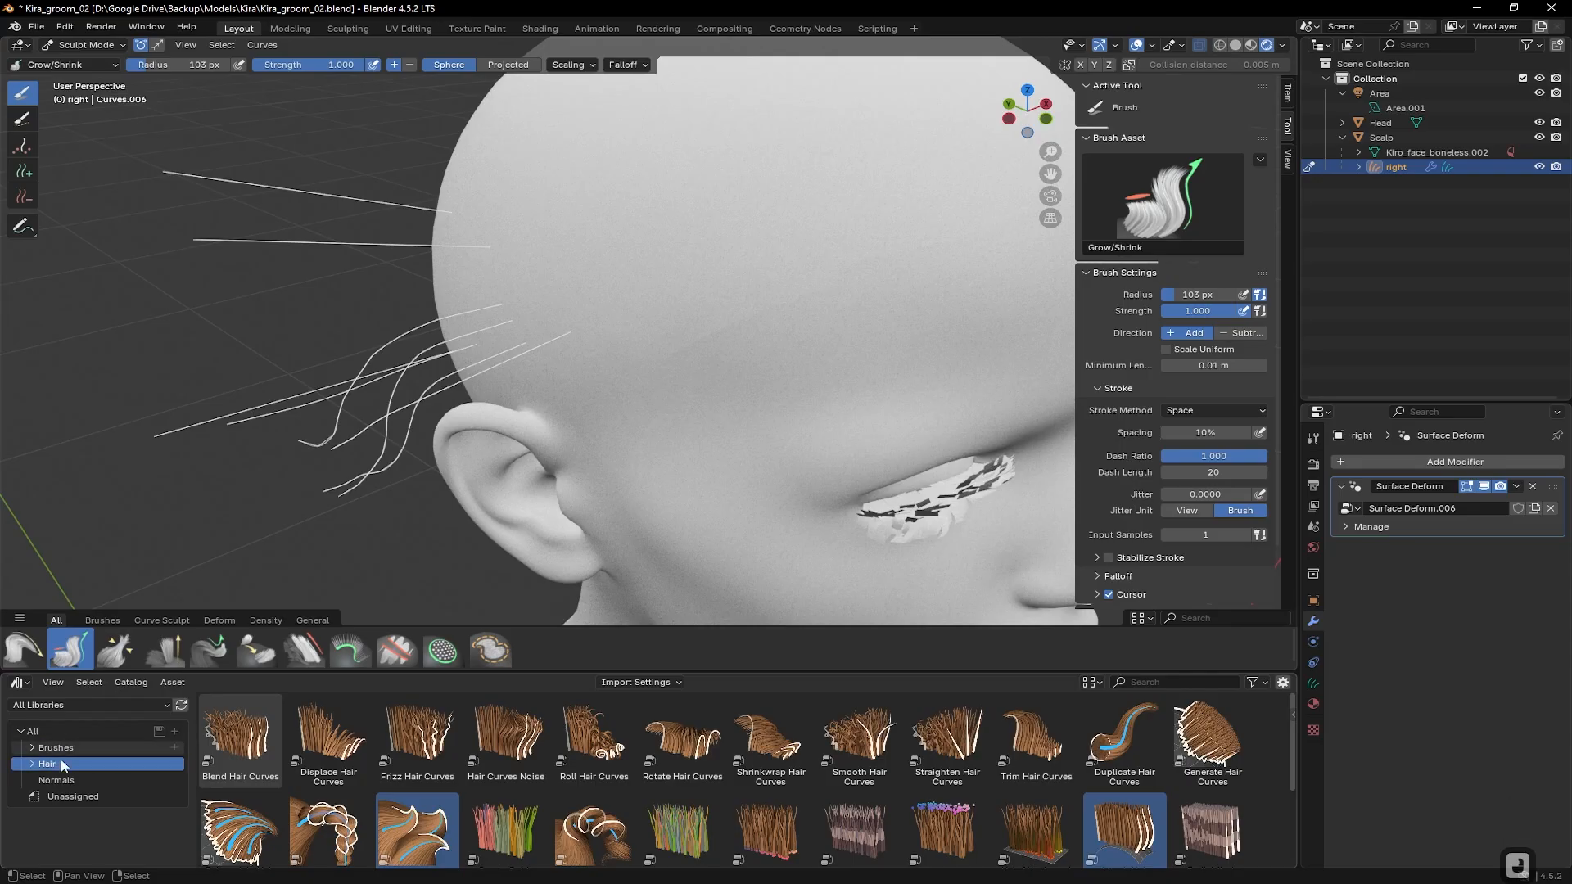
# Apply the Interpolate Hair Curves asset from the Hair catalog to the "right" hair curves
pyautogui.click(335, 760)
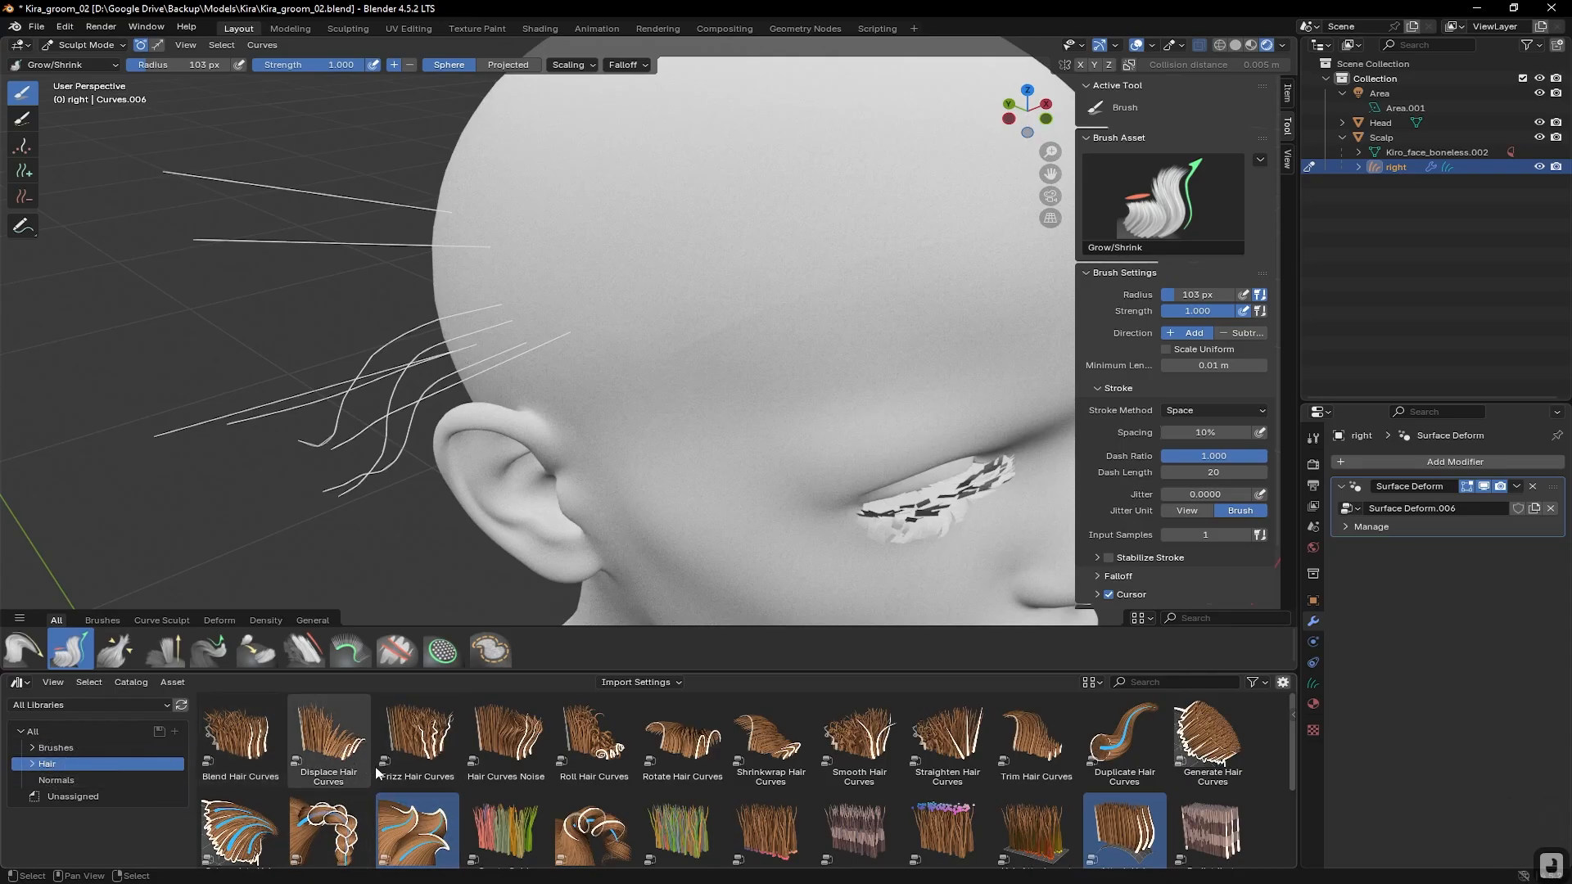
pyautogui.scroll(-2, 377, 773)
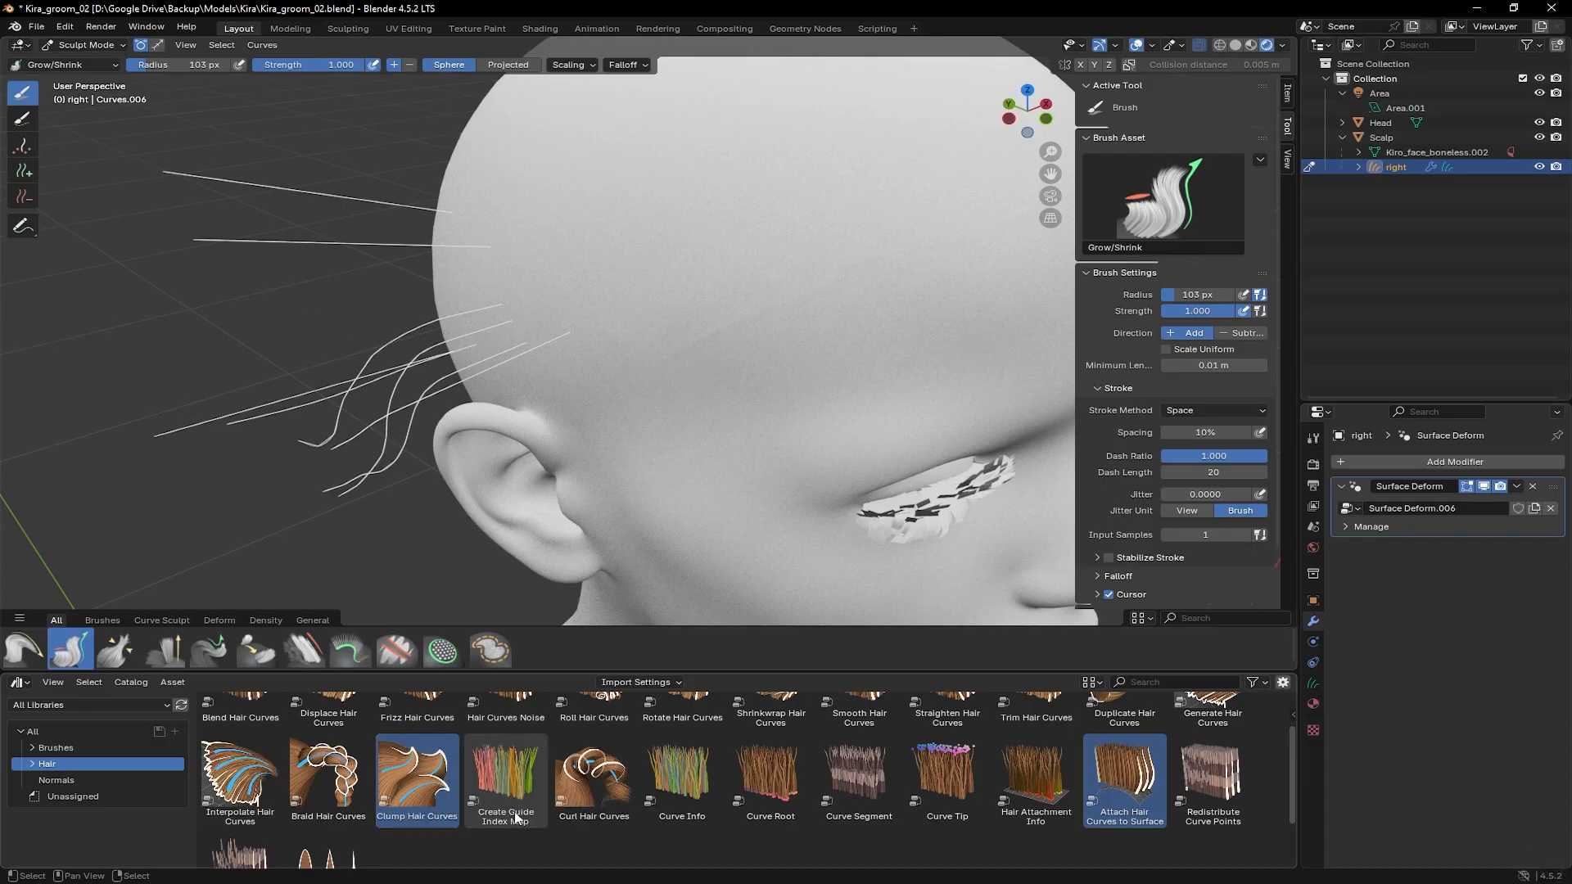
pyautogui.scroll(2, 502, 798)
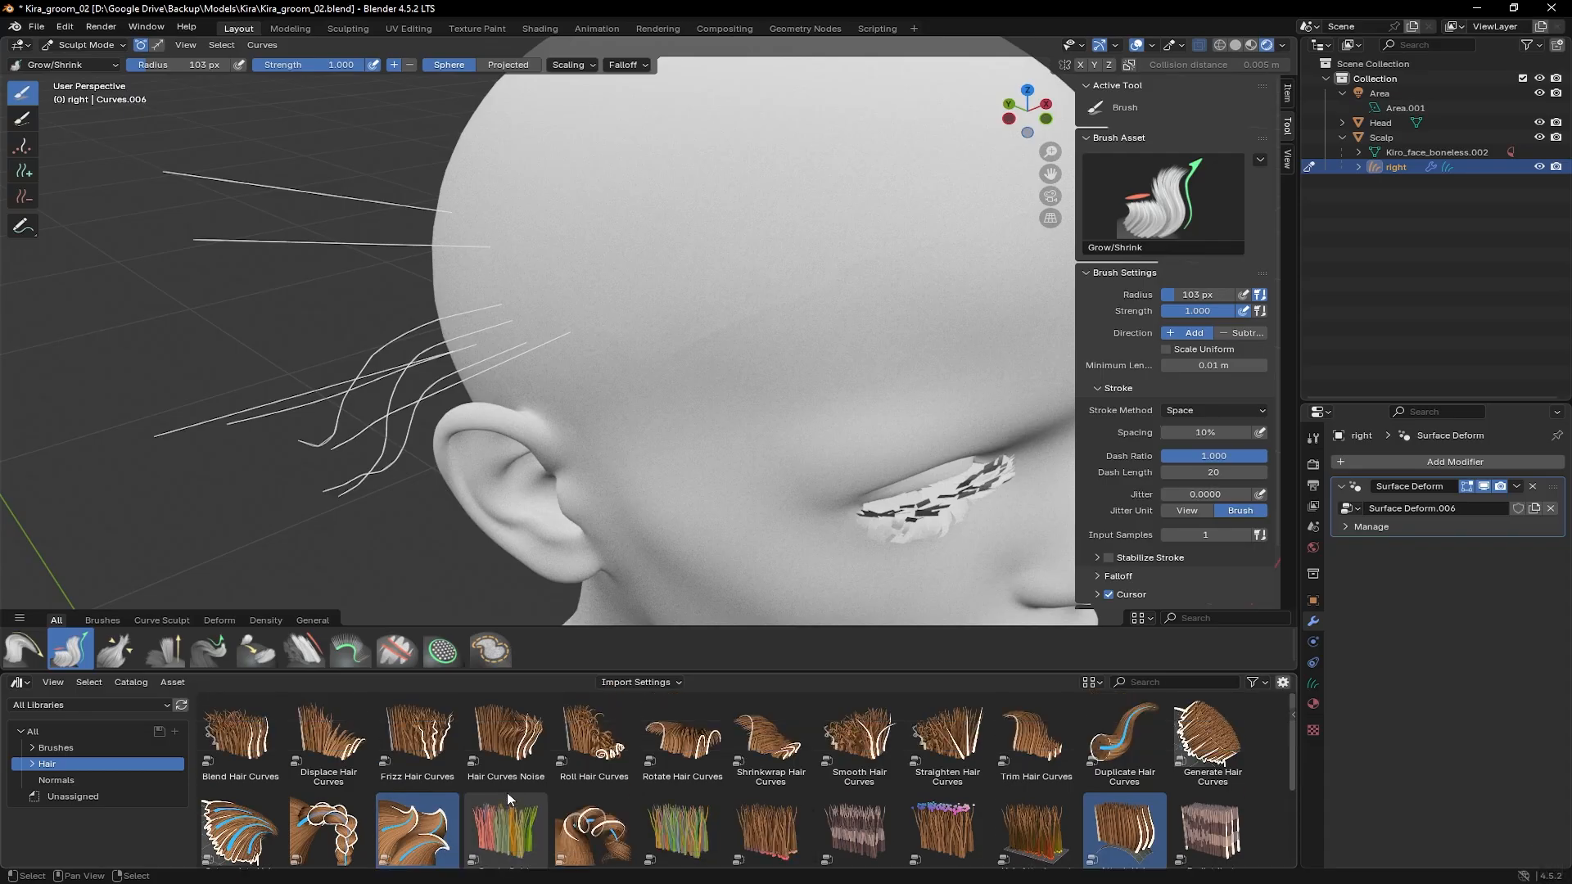
pyautogui.scroll(-2, 507, 781)
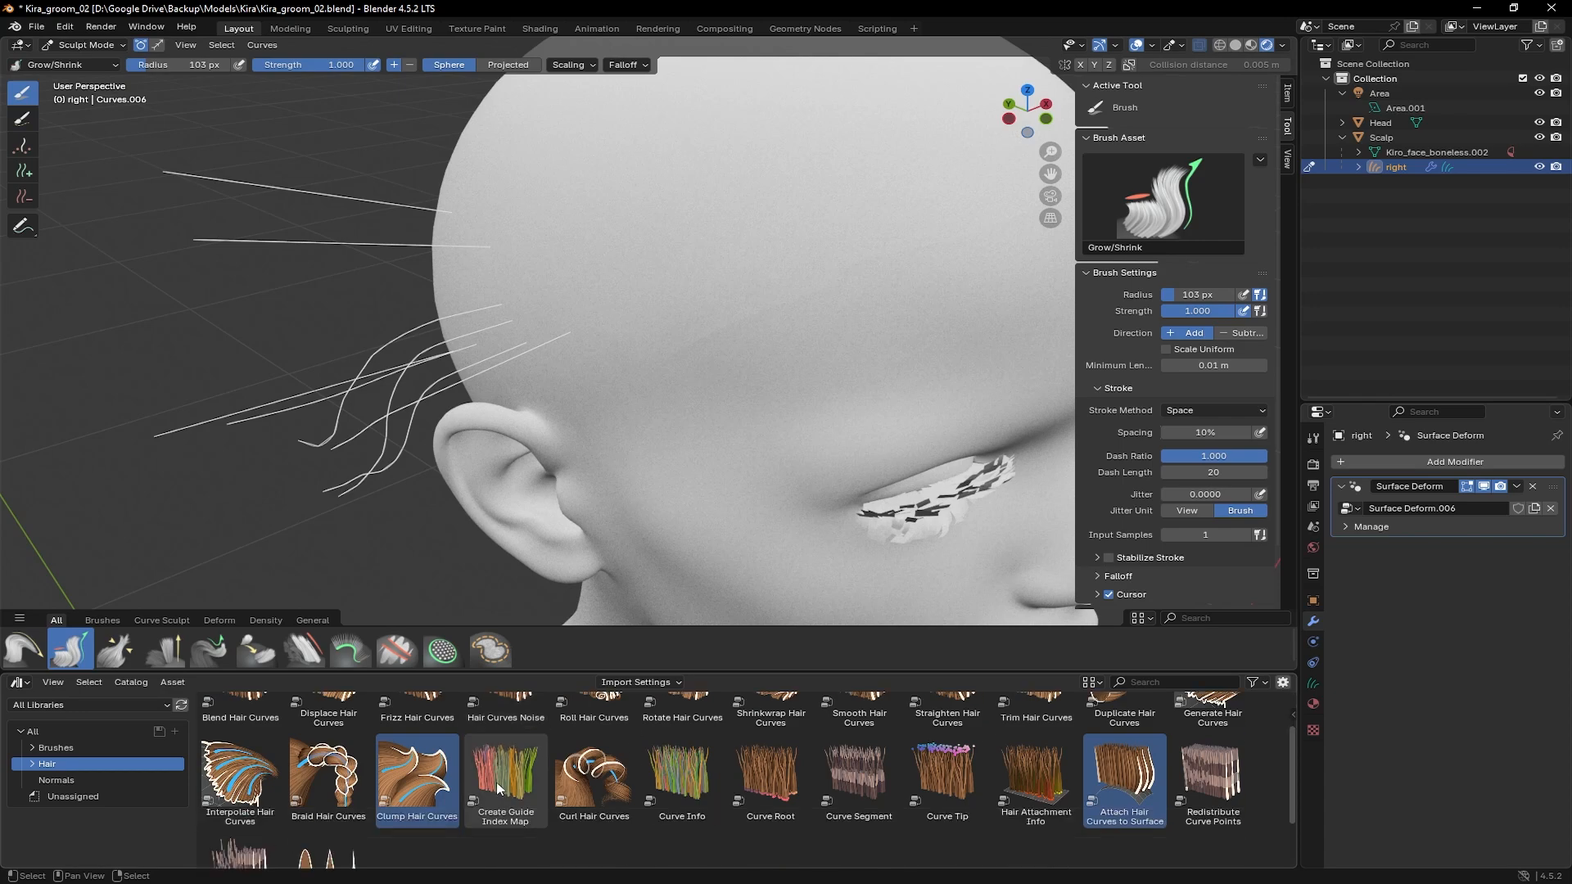
pyautogui.moveTo(246, 777); pyautogui.dragTo(388, 364)
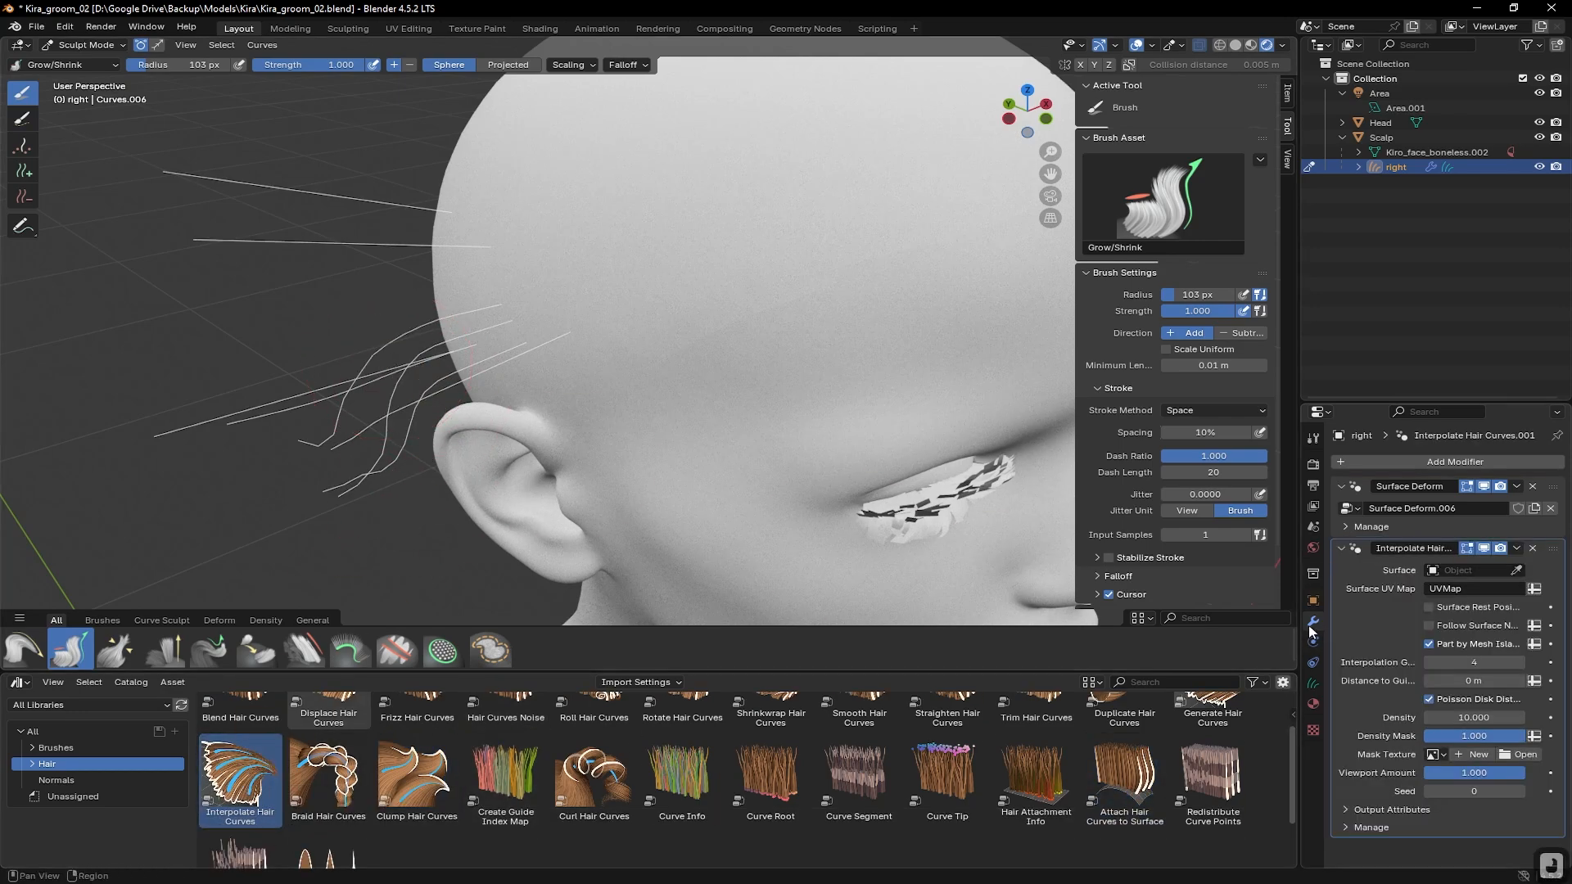
# Set the Scalp object as the surface of the "right" hair curves' Interpolate Hair Curves modifier
pyautogui.click(1314, 438)
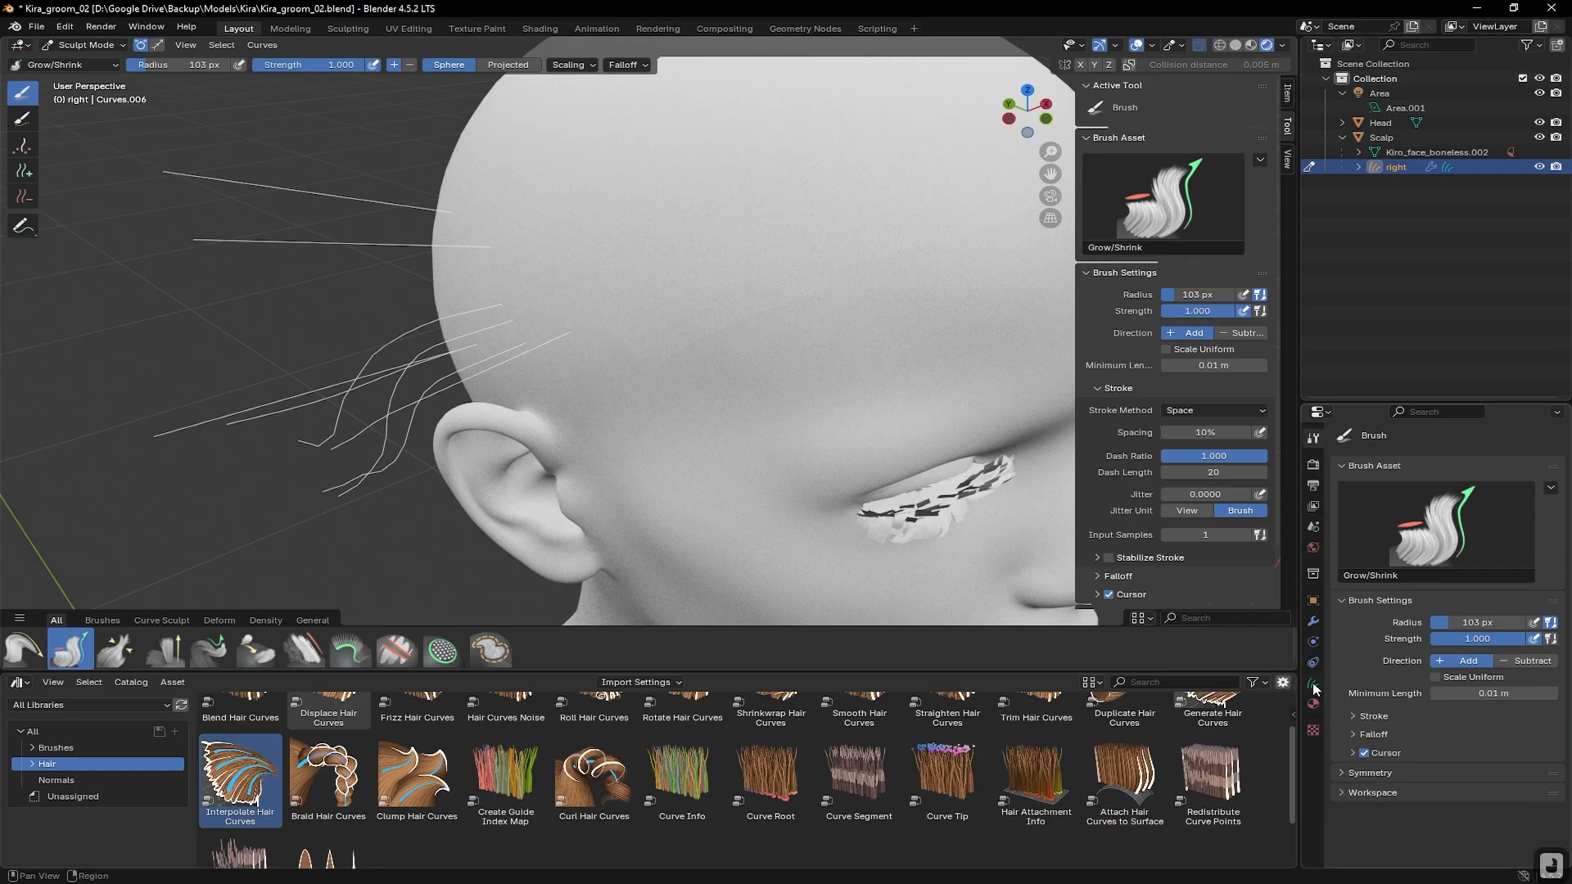
pyautogui.click(1314, 620)
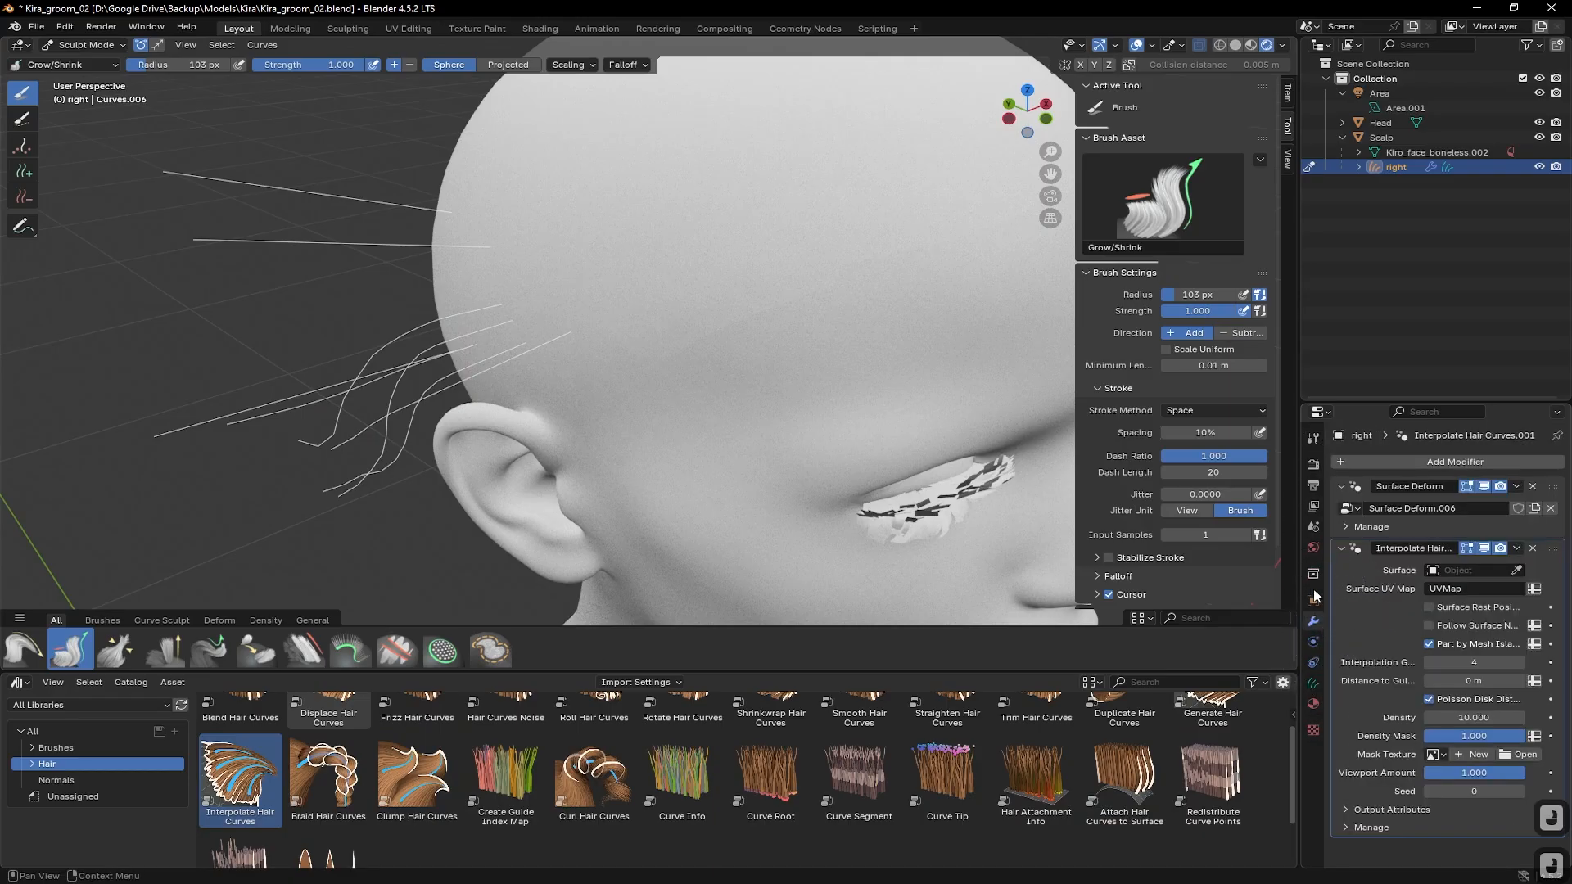
pyautogui.click(1480, 573)
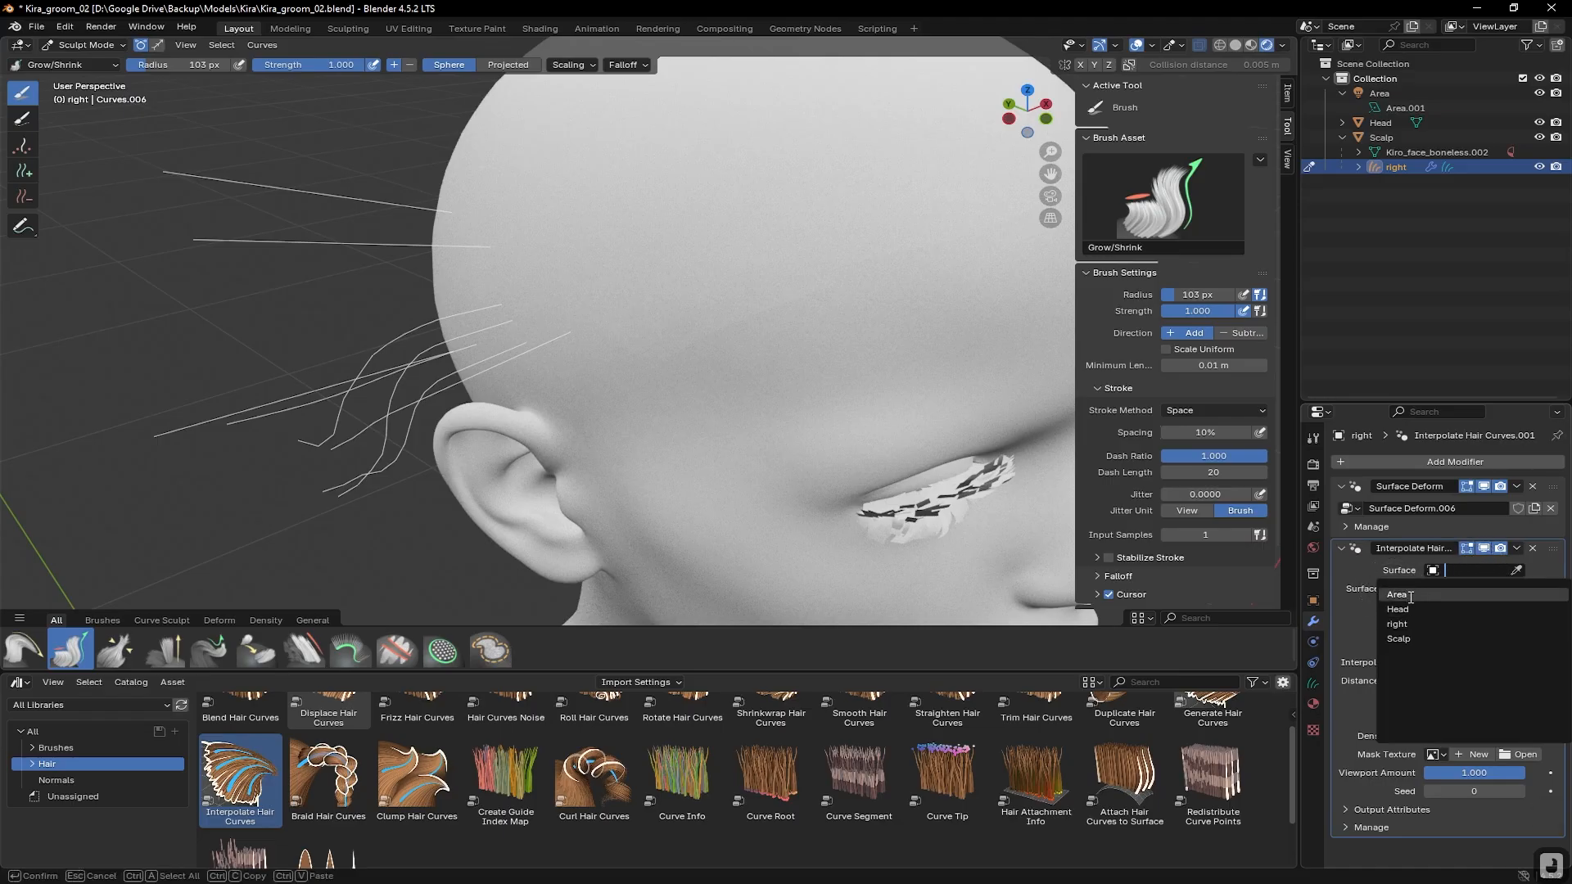
pyautogui.click(1416, 638)
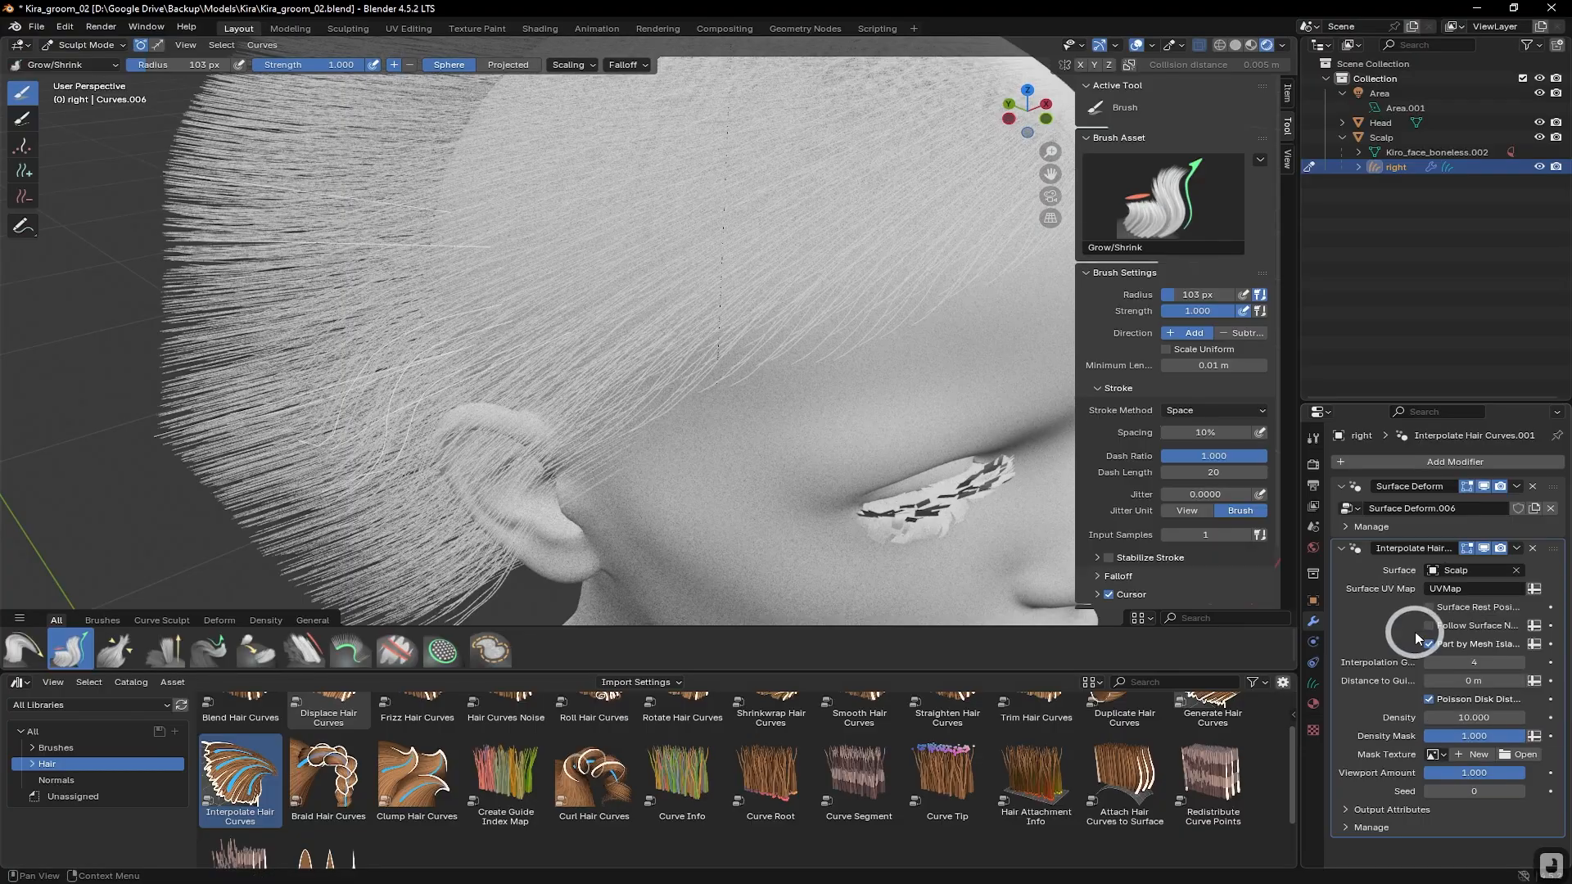
pyautogui.moveTo(931, 444); pyautogui.dragTo(1045, 528, button='middle')
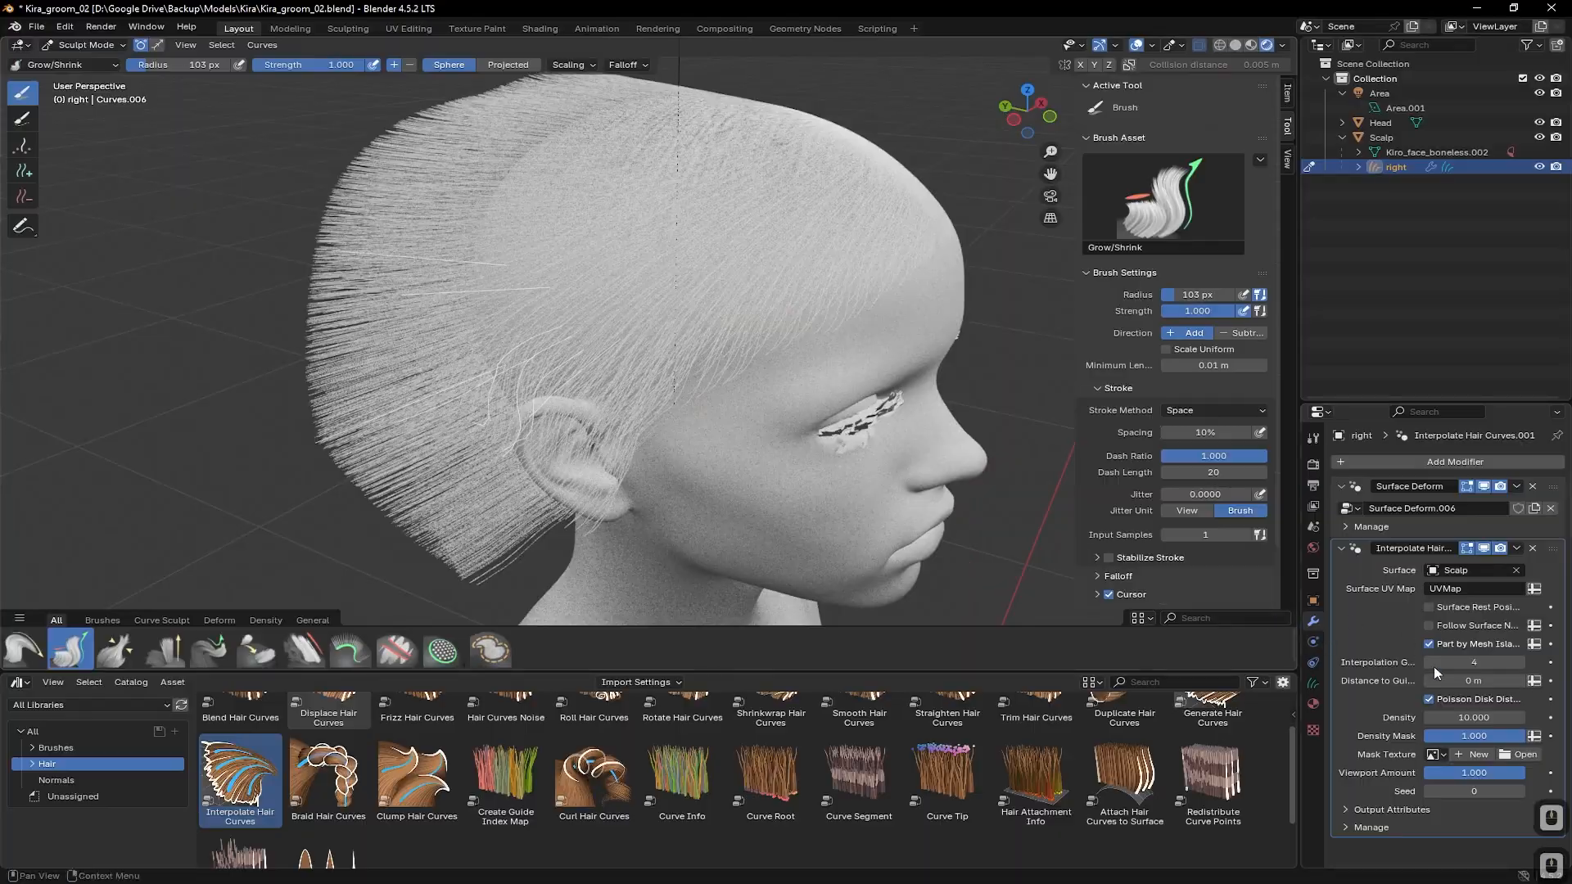
pyautogui.scroll(4, 524, 344)
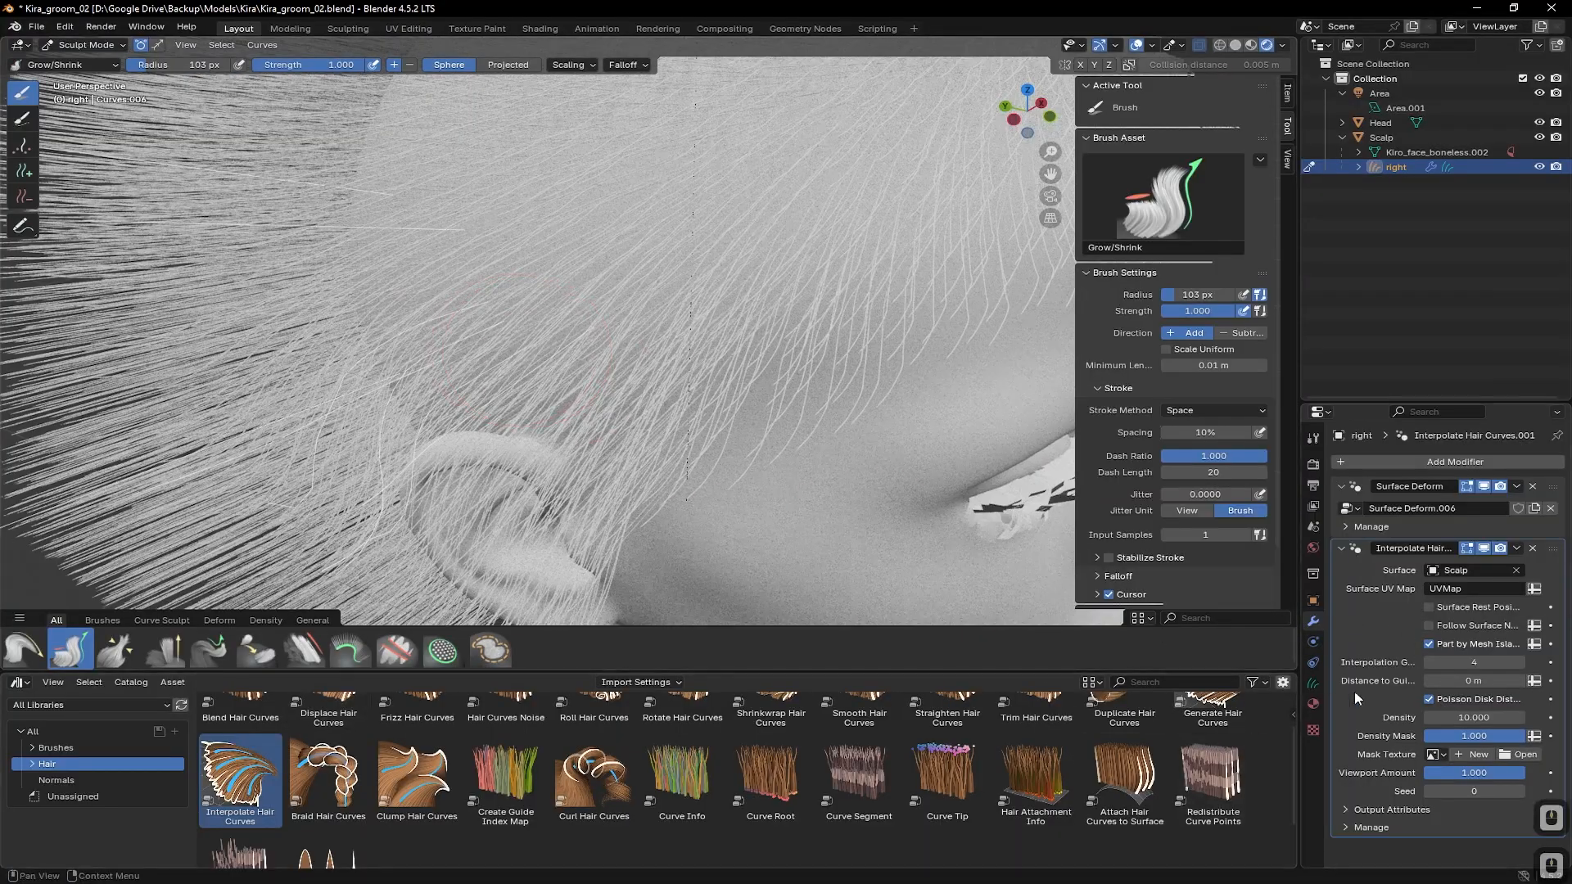
# Raise the Interpolate Hair Curves modifier's Distance to Guides to 0.81 m so hair grows only around the guide strands
pyautogui.moveTo(1484, 682); pyautogui.dragTo(1564, 682)
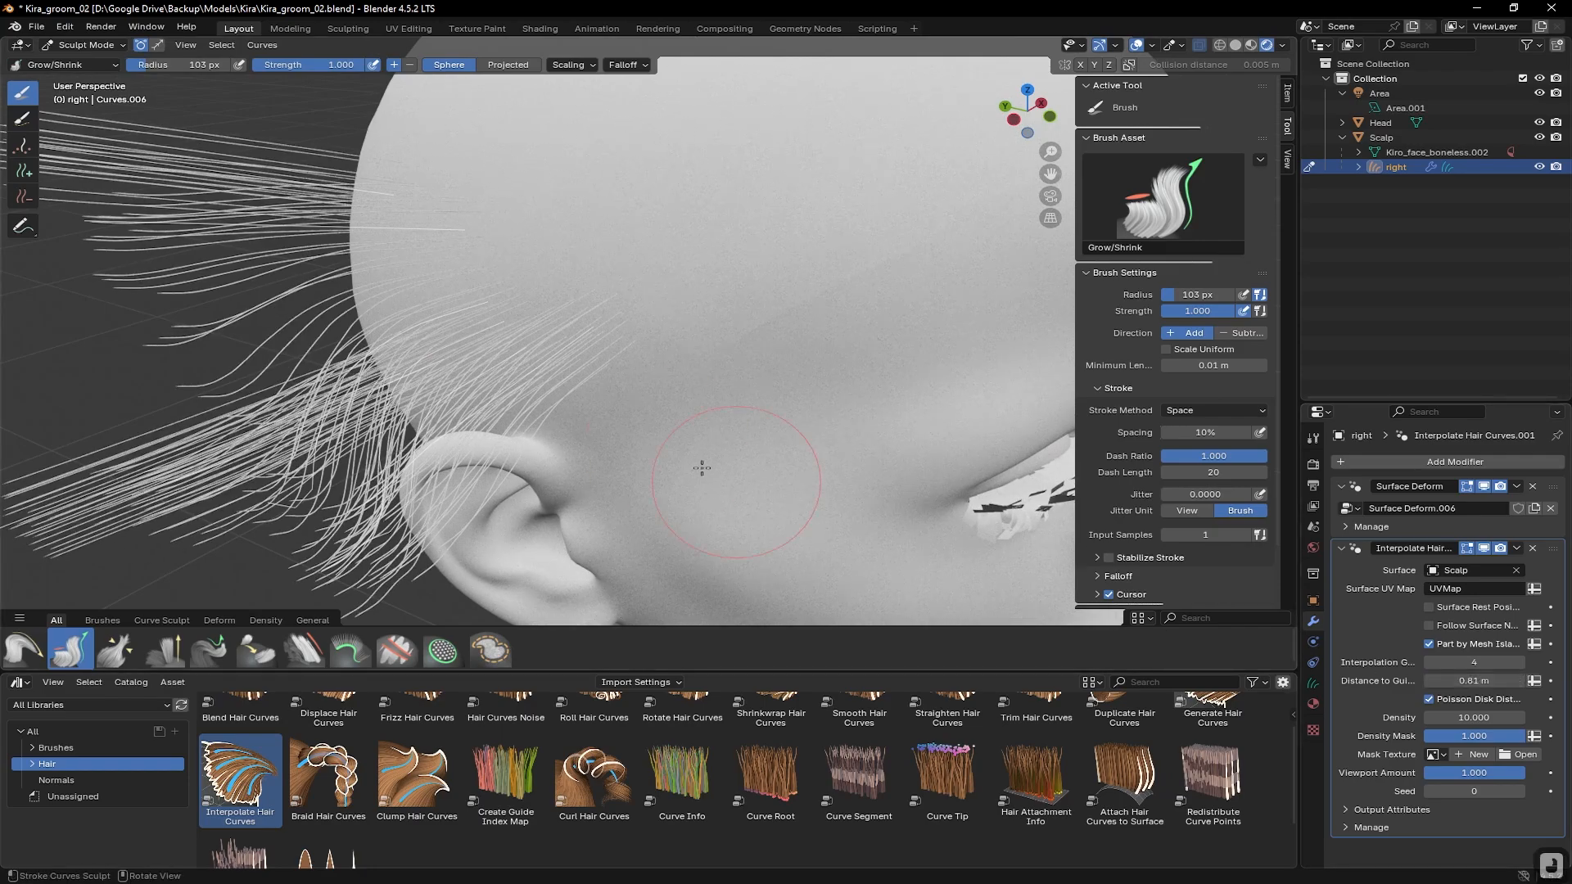
pyautogui.moveTo(702, 467); pyautogui.dragTo(361, 238, button='middle')
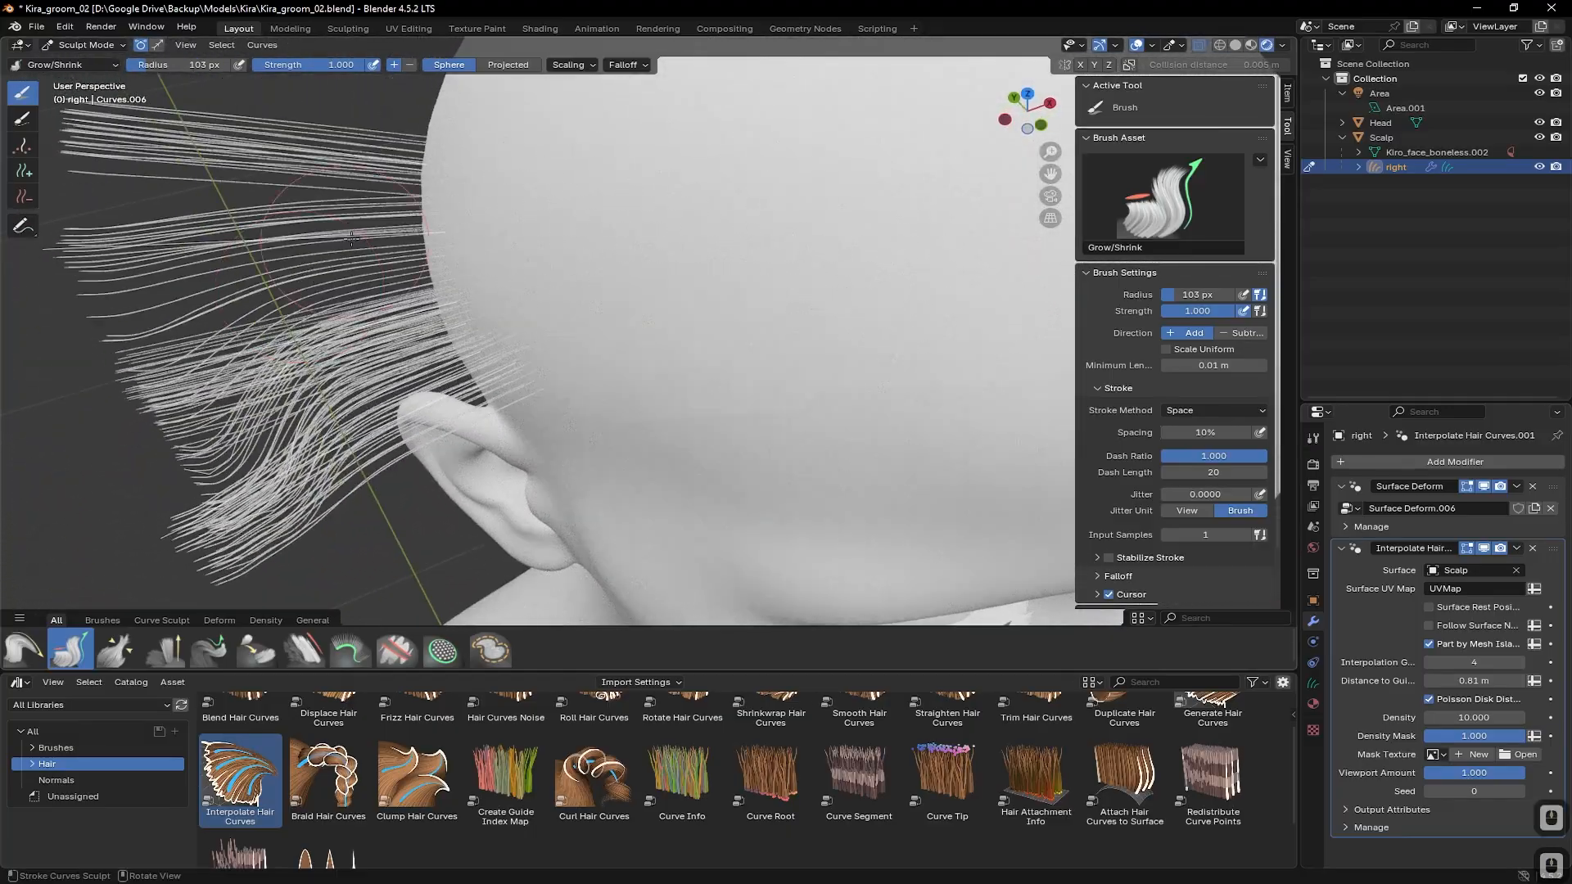
pyautogui.moveTo(289, 186)
pyautogui.mouseDown(button='middle')
pyautogui.moveTo(351, 196)
pyautogui.moveTo(306, 358)
pyautogui.moveTo(1250, 631)
pyautogui.moveTo(262, 326)
pyautogui.mouseUp(button='middle')
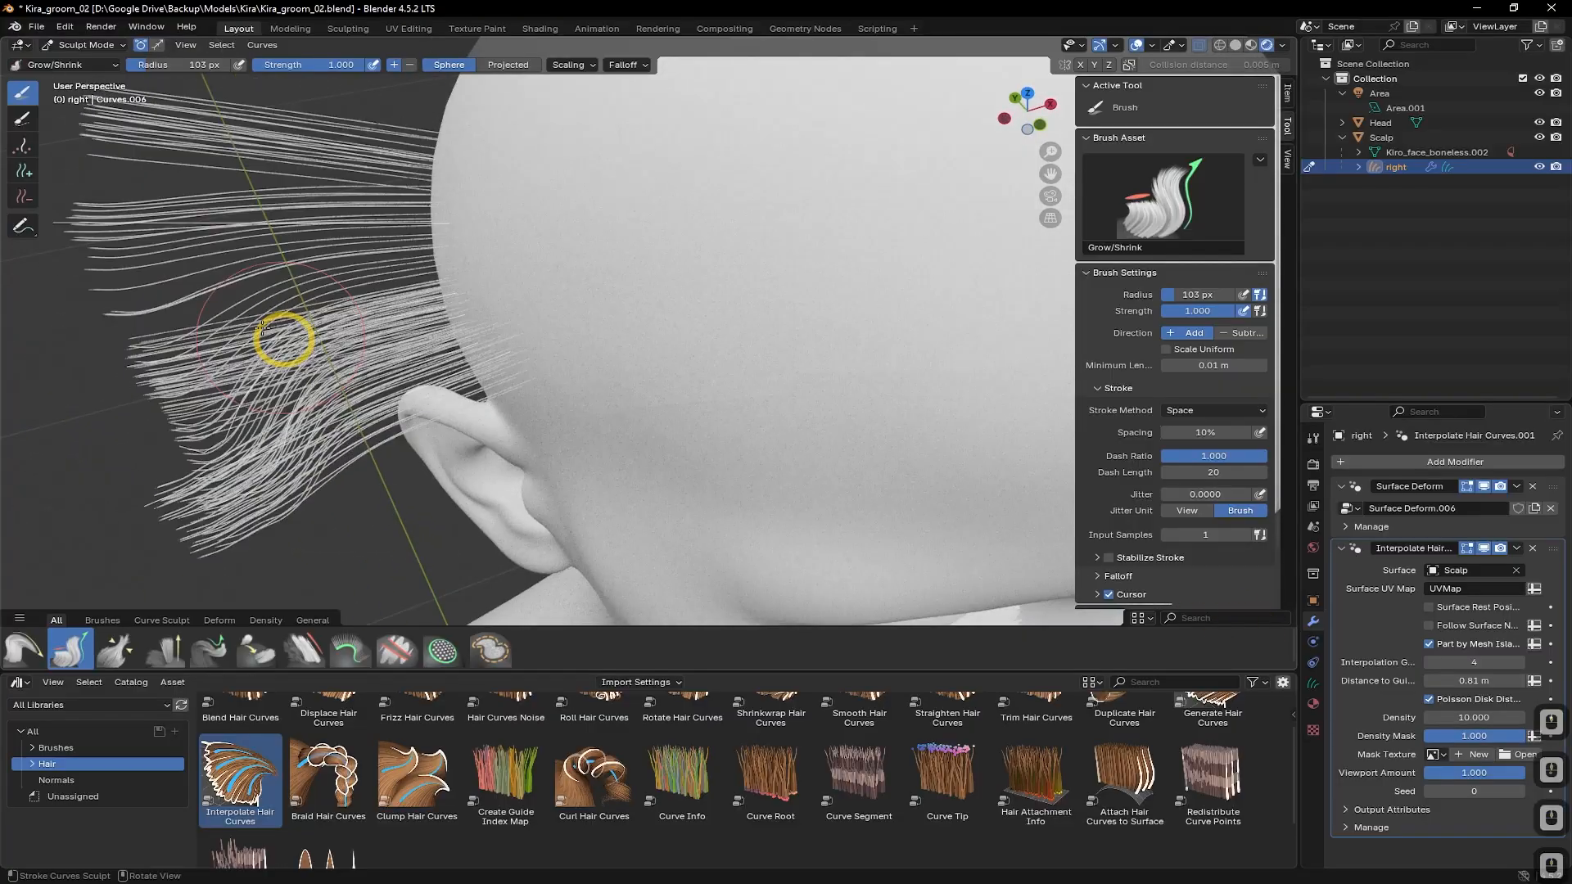
# Comb the hair behind and around the ear downward using the Comb brush with a 363 px radius
pyautogui.click(21, 654)
pyautogui.press('f')
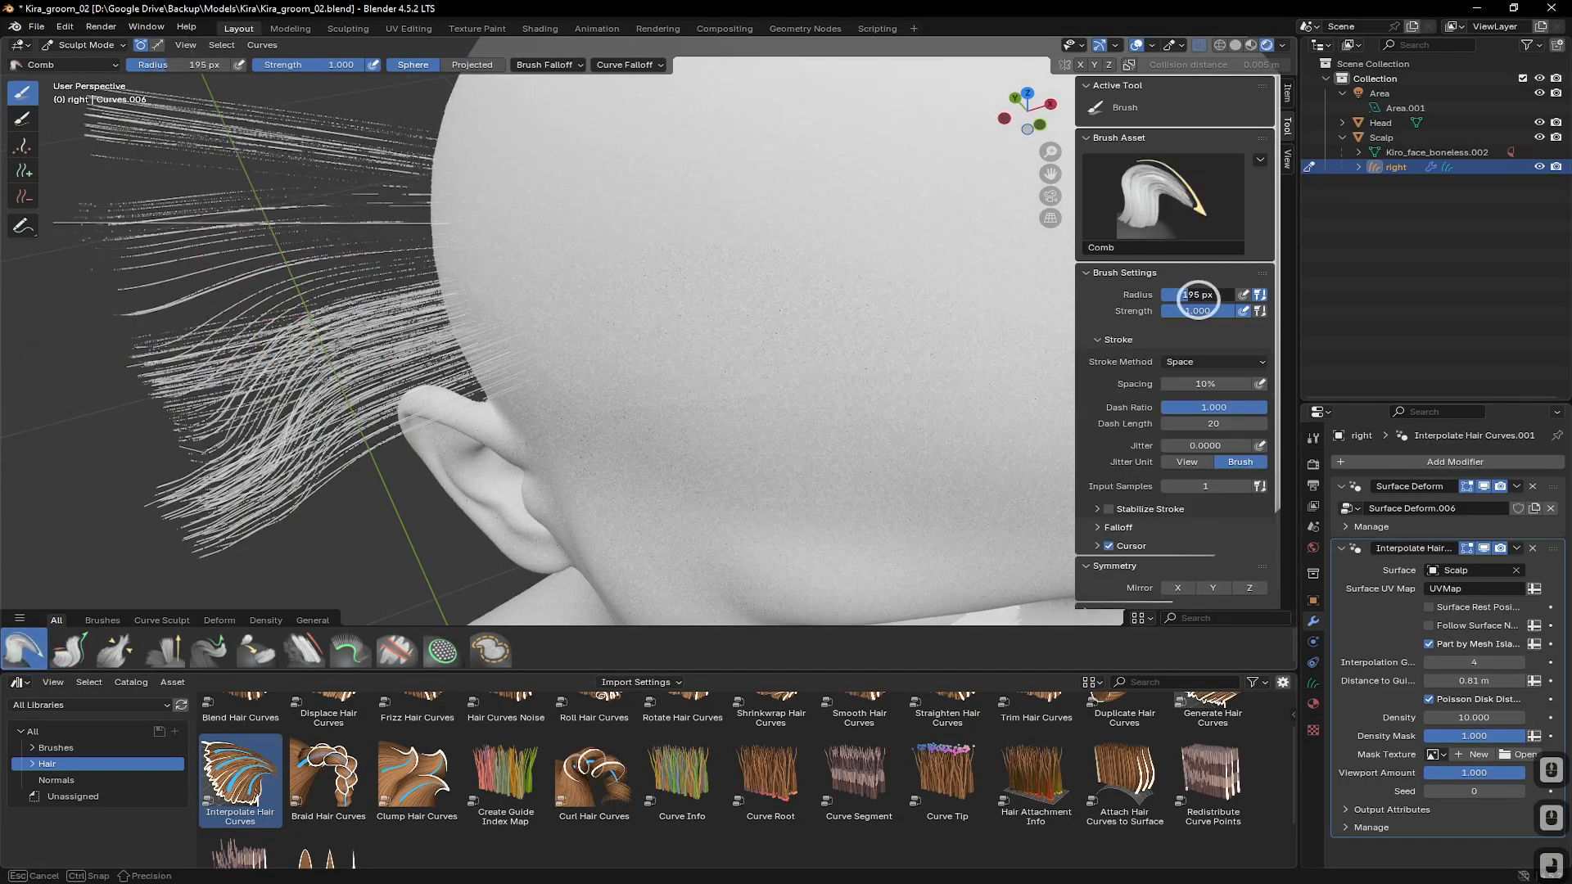
pyautogui.moveTo(122, 187)
pyautogui.mouseDown()
pyautogui.moveTo(109, 285)
pyautogui.moveTo(267, 555)
pyautogui.mouseUp()
pyautogui.moveTo(306, 469); pyautogui.dragTo(292, 524)
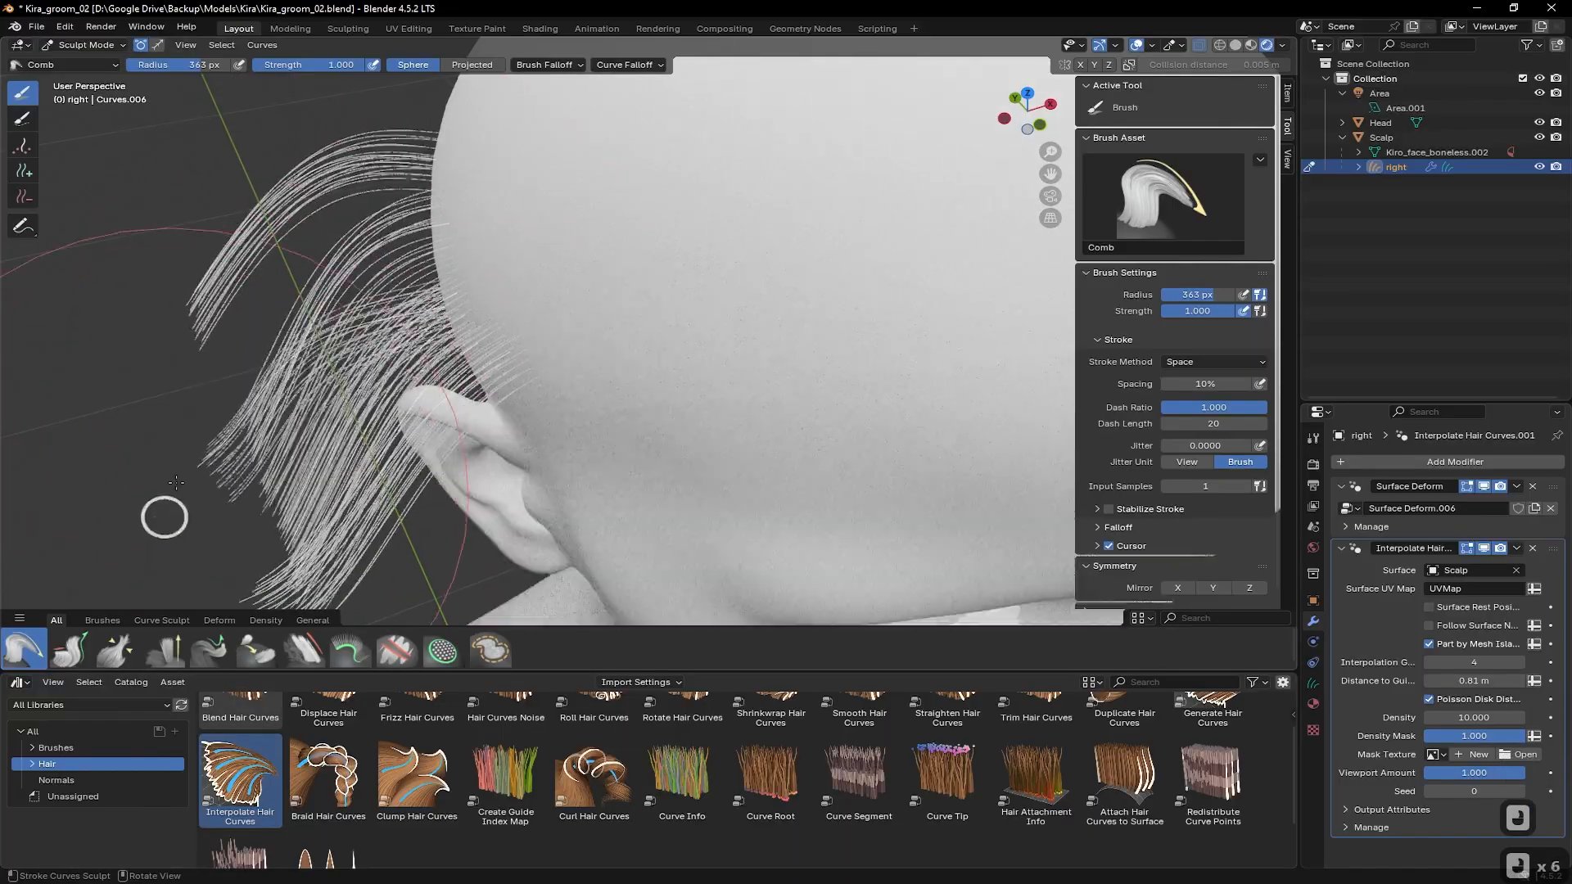
pyautogui.moveTo(168, 520); pyautogui.dragTo(499, 421, button='middle')
pyautogui.keyDown('shift'); pyautogui.moveTo(598, 375); pyautogui.dragTo(386, 274, button='middle'); pyautogui.keyUp('shift')
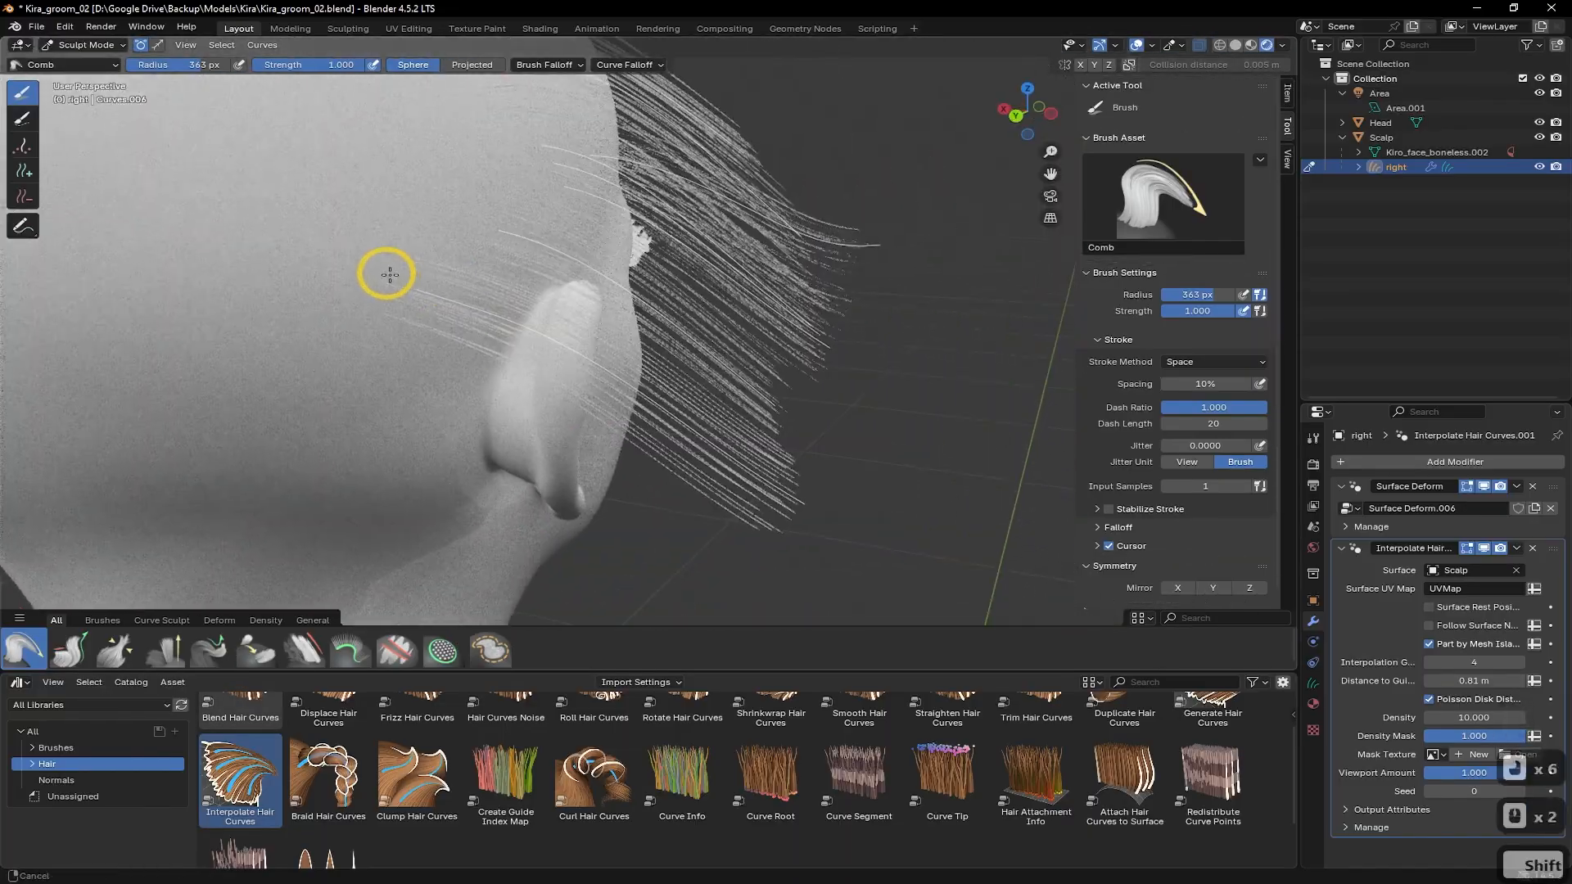
pyautogui.moveTo(843, 219)
pyautogui.mouseDown()
pyautogui.moveTo(708, 284)
pyautogui.moveTo(695, 432)
pyautogui.moveTo(772, 422)
pyautogui.mouseUp()
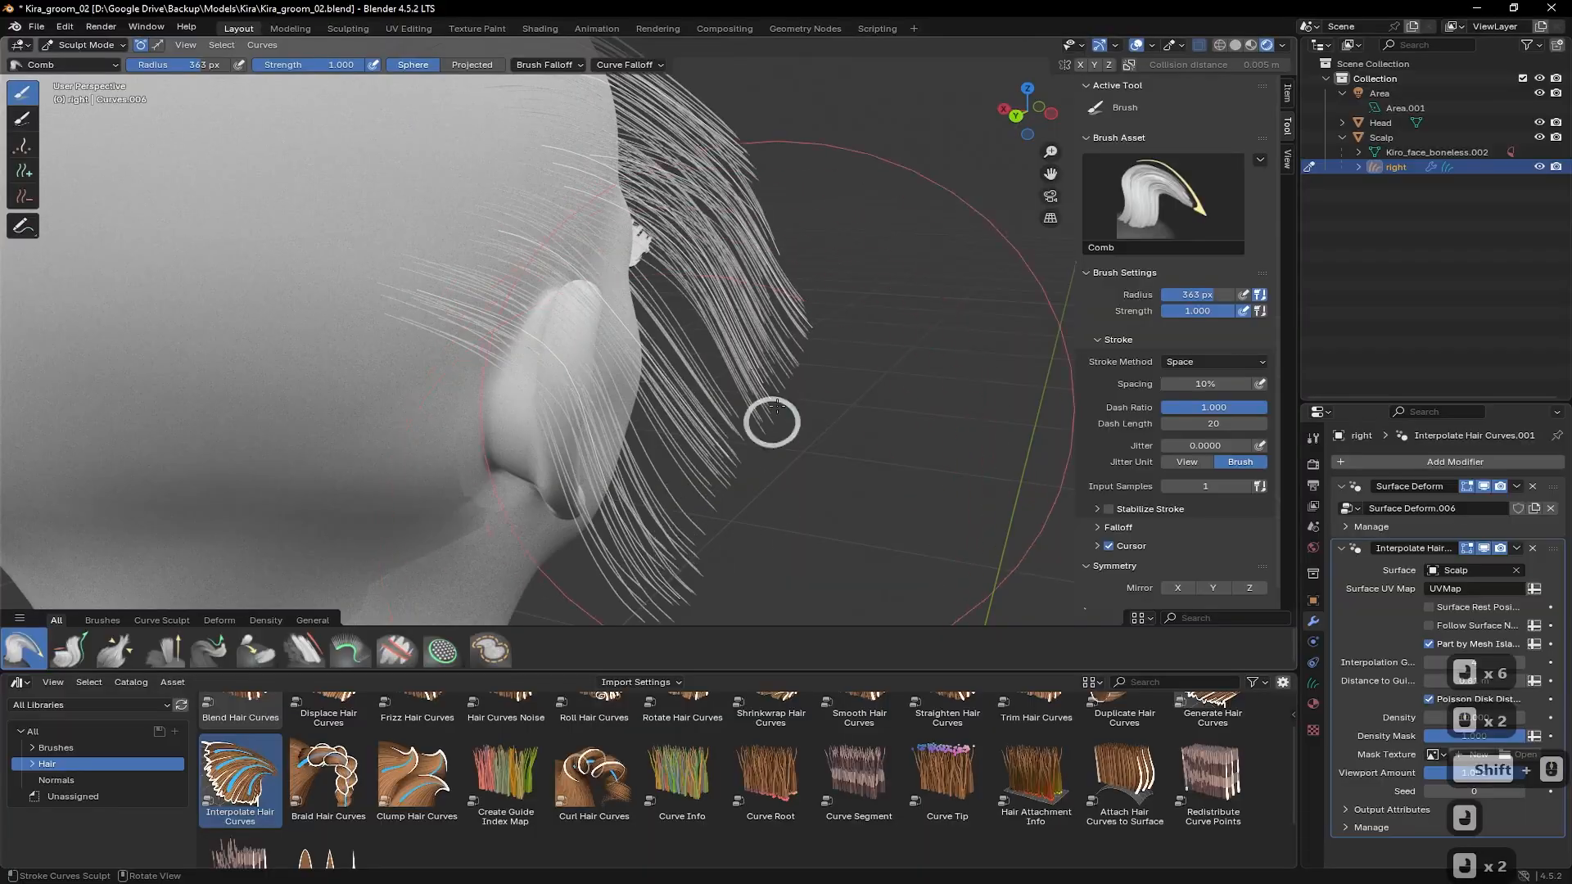
pyautogui.moveTo(755, 402); pyautogui.dragTo(604, 376, button='middle')
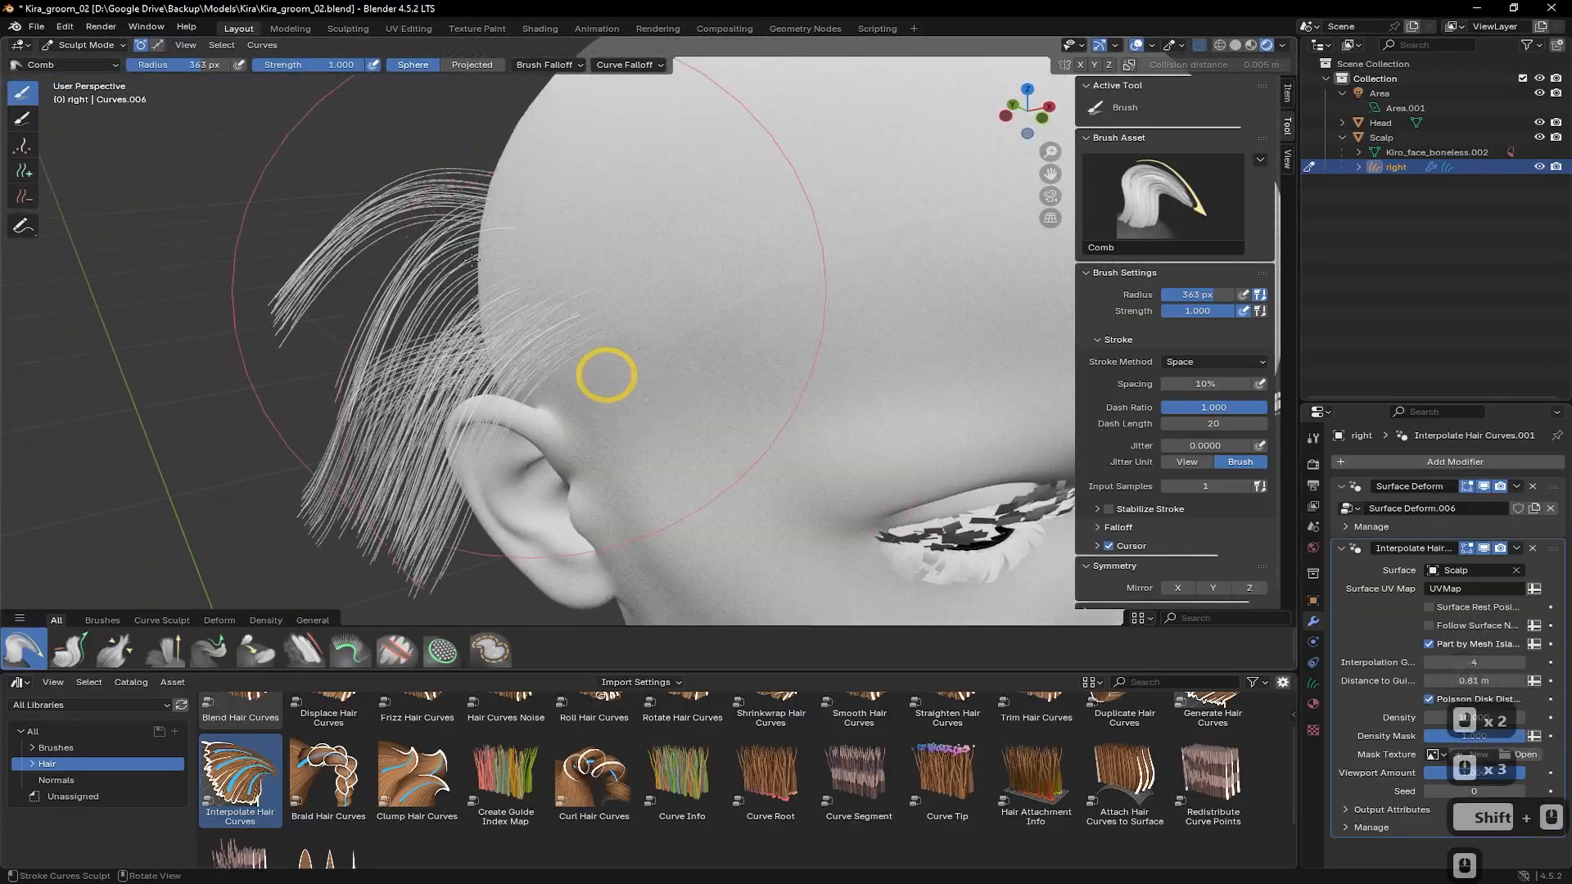
# Smooth the hair strands around the ear with the Smooth brush
pyautogui.moveTo(359, 228); pyautogui.dragTo(129, 644, button='middle')
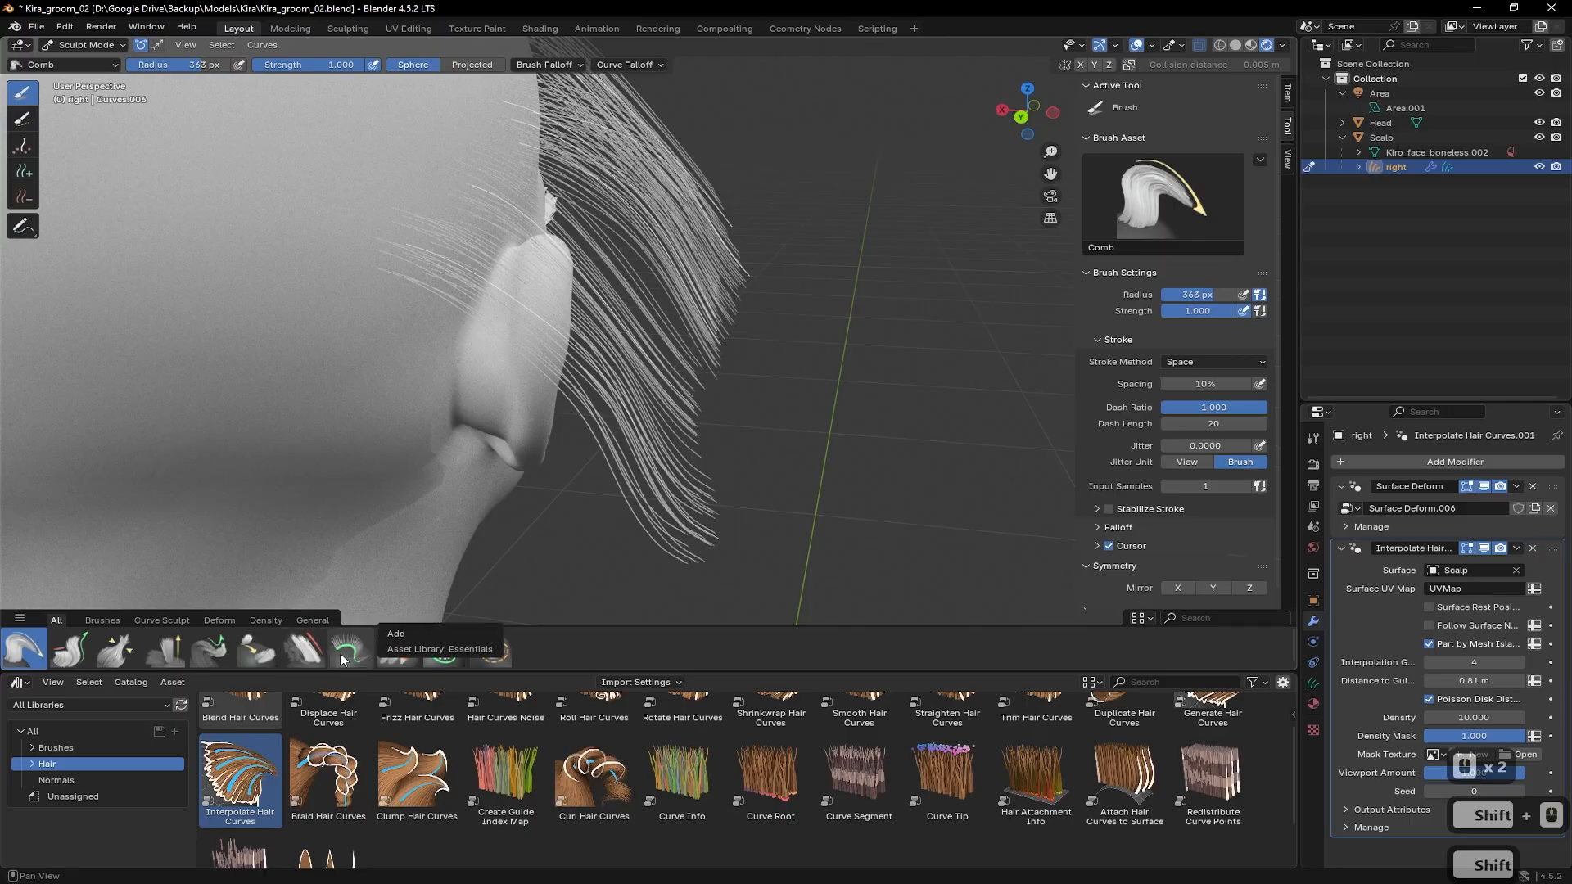
pyautogui.click(301, 652)
pyautogui.moveTo(485, 194); pyautogui.dragTo(307, 565)
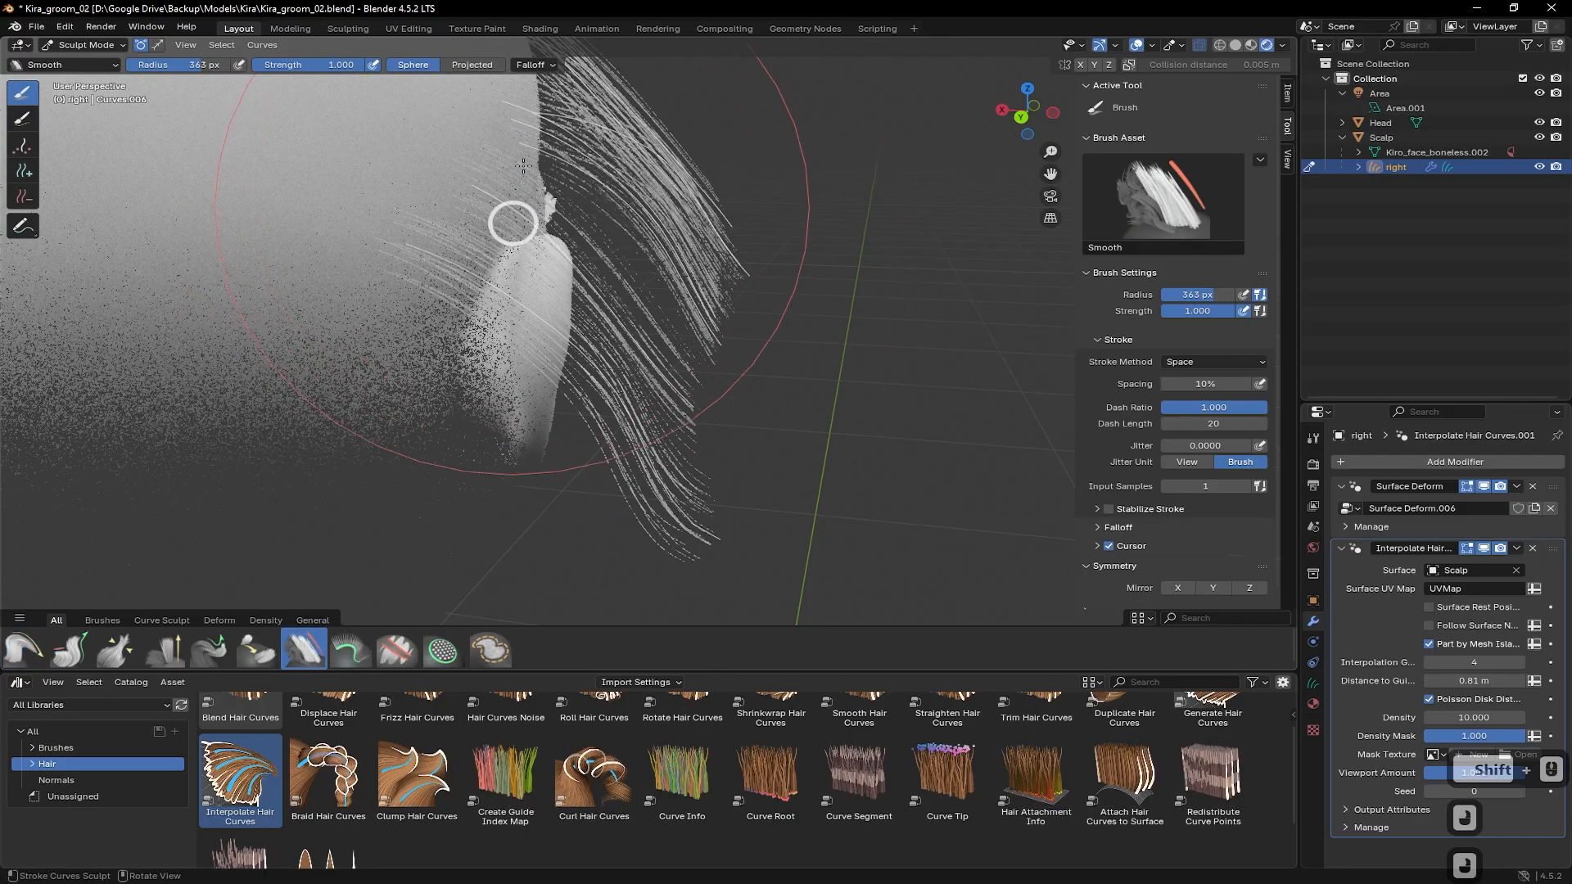
pyautogui.moveTo(512, 221); pyautogui.dragTo(151, 591)
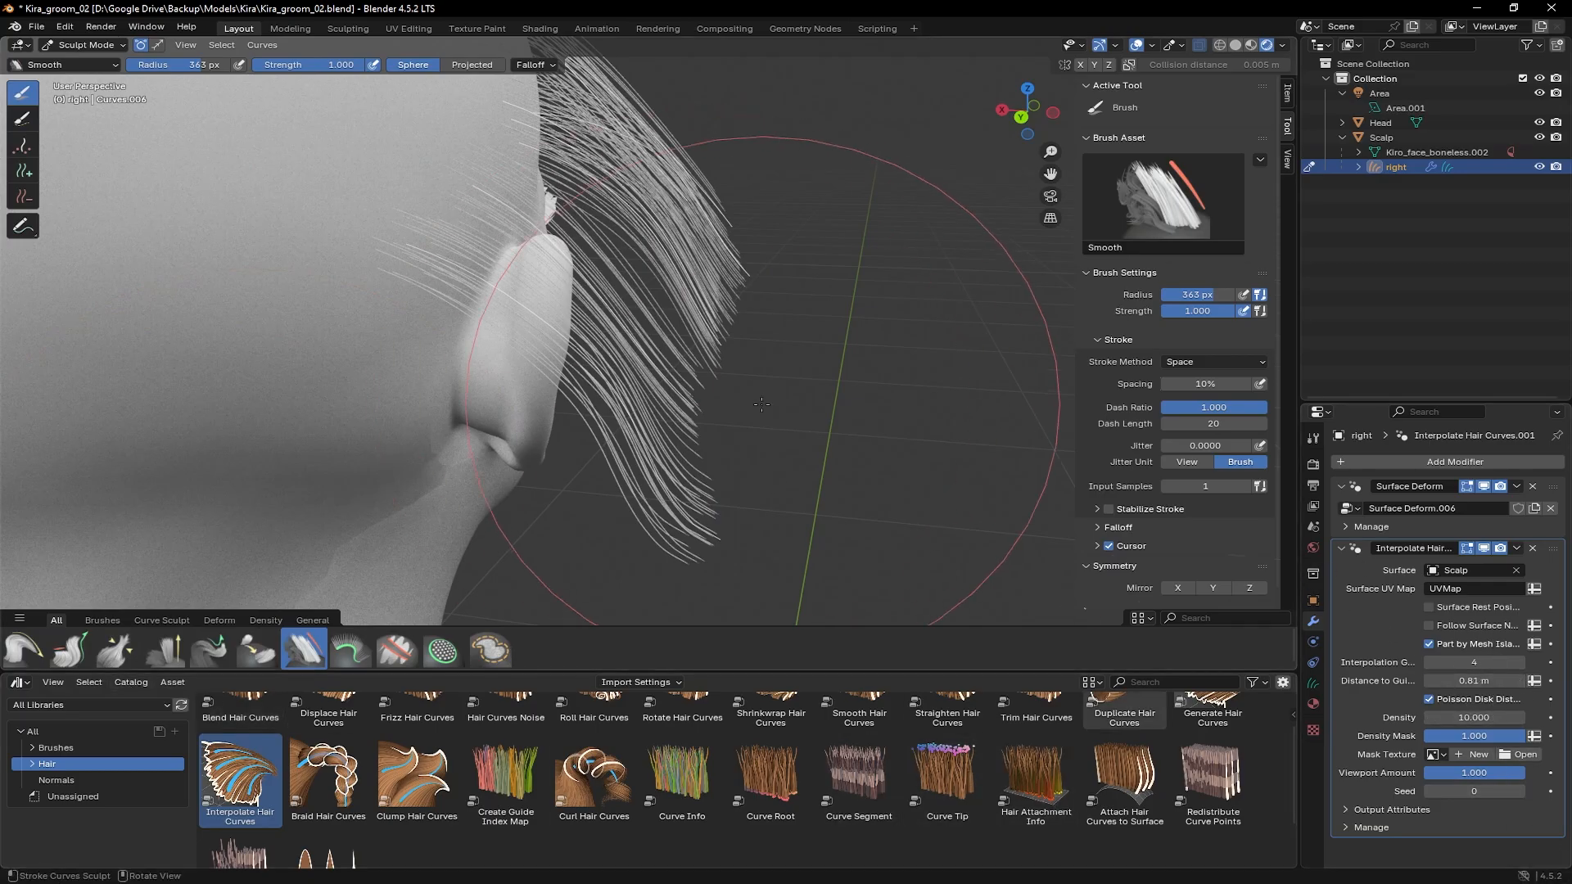
pyautogui.moveTo(762, 404); pyautogui.dragTo(748, 256, button='middle')
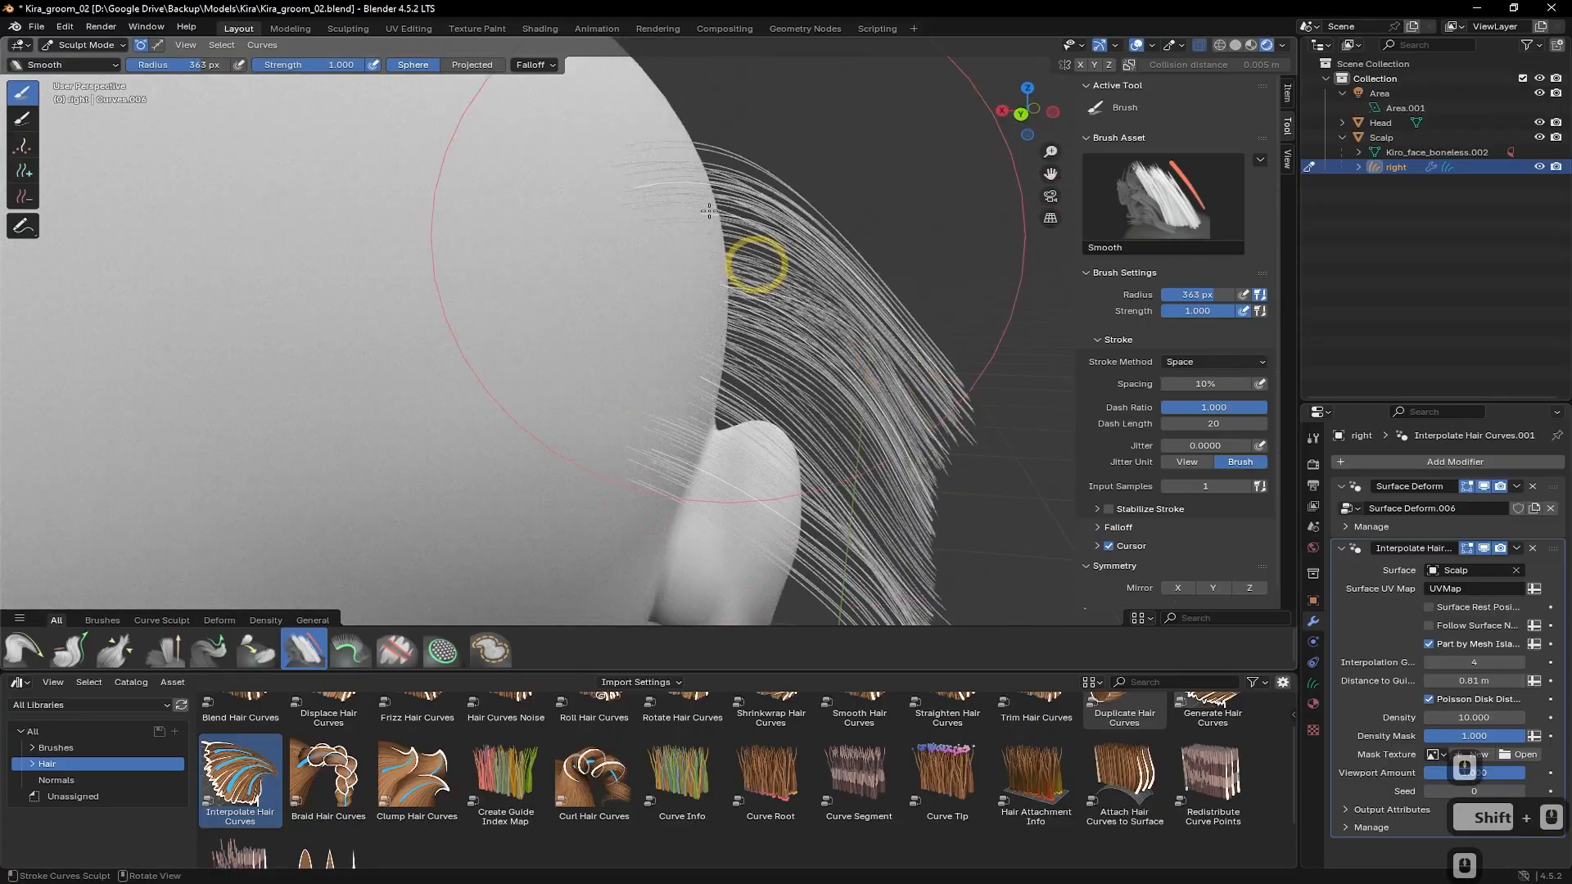
# Set the Interpolate Hair Curves modifier's Density to 50
pyautogui.doubleClick(1474, 717)
pyautogui.write('50')
pyautogui.press('Return')
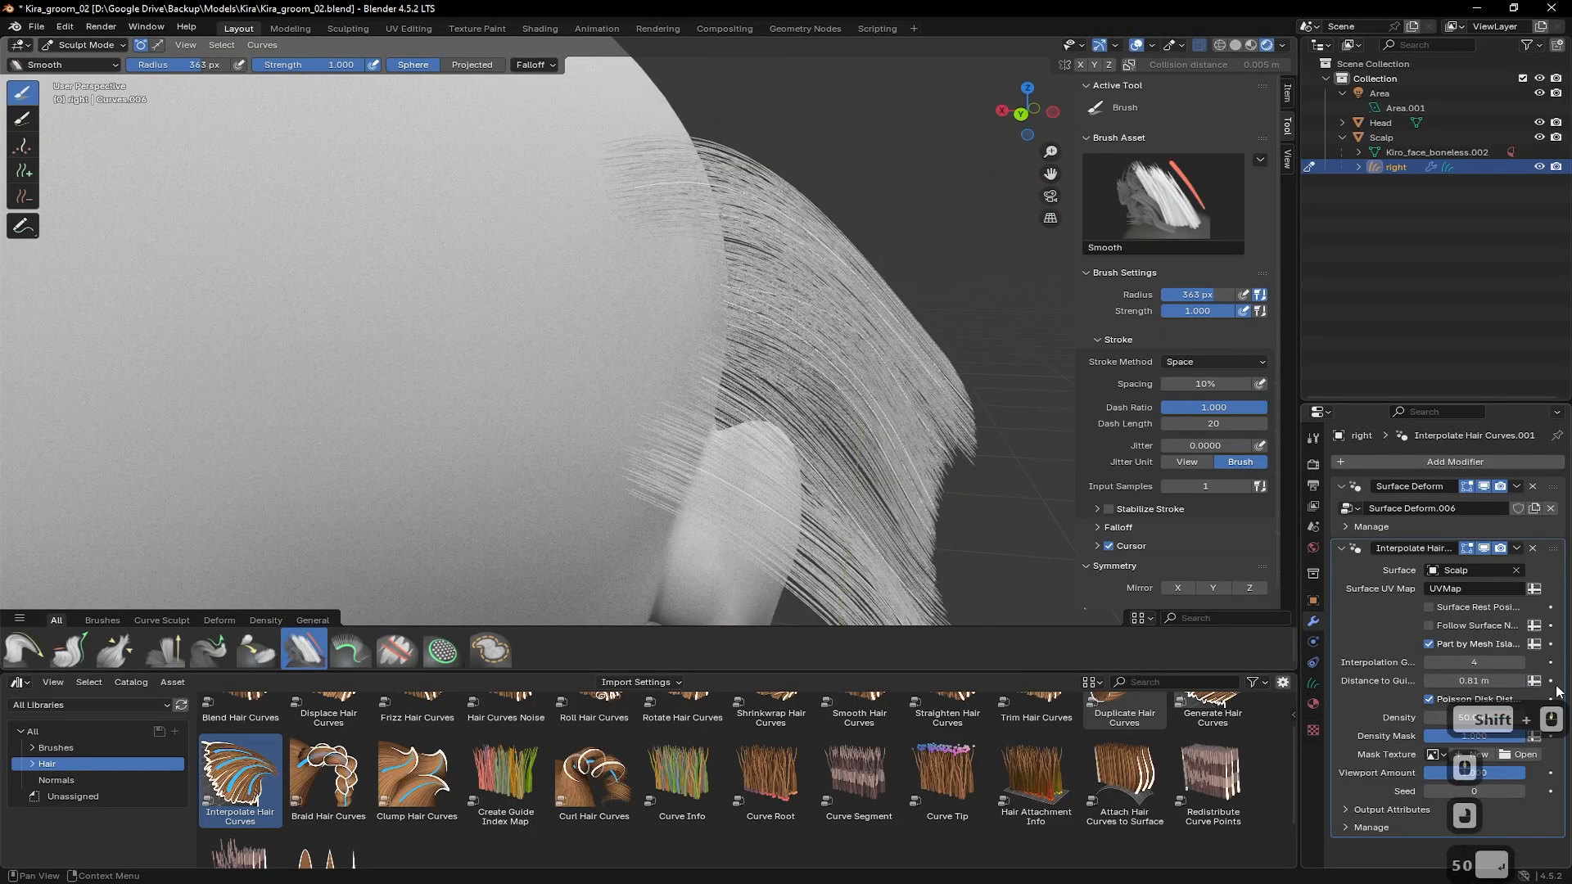
pyautogui.moveTo(920, 560); pyautogui.dragTo(586, 421, button='middle')
pyautogui.scroll(5, 621, 386)
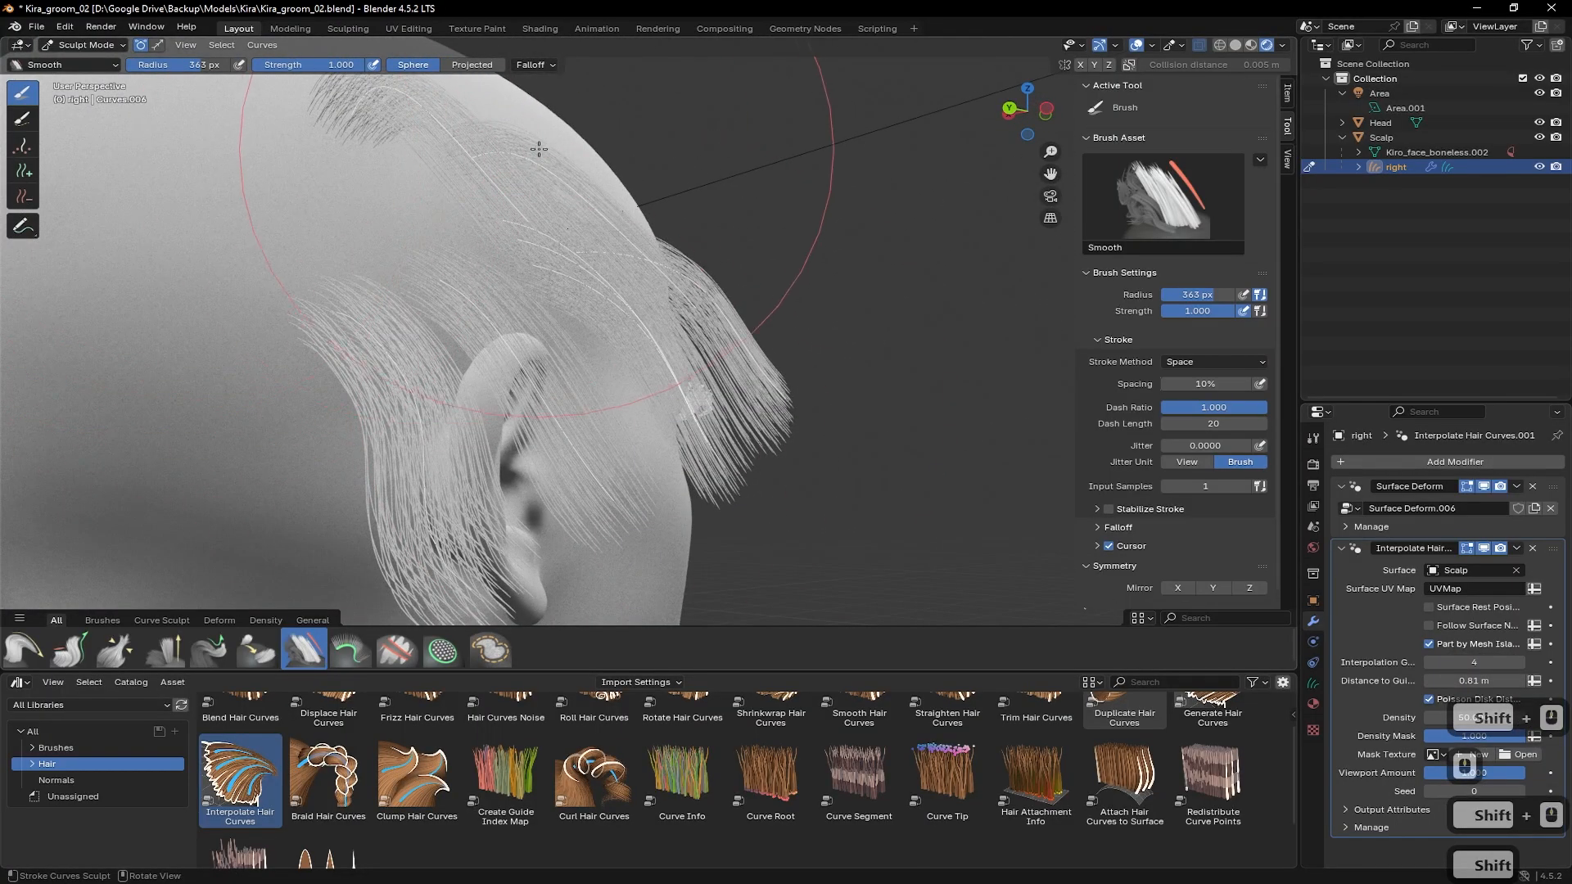
# Activate the Add brush with Length, Radius and Shape interpolation enabled for new curves
pyautogui.keyDown('shift'); pyautogui.moveTo(565, 149); pyautogui.dragTo(580, 170, button='middle'); pyautogui.keyUp('shift')
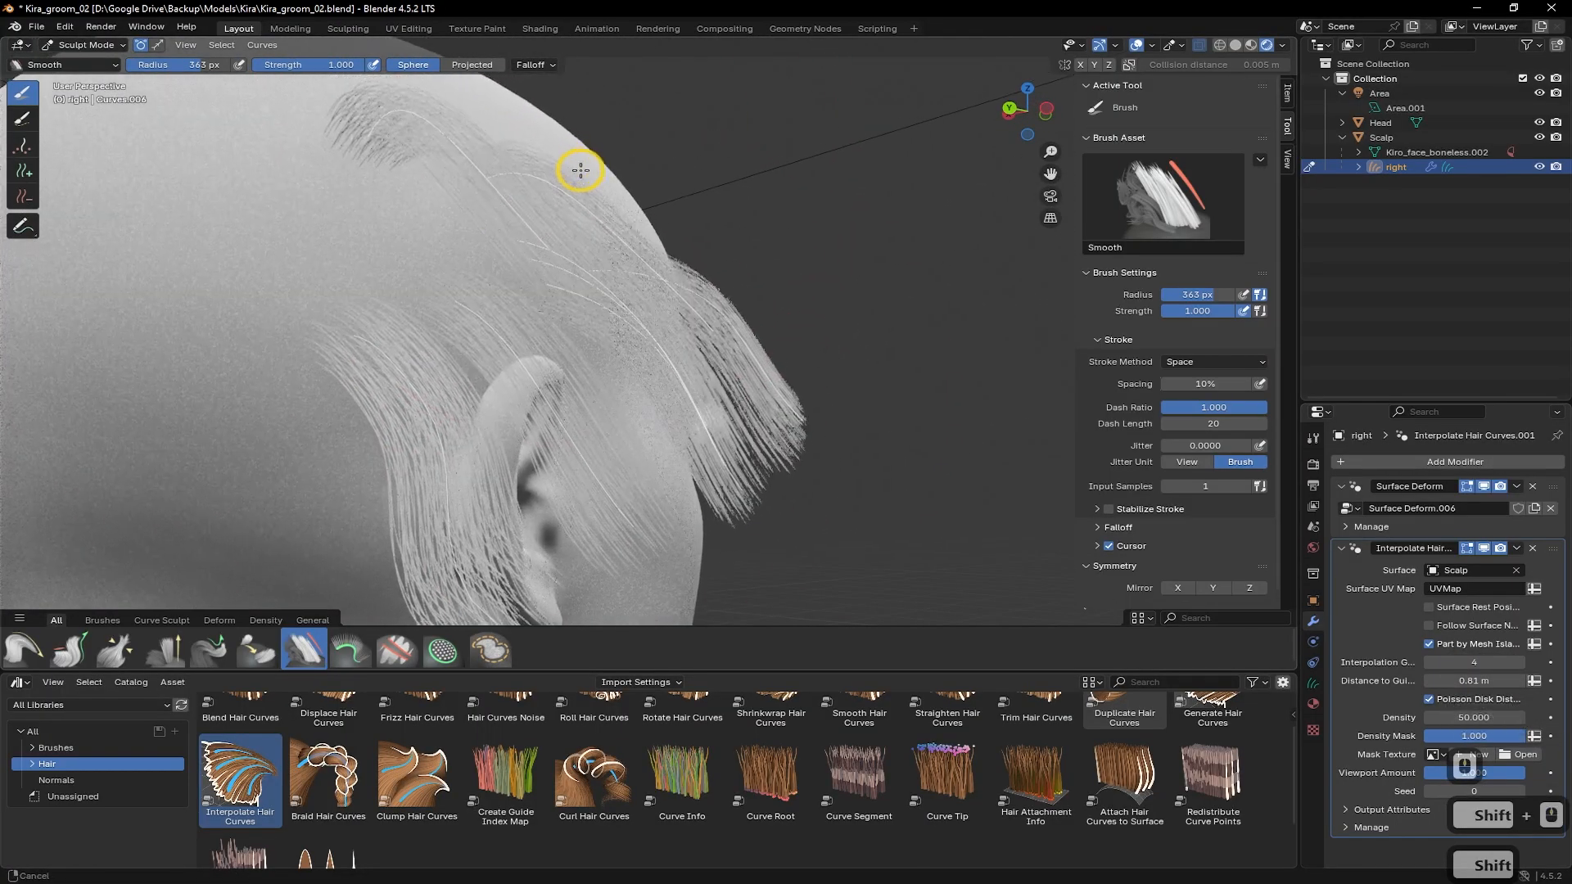
pyautogui.click(23, 172)
pyautogui.click(549, 65)
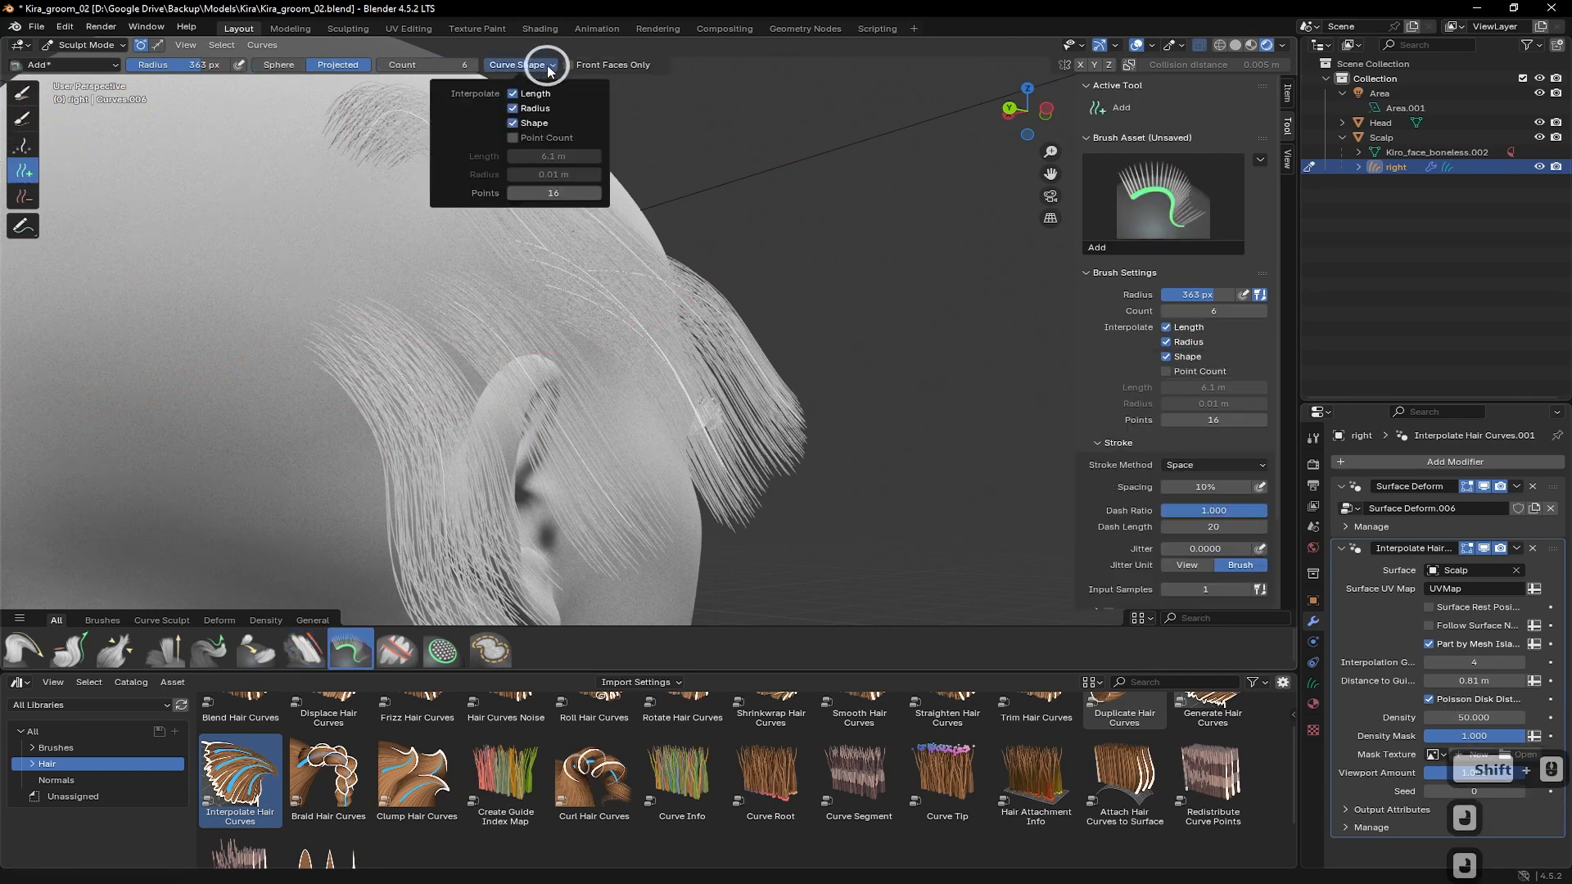
pyautogui.click(511, 108)
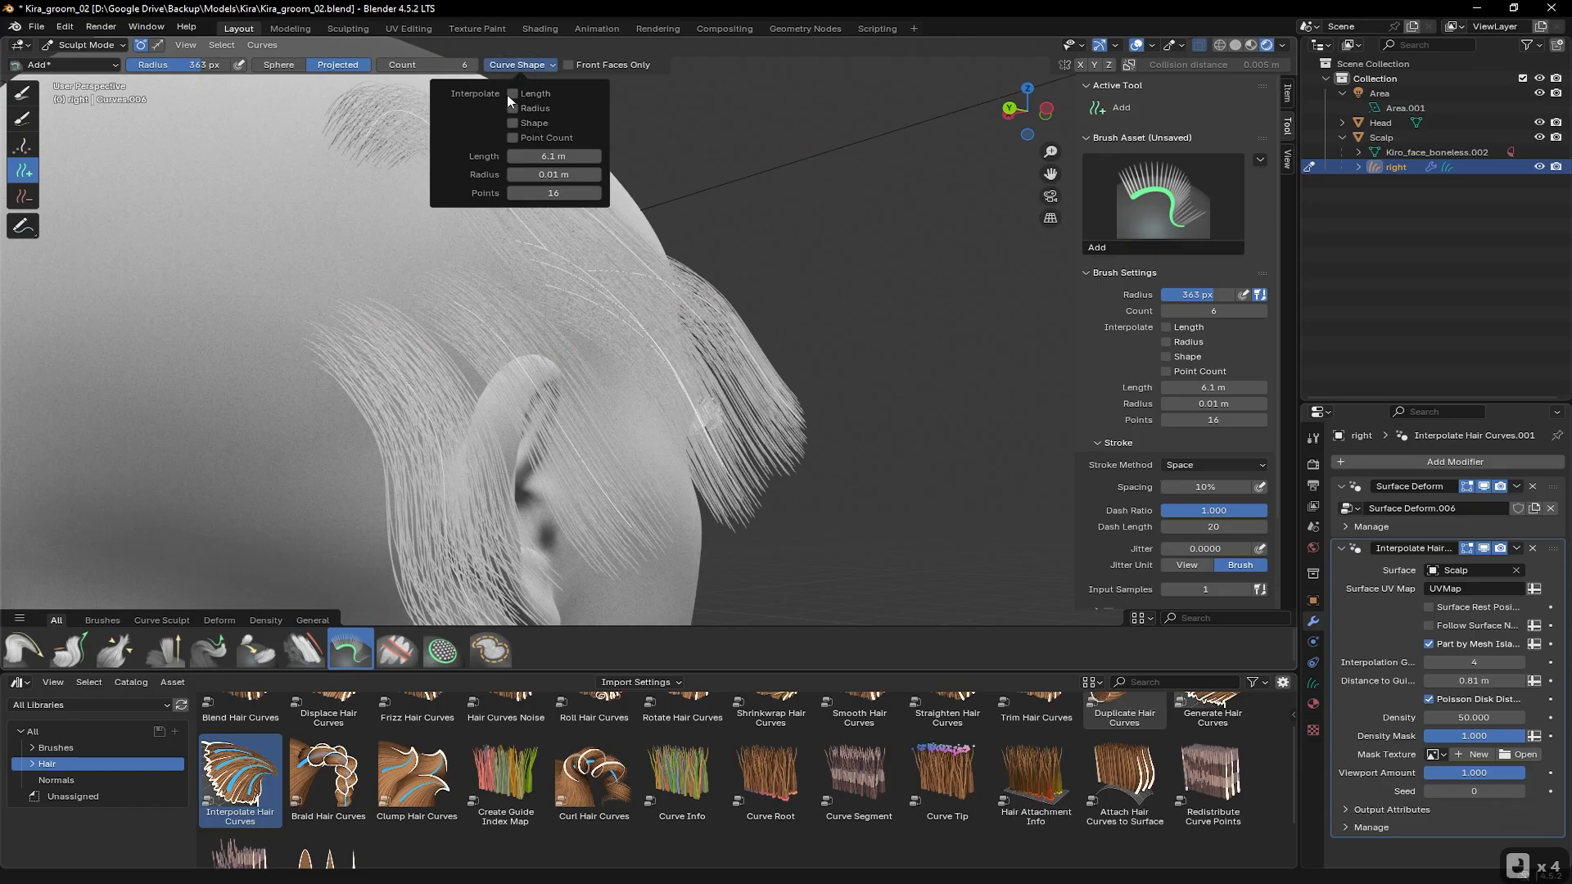
pyautogui.click(512, 108)
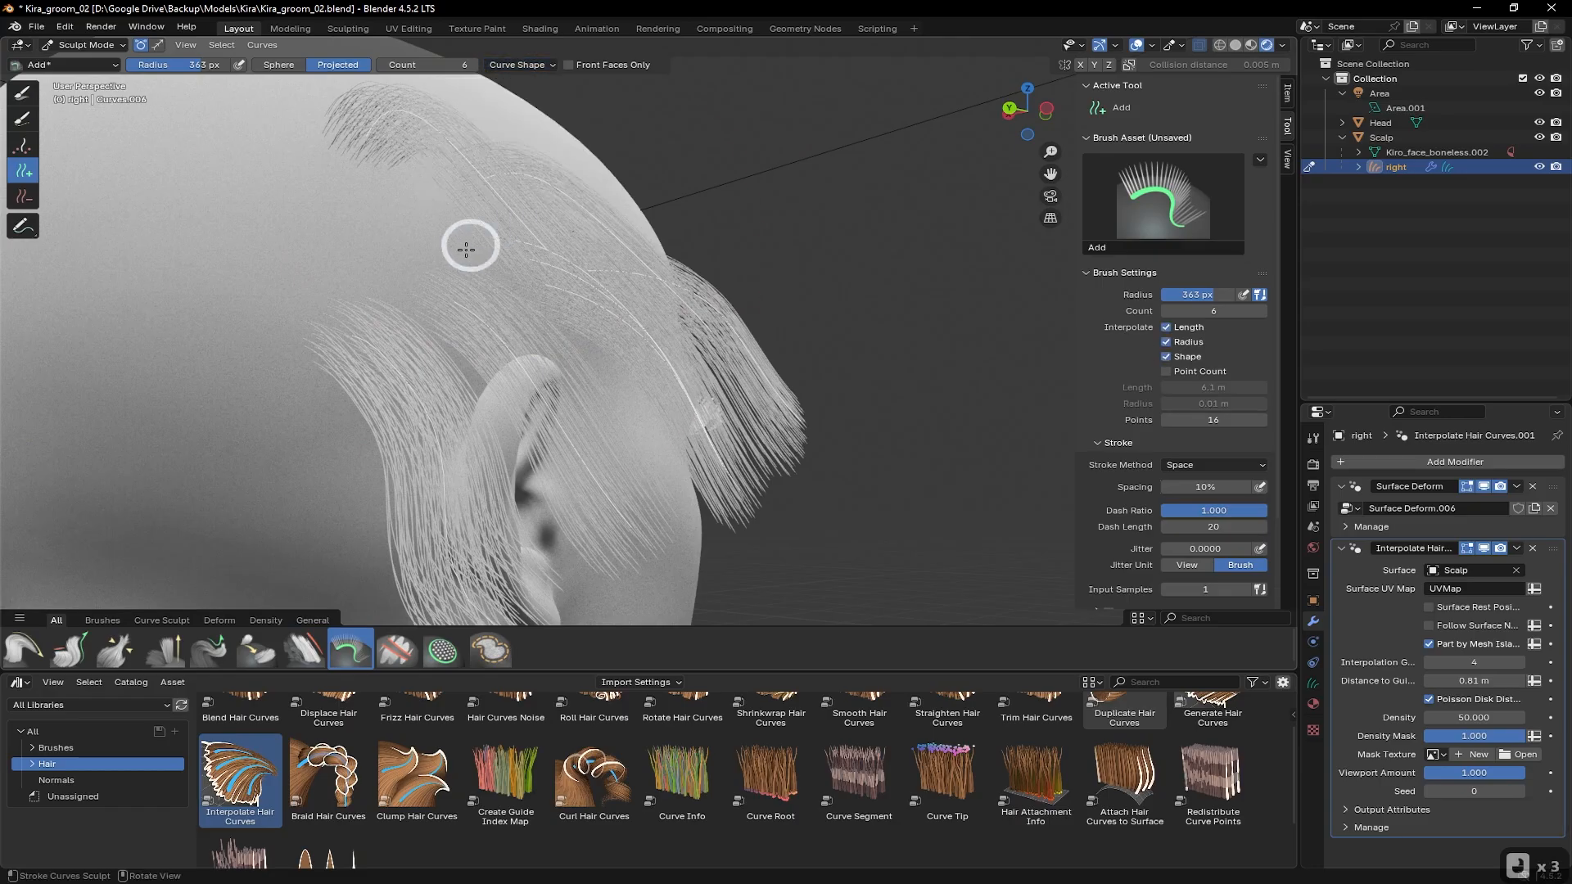
# Add guide strands above and in front of the ear with the Add brush, reducing its radius to 81 px
pyautogui.click(406, 219)
pyautogui.moveTo(415, 226); pyautogui.dragTo(274, 280, button='middle')
pyautogui.scroll(3, 575, 229)
pyautogui.moveTo(579, 238); pyautogui.dragTo(635, 316, button='middle')
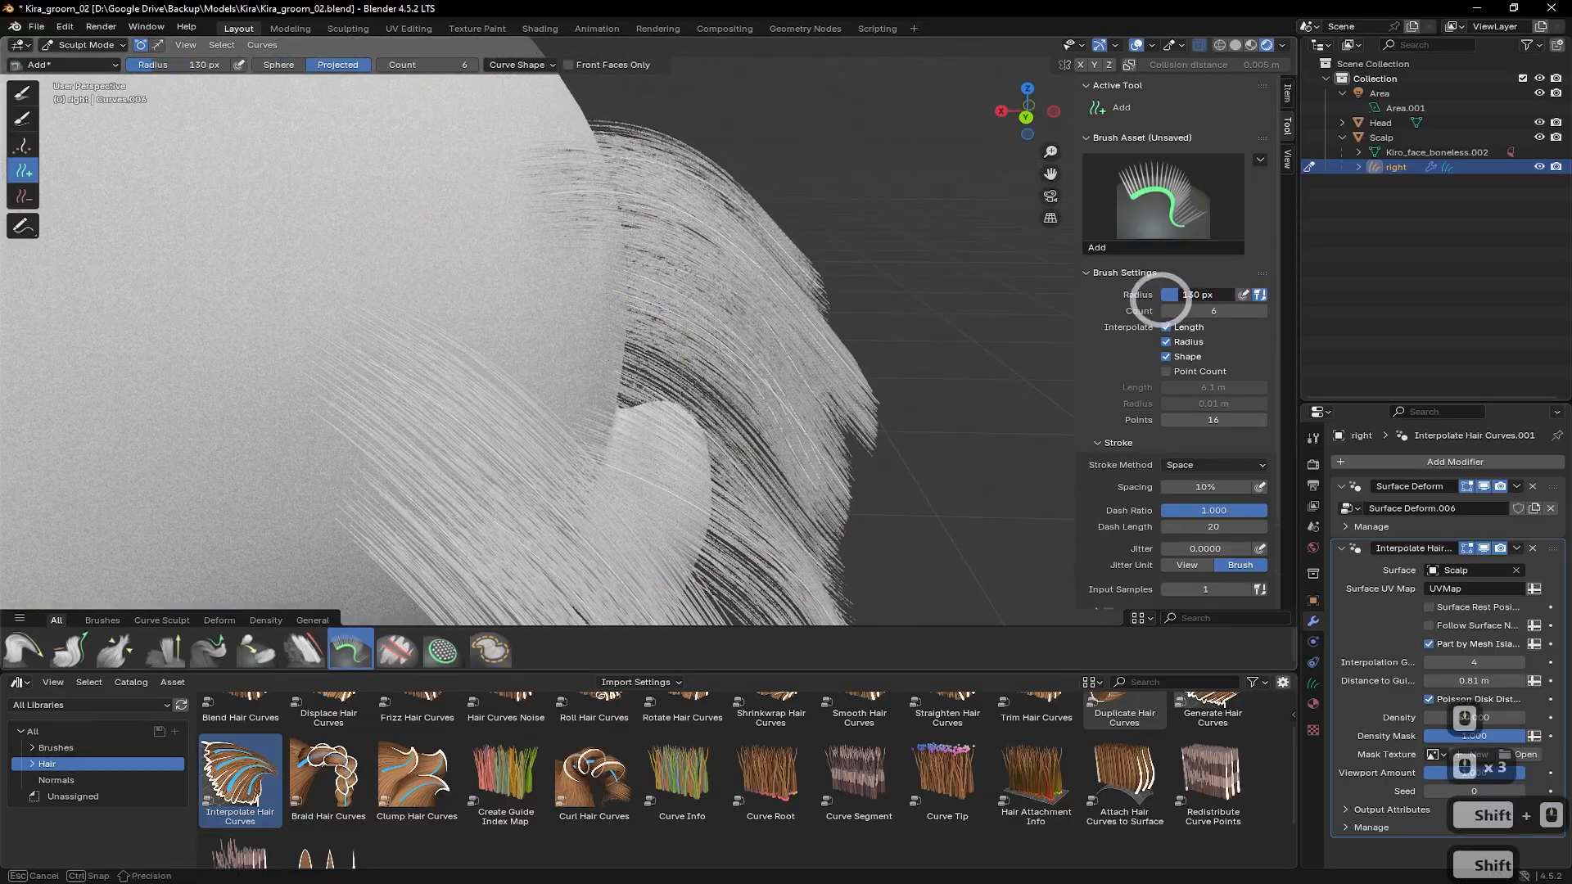
pyautogui.moveTo(562, 340); pyautogui.dragTo(569, 266, button='middle')
pyautogui.moveTo(633, 343); pyautogui.dragTo(170, 631, button='middle')
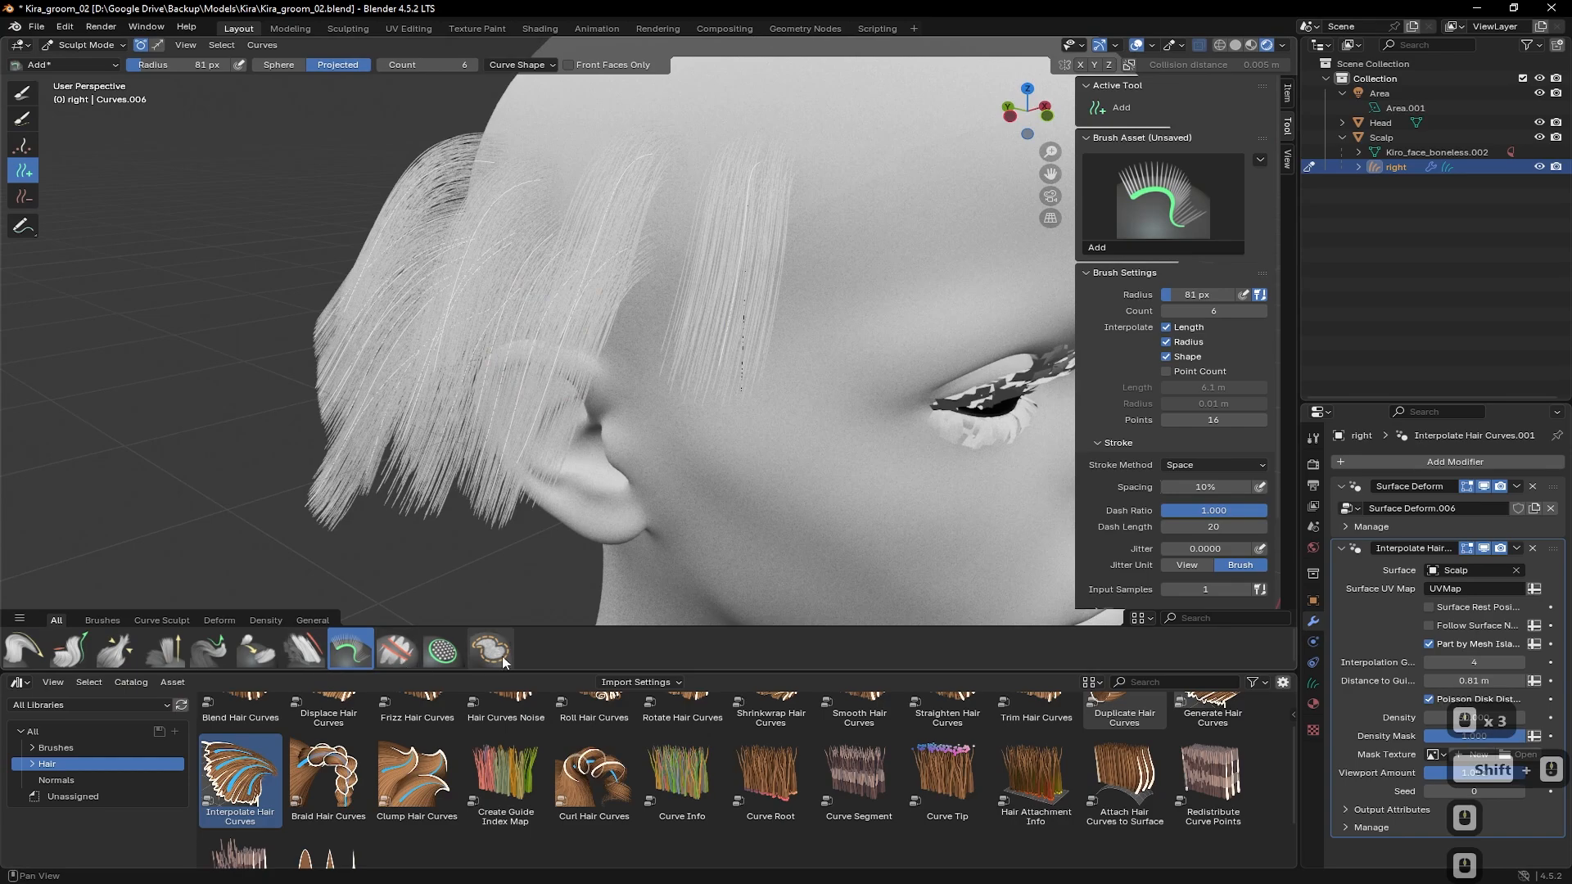
# Pinch the hair behind the ear with the Pinch brush
pyautogui.moveTo(559, 392); pyautogui.dragTo(612, 297, button='middle')
pyautogui.click(115, 651)
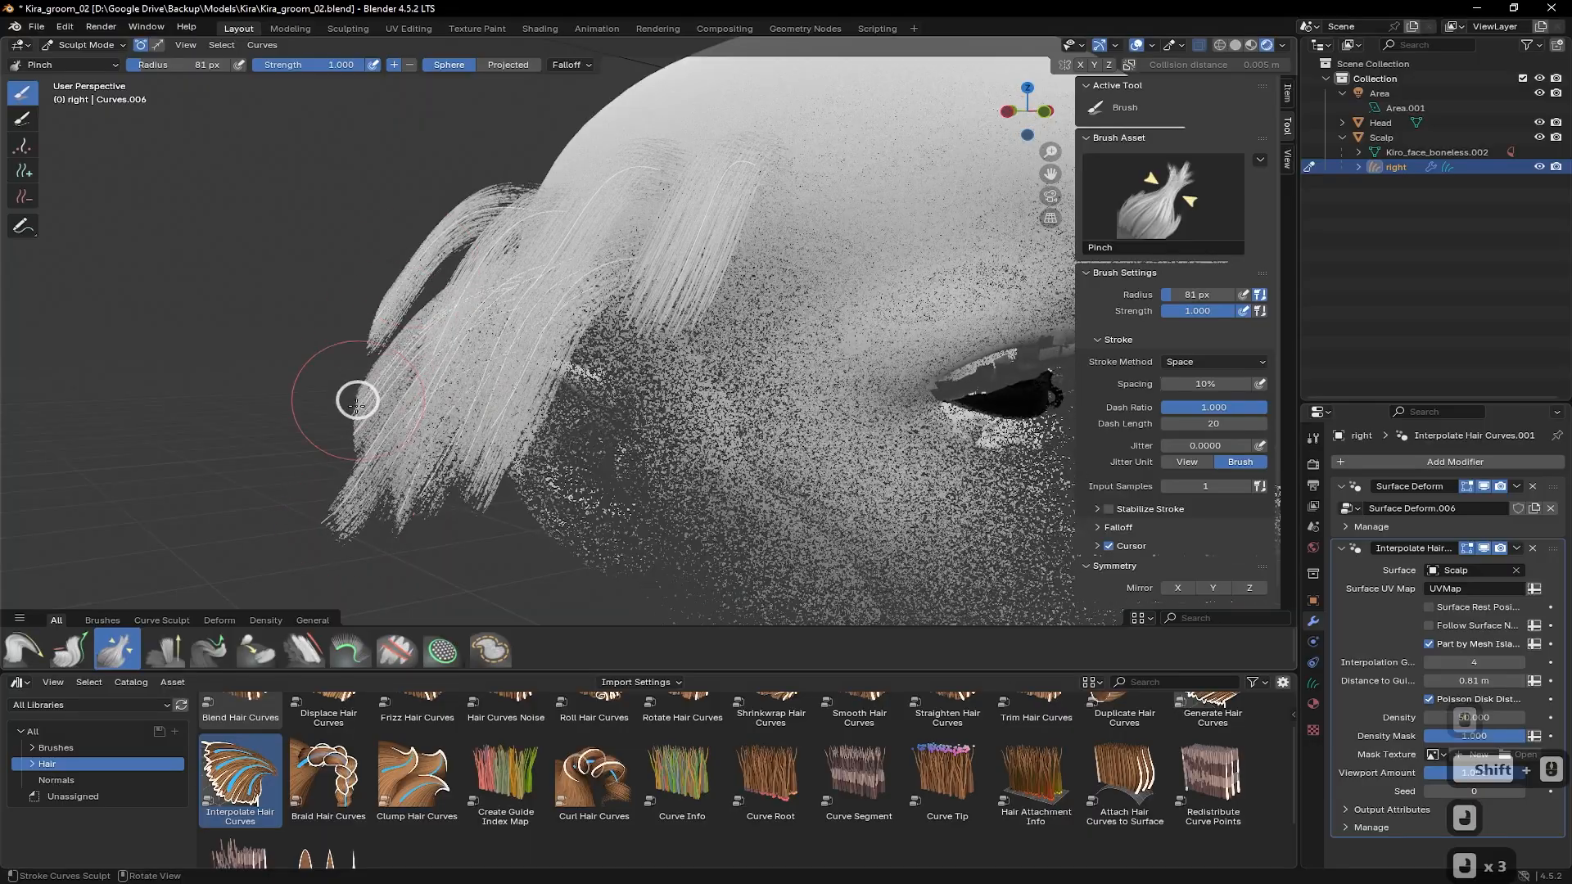
pyautogui.moveTo(337, 450)
pyautogui.keyDown('shift'); pyautogui.mouseDown(button='middle')
pyautogui.moveTo(410, 347)
pyautogui.moveTo(435, 411)
pyautogui.moveTo(351, 350)
pyautogui.mouseUp(button='middle'); pyautogui.keyUp('shift')
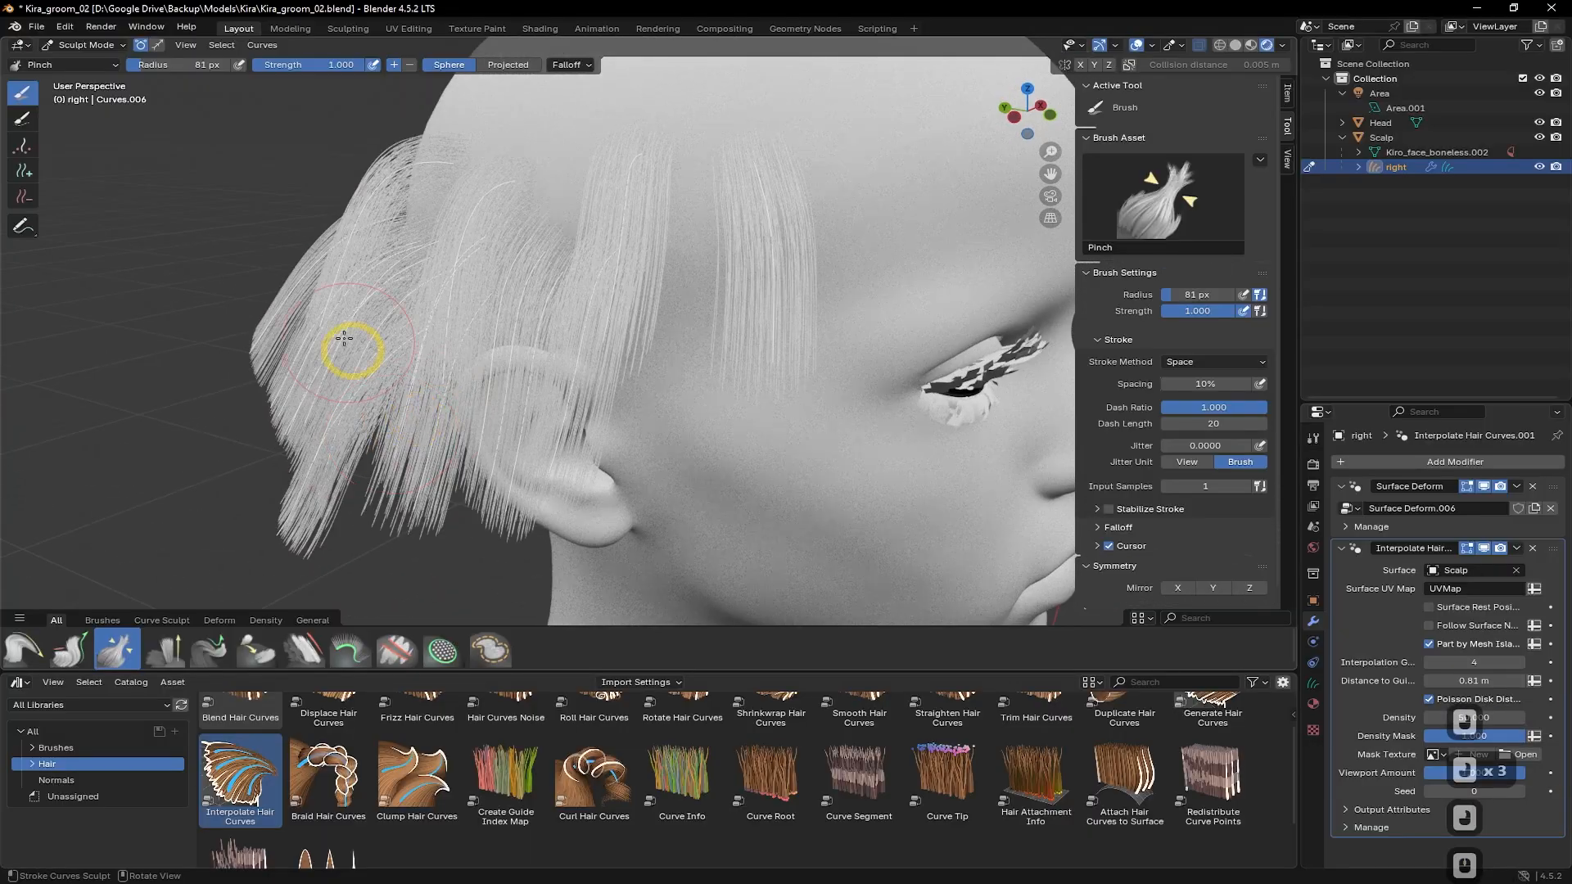
# Puff the hair at the back of the groom outward with the Puff brush
pyautogui.click(167, 656)
pyautogui.moveTo(300, 504); pyautogui.dragTo(237, 398)
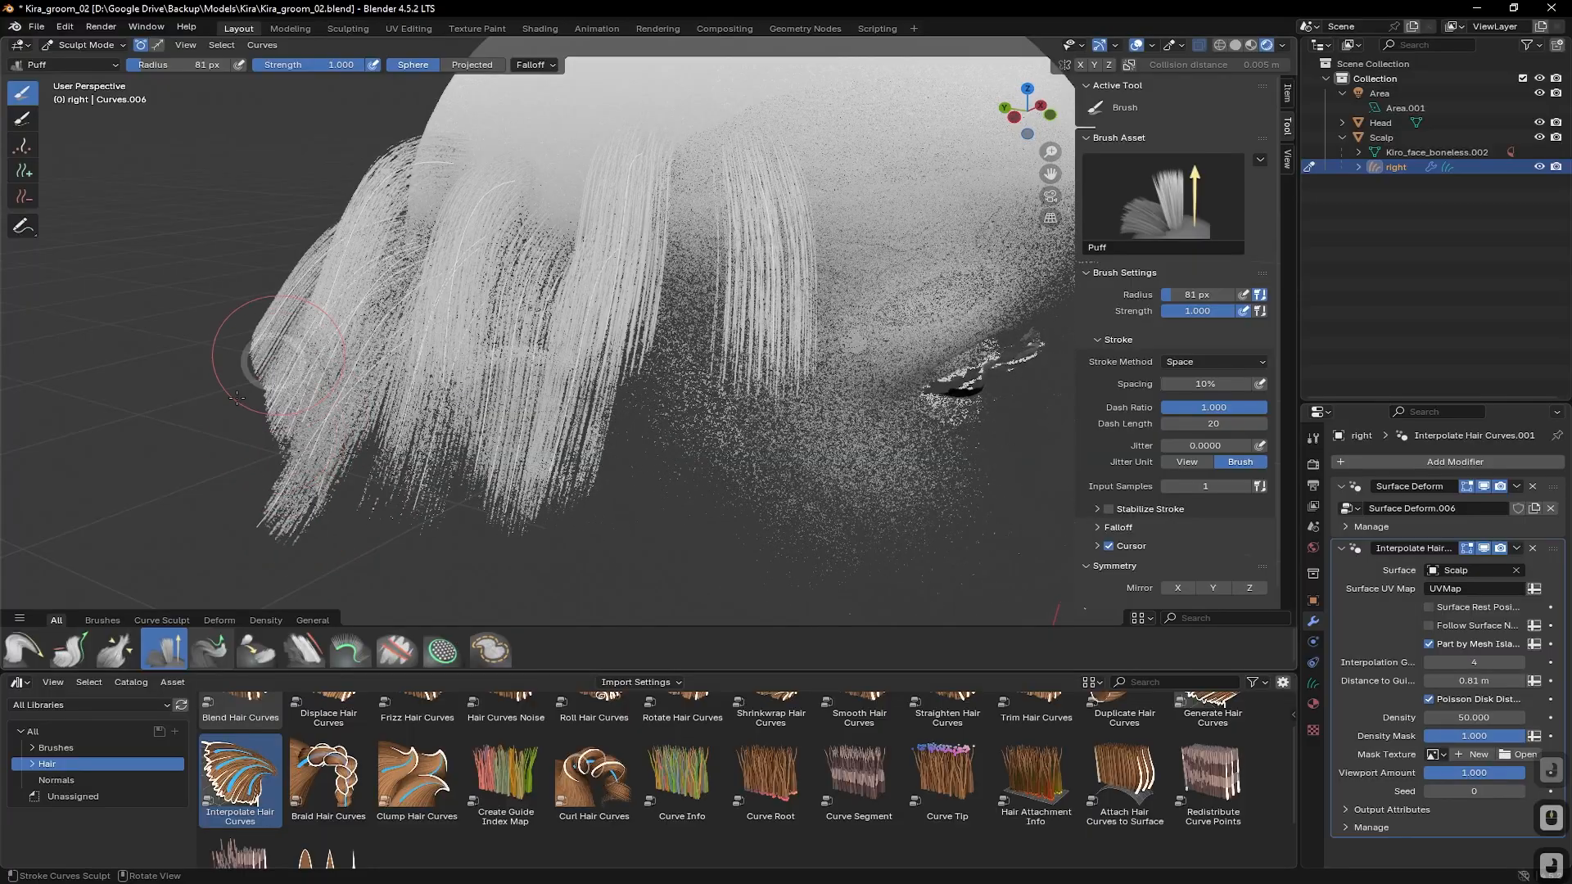
pyautogui.moveTo(374, 210); pyautogui.dragTo(421, 398, button='middle')
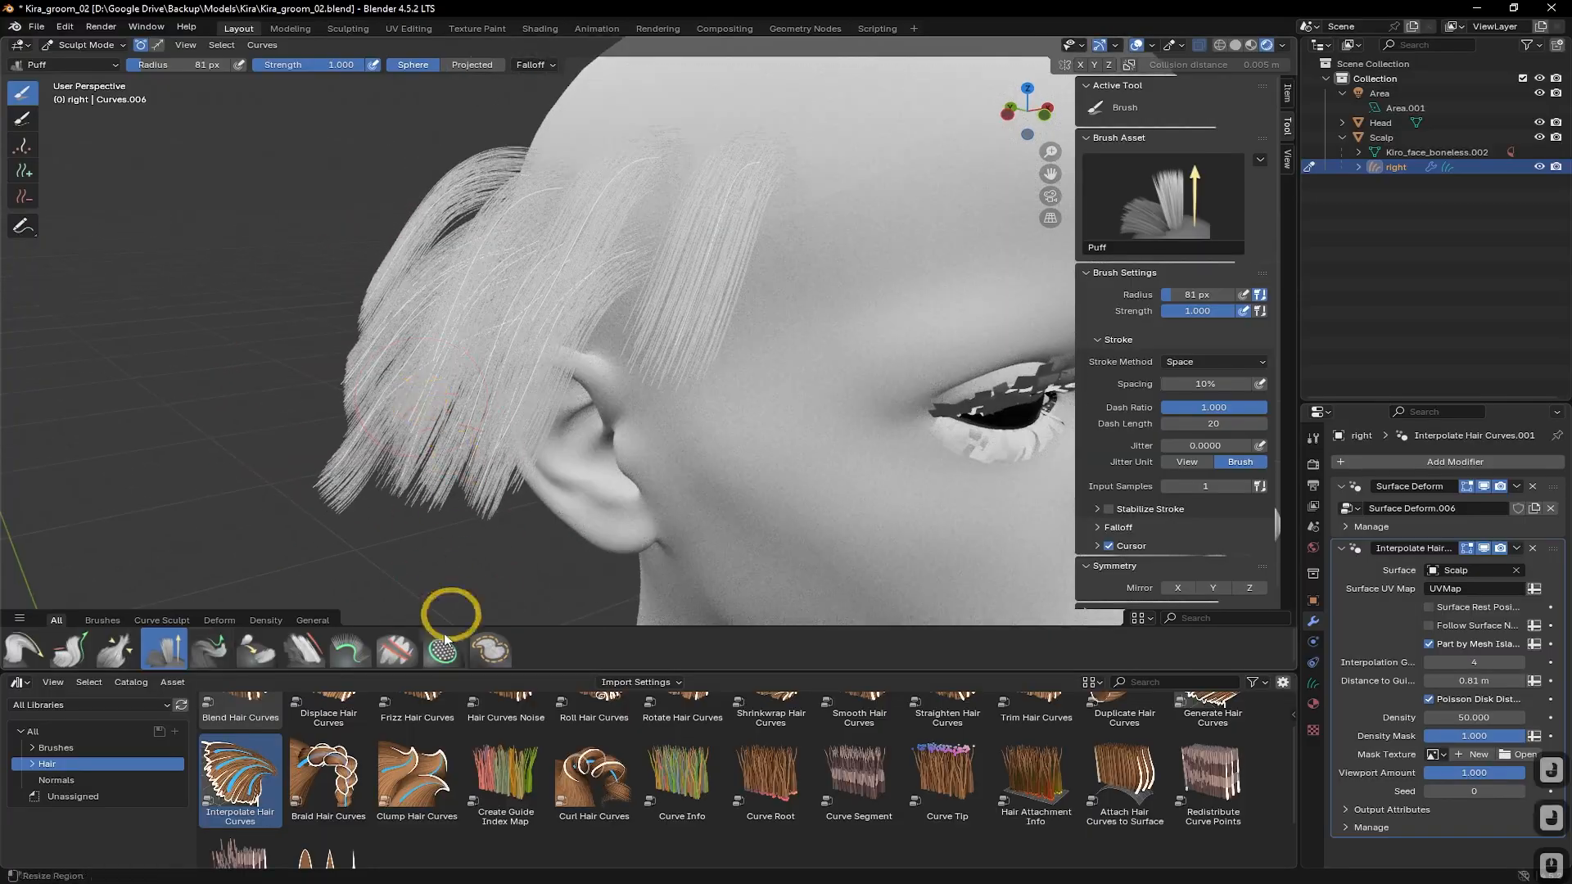
pyautogui.keyDown('shift'); pyautogui.moveTo(525, 442); pyautogui.dragTo(23, 690, button='middle'); pyautogui.keyUp('shift')
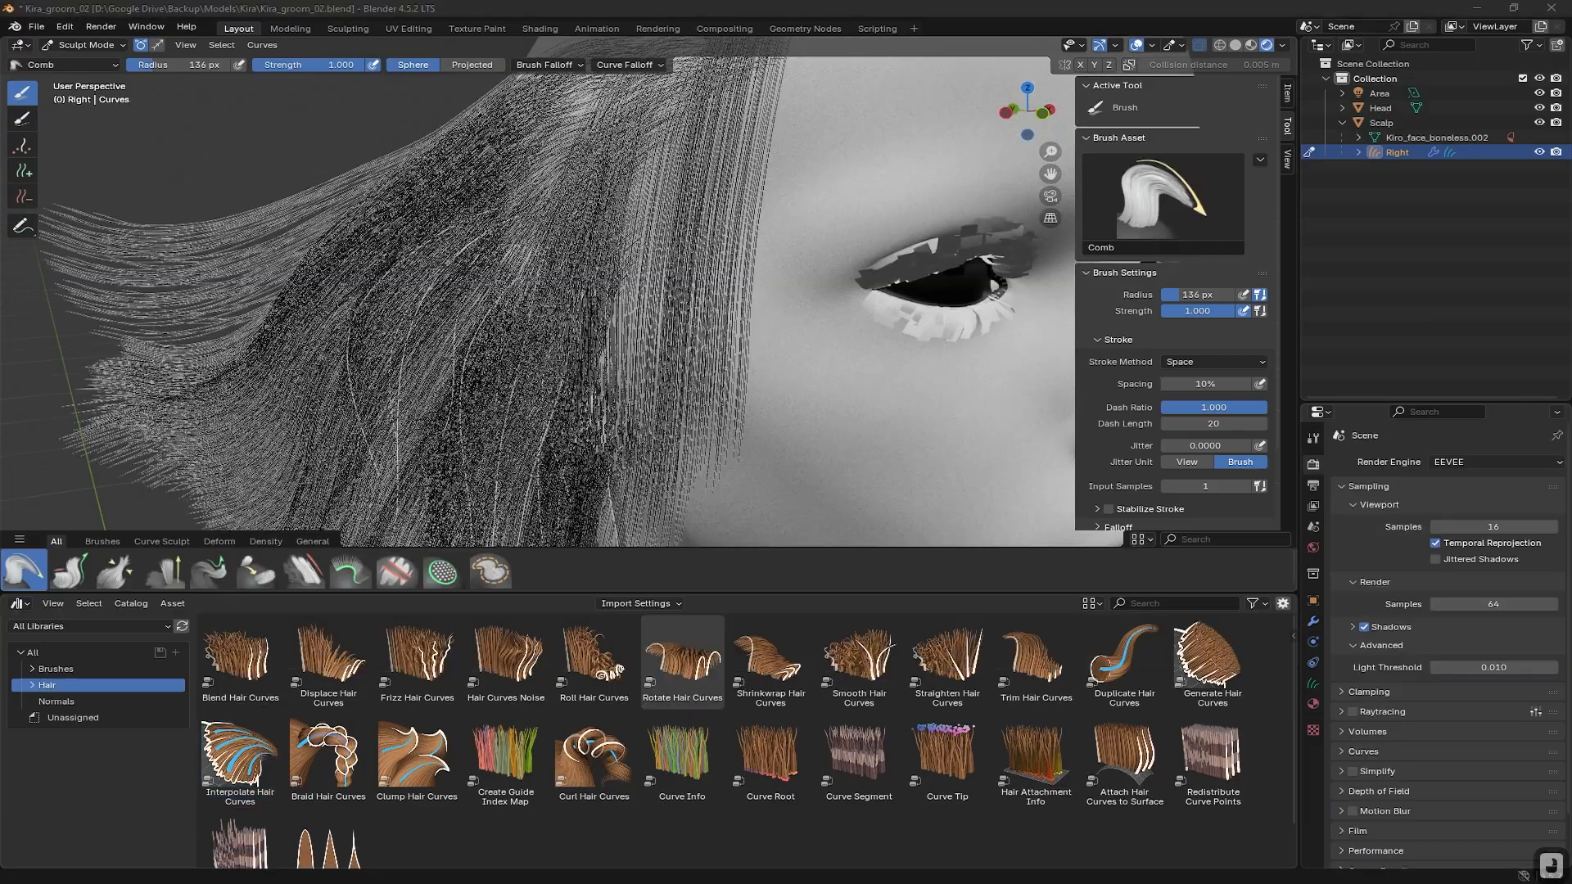
# Apply the Clump Hair Curves asset to the "Right" hair curves
pyautogui.moveTo(613, 332)
pyautogui.mouseDown(button='middle')
pyautogui.moveTo(636, 333)
pyautogui.moveTo(692, 281)
pyautogui.moveTo(610, 353)
pyautogui.moveTo(697, 360)
pyautogui.moveTo(652, 337)
pyautogui.moveTo(624, 389)
pyautogui.moveTo(713, 273)
pyautogui.moveTo(715, 327)
pyautogui.moveTo(774, 347)
pyautogui.moveTo(678, 349)
pyautogui.mouseUp(button='middle')
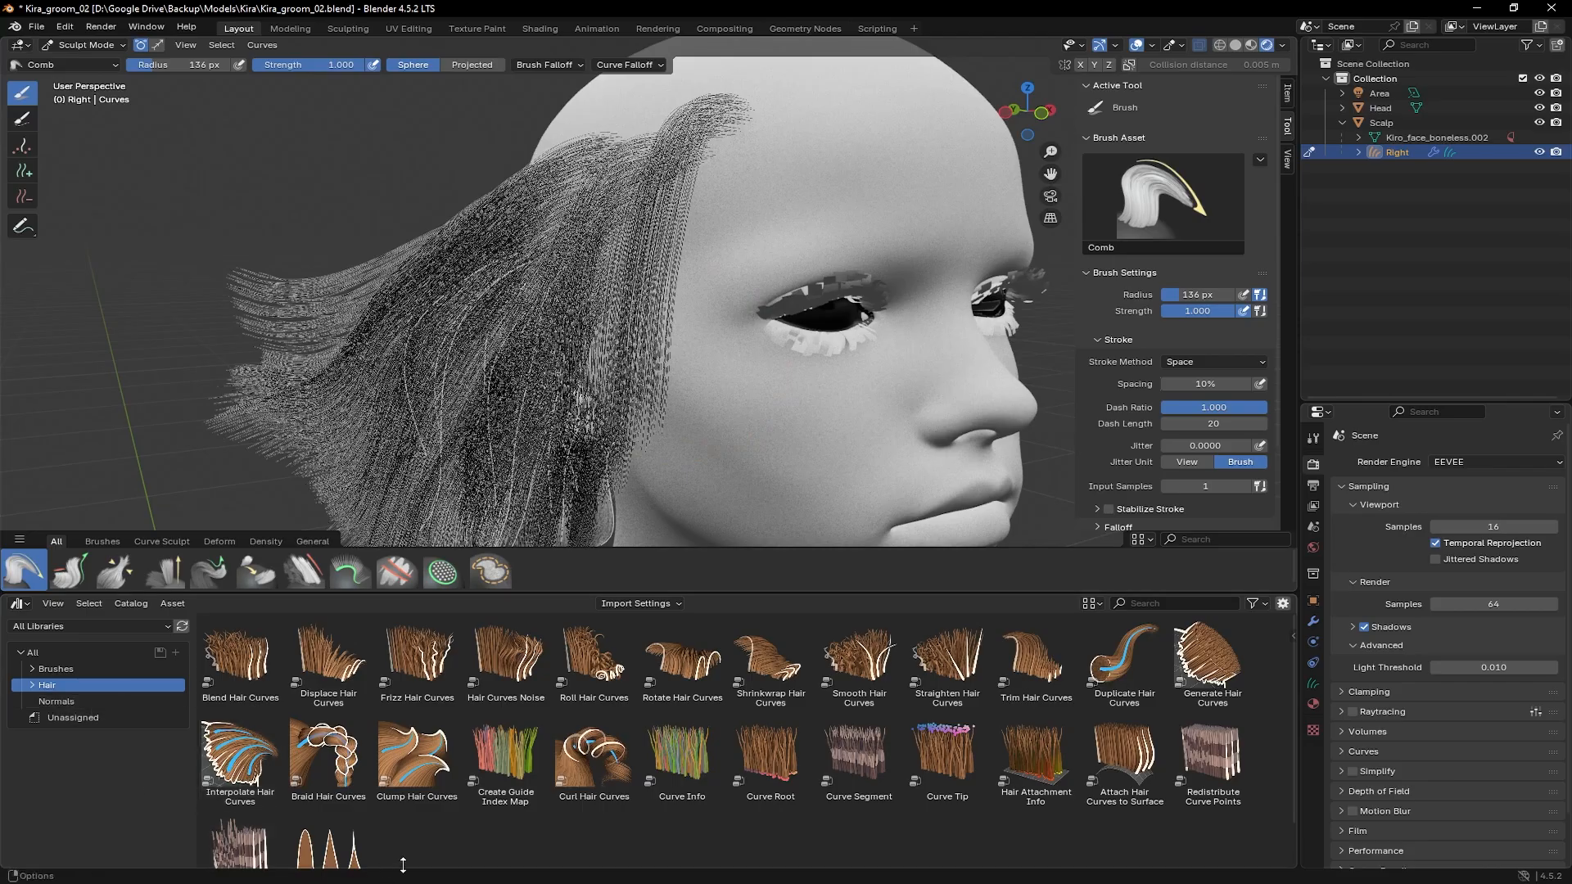
pyautogui.click(416, 757)
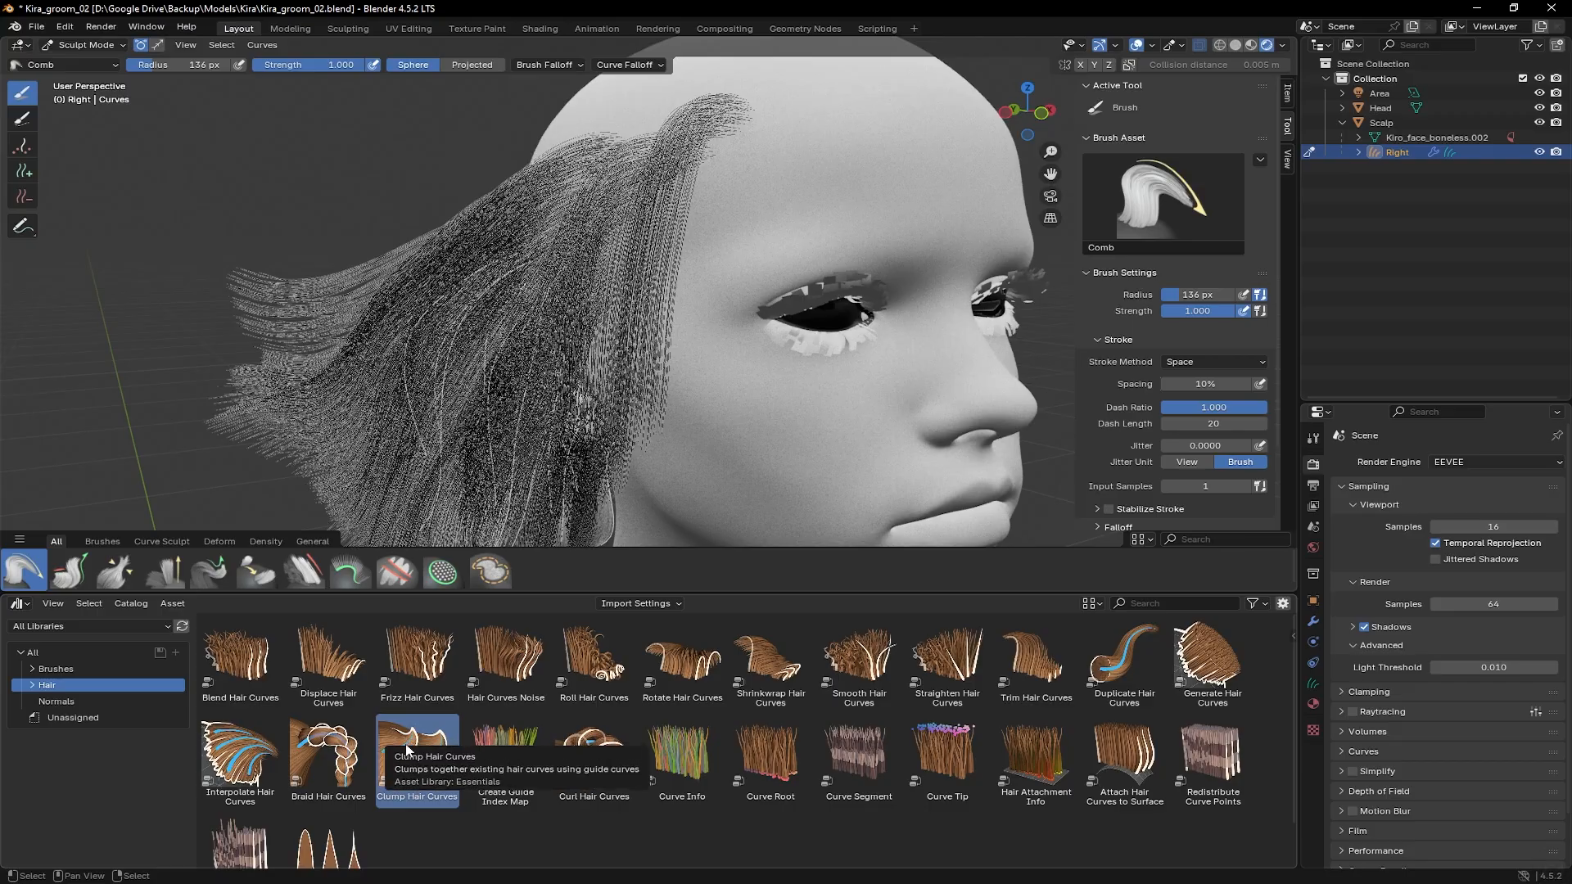
pyautogui.moveTo(407, 750); pyautogui.dragTo(475, 352)
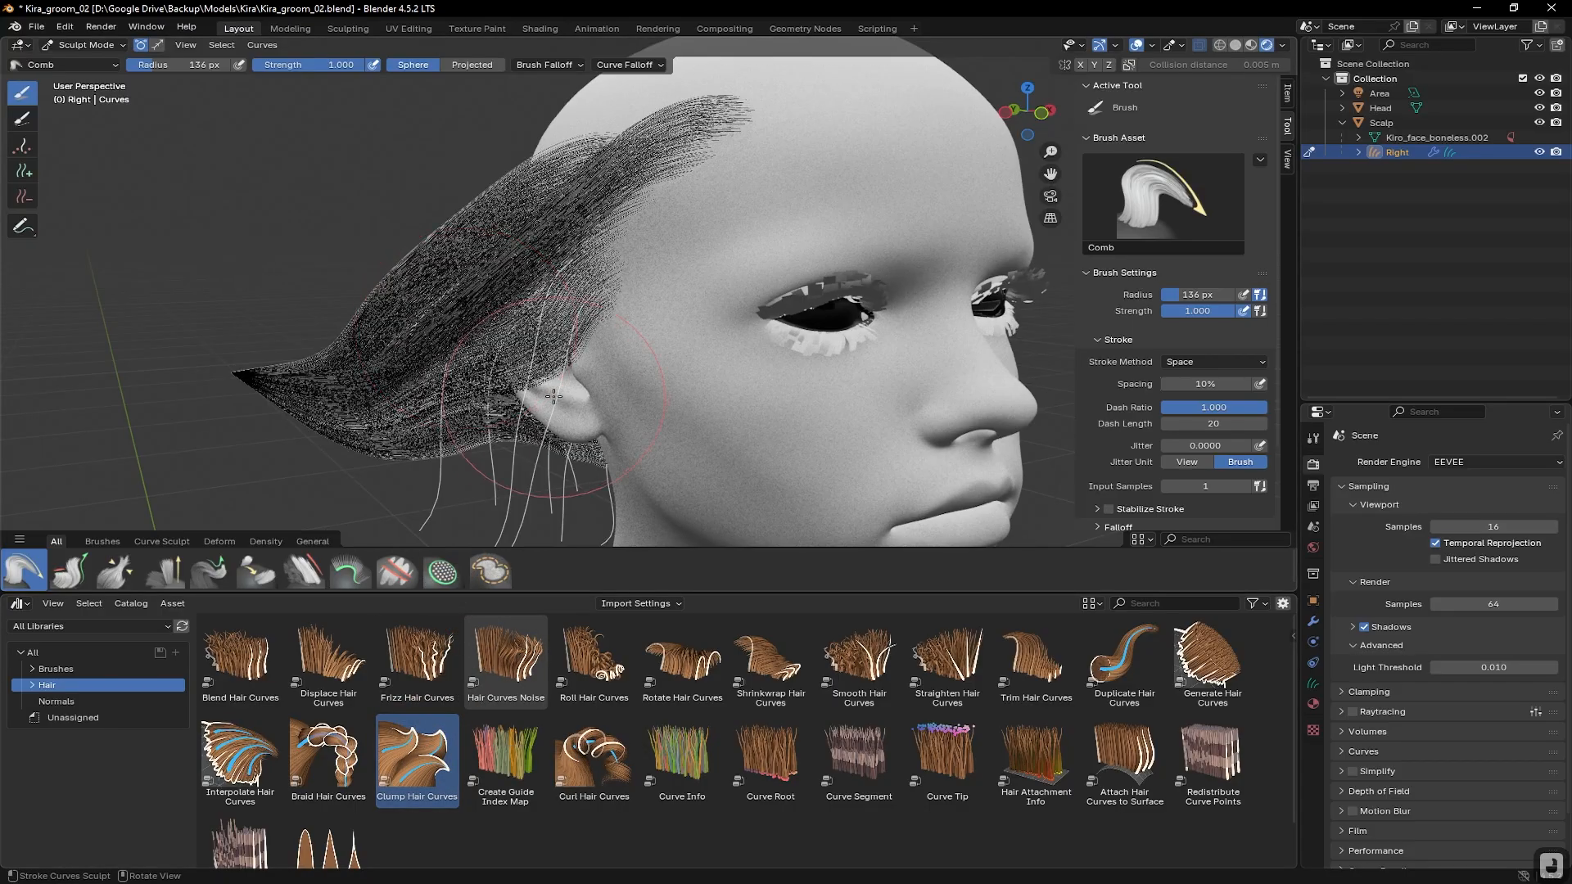
pyautogui.moveTo(554, 396); pyautogui.dragTo(557, 357, button='middle')
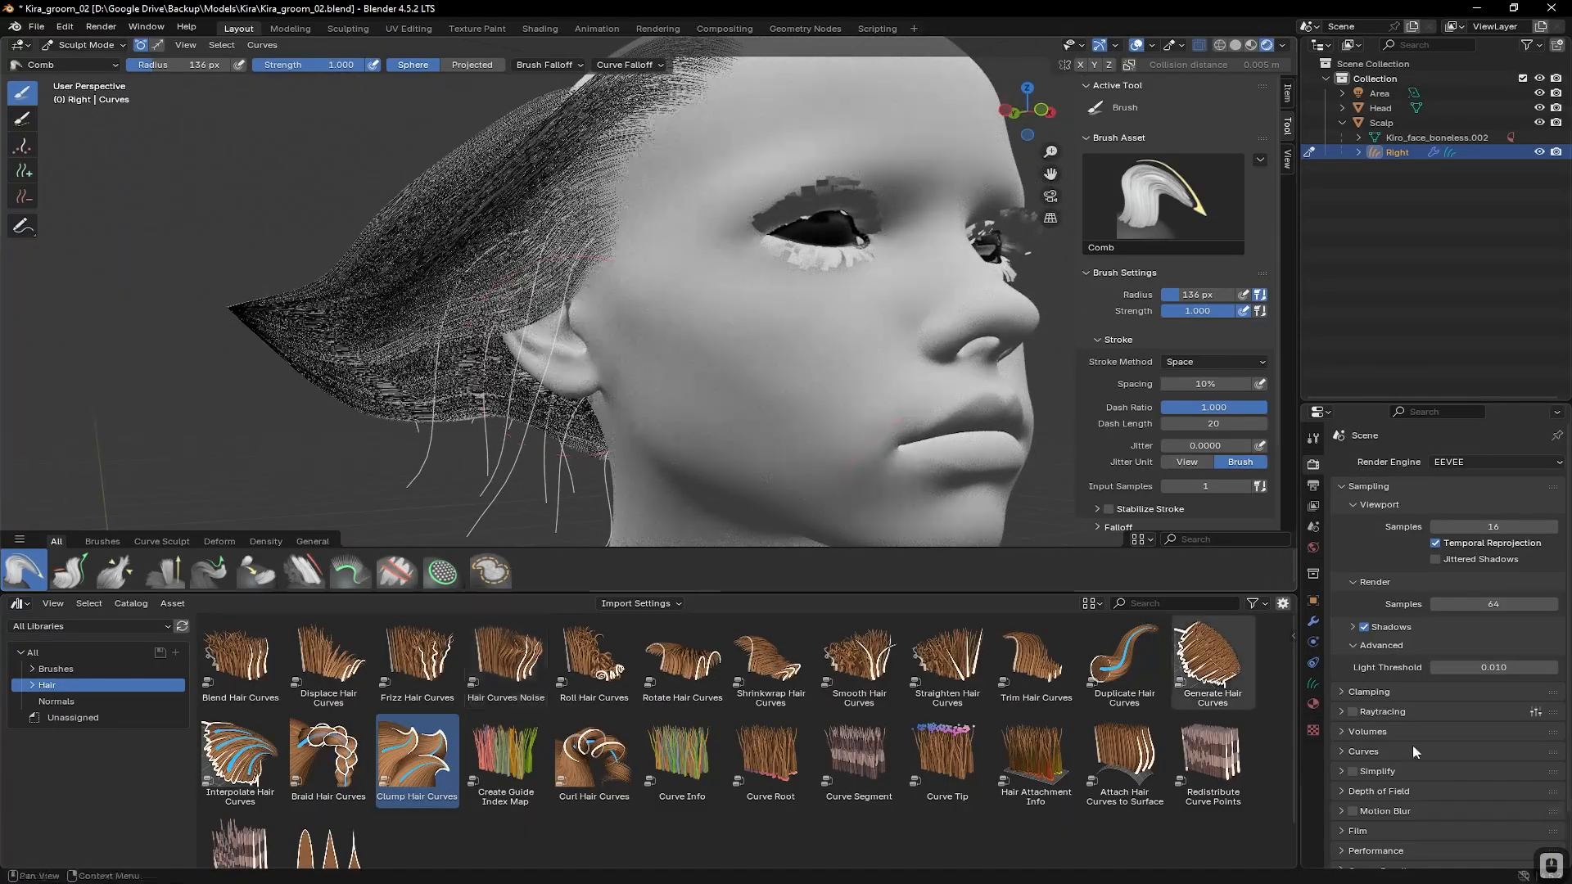
# Try a guide distance of 2.05 m and a different factor on the Clump Hair Curves modifier
pyautogui.click(1315, 624)
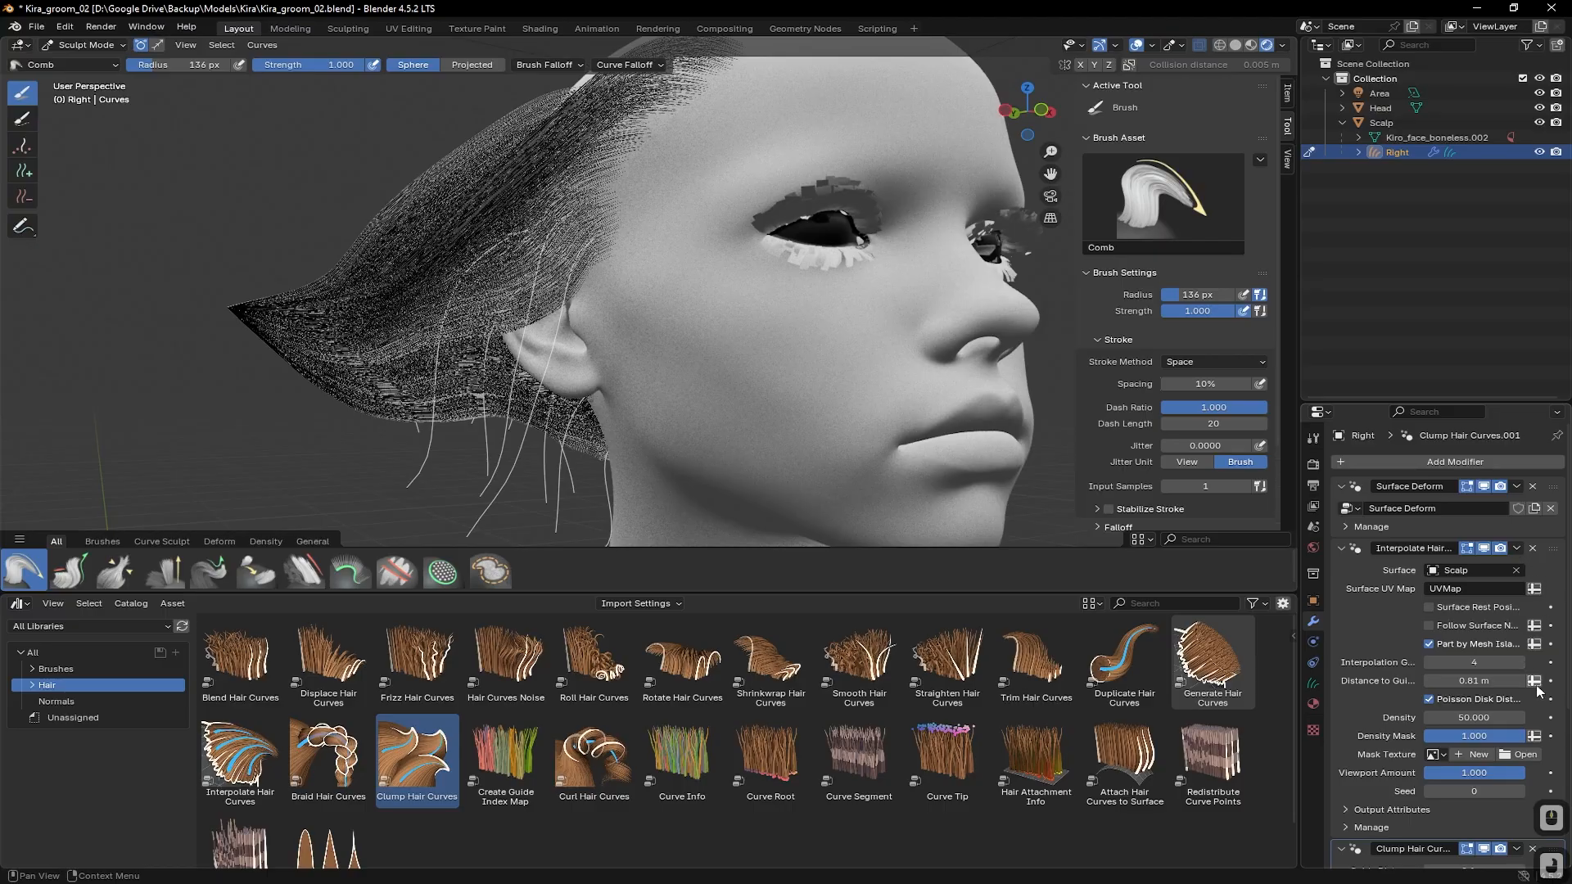
pyautogui.click(1341, 556)
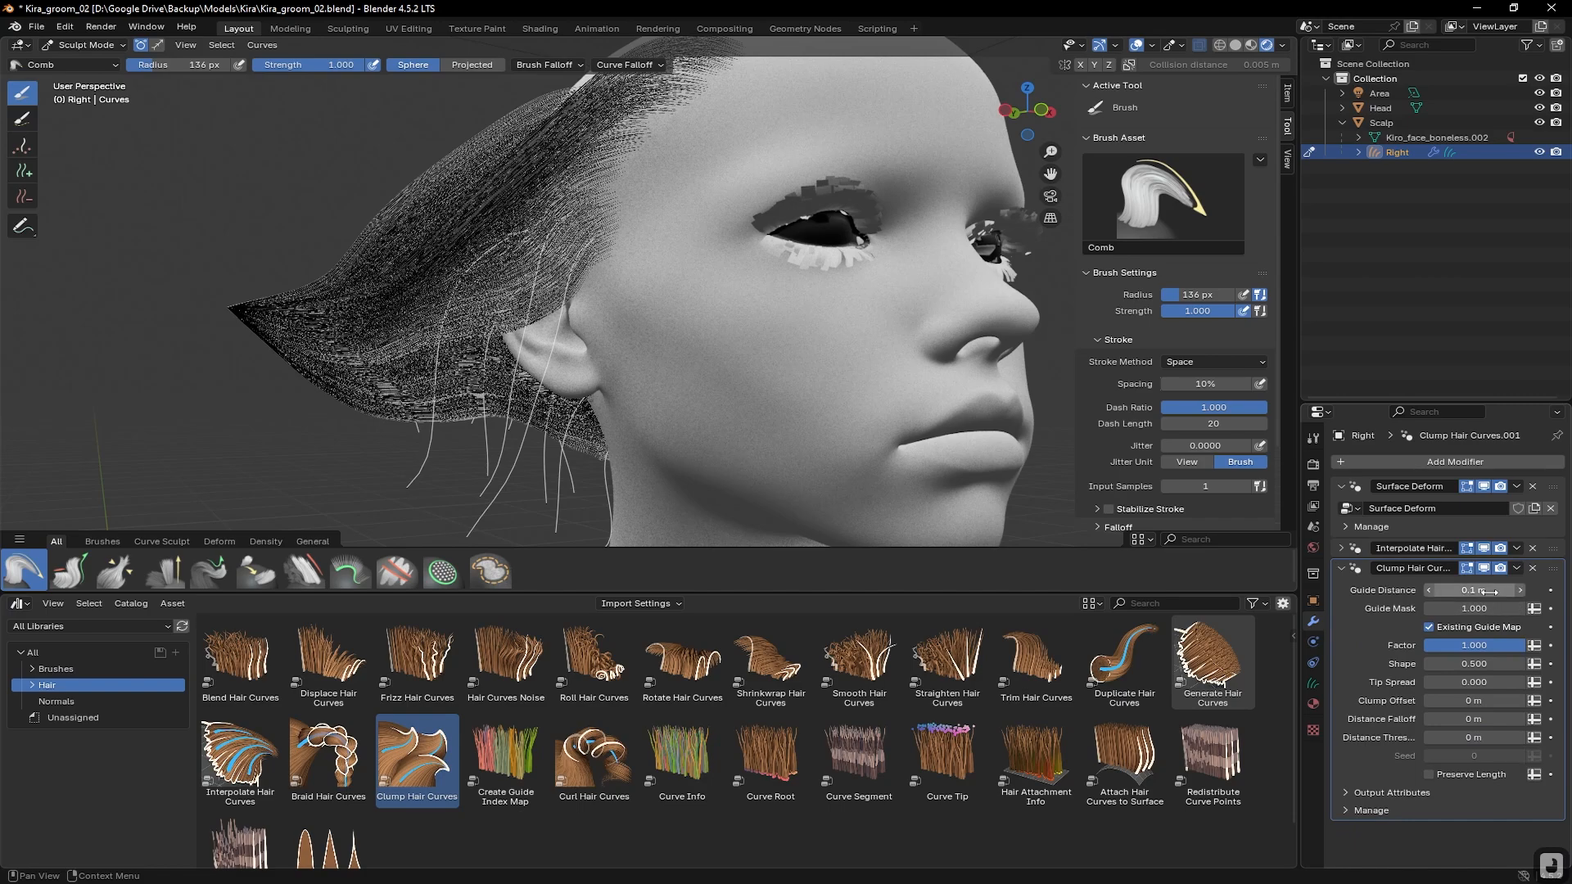
pyautogui.moveTo(1487, 591); pyautogui.dragTo(1535, 591)
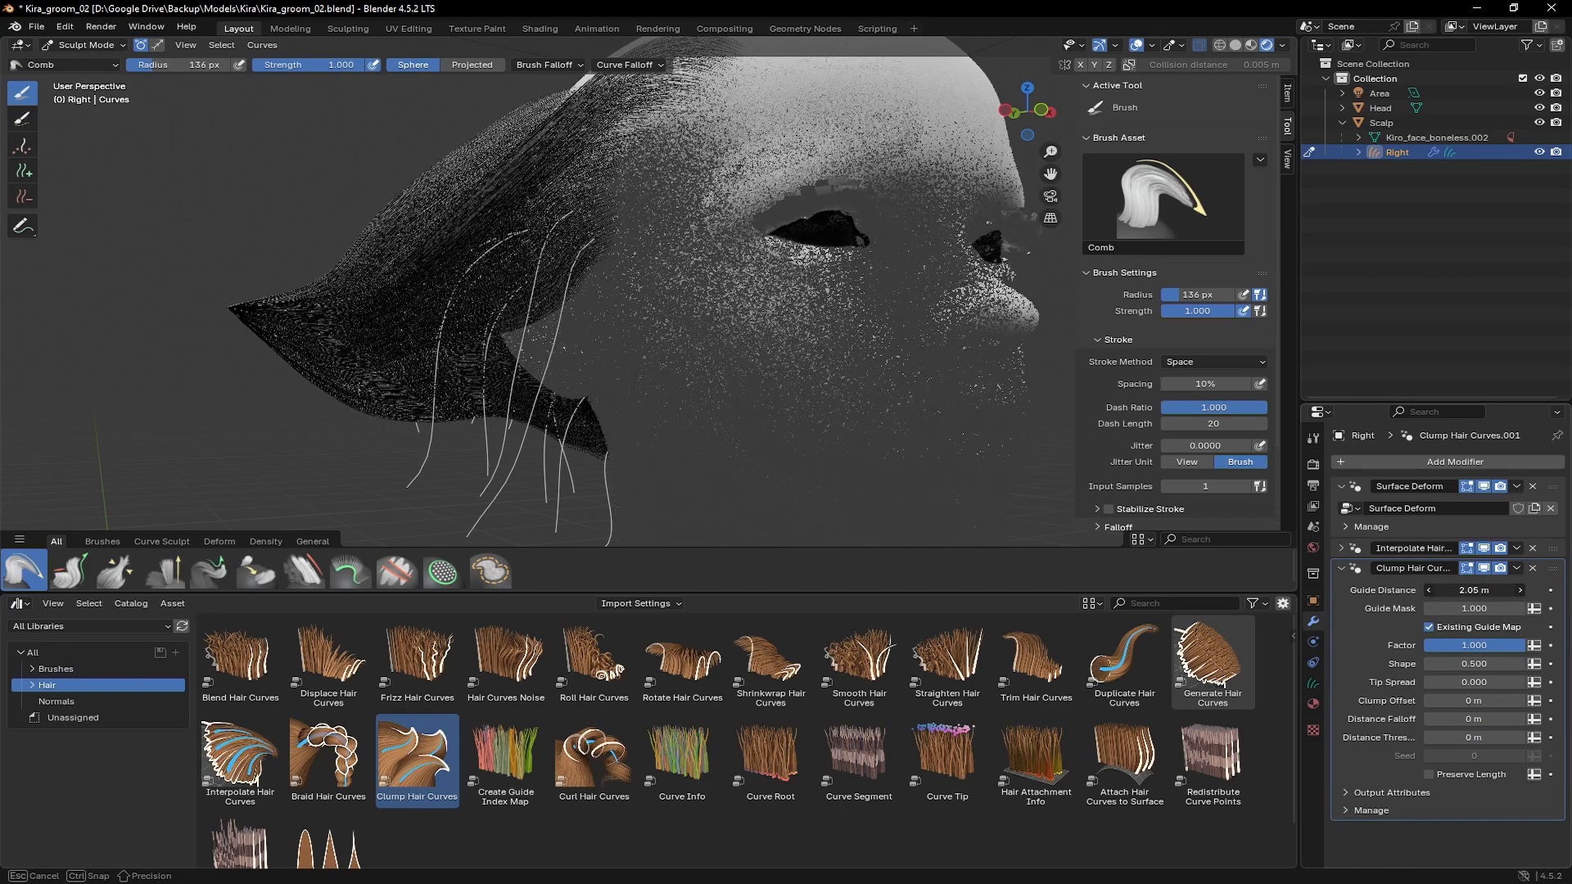
pyautogui.hotkey('ctrl', 'z')
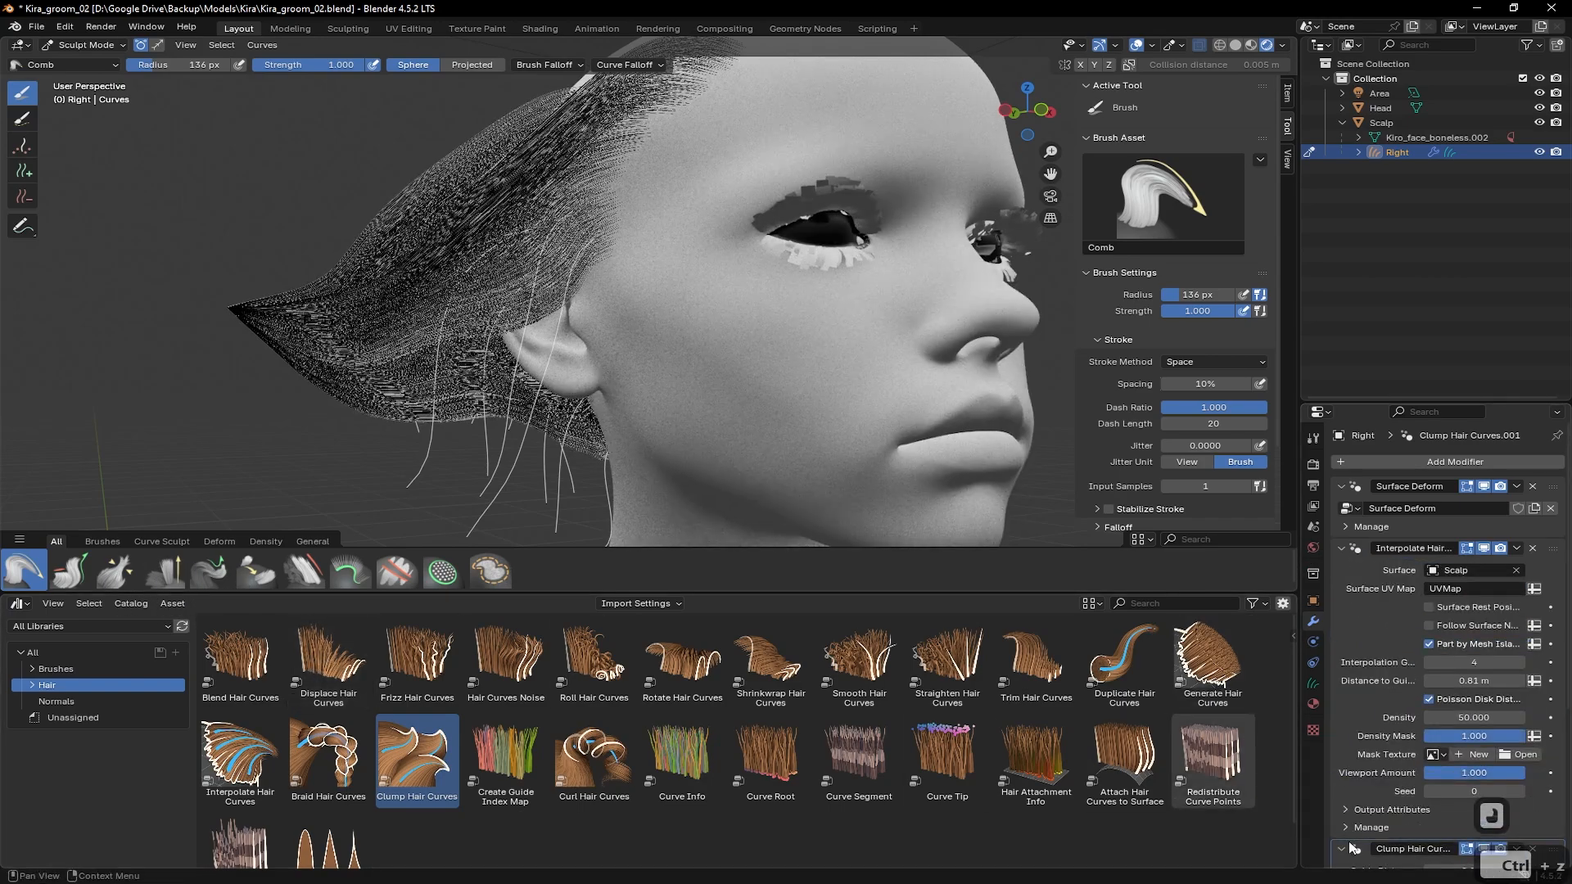
pyautogui.scroll(-3, 1465, 833)
pyautogui.moveTo(1466, 770); pyautogui.dragTo(1428, 771)
pyautogui.hotkey('ctrl', 'z')
pyautogui.scroll(-2, 1427, 776)
pyautogui.scroll(-2, 1429, 777)
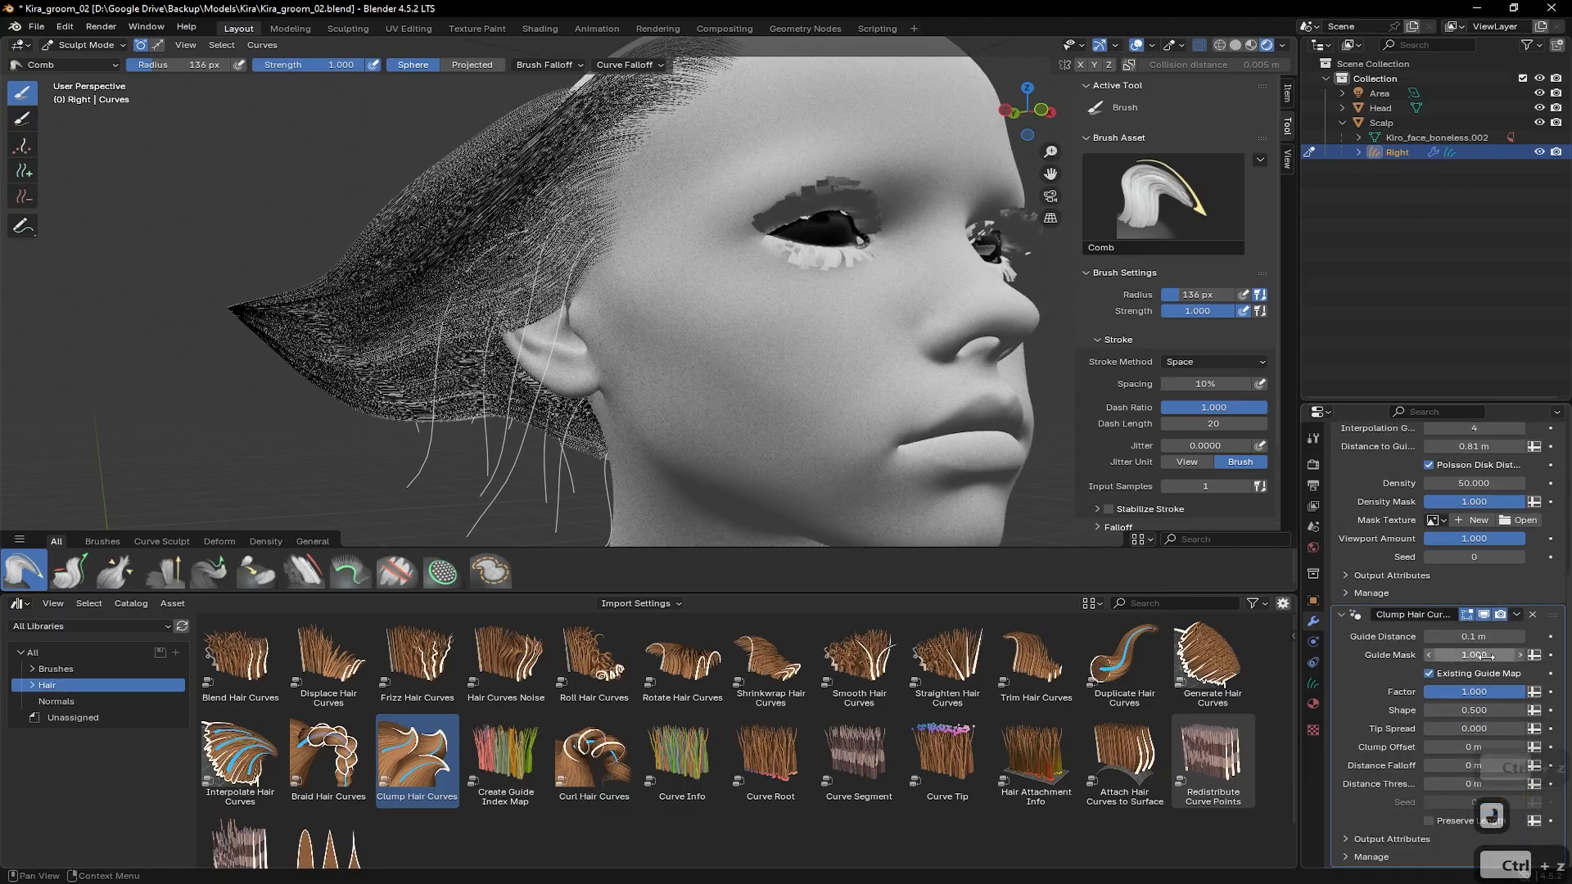
pyautogui.moveTo(1474, 692); pyautogui.dragTo(172, 690)
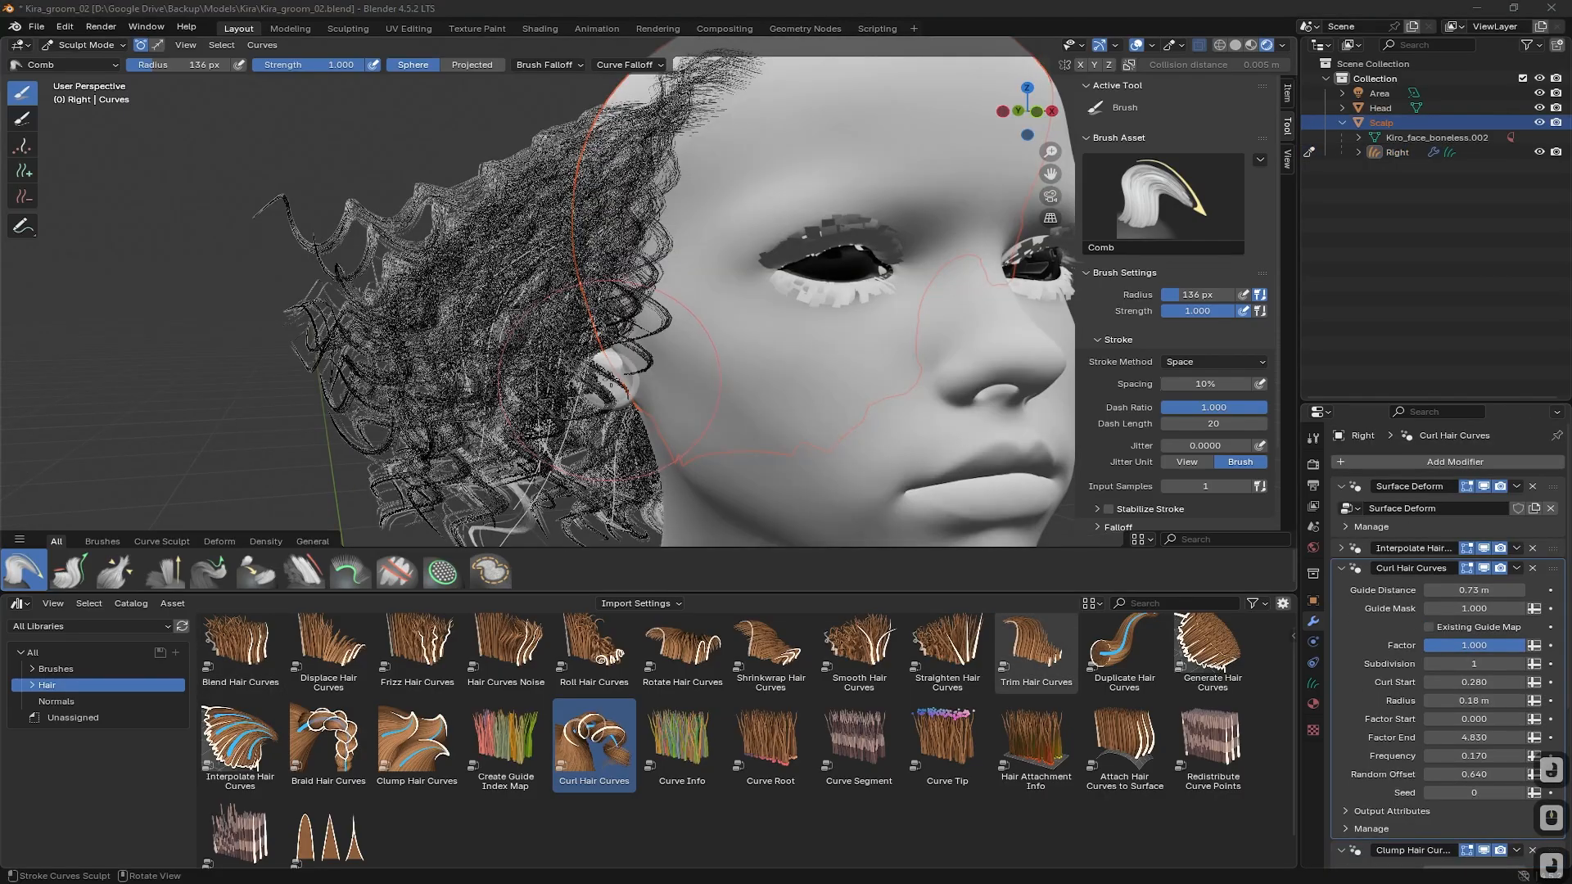
# Hide the Interpolate Hair Curves modifier in the viewport to inspect the curled guides around the ear
pyautogui.moveTo(611, 383); pyautogui.dragTo(670, 364, button='middle')
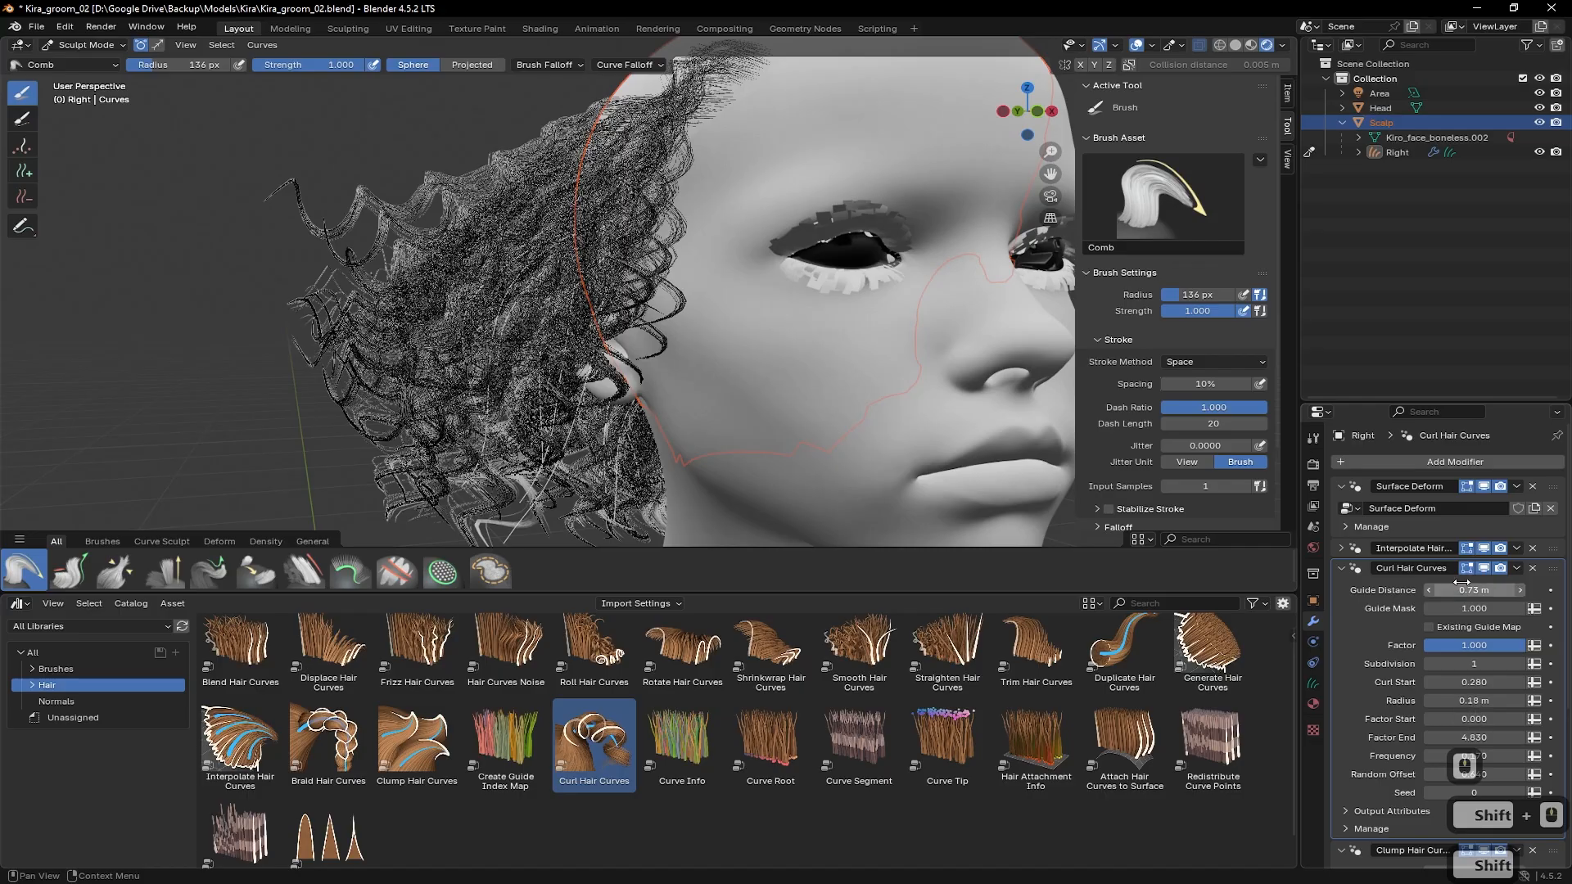
pyautogui.click(1484, 548)
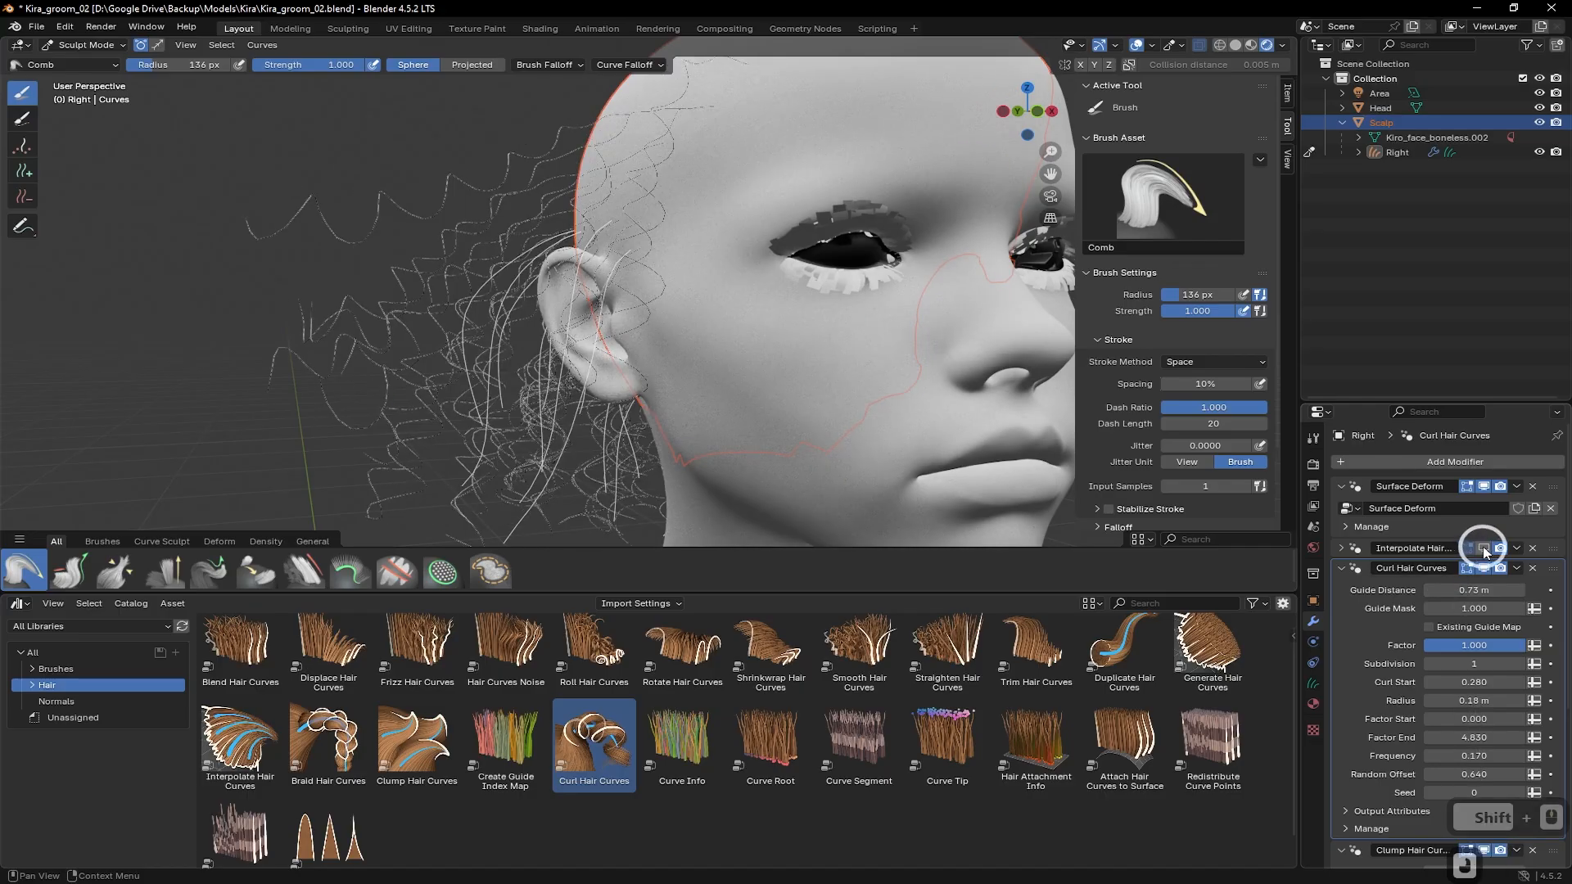
pyautogui.moveTo(744, 404); pyautogui.dragTo(506, 317, button='middle')
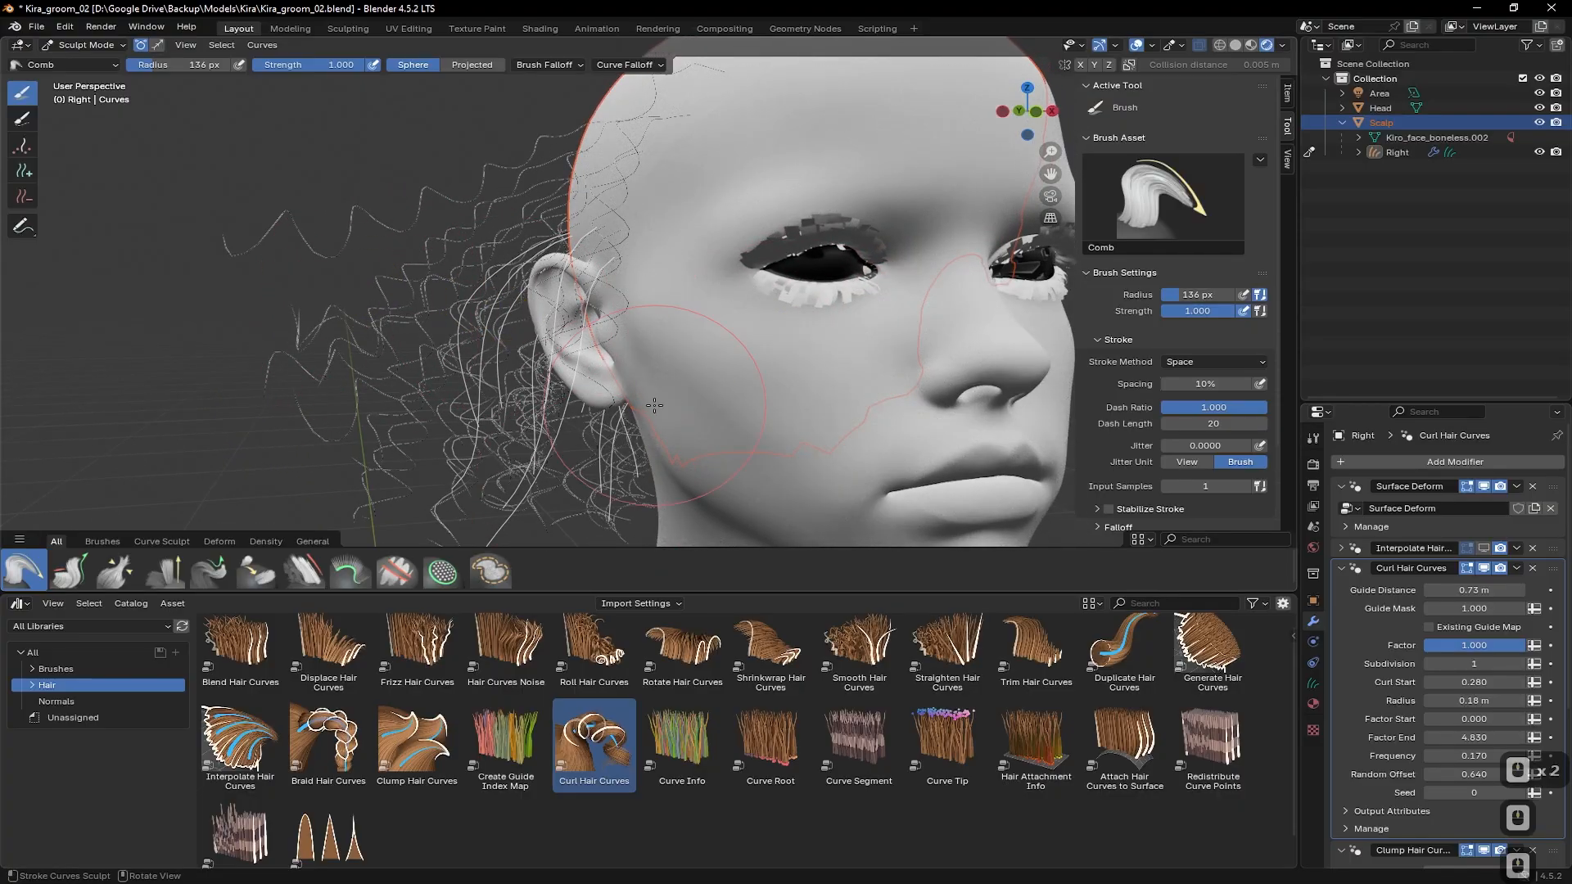
# Try the Clump Hair Curves modifier above Curl Hair Curves with interpolated hair shown, and restore the modifier order
pyautogui.click(1344, 569)
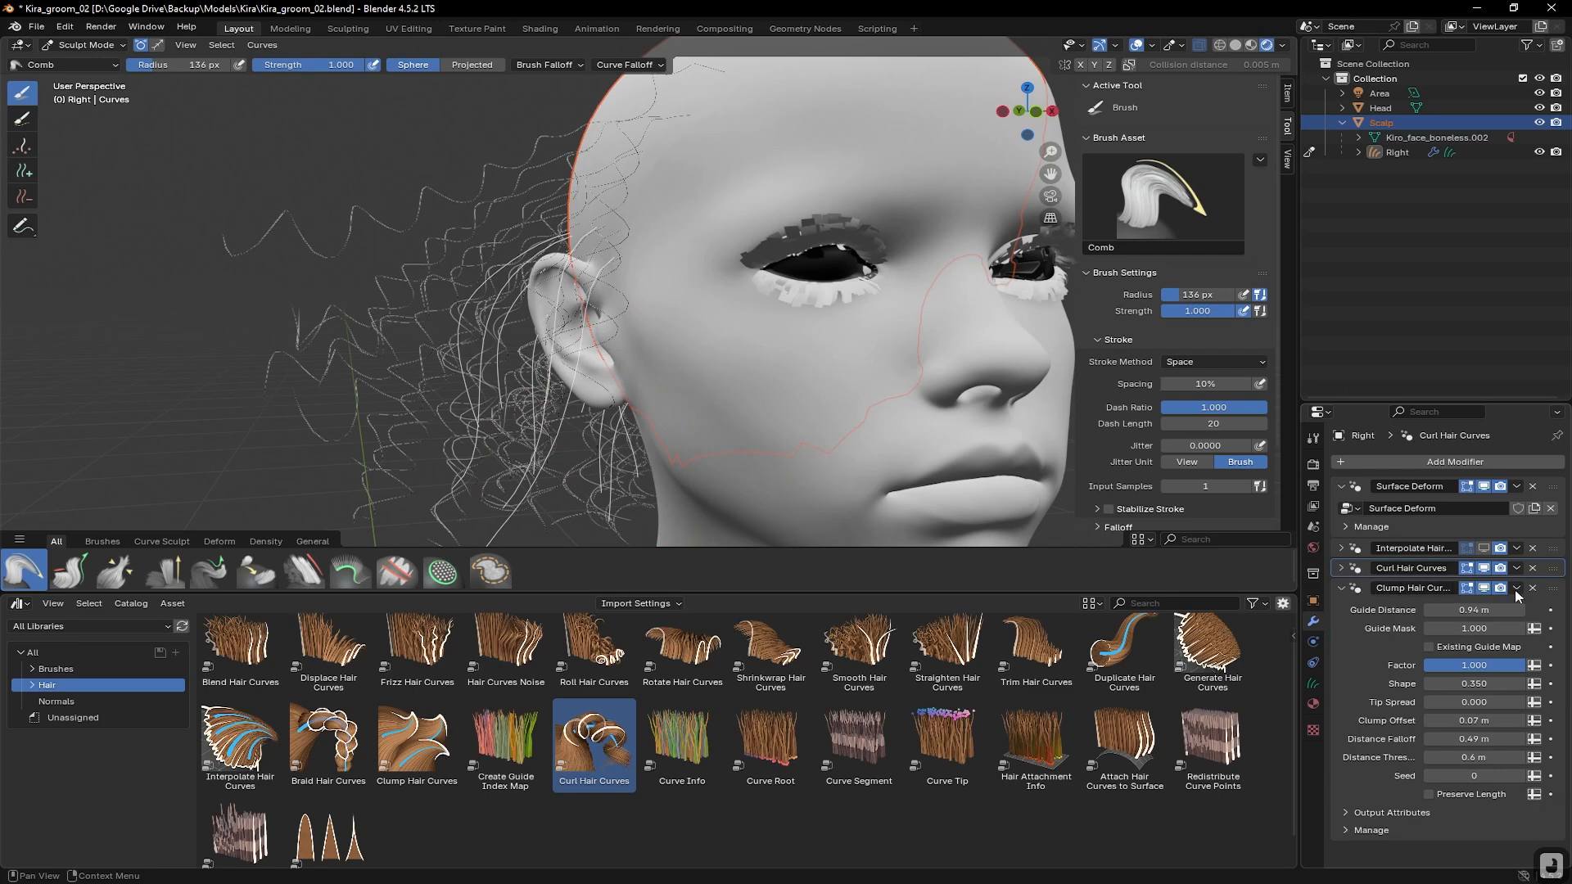
pyautogui.moveTo(1546, 588); pyautogui.dragTo(1556, 571)
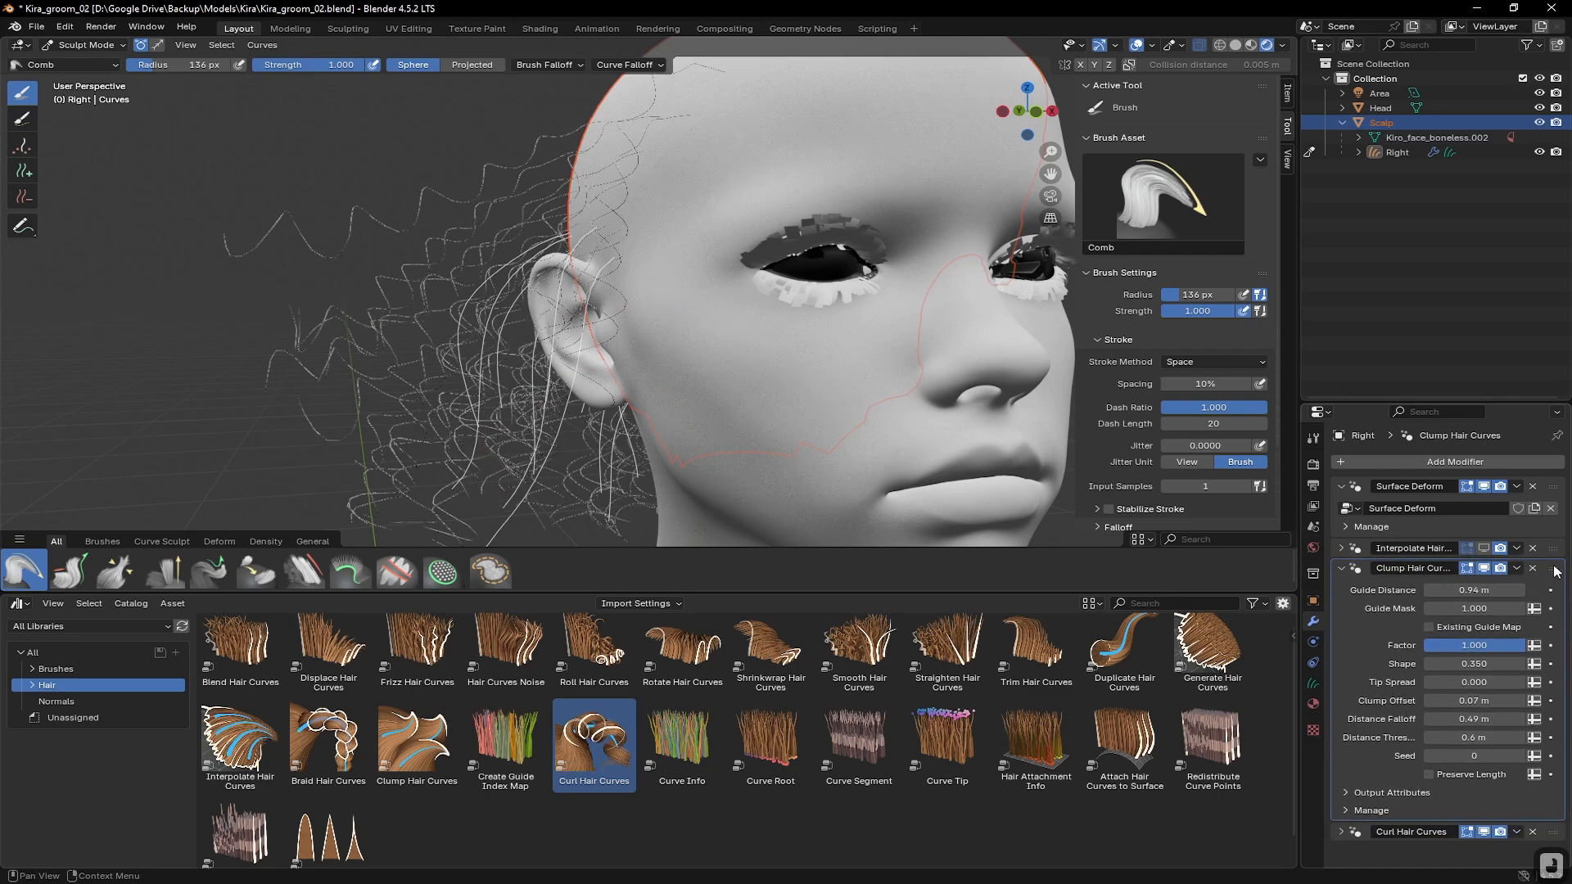
pyautogui.click(1484, 549)
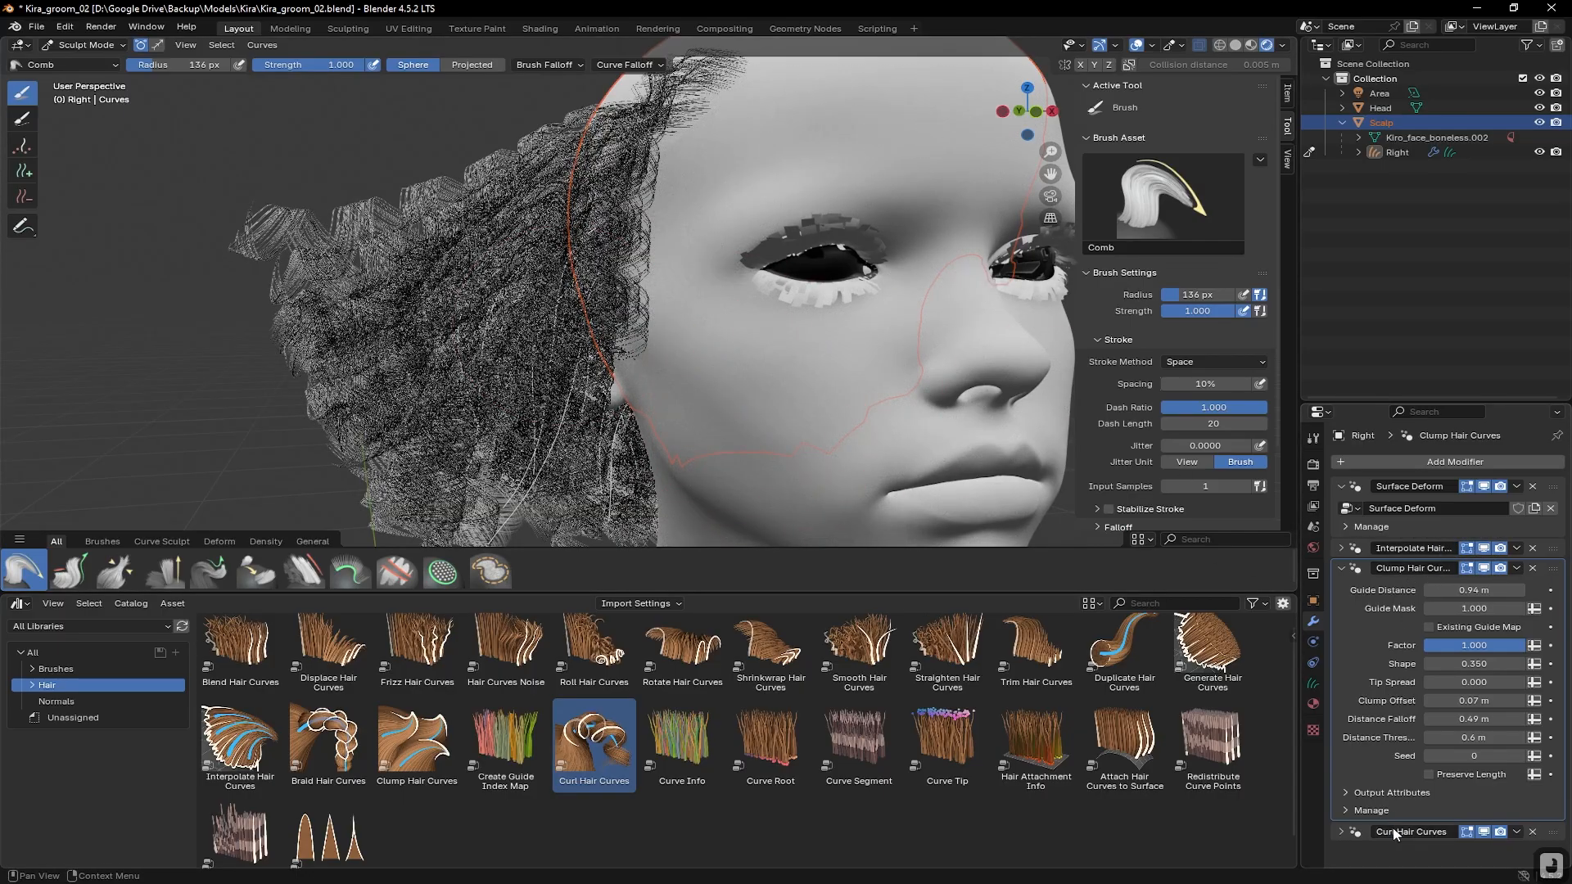
pyautogui.click(1397, 576)
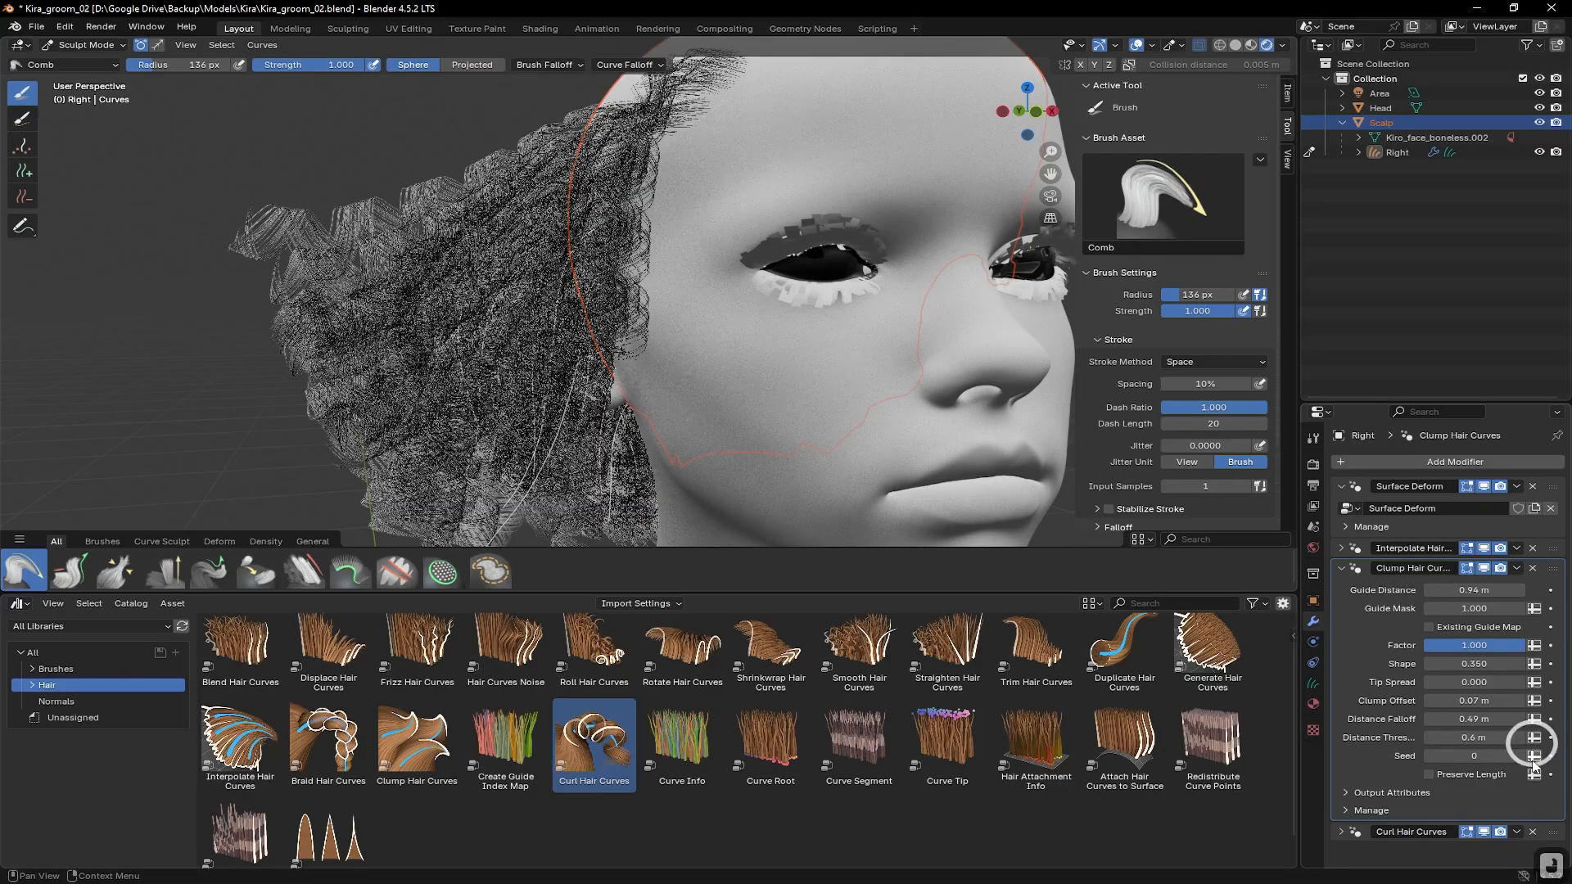
pyautogui.moveTo(1554, 567); pyautogui.dragTo(1541, 752)
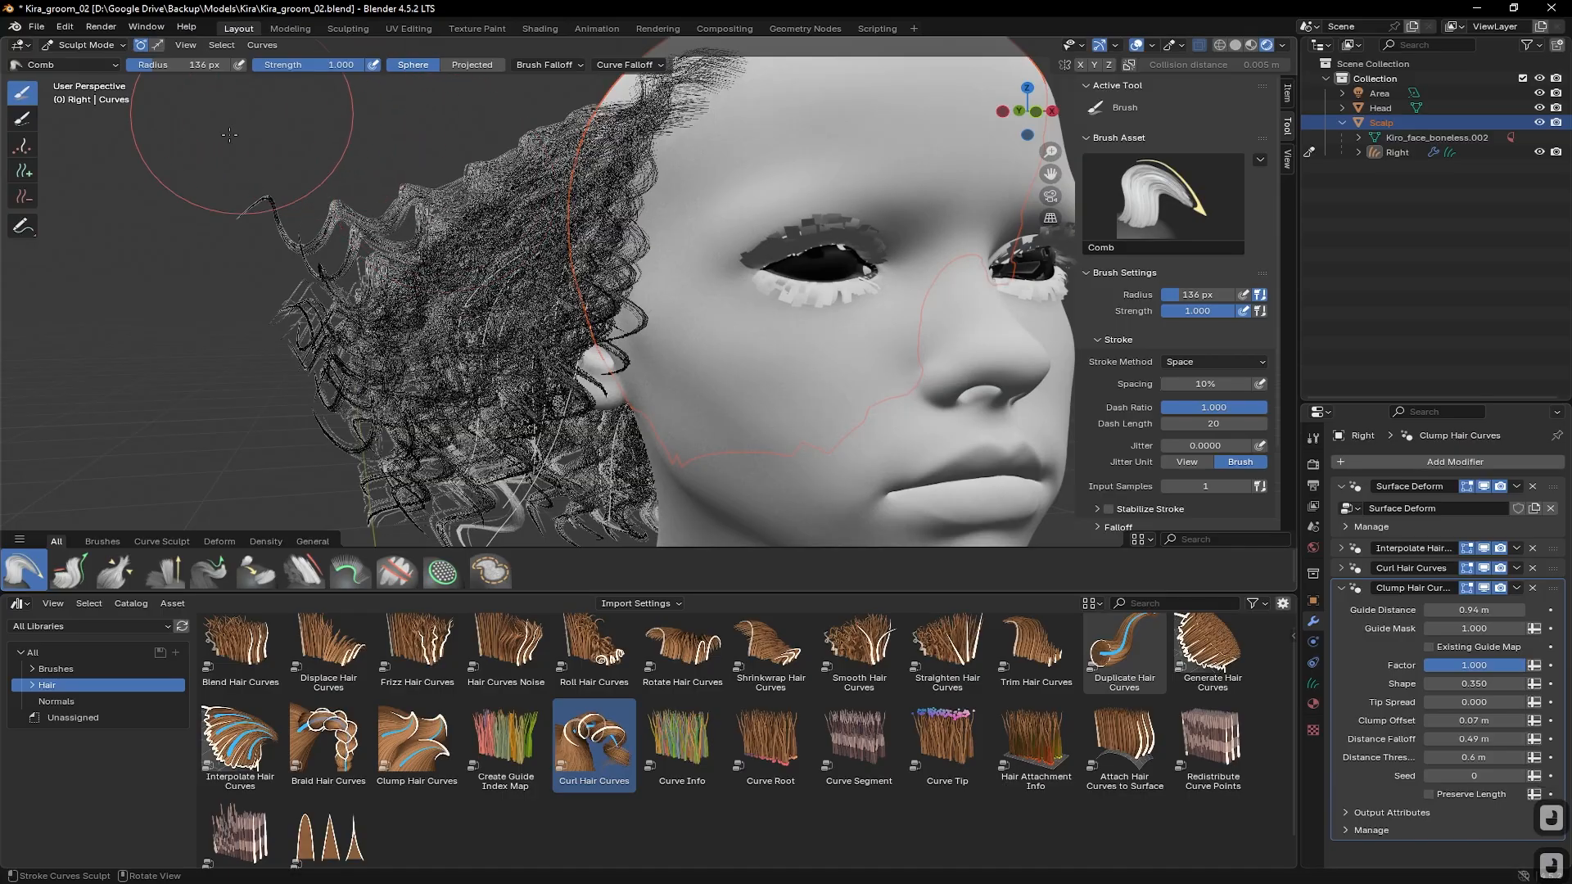
# Switch to Object Mode and remove the Curl Hair Curves modifier from the Right hair
pyautogui.click(84, 45)
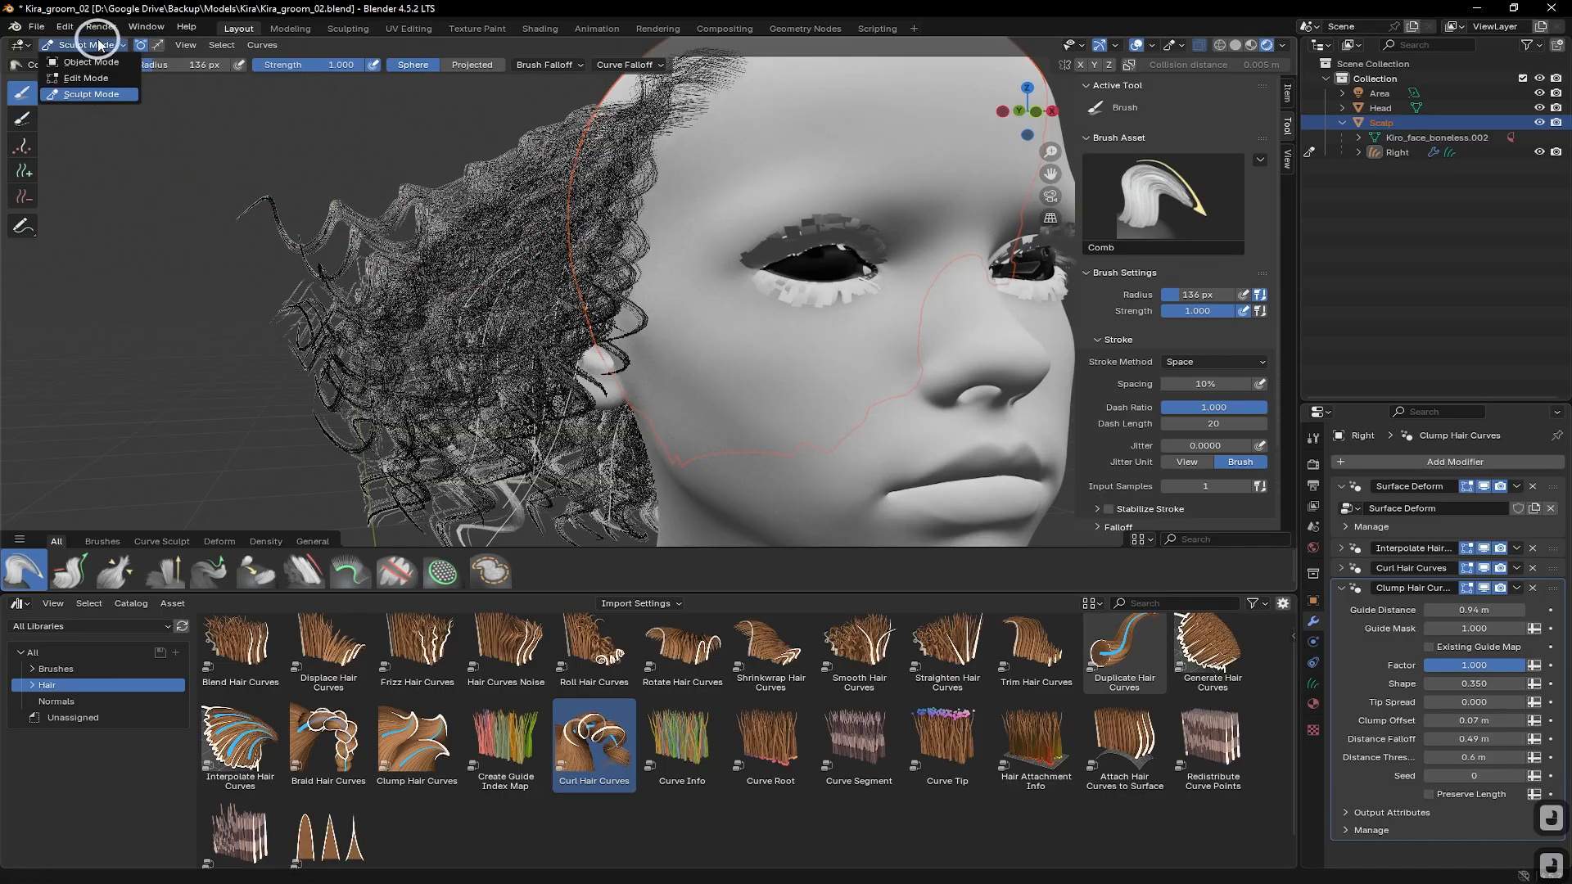
pyautogui.click(82, 61)
pyautogui.moveTo(390, 222); pyautogui.dragTo(1042, 502, button='middle')
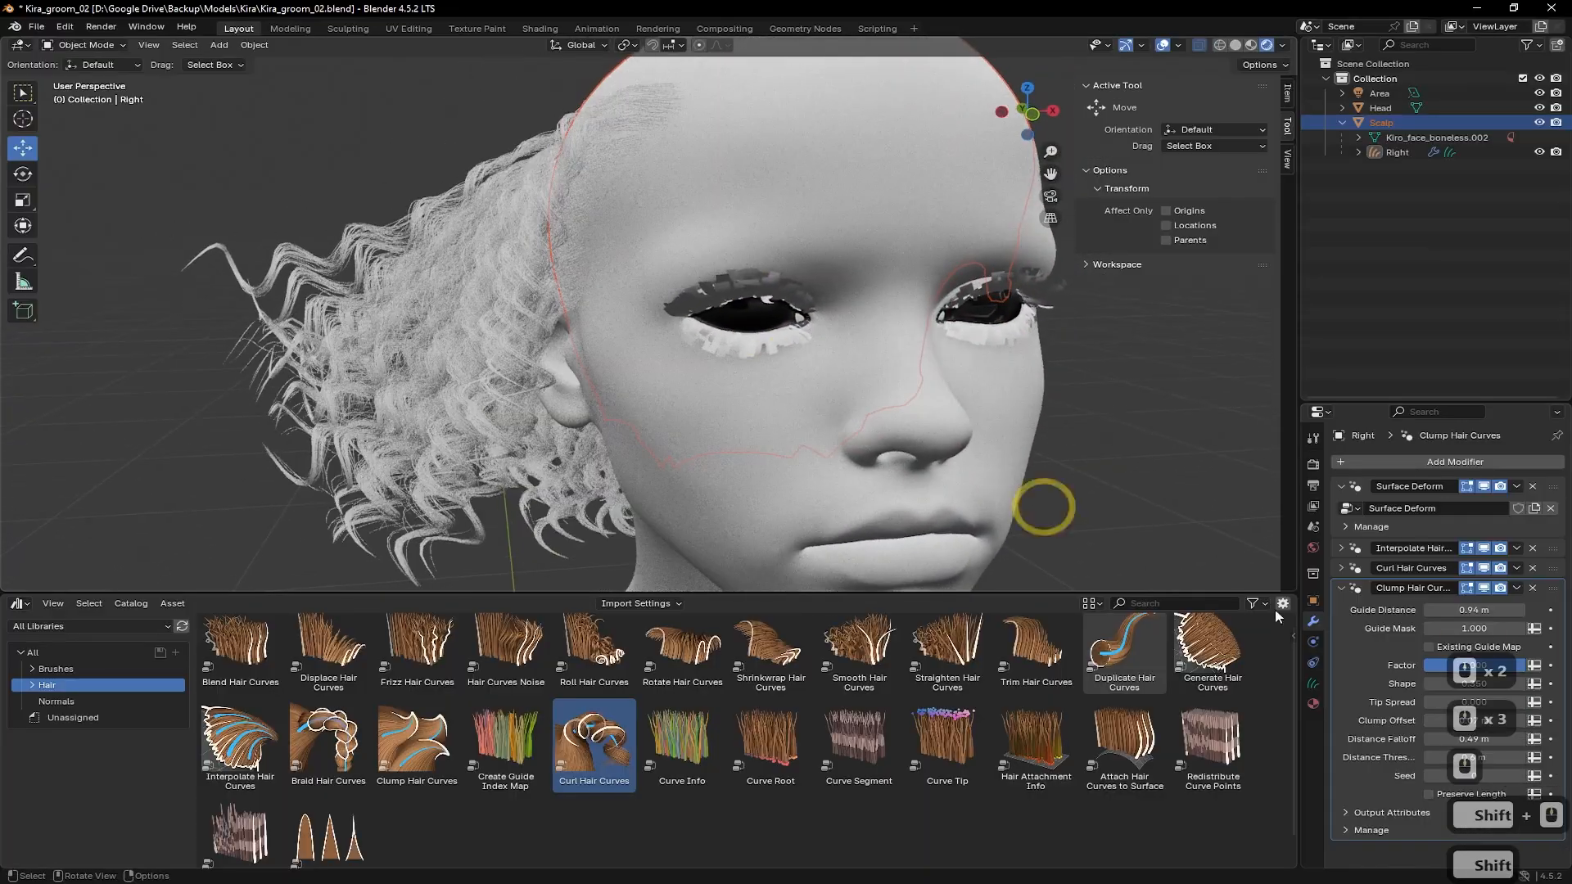
pyautogui.click(1533, 569)
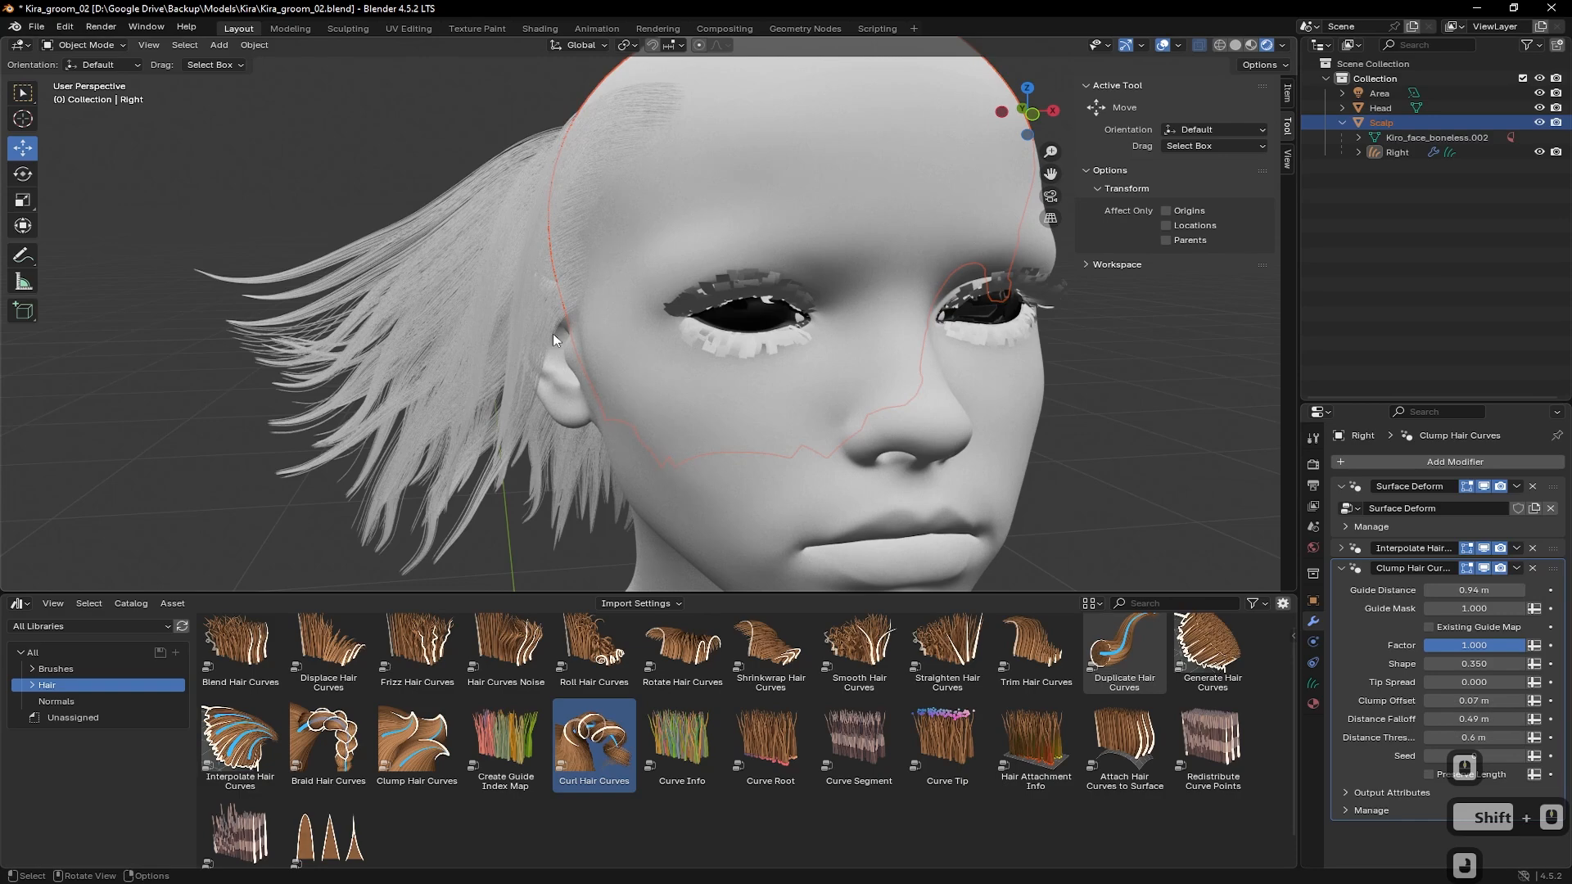
pyautogui.scroll(-1, 553, 303)
pyautogui.moveTo(577, 278); pyautogui.dragTo(621, 204, button='middle')
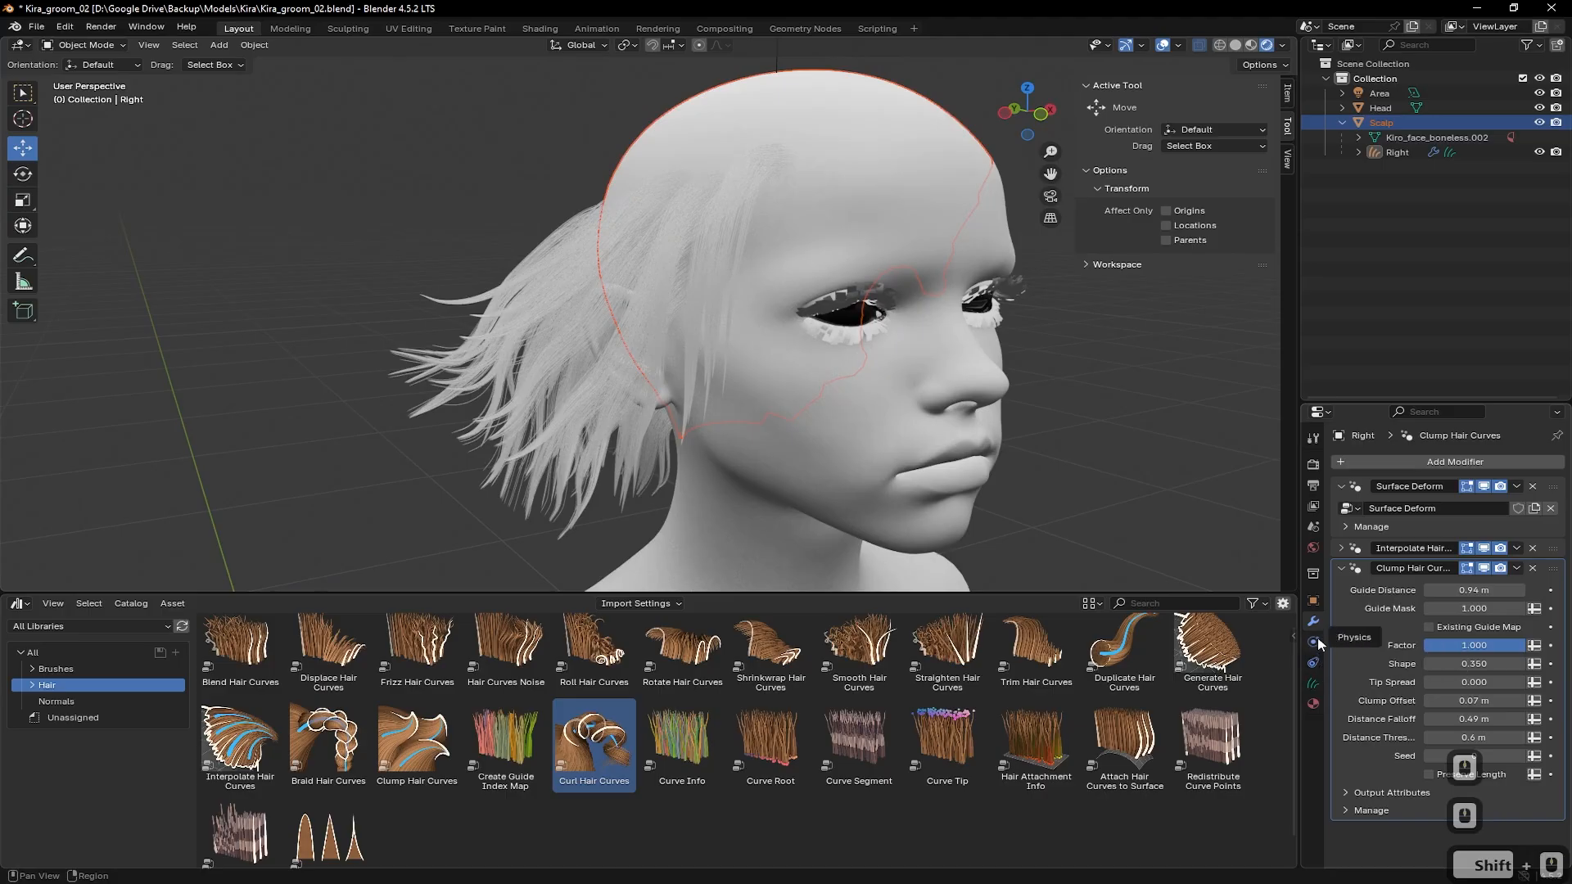
# Create a new material for the Right hair and set its base color to a saturated blue-violet
pyautogui.click(1314, 703)
pyautogui.click(1468, 525)
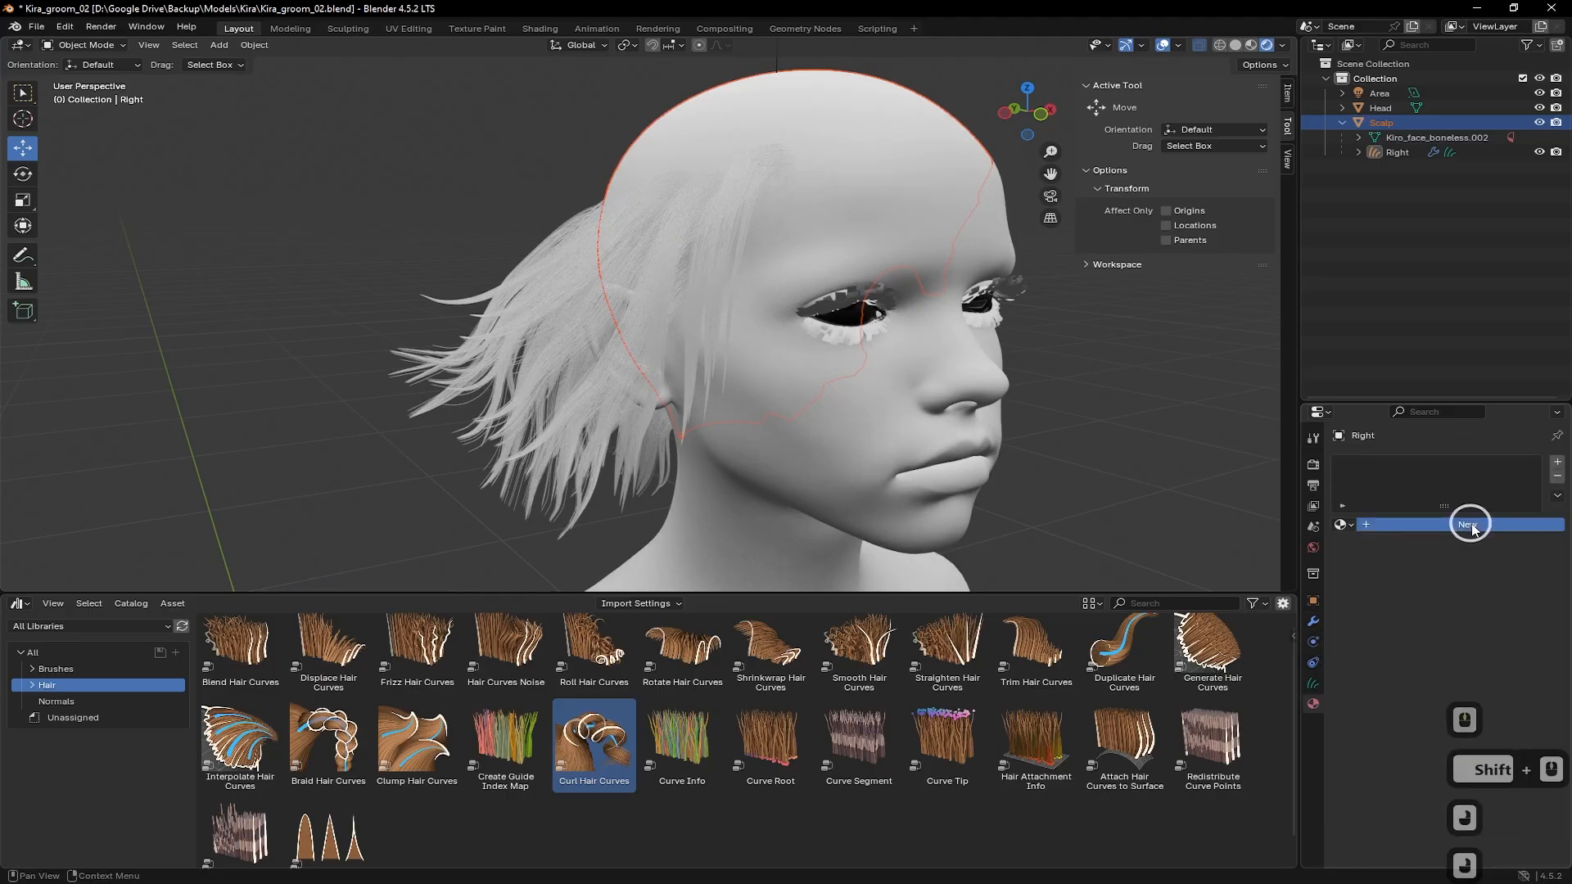
pyautogui.click(1458, 618)
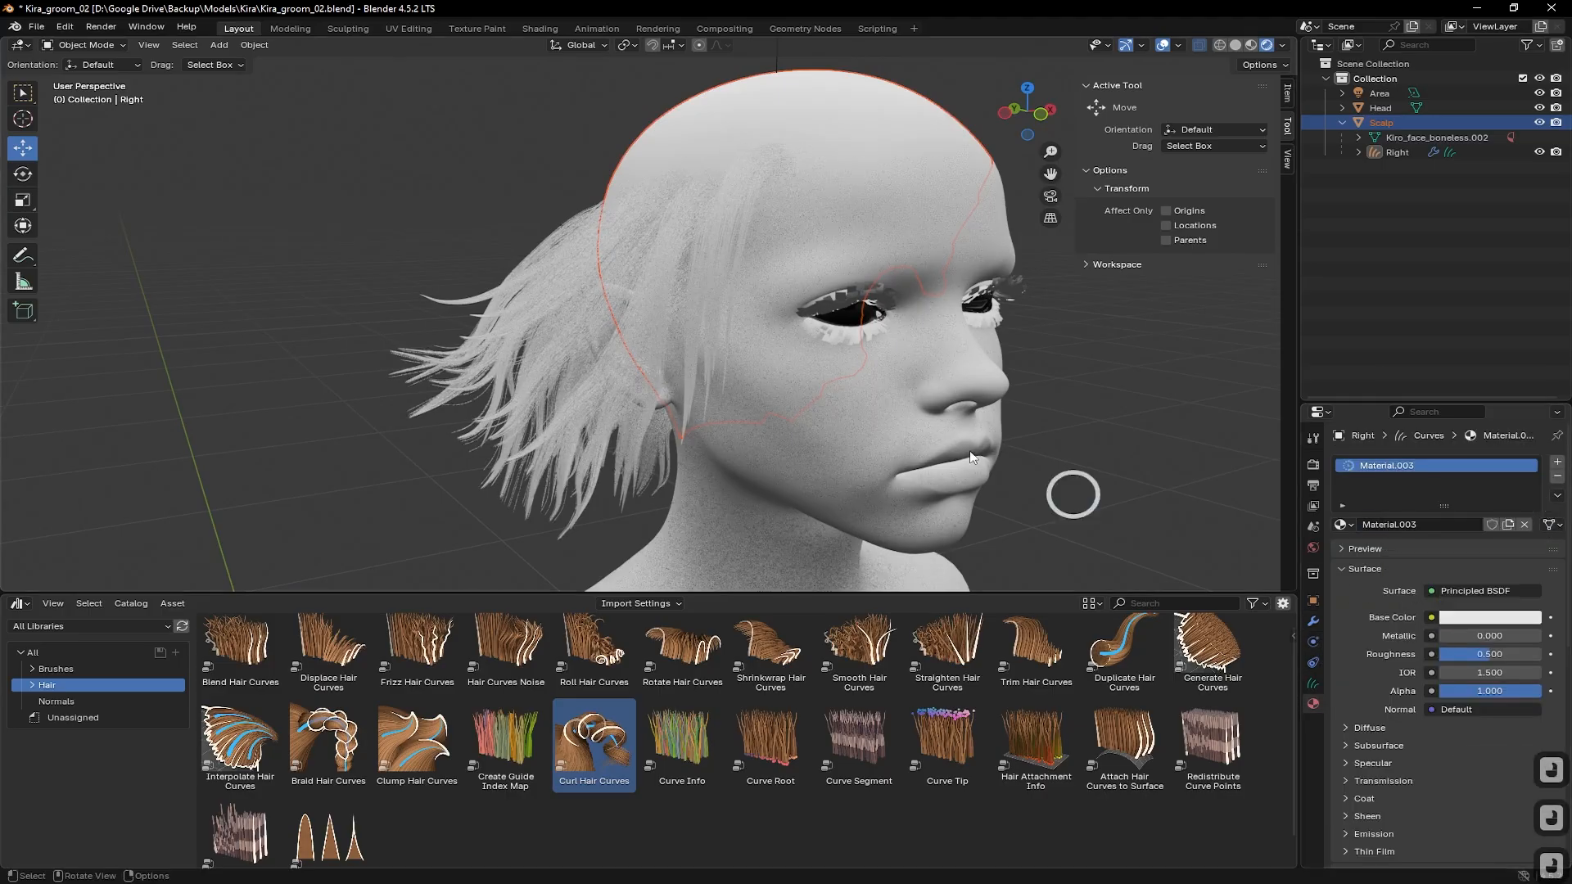
pyautogui.click(1484, 620)
pyautogui.moveTo(1474, 432)
pyautogui.mouseDown()
pyautogui.moveTo(1491, 414)
pyautogui.moveTo(1511, 425)
pyautogui.mouseUp()
pyautogui.moveTo(693, 370); pyautogui.dragTo(782, 352, button='middle')
pyautogui.scroll(4, 737, 340)
pyautogui.click(82, 47)
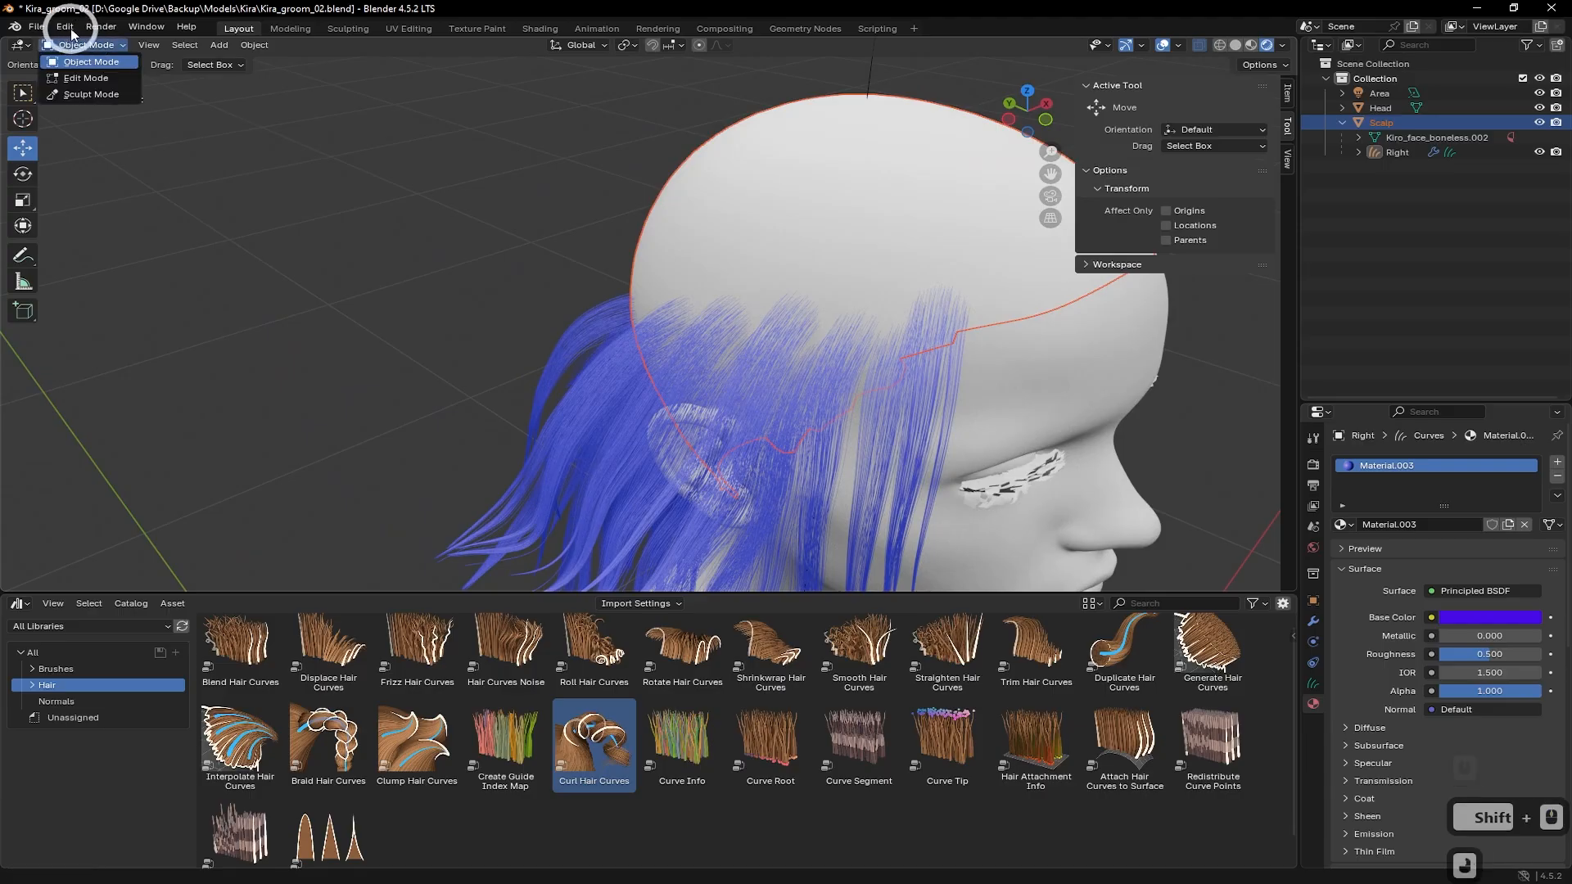
pyautogui.click(347, 248)
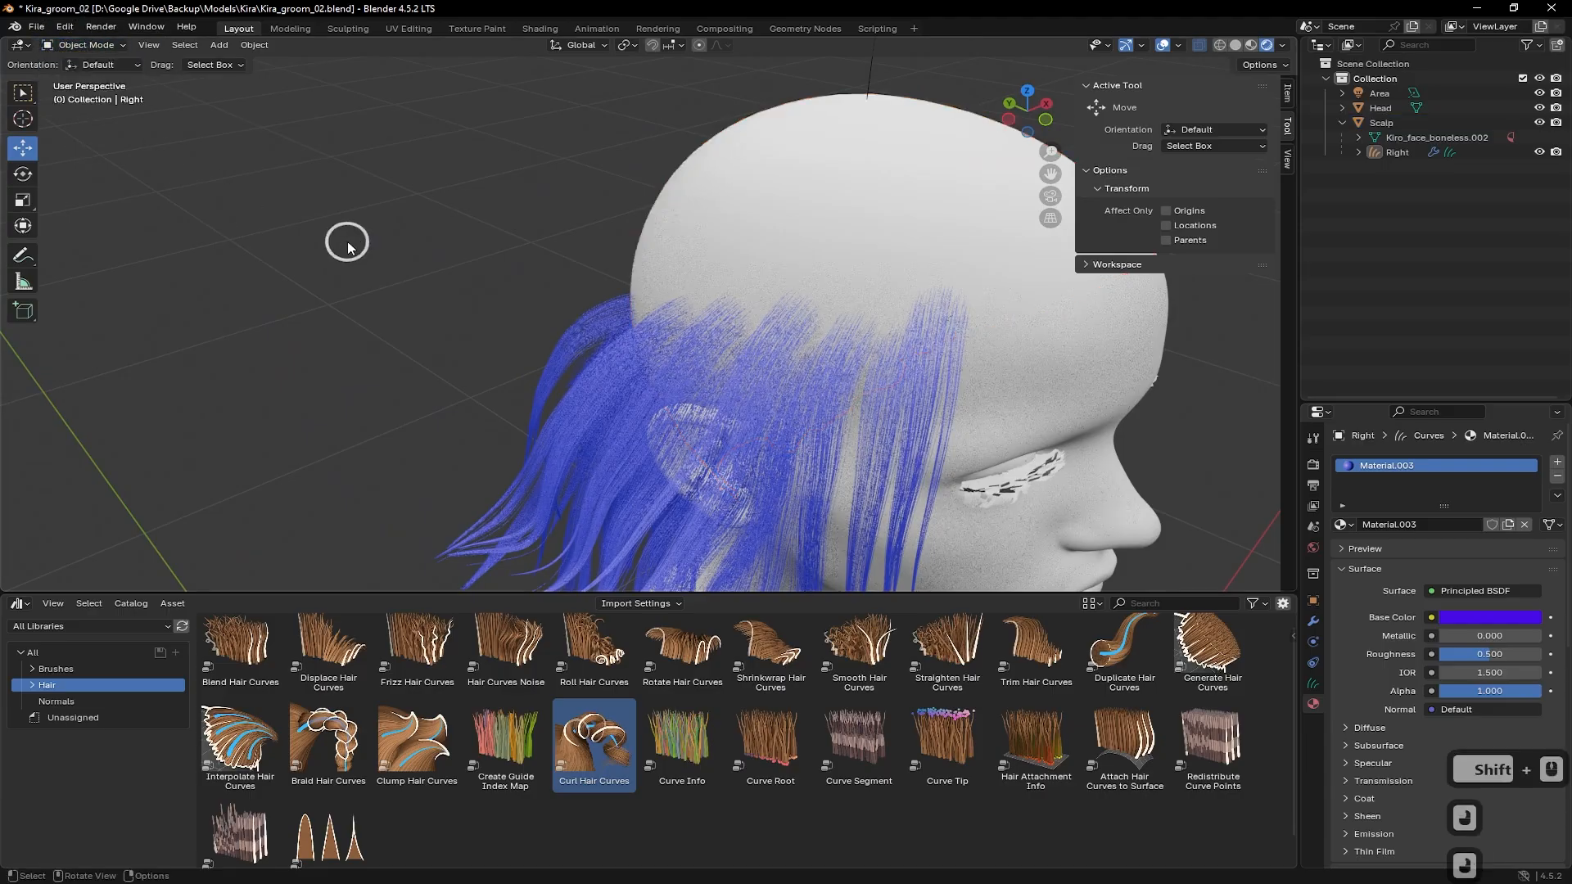
pyautogui.hotkey('shift', 'a')
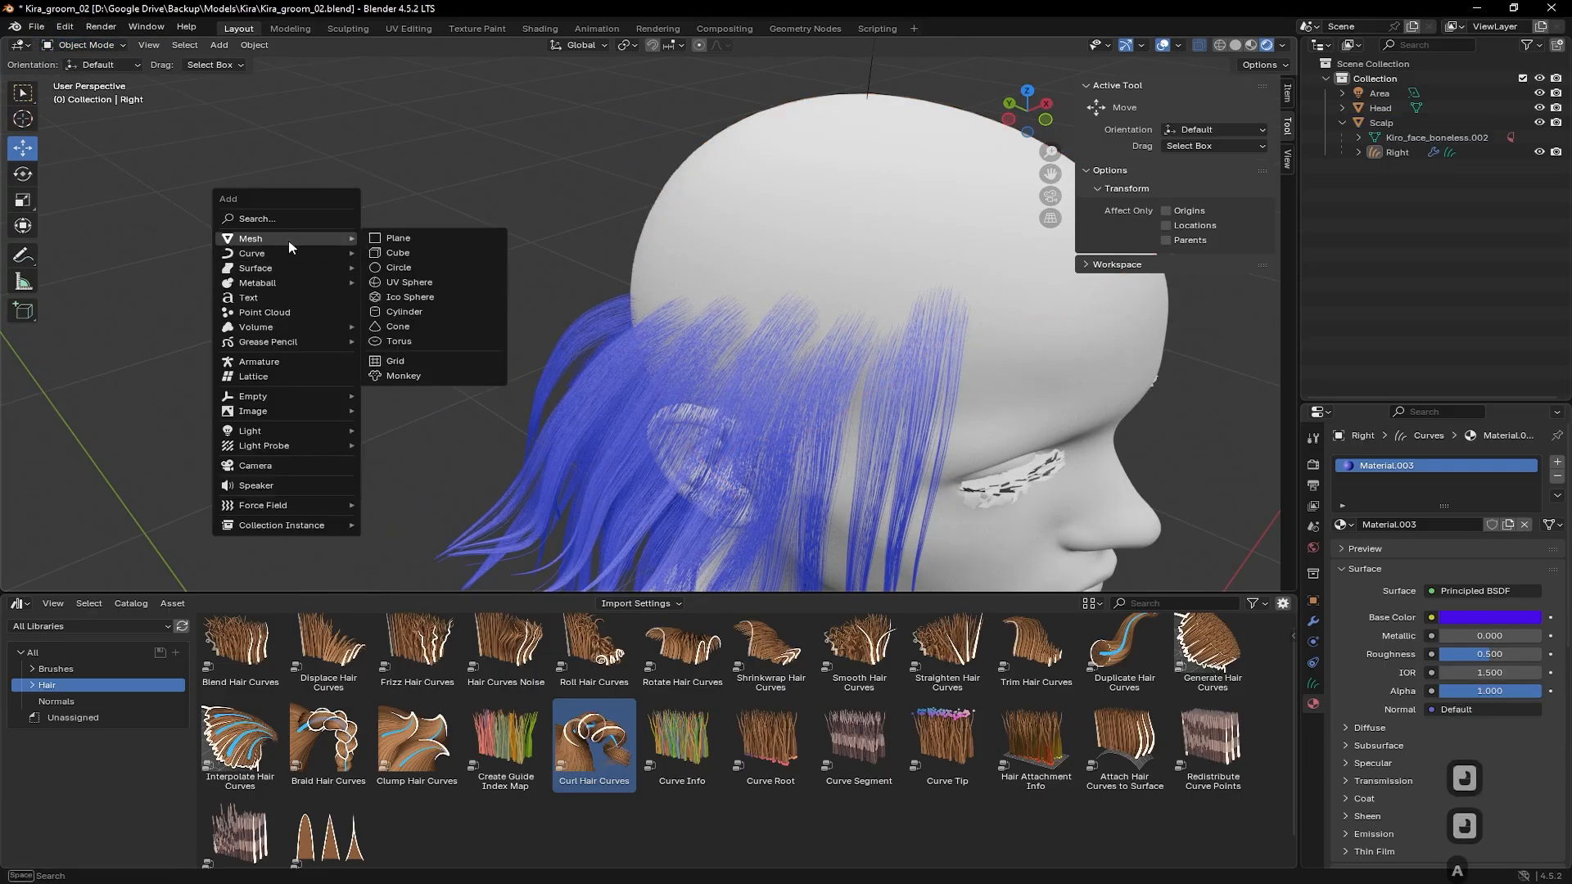
pyautogui.moveTo(281, 264)
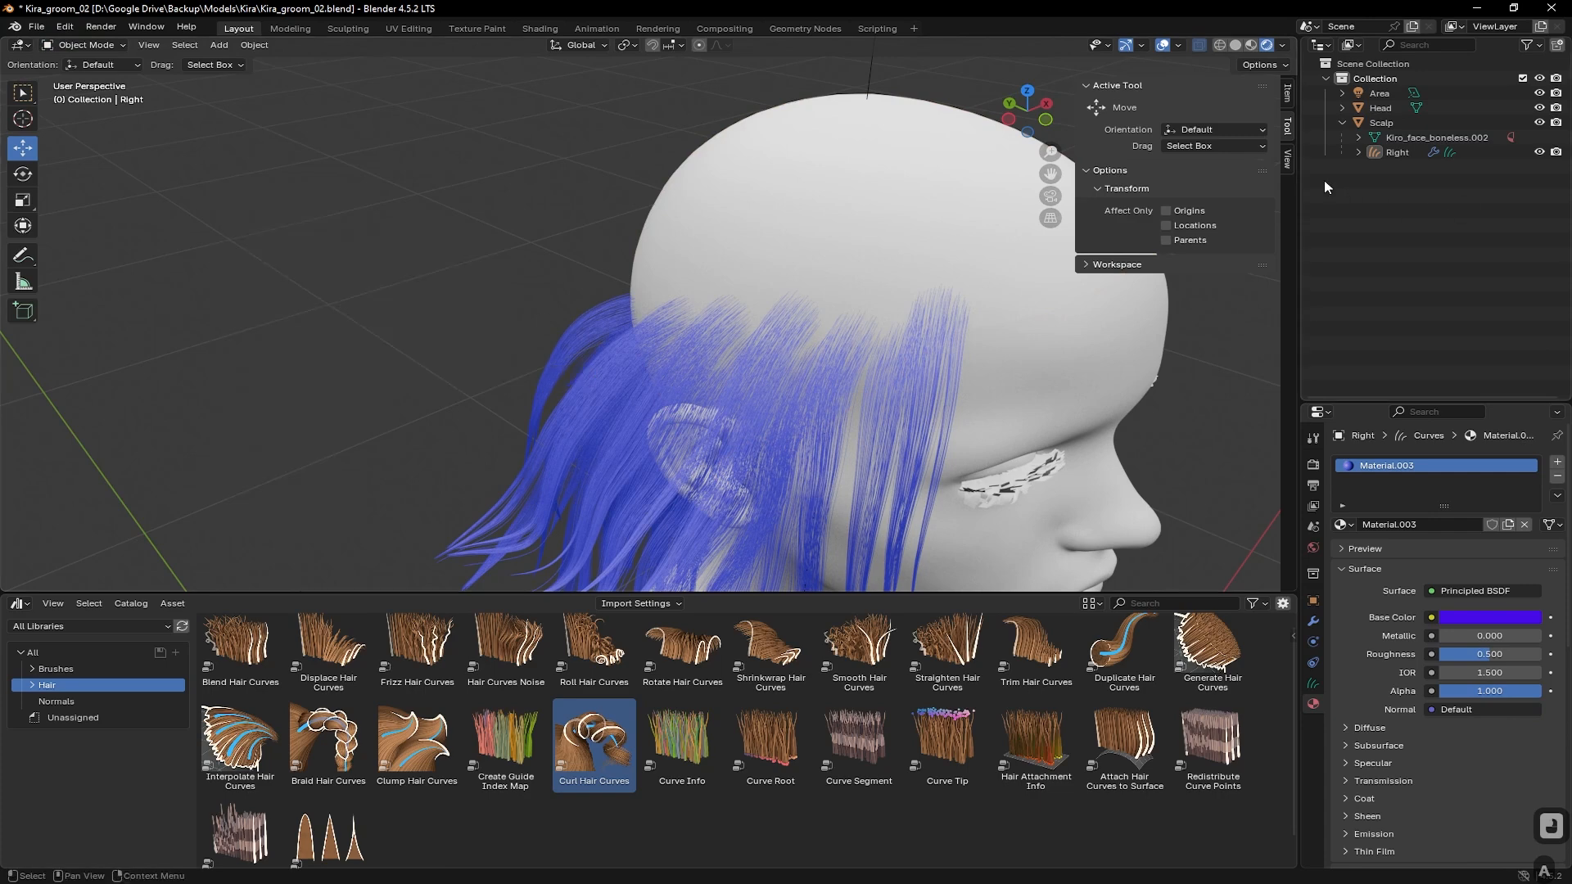
# Add an Empty Hair curves object to the Scalp mesh and rename it Top
pyautogui.click(1384, 122)
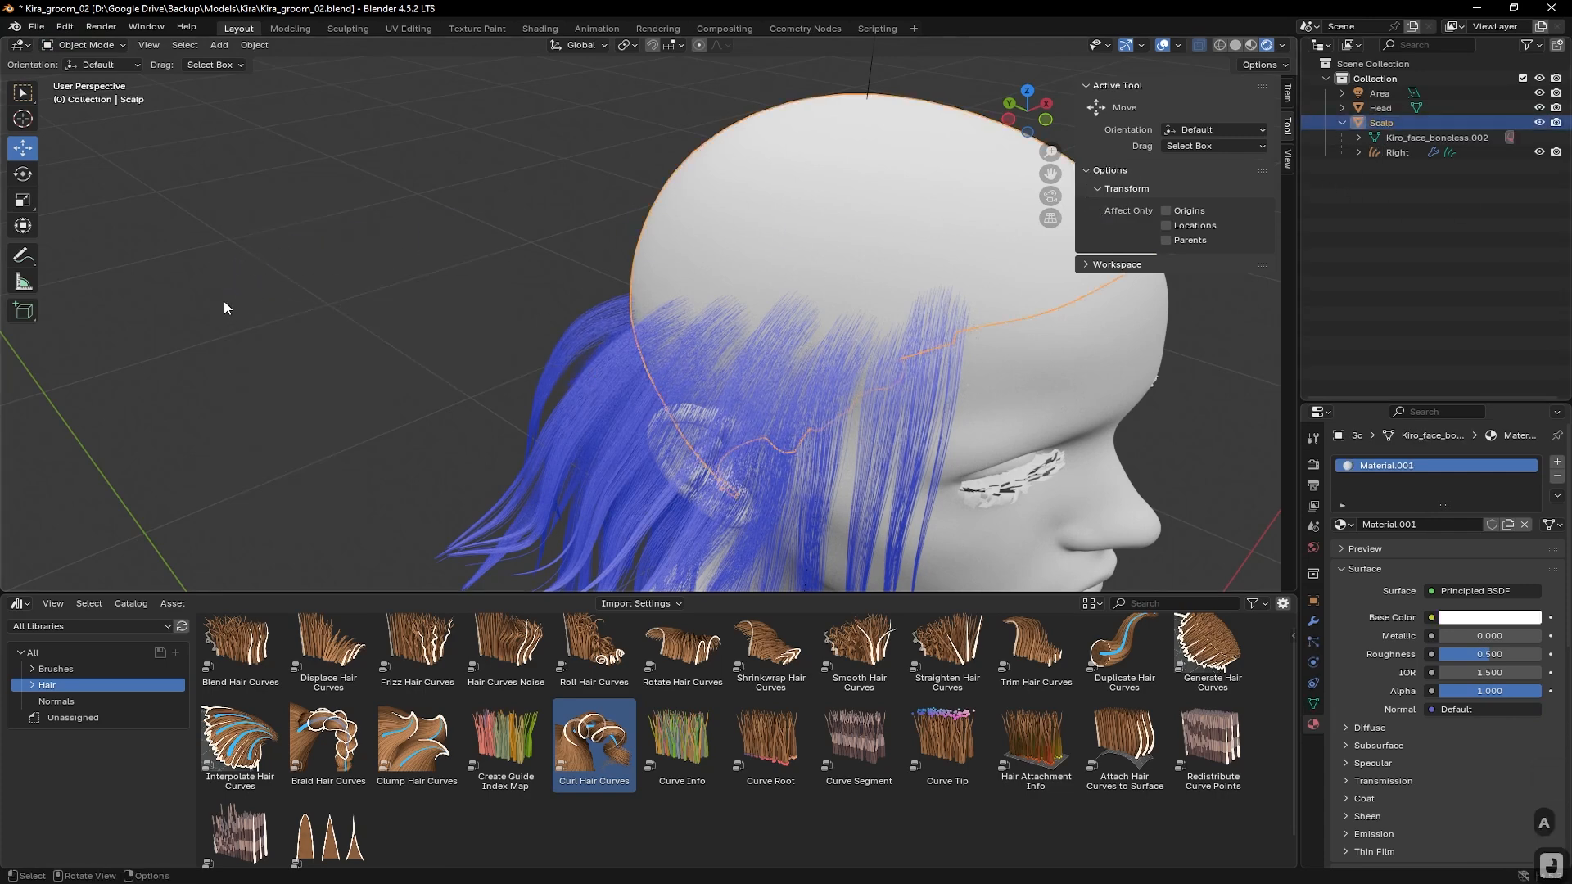
pyautogui.hotkey('shift', 'a')
pyautogui.moveTo(229, 310)
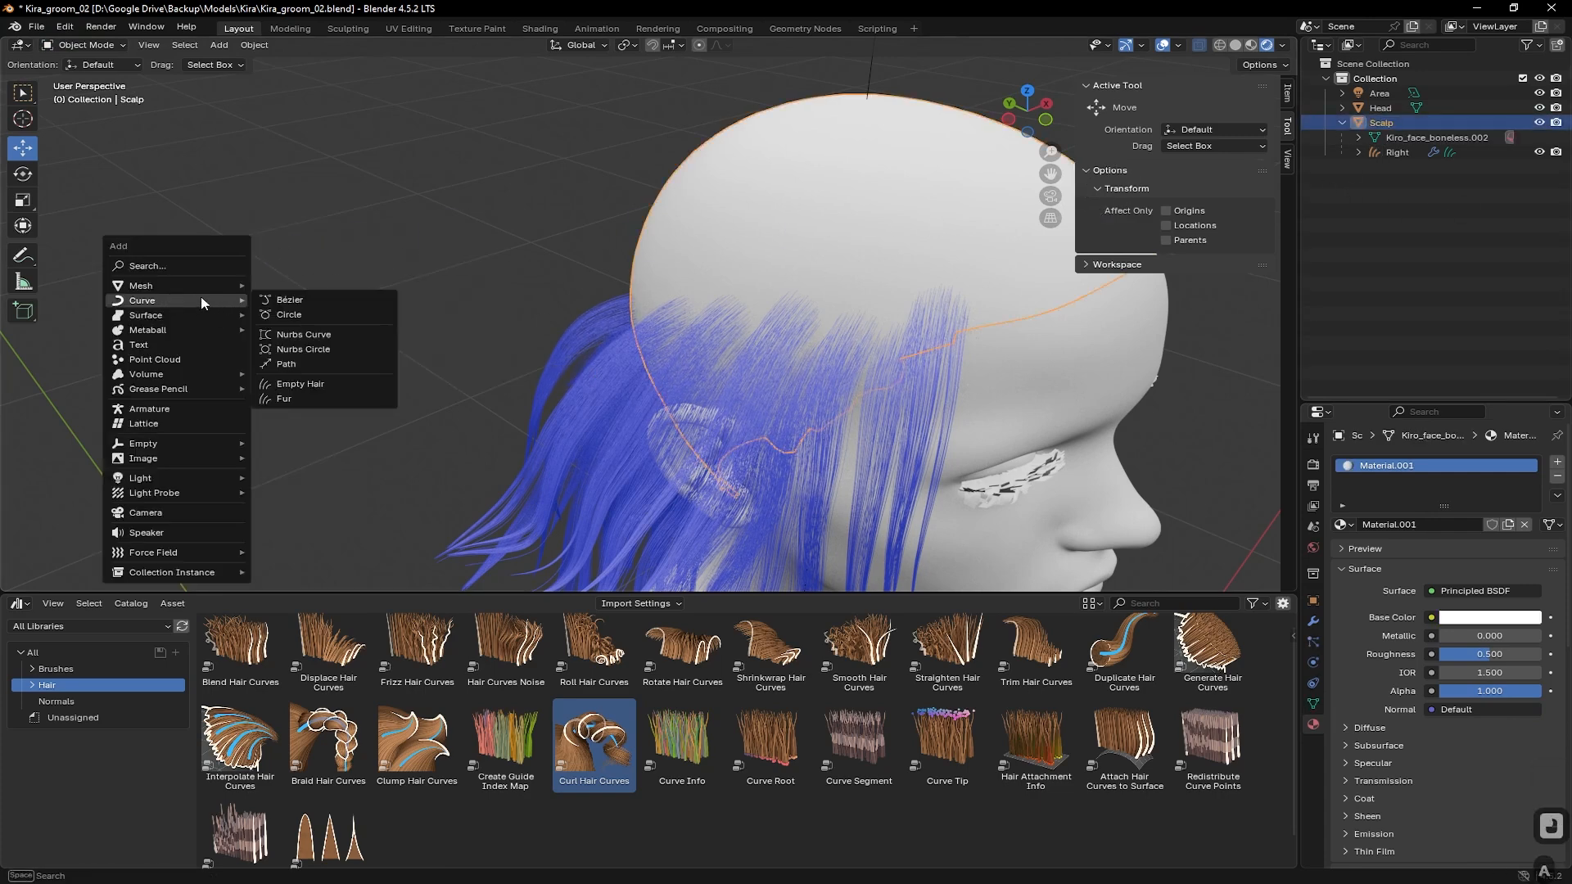
pyautogui.click(311, 384)
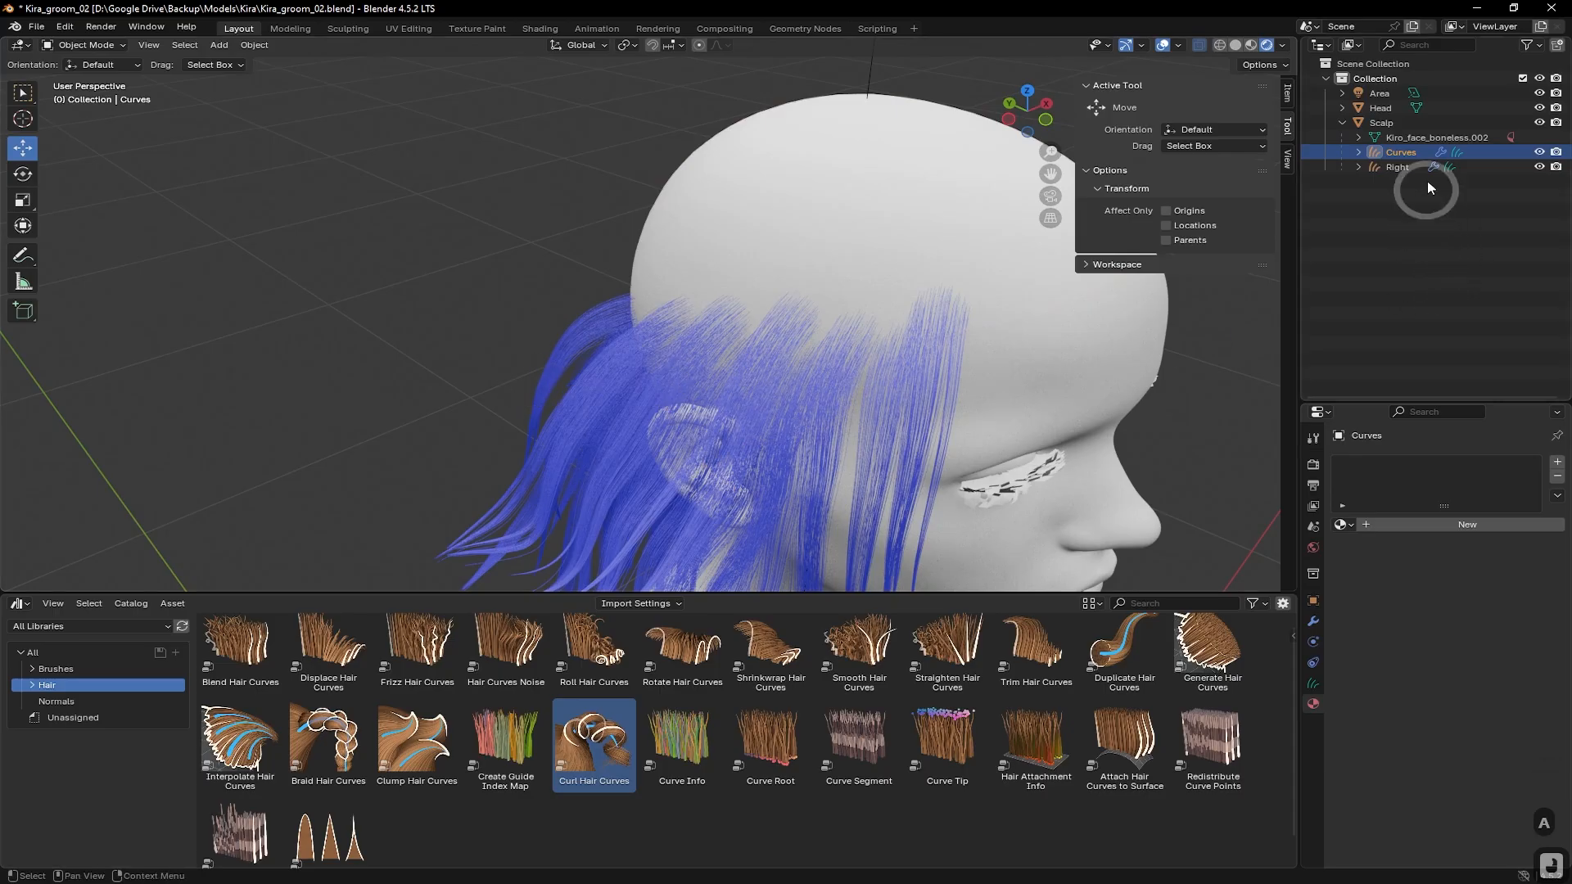
pyautogui.doubleClick(1450, 152)
pyautogui.write('Top')
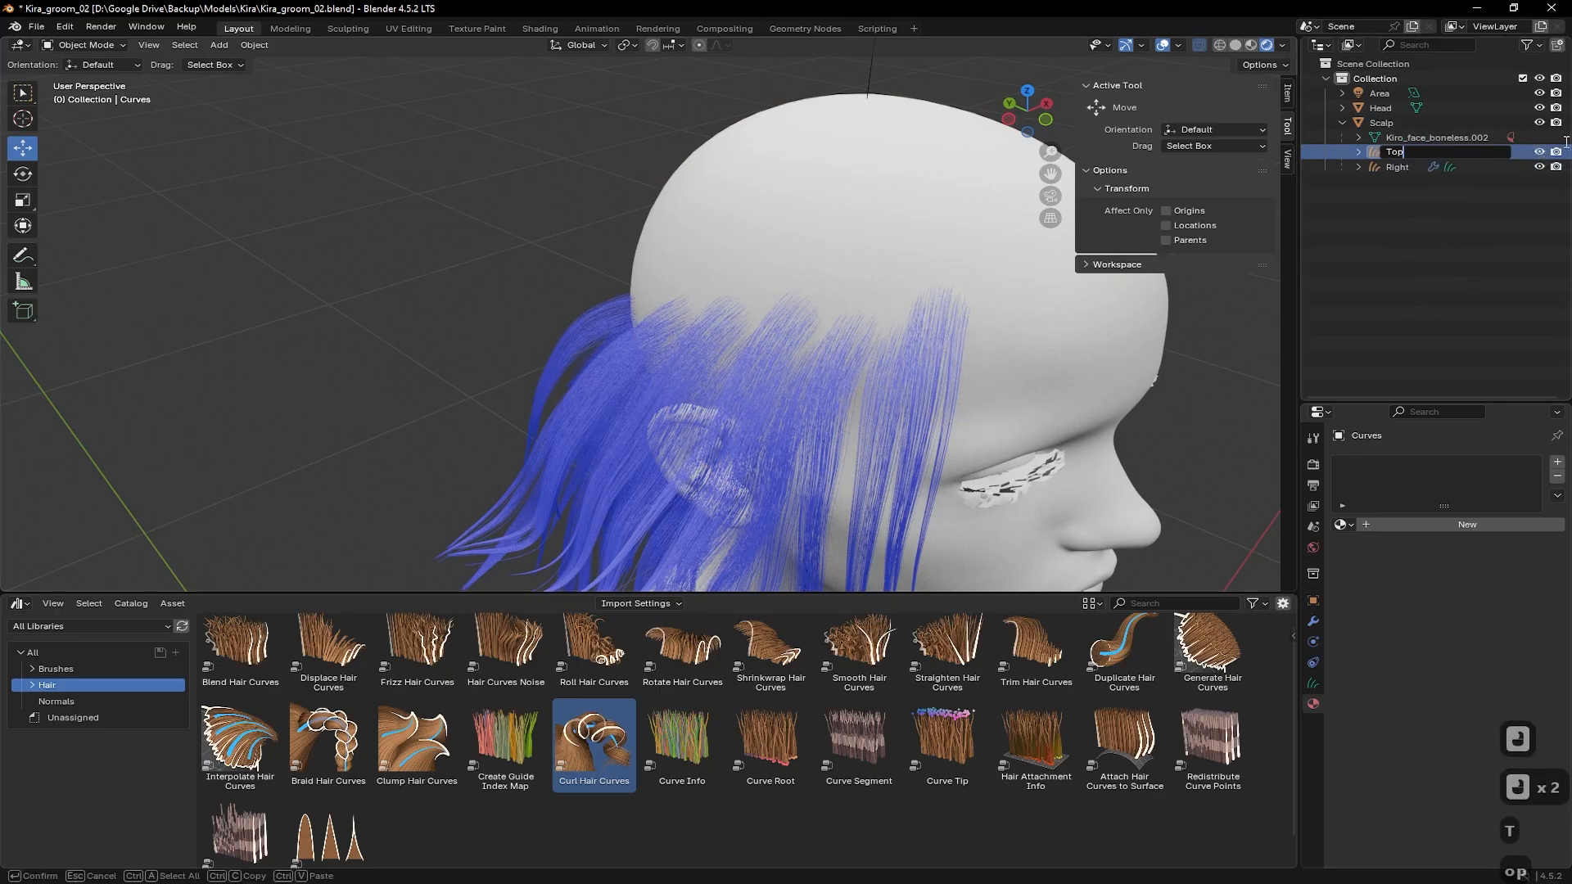
pyautogui.press('Return')
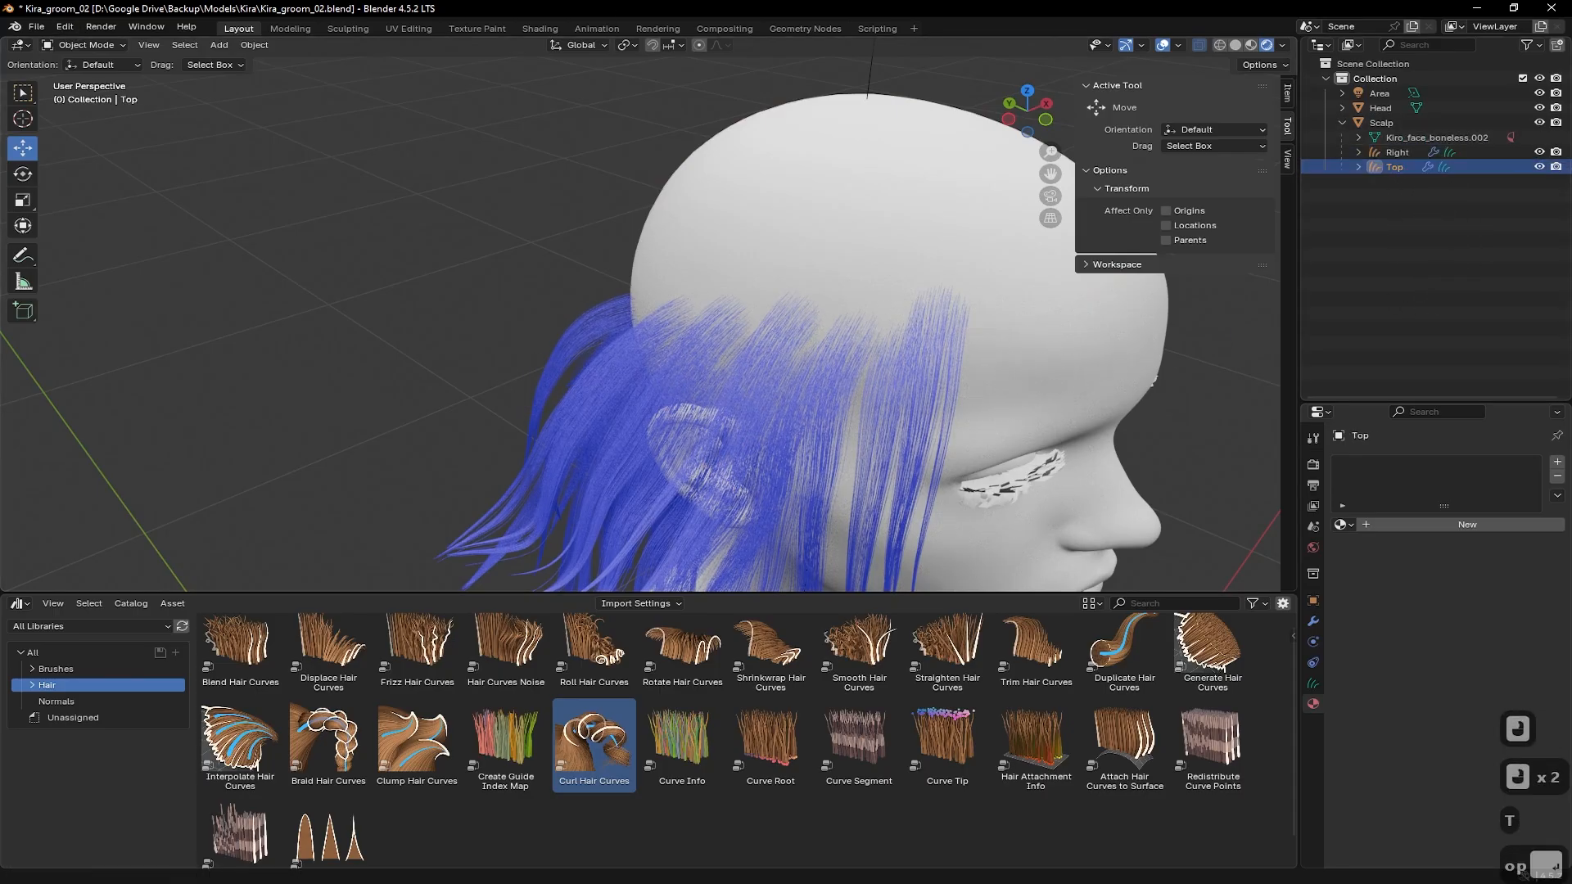
# Put the Top hair curves into Sculpt Mode with the Add brush active
pyautogui.click(82, 45)
pyautogui.click(82, 90)
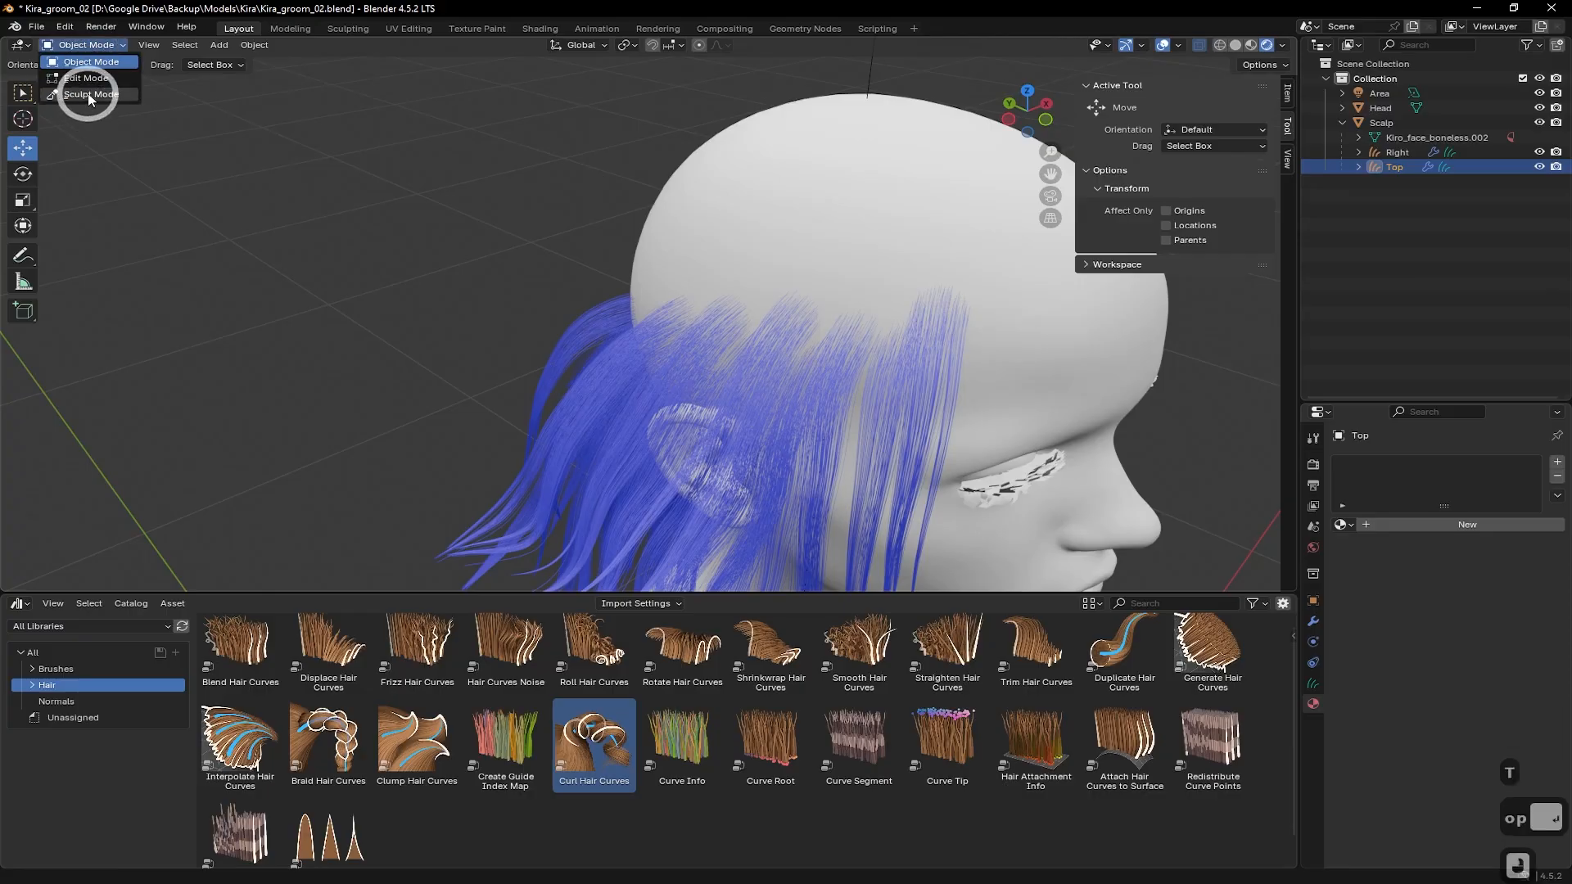
pyautogui.click(22, 171)
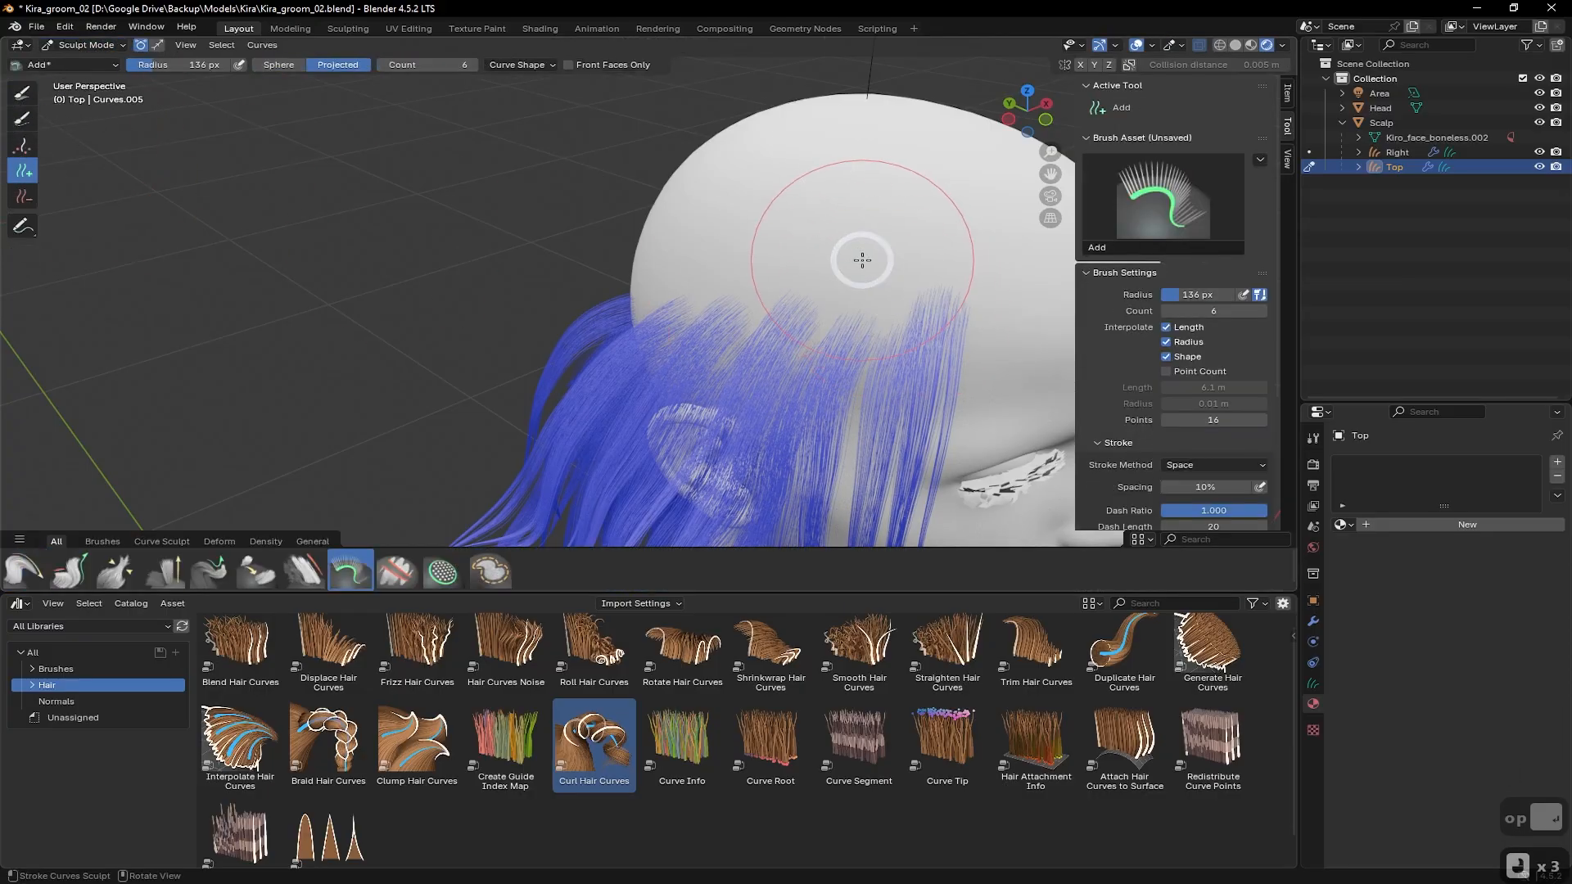
# Try adding guide strands to the scalp above the ear with the brush at 136 px and count 6
pyautogui.click(866, 260)
pyautogui.moveTo(912, 276); pyautogui.dragTo(708, 227, button='middle')
pyautogui.hotkey('ctrl', 'z')
pyautogui.hotkey('ctrl', 'z')
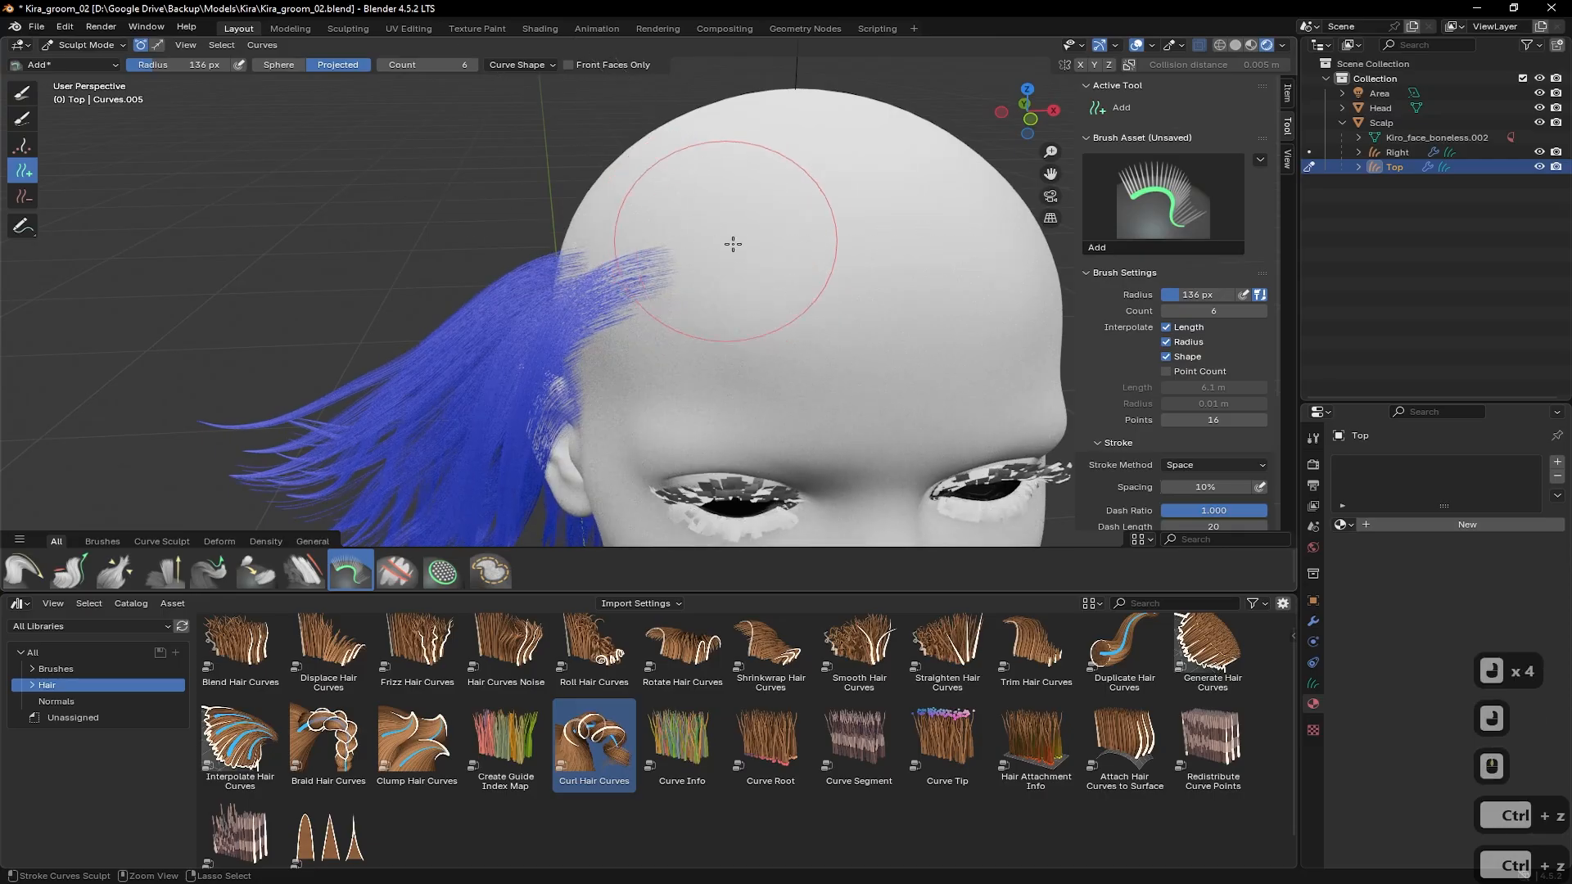
# Add Top guide strands over the upper side of the scalp above the blue hair, using an 82 px Add brush with count 3
pyautogui.moveTo(1204, 295)
pyautogui.mouseDown()
pyautogui.moveTo(1167, 295)
pyautogui.moveTo(1204, 312)
pyautogui.moveTo(1189, 312)
pyautogui.mouseUp()
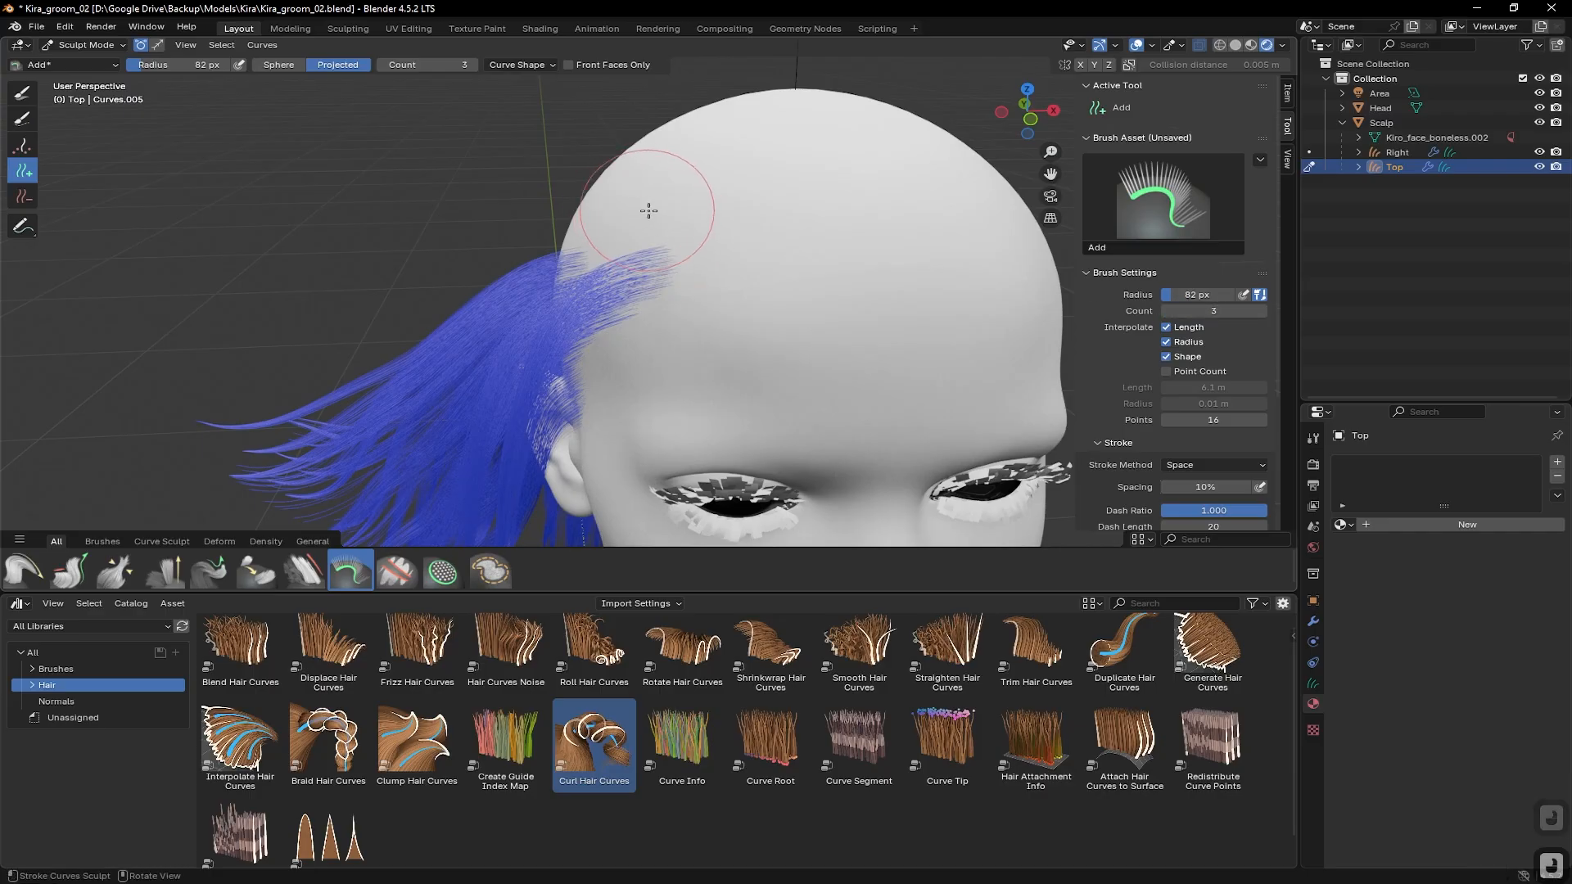
pyautogui.moveTo(646, 210); pyautogui.dragTo(737, 257, button='middle')
pyautogui.click(778, 268)
pyautogui.click(684, 270)
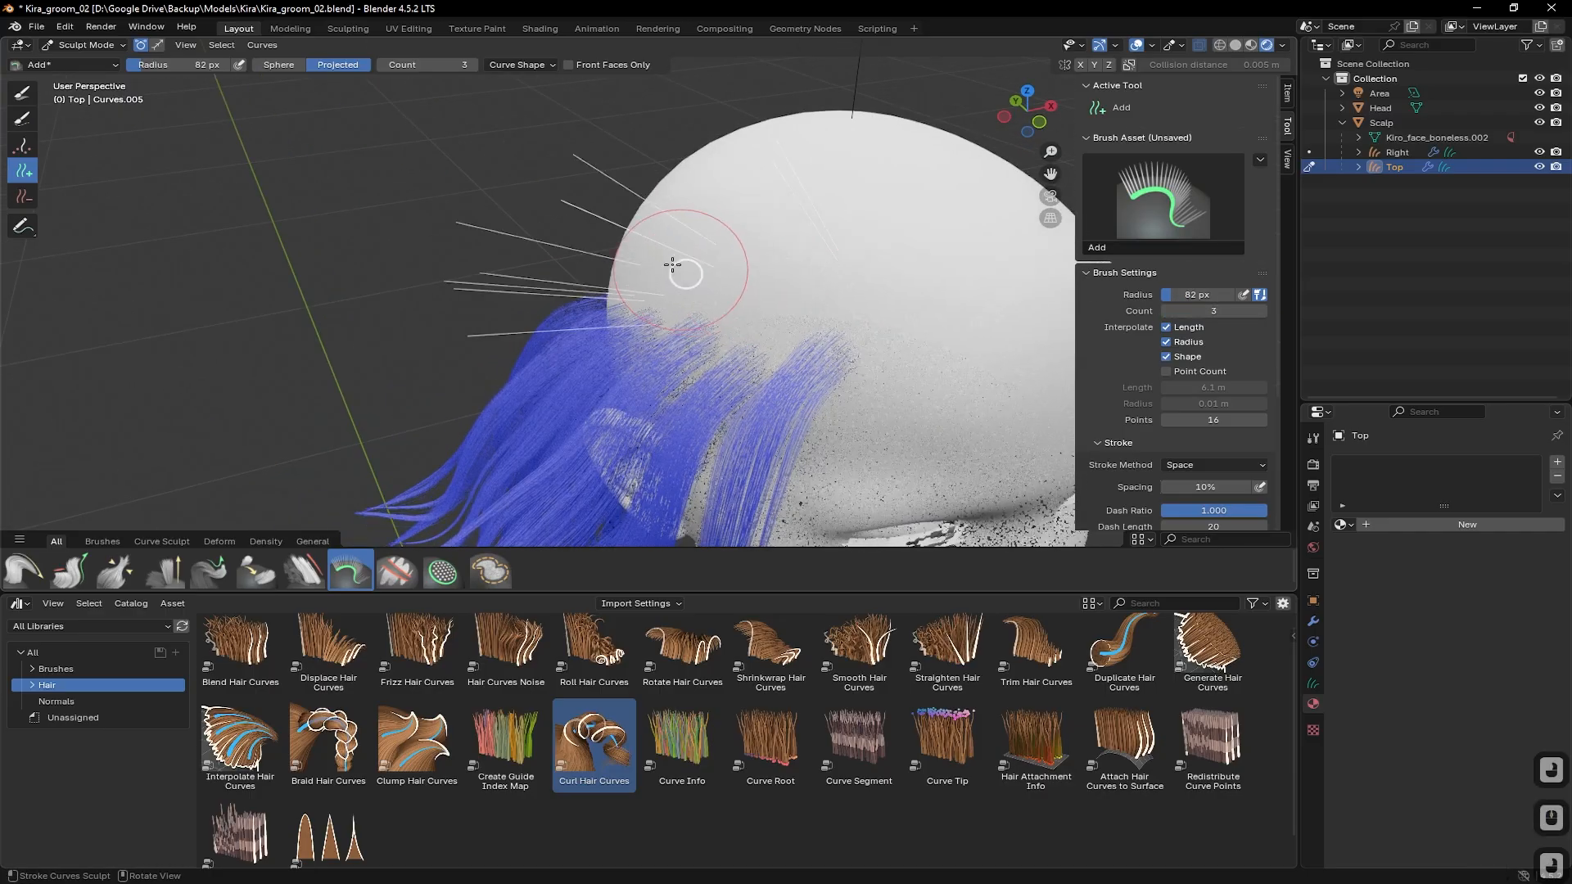
pyautogui.click(796, 284)
pyautogui.moveTo(947, 281); pyautogui.dragTo(824, 210, button='middle')
pyautogui.moveTo(584, 320); pyautogui.dragTo(586, 281, button='middle')
pyautogui.scroll(-3, 588, 277)
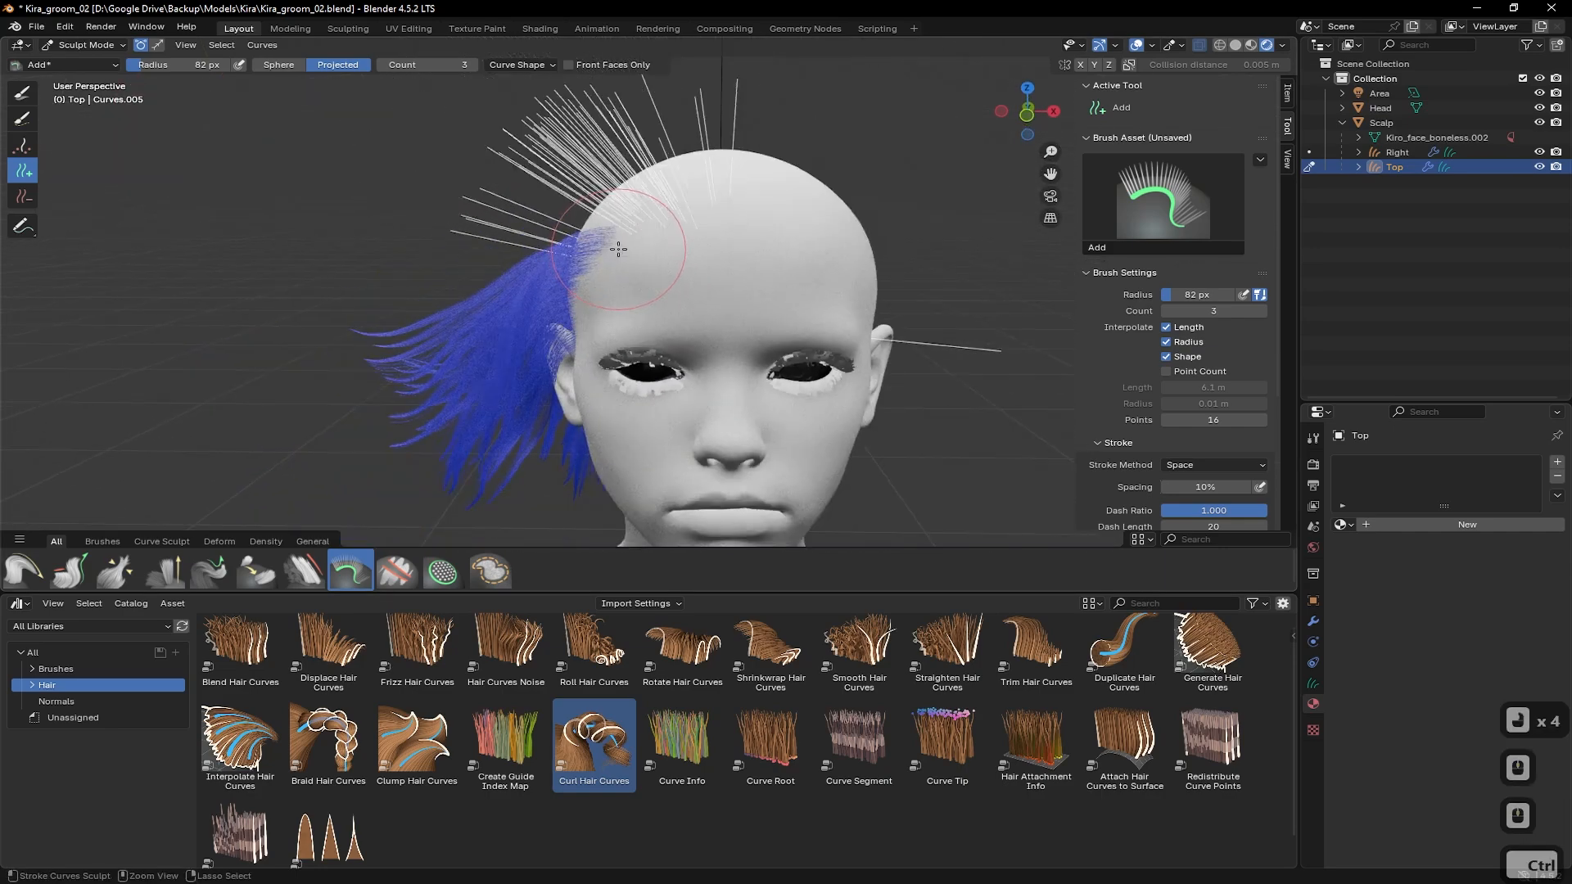
# Undo the last guide strands added to the Top hair curves
pyautogui.hotkey('ctrl', 'z')
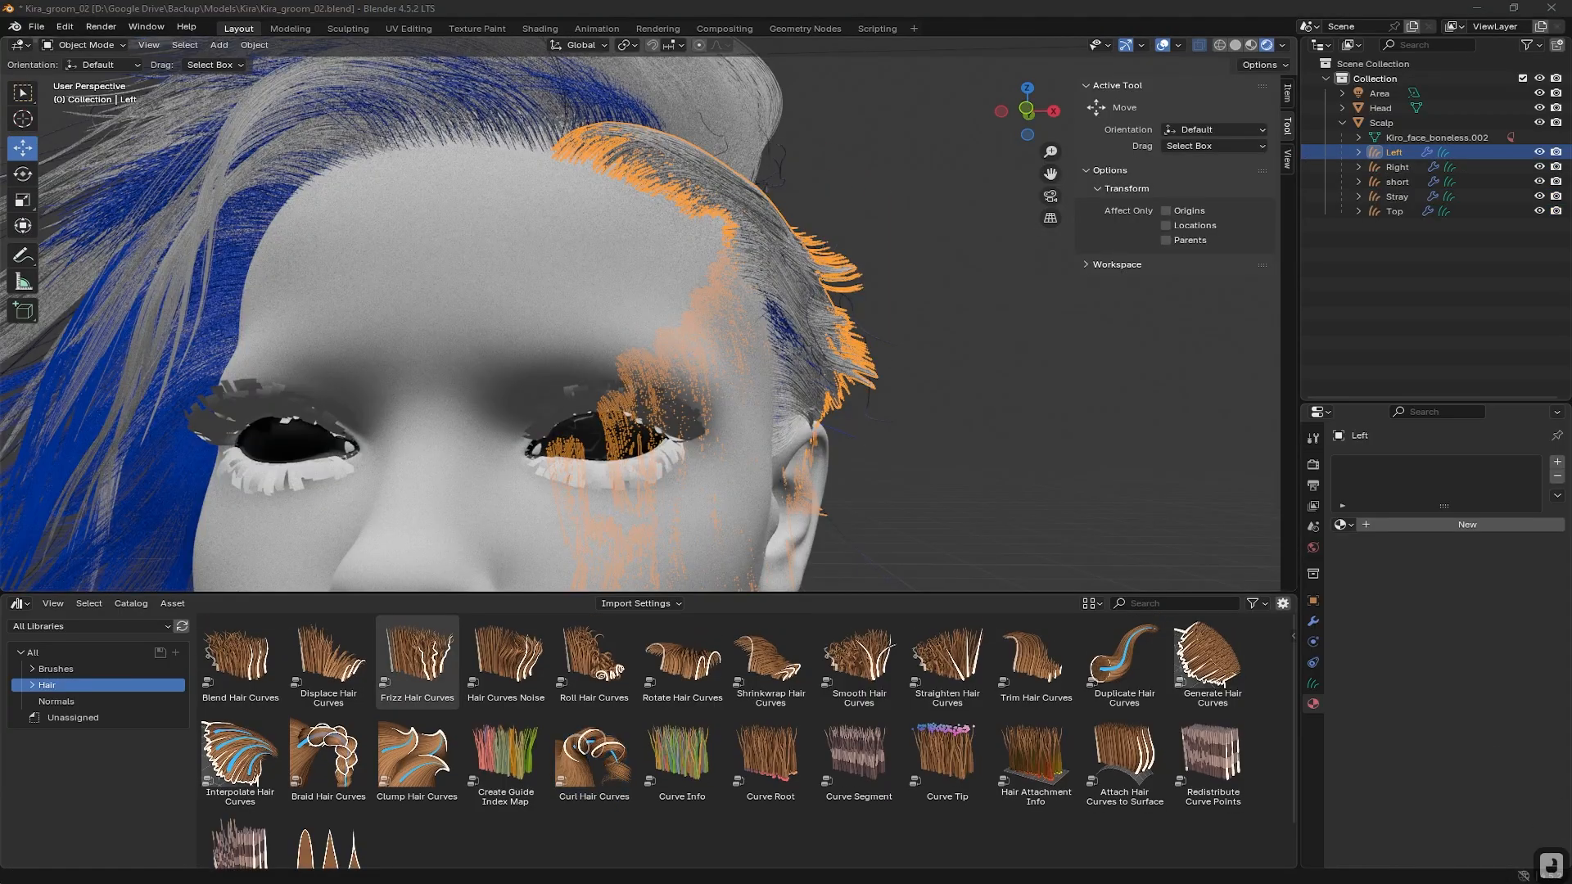
pyautogui.moveTo(529, 401); pyautogui.dragTo(557, 398, button='middle')
pyautogui.scroll(-2, 532, 400)
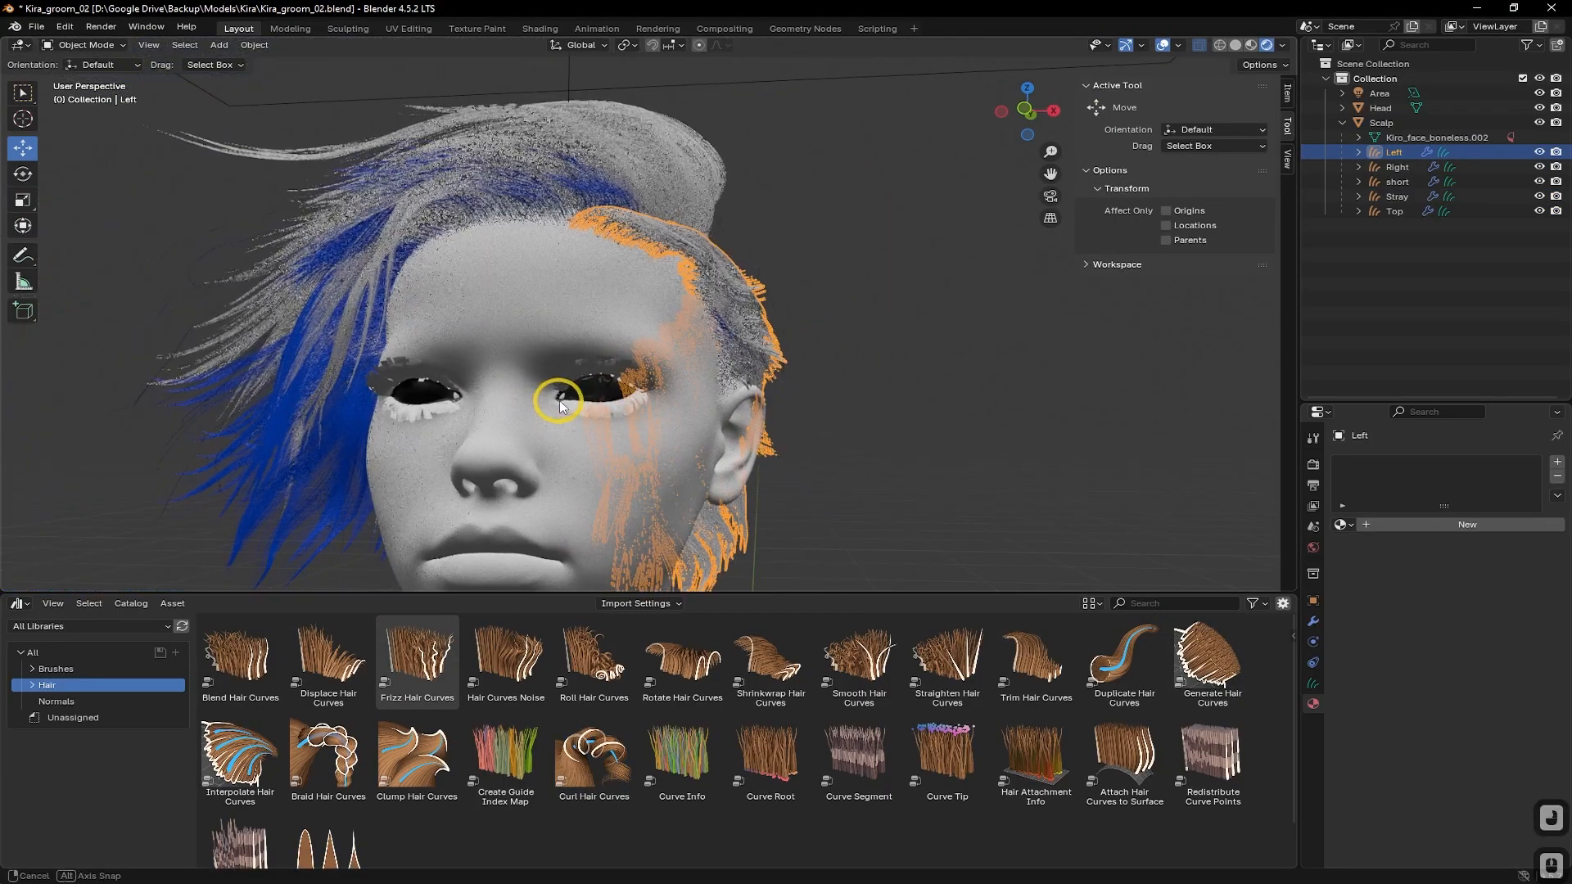
pyautogui.scroll(1, 722, 315)
pyautogui.scroll(-2, 723, 319)
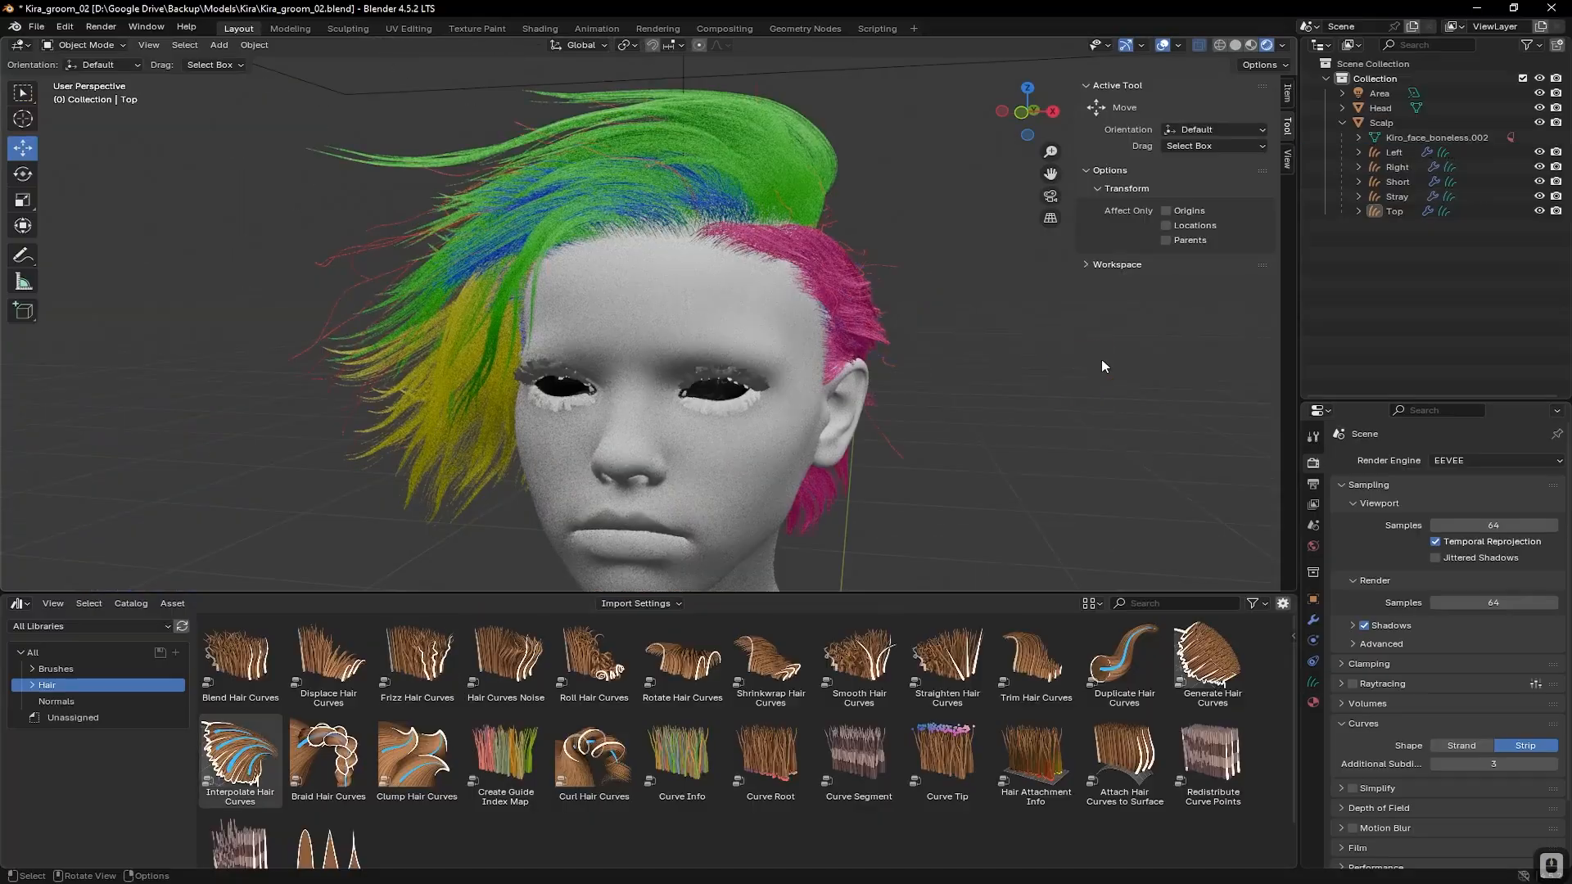
pyautogui.moveTo(1056, 427); pyautogui.dragTo(1081, 434, button='middle')
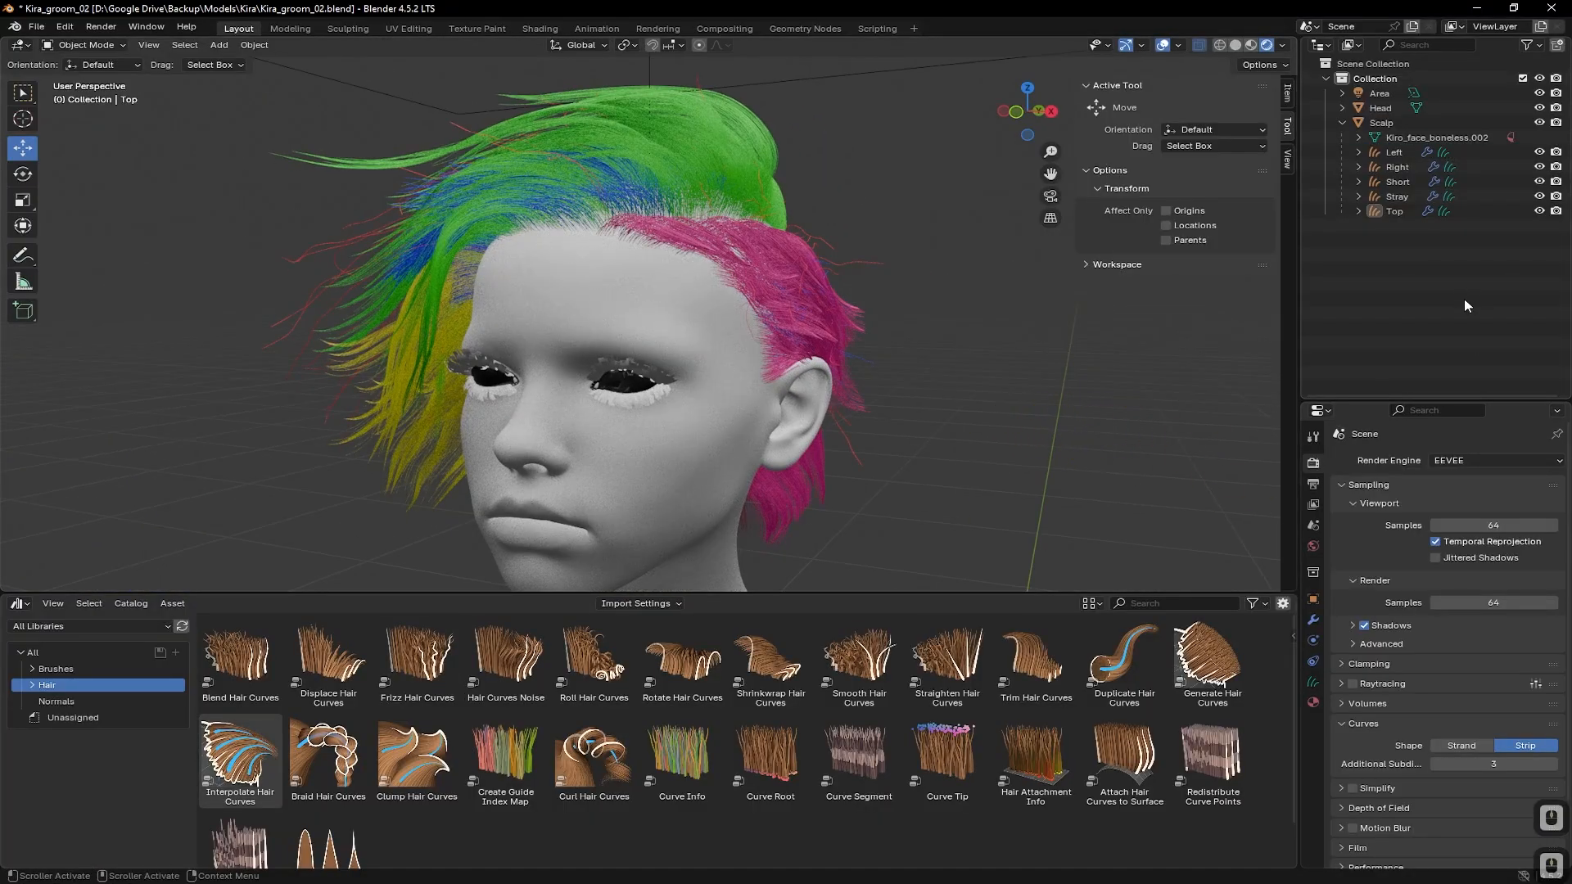
pyautogui.moveTo(891, 439); pyautogui.dragTo(1065, 385, button='middle')
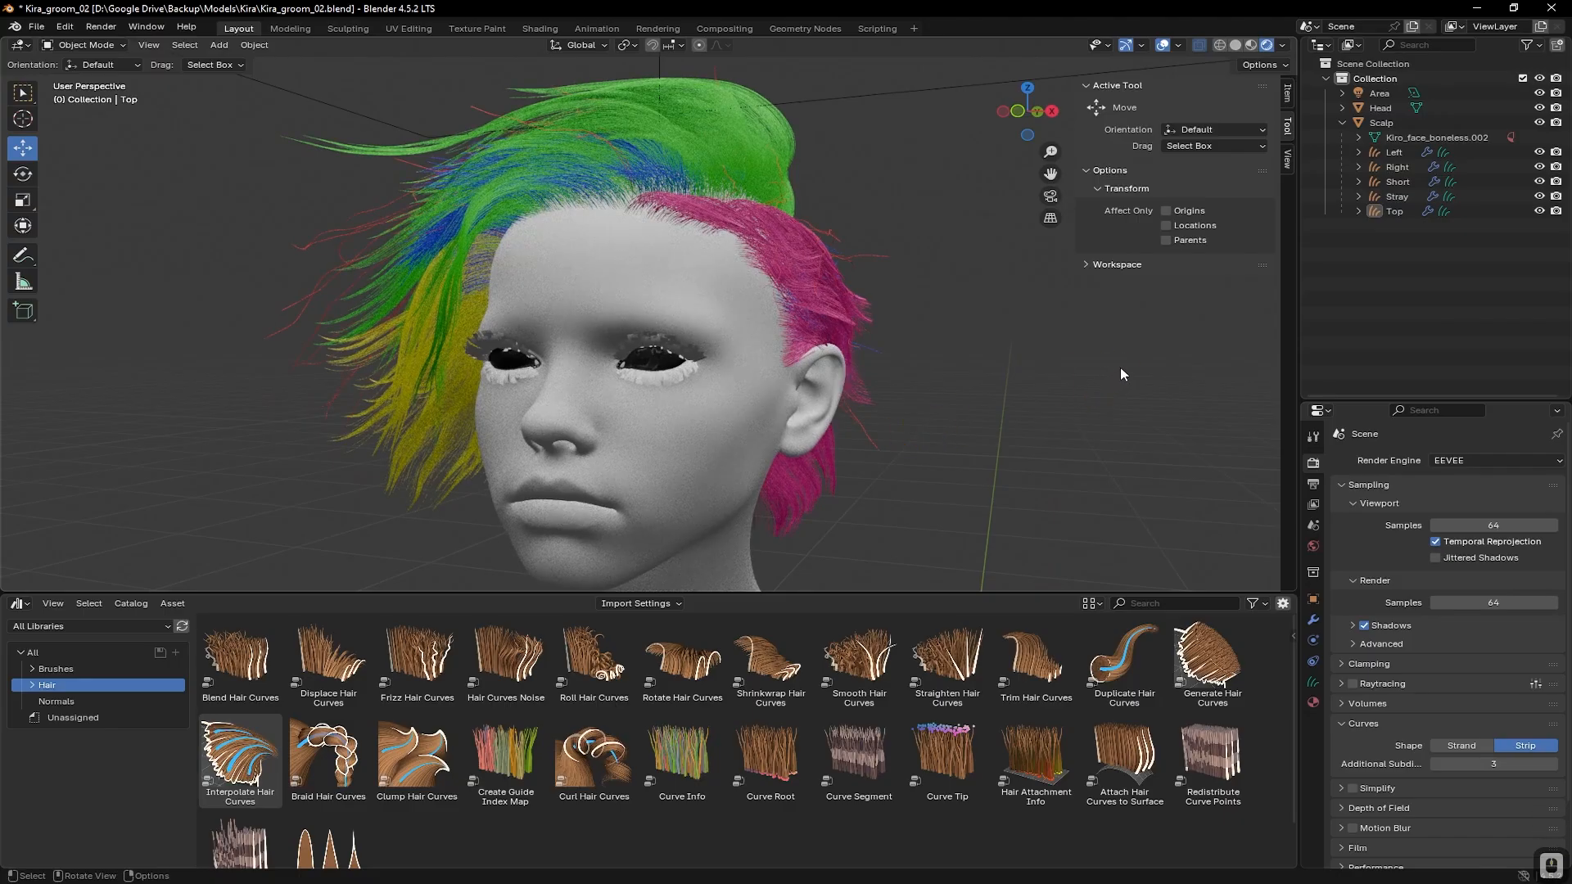
# Convert the Left, Right, Short, Stray and Top hair curves together into particle systems on the Scalp
pyautogui.click(1397, 153)
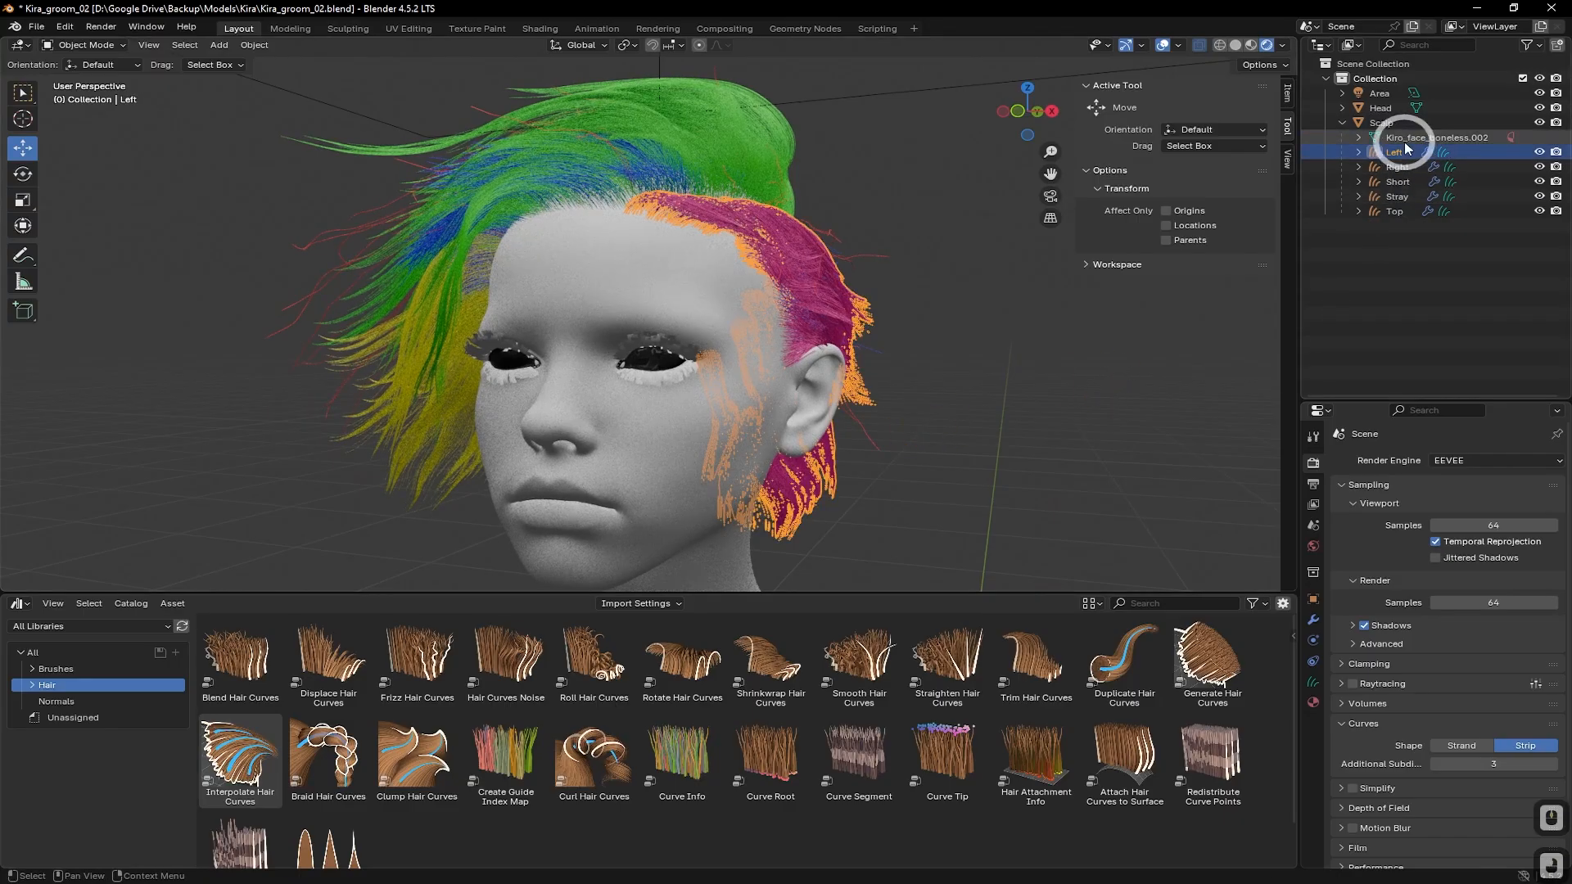
pyautogui.keyDown('shift'); pyautogui.click(1397, 211); pyautogui.keyUp('shift')
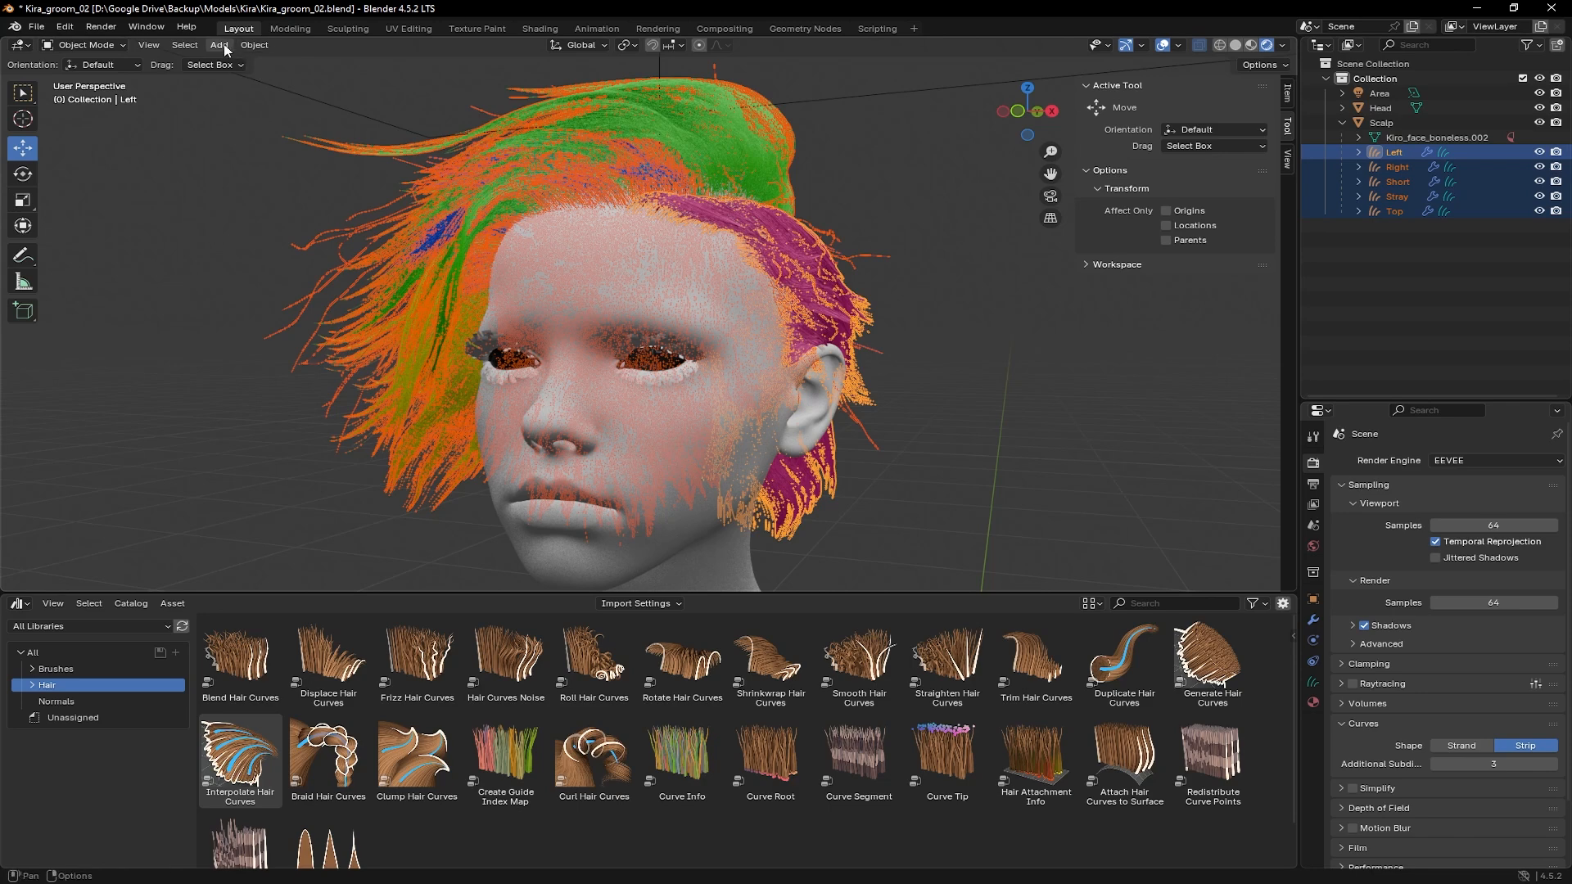
pyautogui.click(250, 45)
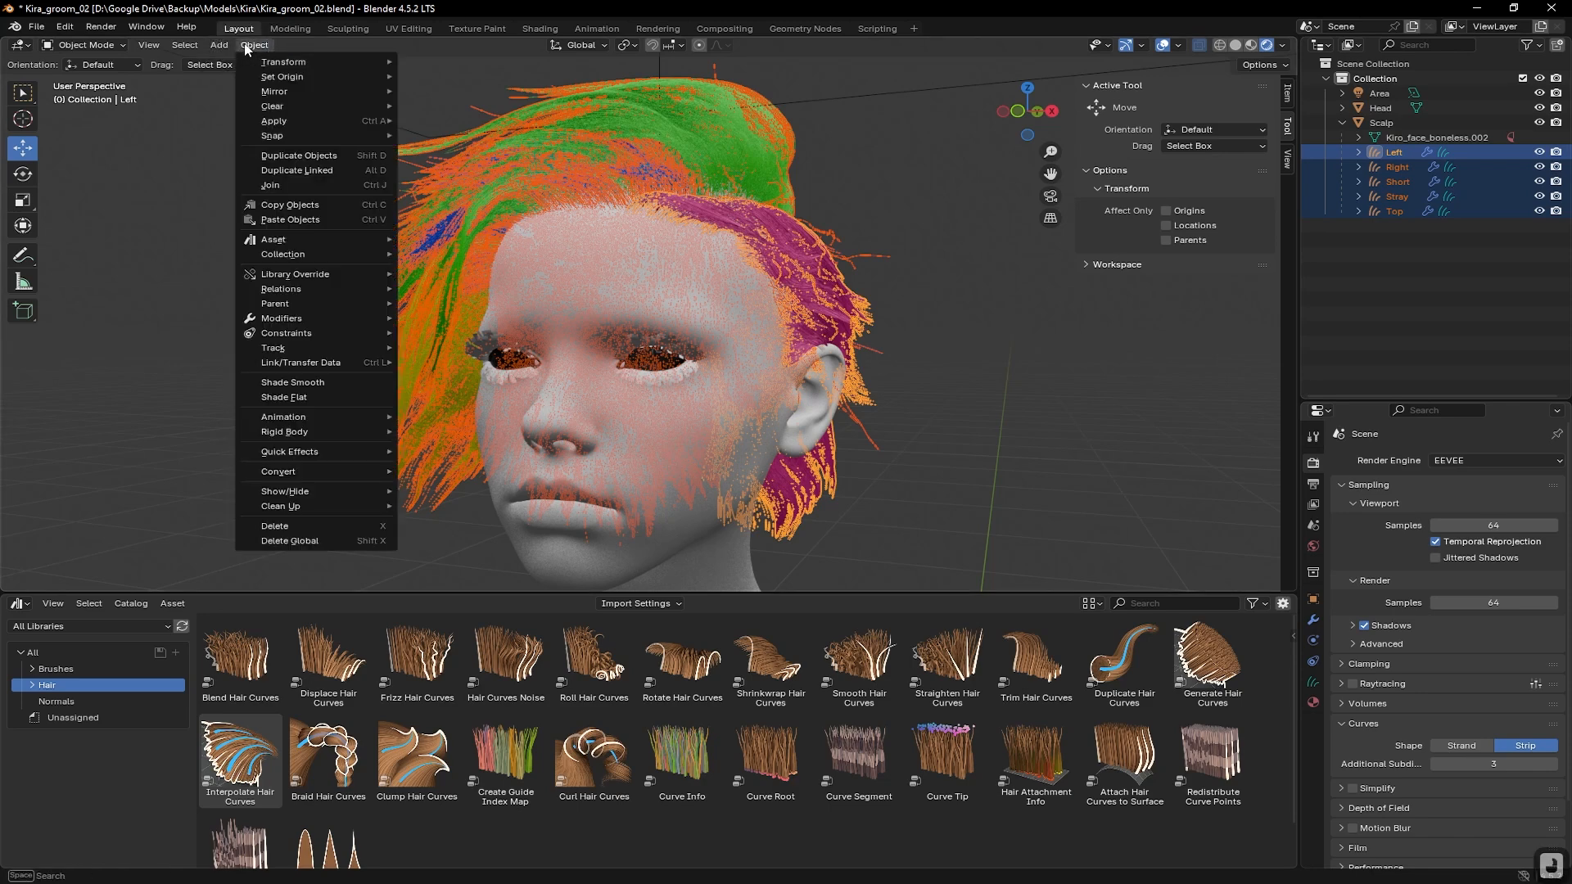
pyautogui.moveTo(288, 481)
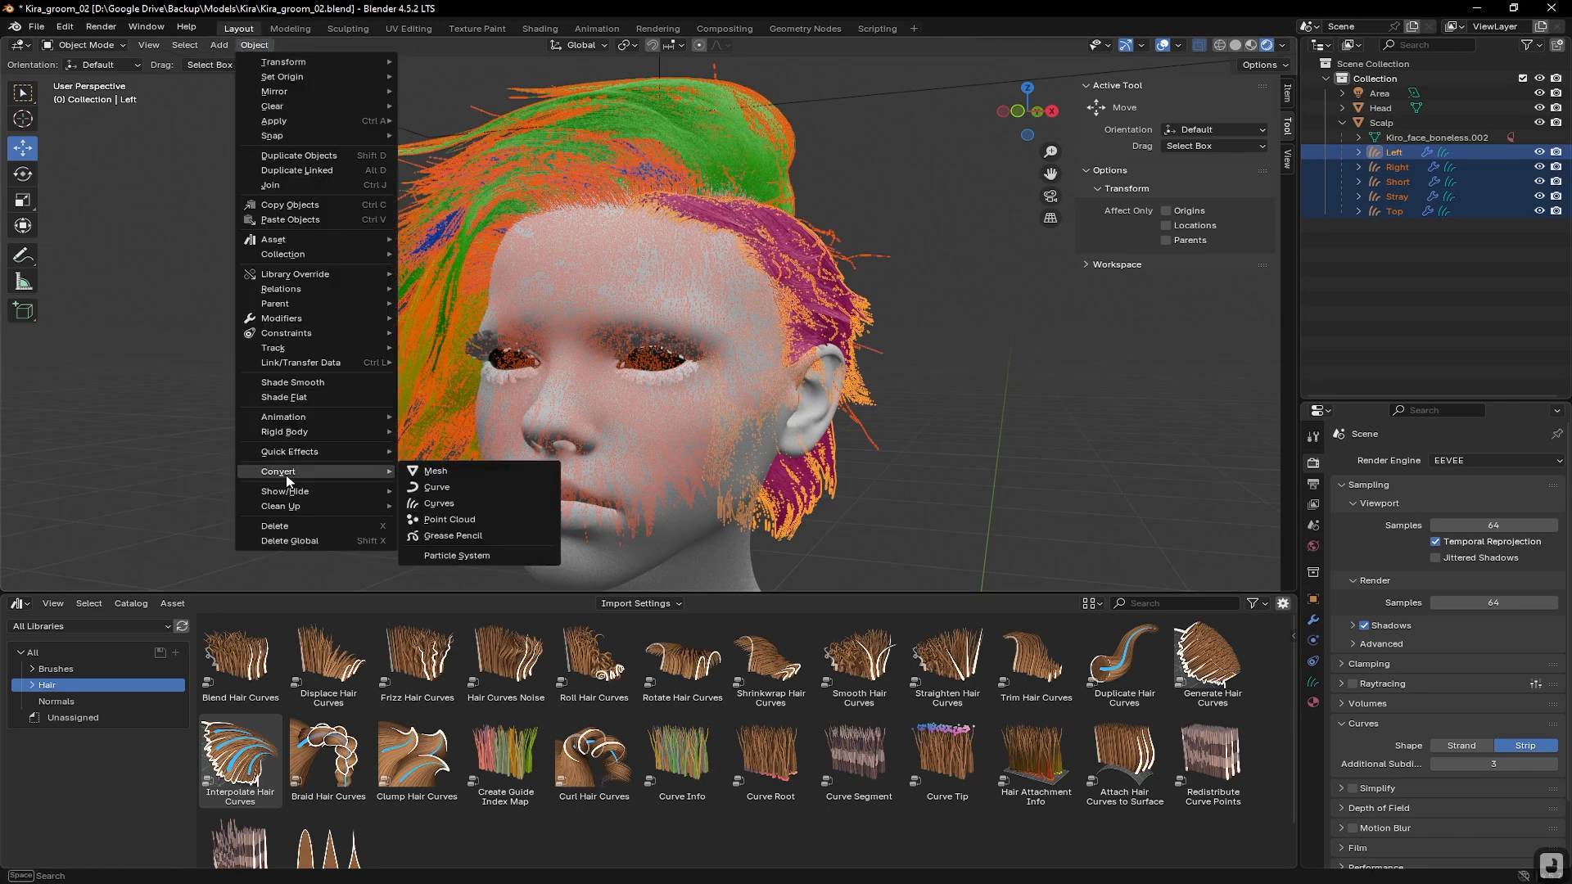
pyautogui.click(445, 554)
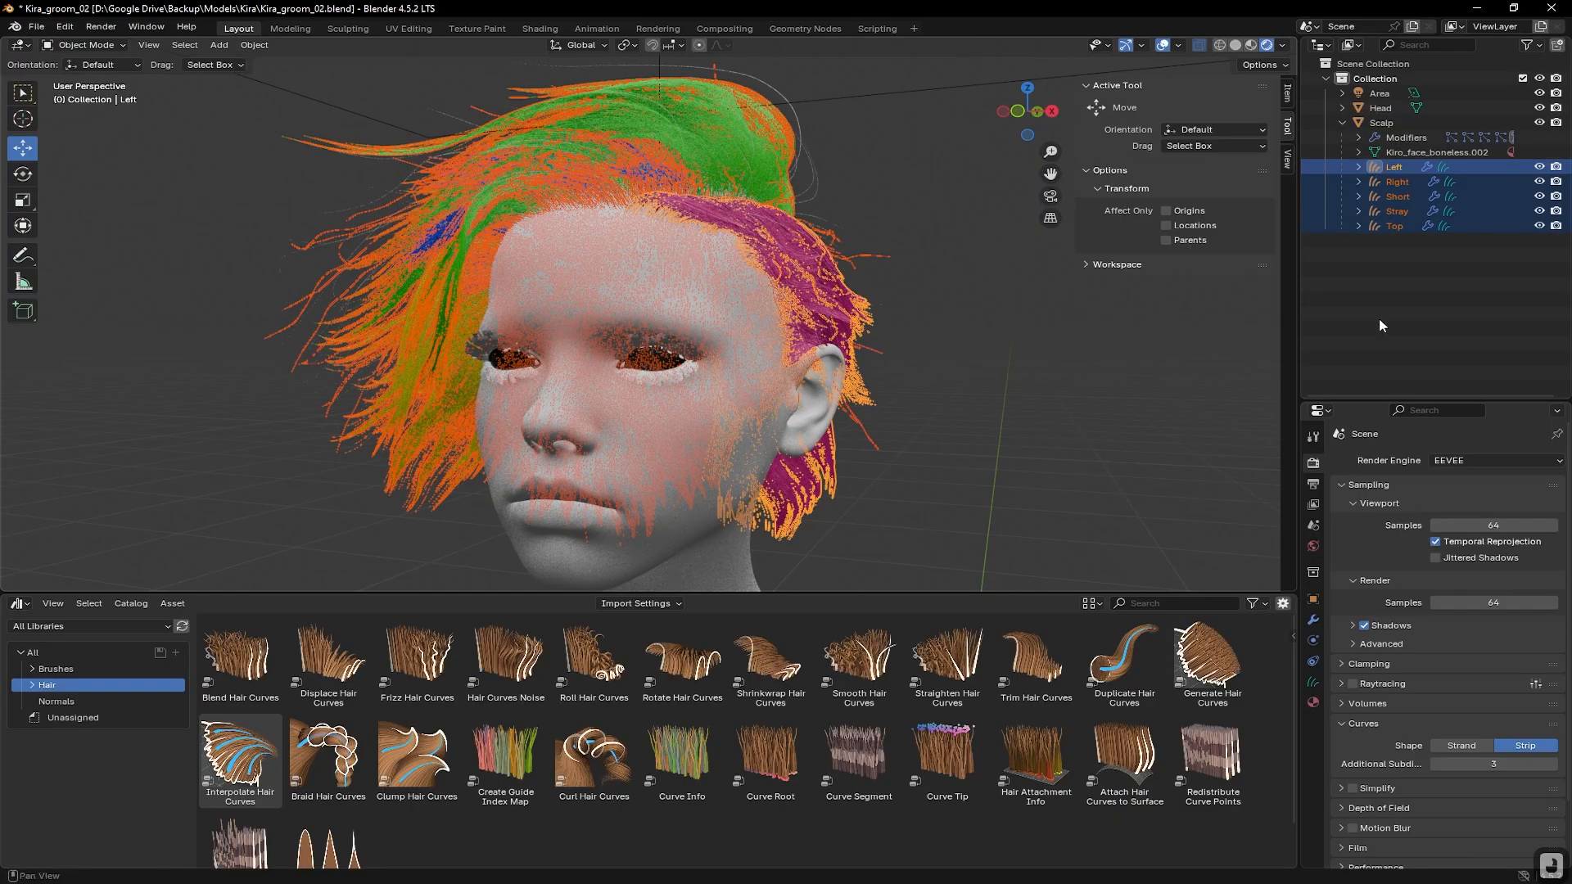
# Show the Scalp's particle systems, make Left the active one, and enlarge the area showing its settings
pyautogui.click(1403, 137)
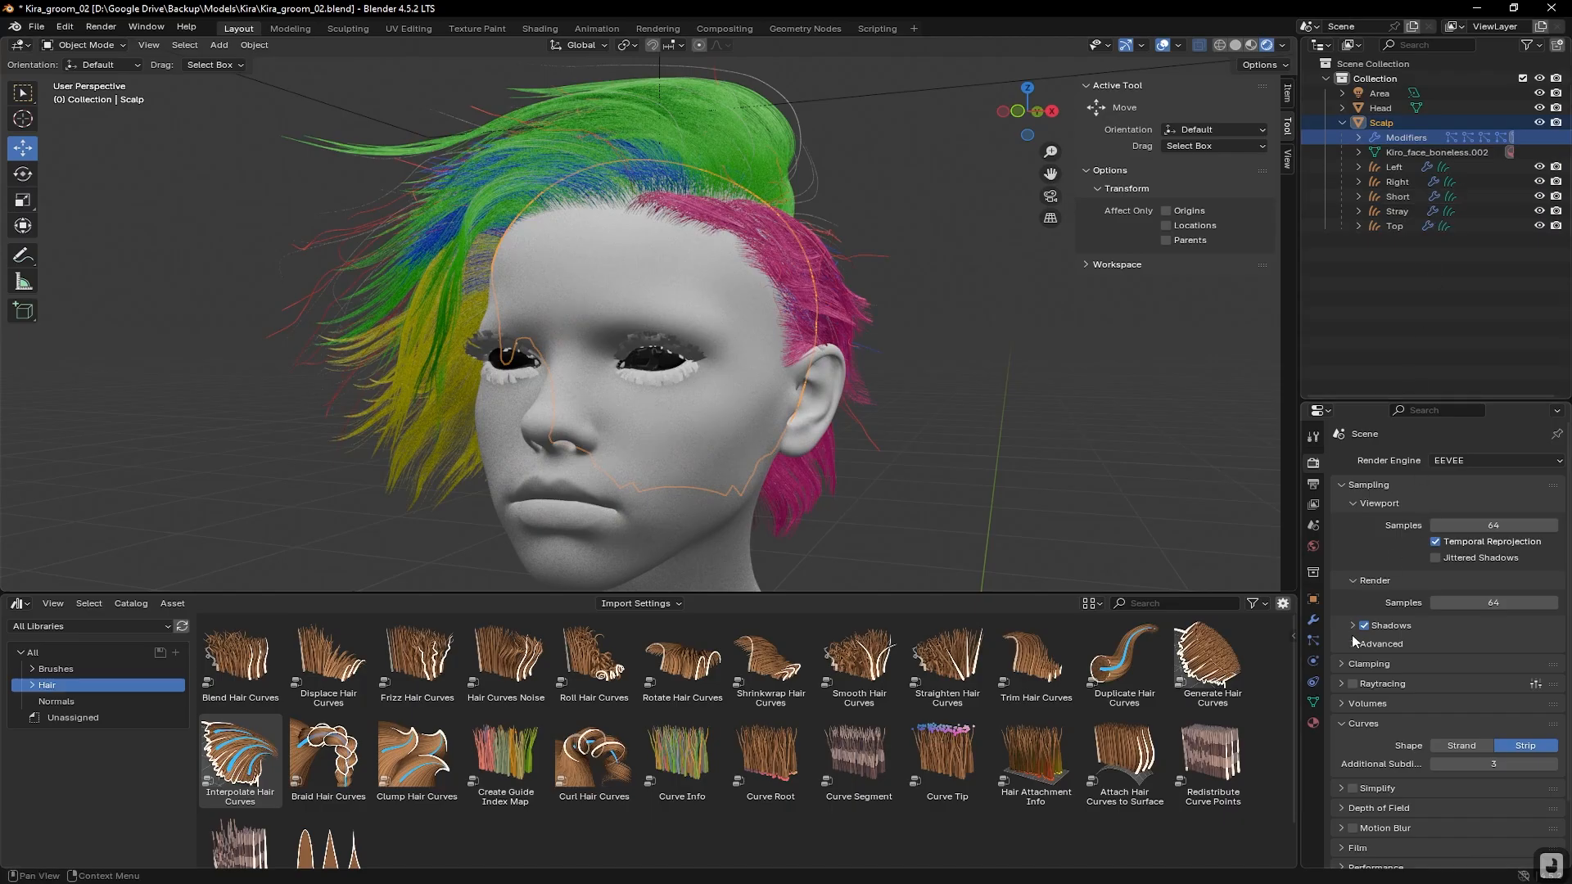
pyautogui.click(1313, 640)
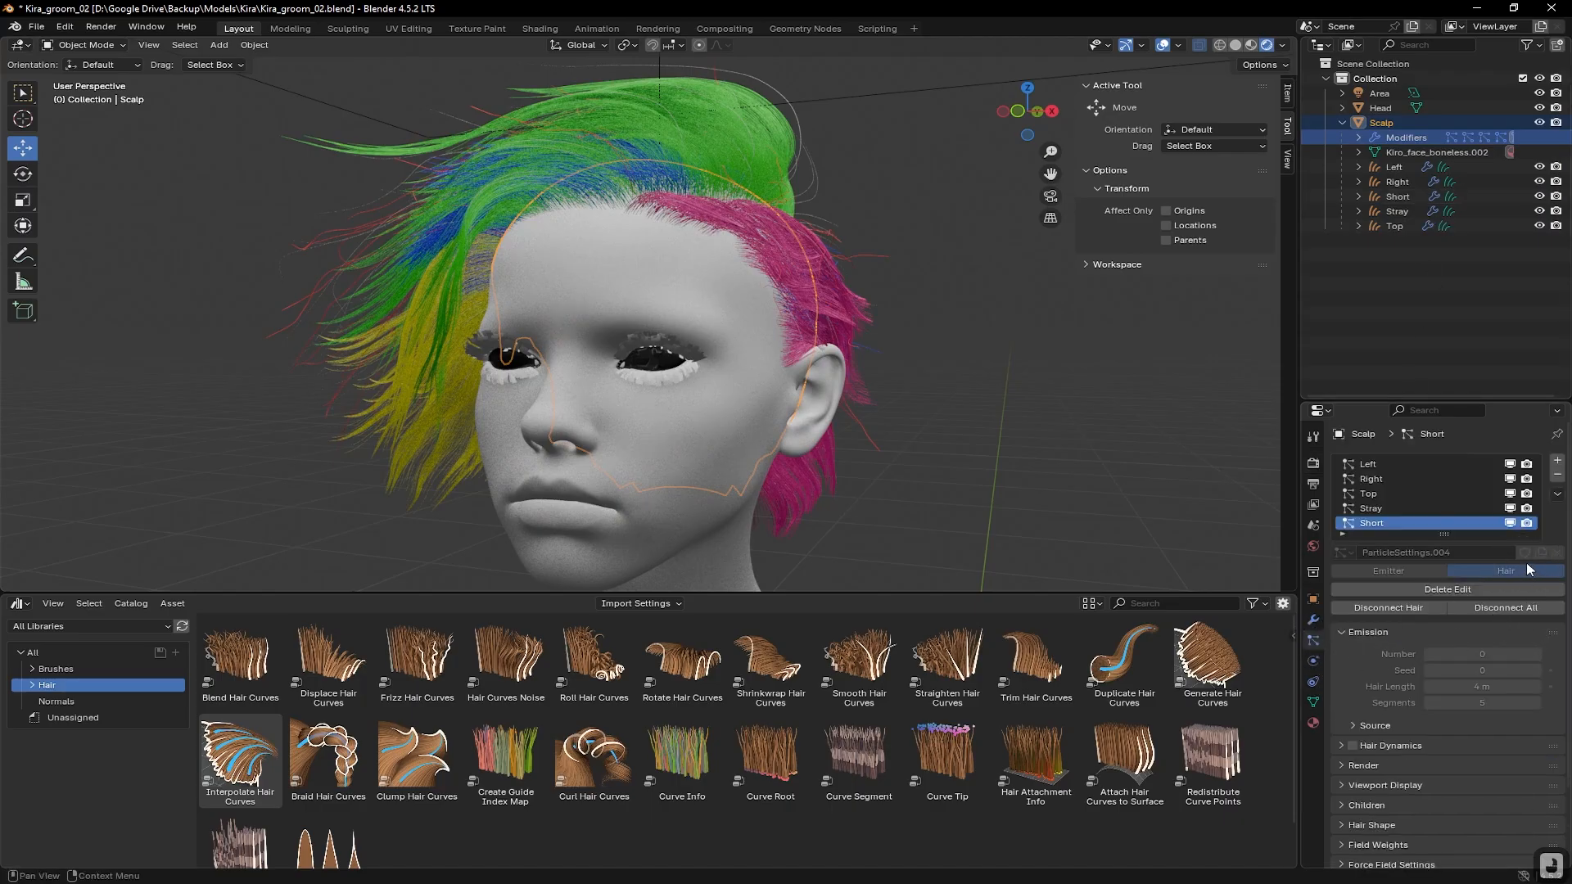
pyautogui.keyDown('shift'); pyautogui.click(1431, 465); pyautogui.keyUp('shift')
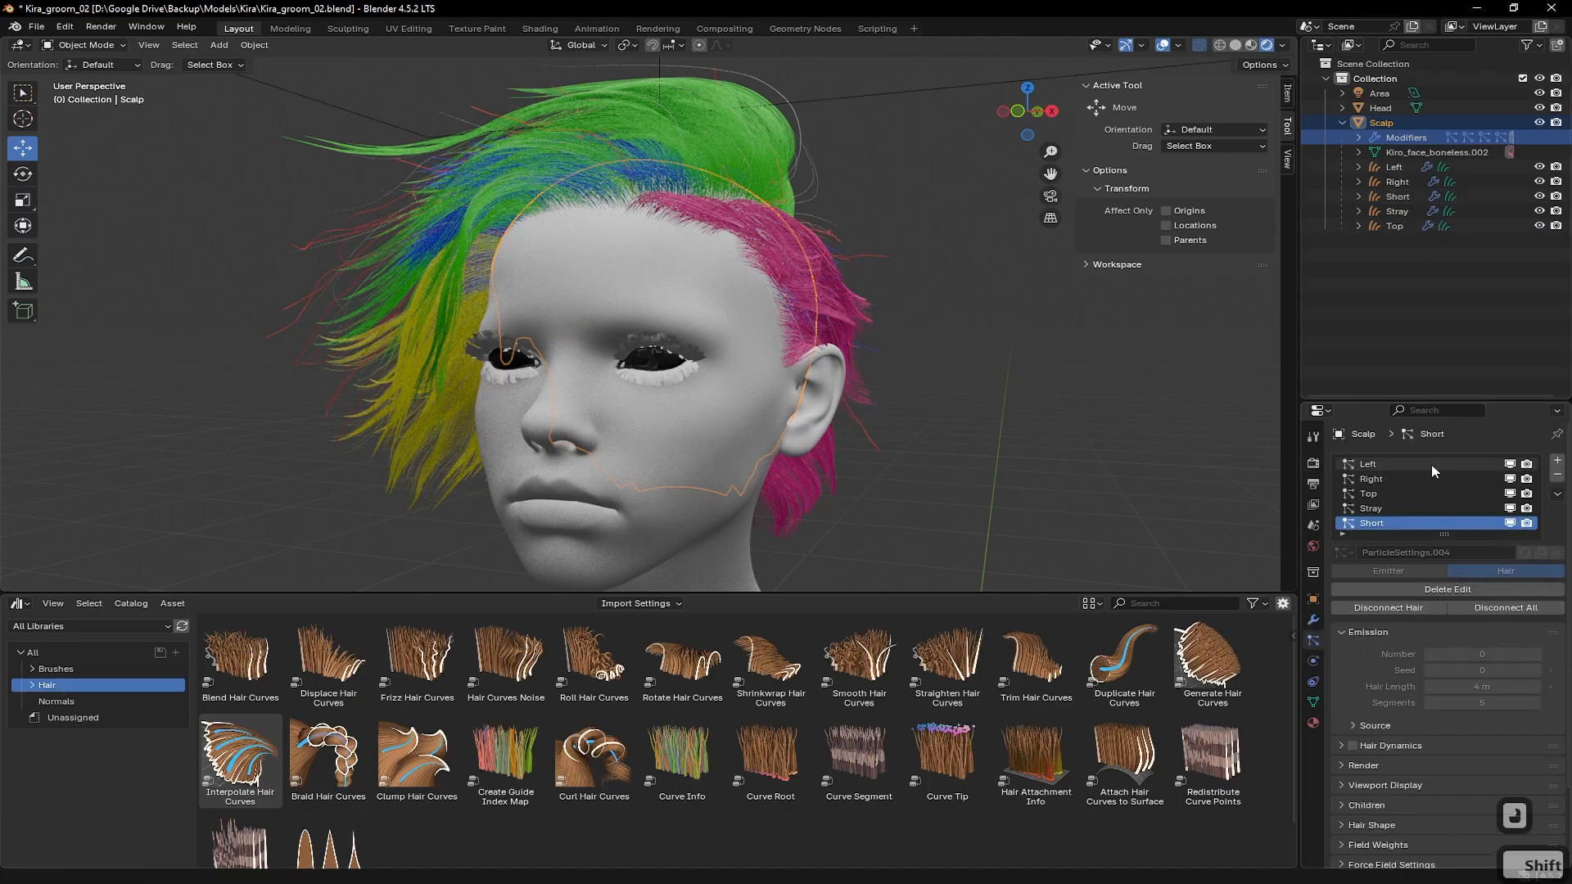
pyautogui.click(1404, 483)
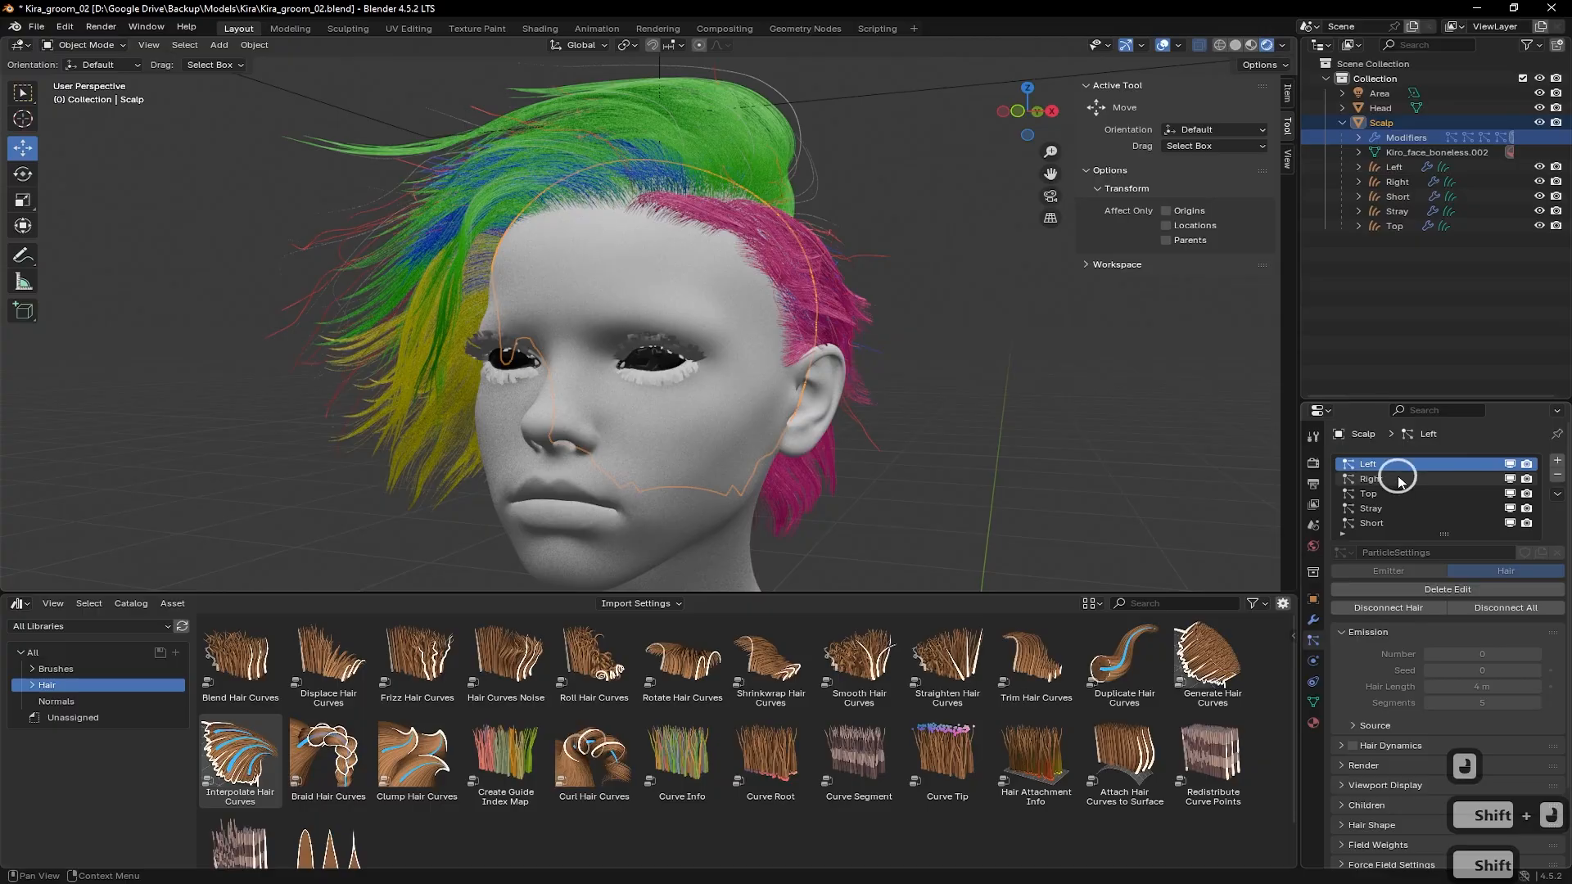
pyautogui.click(1395, 468)
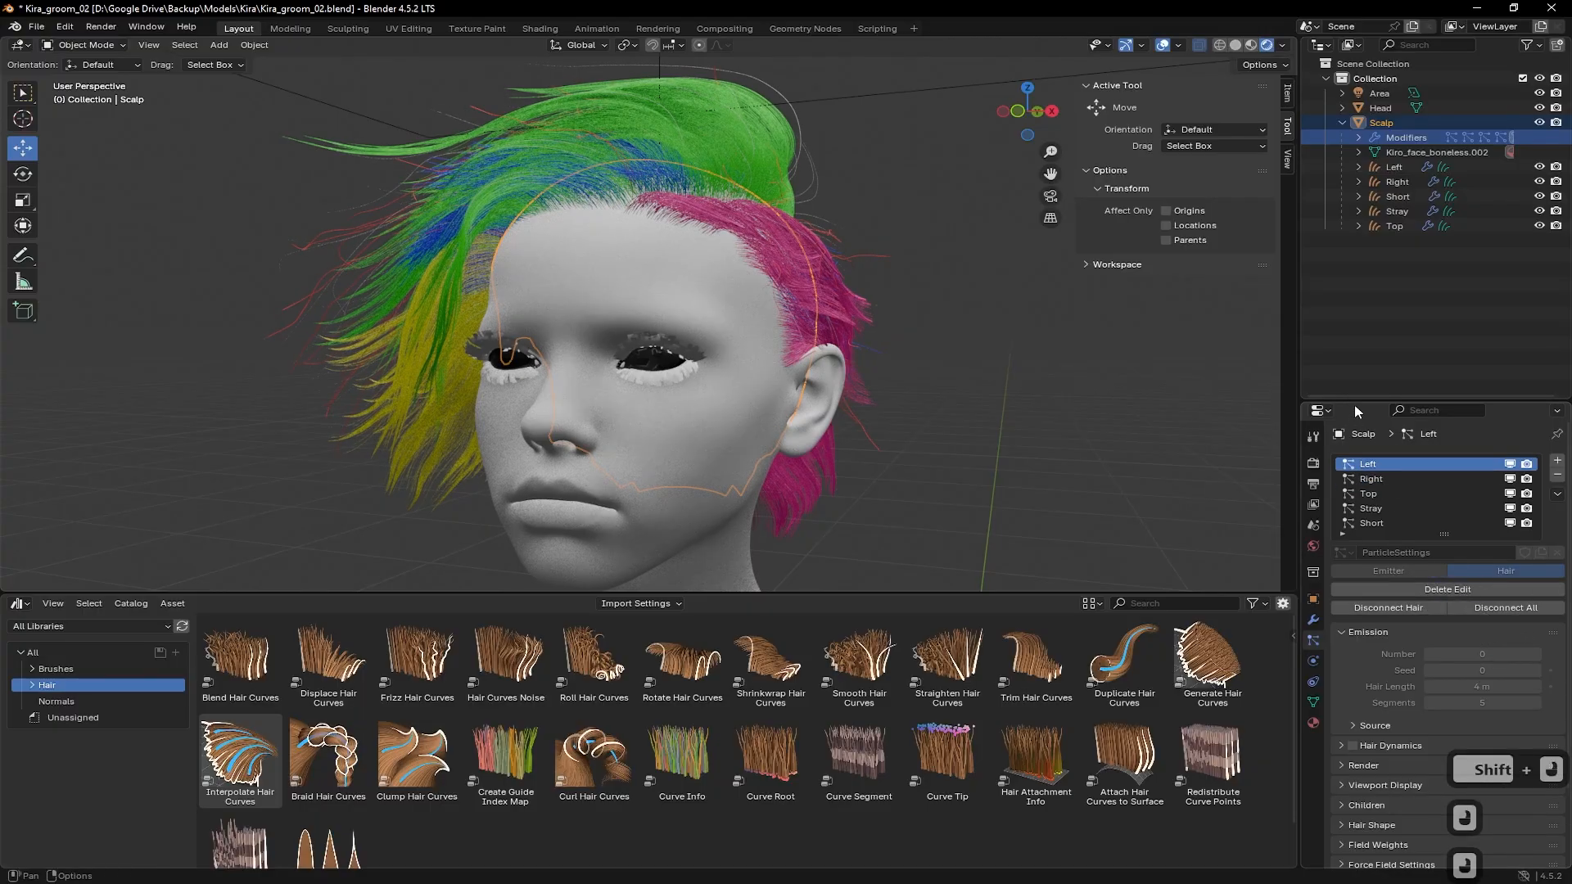
pyautogui.moveTo(1356, 398); pyautogui.dragTo(1364, 174)
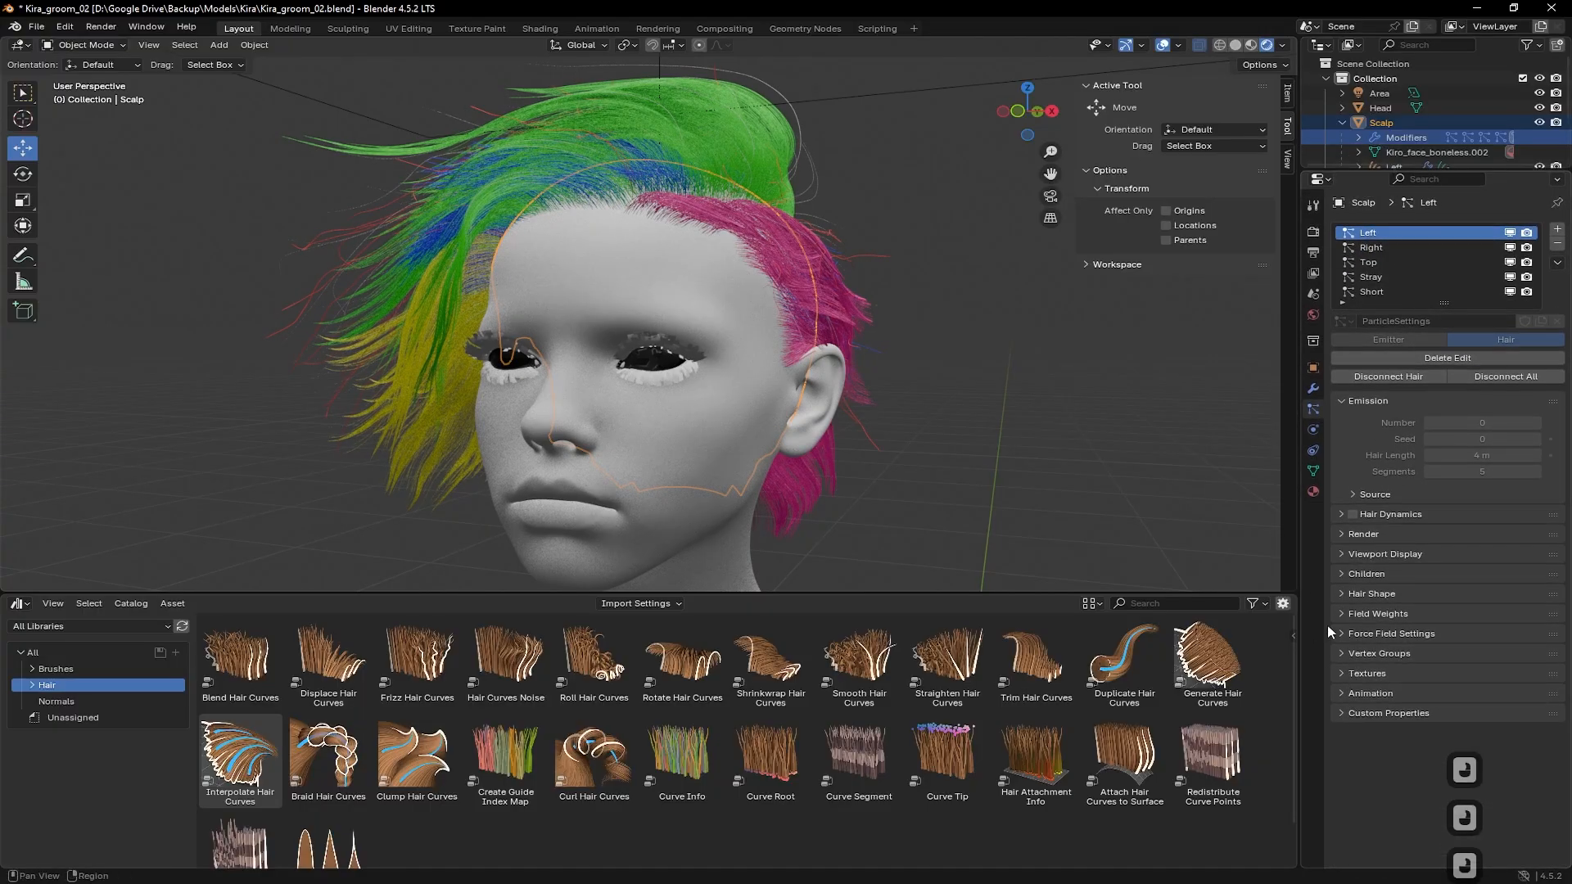
# Turn off Show Emitter in both the Render and Viewport Display settings of the Left particle system
pyautogui.click(1341, 554)
pyautogui.click(1341, 534)
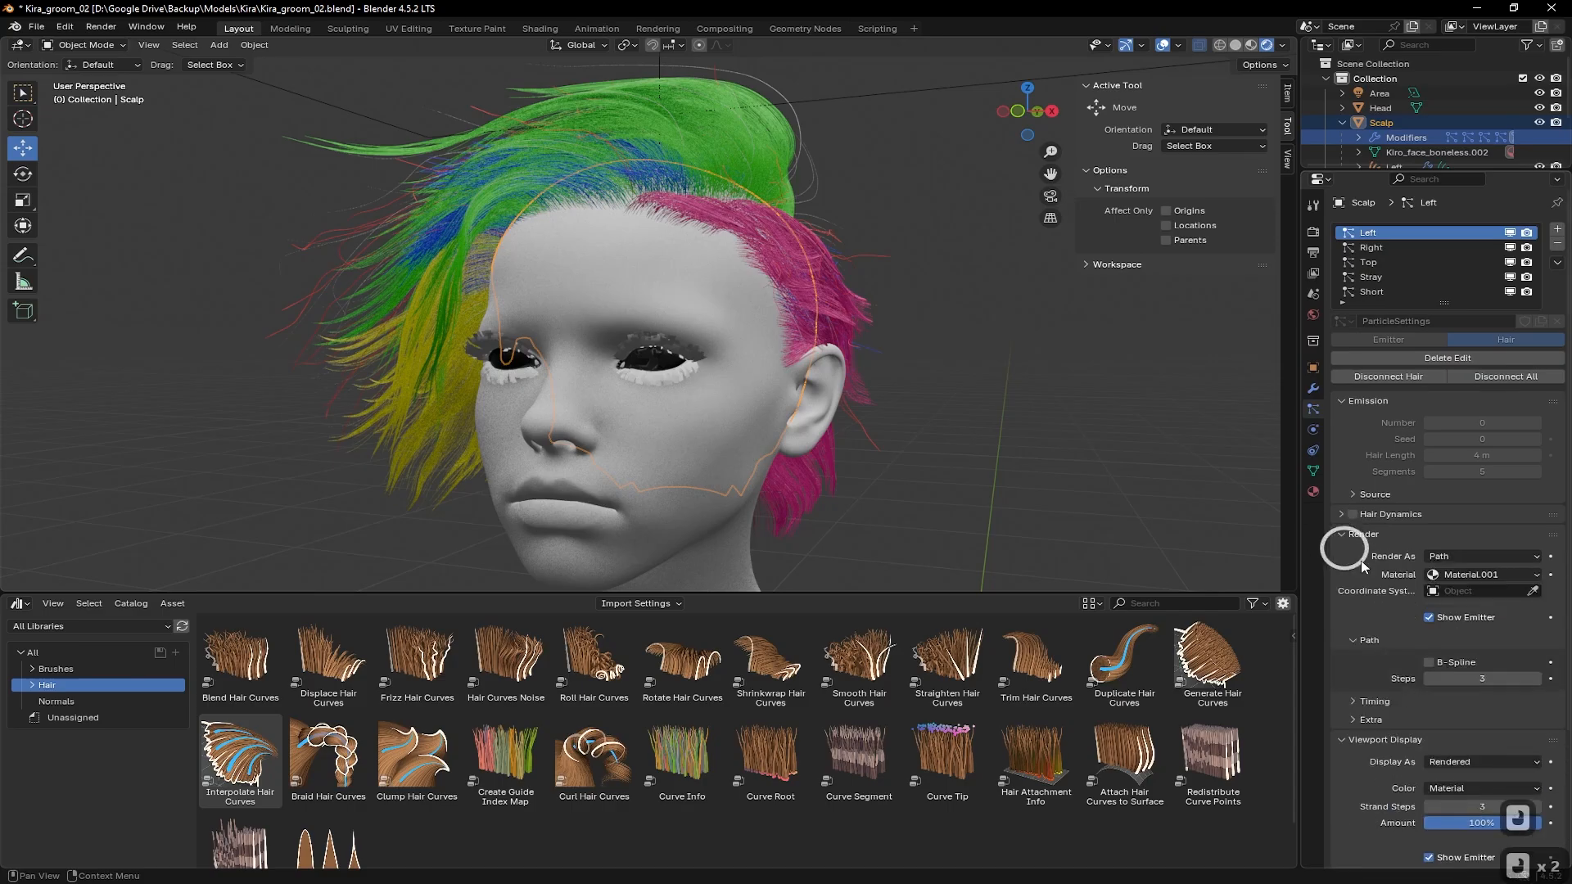
pyautogui.click(1430, 619)
pyautogui.scroll(-3, 1462, 711)
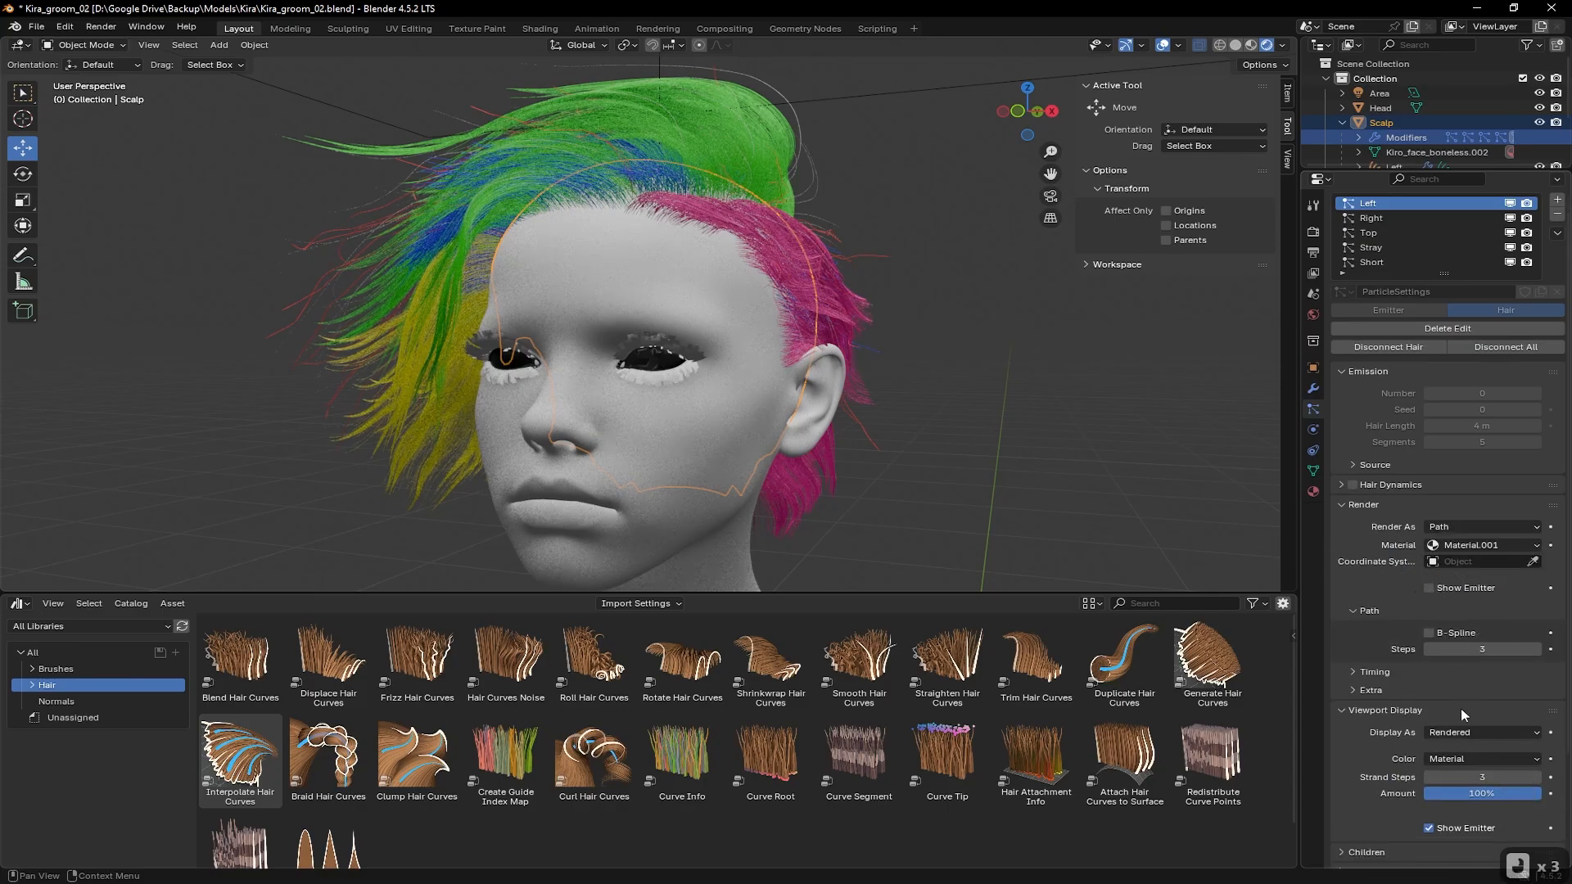
pyautogui.click(1429, 799)
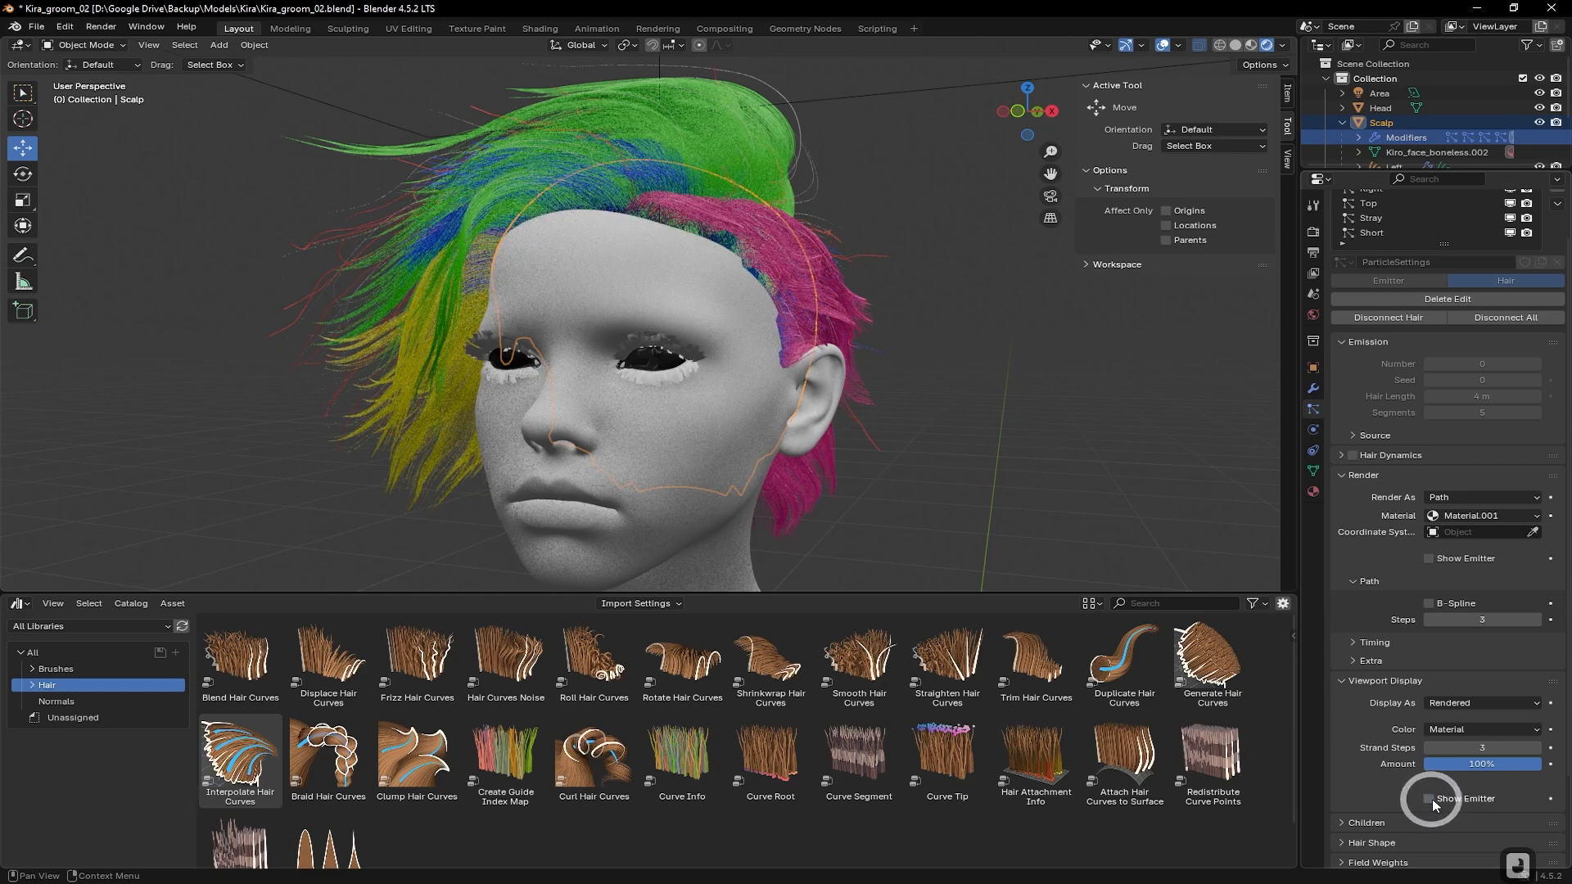
# Set the Left particle system's render path Steps and viewport Strand Steps to 7
pyautogui.click(1502, 620)
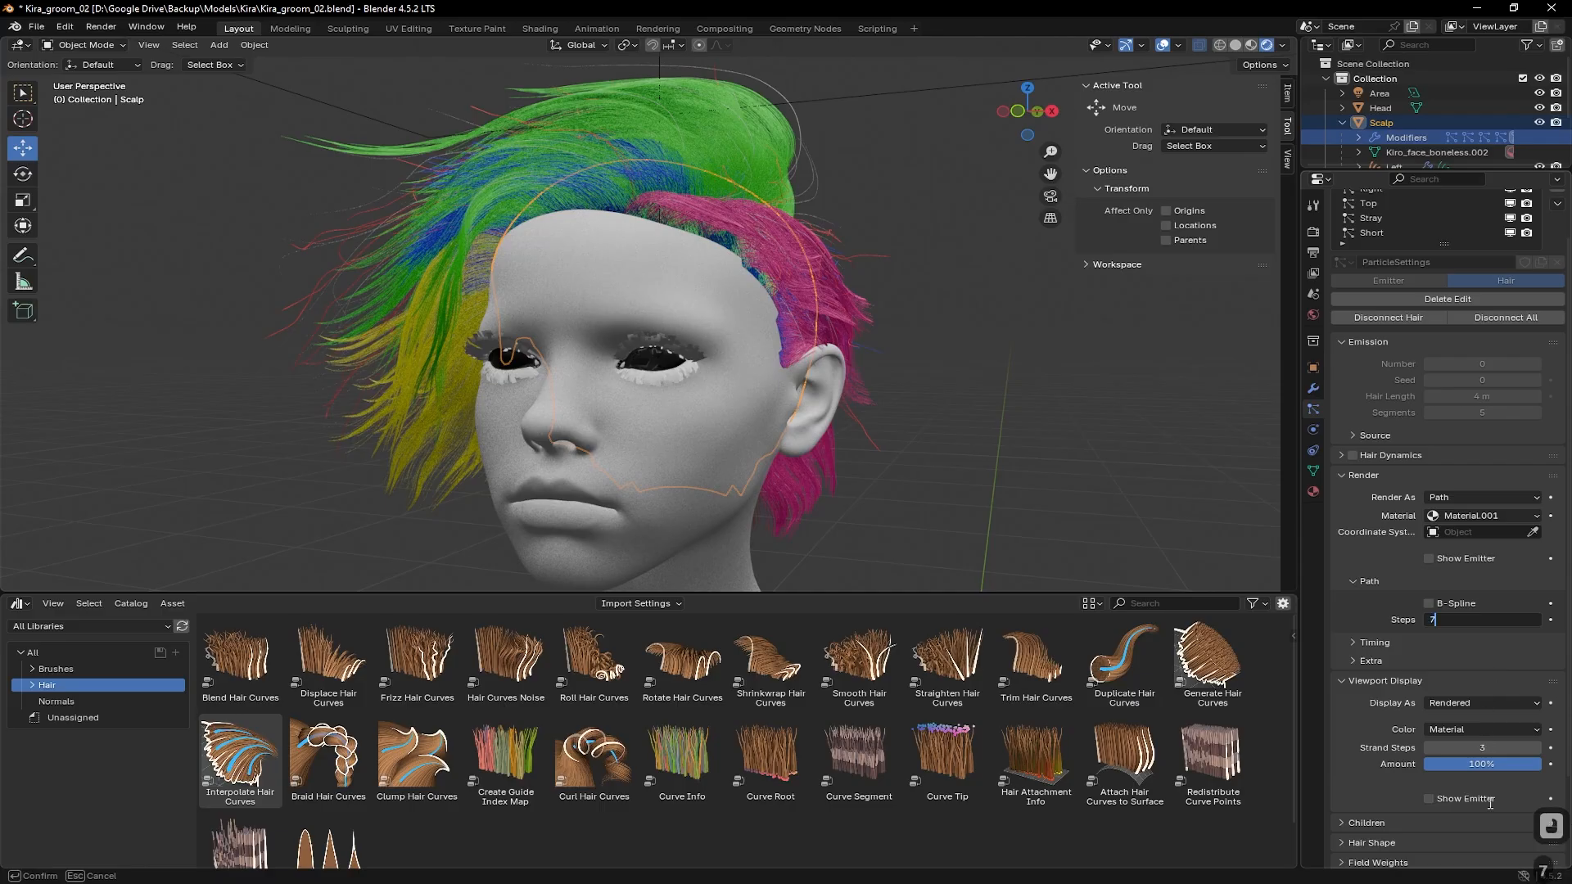
pyautogui.click(1489, 745)
pyautogui.click(1490, 745)
pyautogui.write('7')
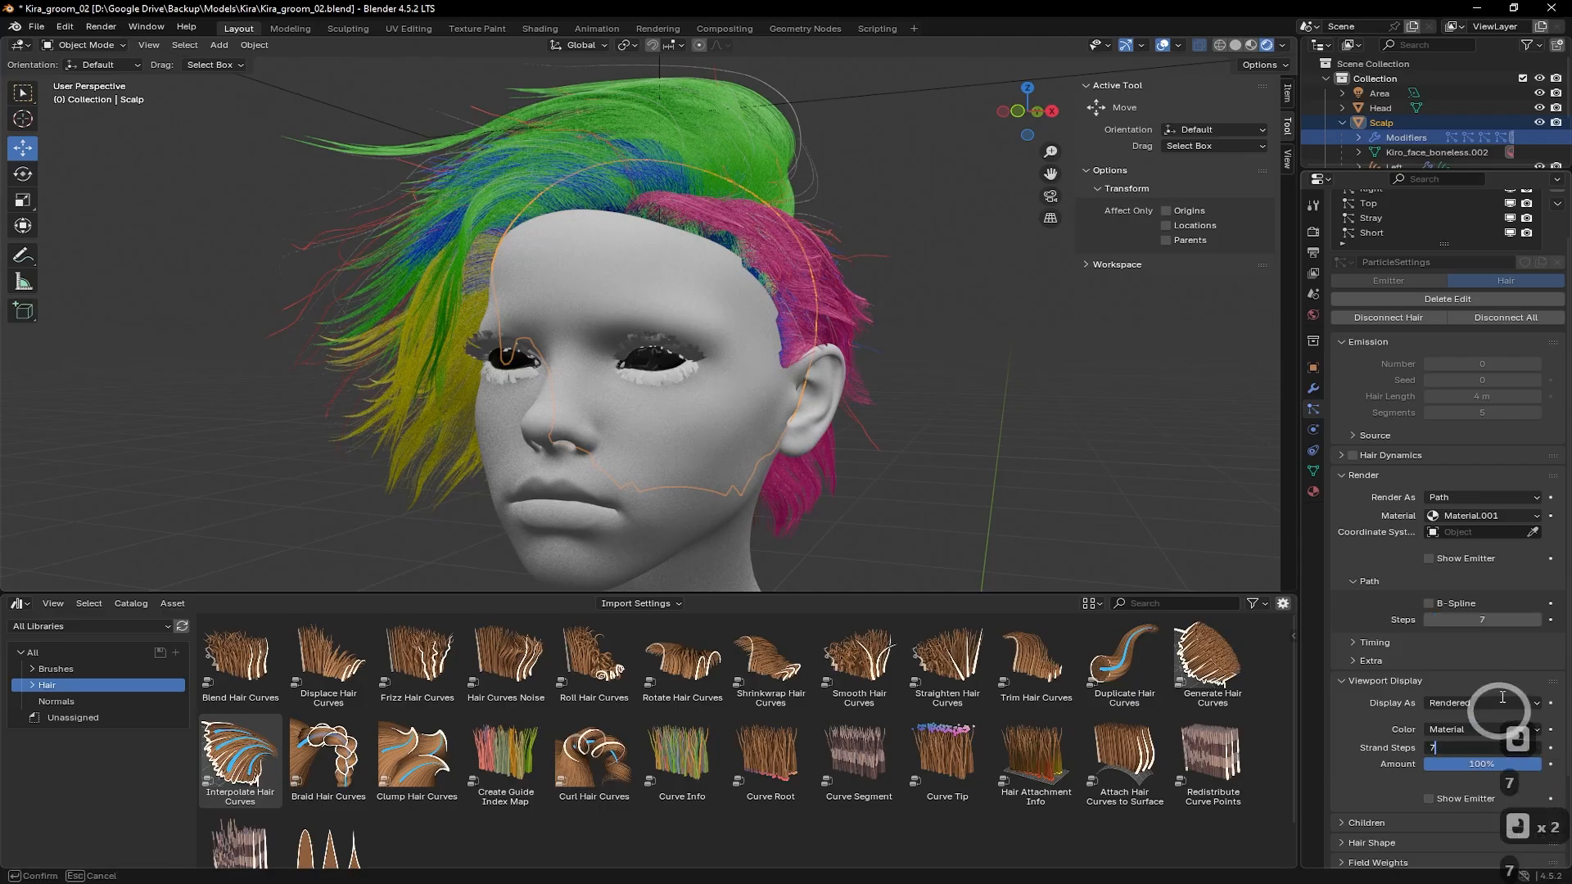
pyautogui.click(1381, 215)
pyautogui.scroll(3, 1376, 215)
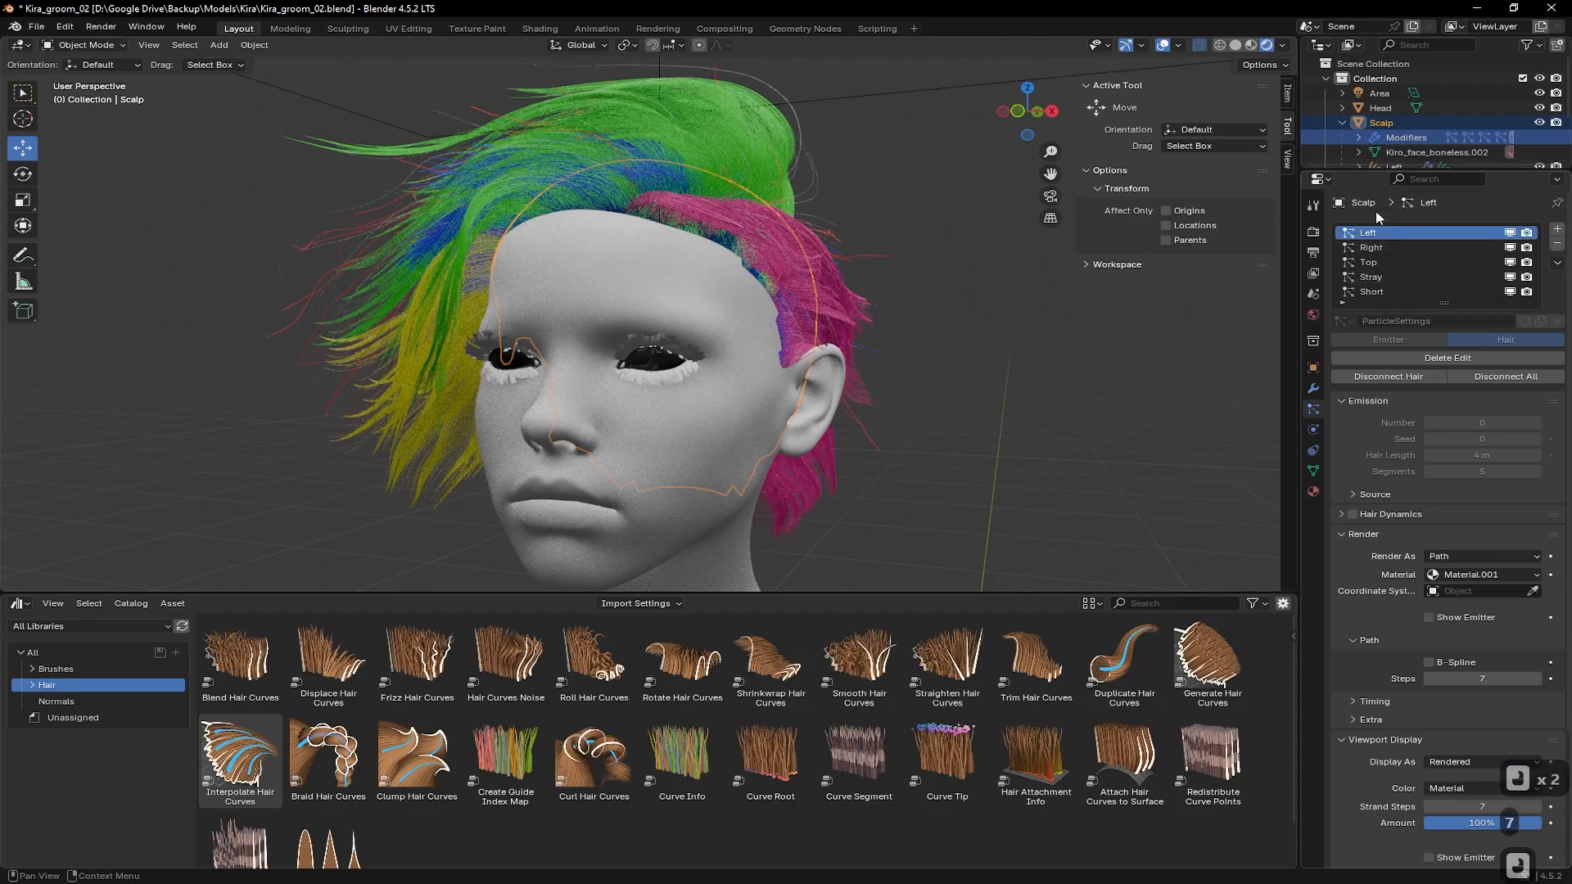
pyautogui.click(1366, 233)
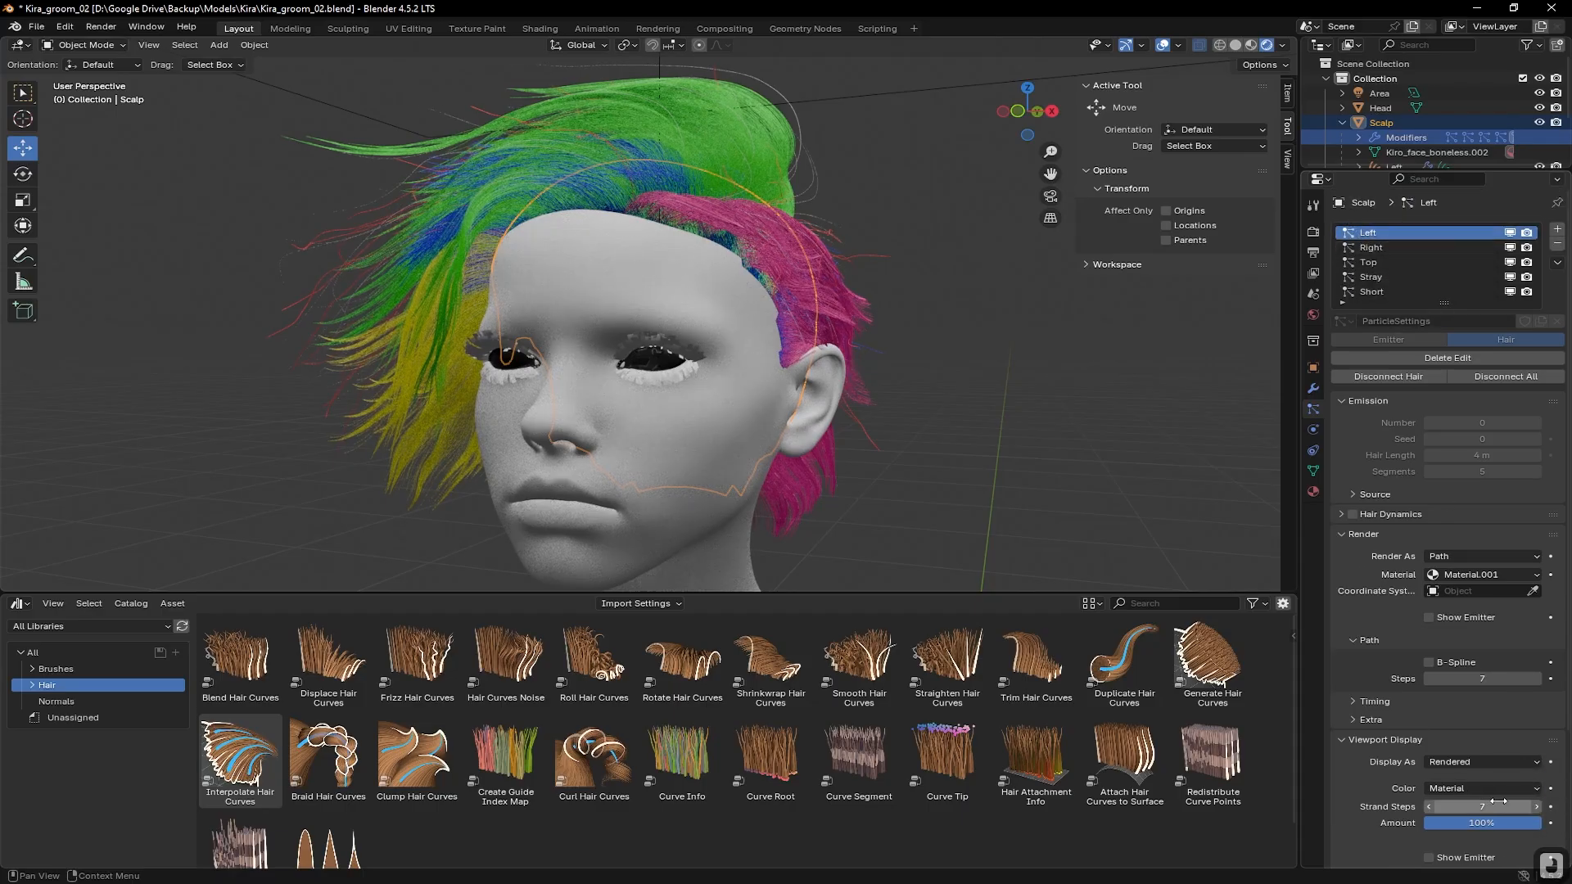
# Set the Right particle system's render path Steps and viewport Strand Steps to 7
pyautogui.click(1371, 247)
pyautogui.click(1479, 683)
pyautogui.write('7')
pyautogui.press('Return')
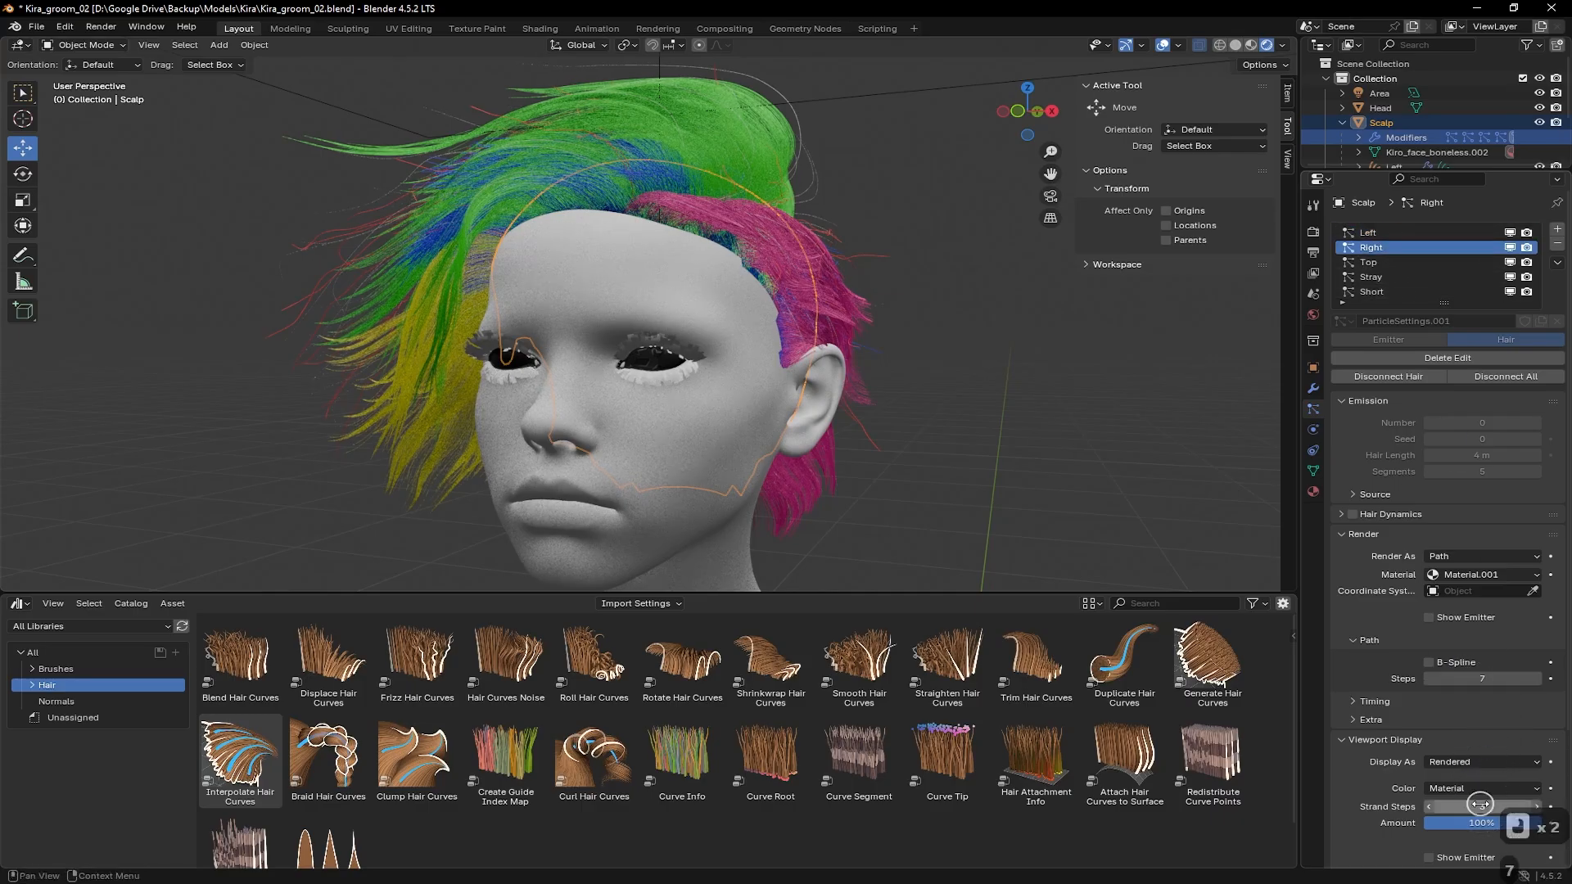
pyautogui.doubleClick(1493, 807)
pyautogui.write('7')
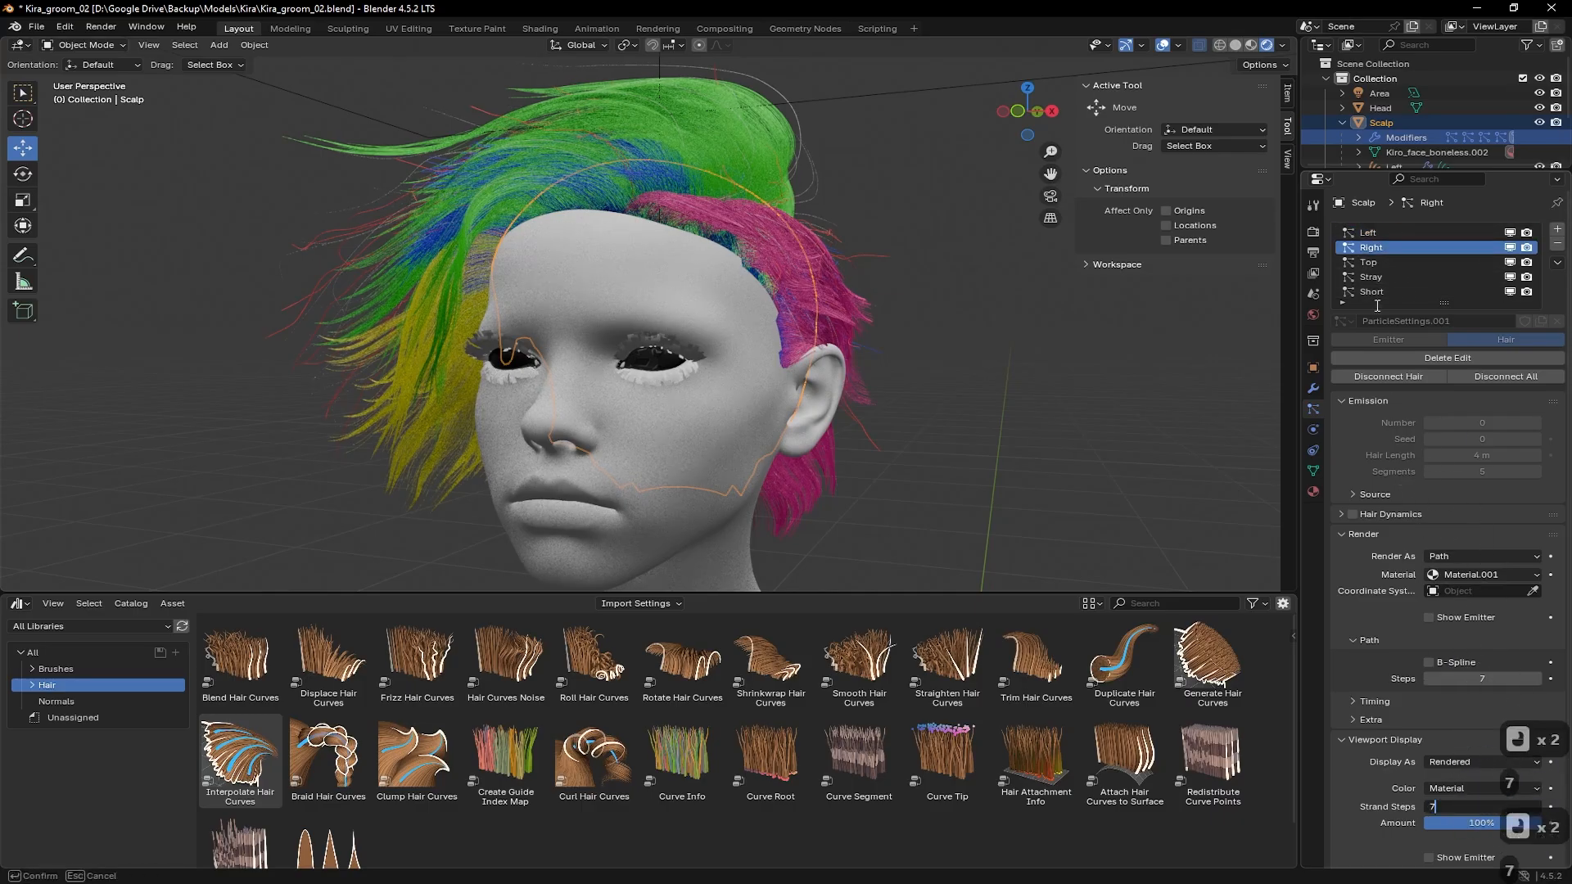
# Set the Top particle system's viewport Strand Steps and render path Steps to 7
pyautogui.click(1373, 263)
pyautogui.click(1374, 264)
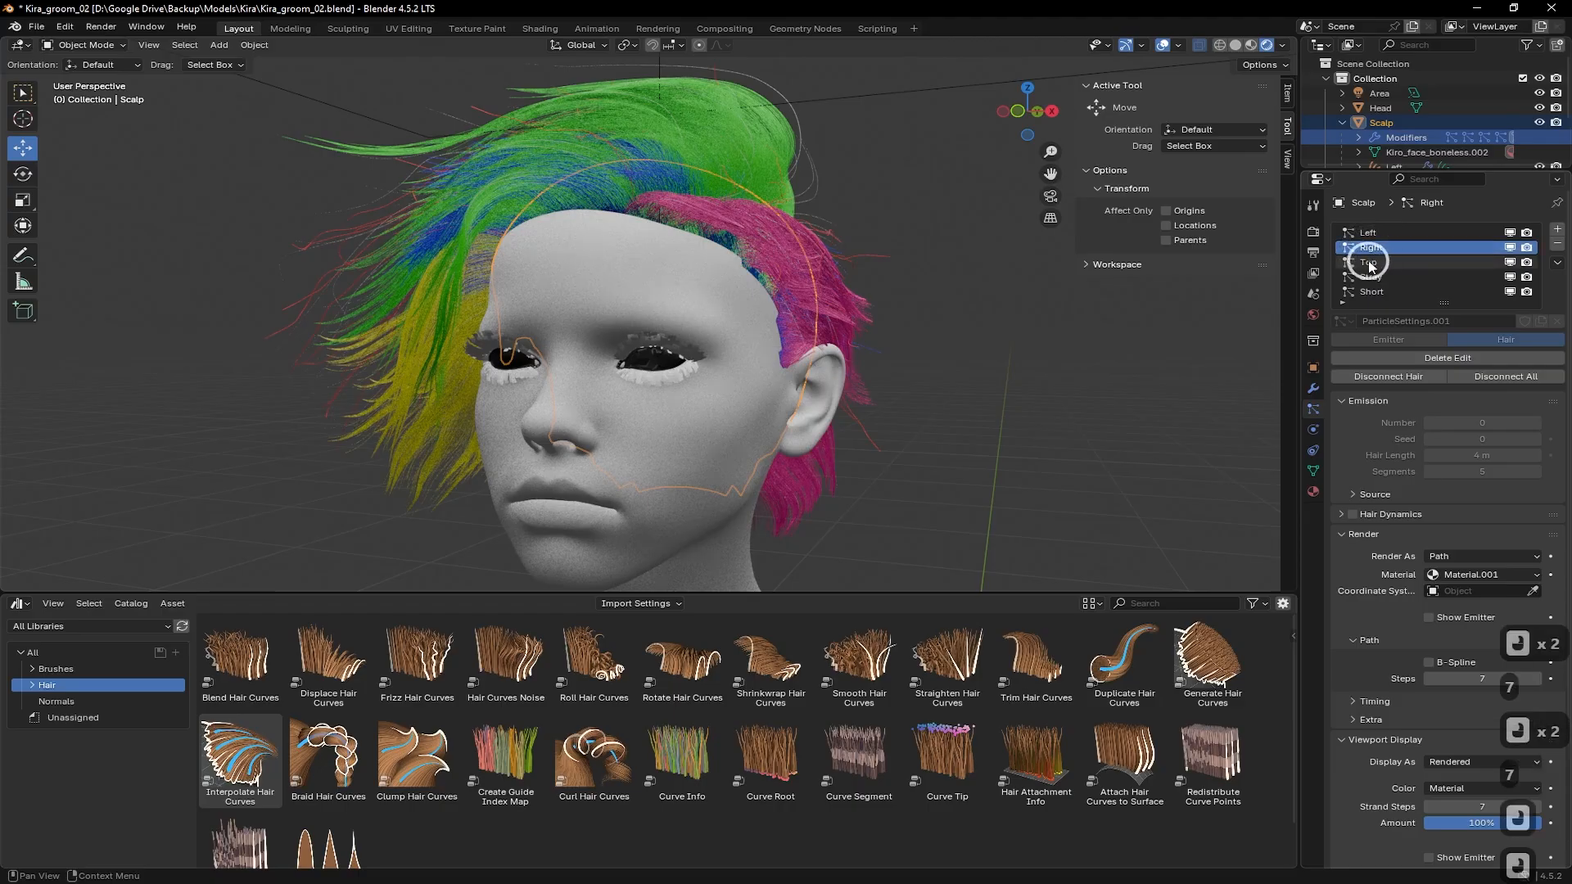
pyautogui.doubleClick(1465, 806)
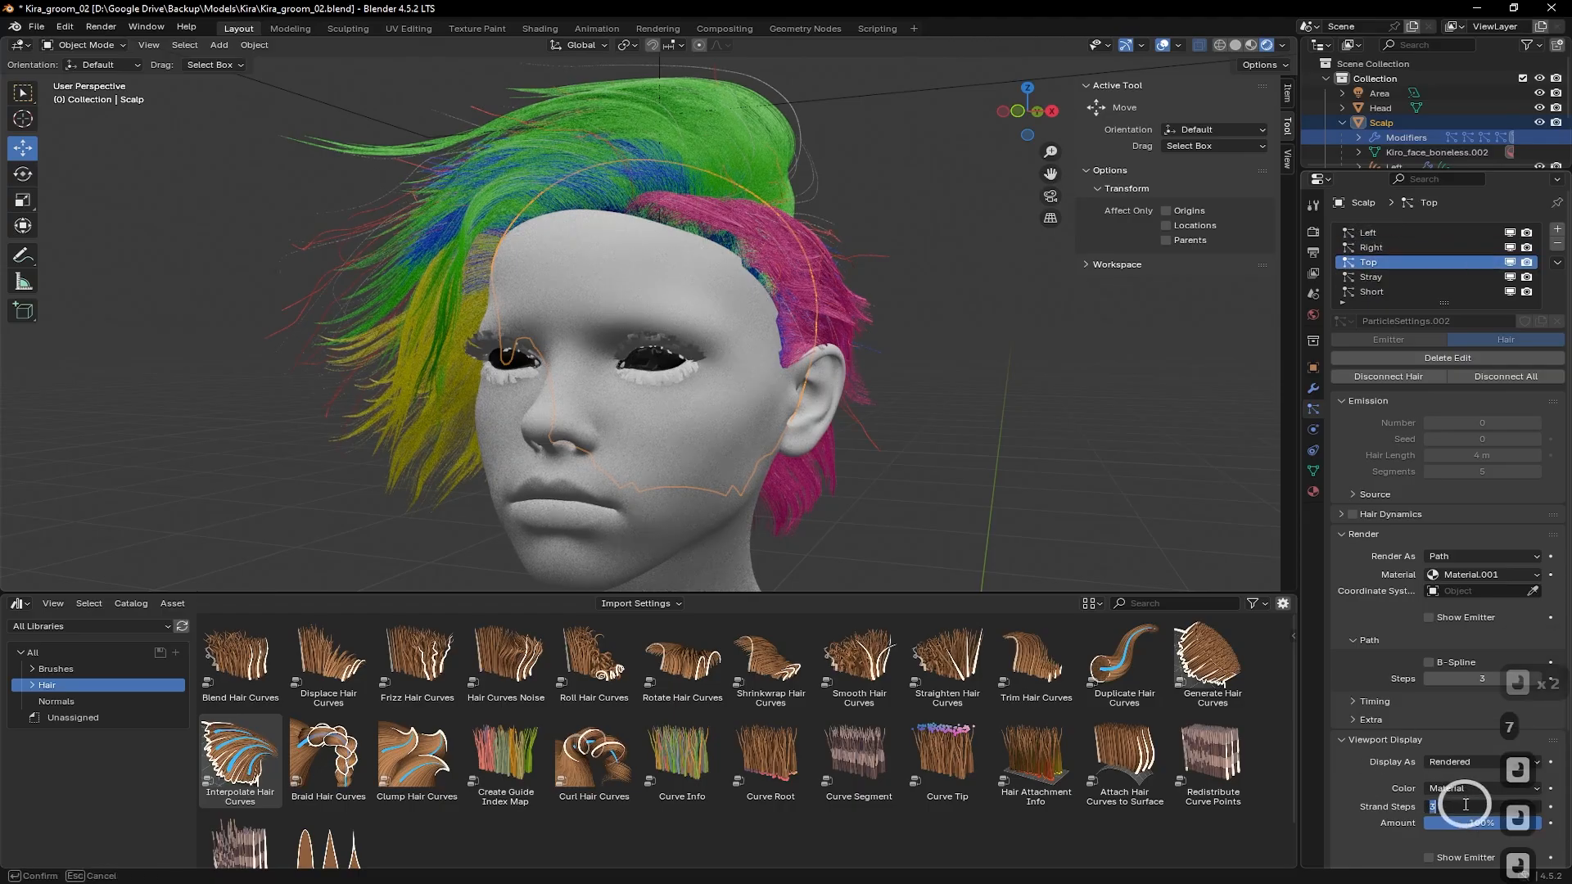
pyautogui.write('7')
pyautogui.doubleClick(1446, 685)
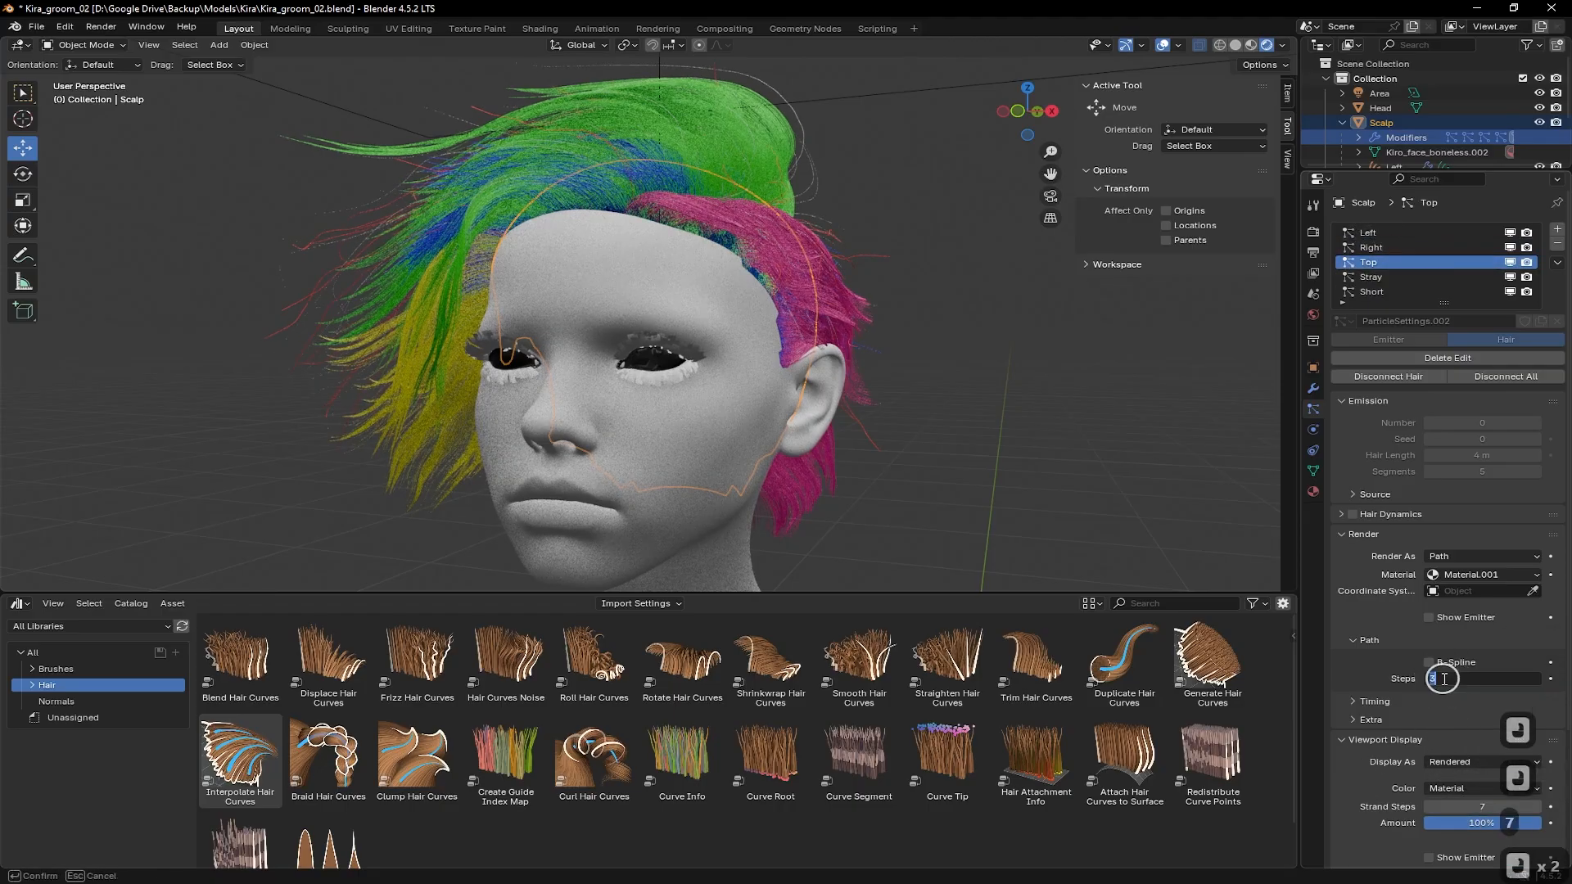
pyautogui.write('7')
# Set the Stray particle system's render path Steps and viewport Strand Steps to 7
pyautogui.click(1377, 278)
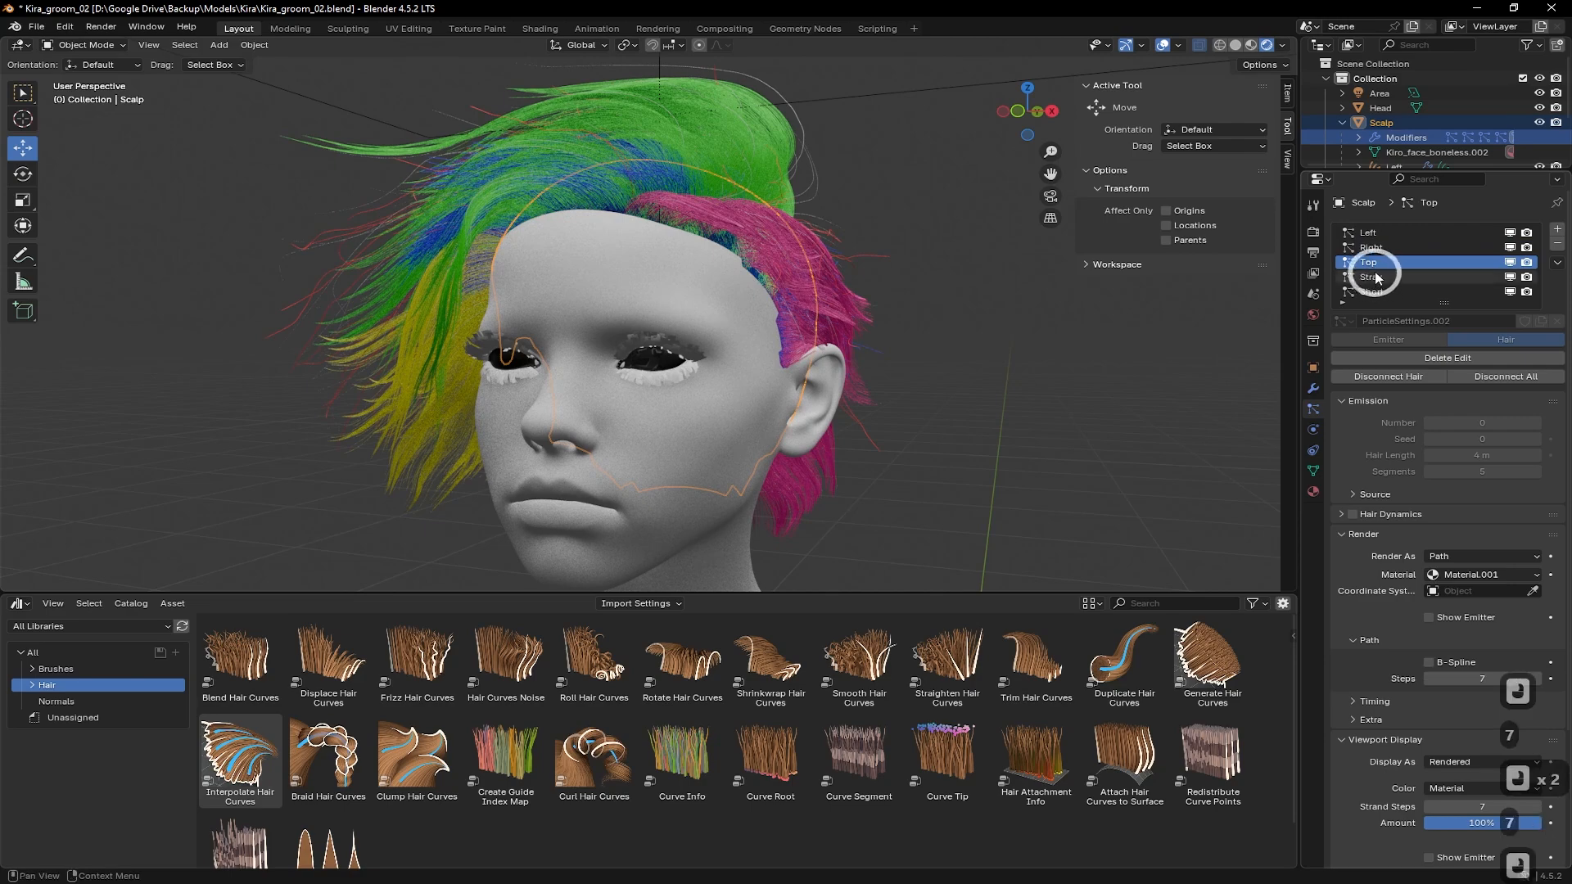
pyautogui.click(1376, 280)
pyautogui.doubleClick(1481, 673)
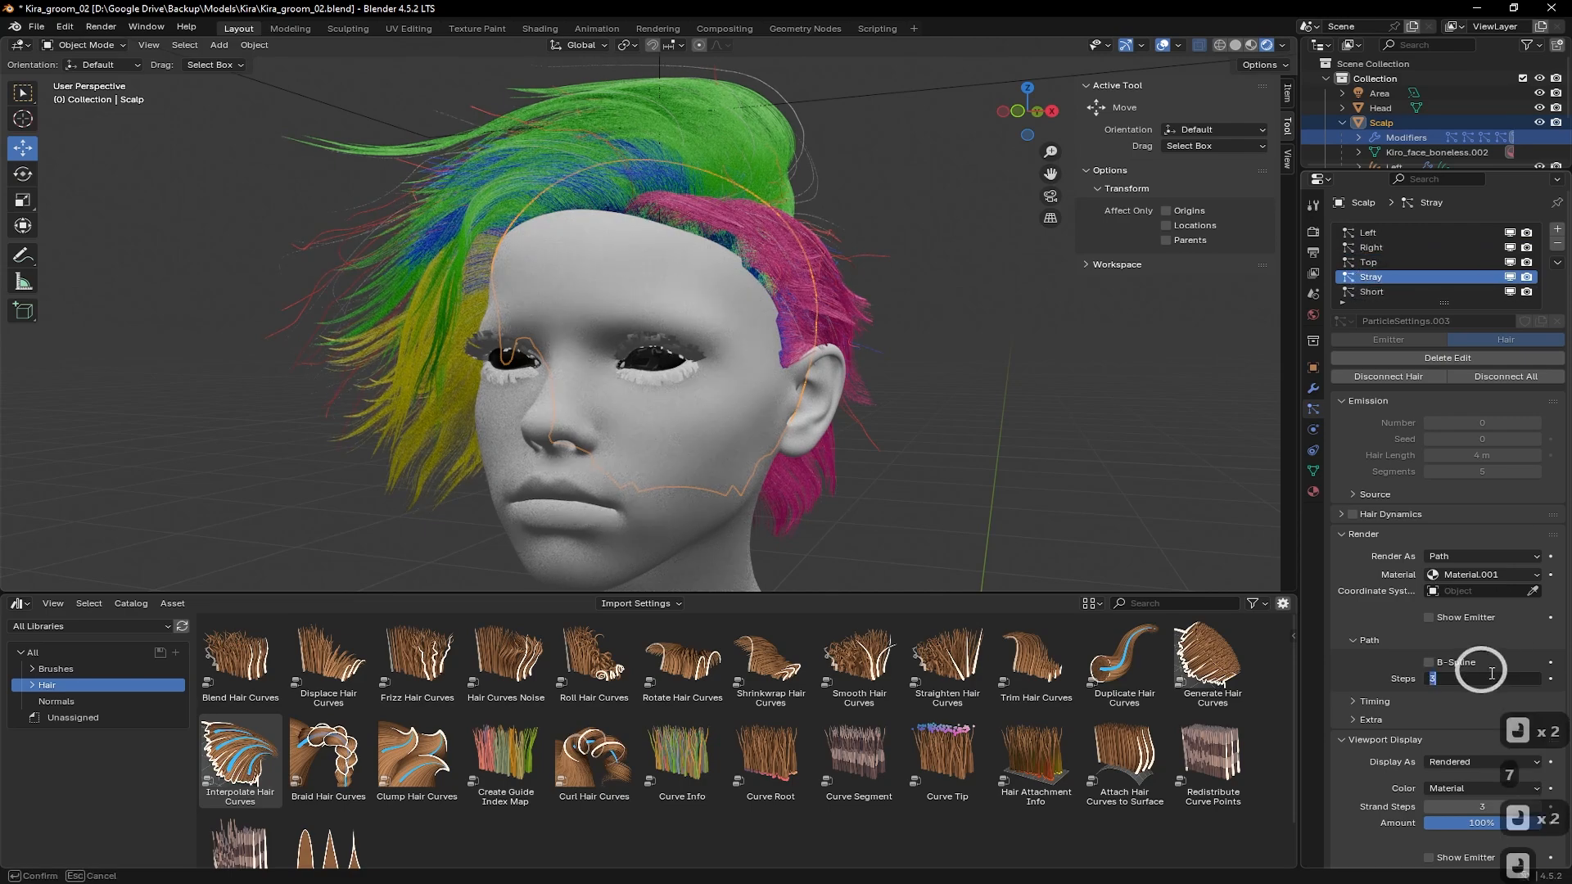
pyautogui.write('7')
pyautogui.click(1466, 808)
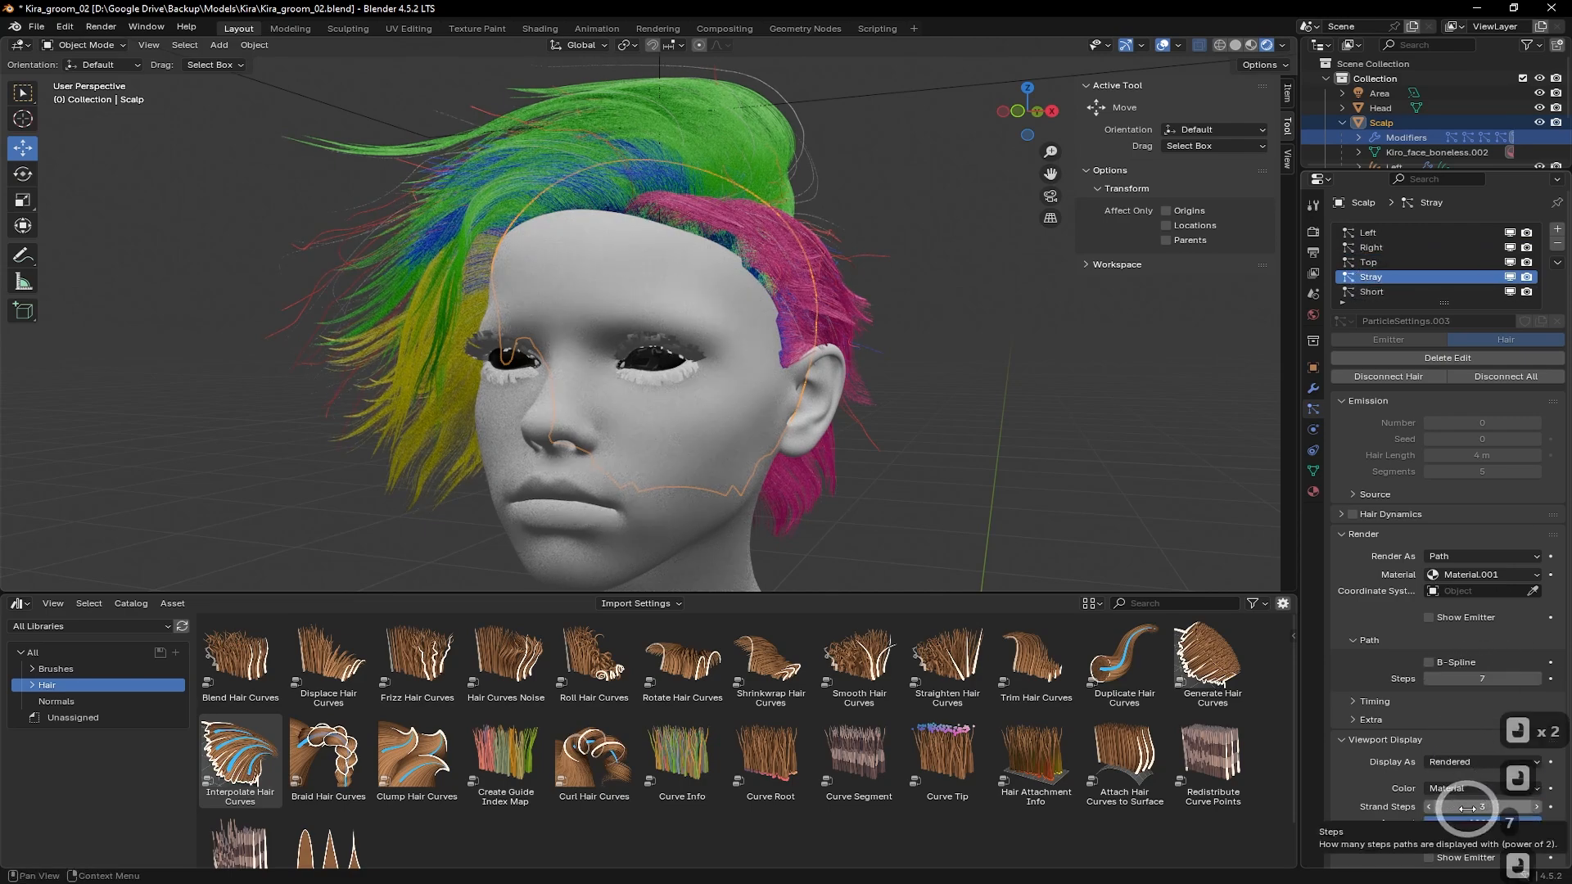
pyautogui.doubleClick(1472, 807)
pyautogui.write('7')
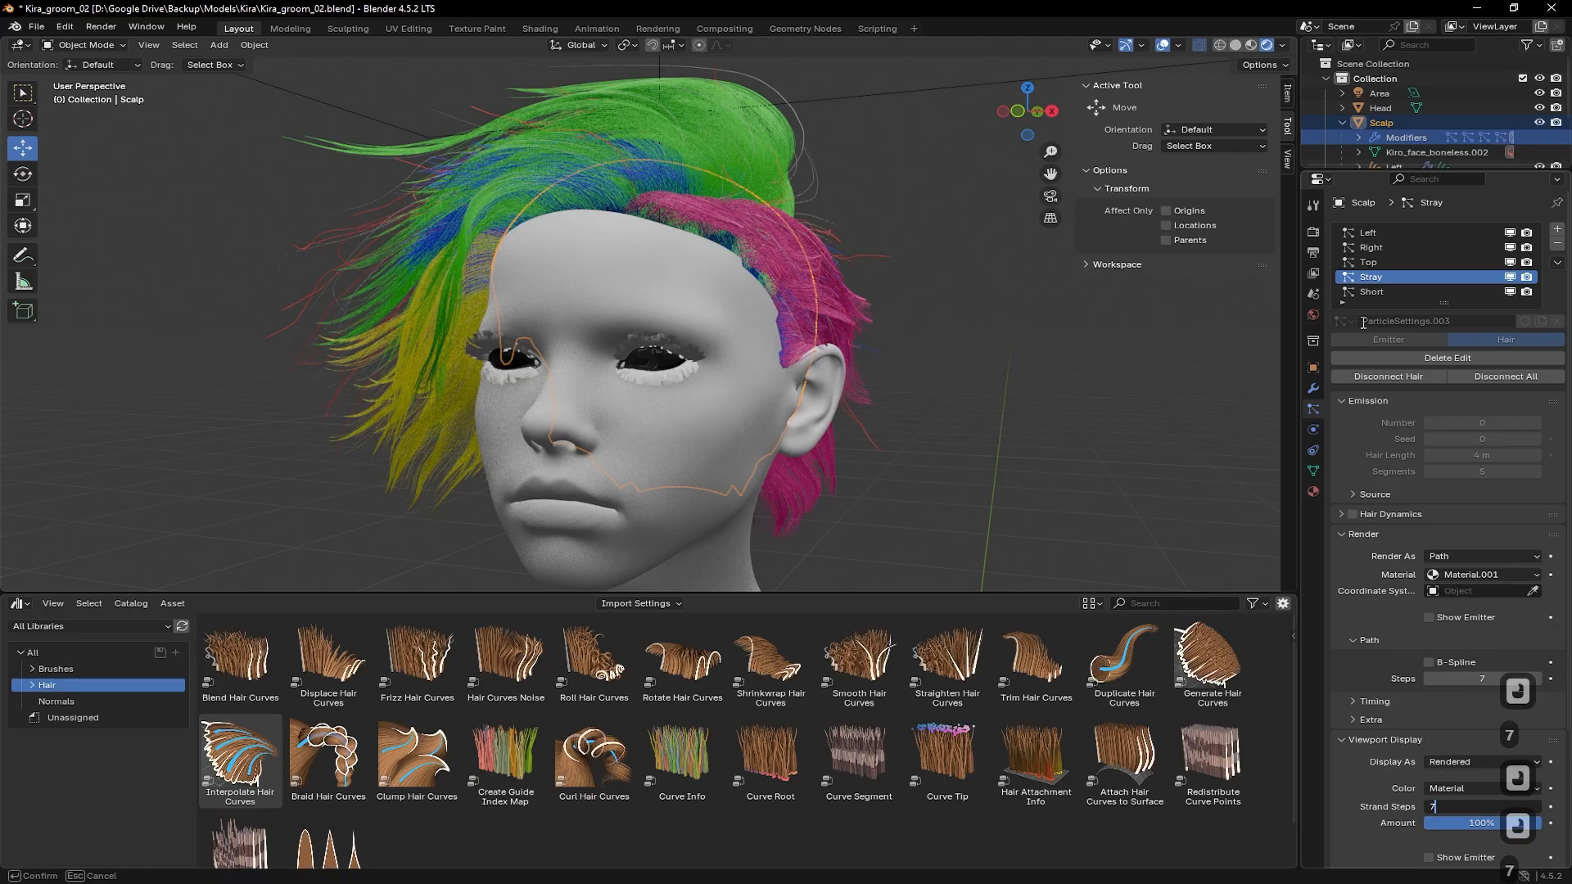
# Set the Short particle system's render path Steps and viewport Strand Steps to 7
pyautogui.click(1370, 293)
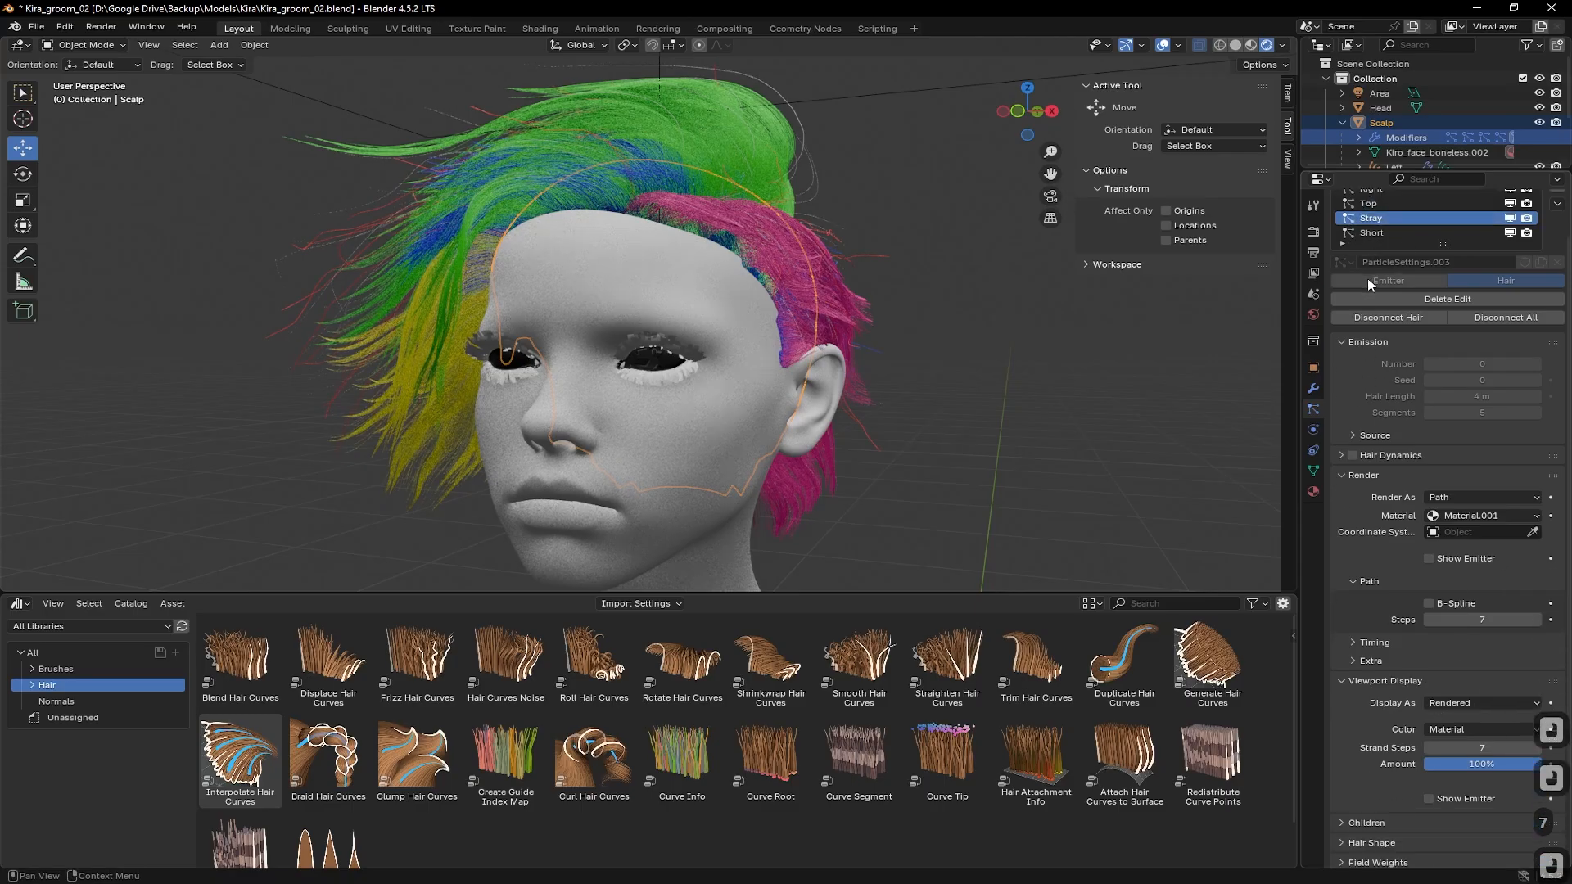
pyautogui.scroll(-2, 1369, 283)
pyautogui.click(1367, 233)
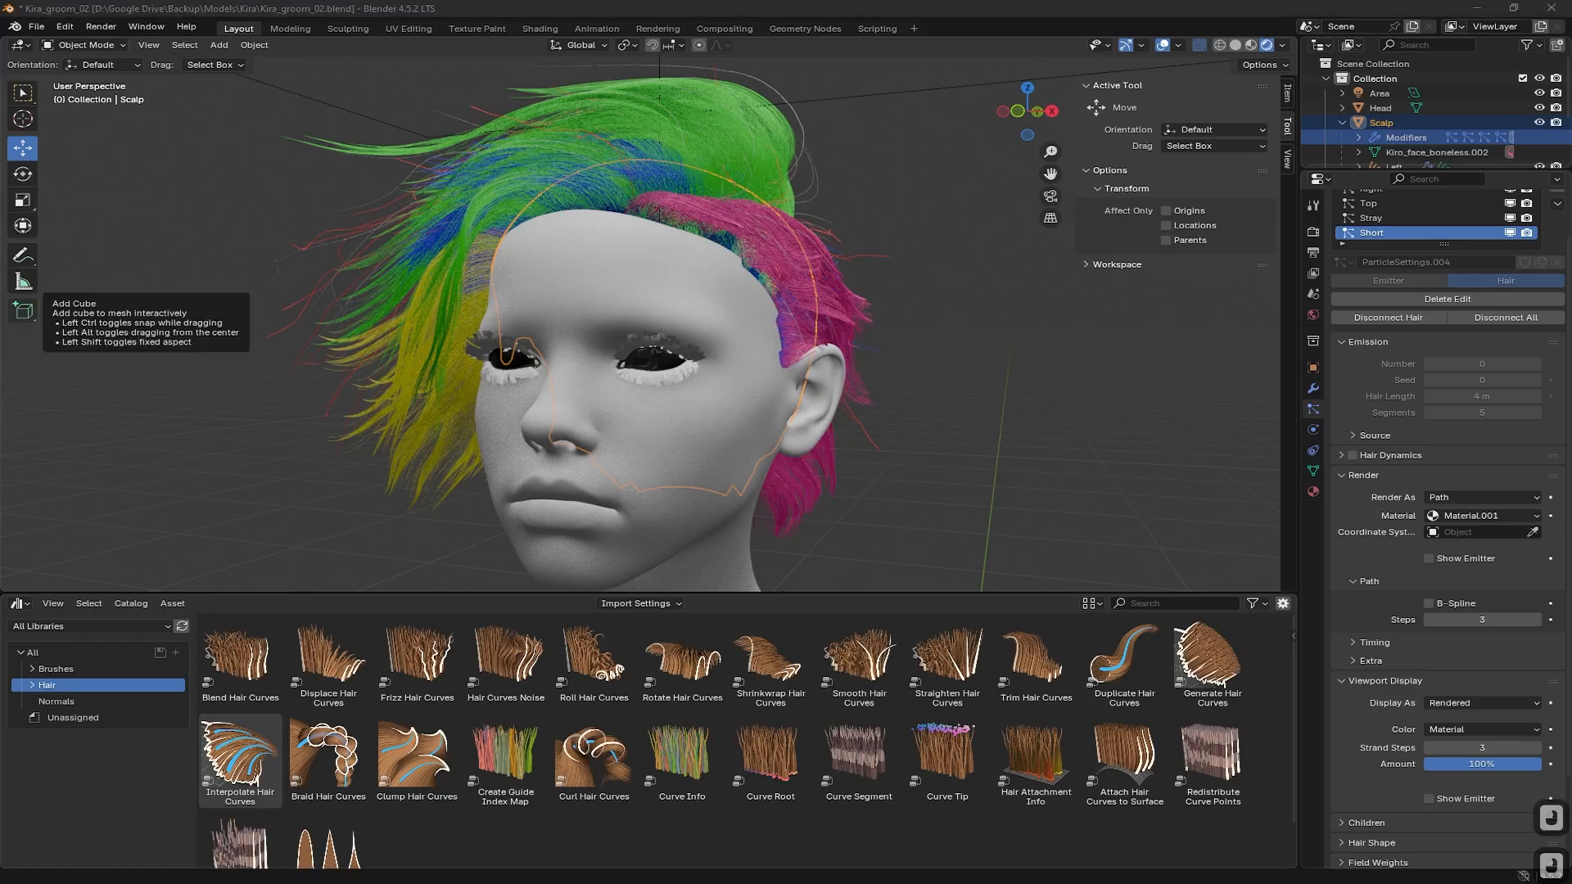
pyautogui.click(1499, 623)
pyautogui.write('7')
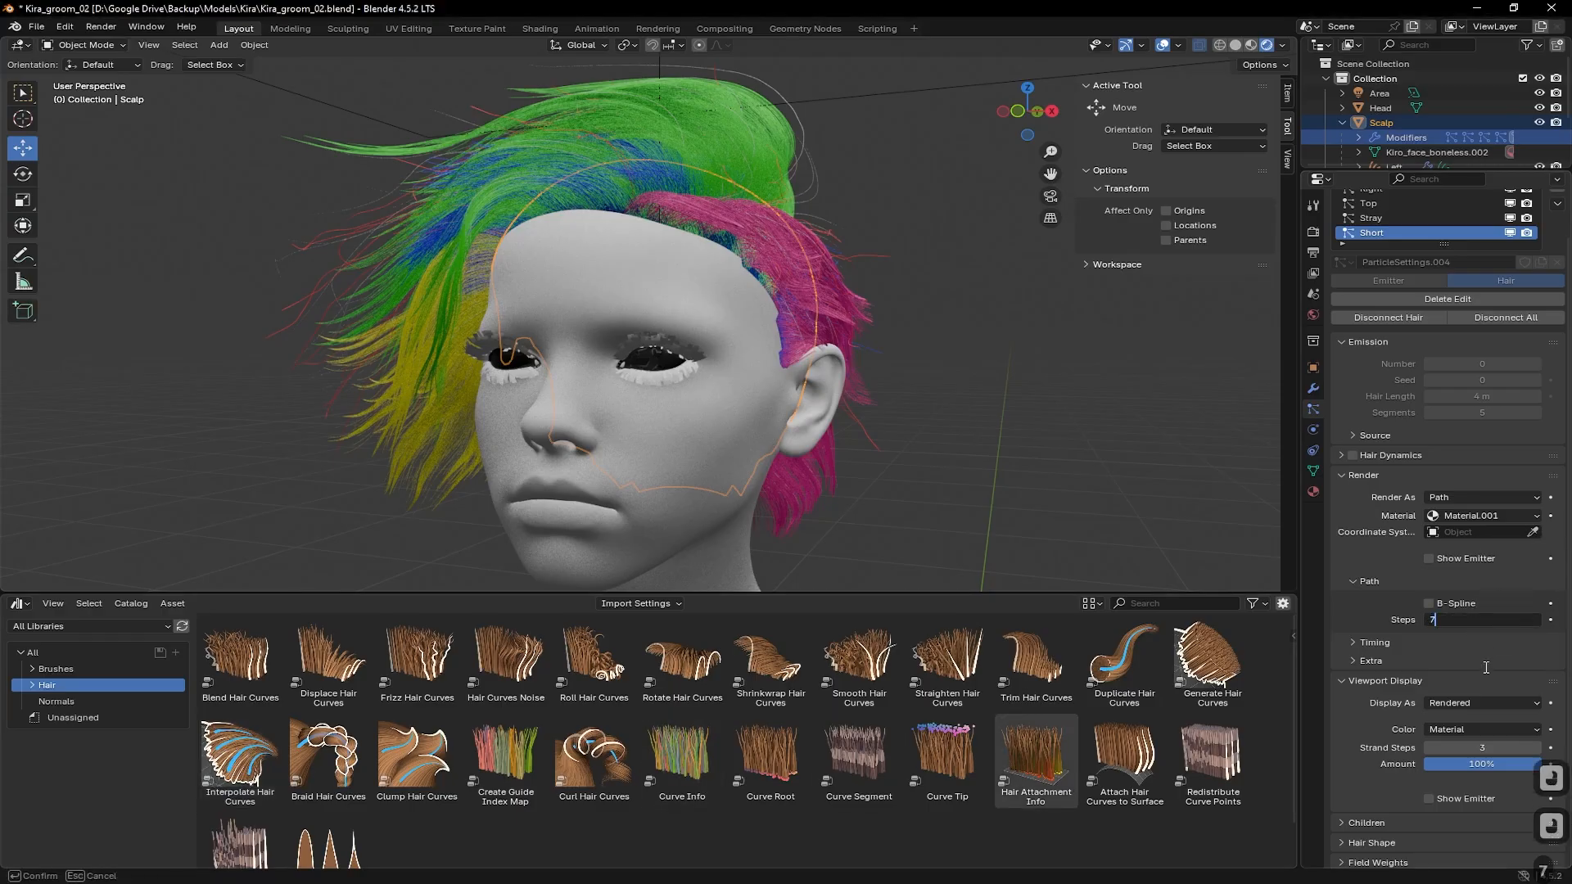
pyautogui.click(1480, 748)
pyautogui.click(1481, 748)
pyautogui.write('7')
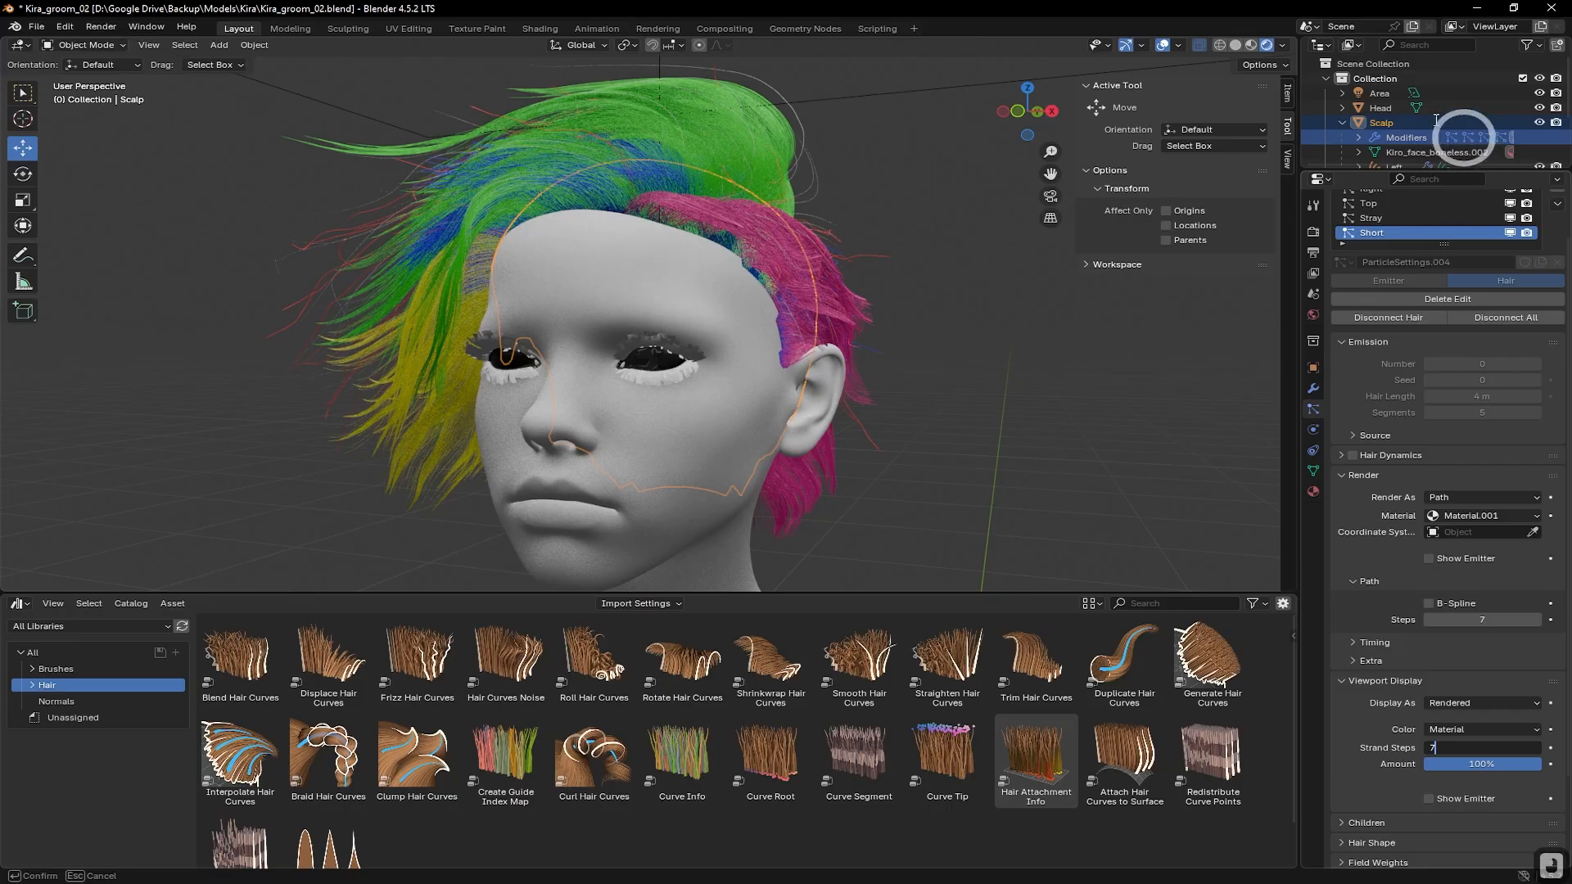
# Select the Scalp object and start an Alembic (.abc) export
pyautogui.click(1380, 125)
pyautogui.click(1380, 124)
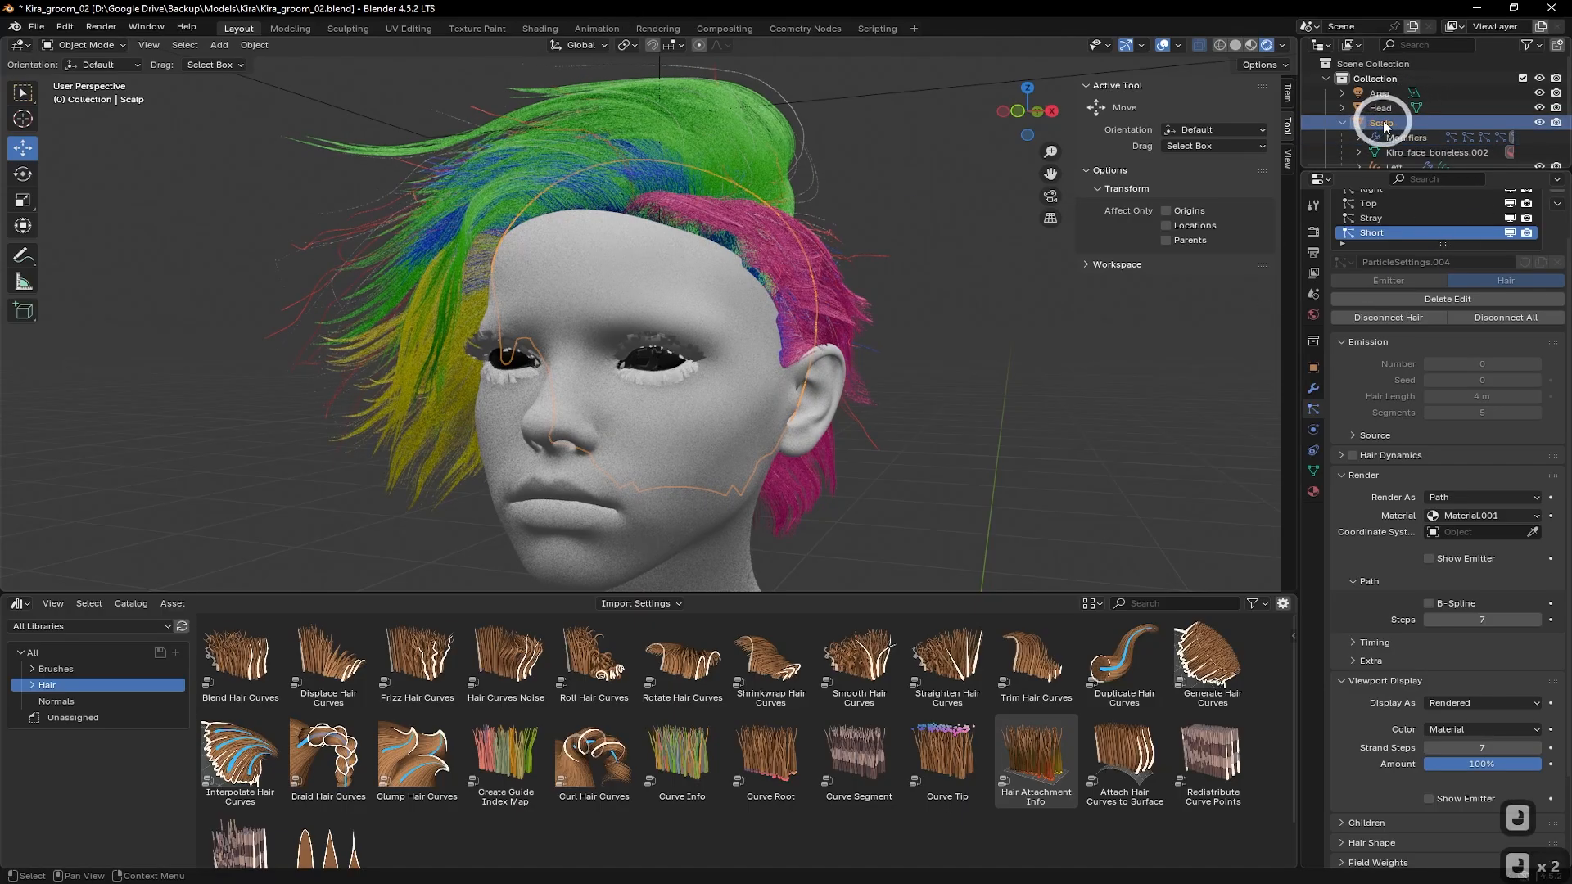
pyautogui.click(37, 27)
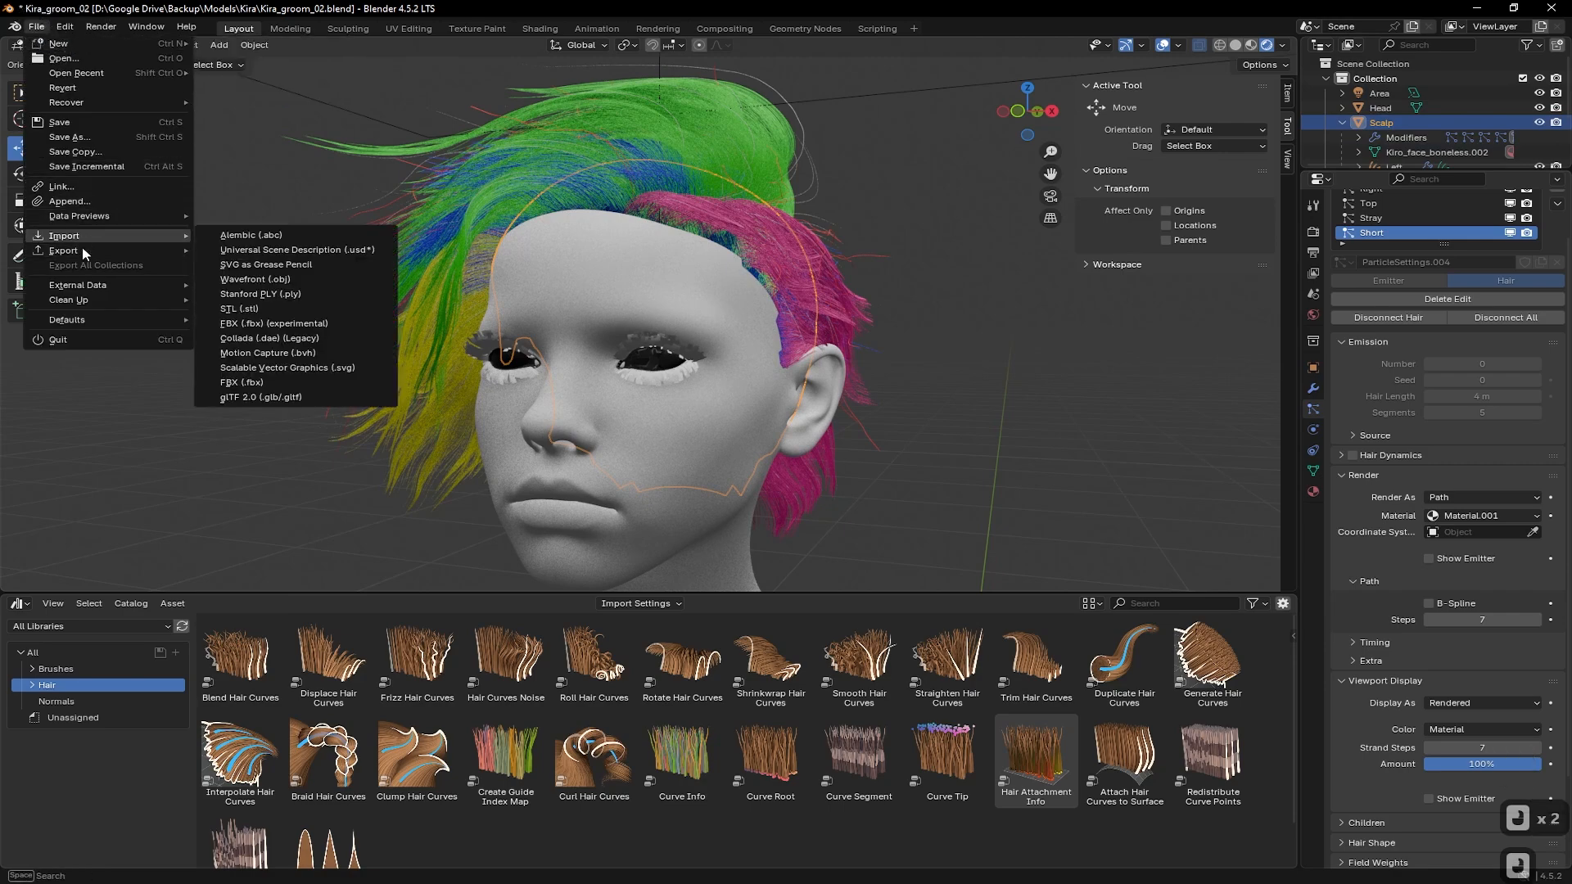
pyautogui.moveTo(63, 251)
pyautogui.click(312, 250)
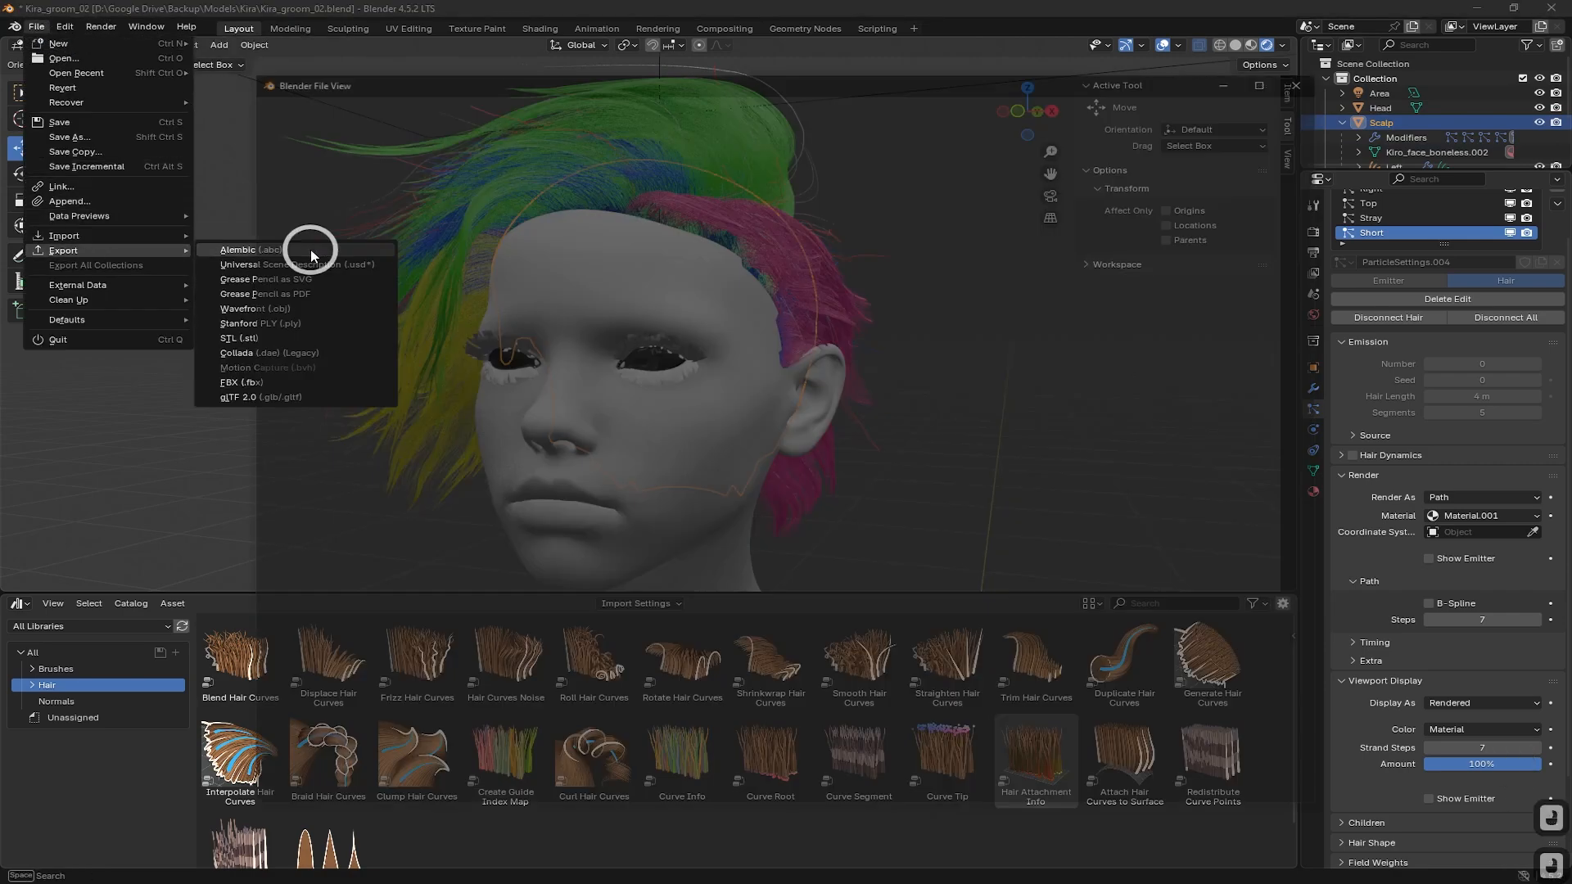
pyautogui.moveTo(915, 85); pyautogui.dragTo(795, 76)
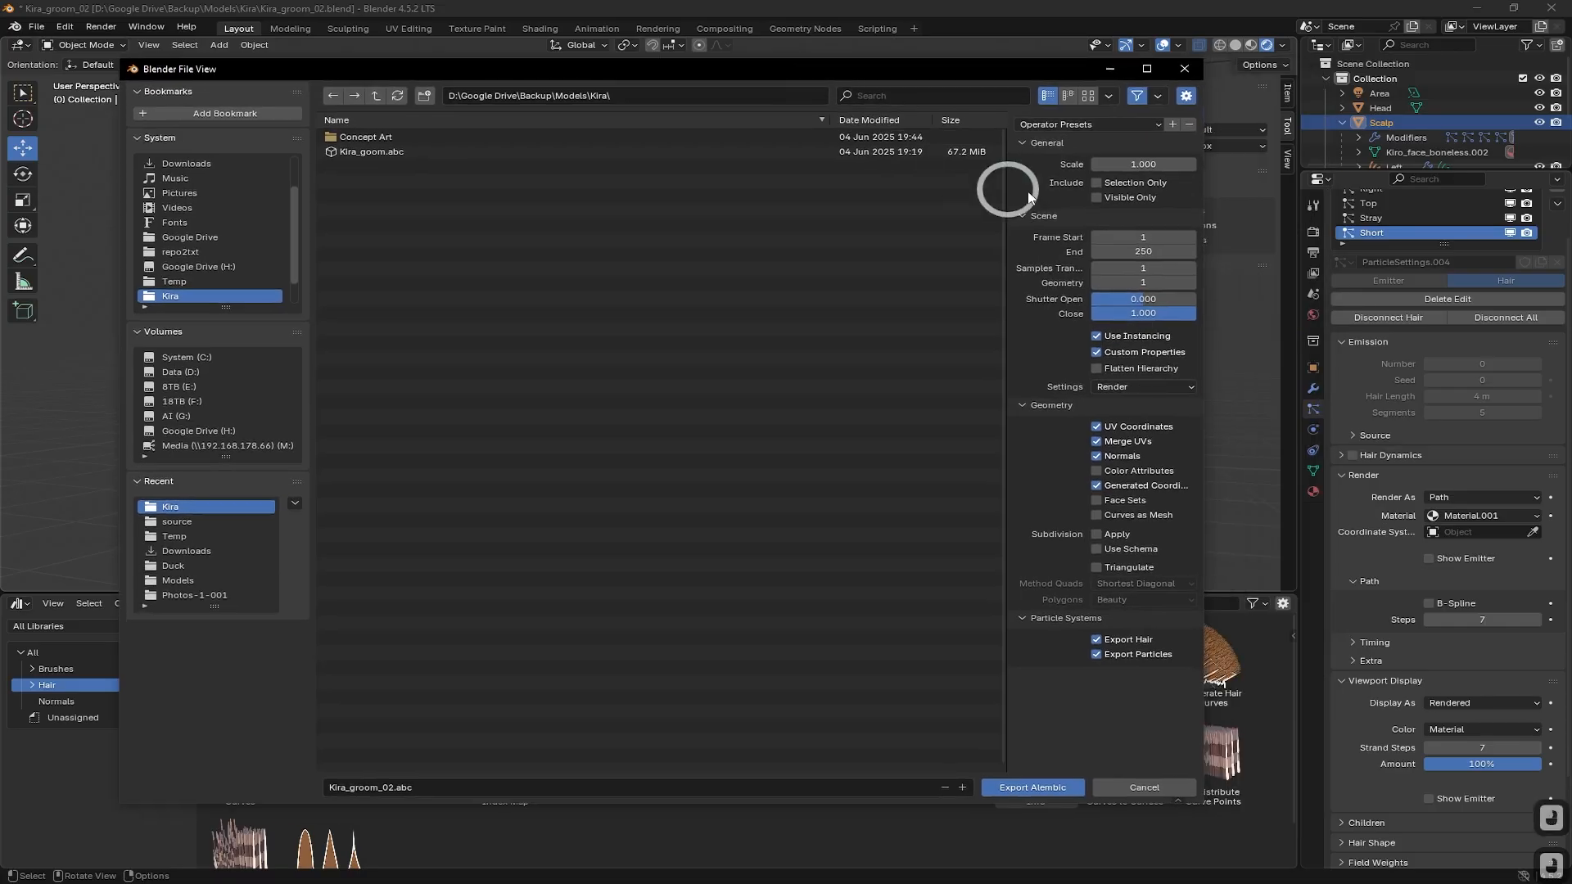
# Set the export scale to 100, include only selected and visible objects, and set the end frame to 1
pyautogui.click(1146, 164)
pyautogui.write('1')
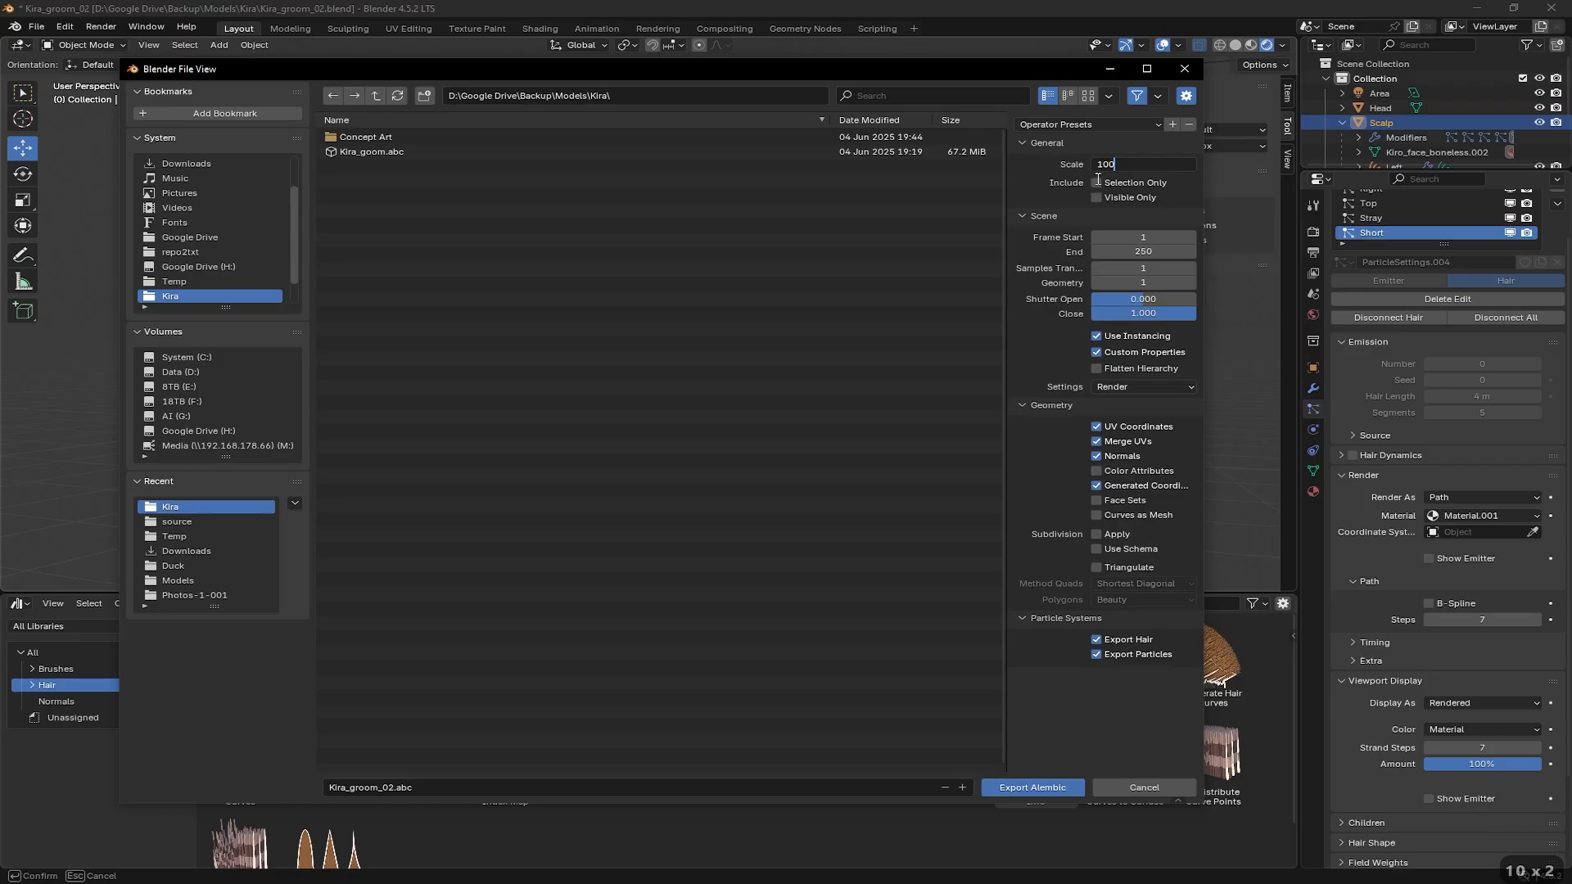
pyautogui.click(1096, 183)
pyautogui.click(1097, 197)
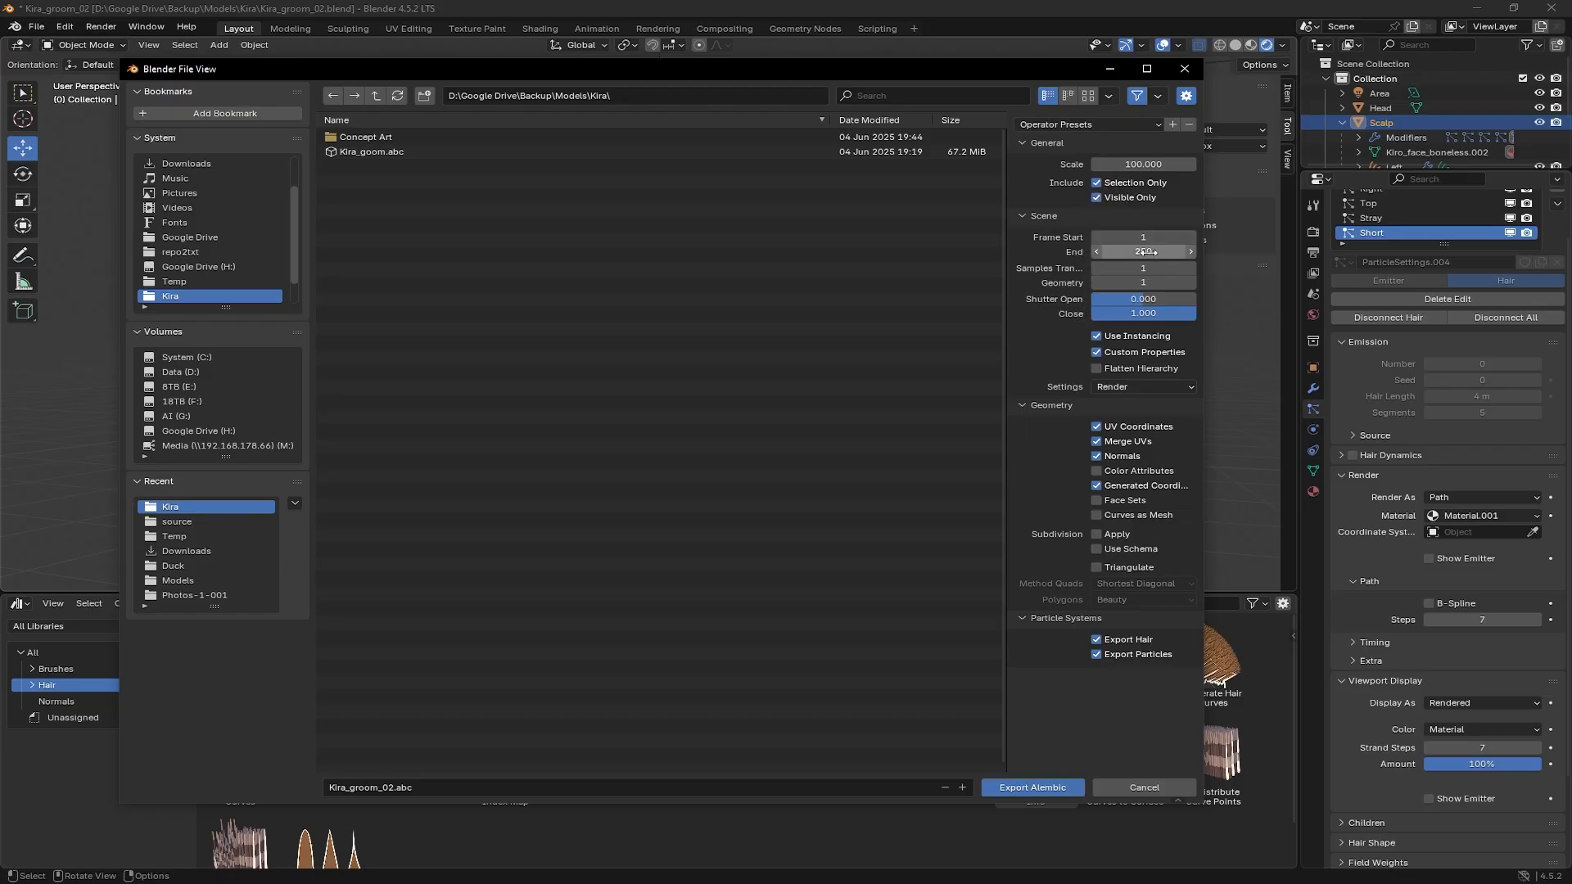
pyautogui.click(1155, 252)
pyautogui.write('1')
pyautogui.click(1048, 252)
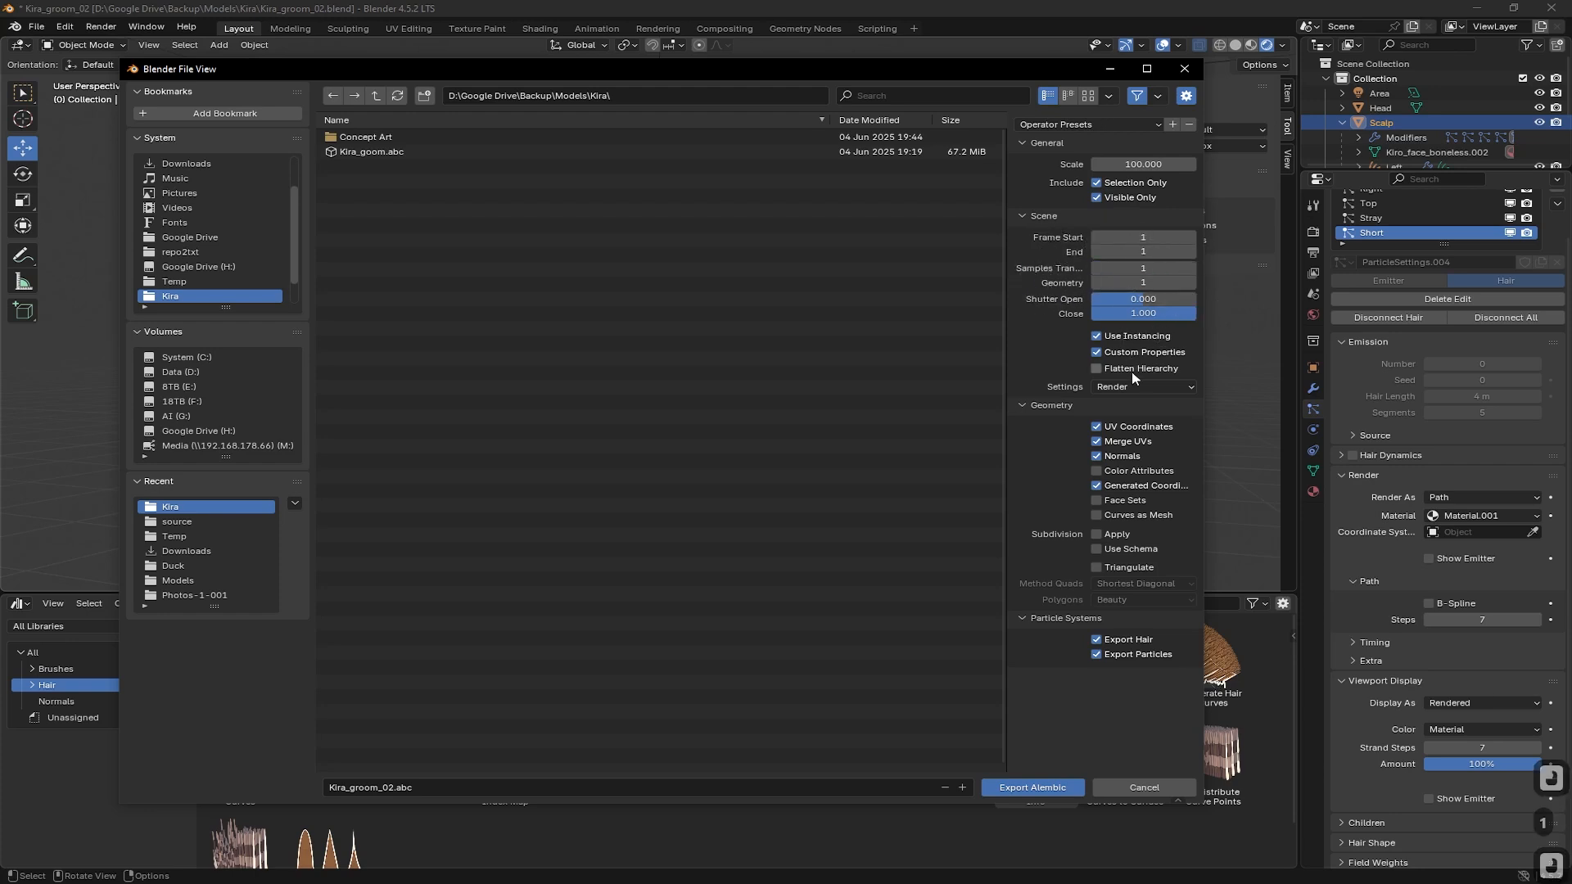
# Exclude UV coordinates, normals and generated coordinates from the Alembic export, keeping hair export enabled
pyautogui.click(1097, 426)
pyautogui.click(1097, 456)
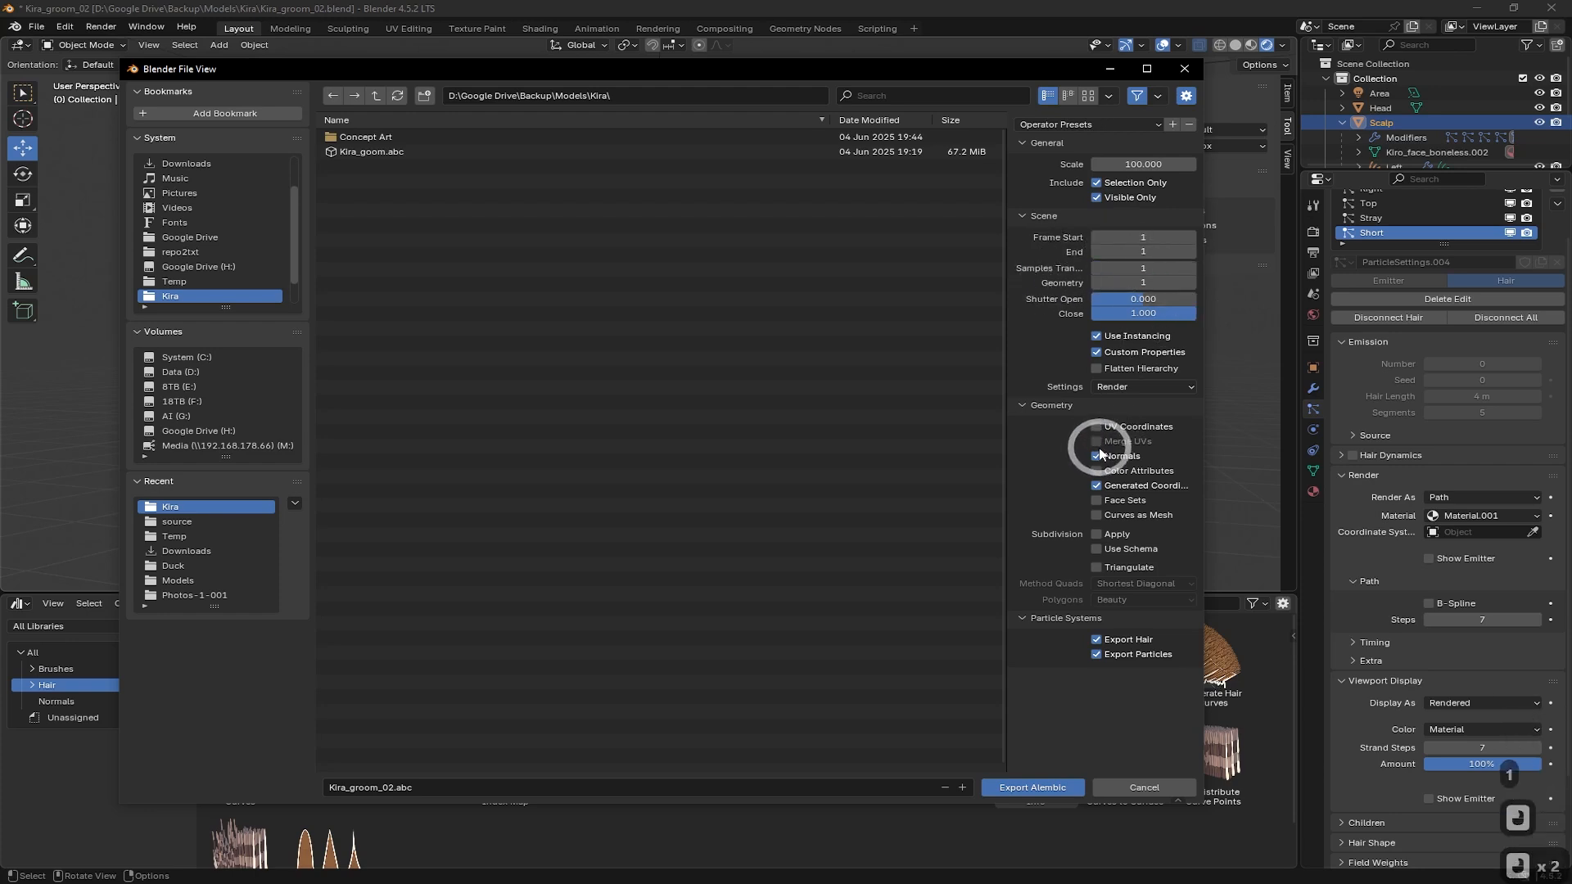
pyautogui.click(1097, 487)
pyautogui.click(1097, 655)
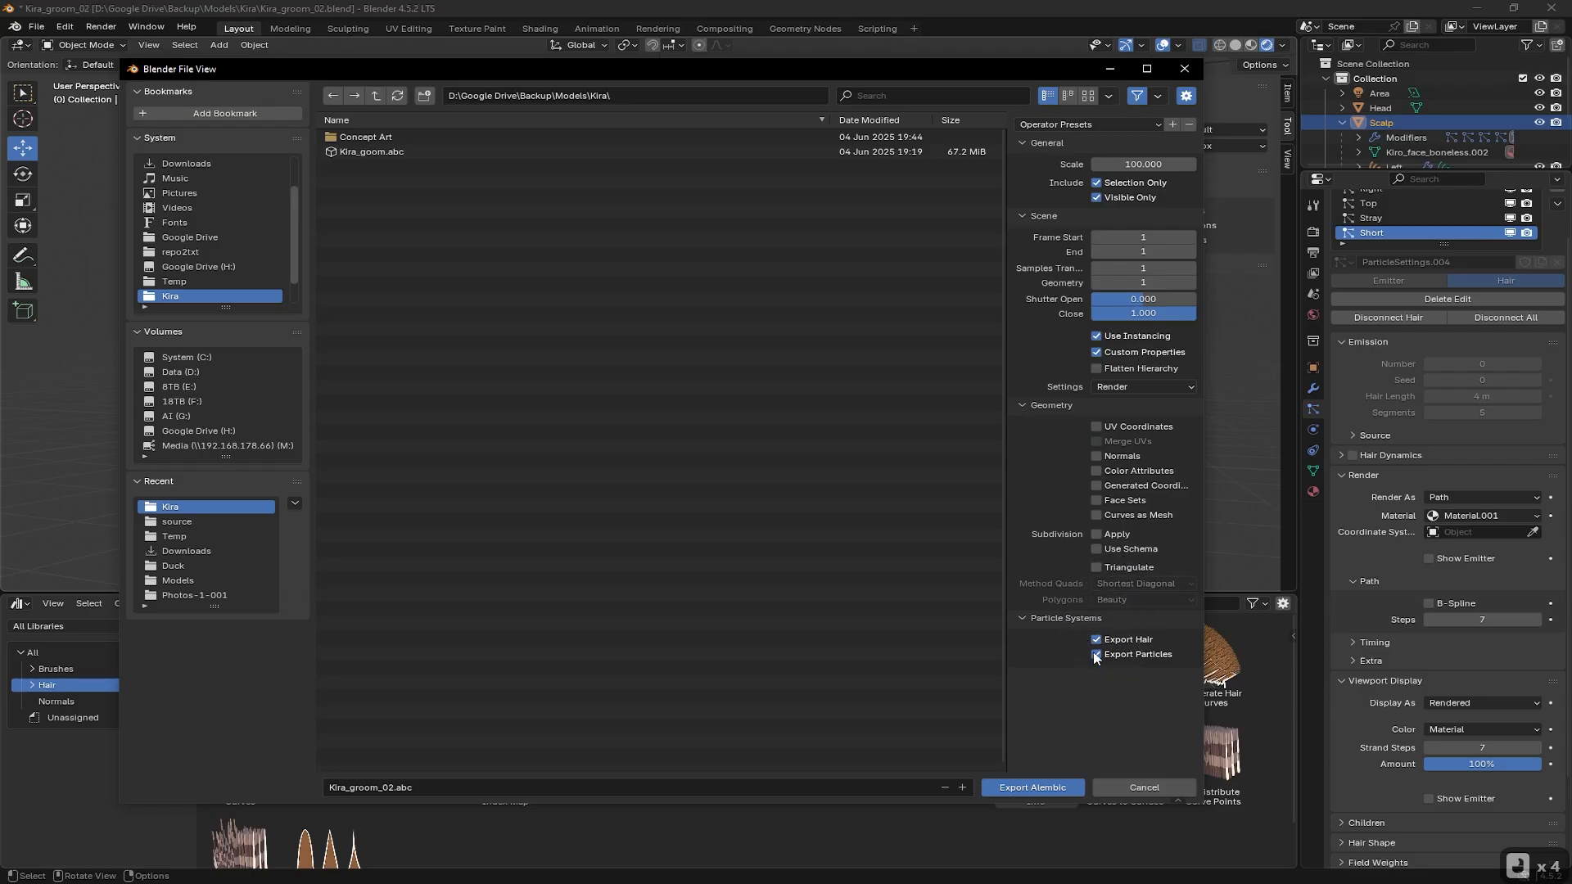
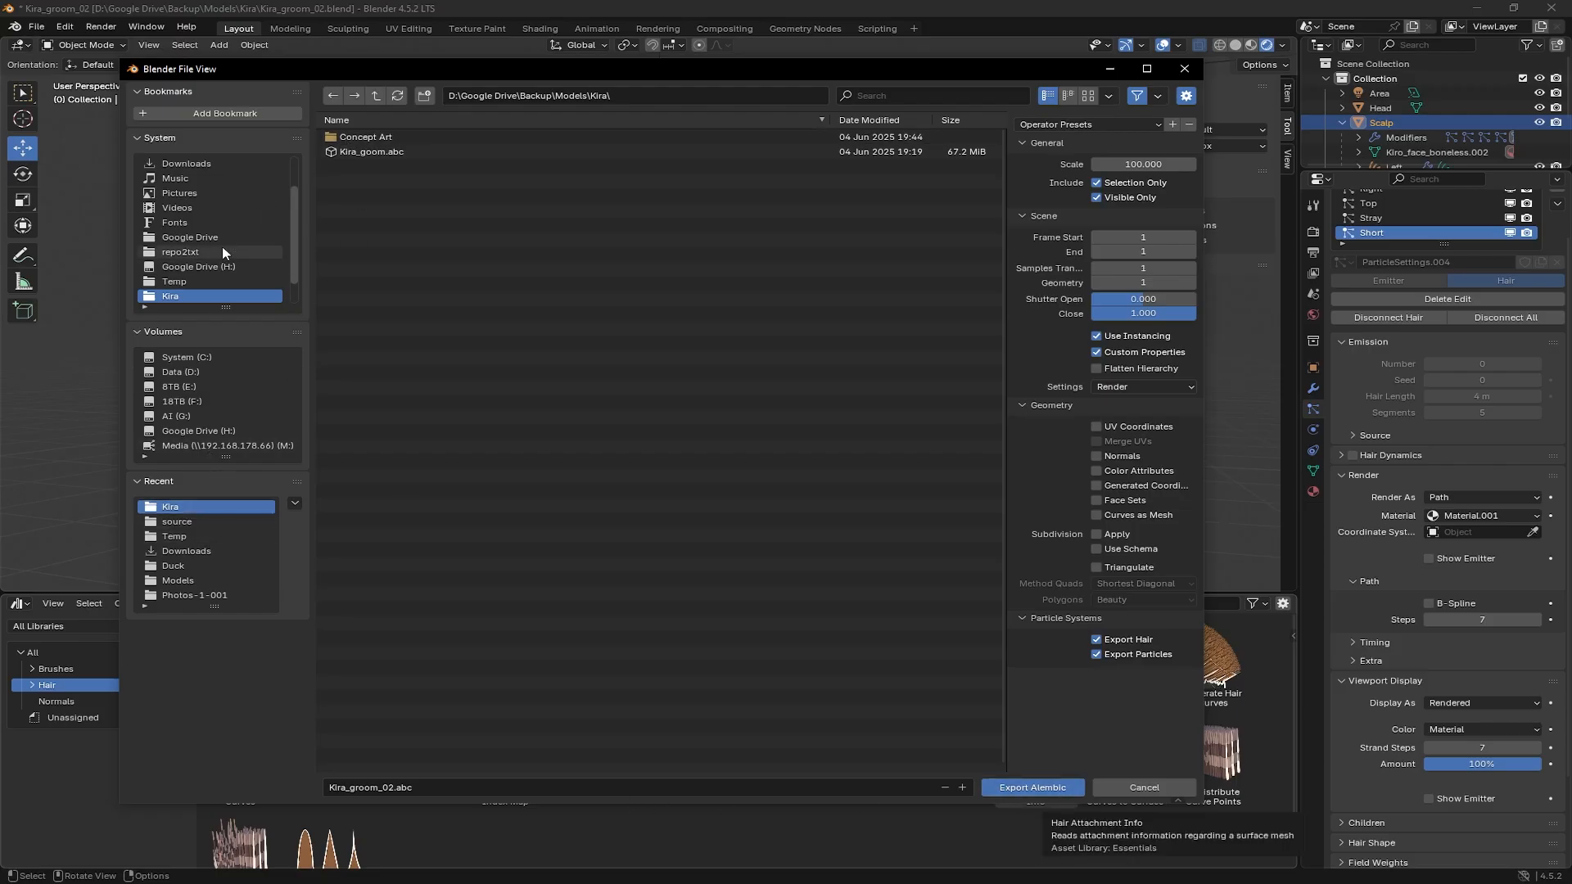
# Export the groom as Kira_groom_02.abc into the D:\Temp folder
pyautogui.scroll(2, 222, 247)
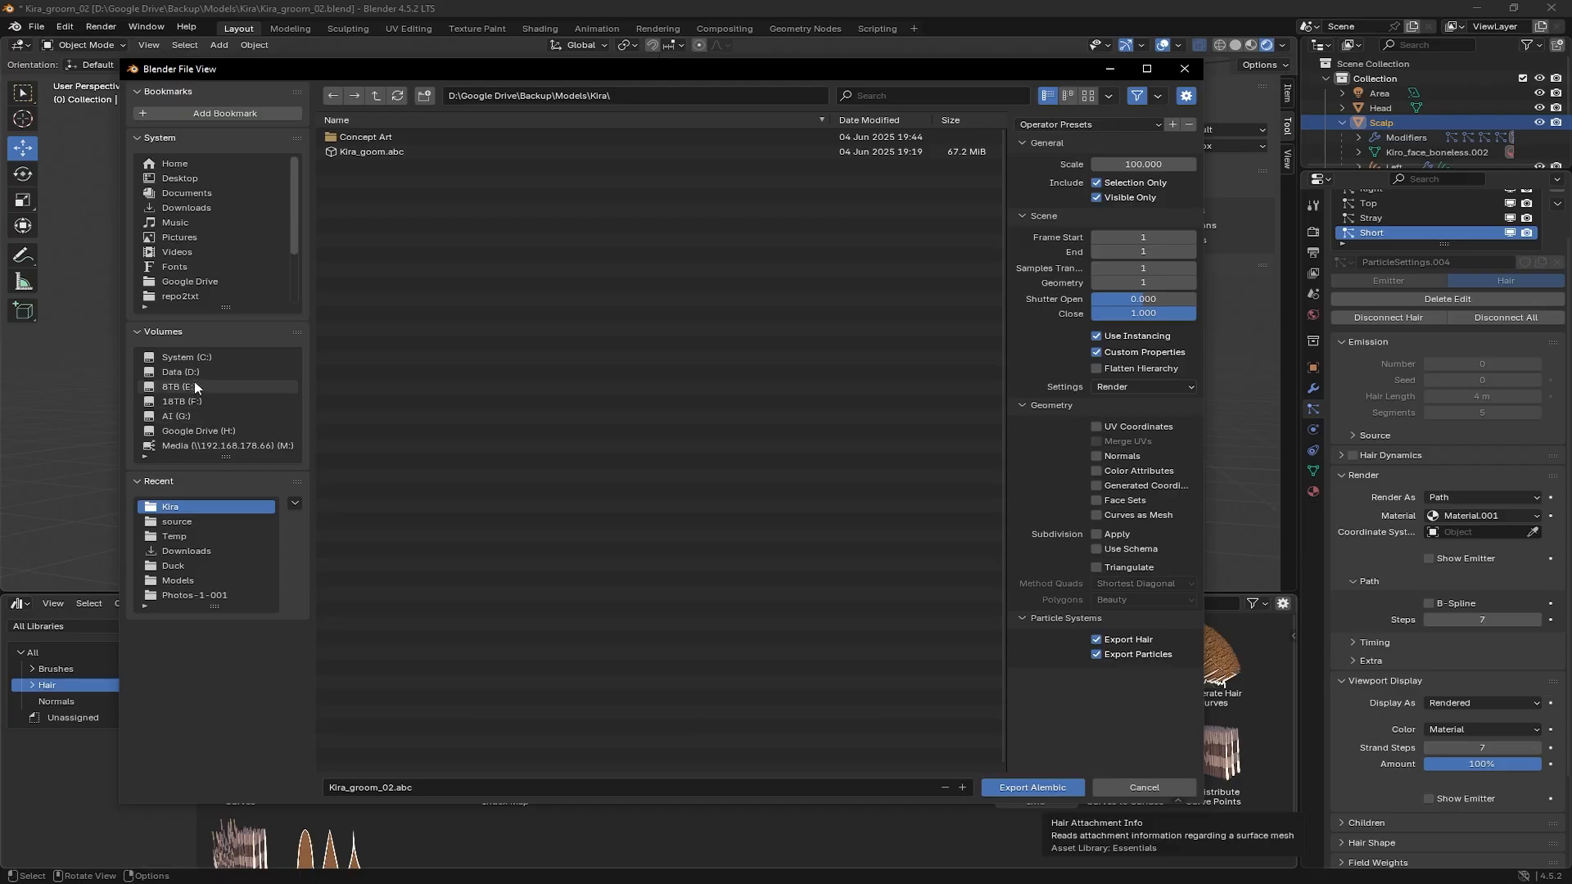
pyautogui.click(184, 371)
pyautogui.doubleClick(337, 224)
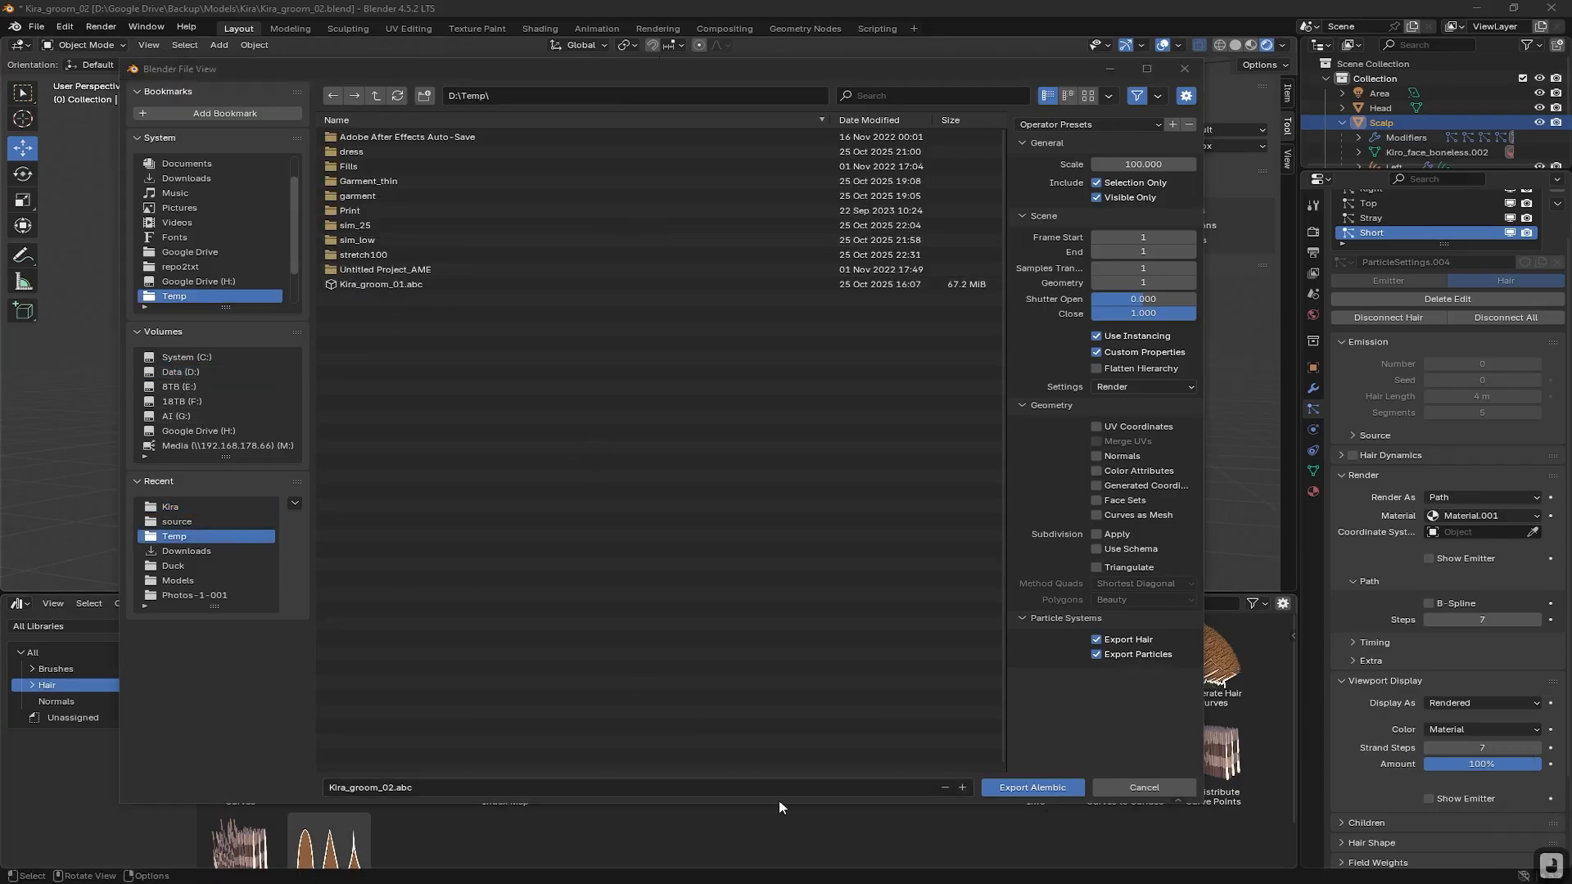
pyautogui.click(1029, 800)
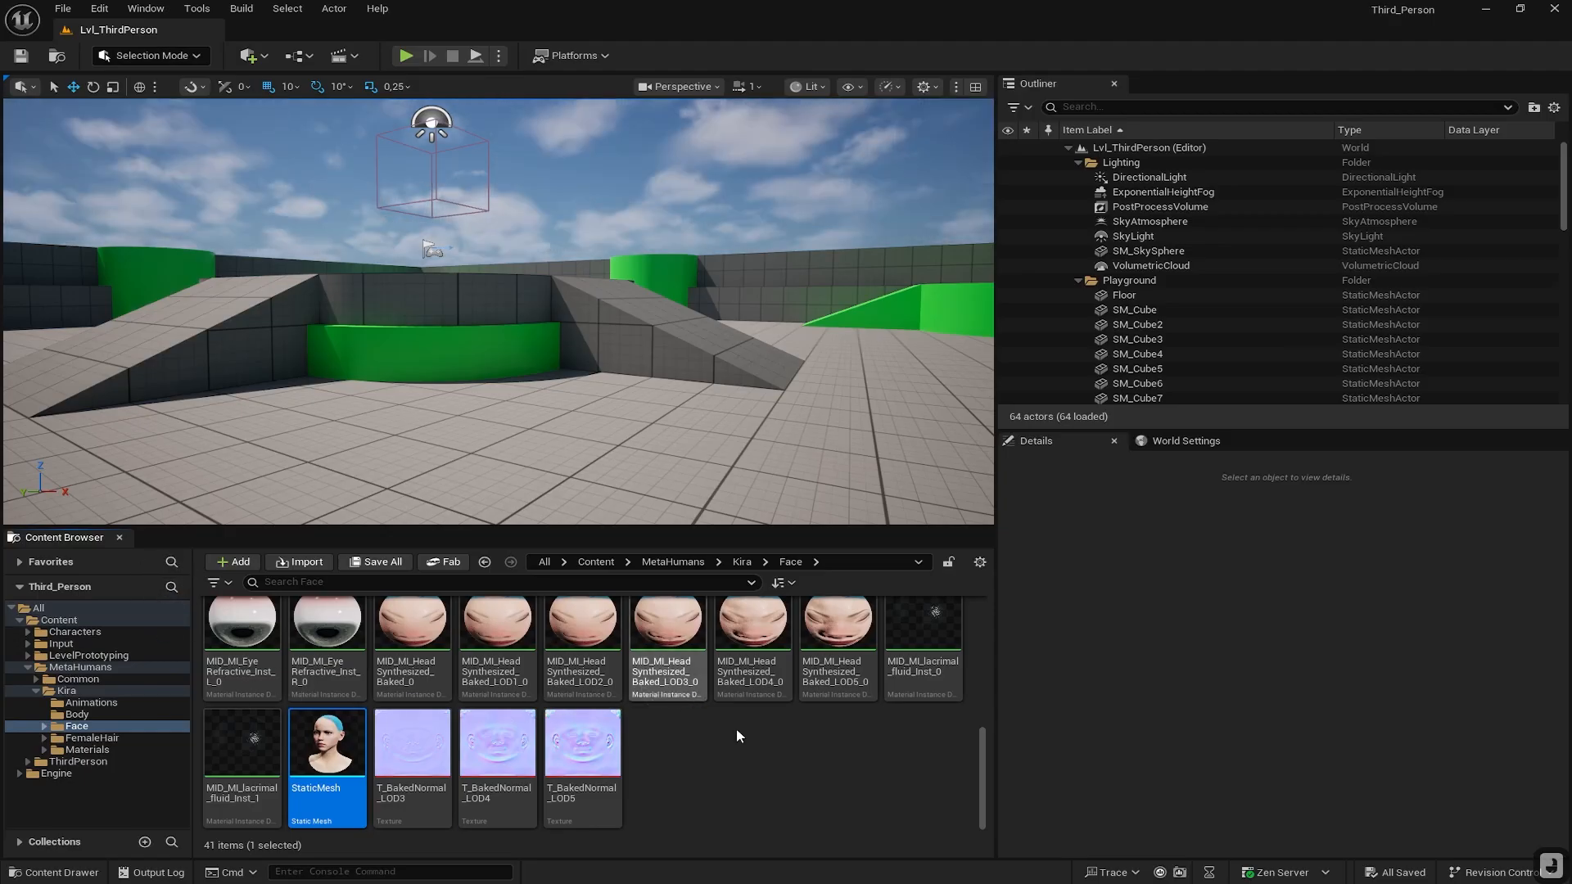
# Switch to Unreal Editor and open the Hair folder inside Kira's FemaleHair content folder
pyautogui.click(730, 757)
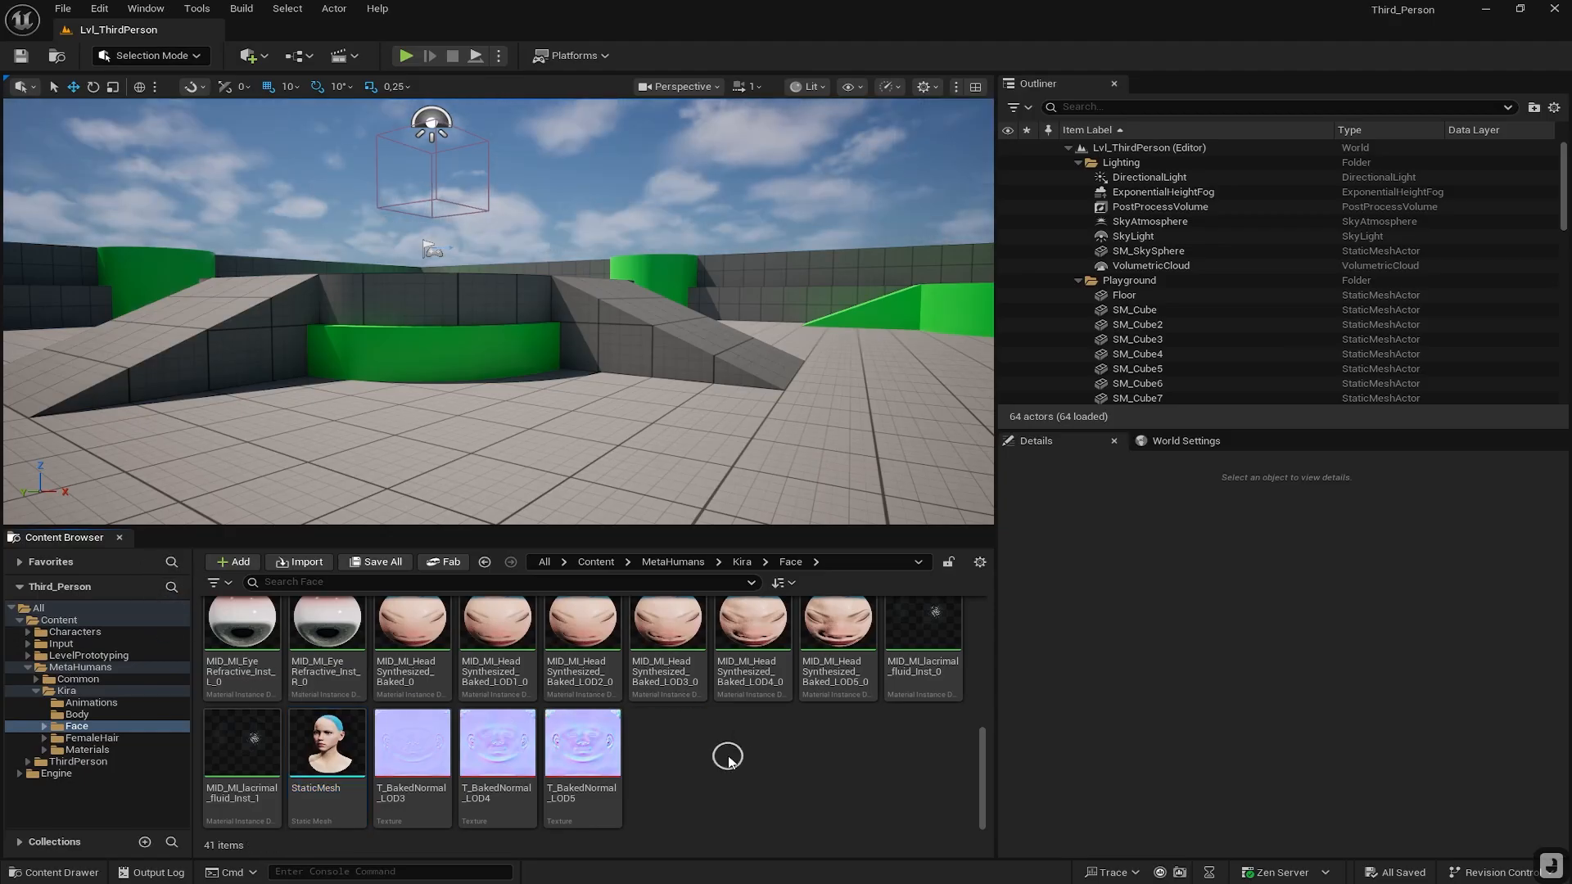
pyautogui.click(104, 740)
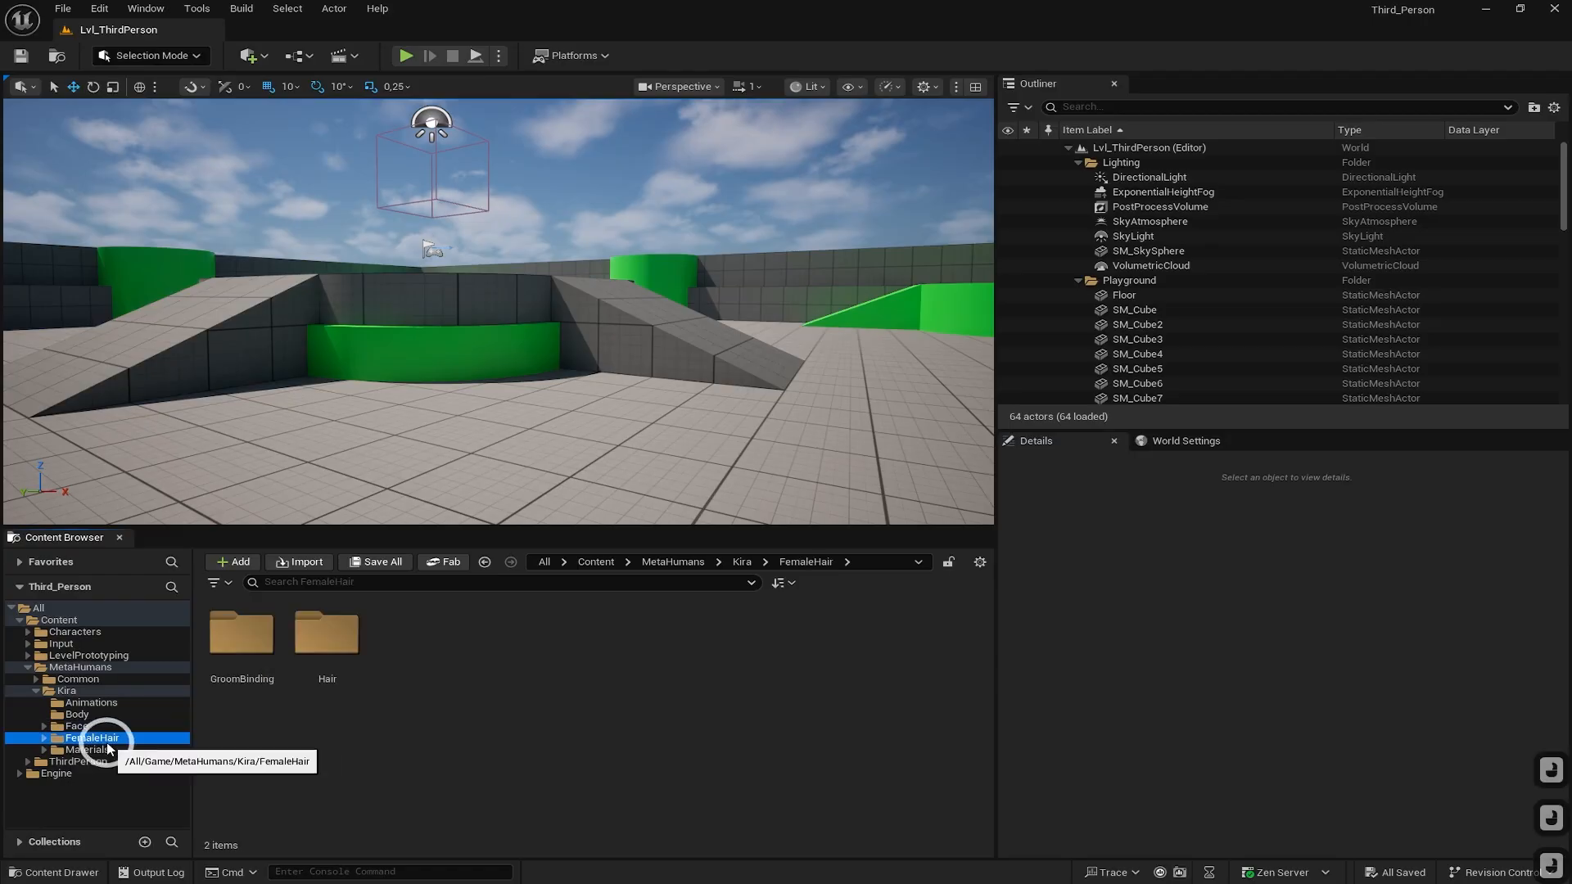
pyautogui.doubleClick(327, 632)
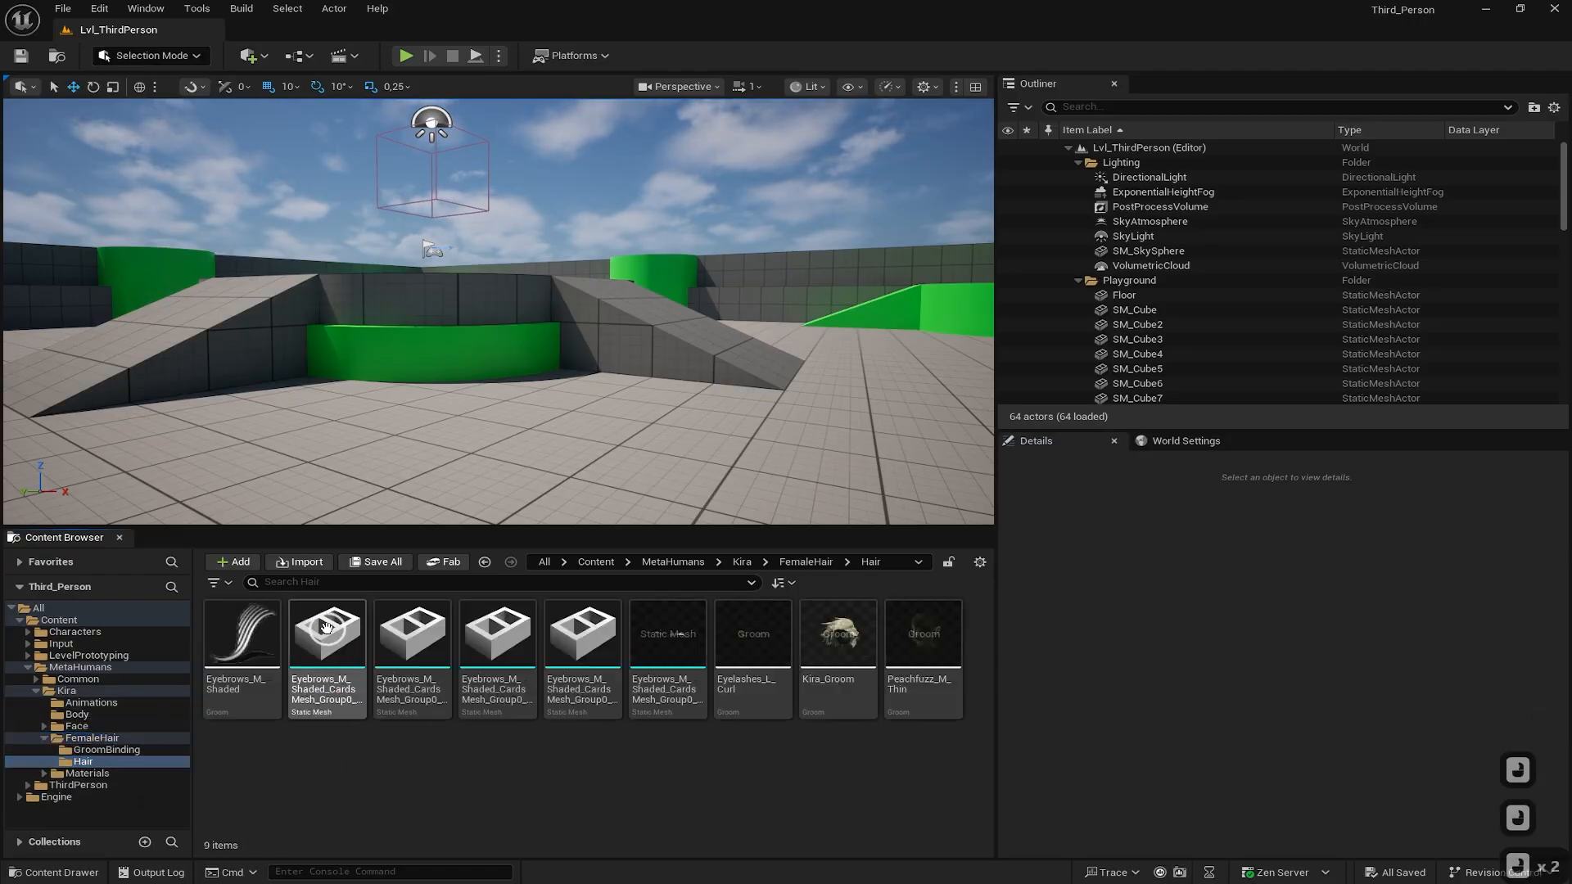
pyautogui.click(822, 626)
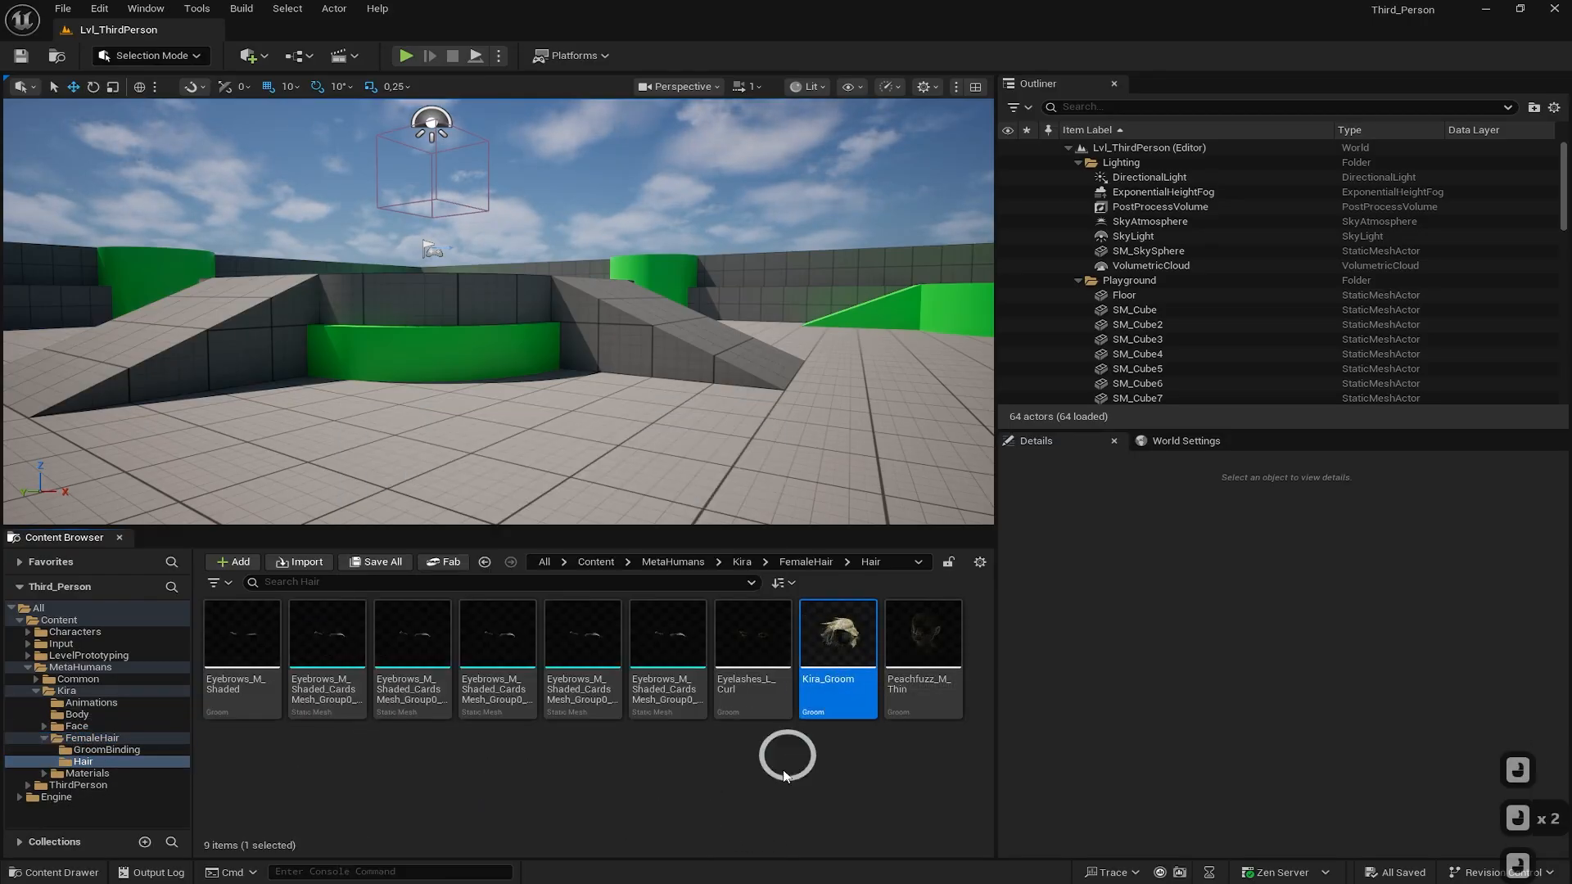
pyautogui.click(784, 774)
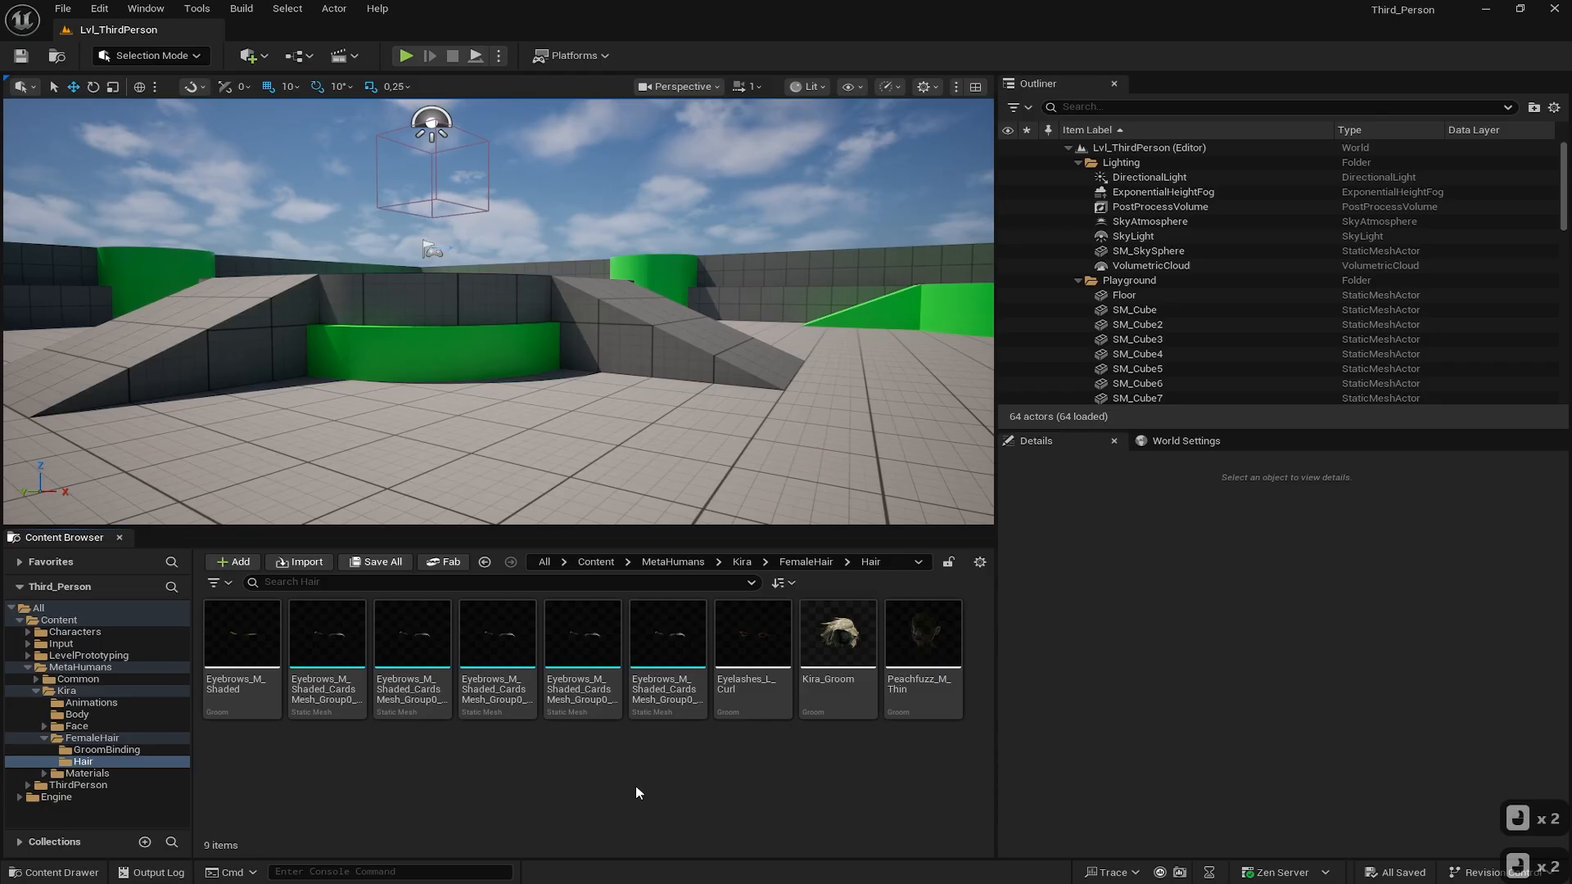
pyautogui.rightClick(660, 779)
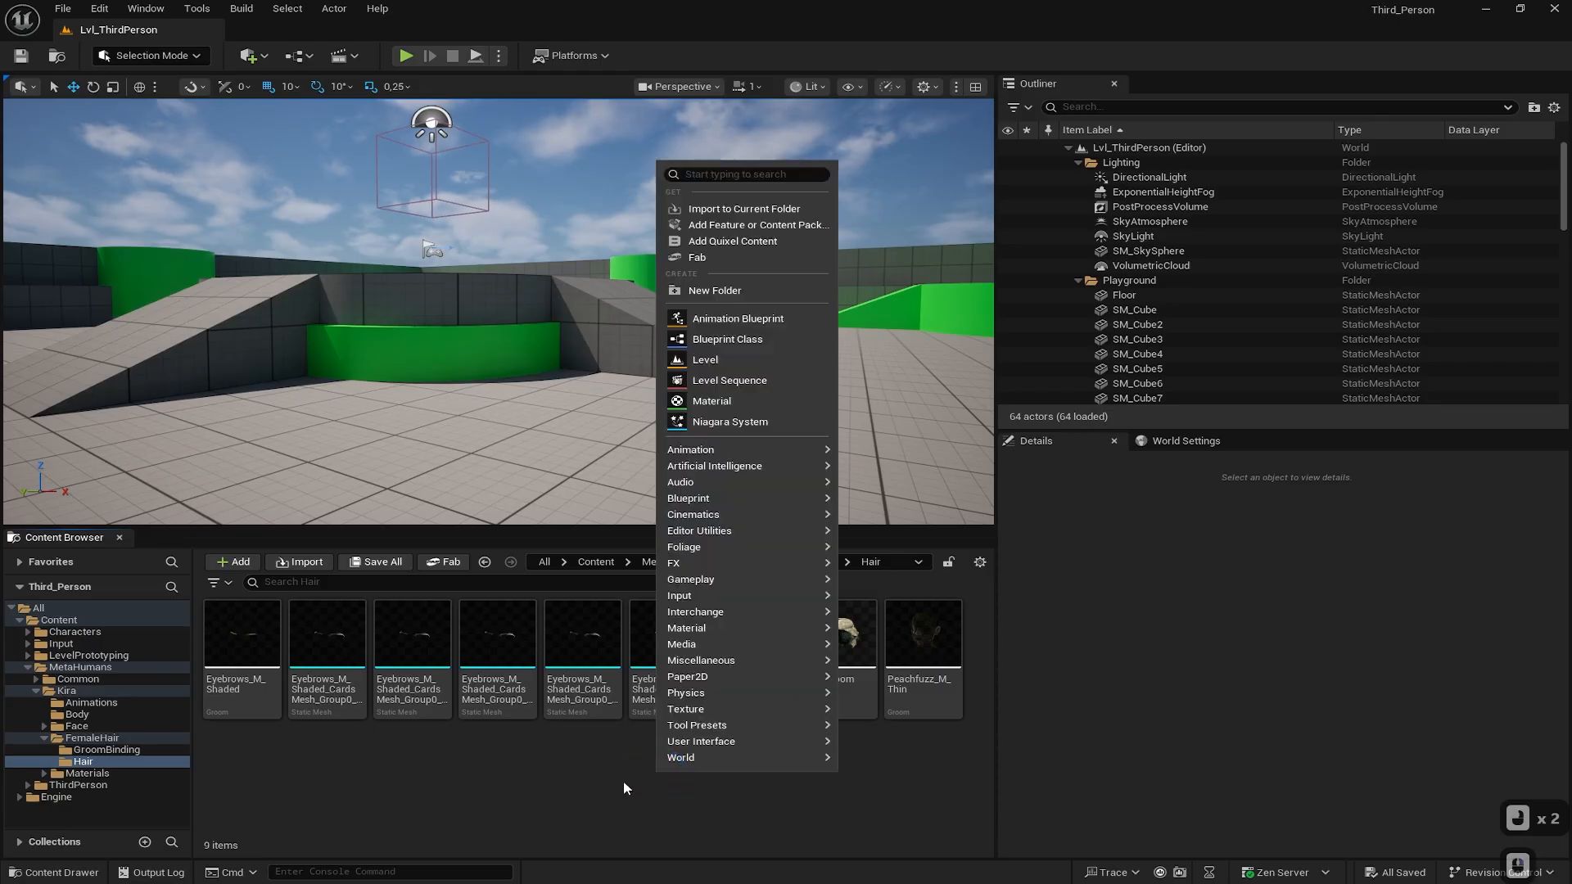
pyautogui.click(509, 797)
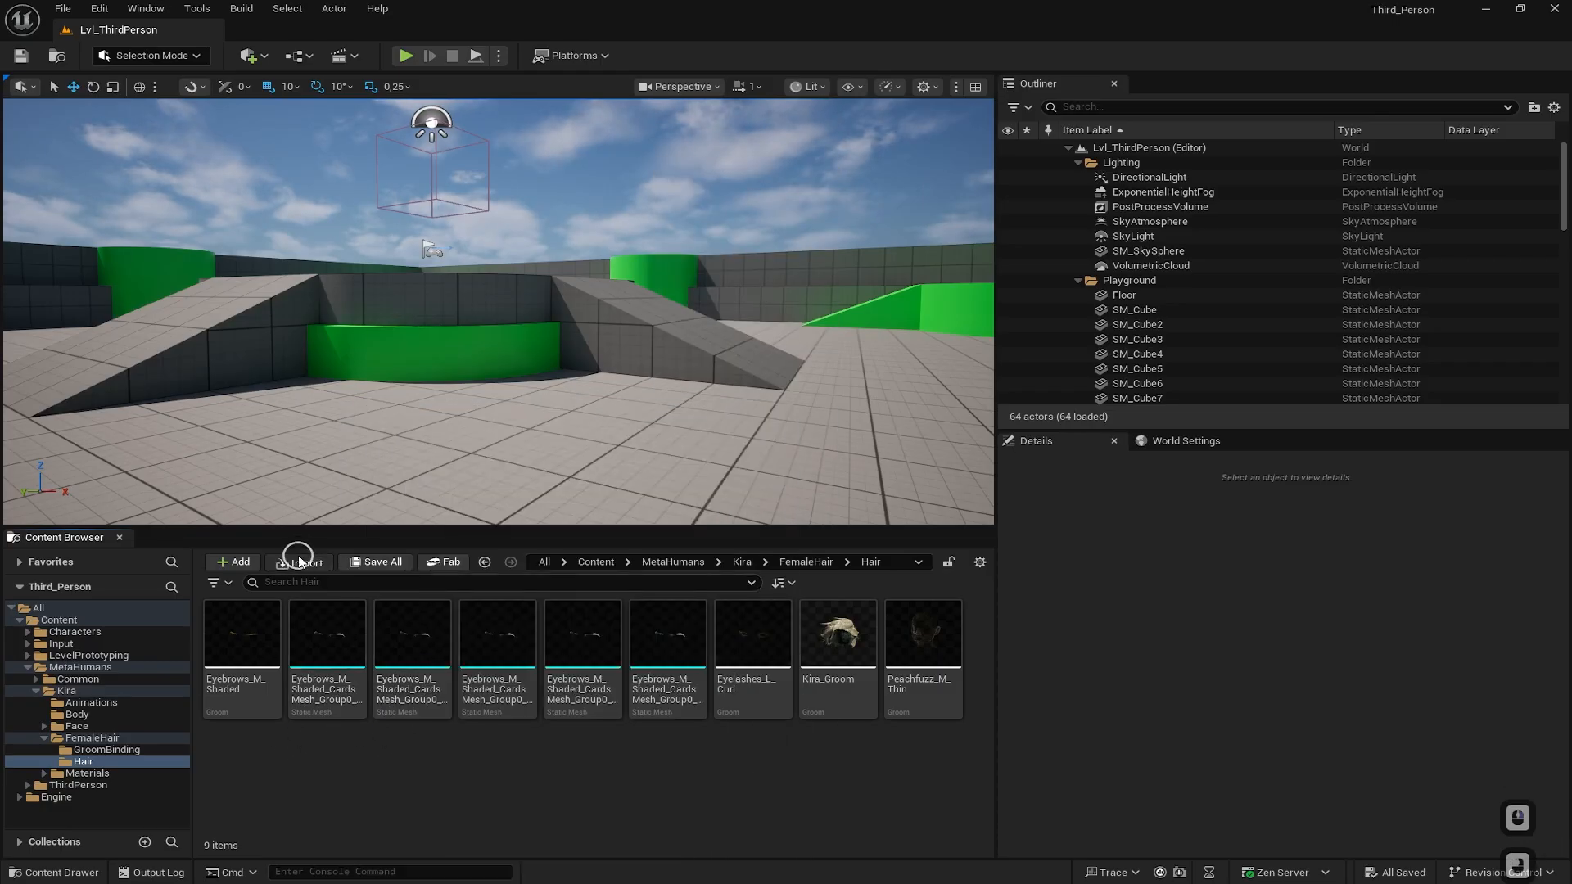
# Import Kira_groom_01.abc from the D:\Temp folder into the Hair folder
pyautogui.click(299, 562)
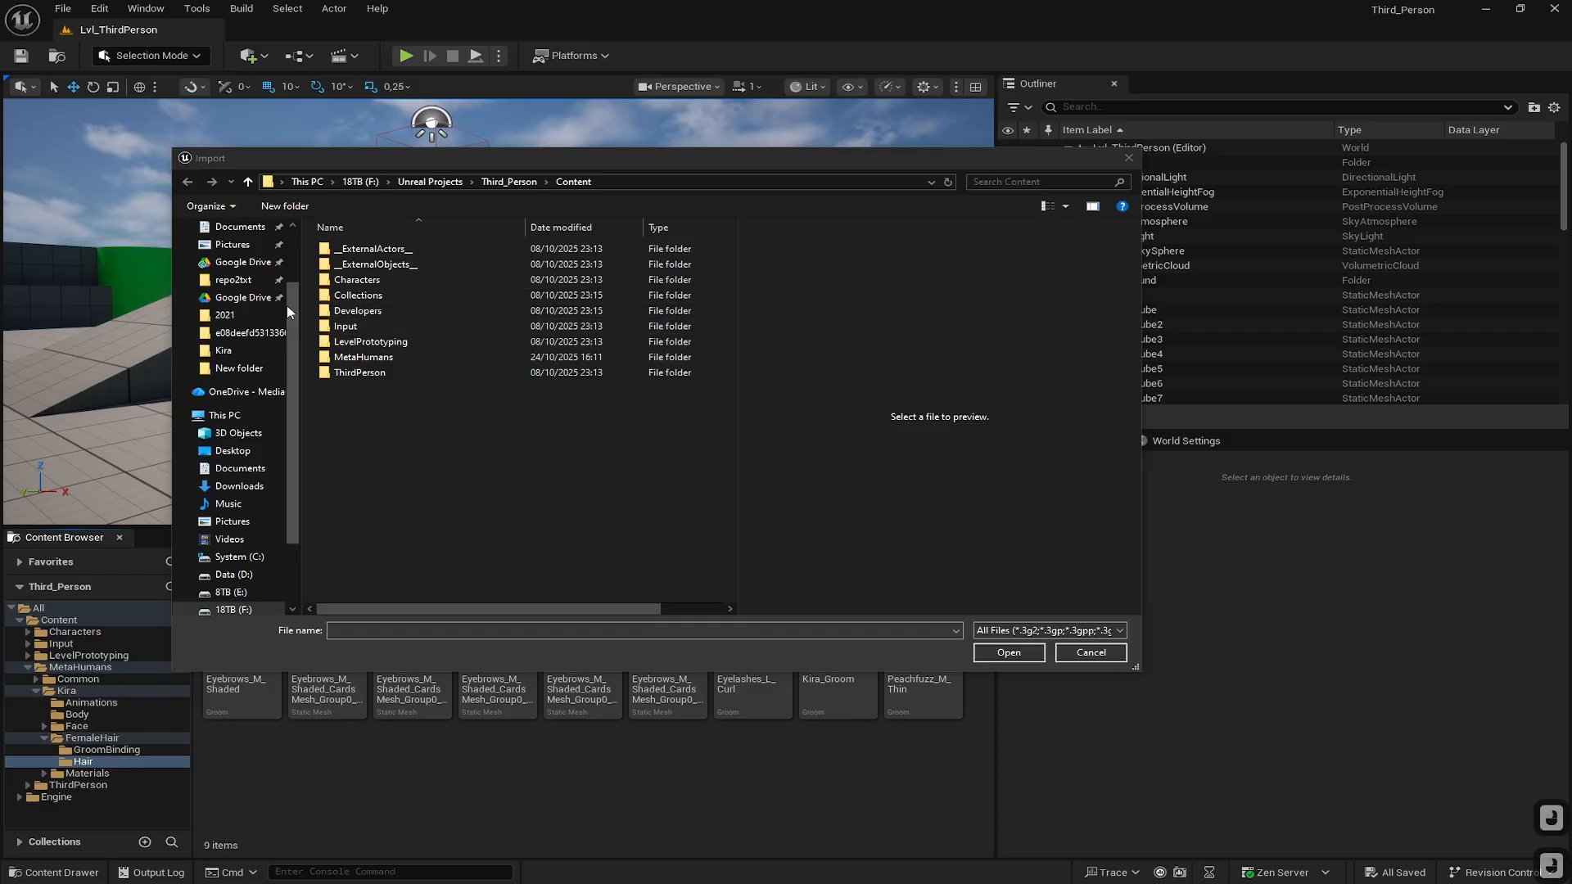
pyautogui.click(233, 575)
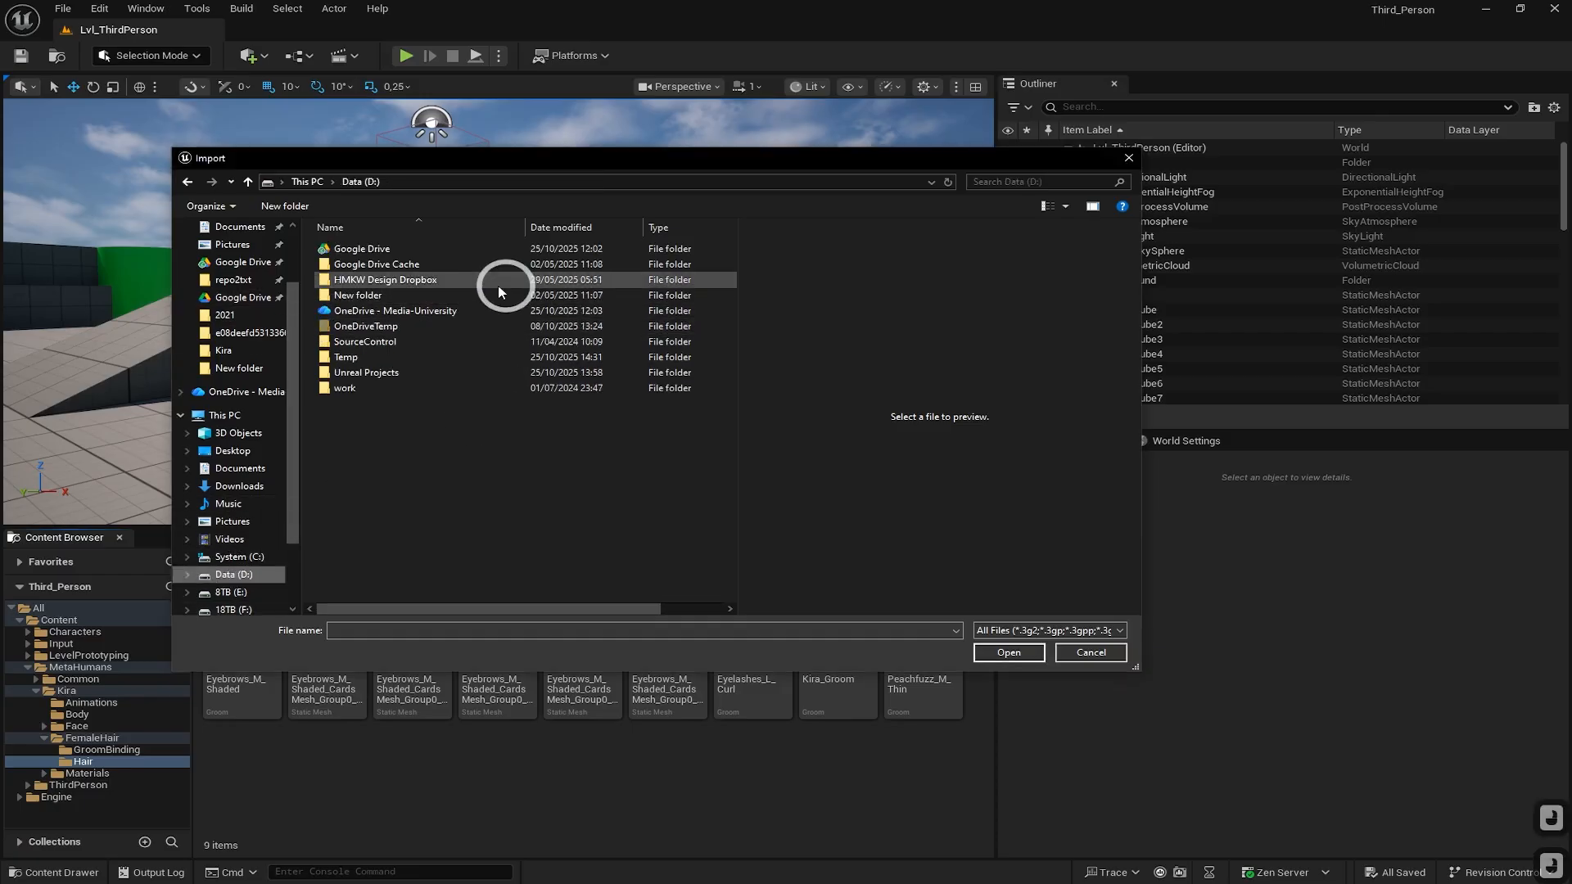
pyautogui.click(345, 361)
pyautogui.doubleClick(345, 360)
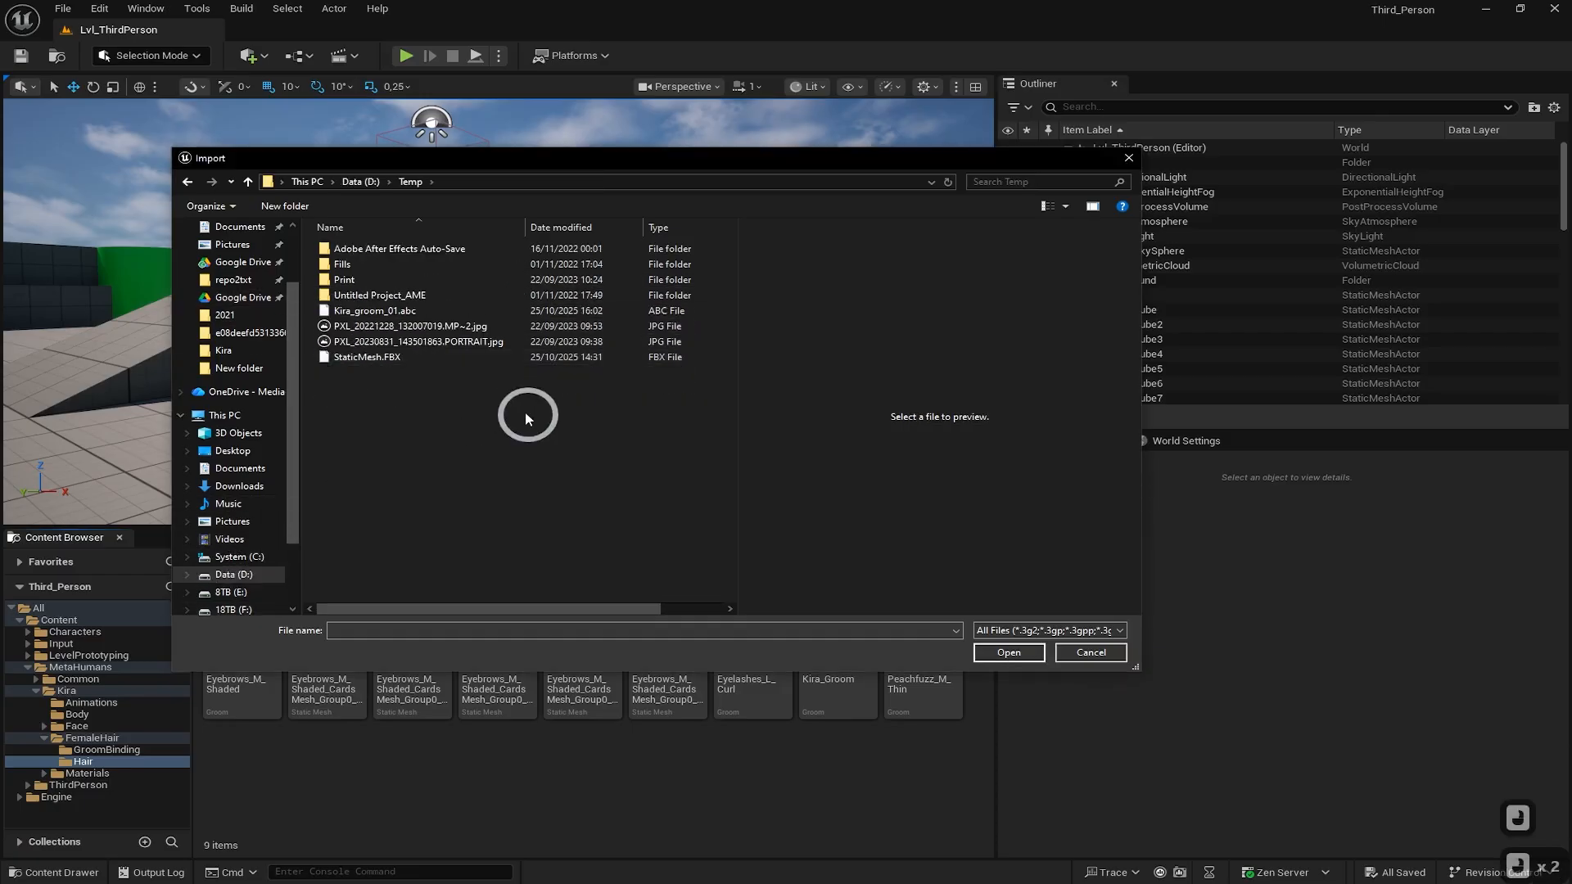
pyautogui.click(368, 311)
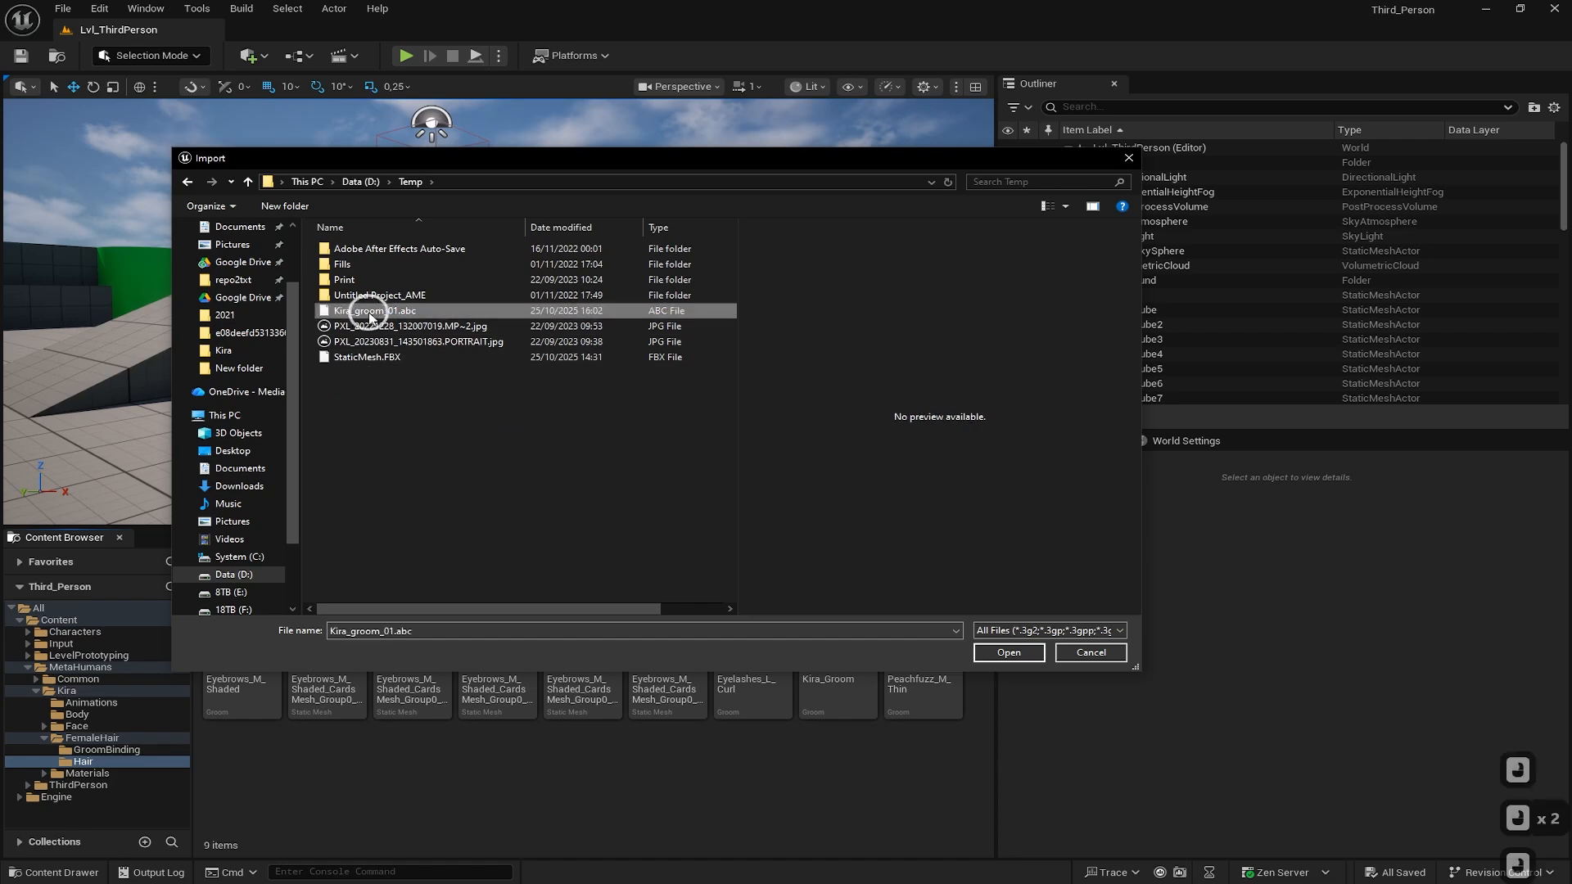
pyautogui.click(1010, 652)
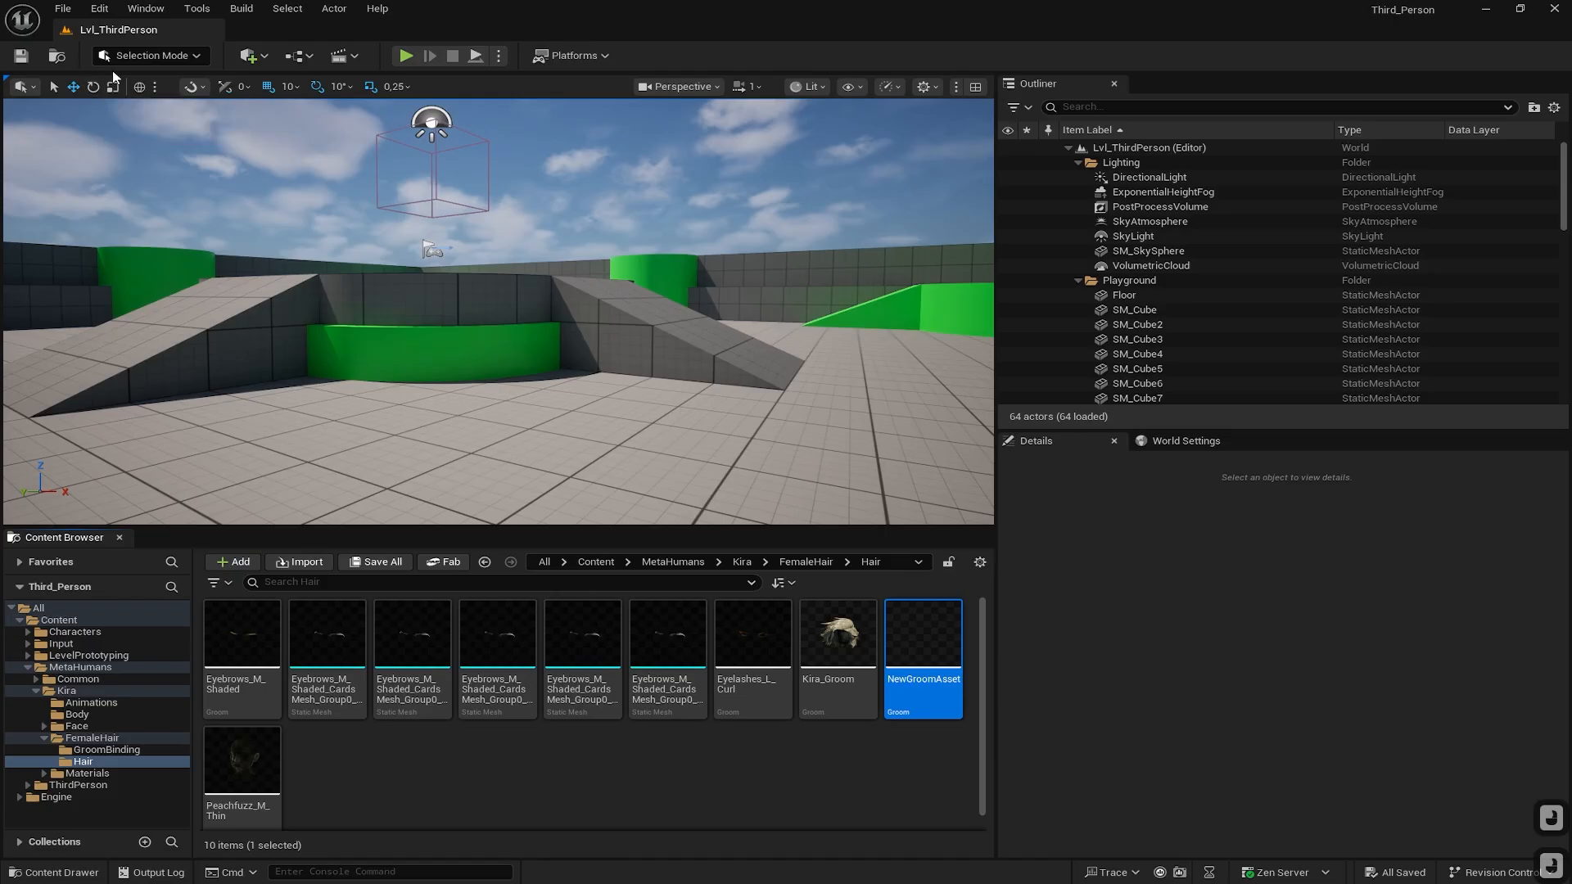
# Find the Alembic Groom Importer plugin by searching for "alembi", enable it and restart the editor
pyautogui.click(102, 9)
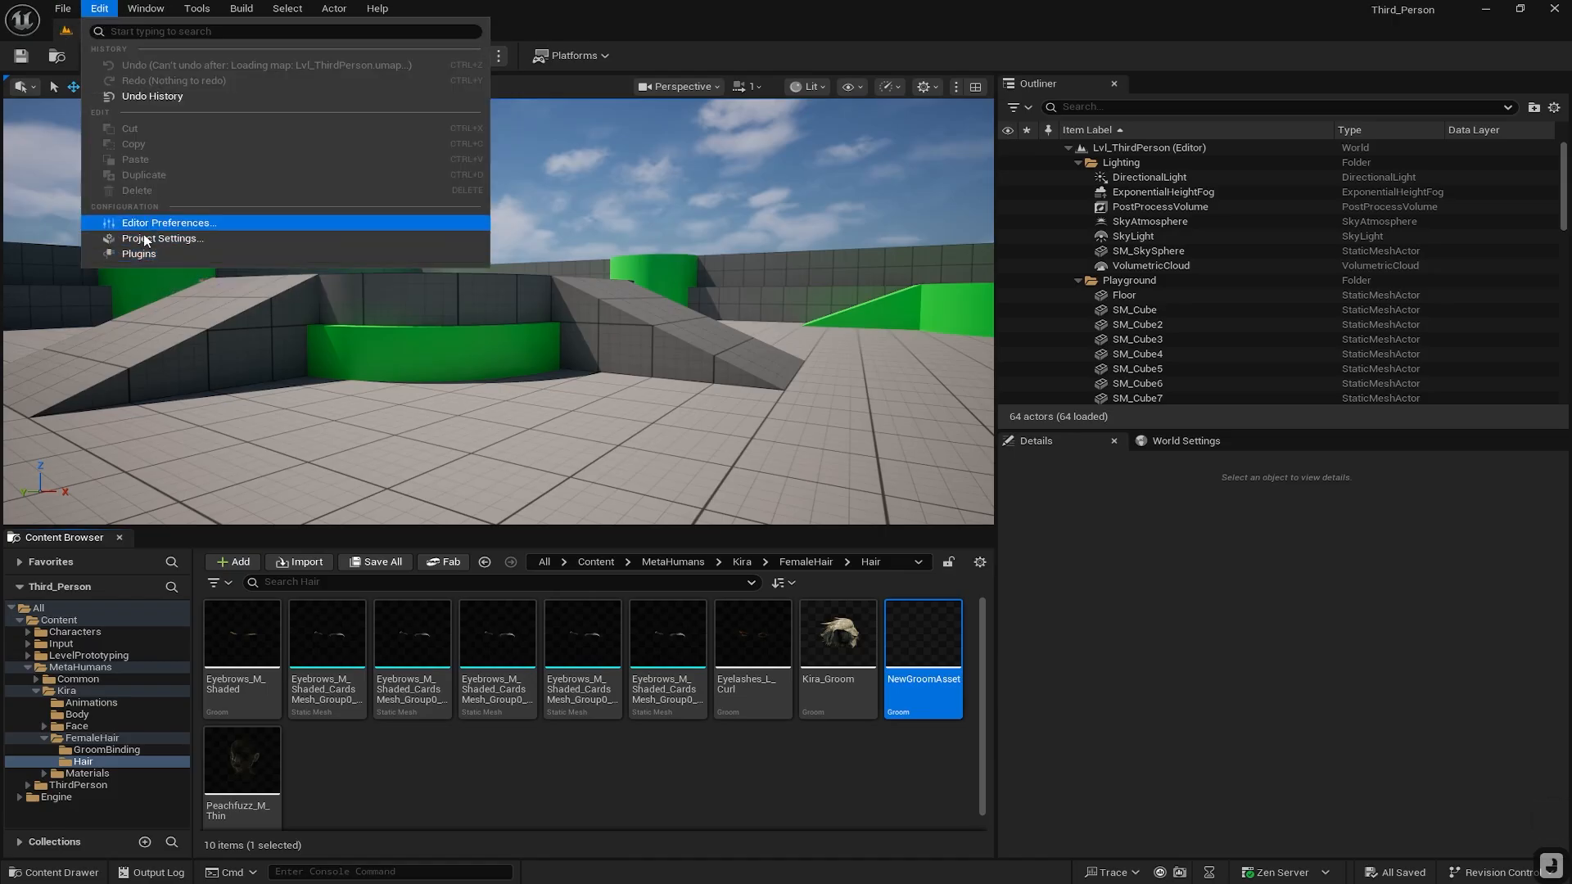
pyautogui.click(144, 255)
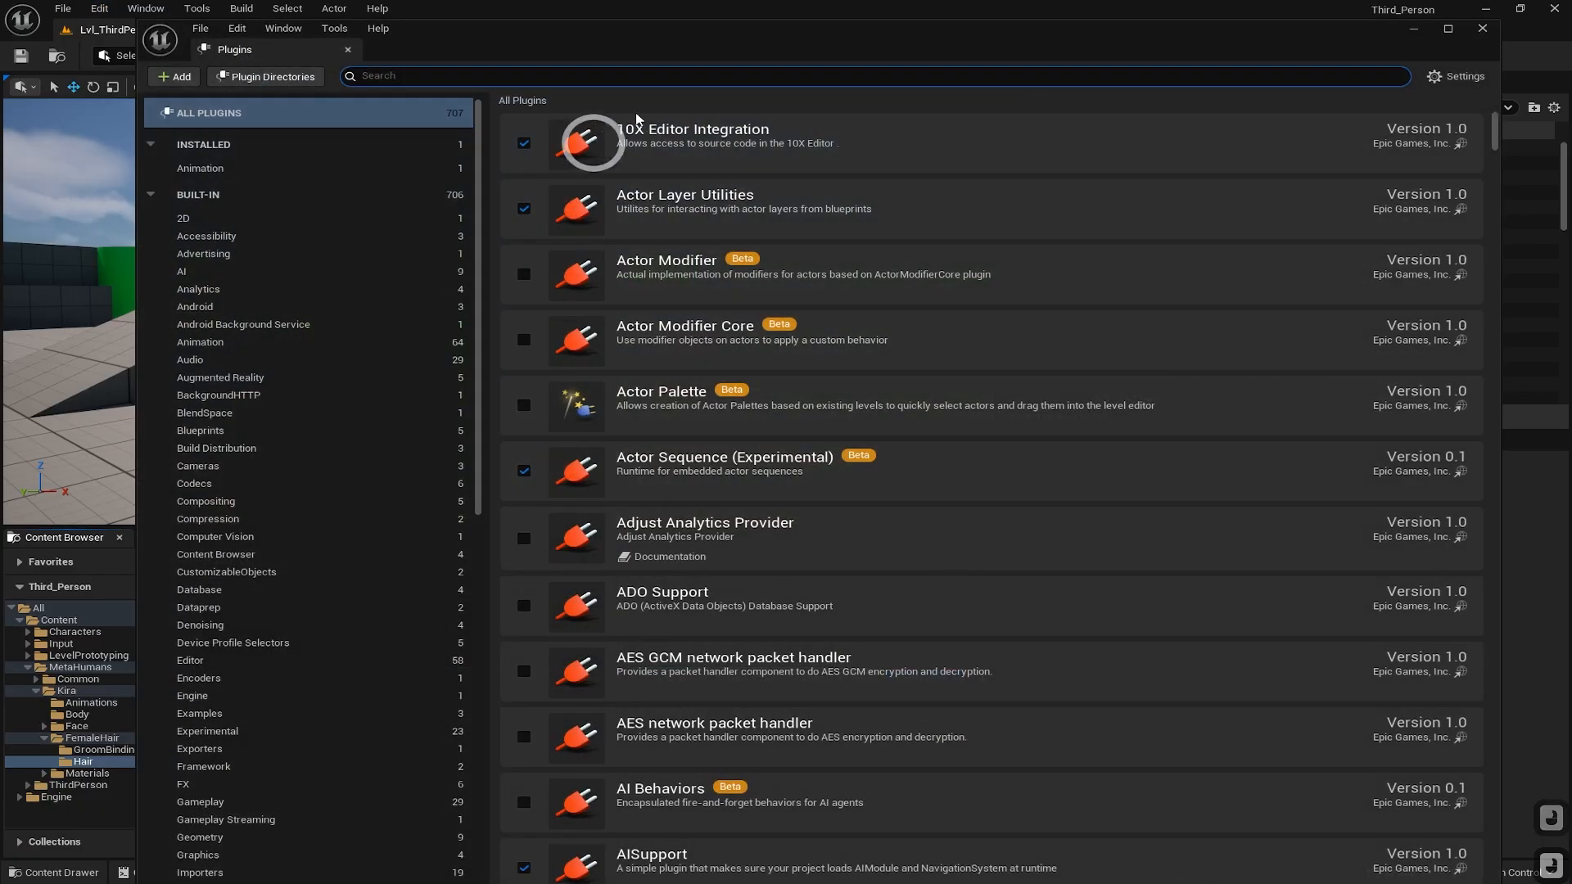
pyautogui.click(669, 71)
pyautogui.write('al')
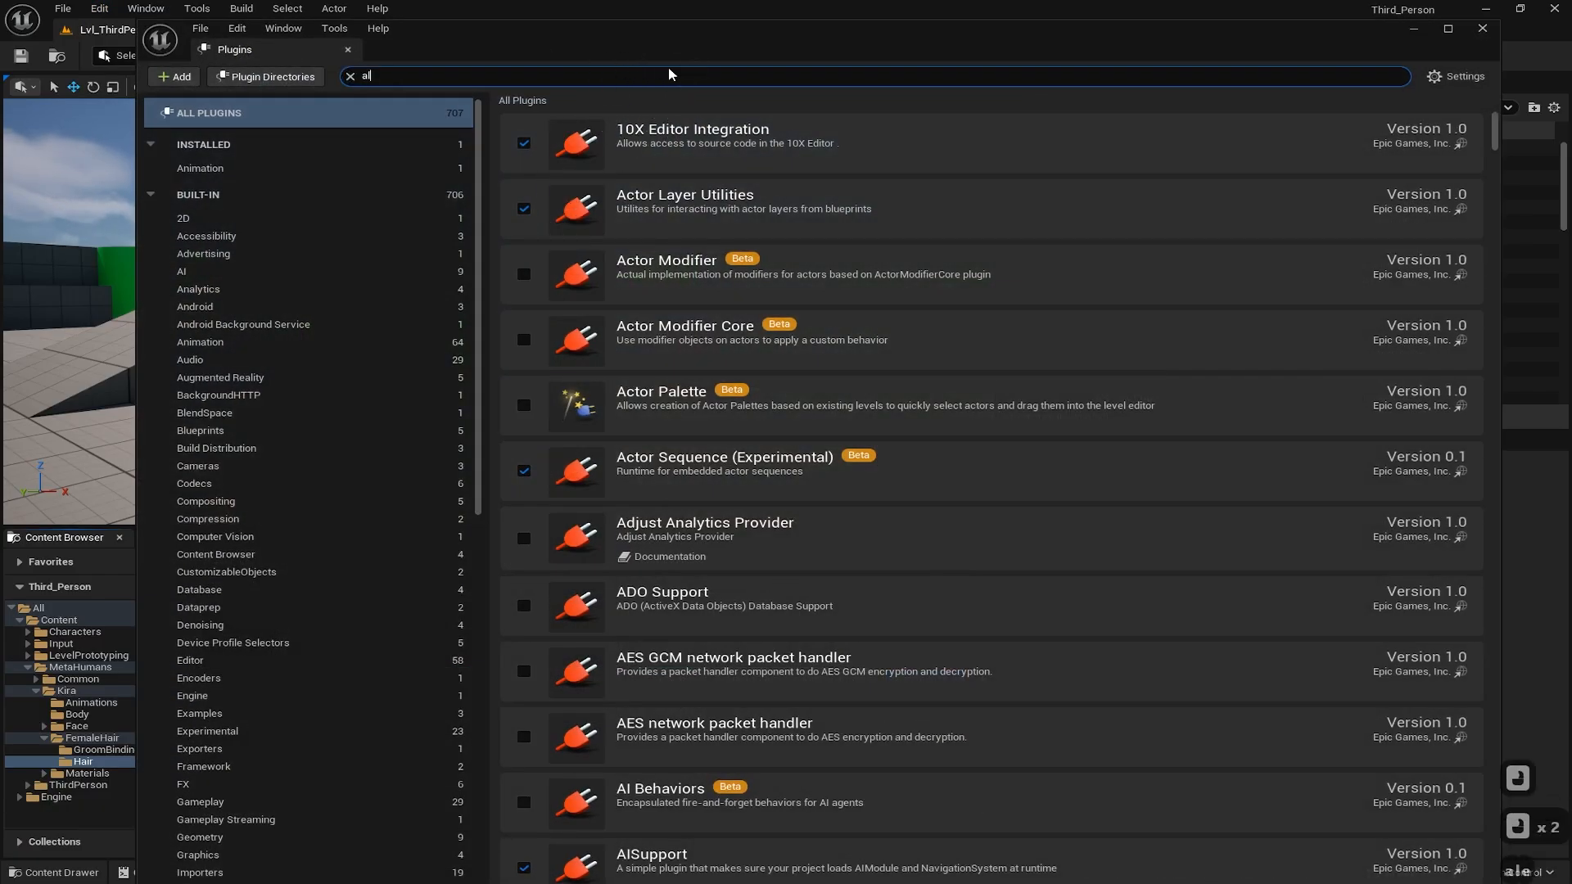
pyautogui.write('embi')
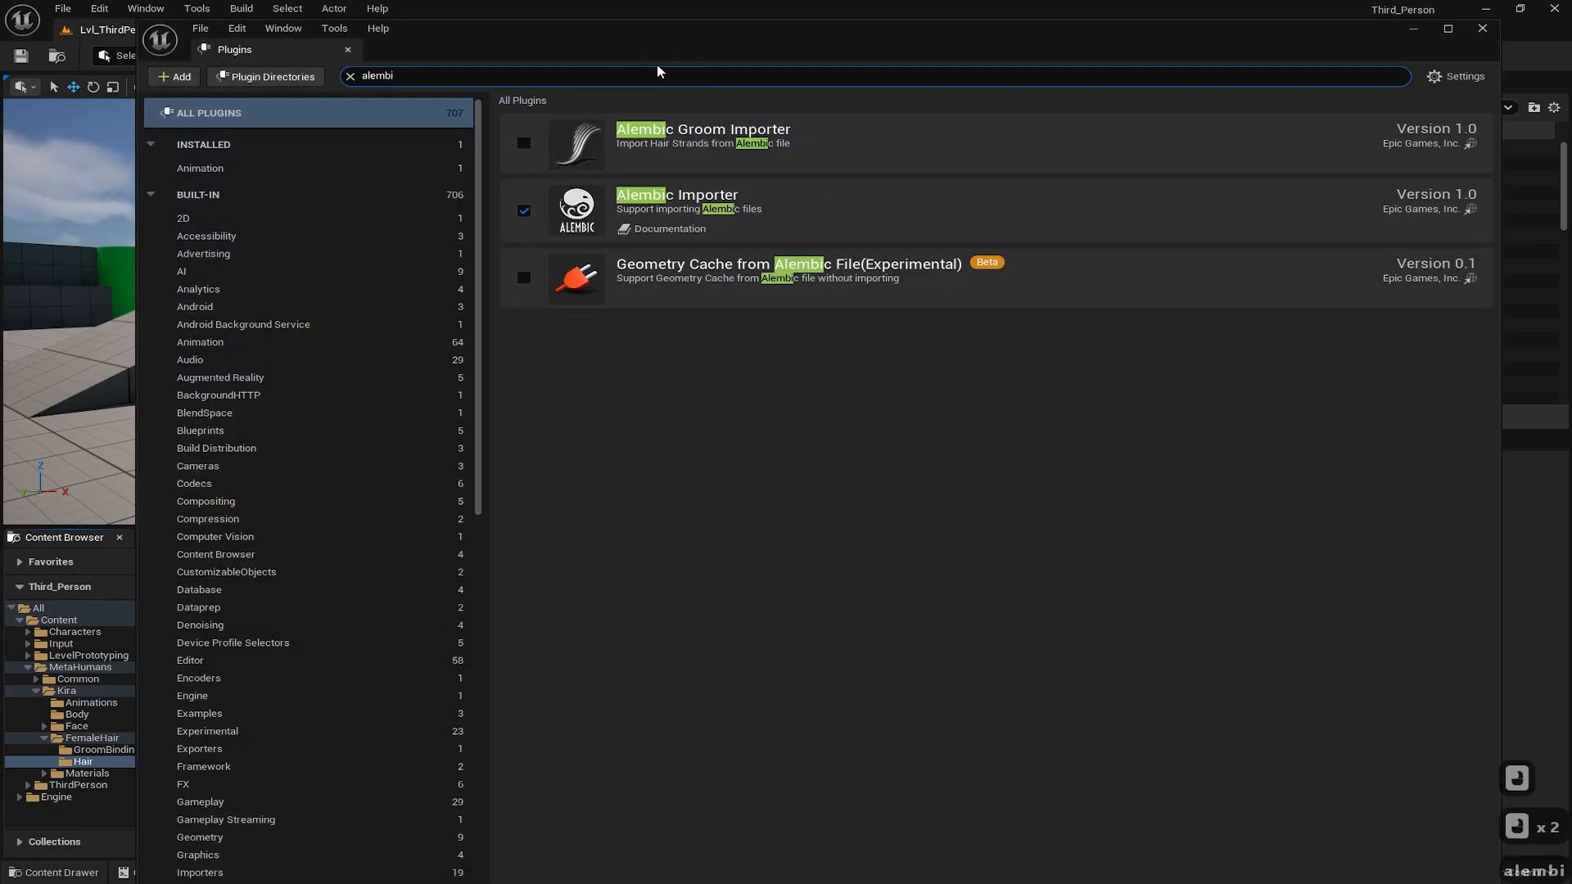
pyautogui.click(523, 143)
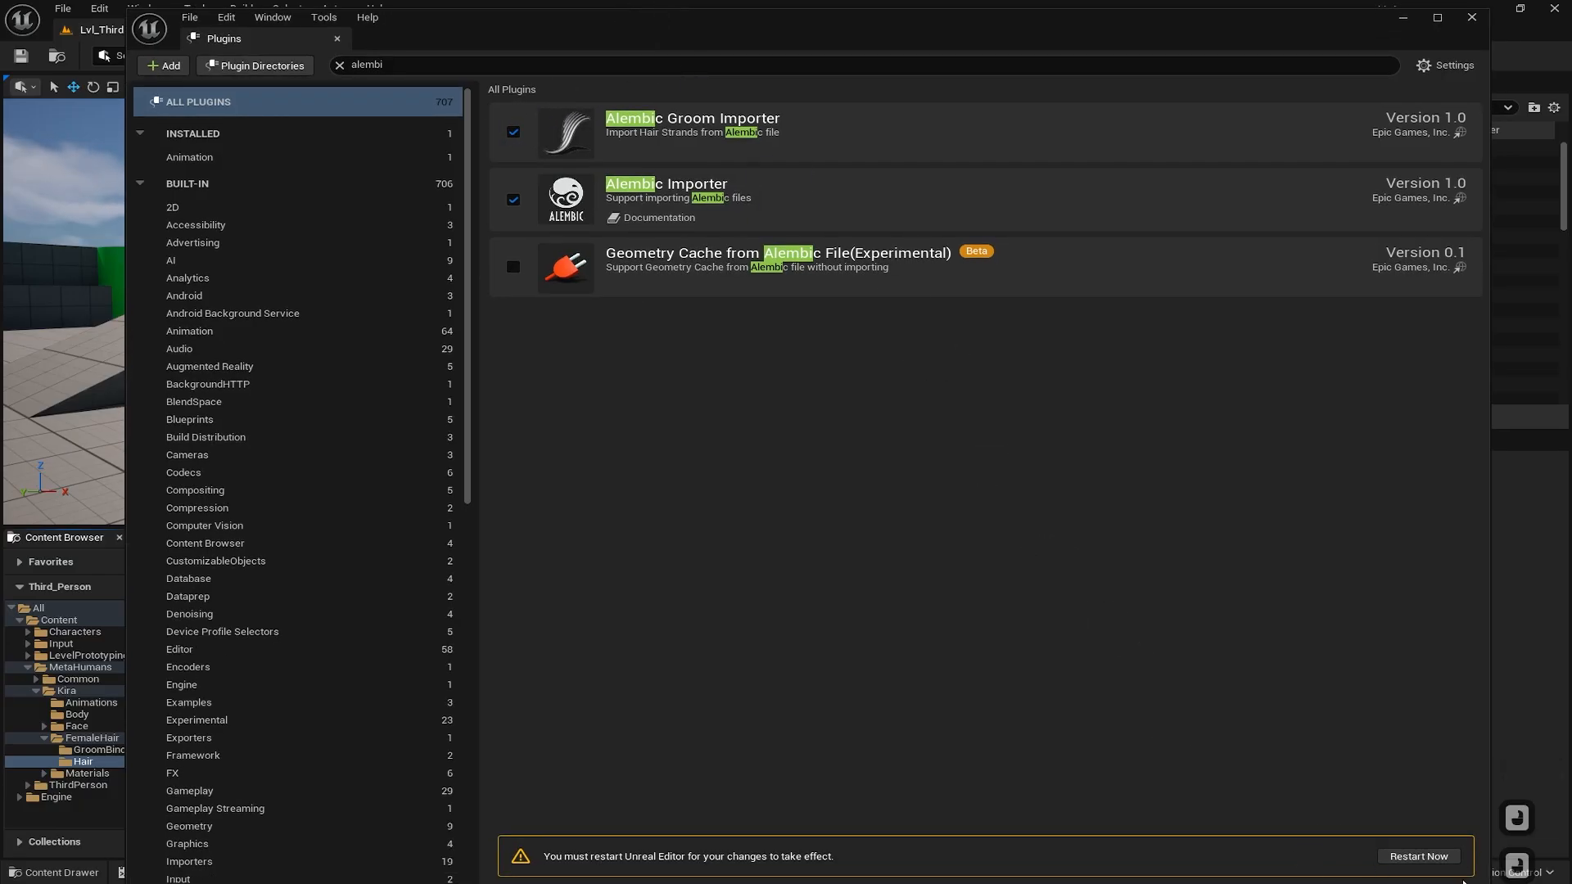
pyautogui.click(1432, 867)
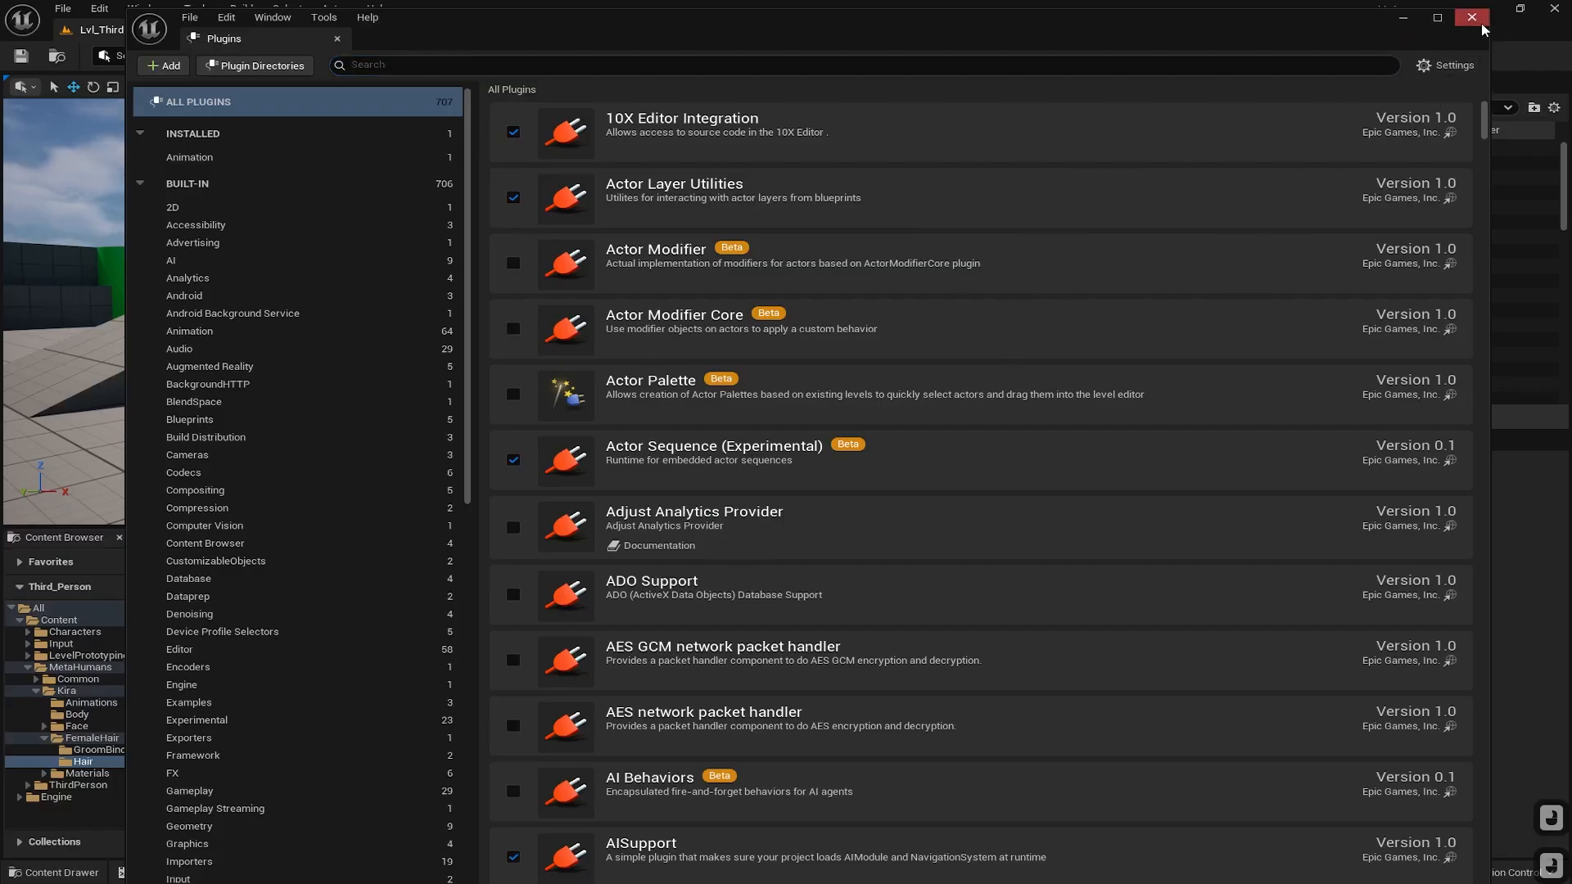
# Close the plugin manager and choose Kira_groom_01.abc from the D:\Temp folder for import into the Hair folder
pyautogui.click(1474, 18)
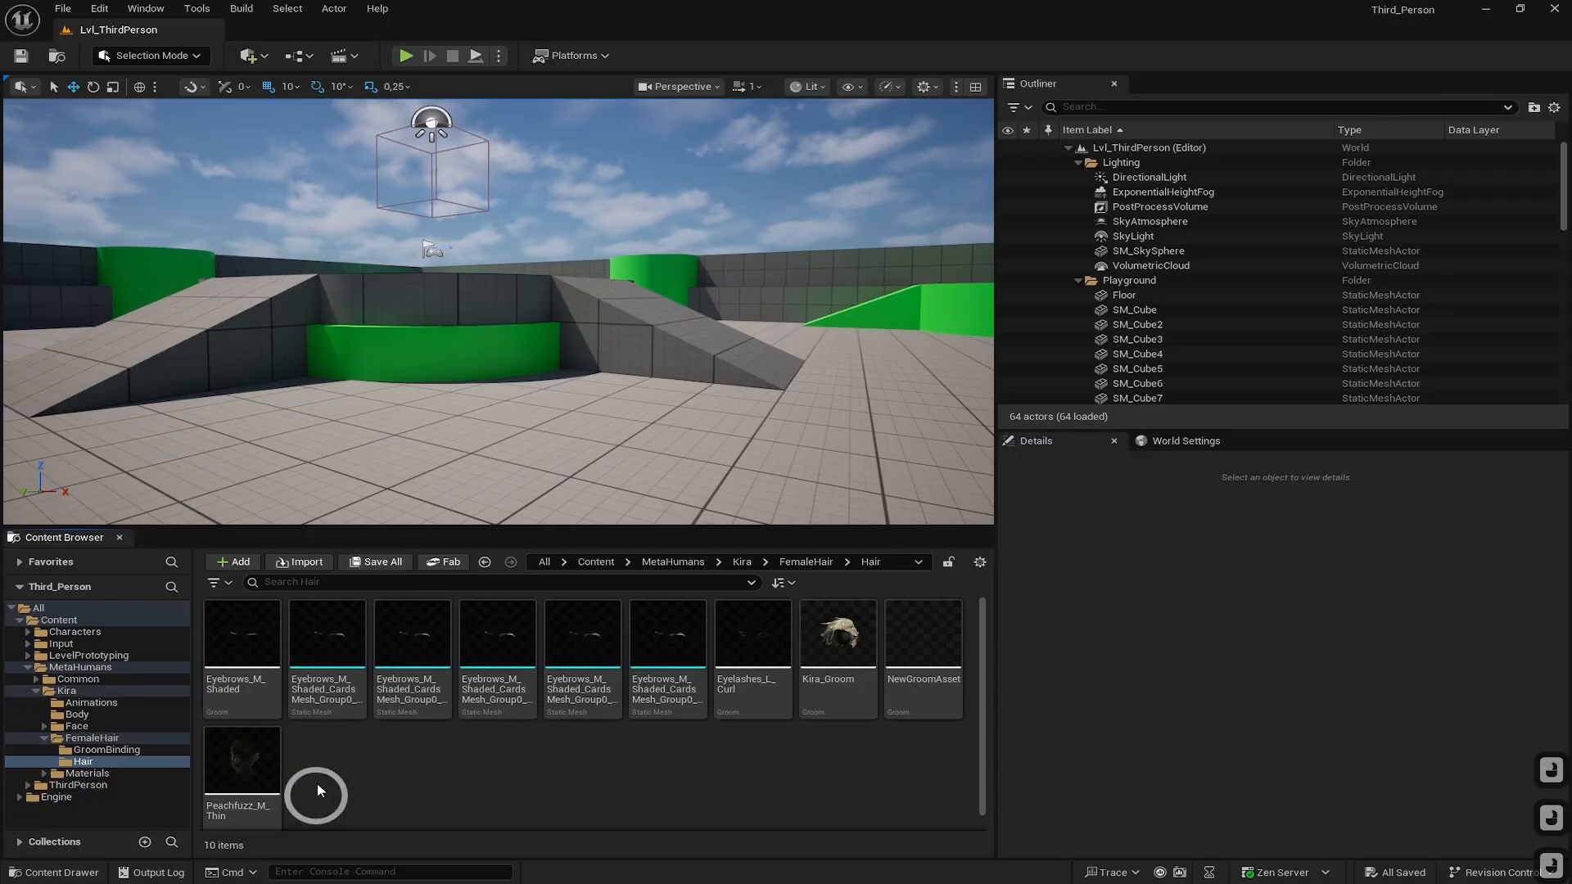
pyautogui.rightClick(617, 789)
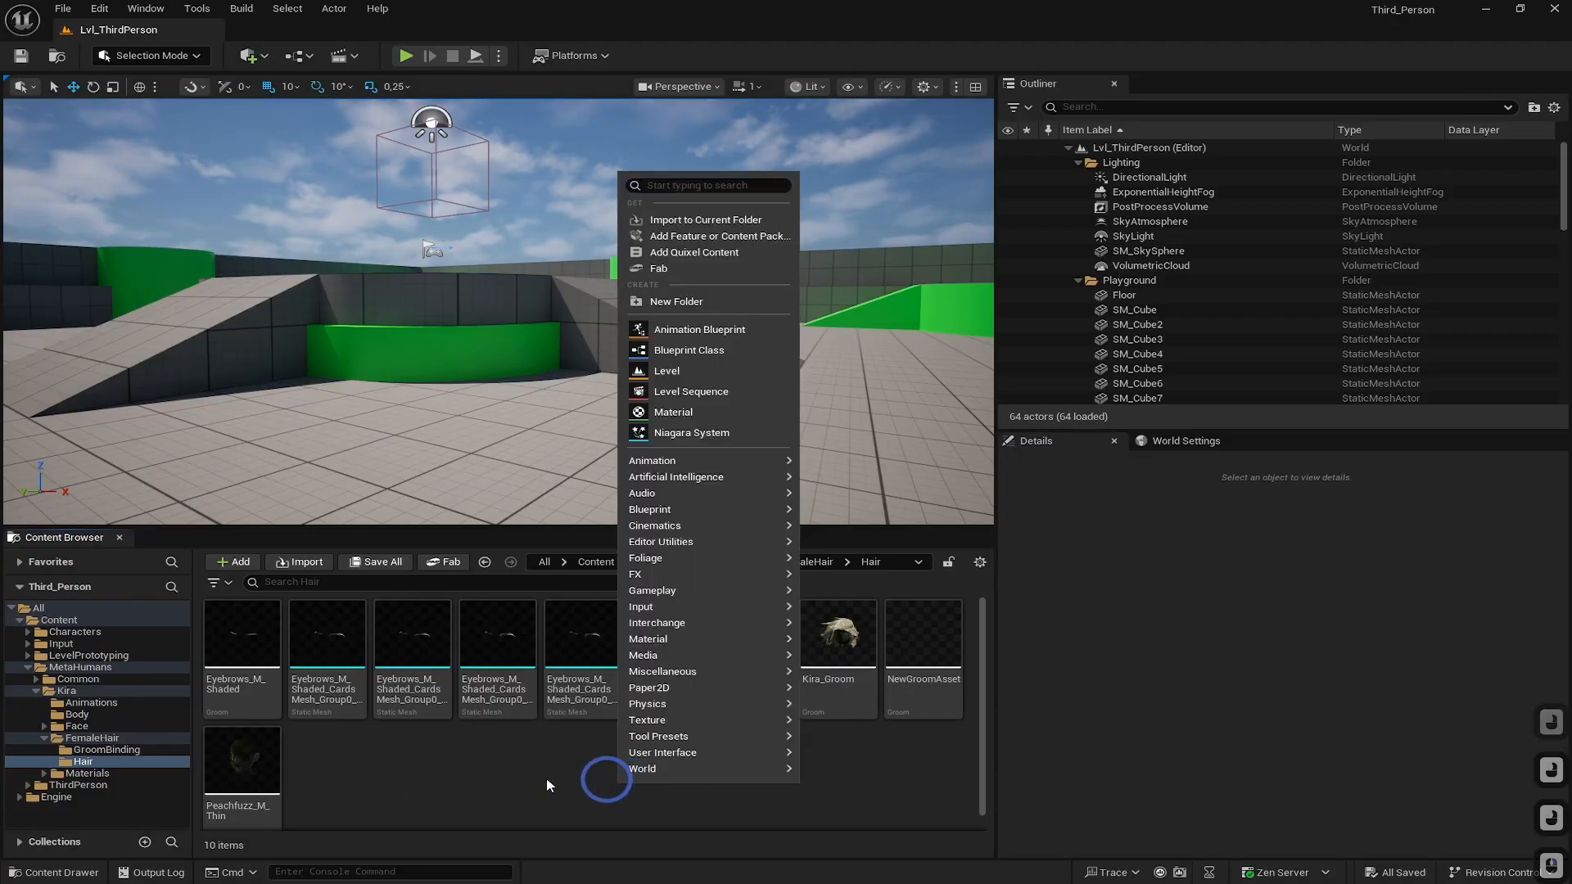
pyautogui.click(305, 569)
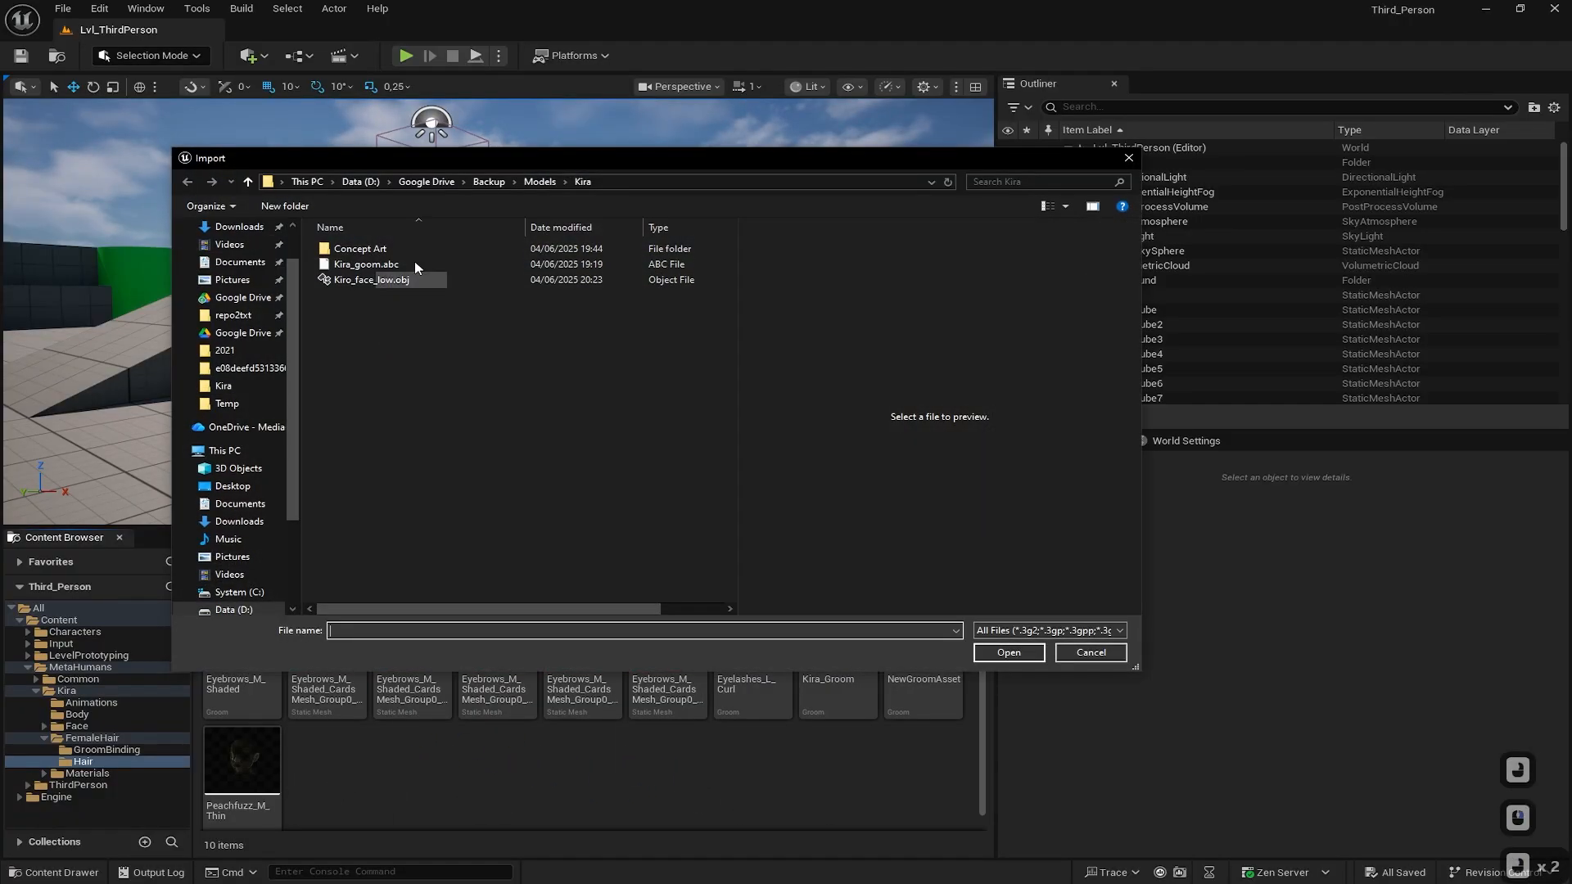
pyautogui.doubleClick(383, 270)
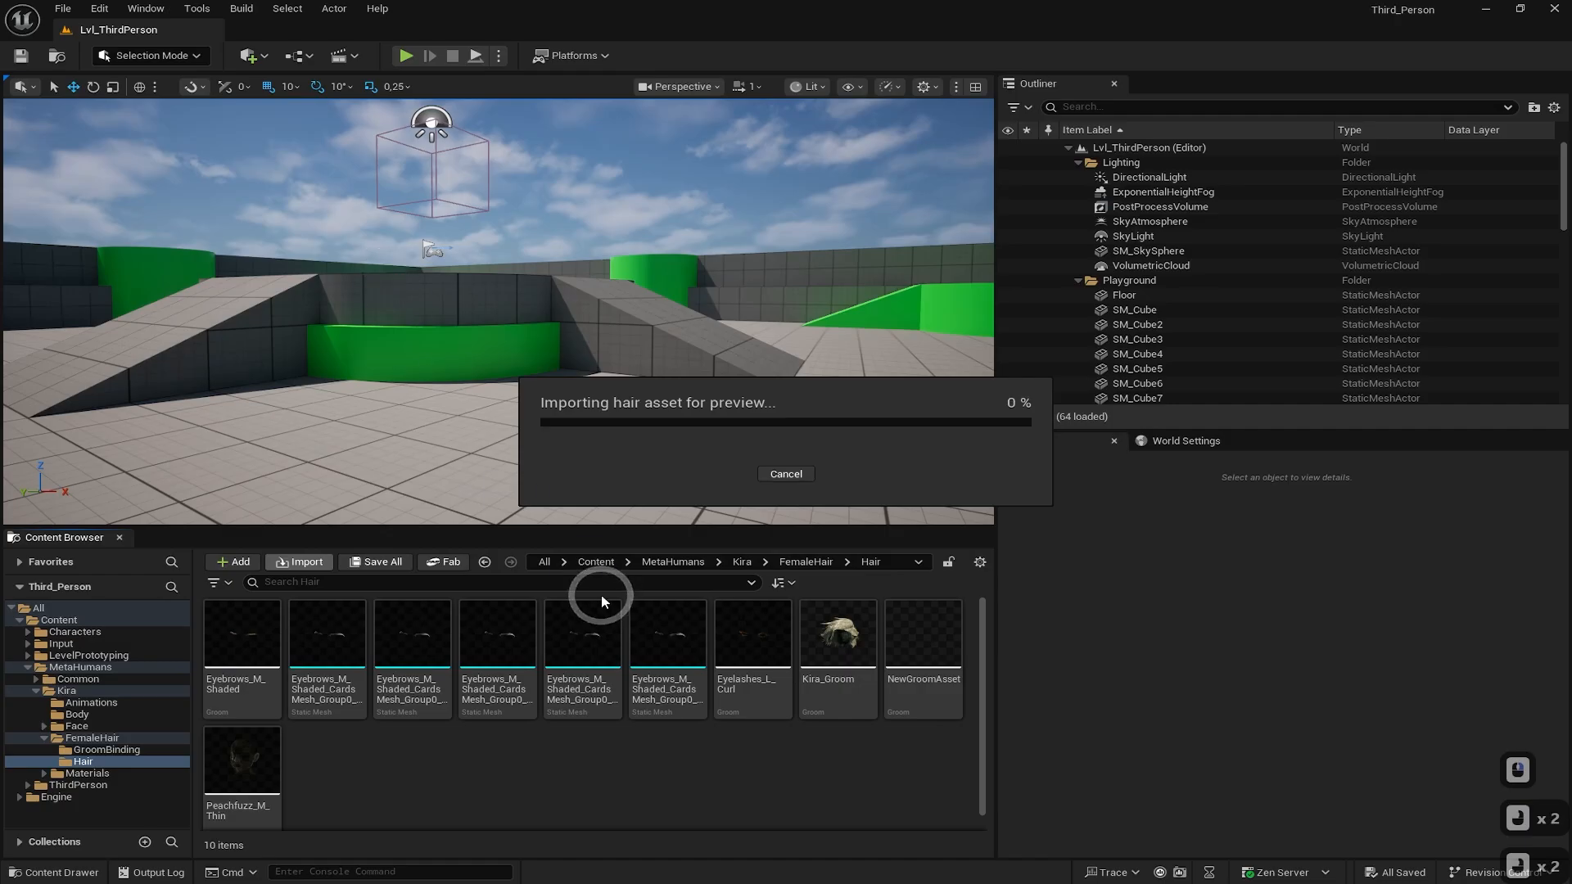
# Import the groom with its conversion rotation set to -90, 0, 180 and its X scale set to -1
pyautogui.click(826, 516)
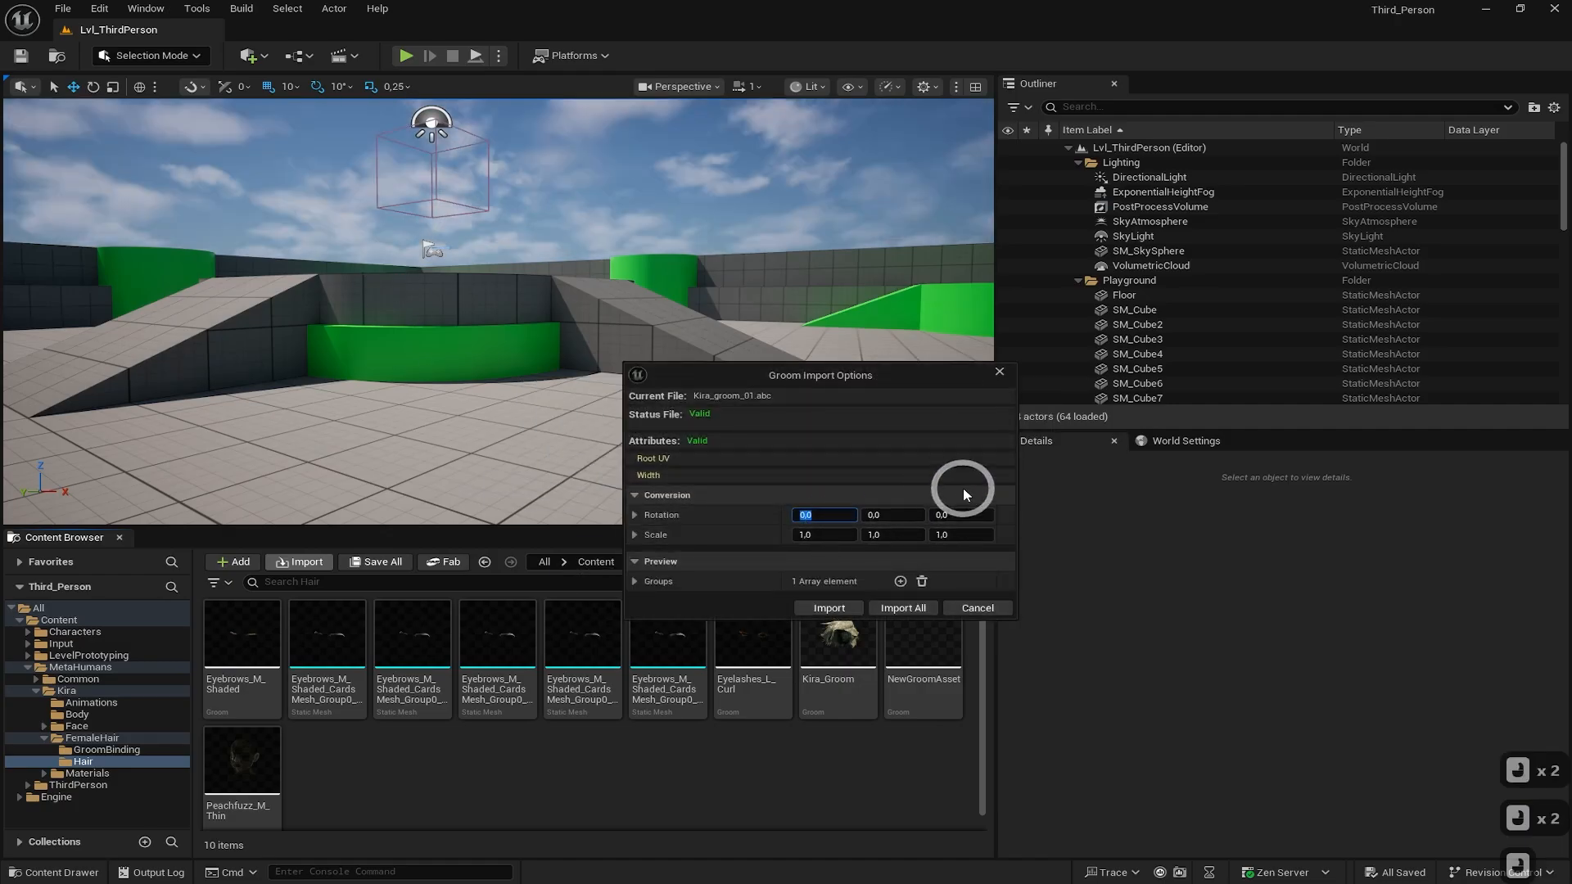
pyautogui.write('-90')
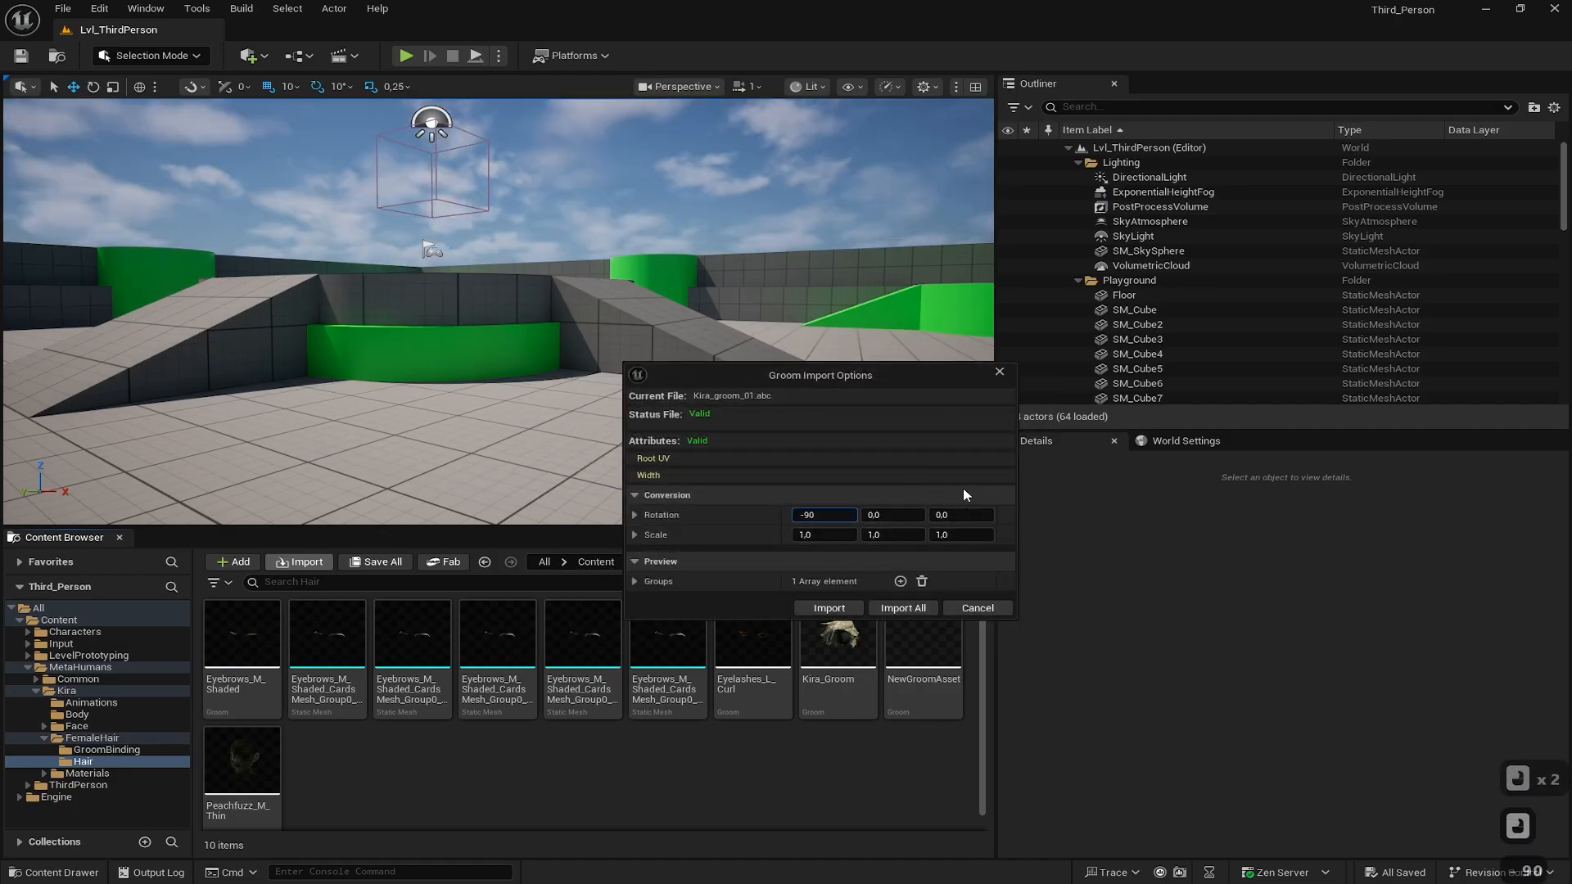
pyautogui.press('Tab')
pyautogui.press('Tab')
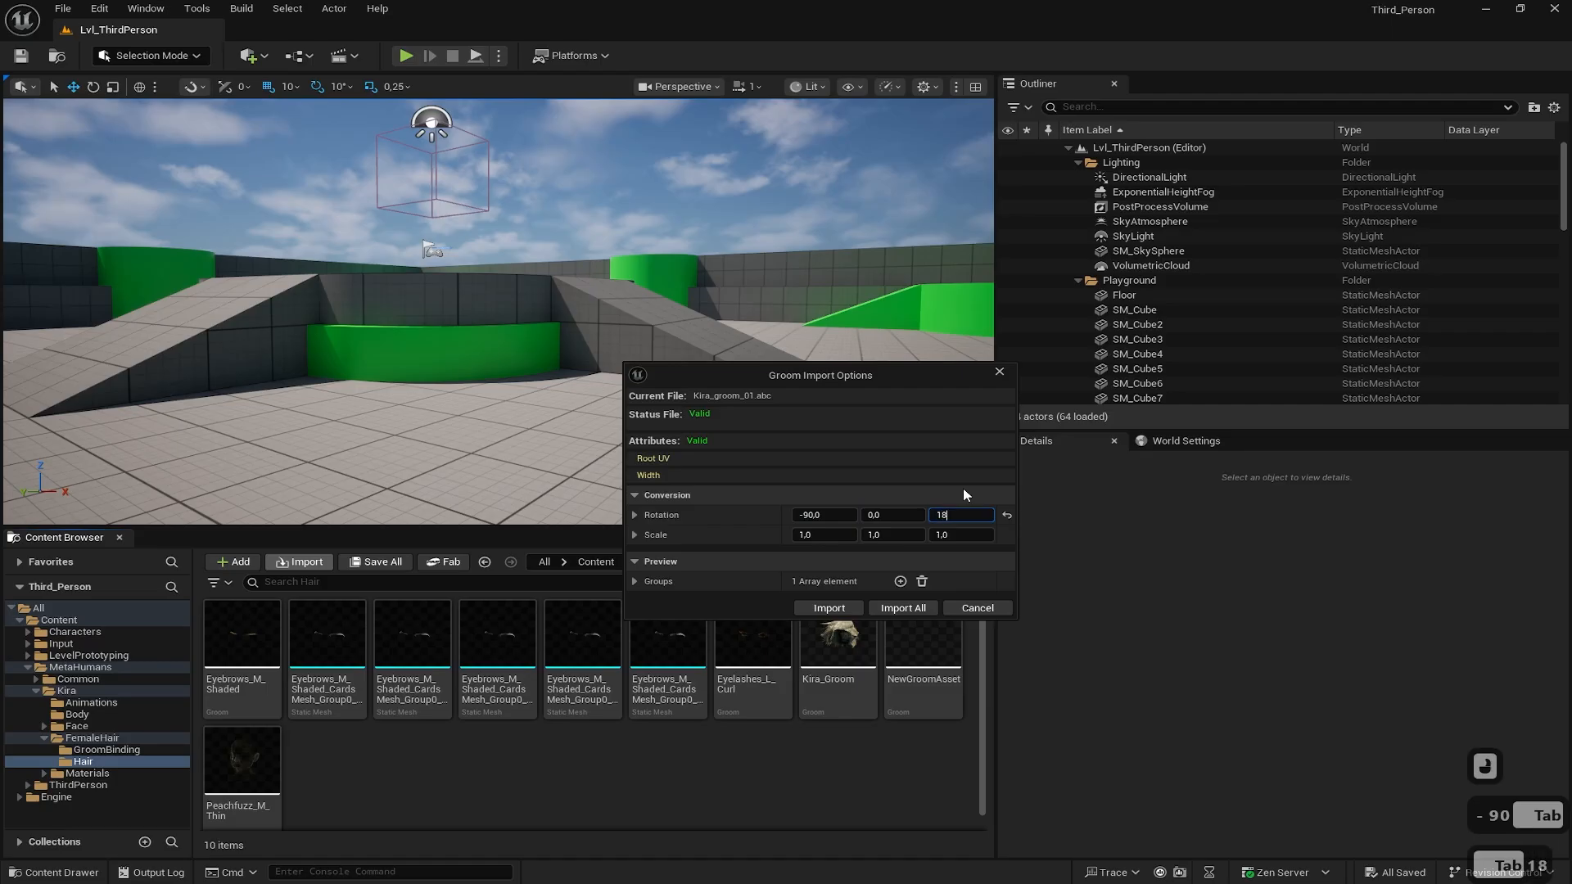
pyautogui.write('180')
pyautogui.press('Tab')
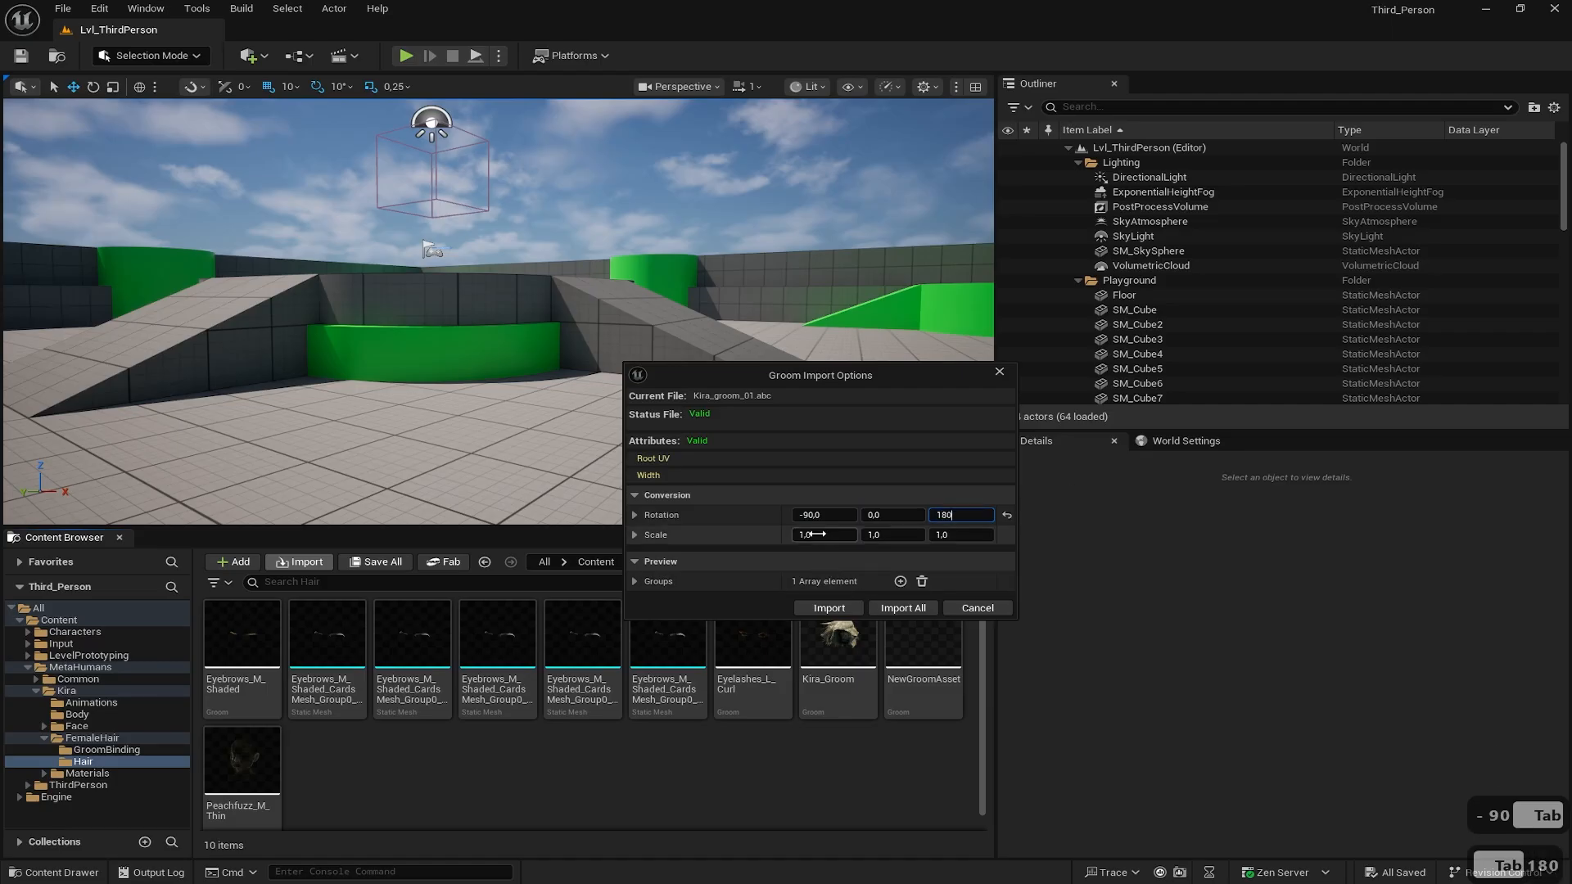
pyautogui.write('-')
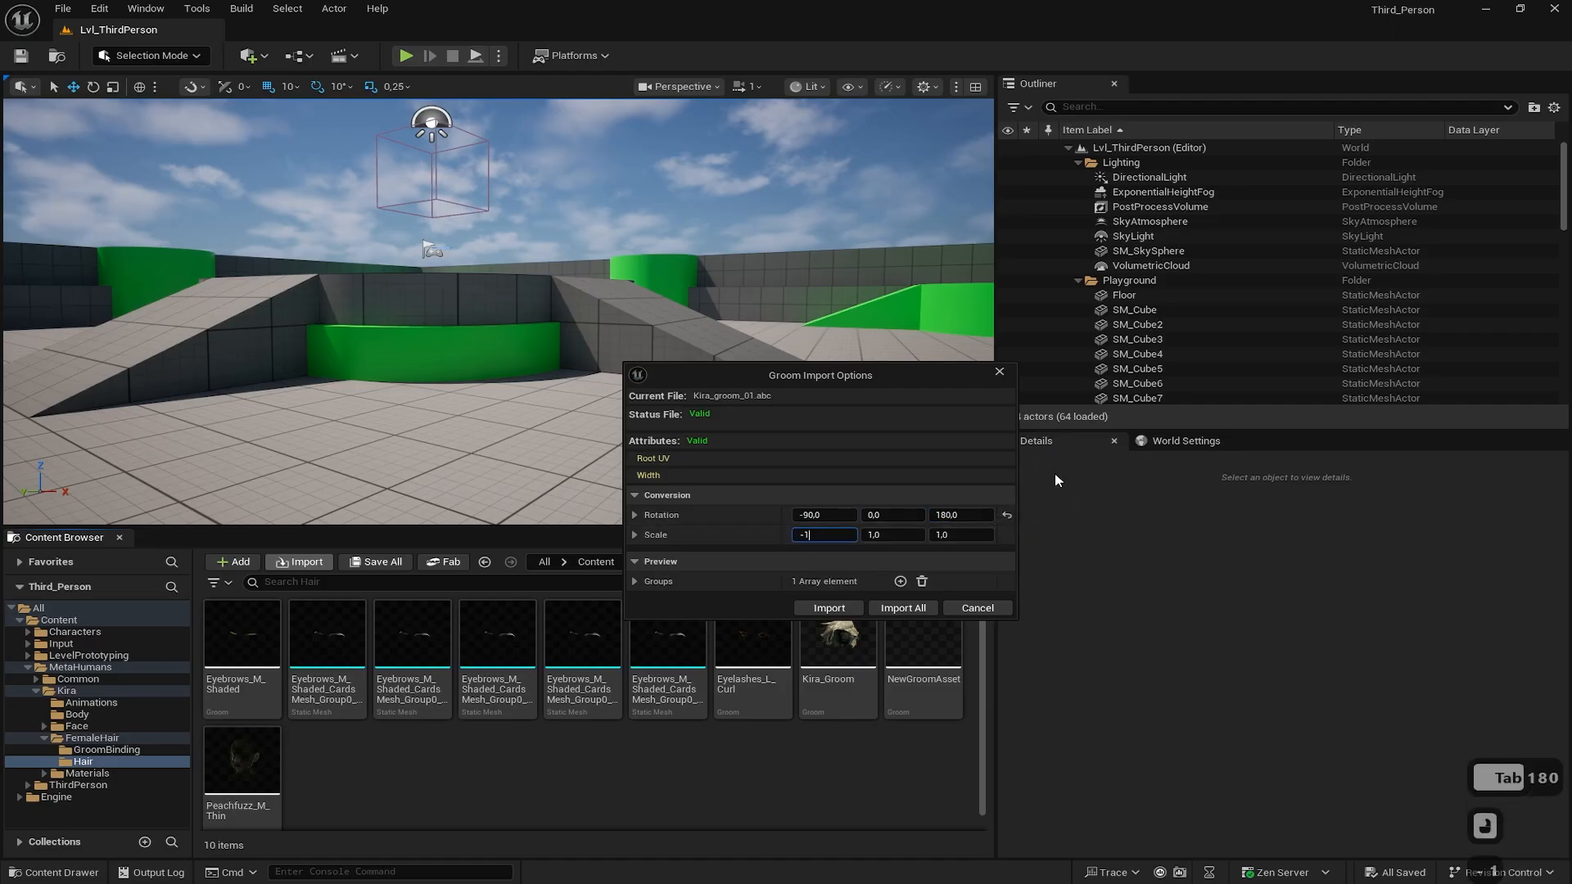
pyautogui.click(848, 612)
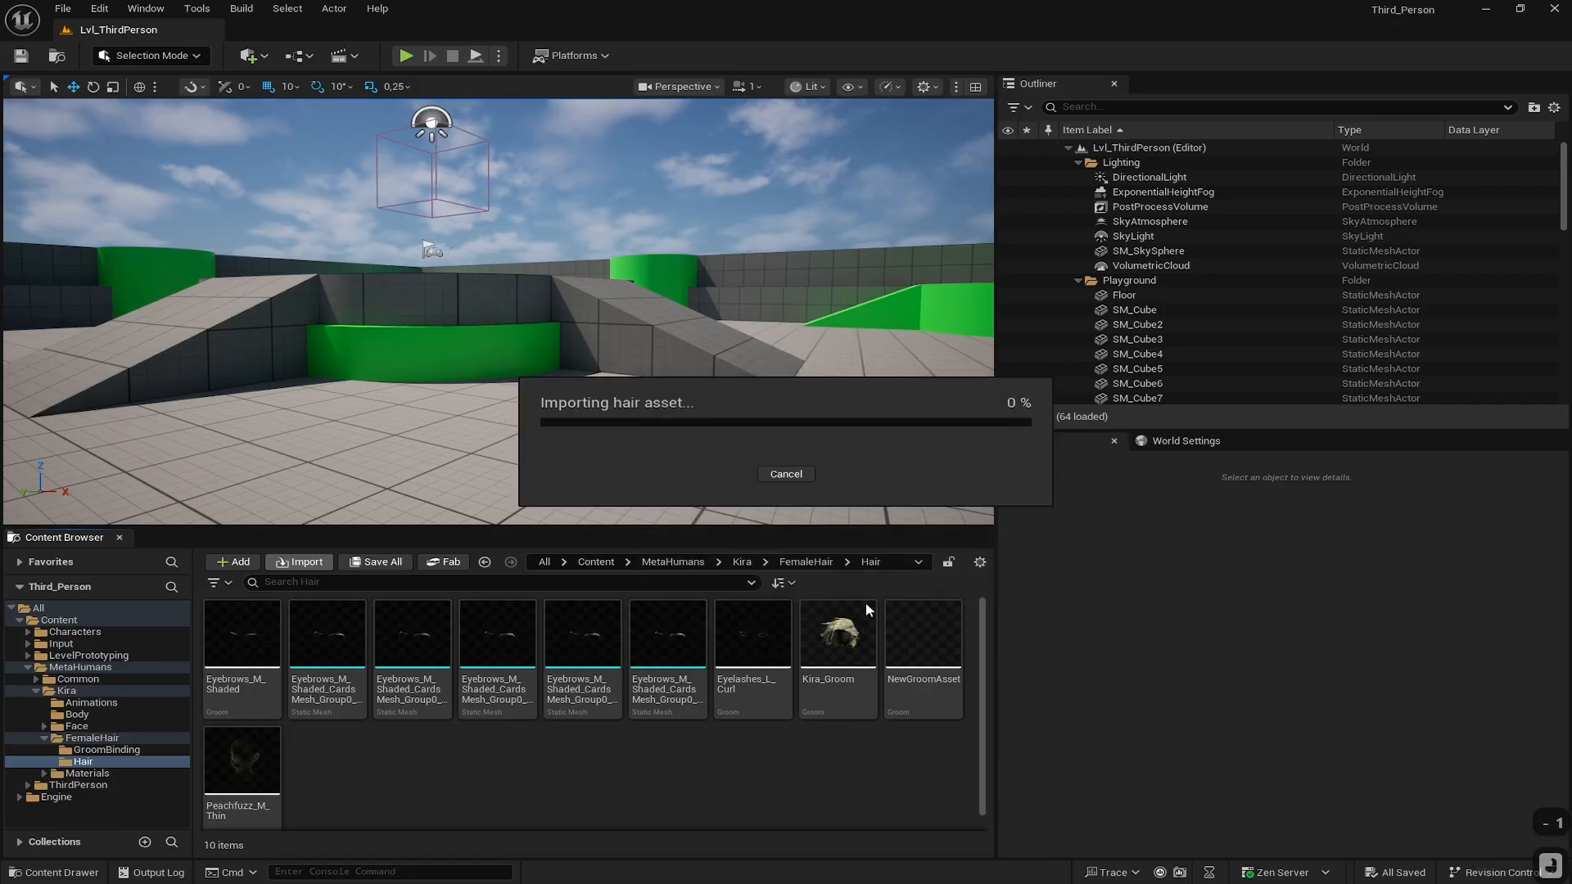
# Open the imported Kira_groom_01 asset, show its interpolation settings and inspect the hair from several sides
pyautogui.click(333, 769)
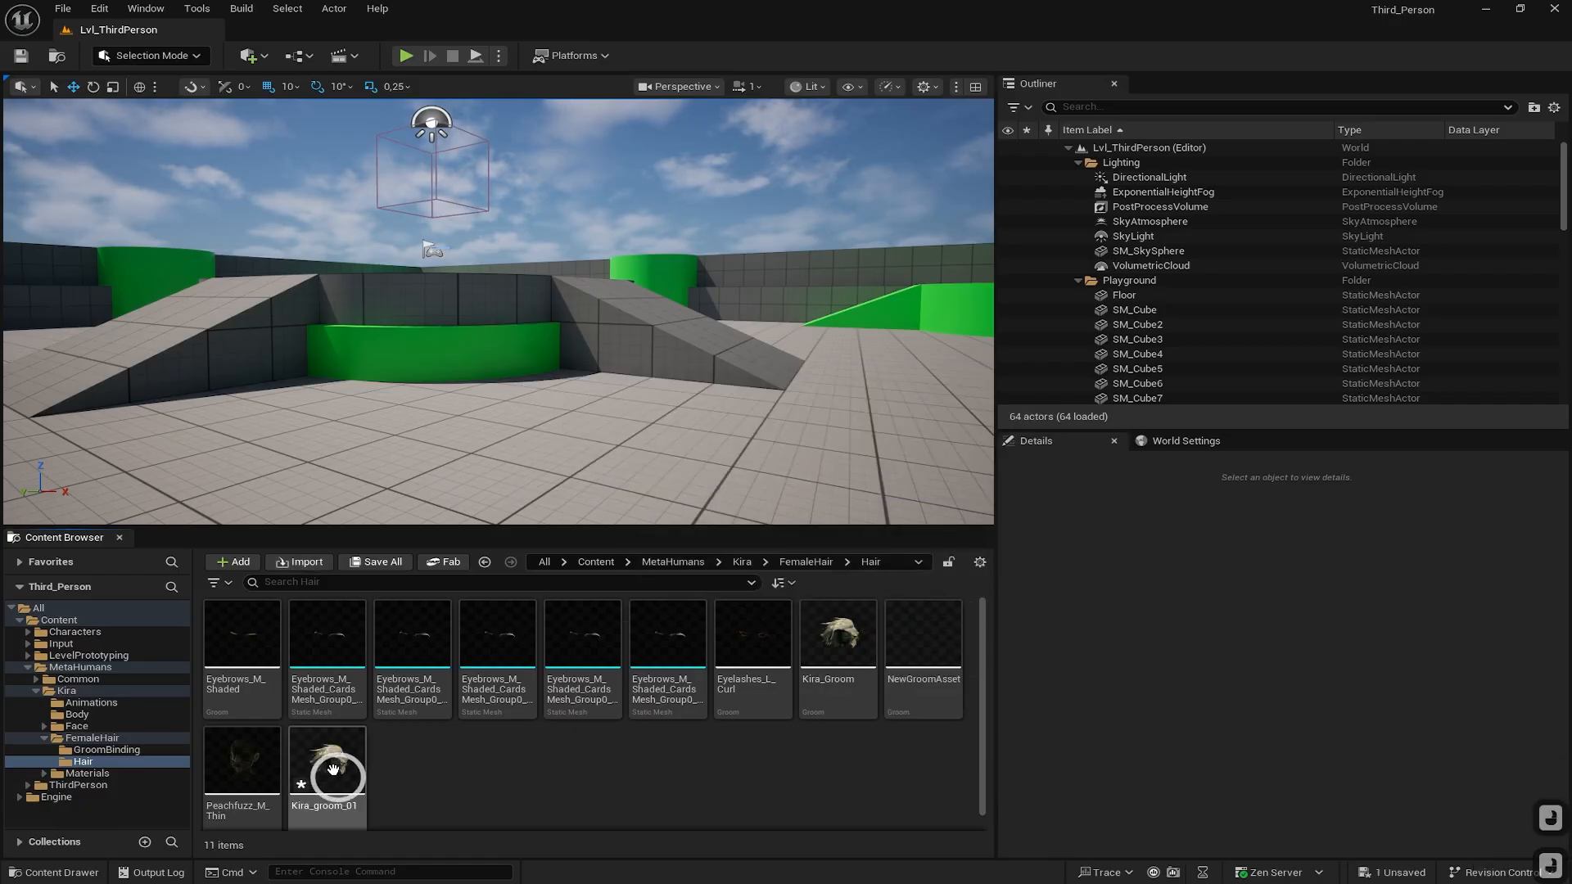
pyautogui.doubleClick(333, 769)
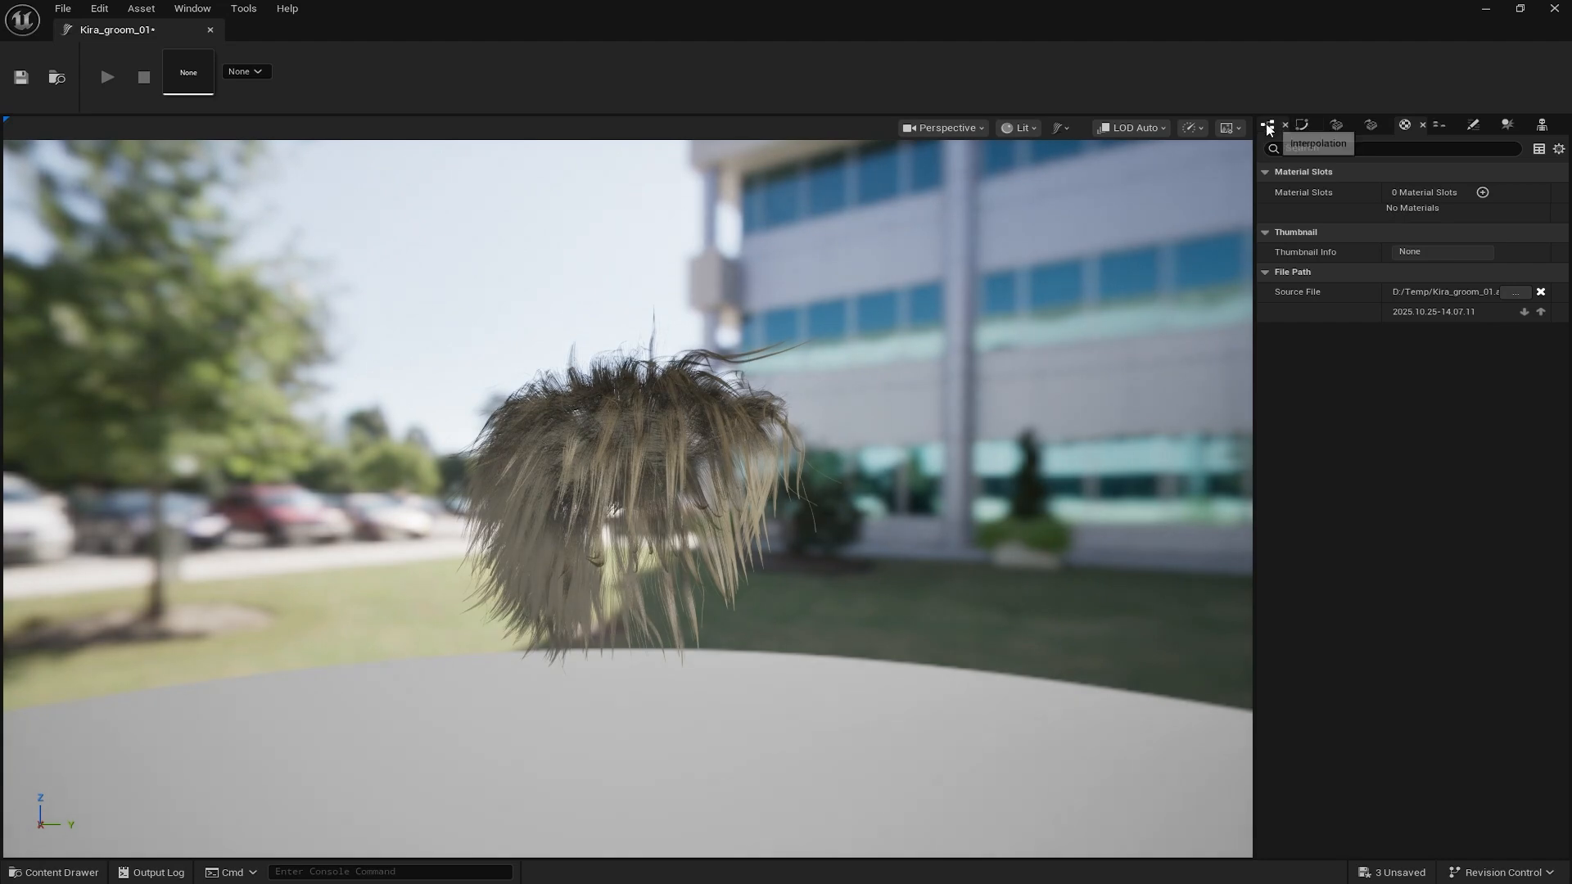
pyautogui.click(1269, 128)
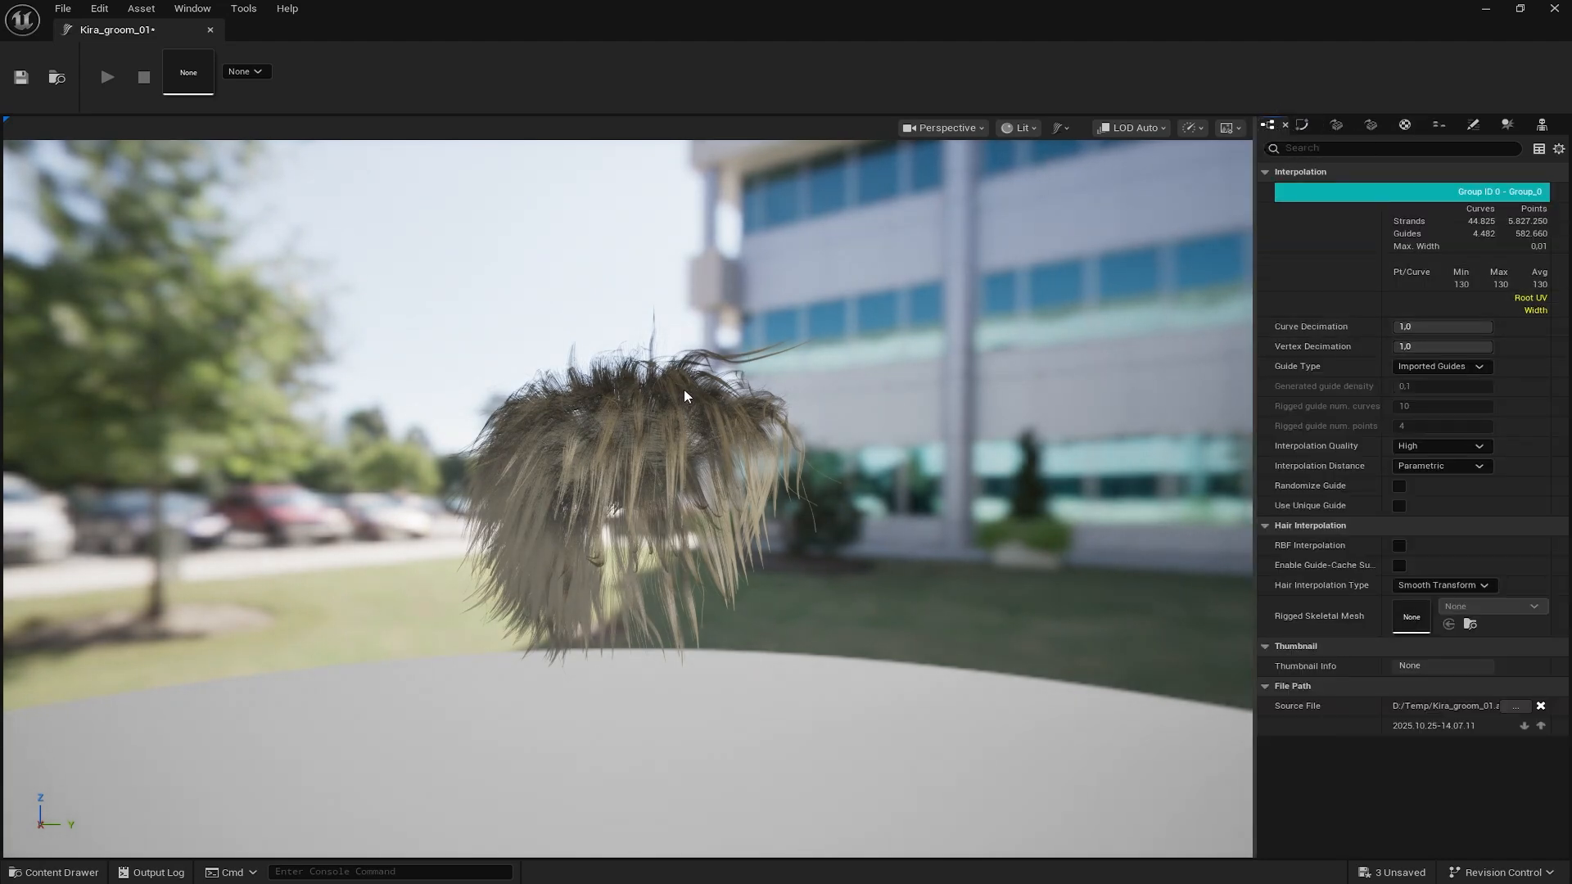
pyautogui.moveTo(683, 416); pyautogui.dragTo(667, 499)
pyautogui.moveTo(667, 499); pyautogui.dragTo(705, 476, button='right')
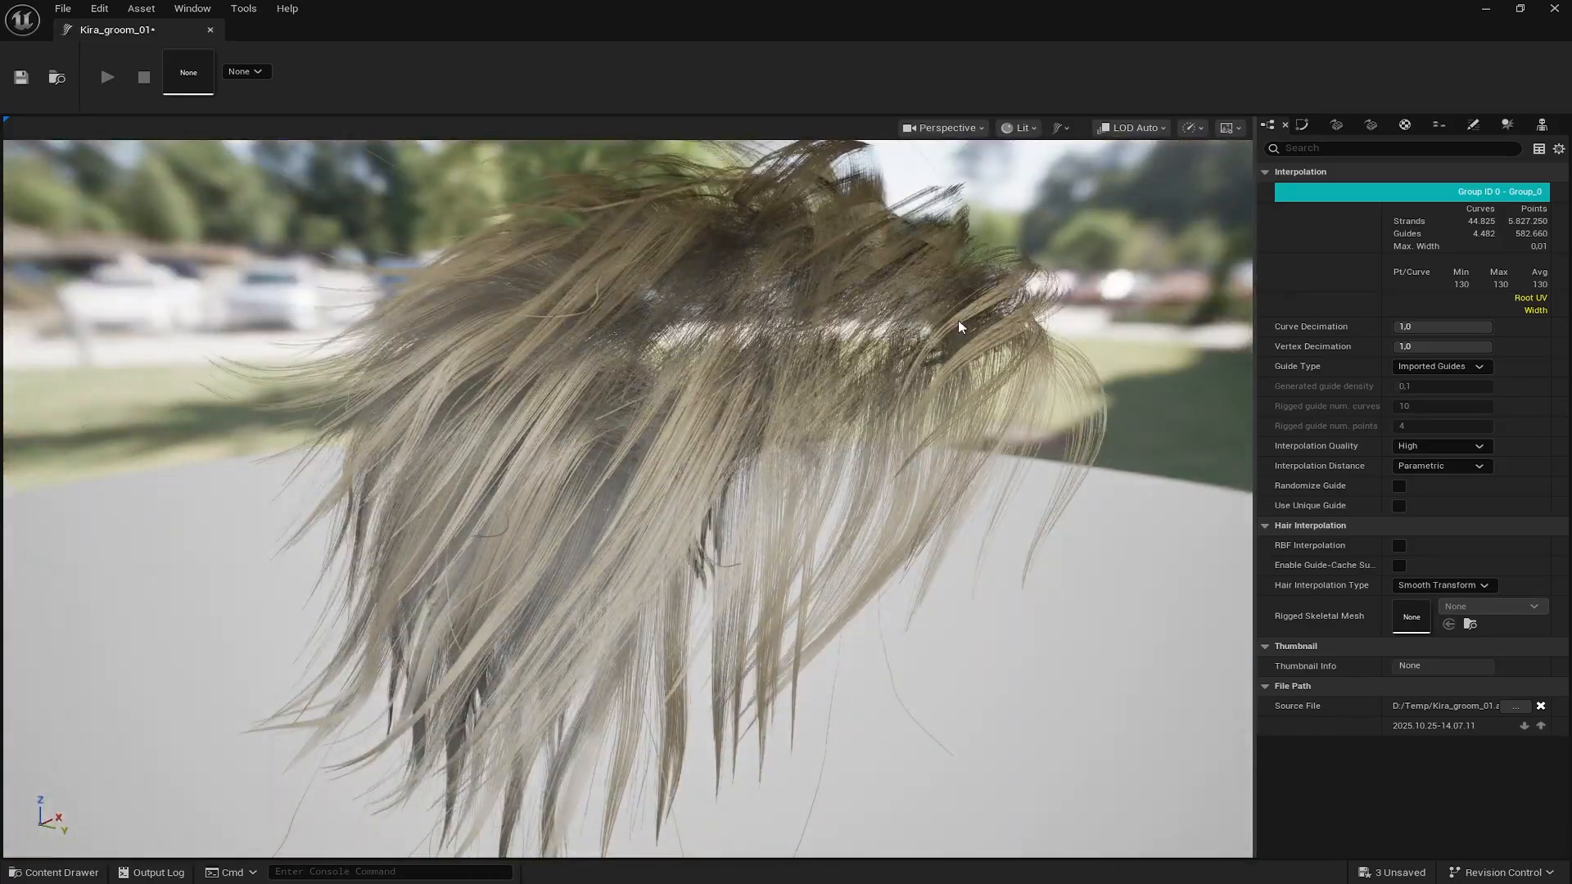
pyautogui.moveTo(960, 327); pyautogui.dragTo(1252, 246)
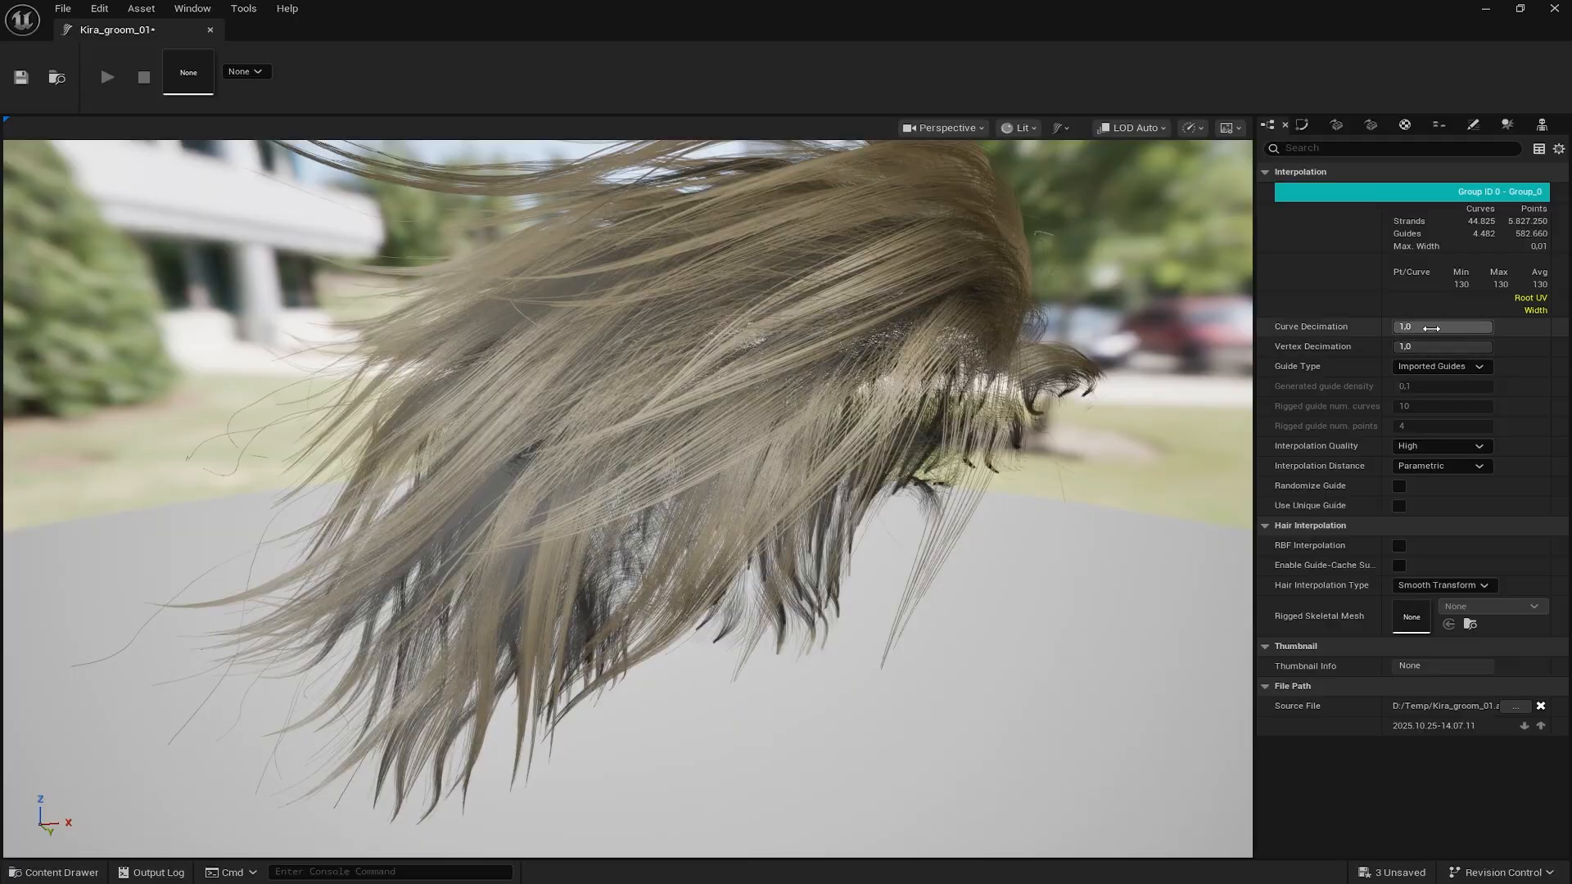
# Try a Curve Decimation of 0.1 on the groom and return it to 1
pyautogui.click(1423, 325)
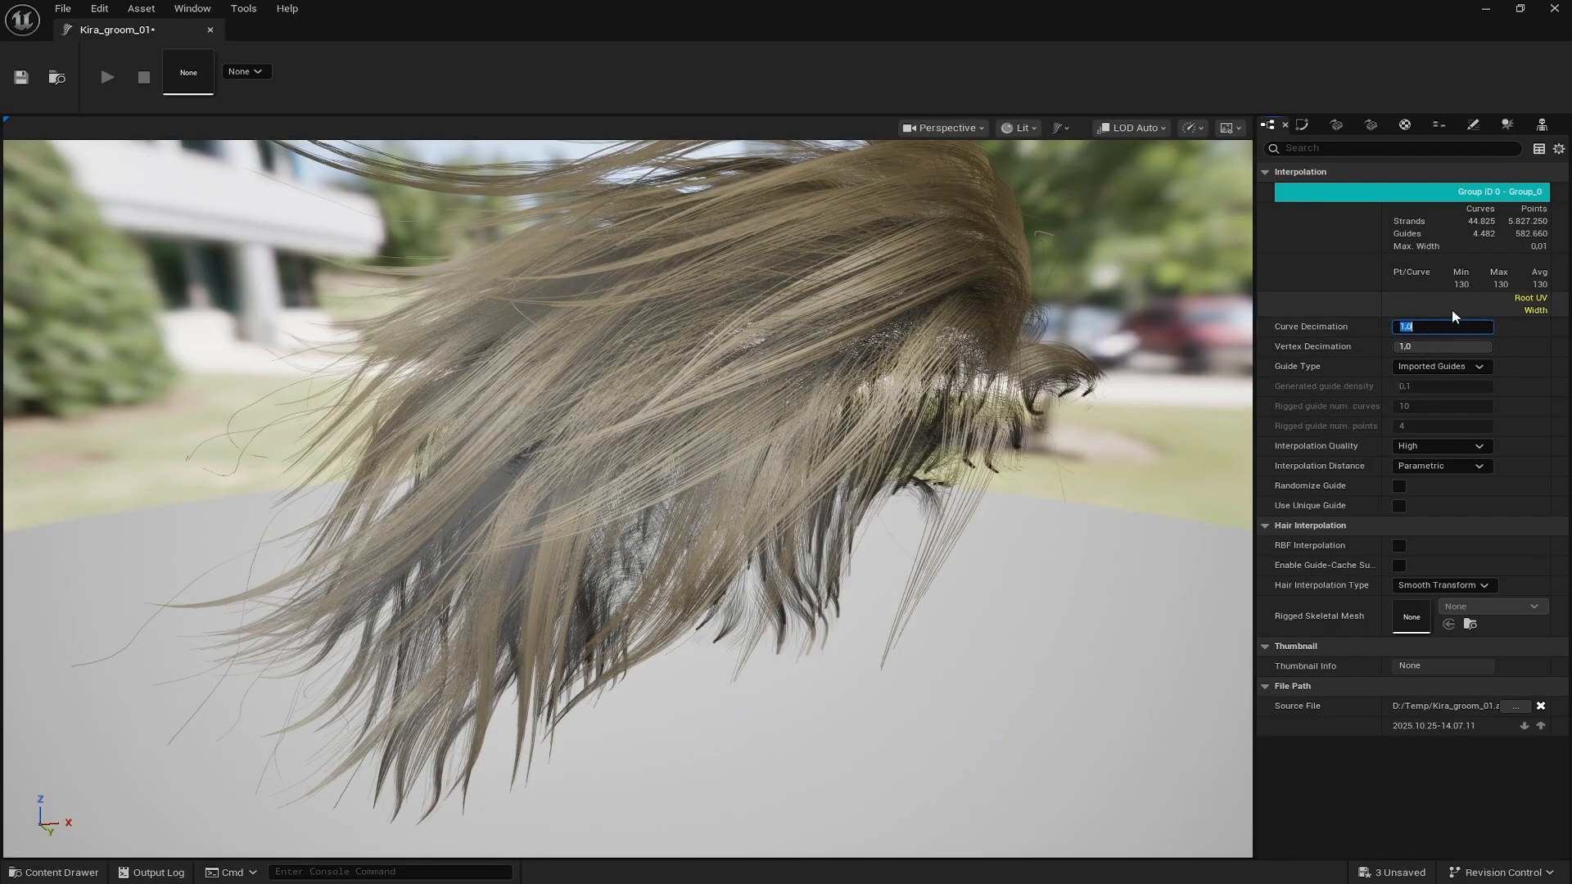
pyautogui.write('0,1')
pyautogui.press('Return')
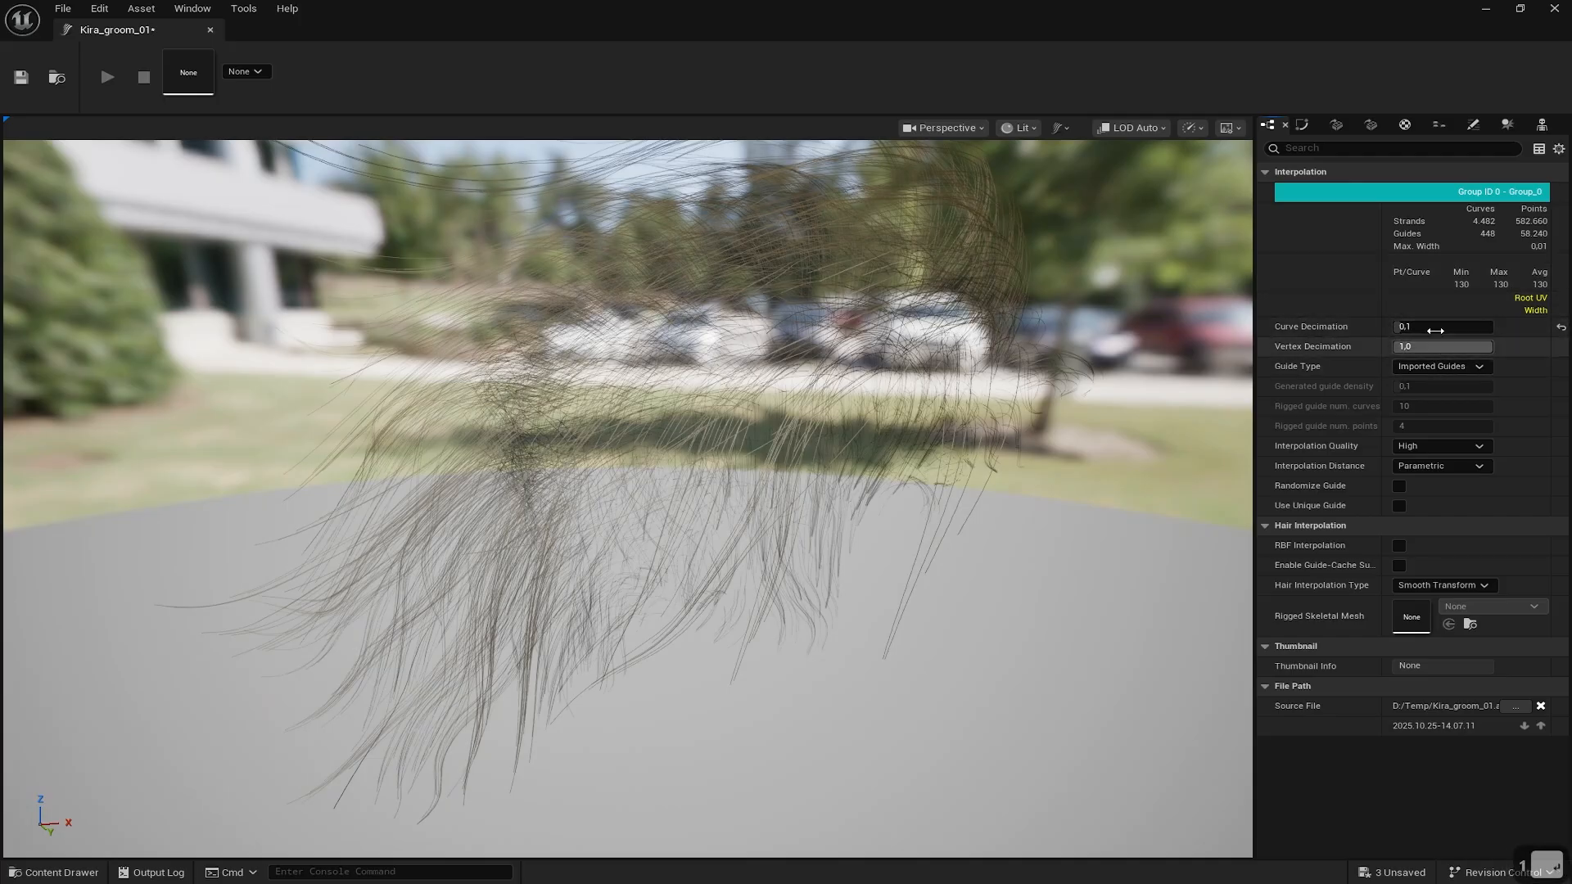
pyautogui.click(1445, 326)
pyautogui.write('1')
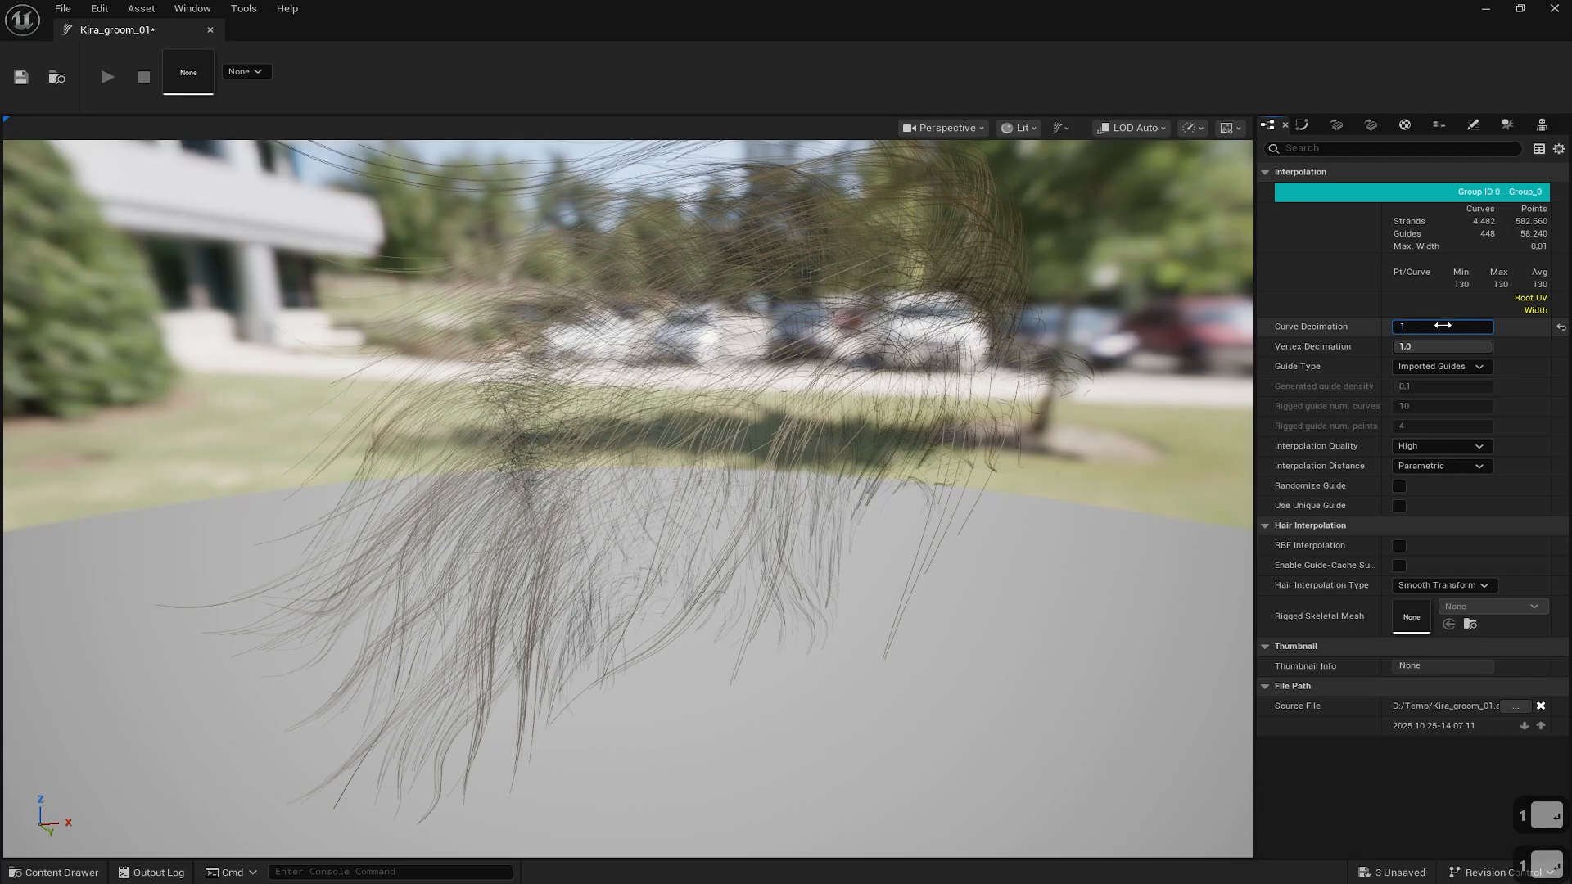
pyautogui.press('Return')
# Set the Hair Root Scale in the groom's strands settings to 2 and raise it to 3
pyautogui.click(1302, 124)
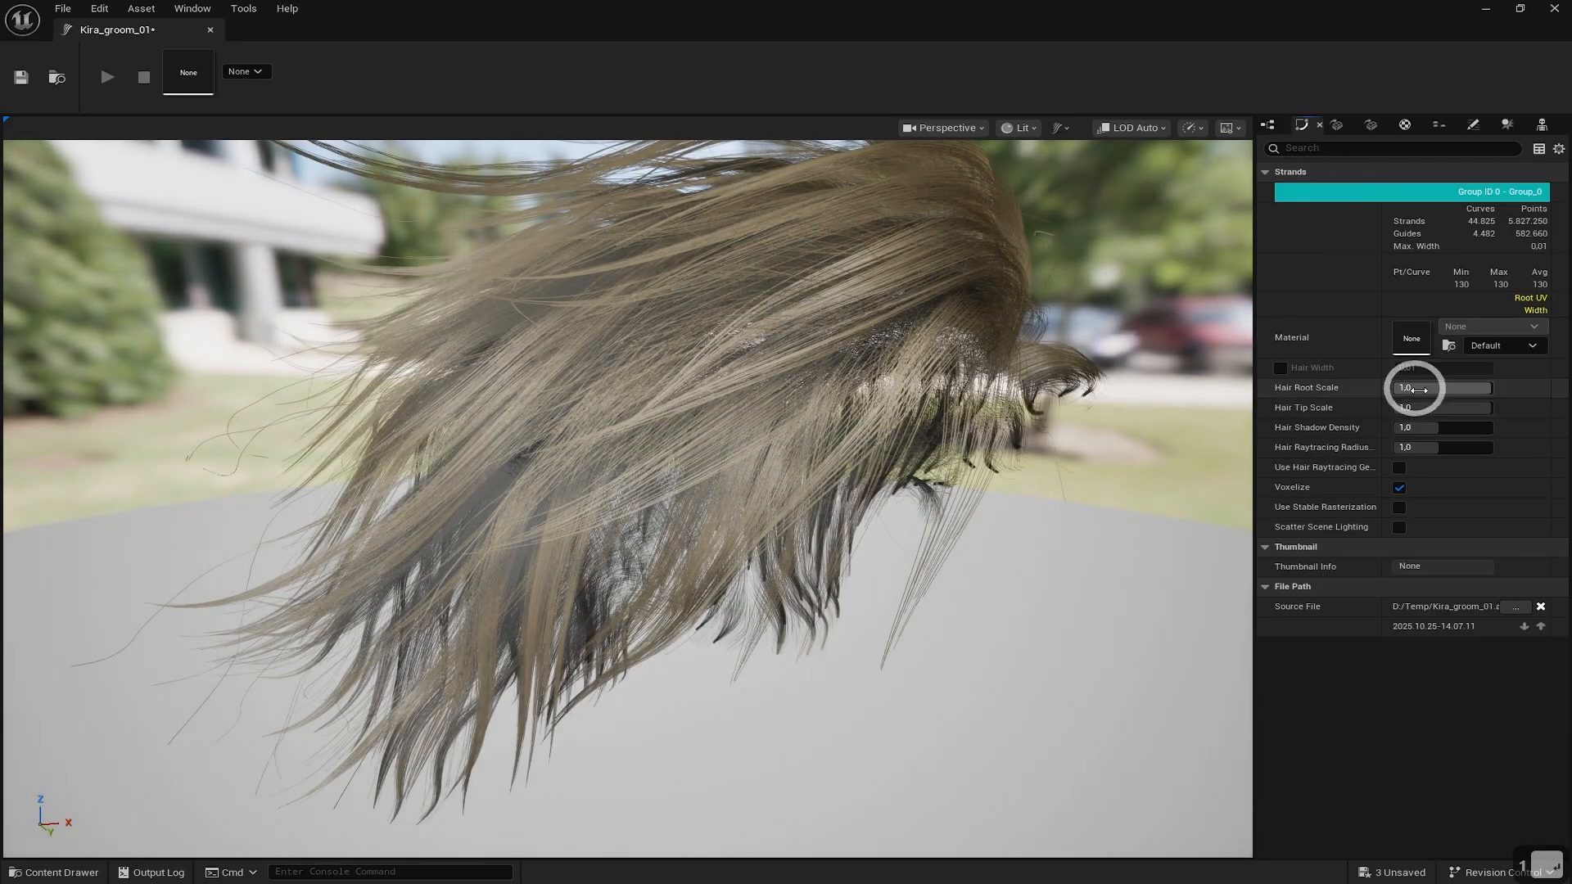
pyautogui.click(1441, 379)
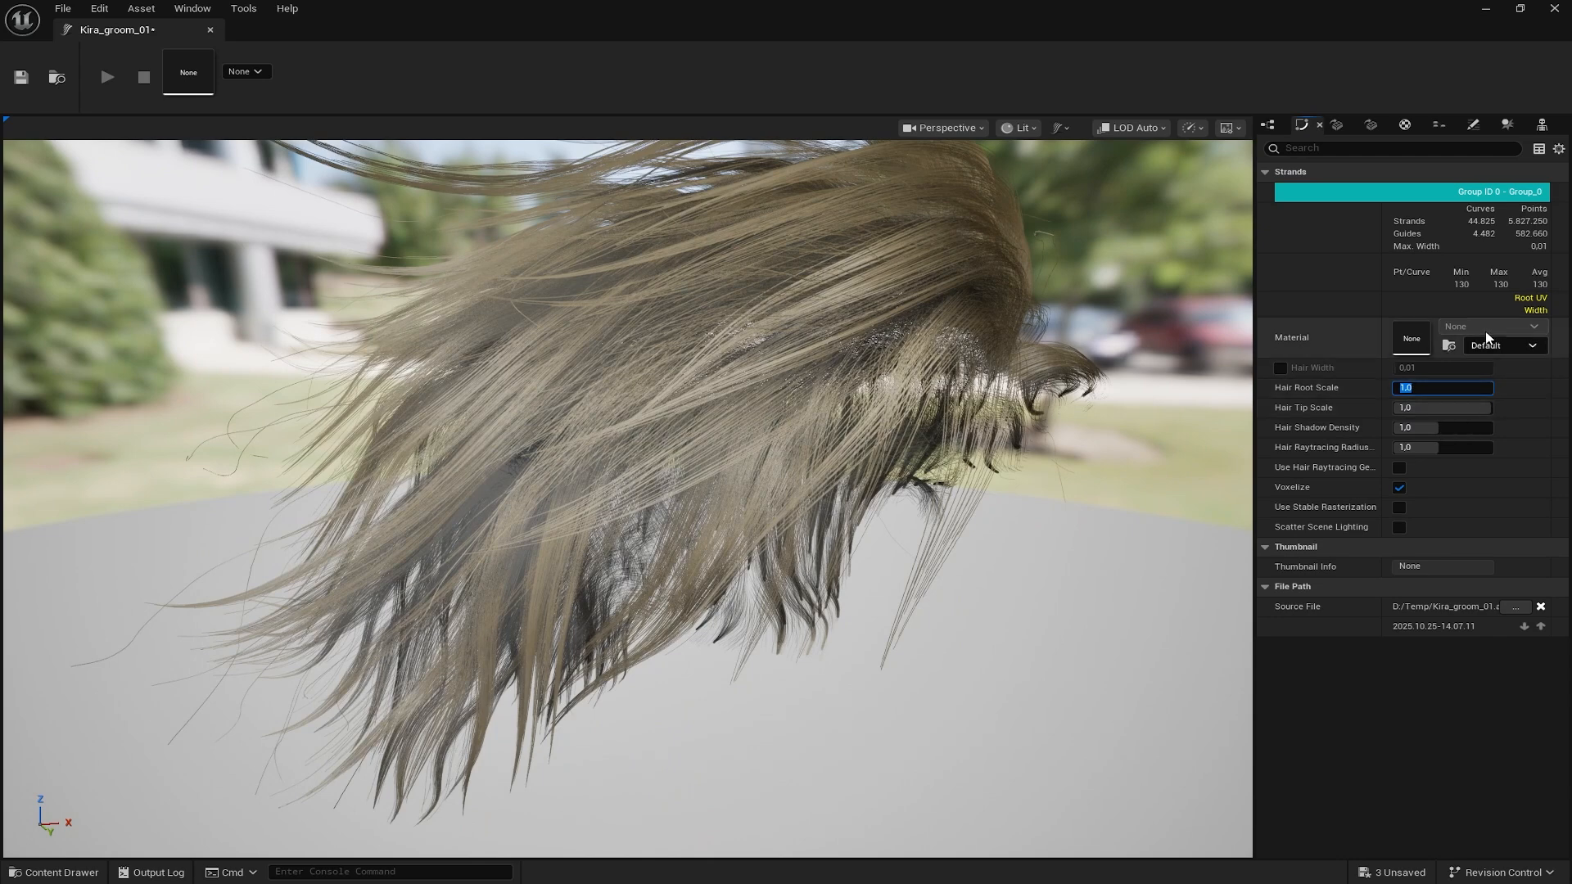
pyautogui.write('2')
pyautogui.press('Return')
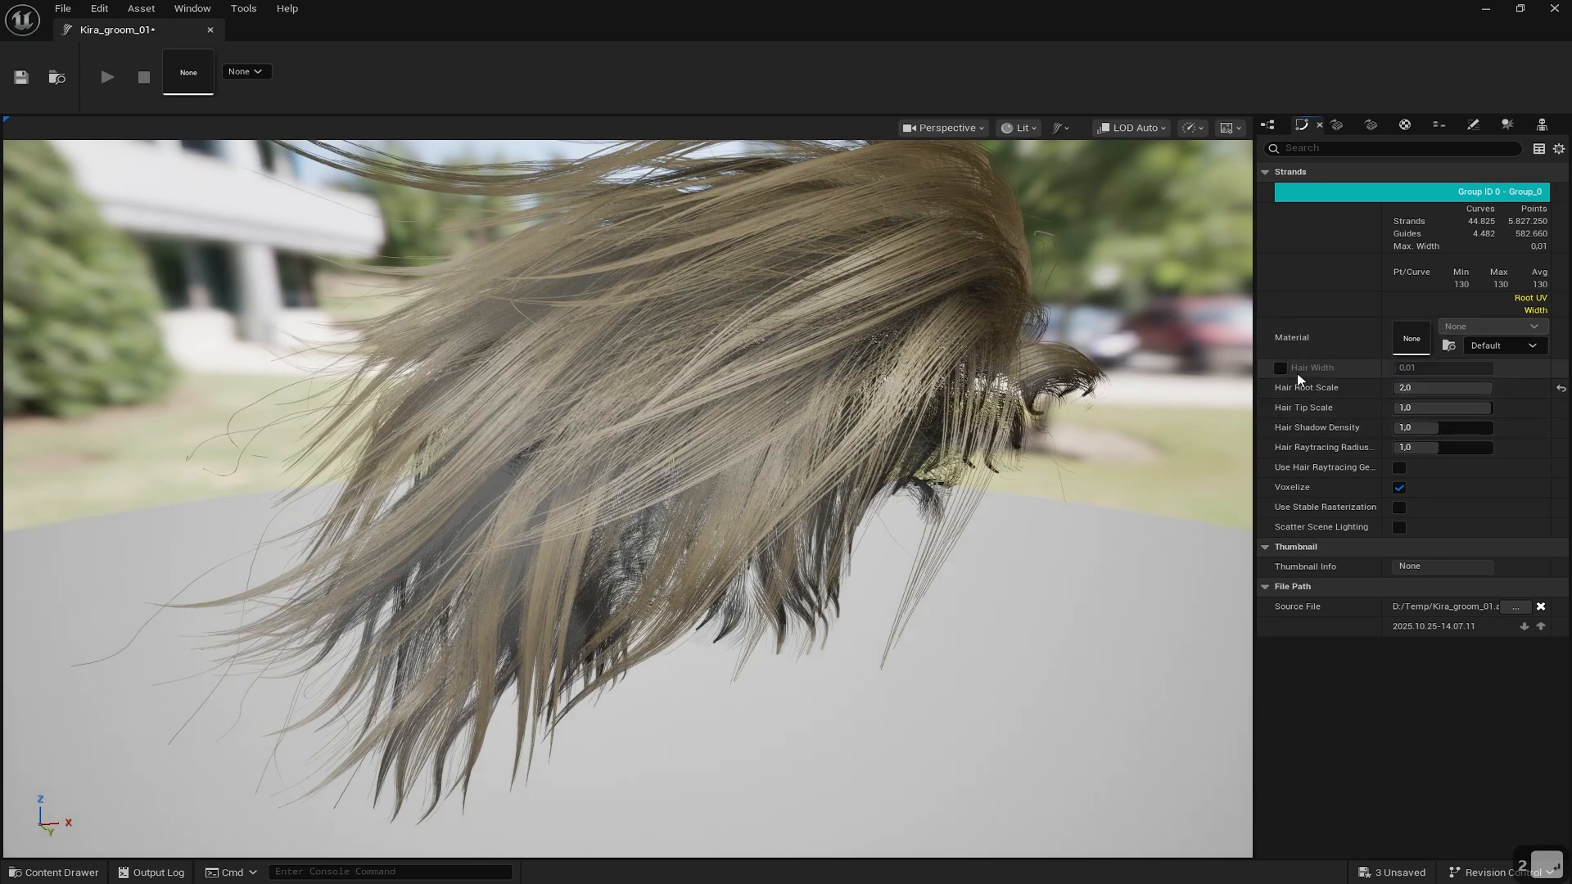
pyautogui.click(1415, 391)
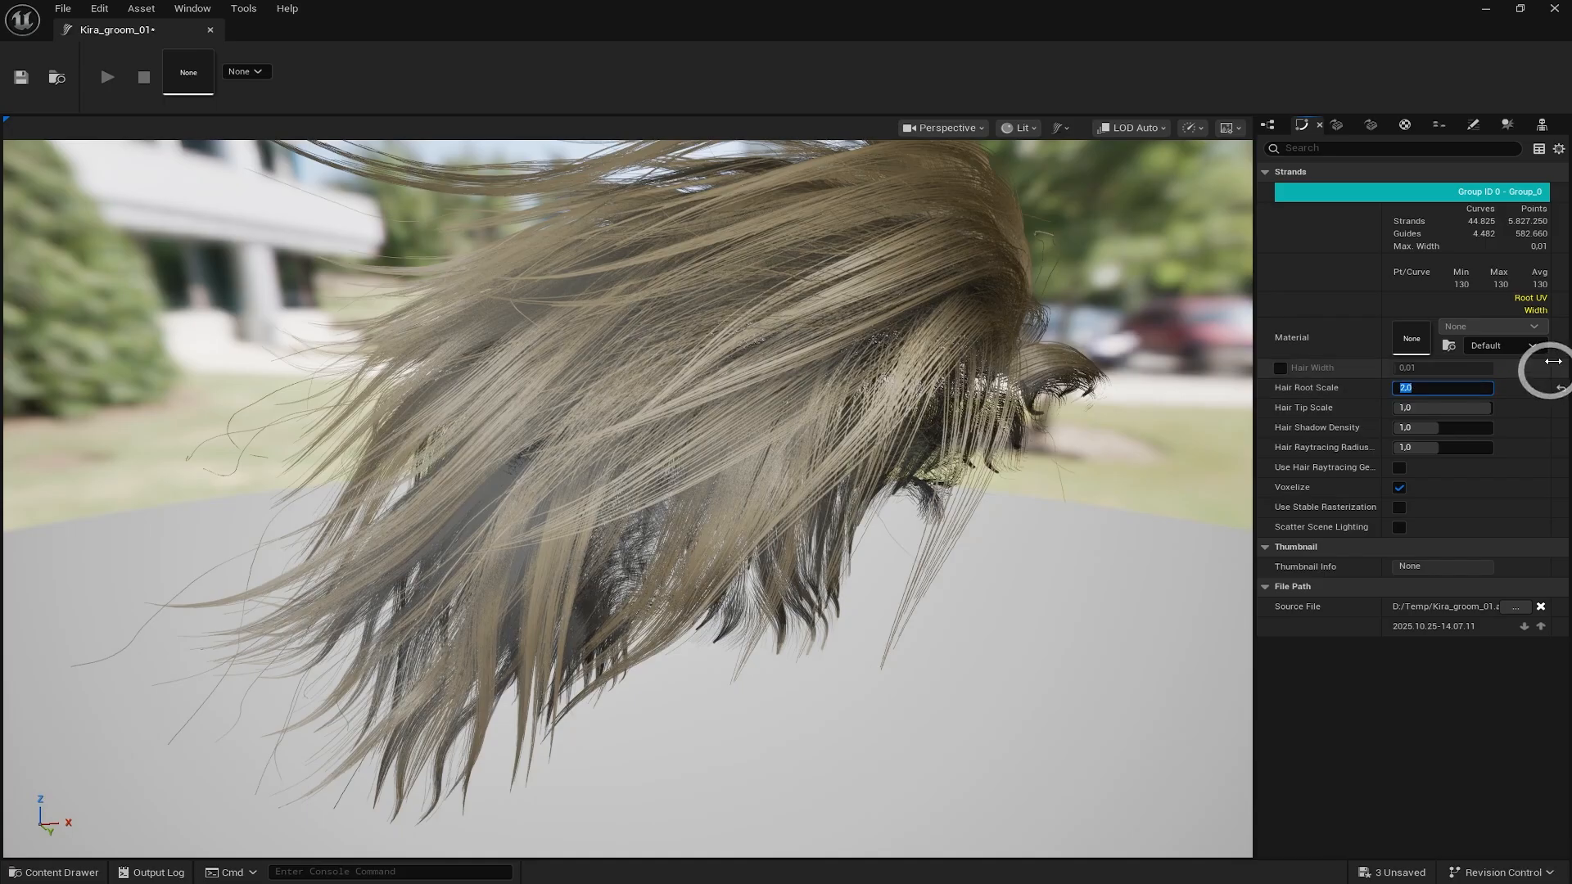
pyautogui.write('3')
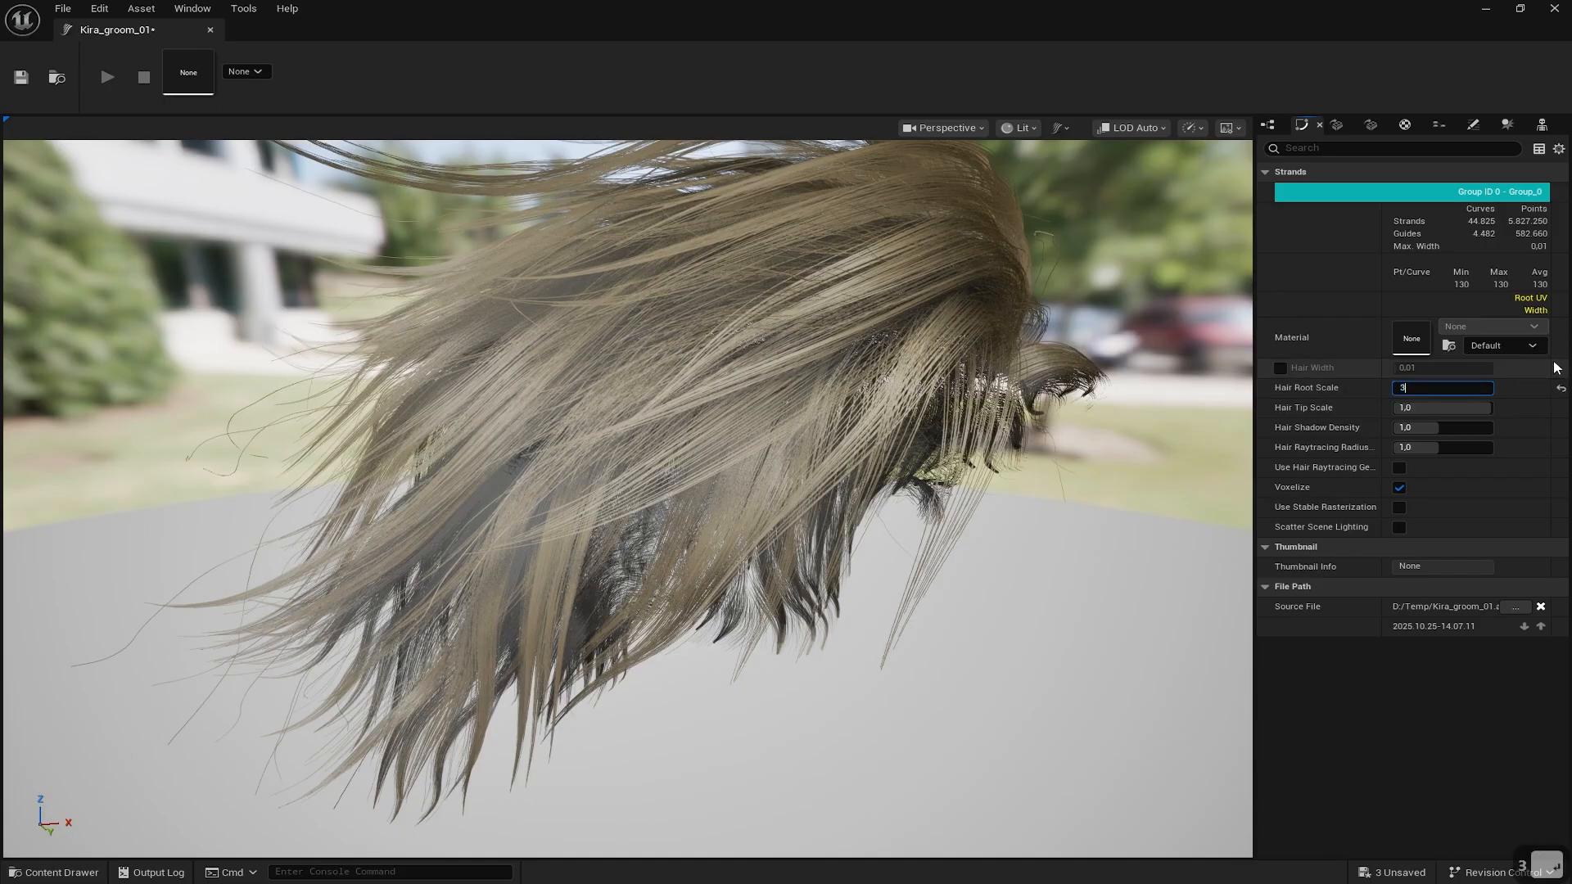
pyautogui.press('Return')
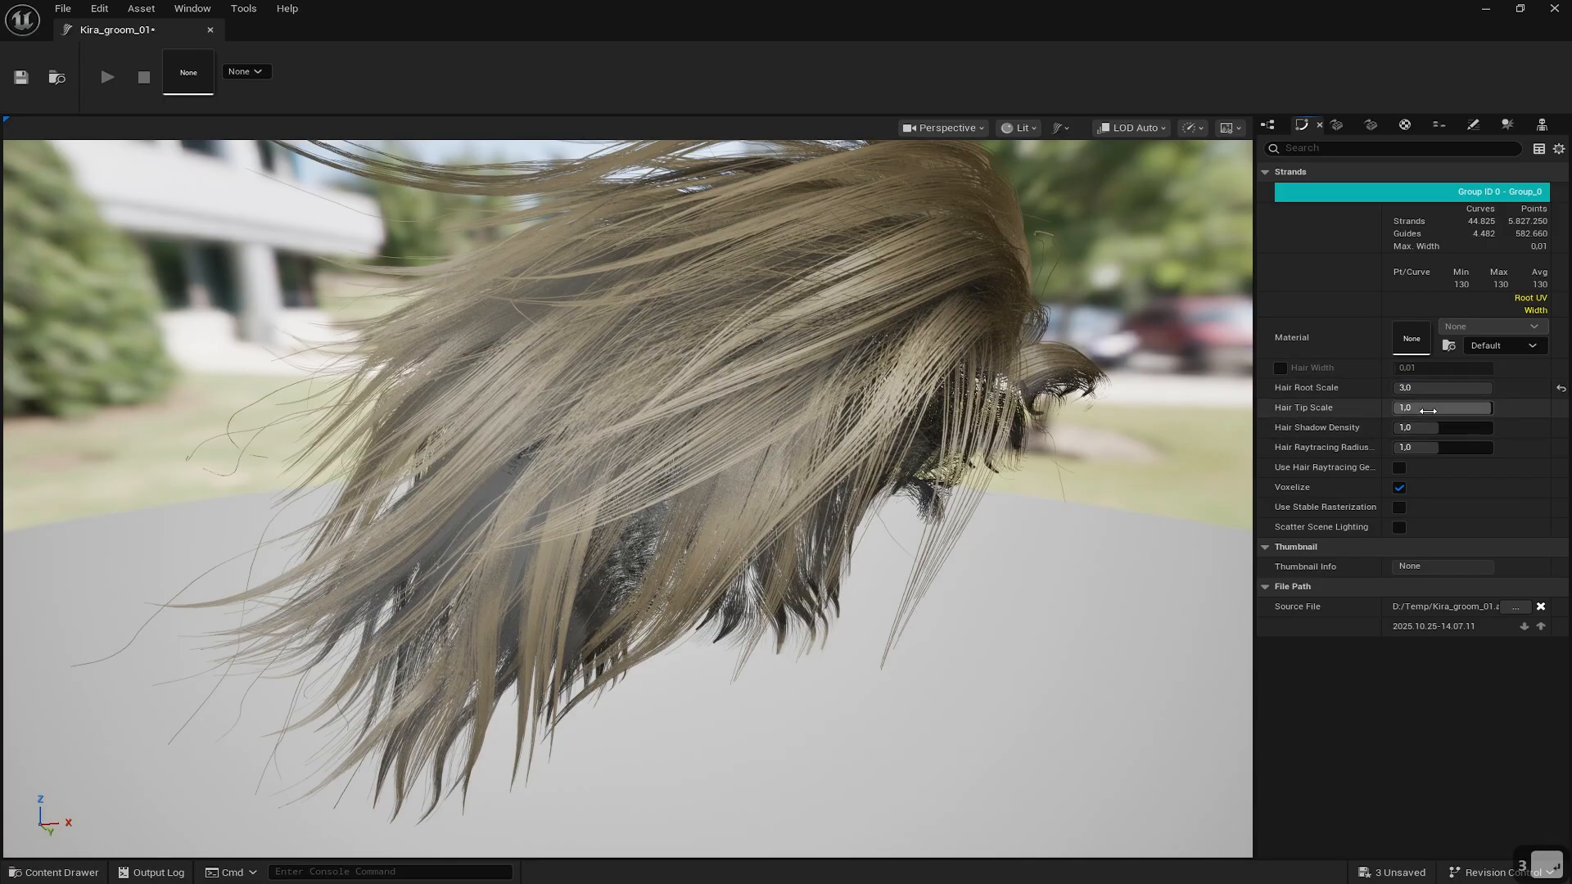
# Set the Hair Tip Scale to 0.5 and check the hair from far and near
pyautogui.click(1446, 408)
pyautogui.write('0,5')
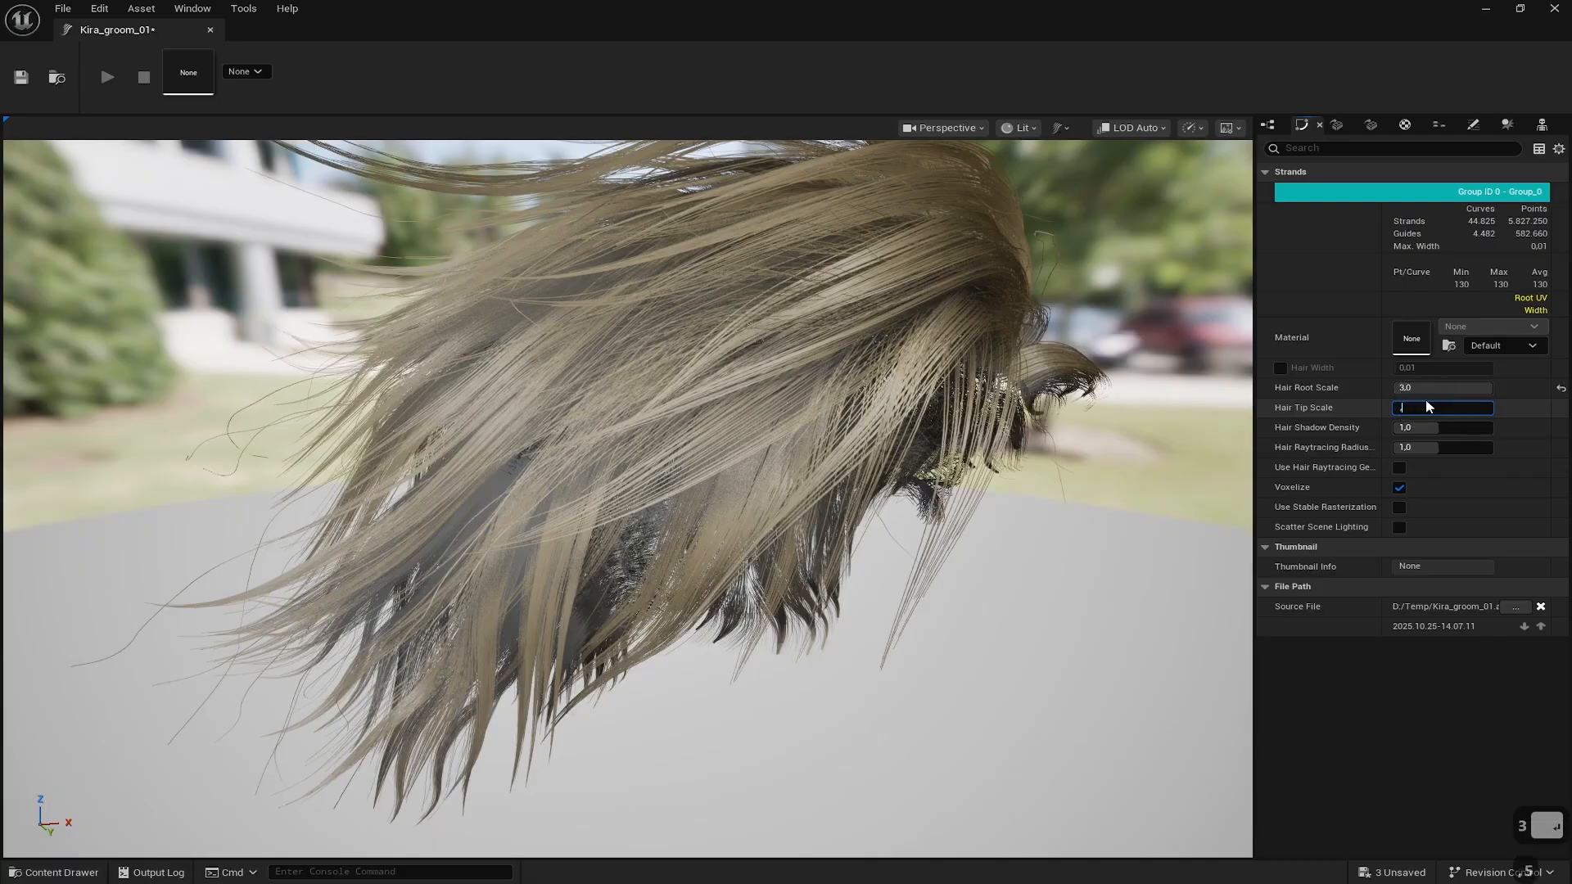
pyautogui.press('Return')
pyautogui.moveTo(844, 425)
pyautogui.mouseDown()
pyautogui.moveTo(818, 417)
pyautogui.moveTo(846, 419)
pyautogui.mouseUp()
pyautogui.scroll(-5, 555, 521)
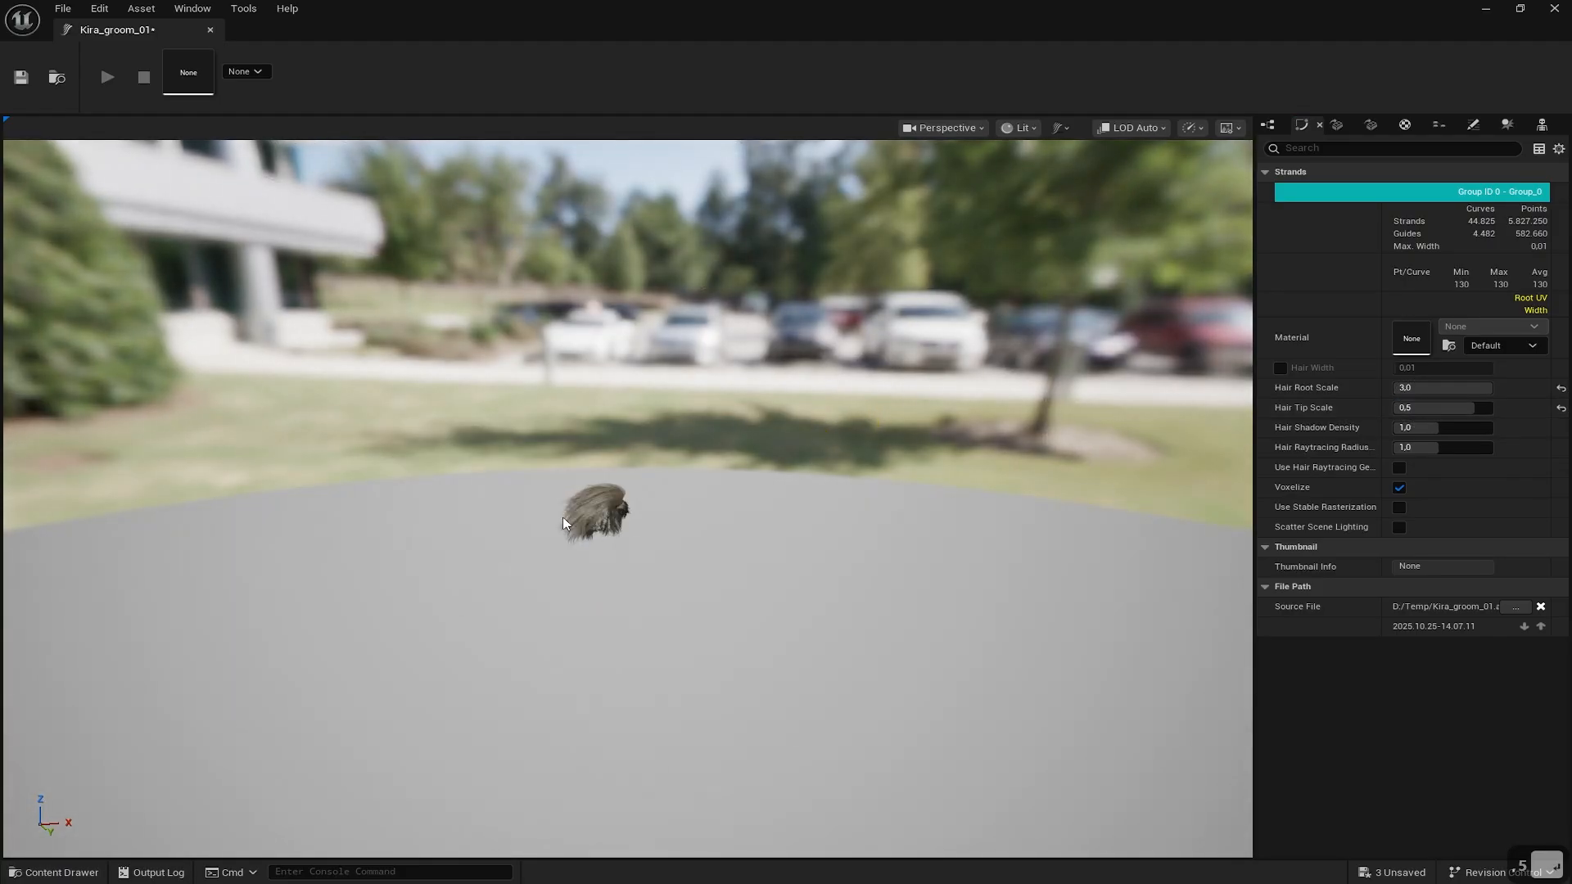
pyautogui.scroll(7, 574, 516)
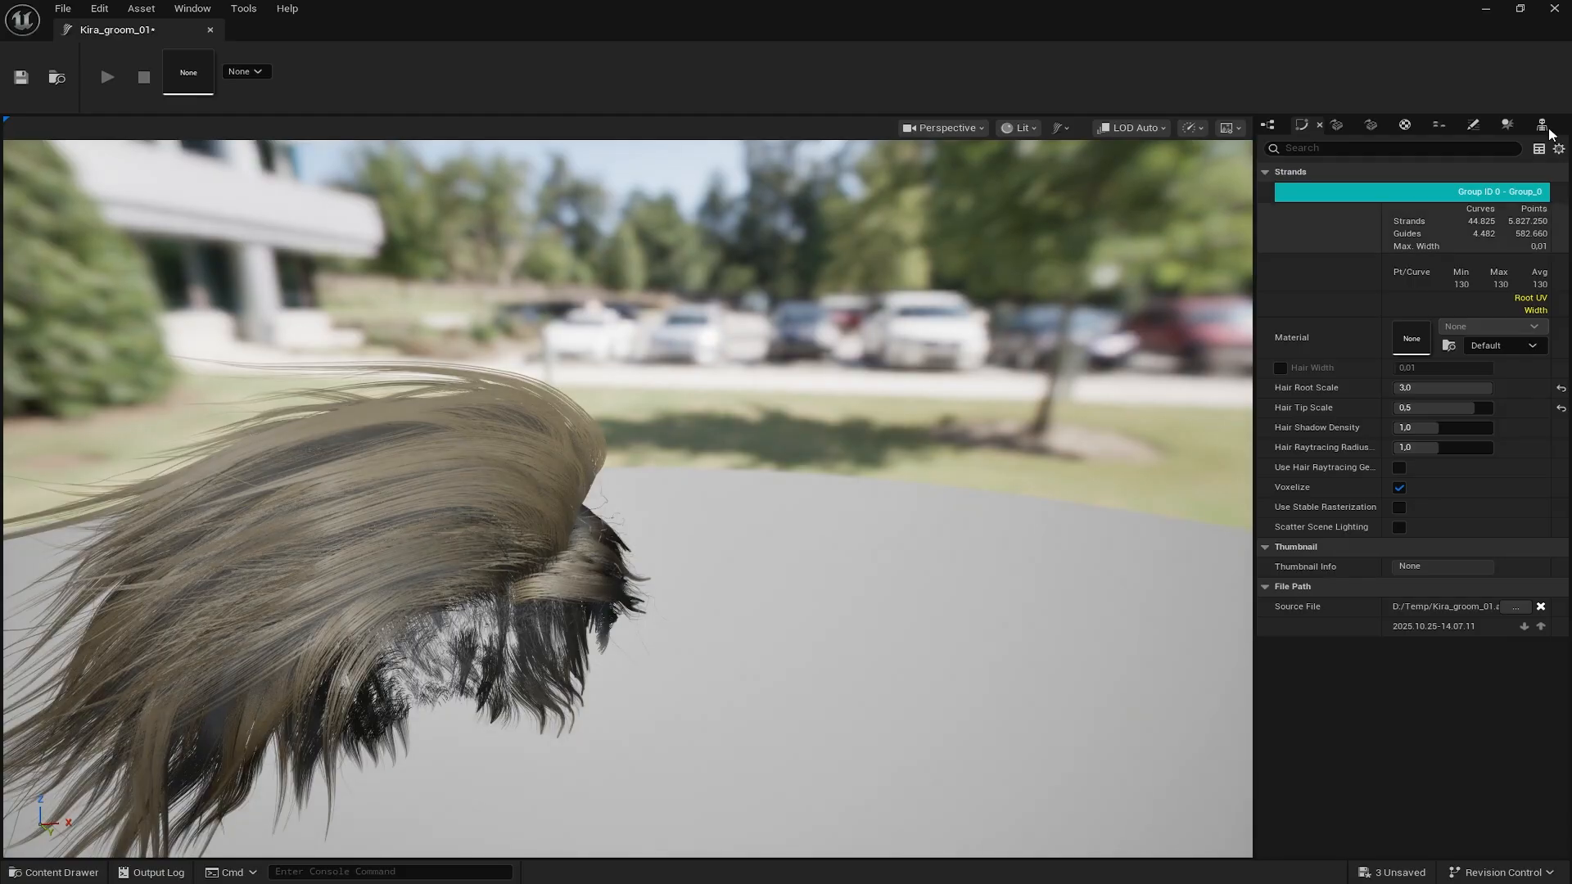
# Enable both the Niagara simulation and the deformer simulation in the groom's physics solver settings
pyautogui.click(1497, 125)
pyautogui.click(1410, 252)
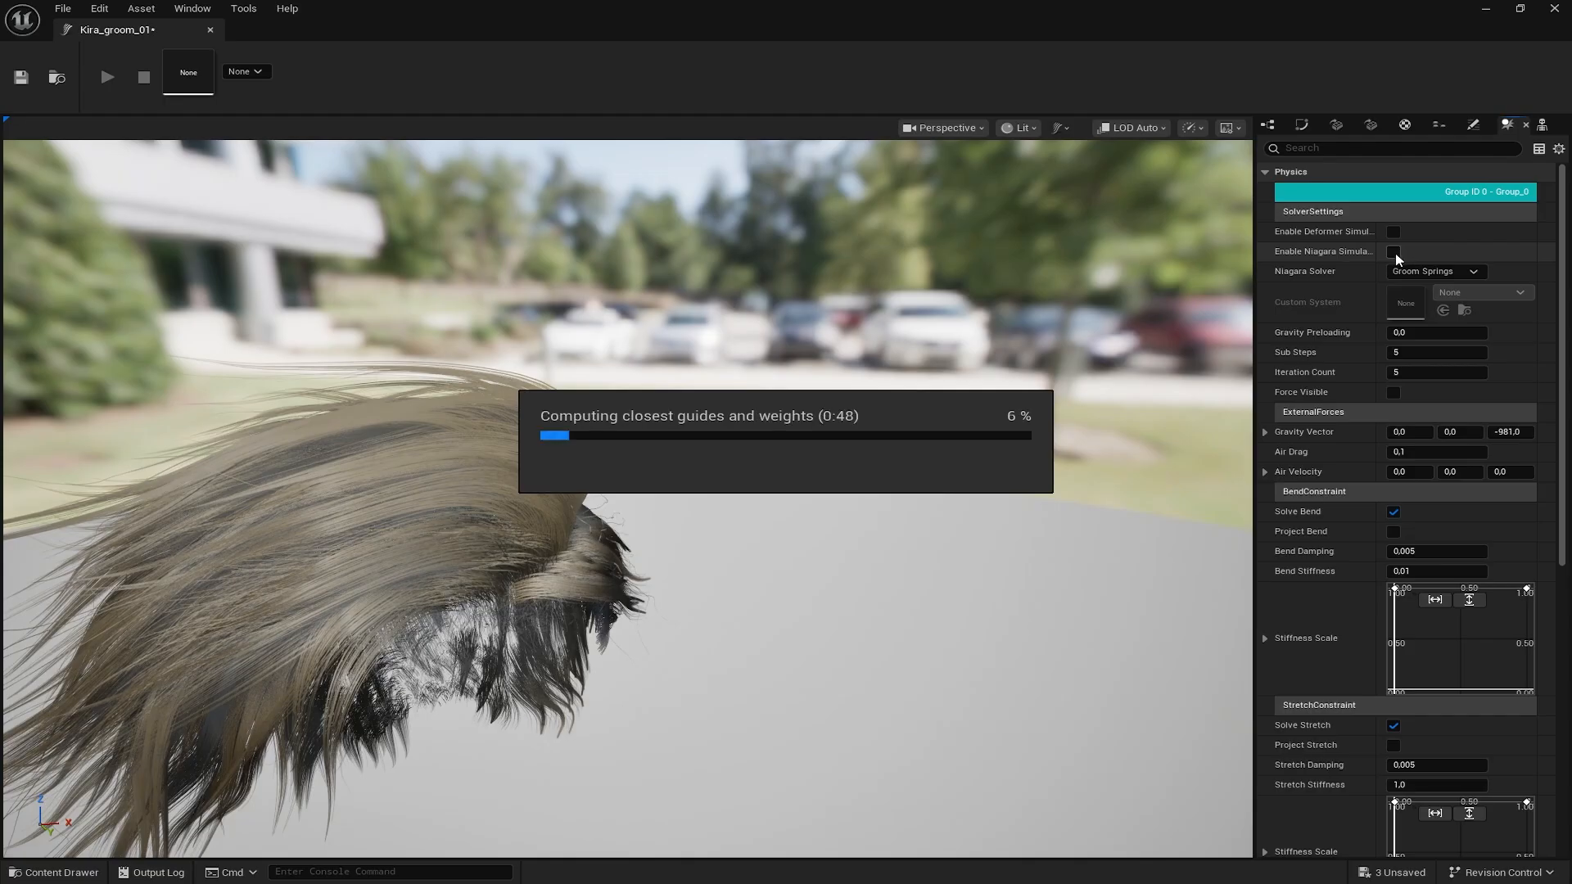
pyautogui.click(1395, 234)
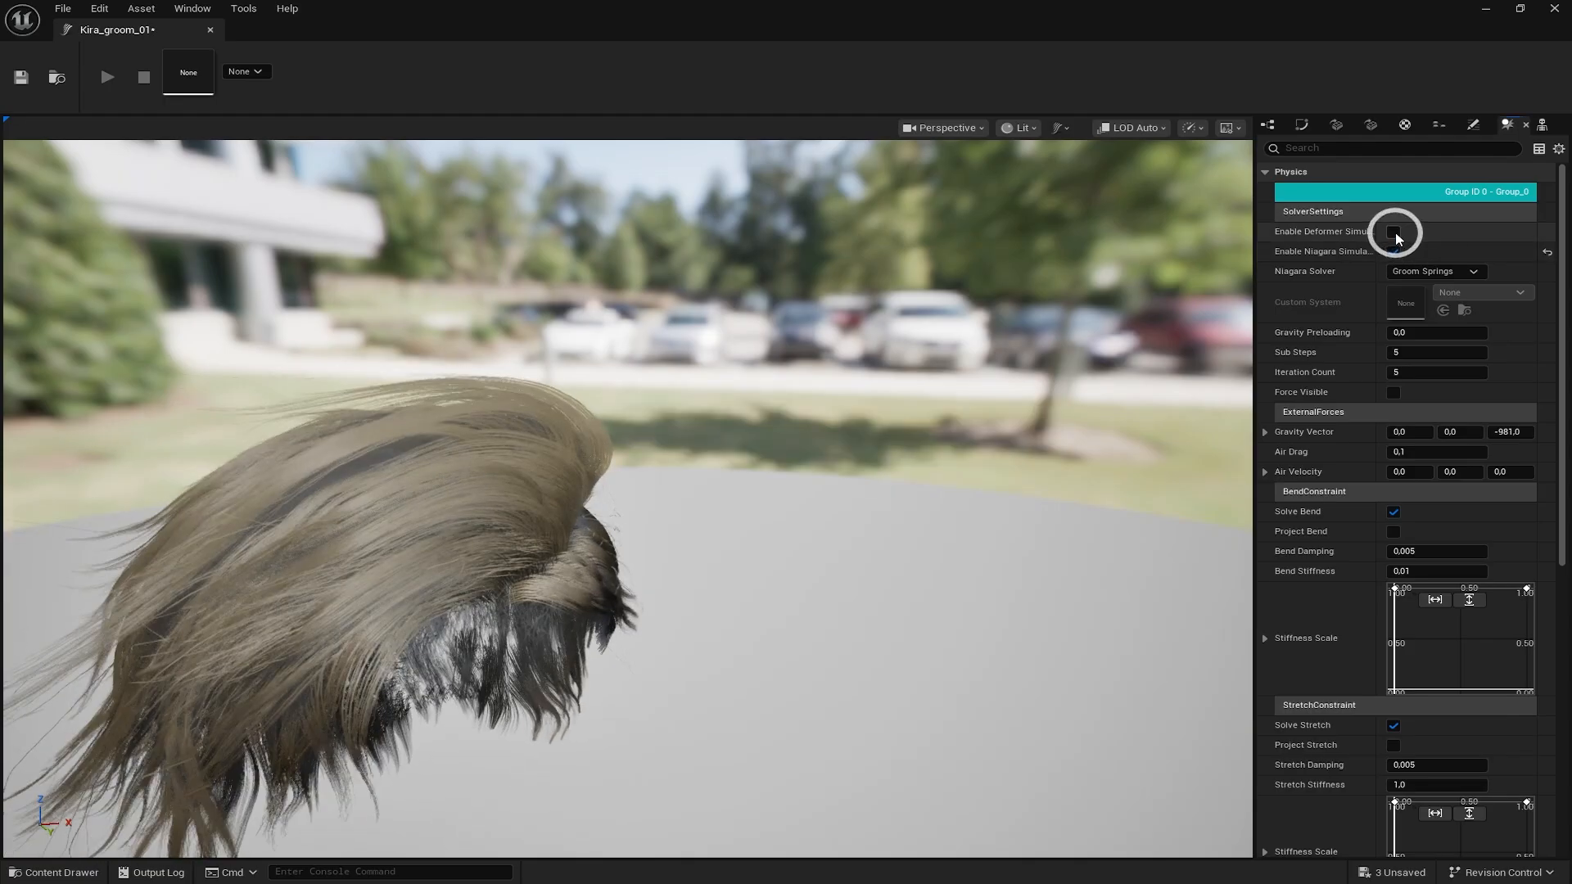
pyautogui.moveTo(591, 664)
pyautogui.mouseDown(button='middle')
pyautogui.moveTo(617, 646)
pyautogui.moveTo(581, 657)
pyautogui.mouseUp(button='middle')
pyautogui.scroll(-5, 581, 658)
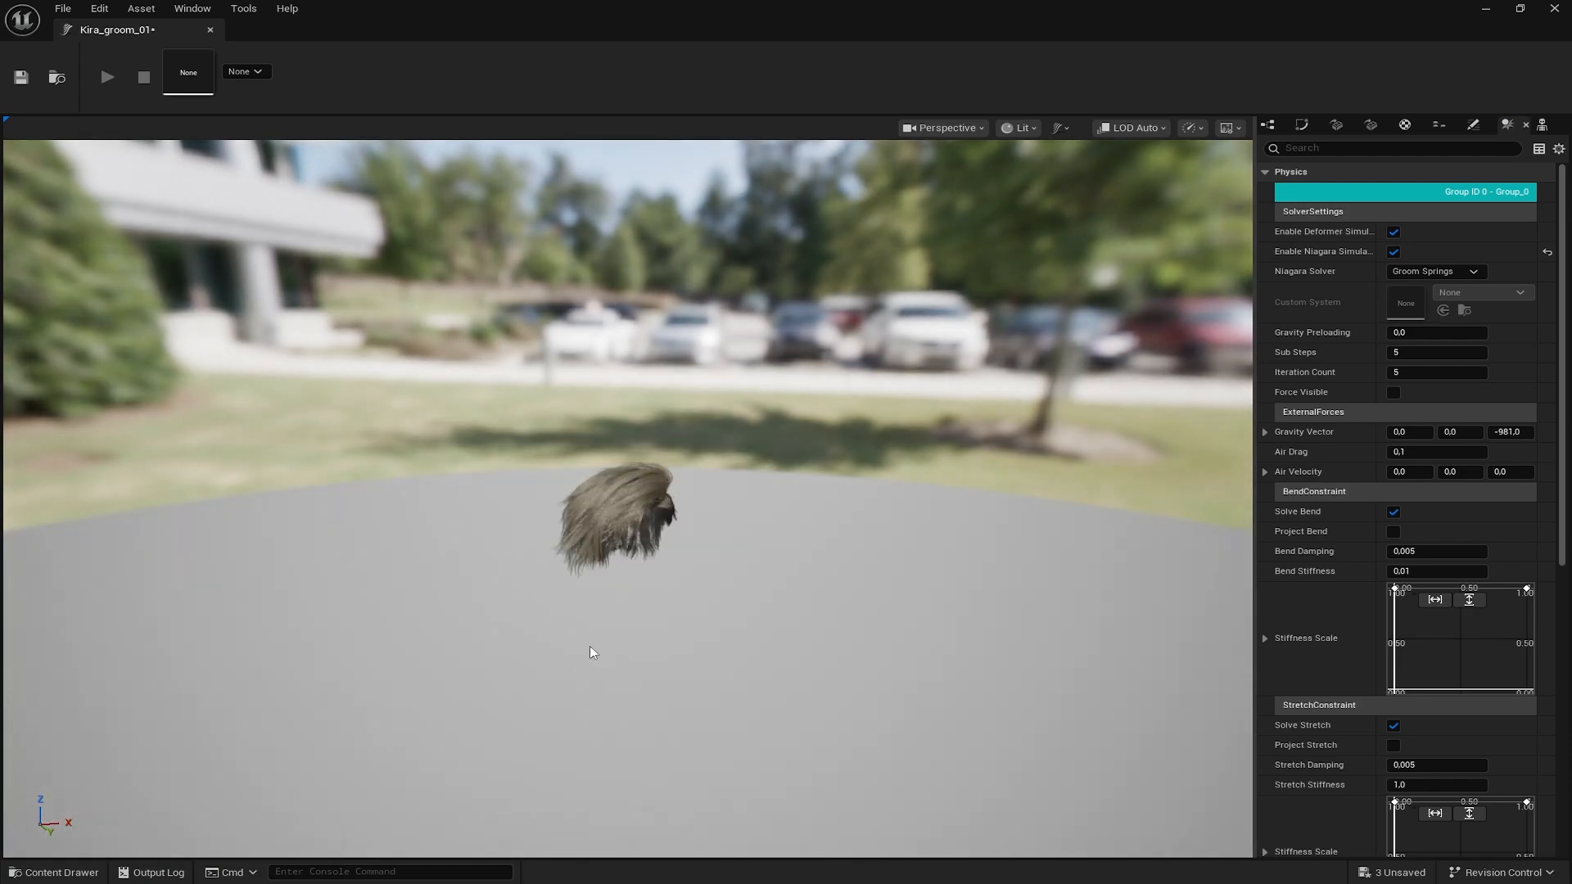
pyautogui.scroll(5, 590, 646)
pyautogui.moveTo(686, 602); pyautogui.dragTo(705, 576)
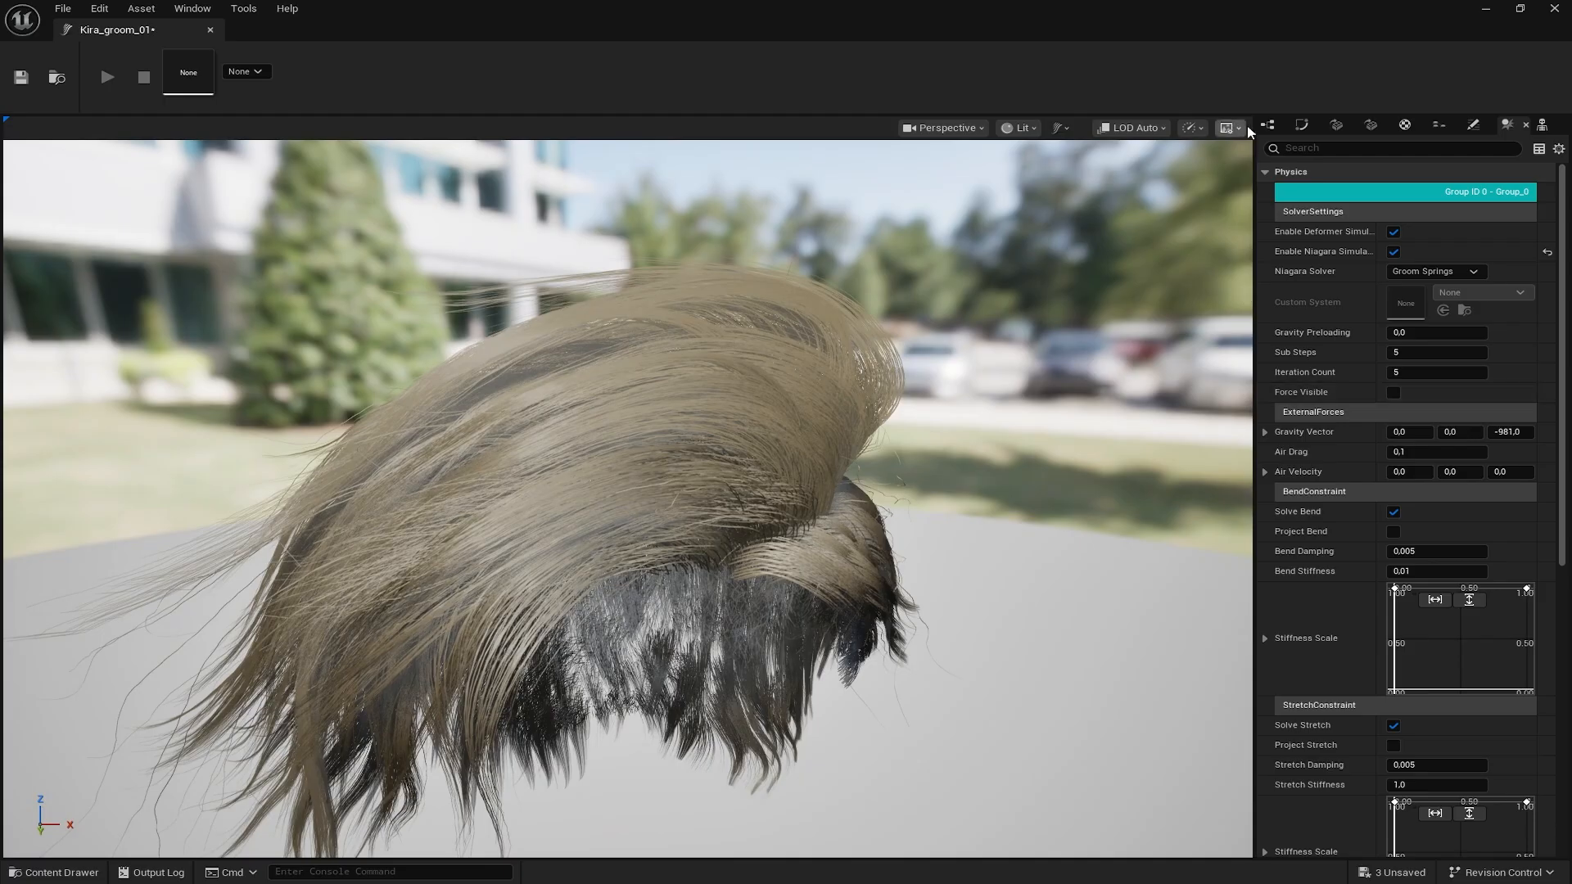
# Add a material slot to the groom and assign the MI_Hair material to it
pyautogui.click(1404, 125)
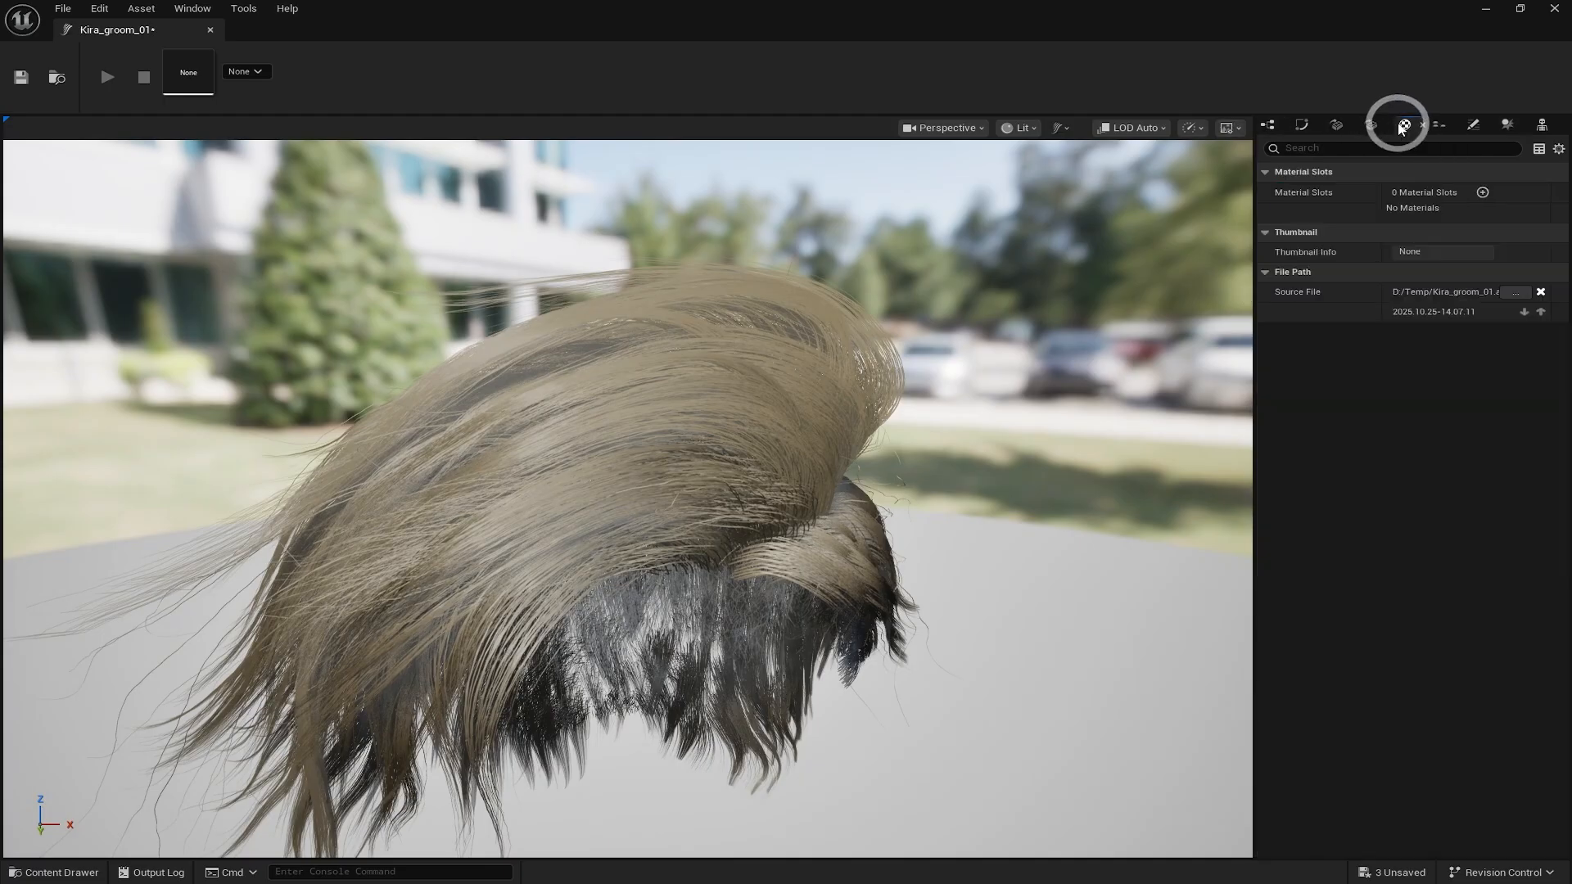
pyautogui.click(1484, 194)
pyautogui.click(1457, 212)
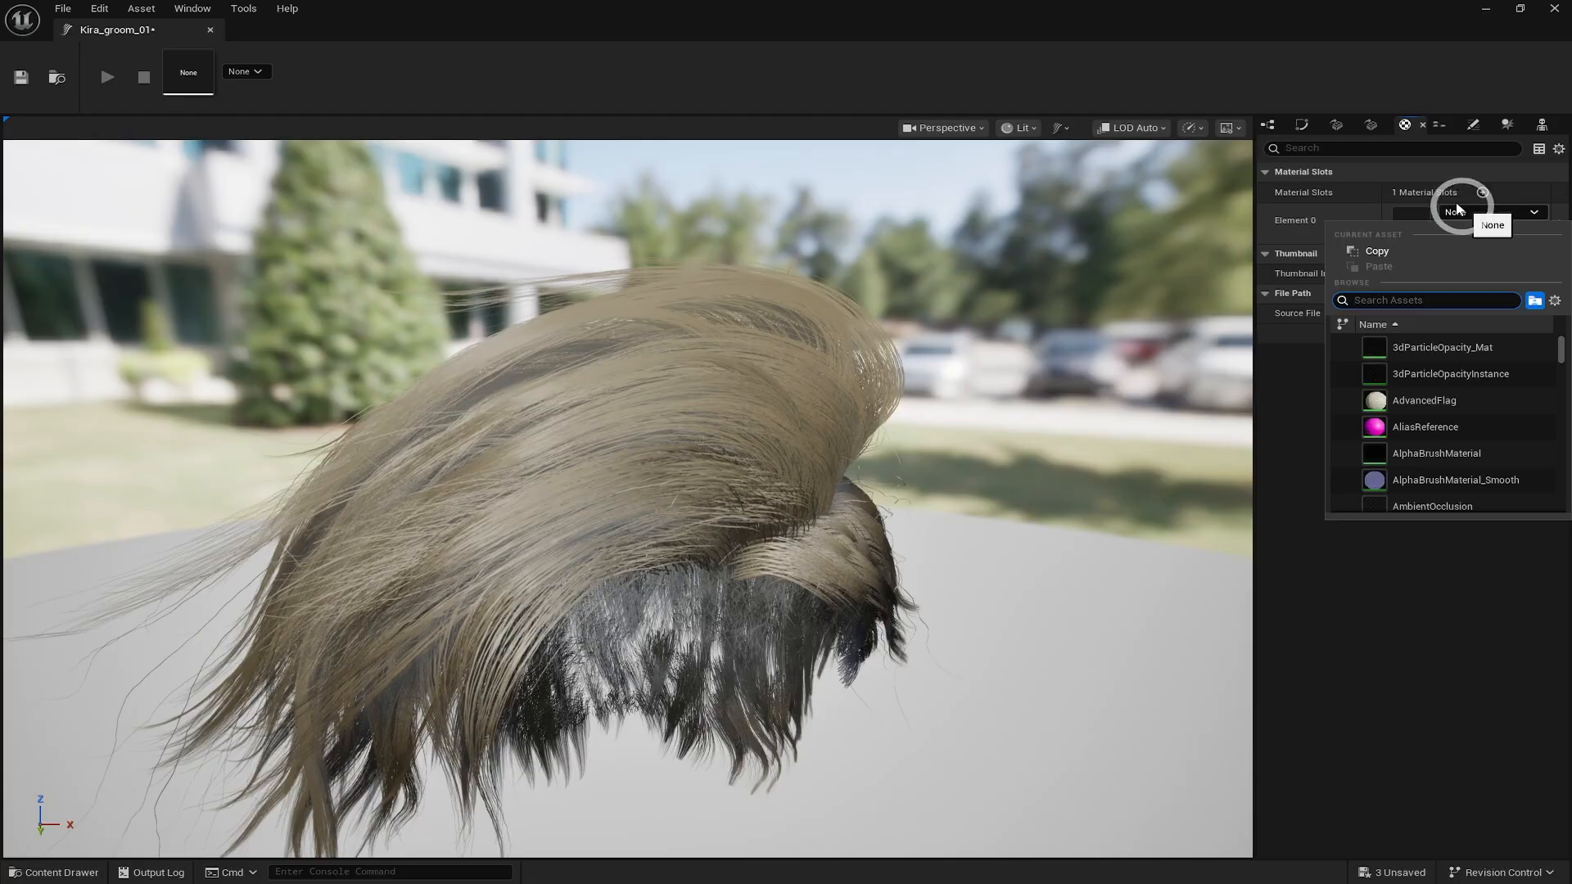
pyautogui.write('MI')
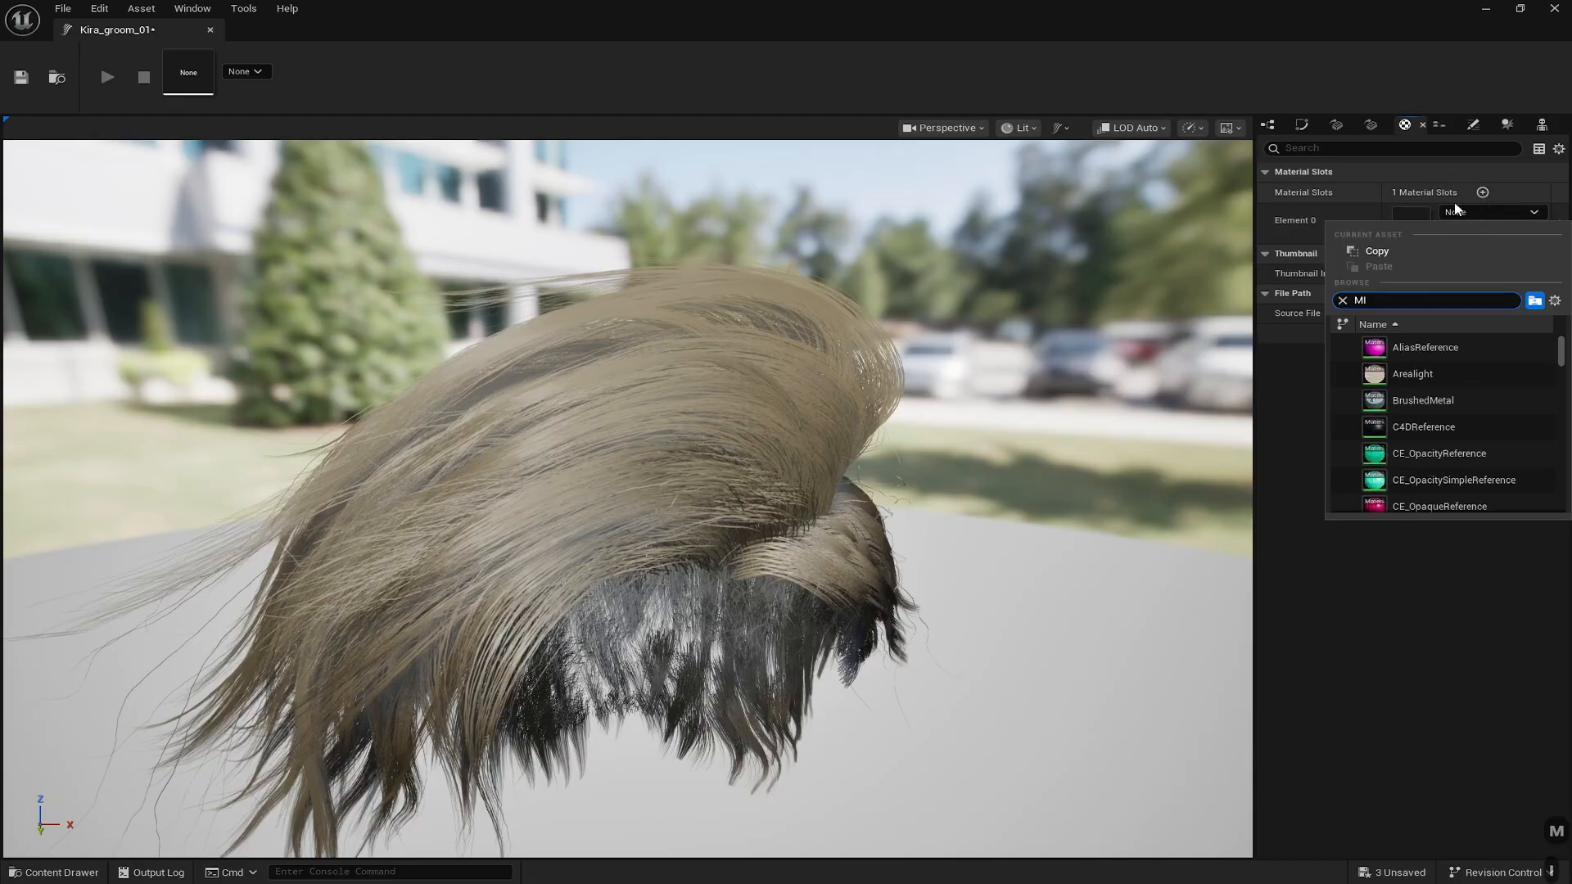
pyautogui.write('_ah')
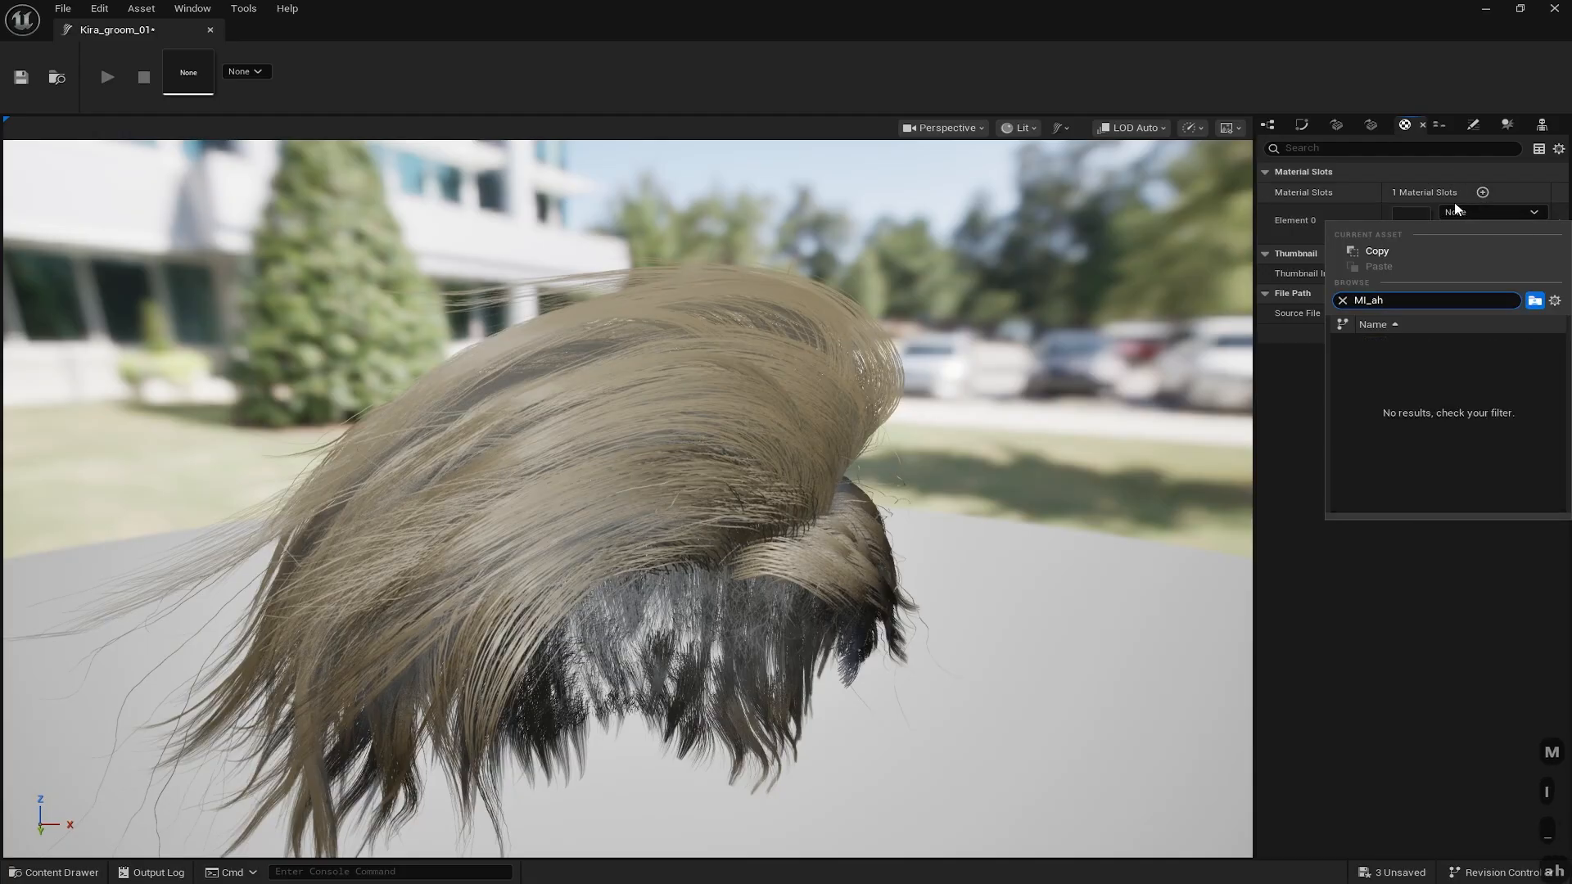
pyautogui.press('BackSpace')
pyautogui.press('BackSpace')
pyautogui.write('ha')
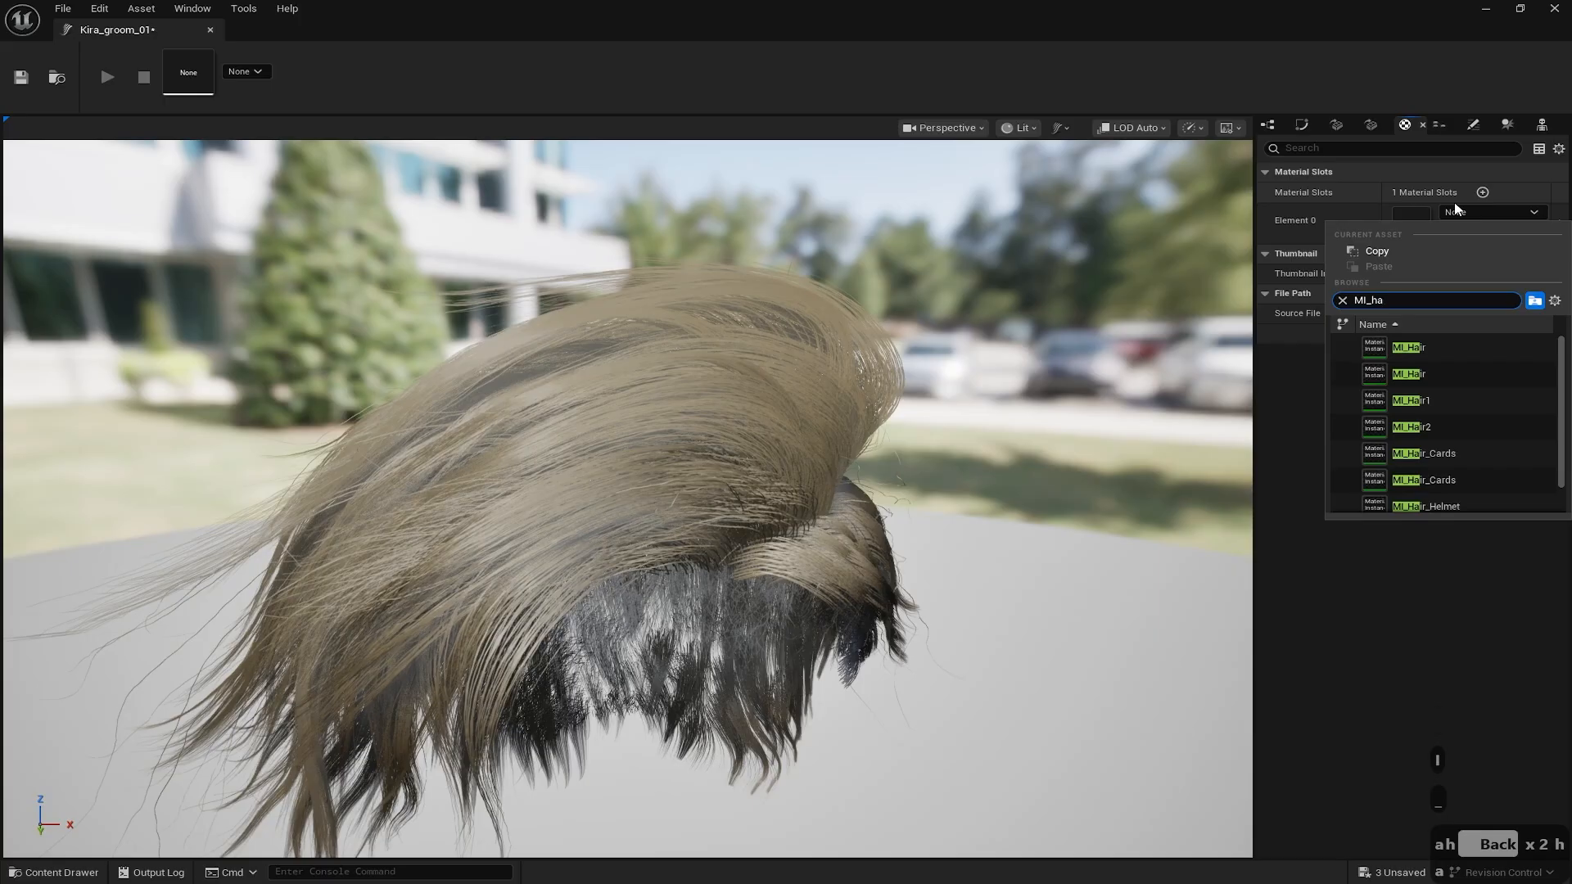
pyautogui.click(1417, 348)
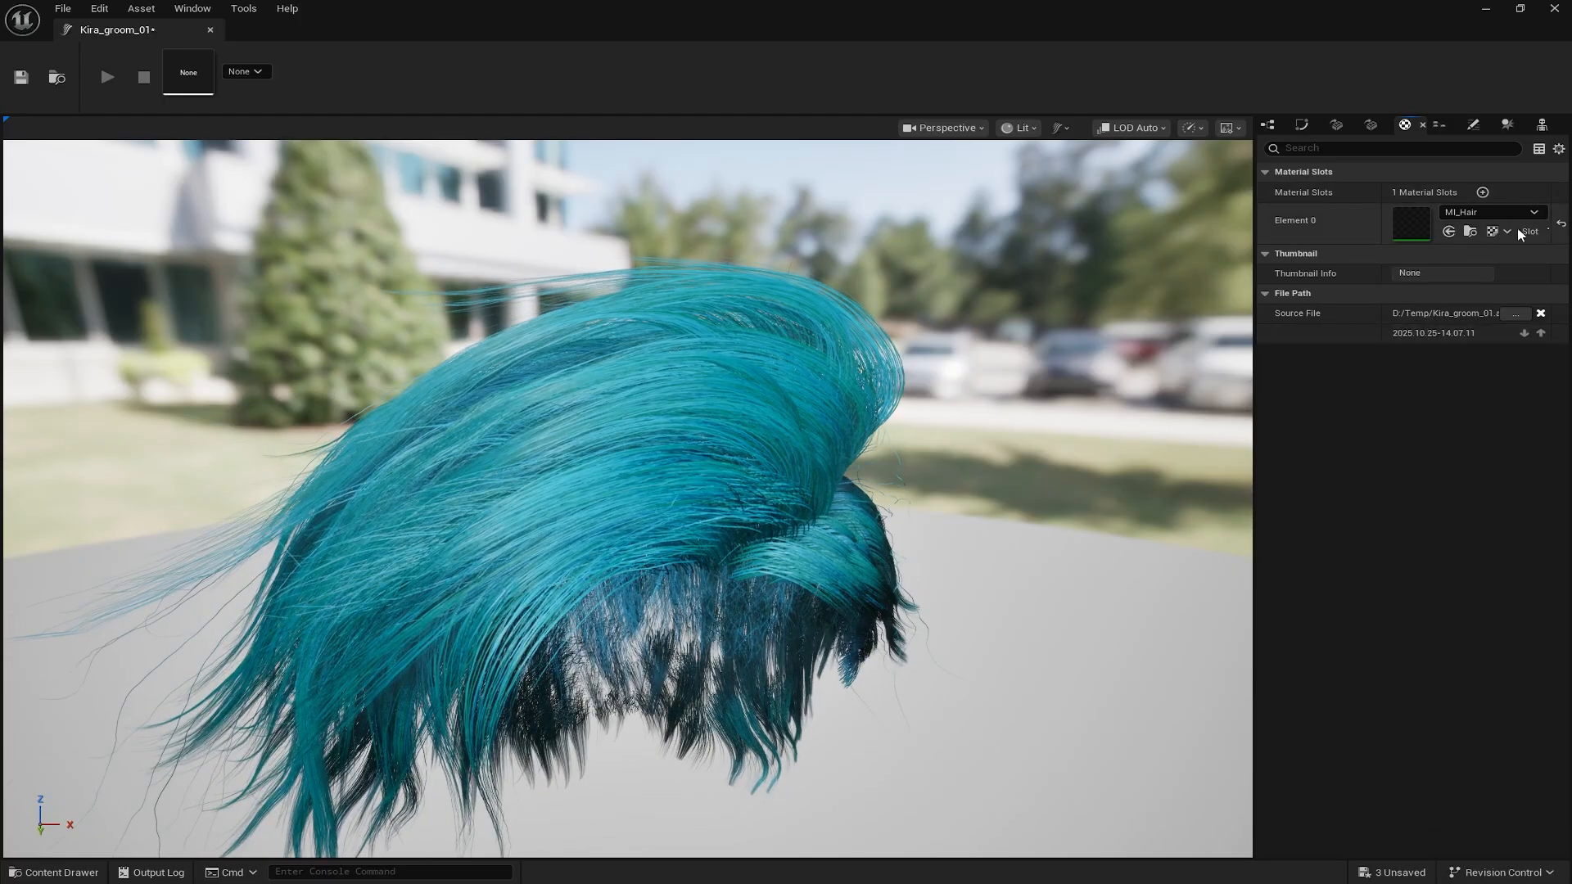
# Rename the groom's material slot to MI_Hair, then save and close the groom asset
pyautogui.moveTo(1013, 232); pyautogui.dragTo(1020, 236)
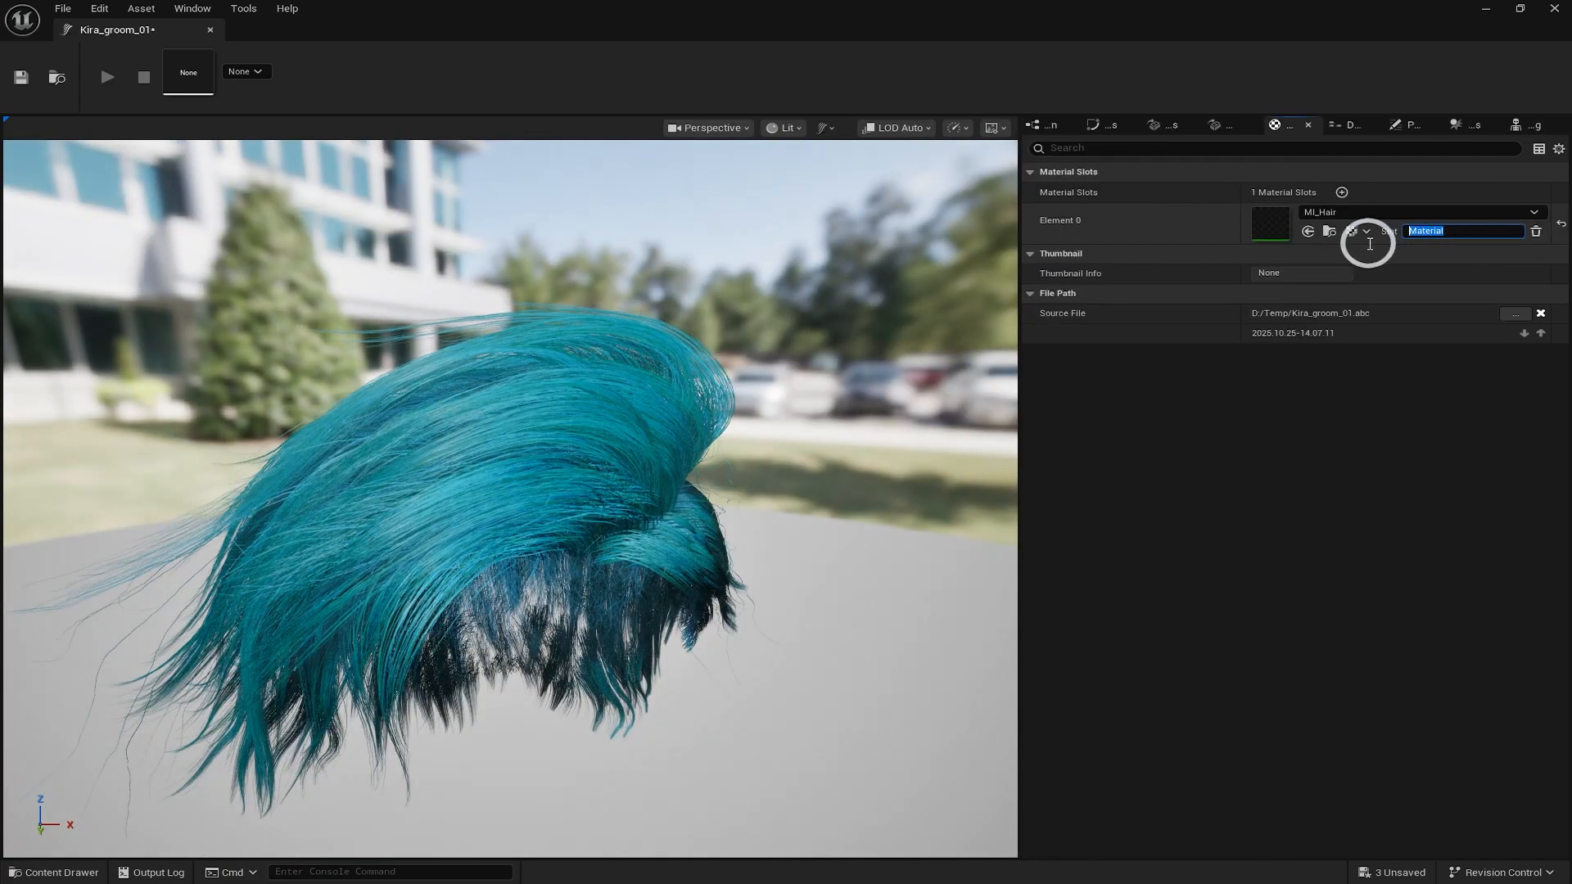
pyautogui.write('_Ha')
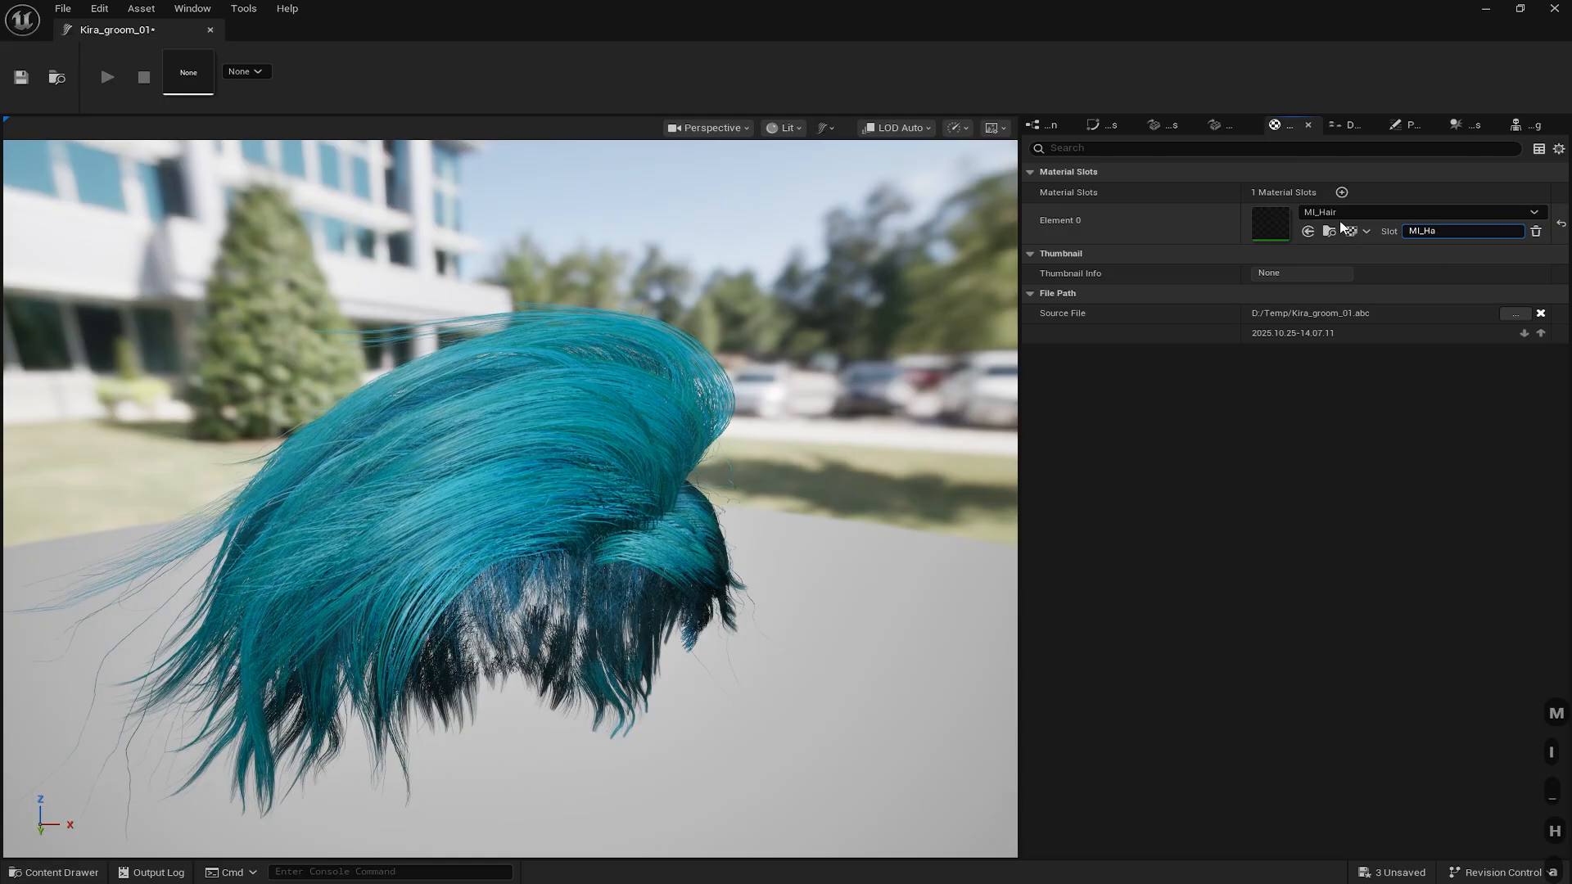
pyautogui.write('ir')
pyautogui.press('Return')
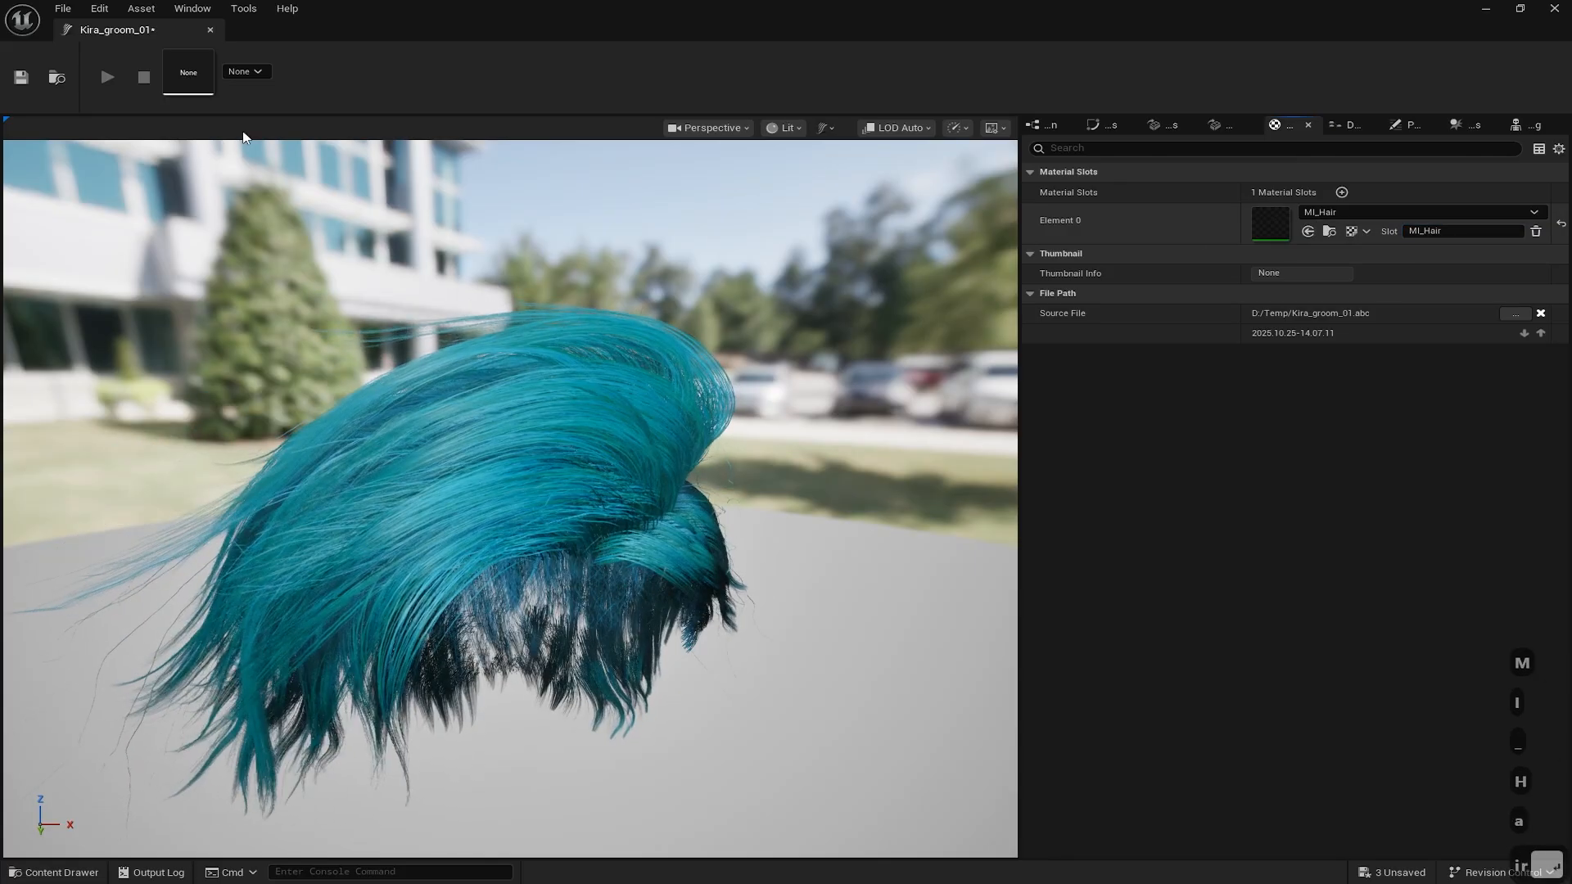
pyautogui.click(22, 78)
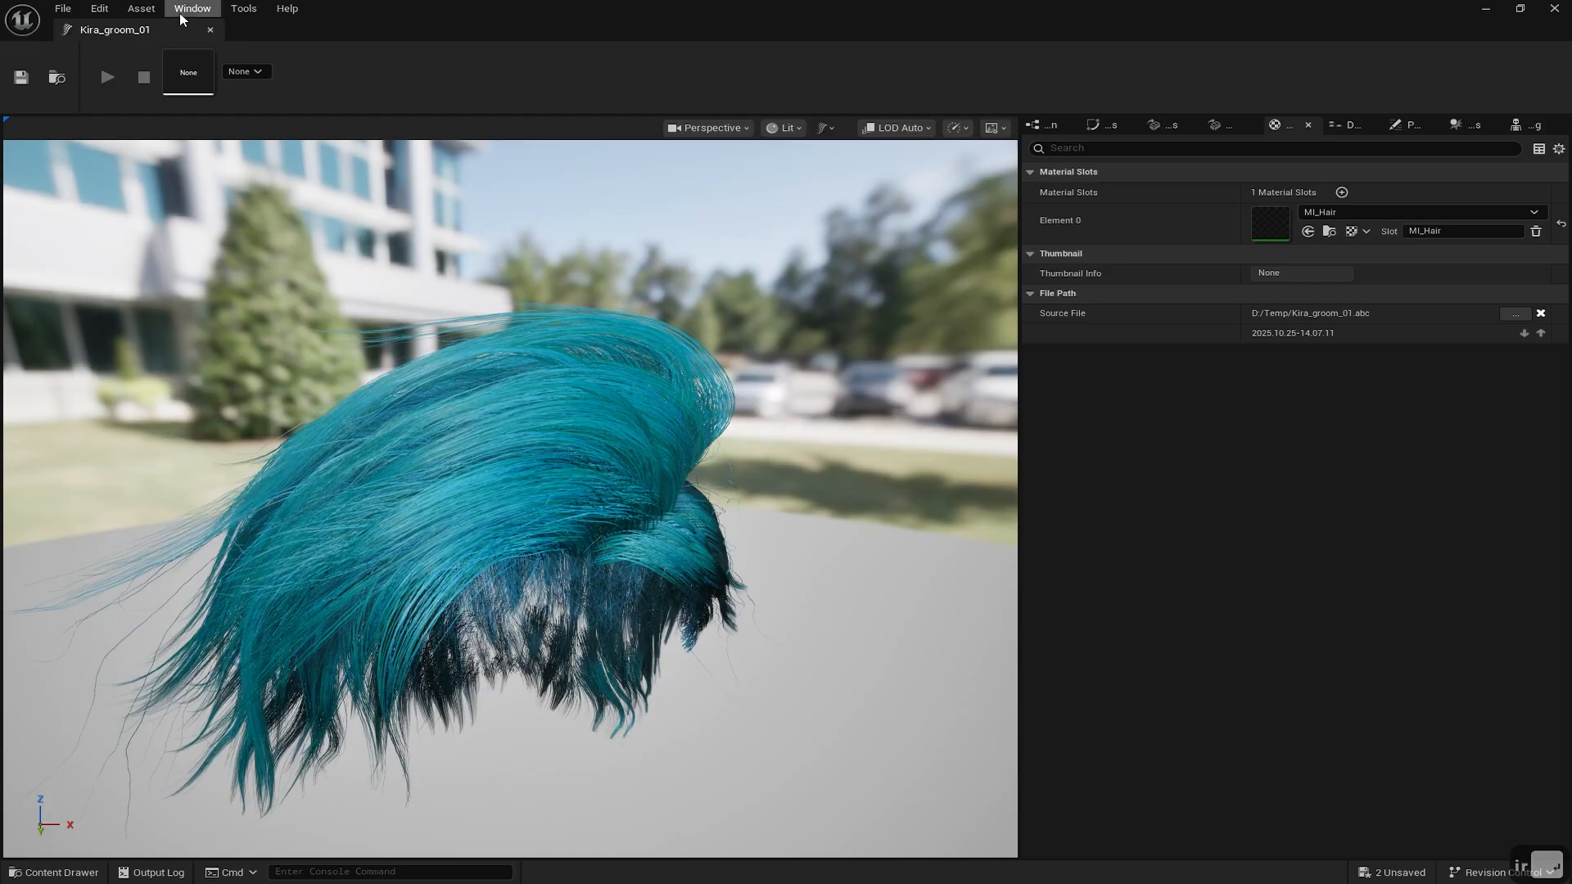
pyautogui.click(210, 29)
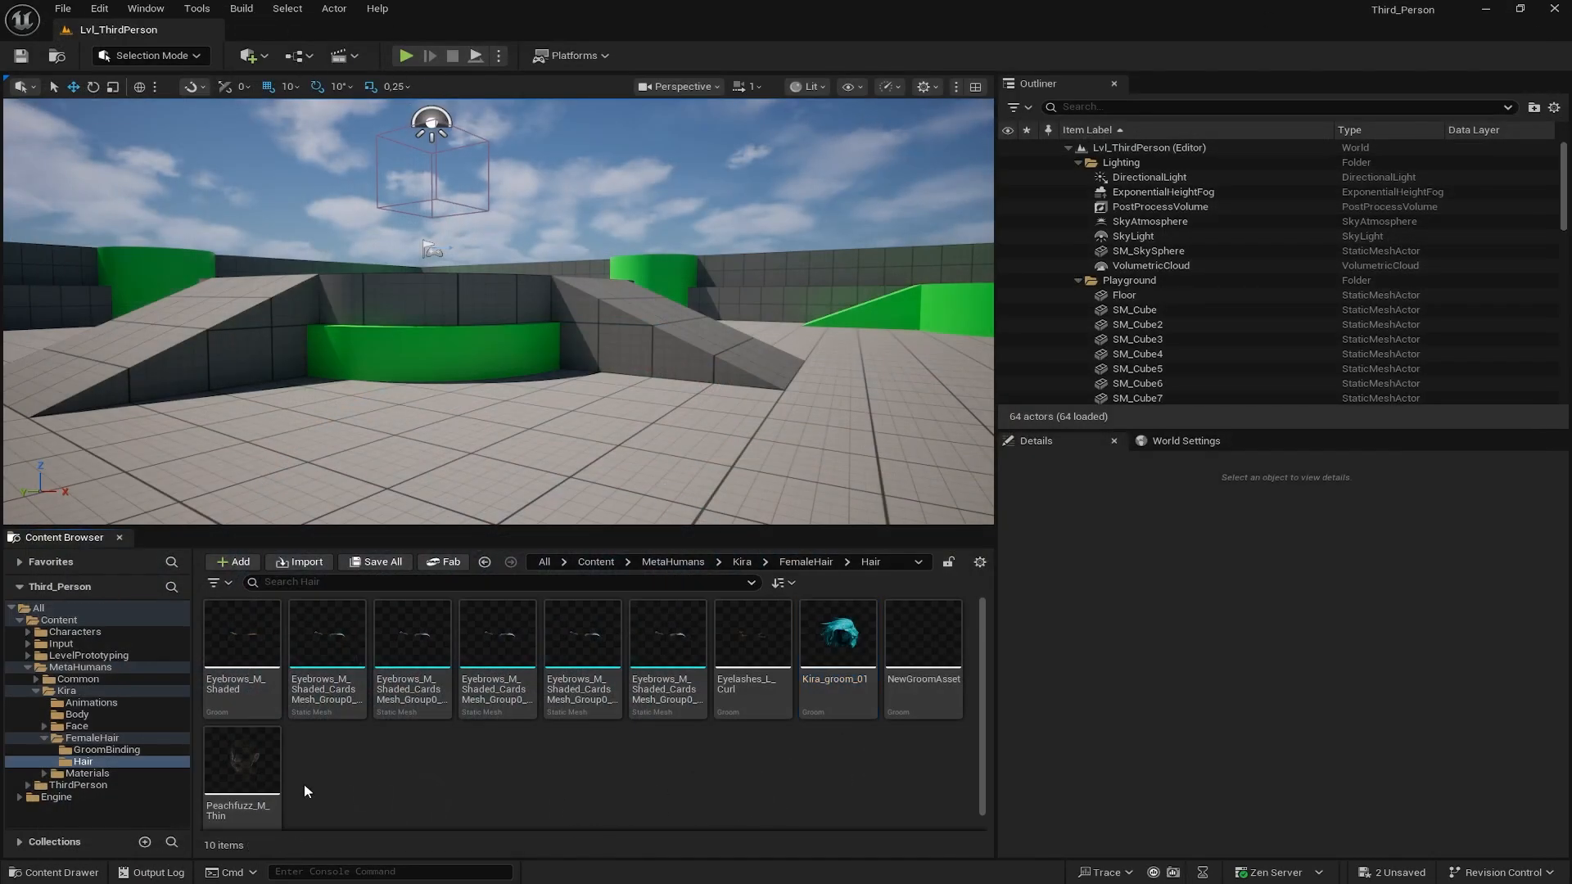
# Create a groom binding for Kira_groom_01 with Kira_FaceMesh as the target skeletal mesh
pyautogui.rightClick(827, 631)
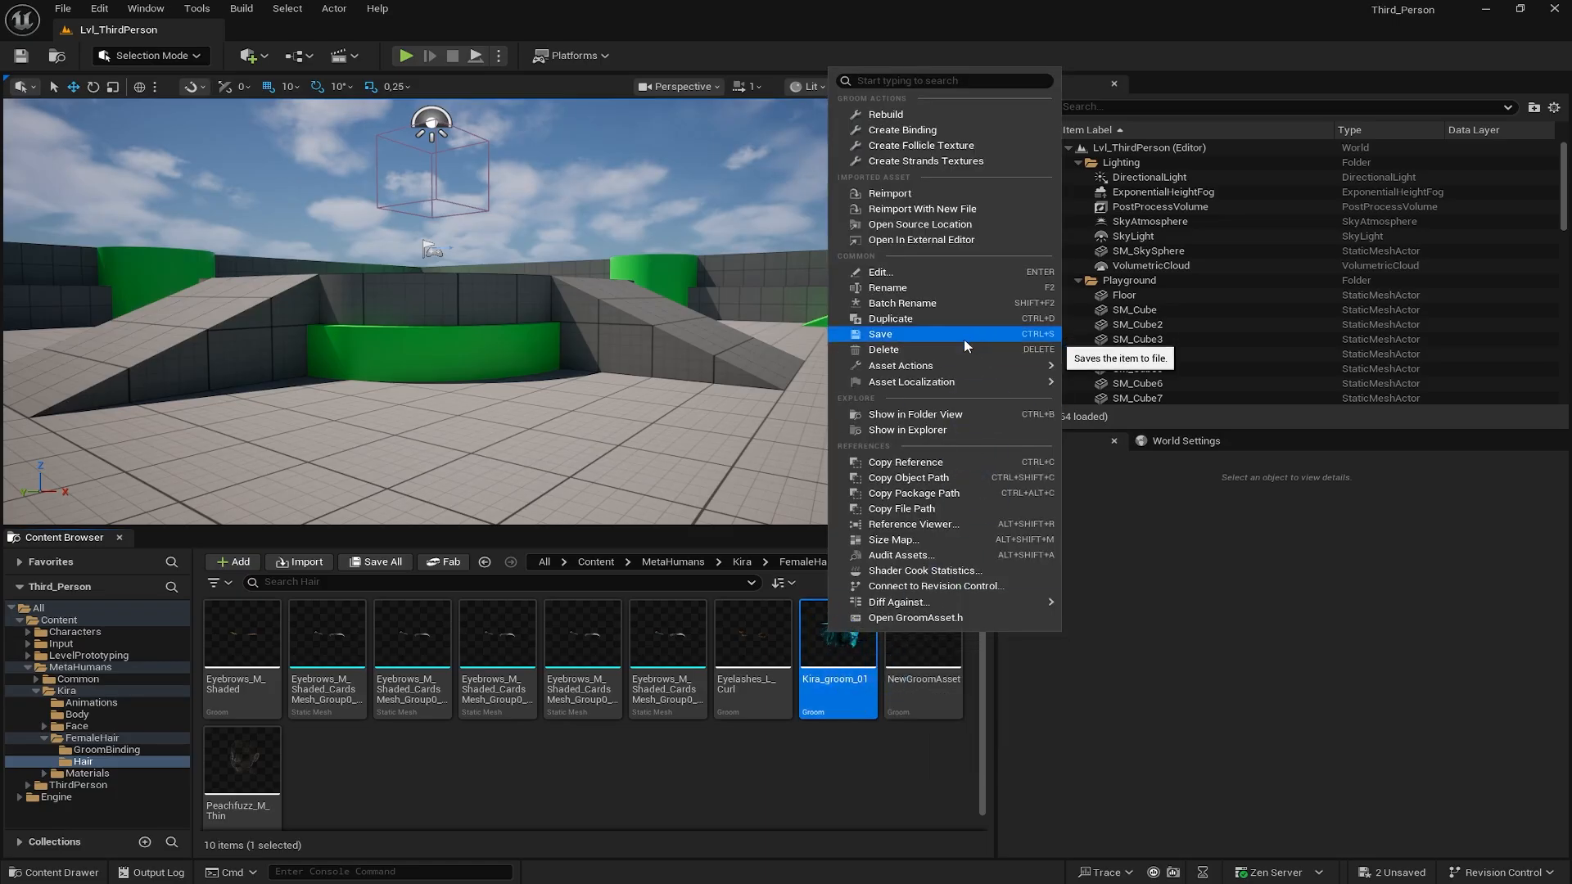
pyautogui.click(983, 130)
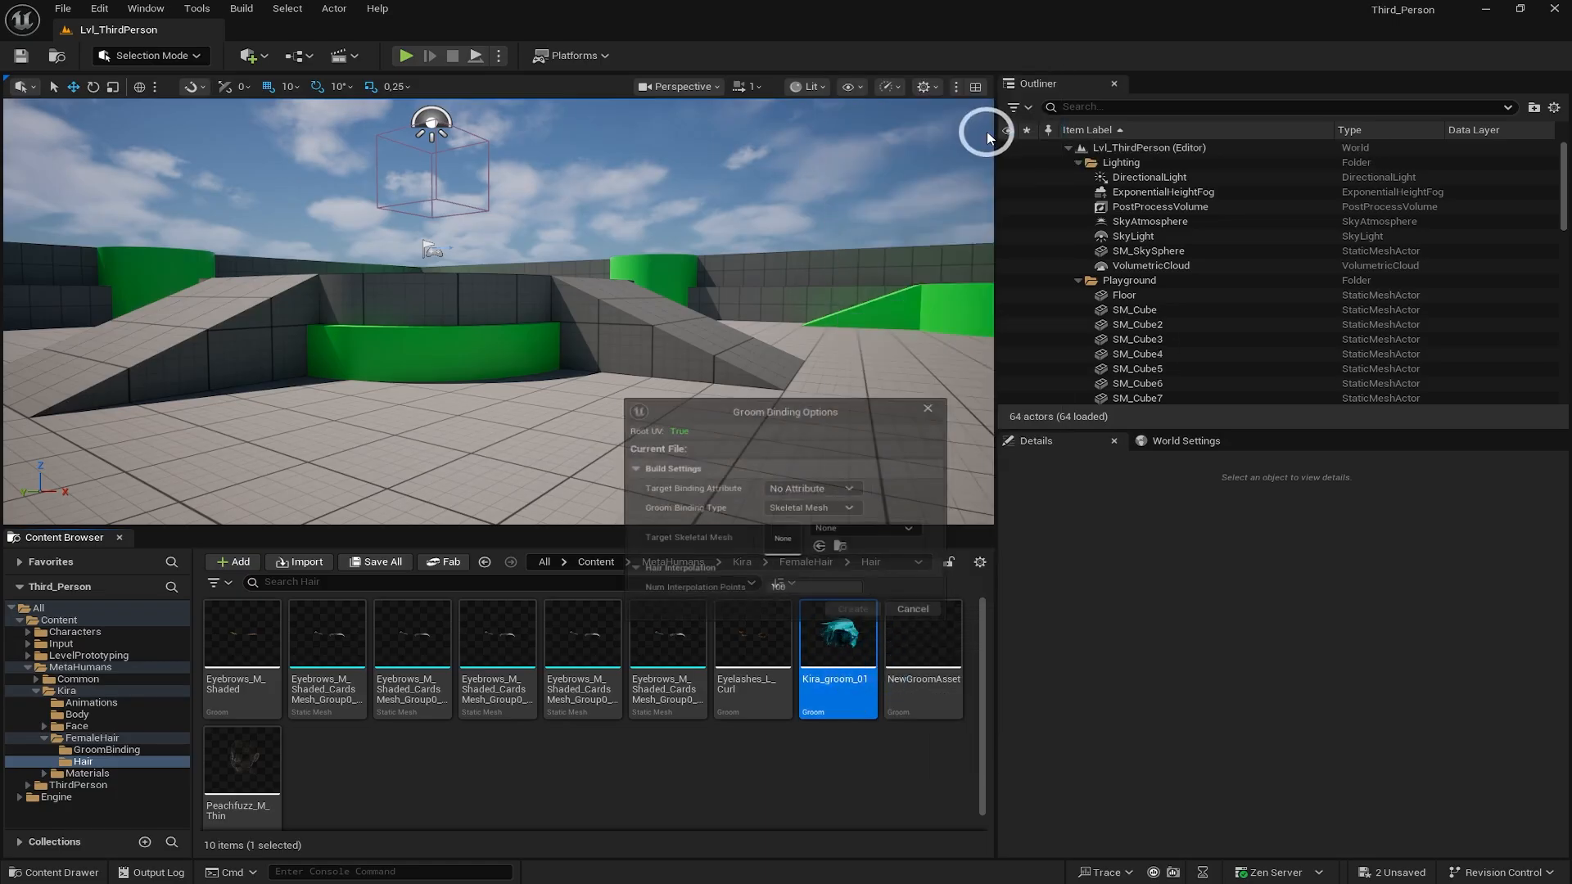
pyautogui.moveTo(789, 418); pyautogui.dragTo(679, 363)
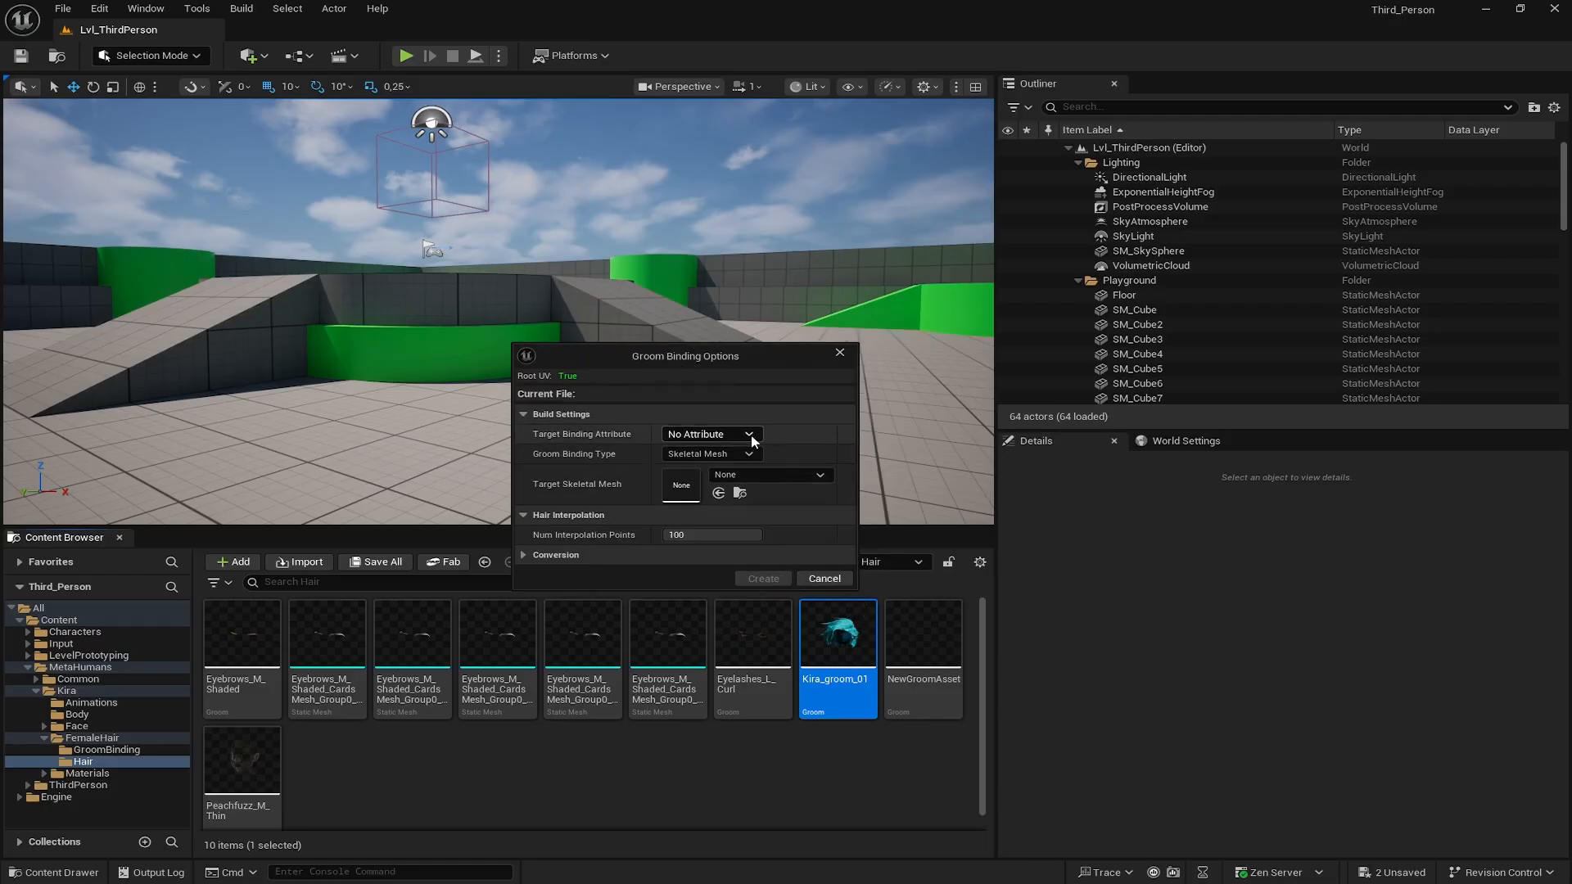
pyautogui.click(755, 475)
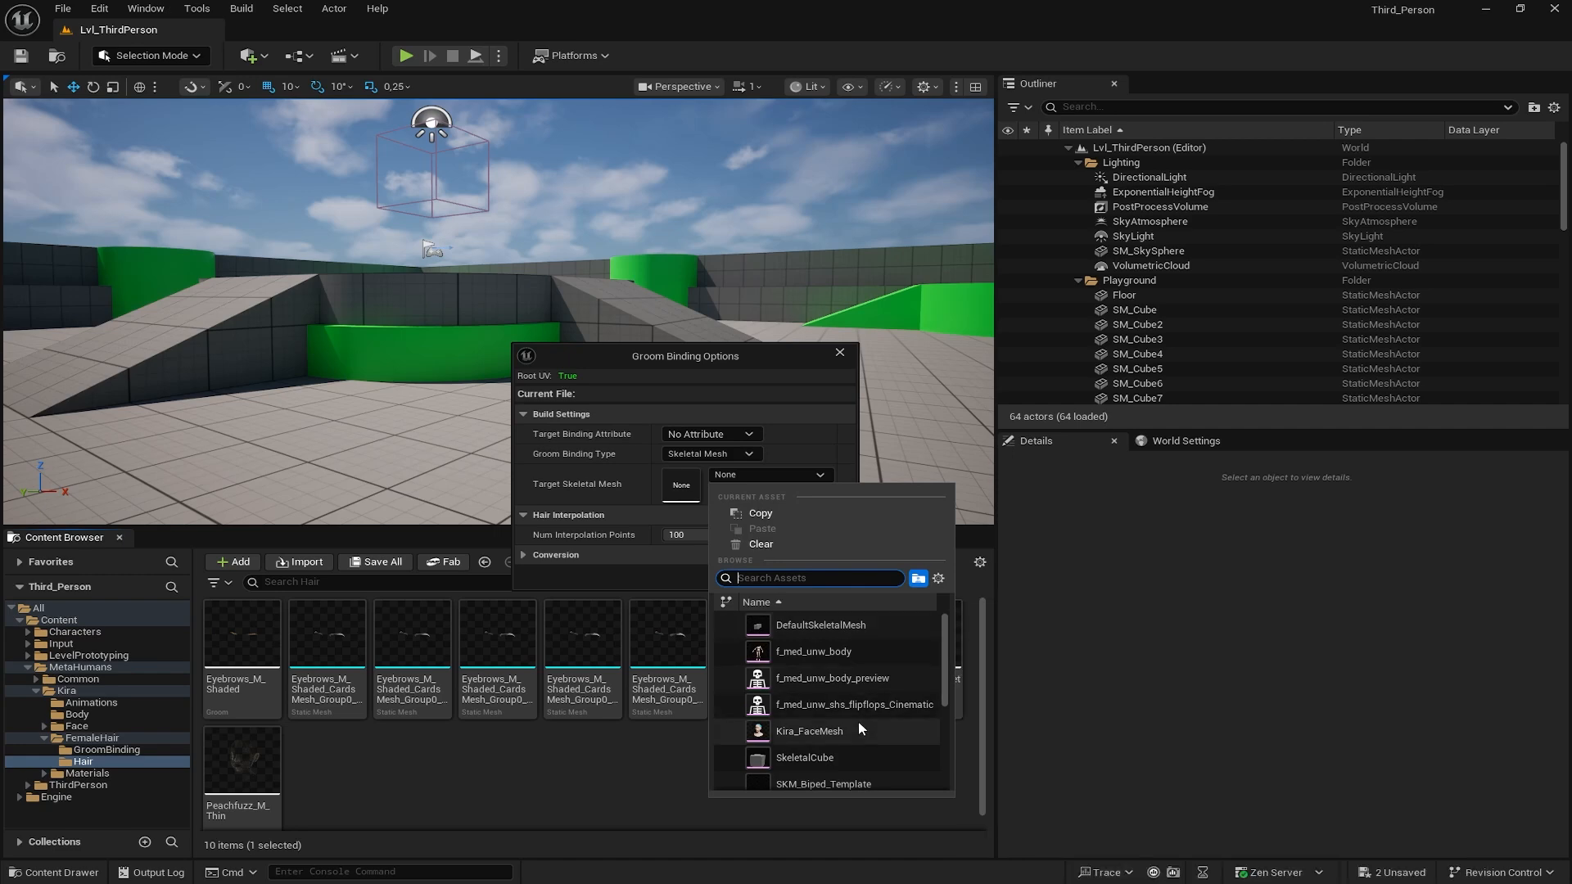
pyautogui.click(811, 732)
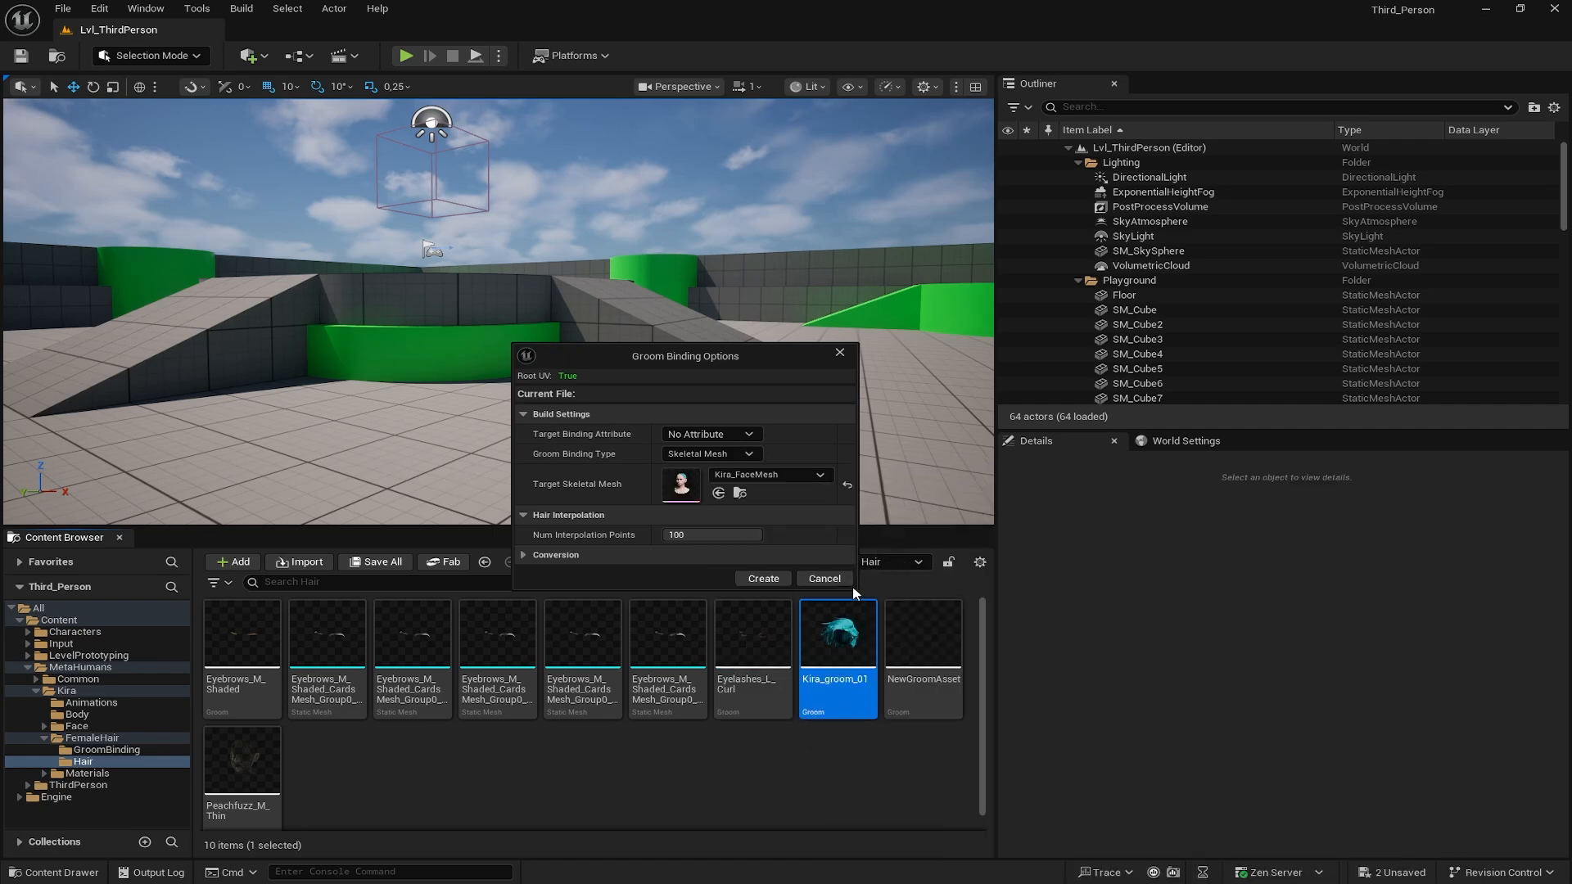
pyautogui.click(763, 578)
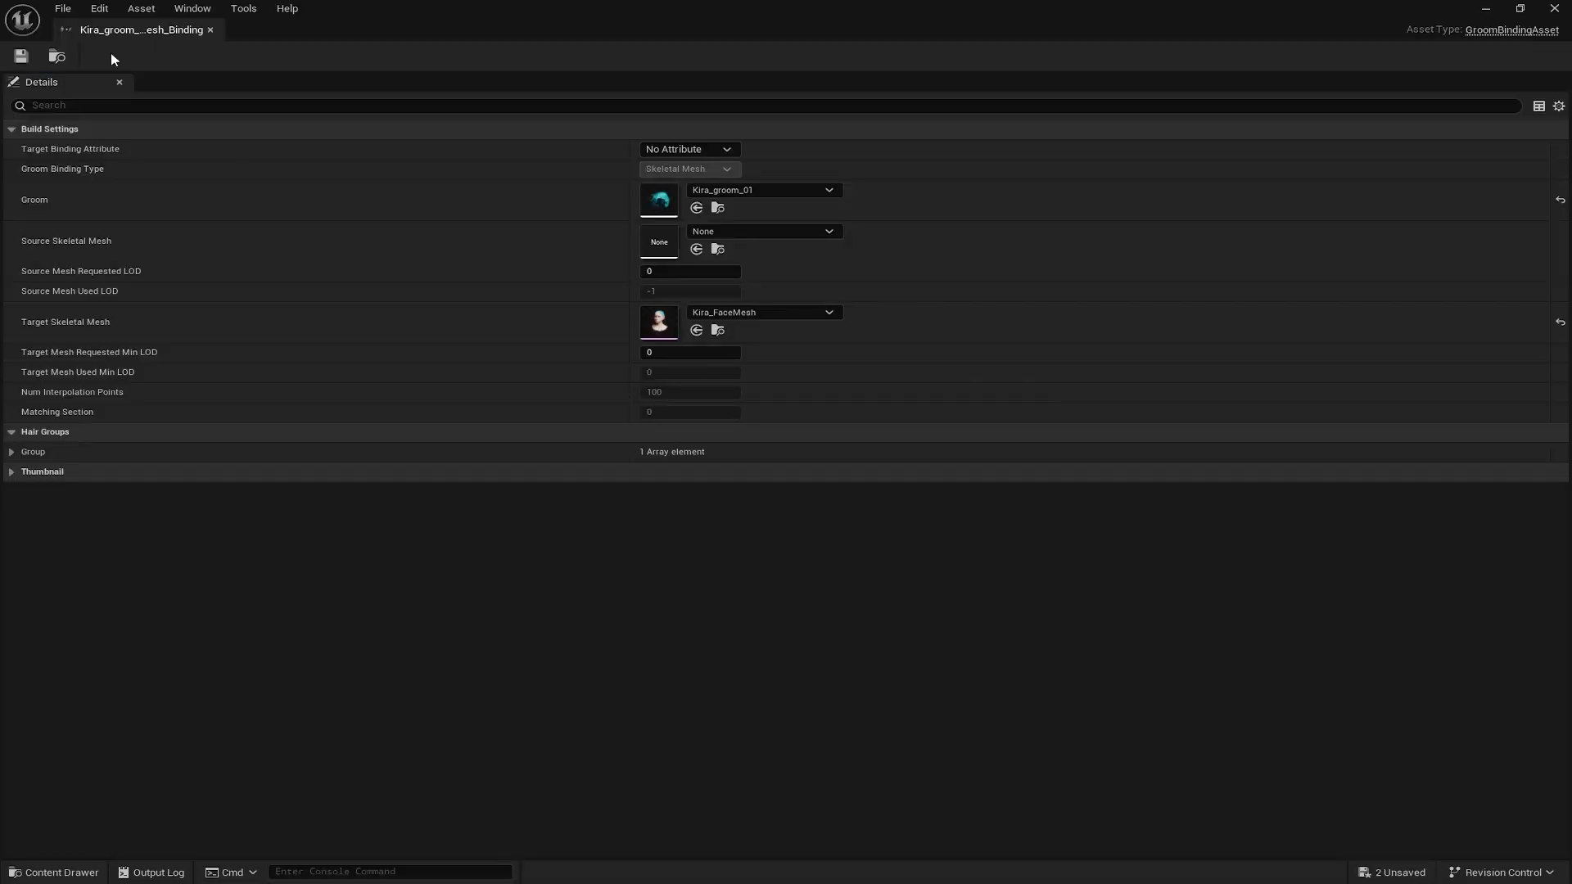
pyautogui.click(209, 30)
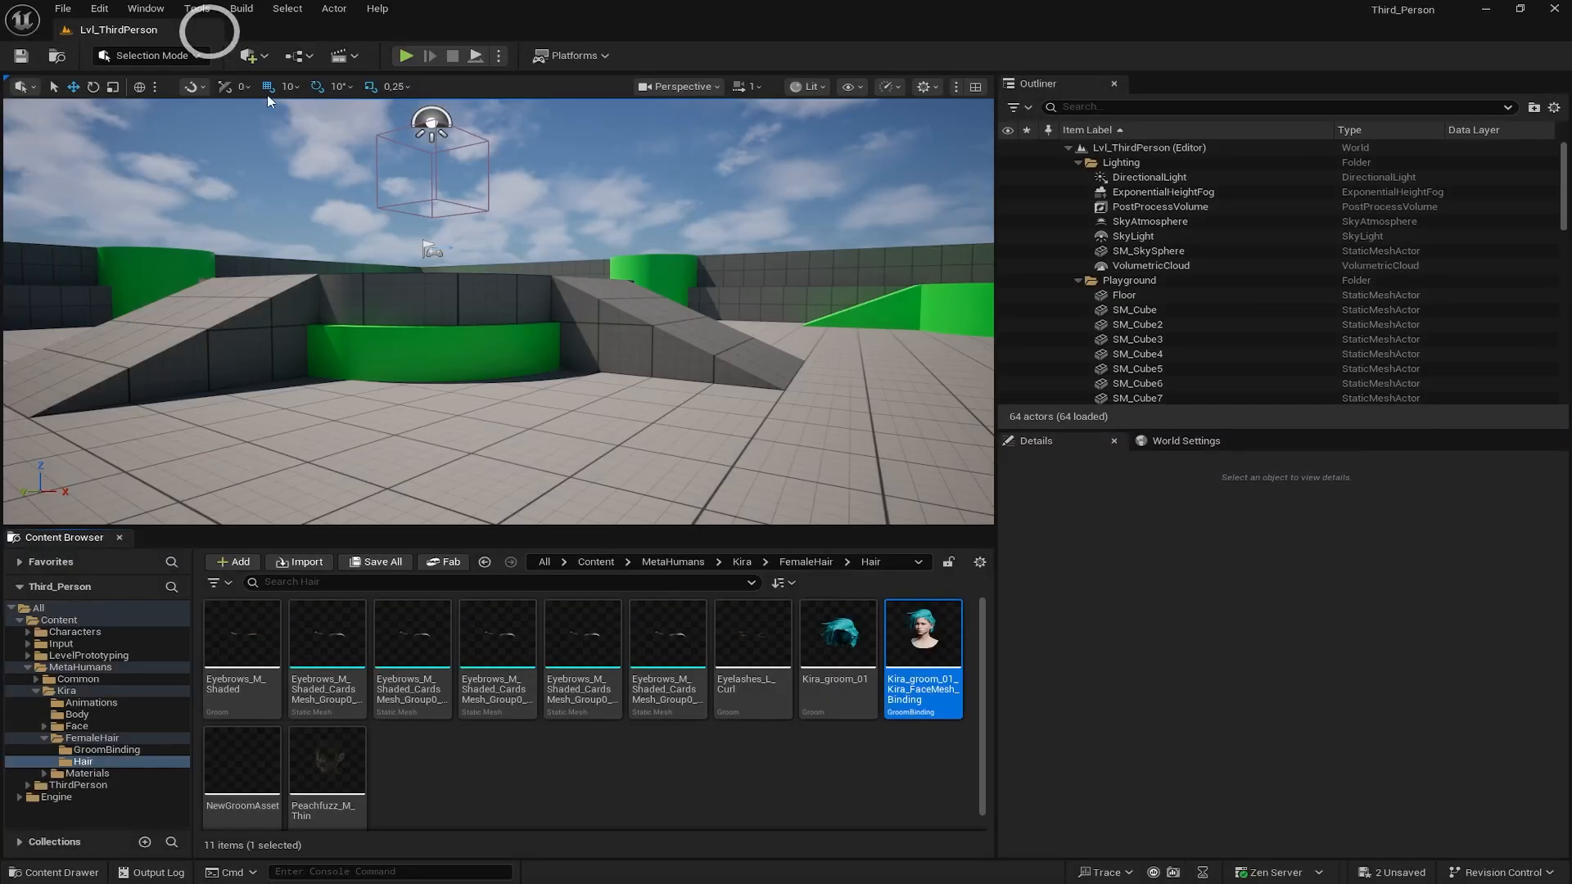
# Move the Kira_groom_01_Kira_FaceMesh_Binding asset into the GroomBinding folder and check it there
pyautogui.click(581, 775)
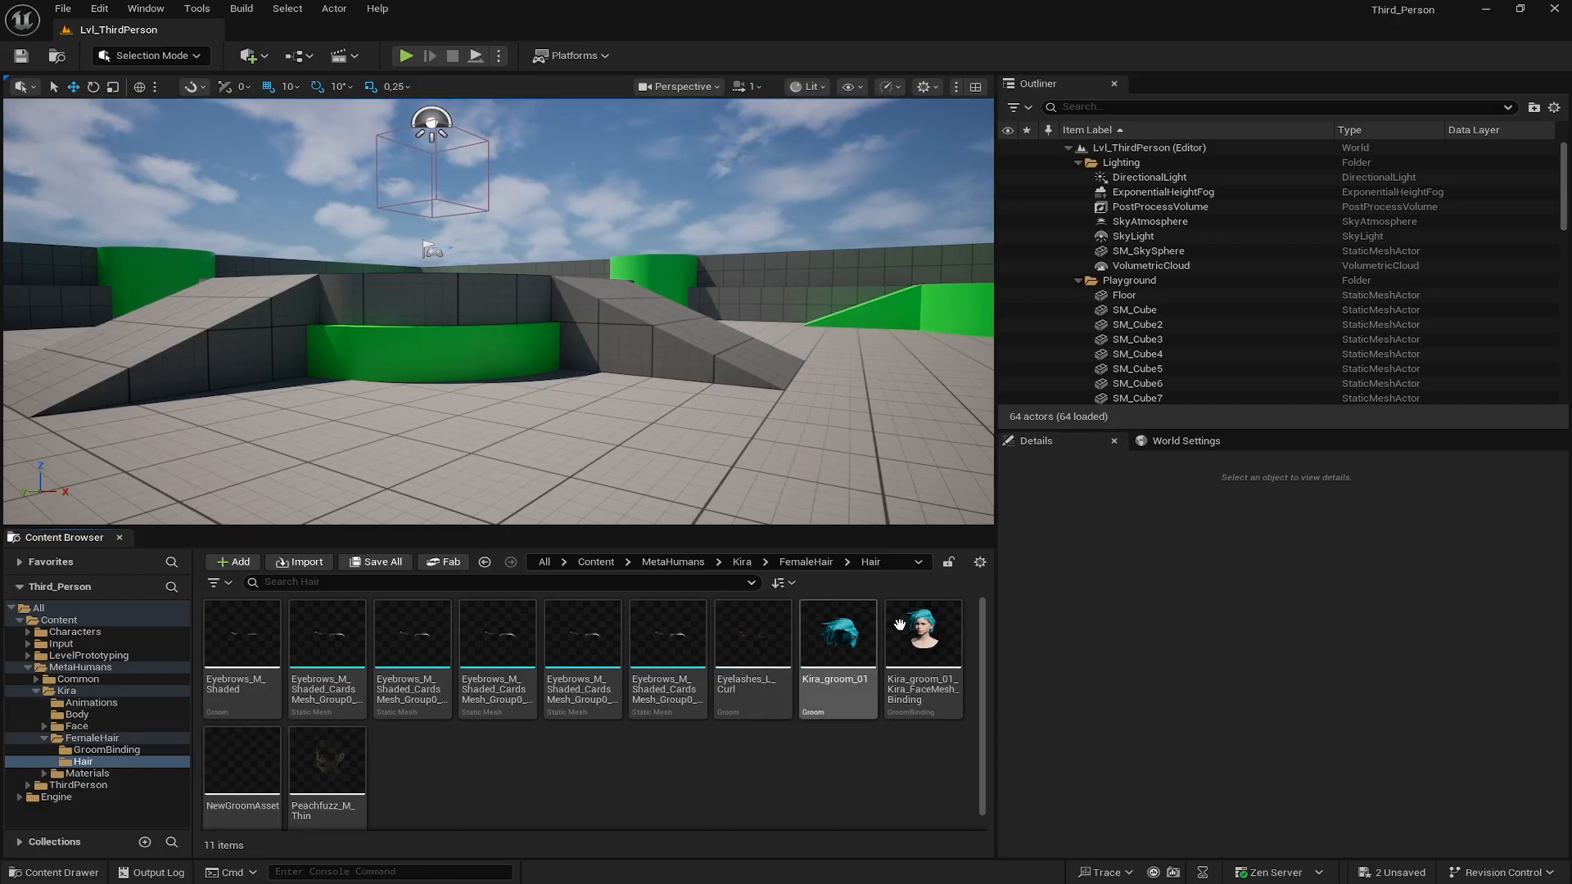
pyautogui.click(896, 655)
pyautogui.moveTo(896, 655); pyautogui.dragTo(92, 751)
pyautogui.click(132, 783)
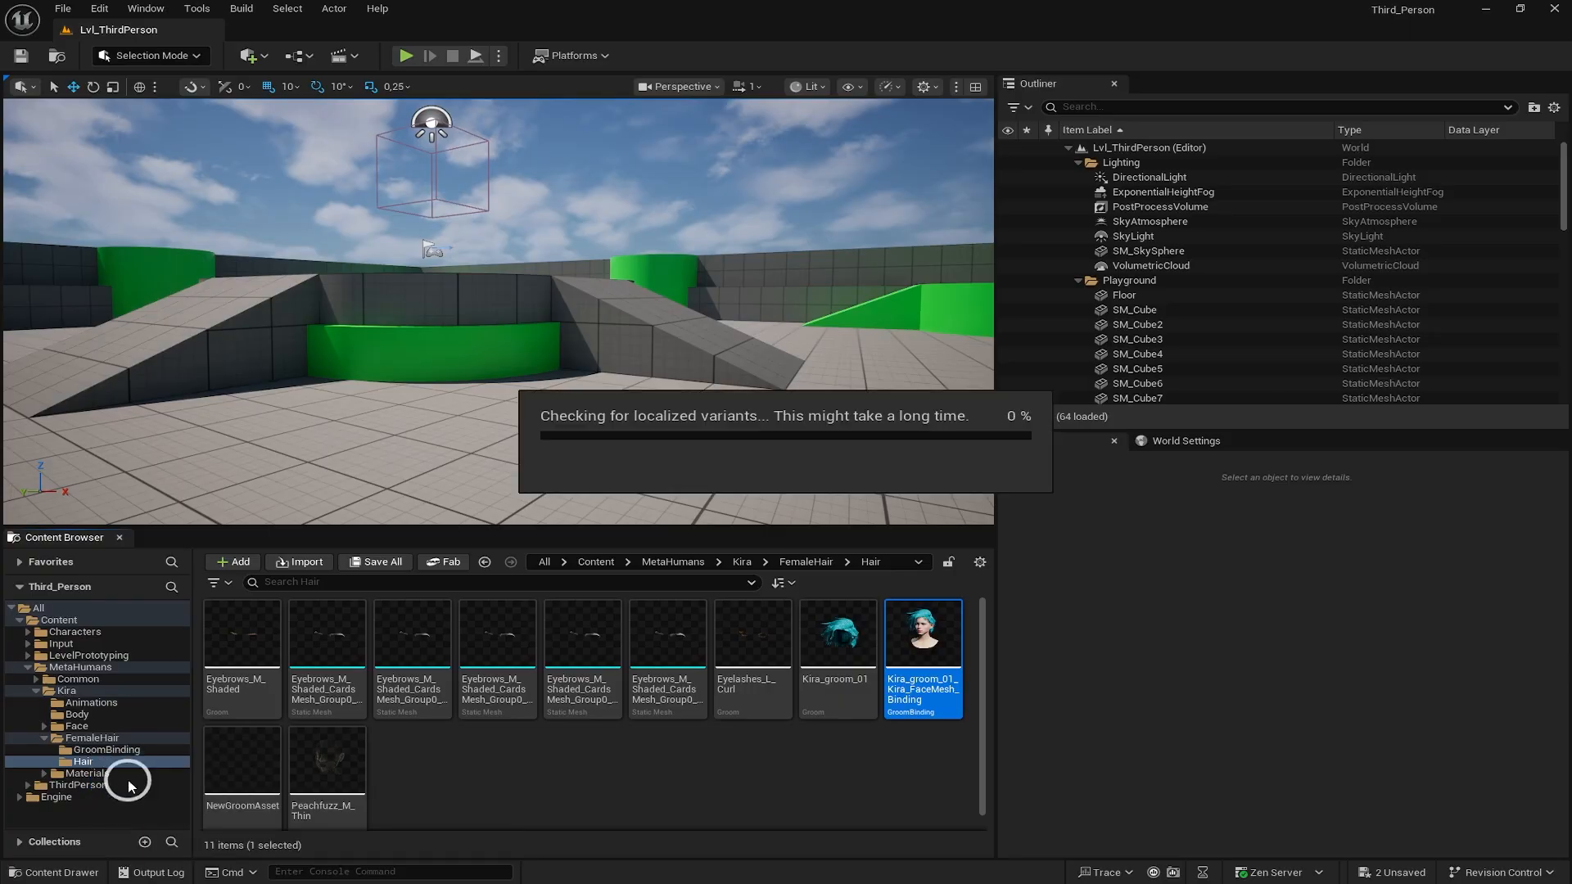
pyautogui.click(102, 750)
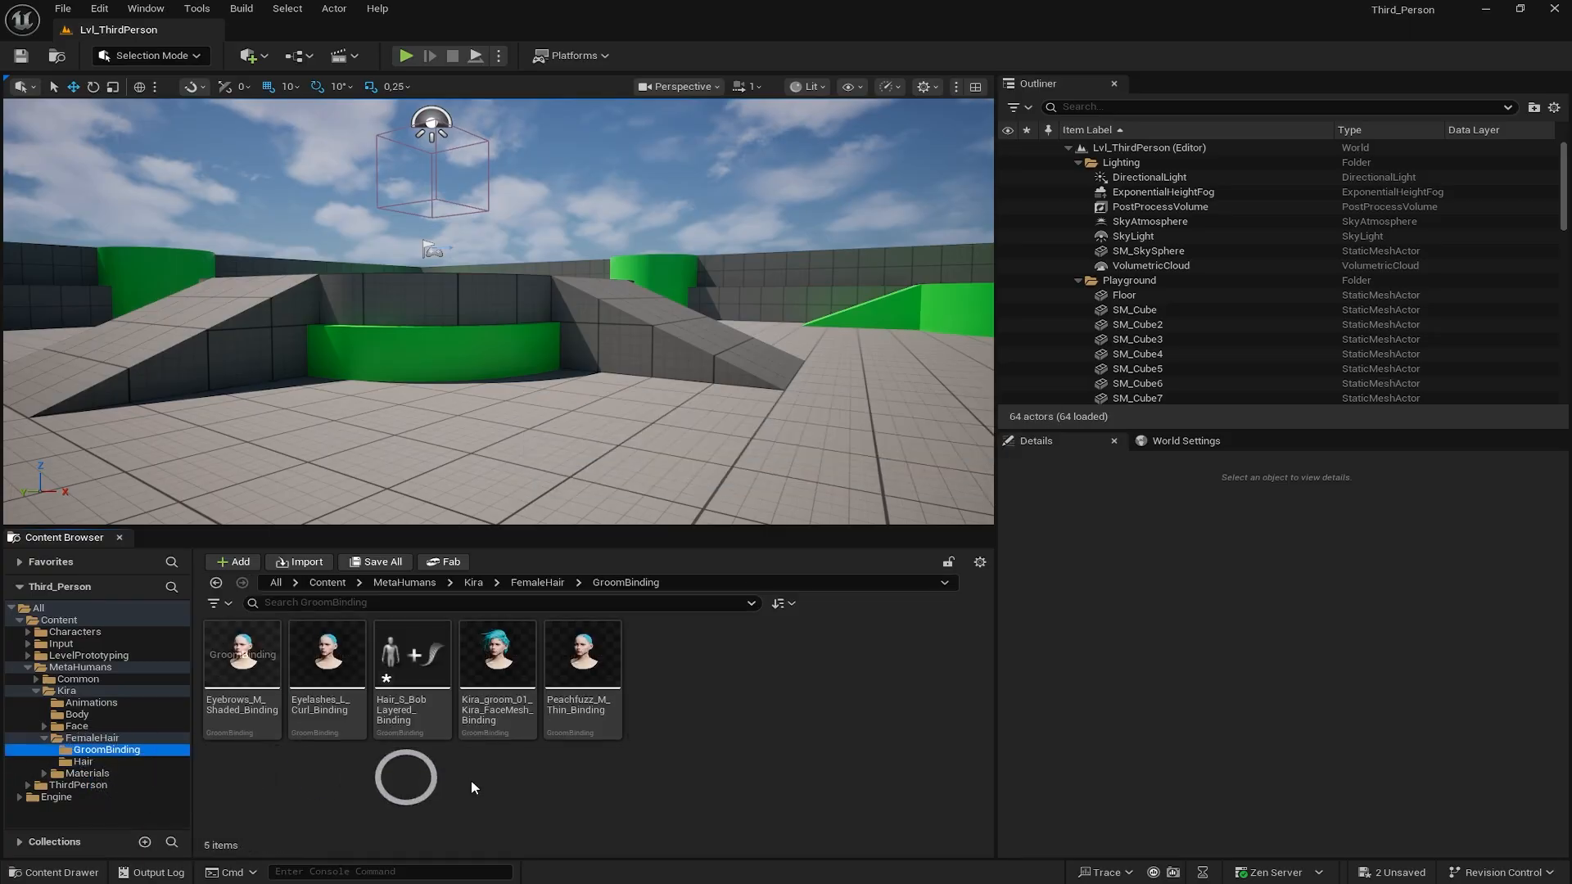
pyautogui.click(505, 643)
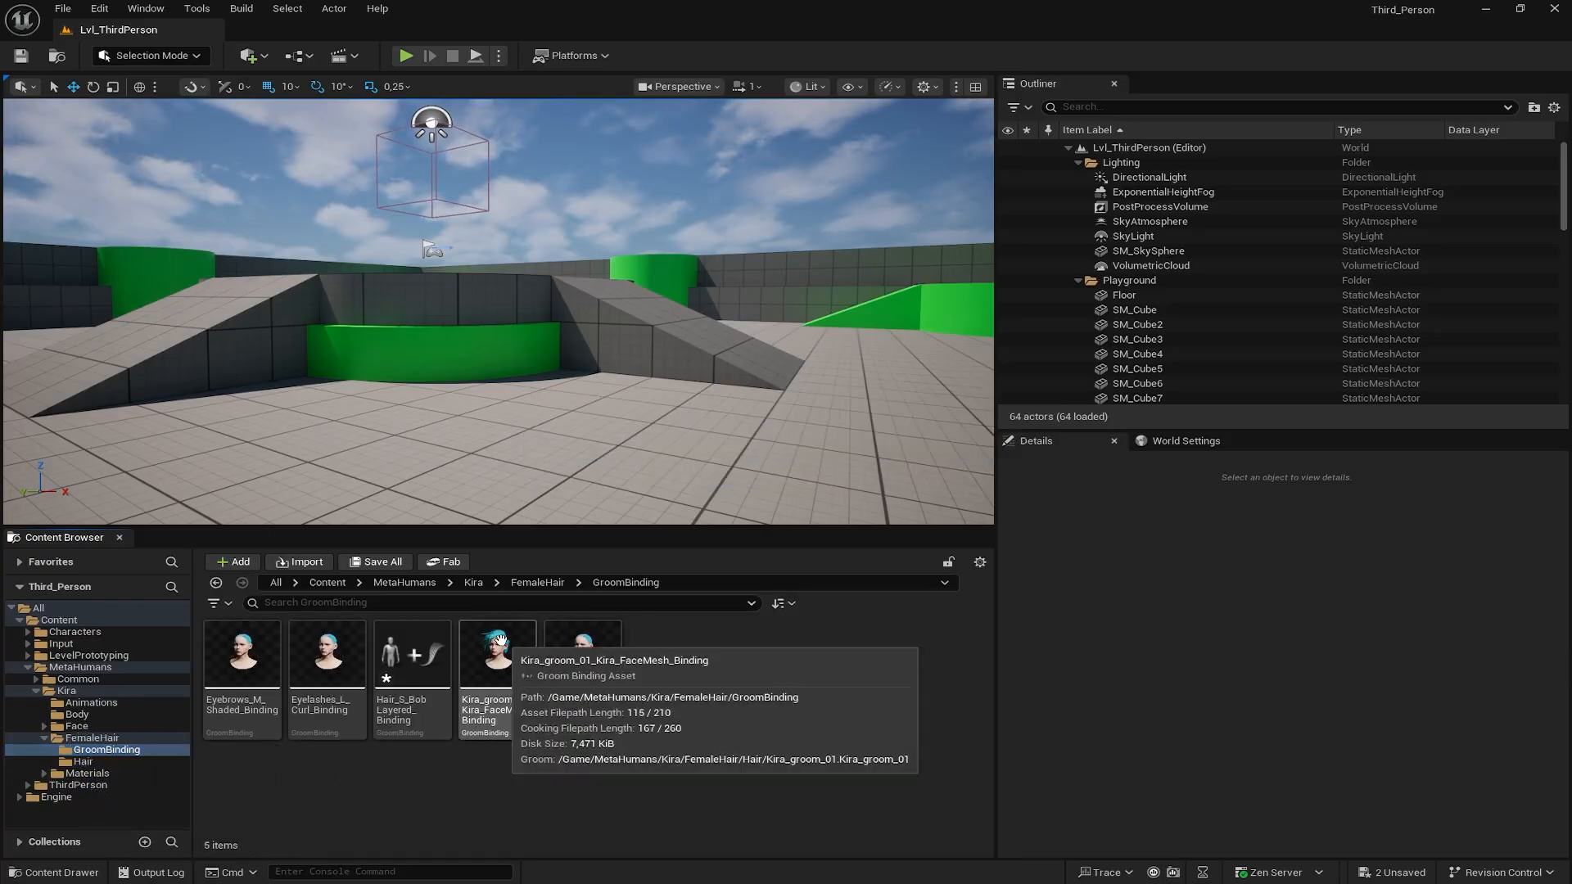
pyautogui.click(555, 759)
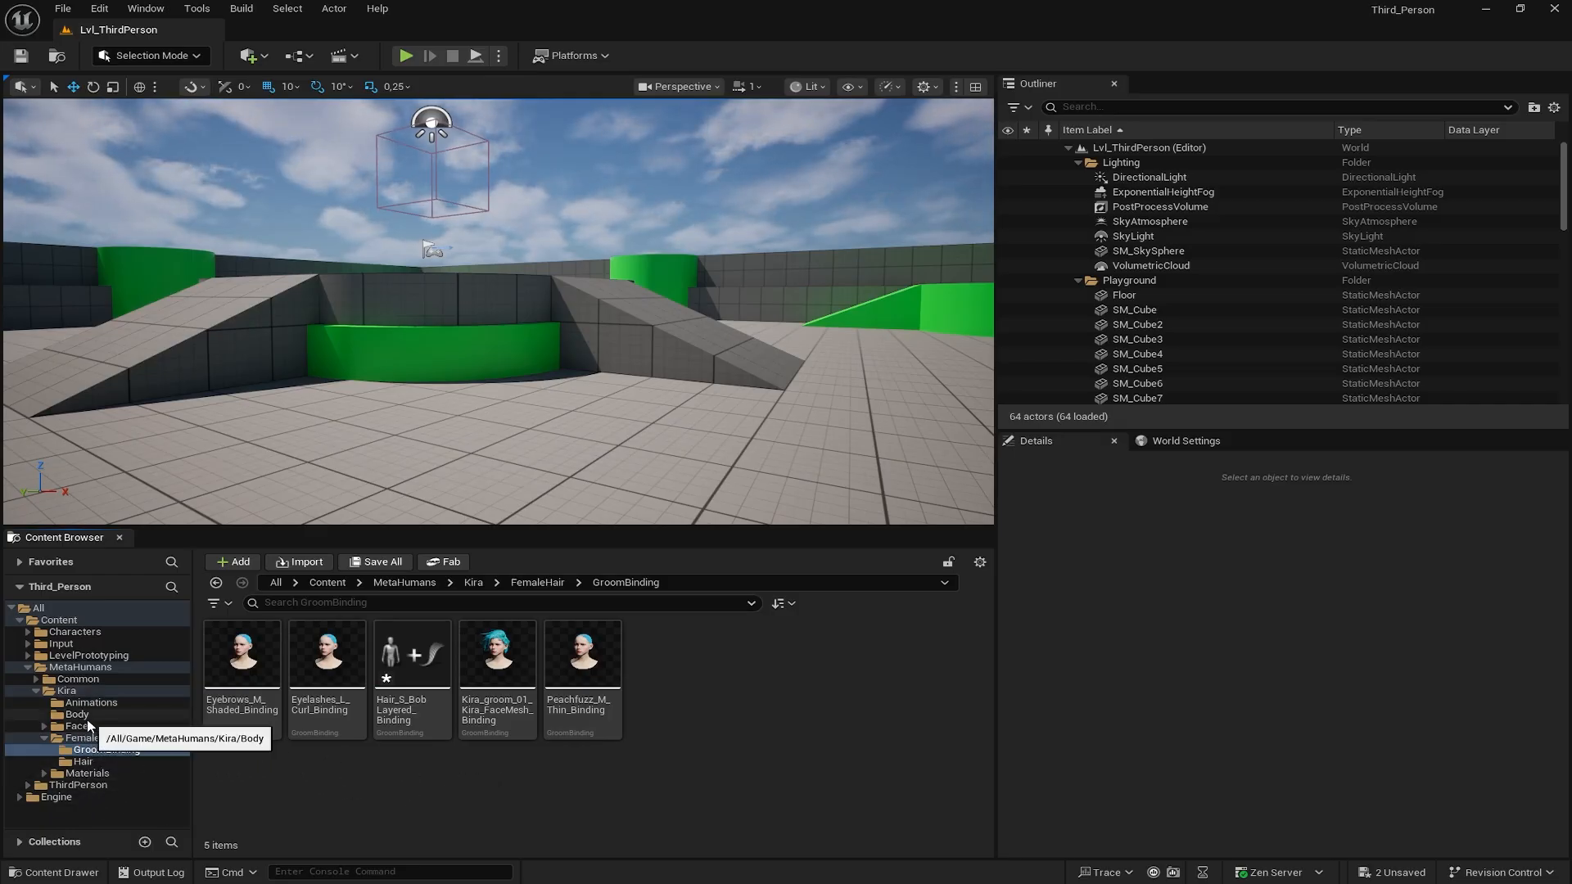
# Open the BP_Kira blueprint and add a Groom component named Hair under the Face component
pyautogui.click(105, 692)
pyautogui.click(673, 635)
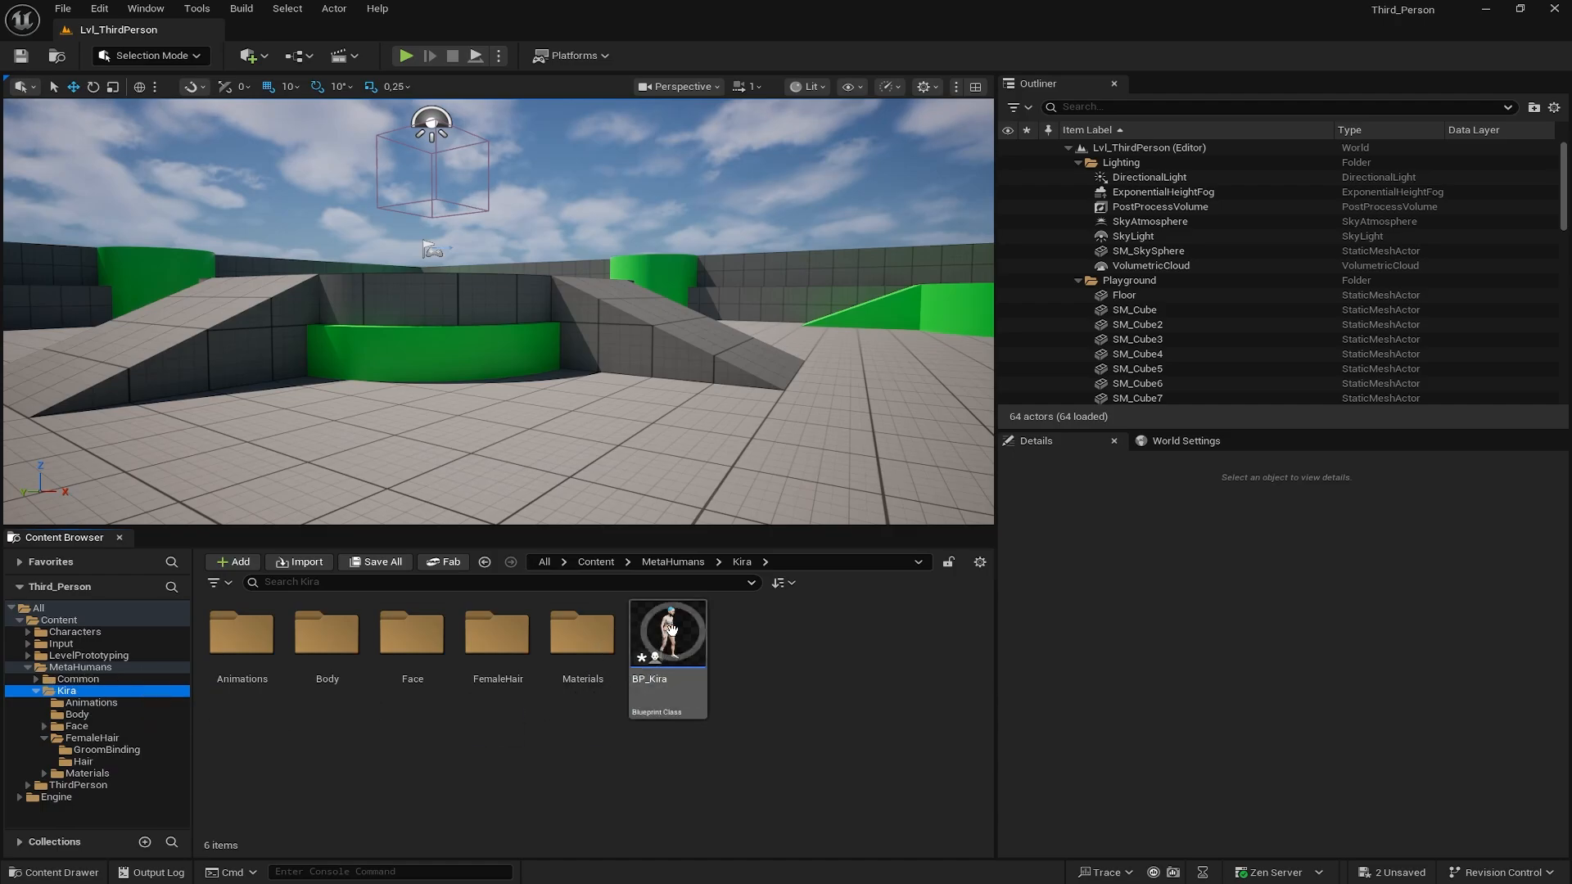
pyautogui.doubleClick(673, 635)
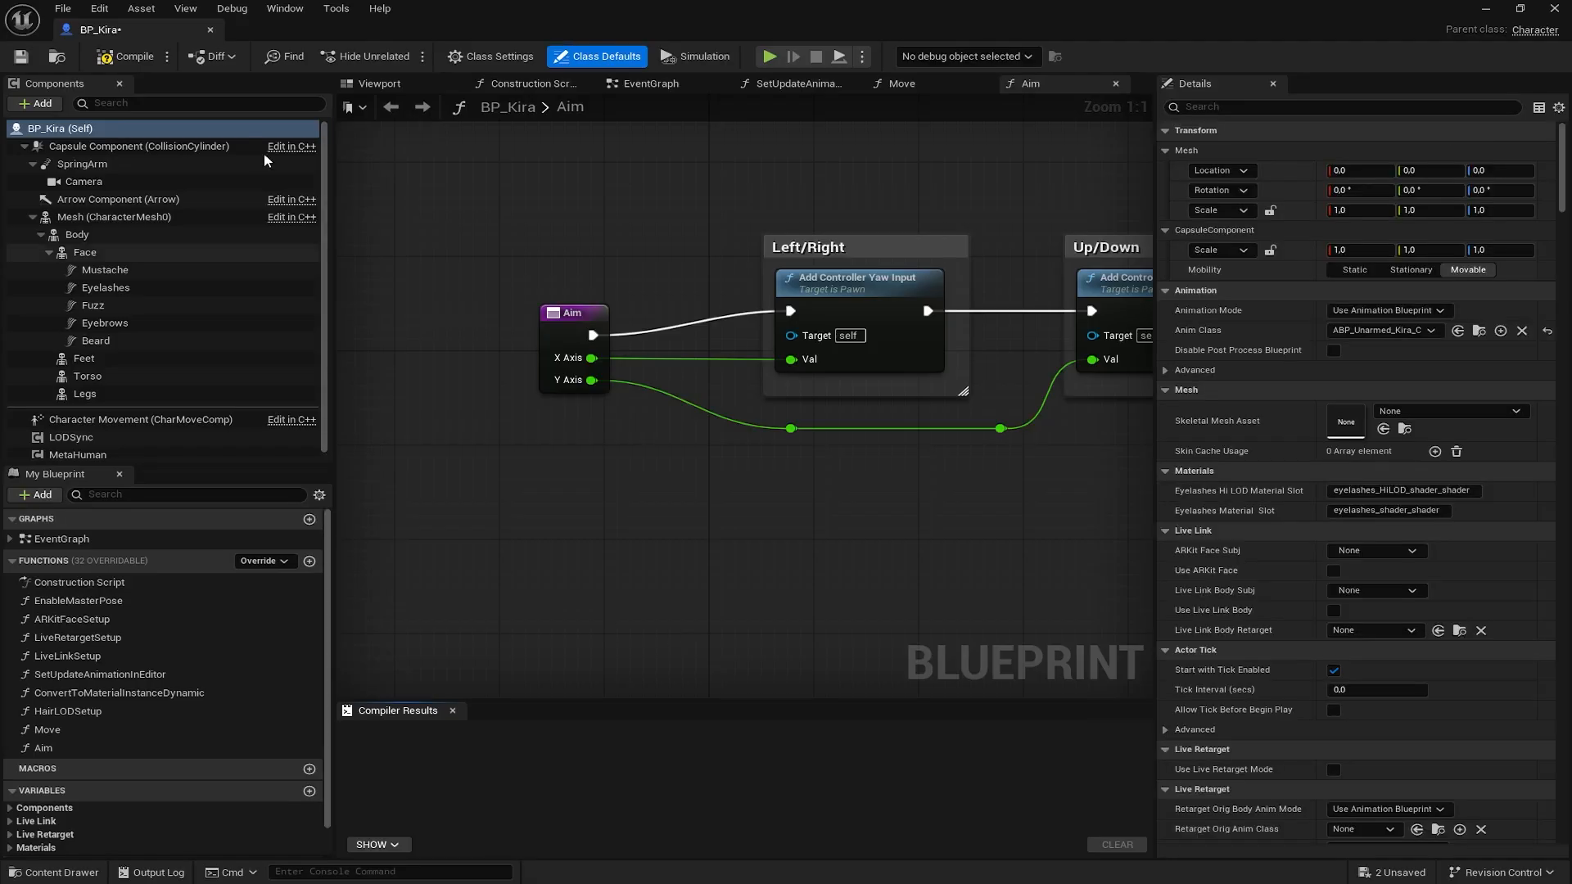
pyautogui.click(84, 252)
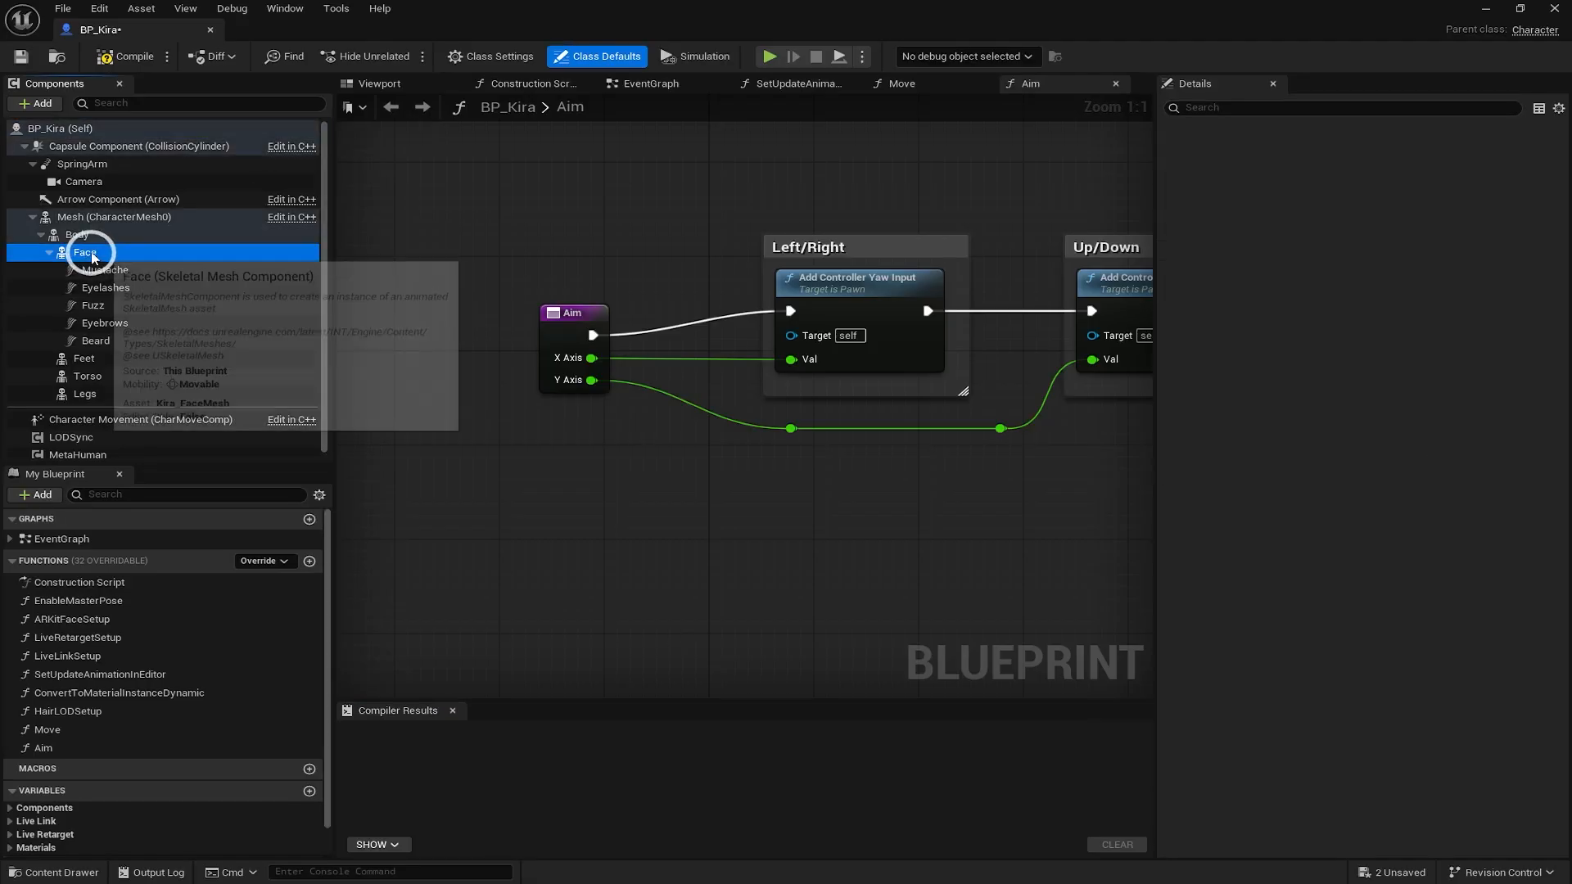
pyautogui.click(60, 105)
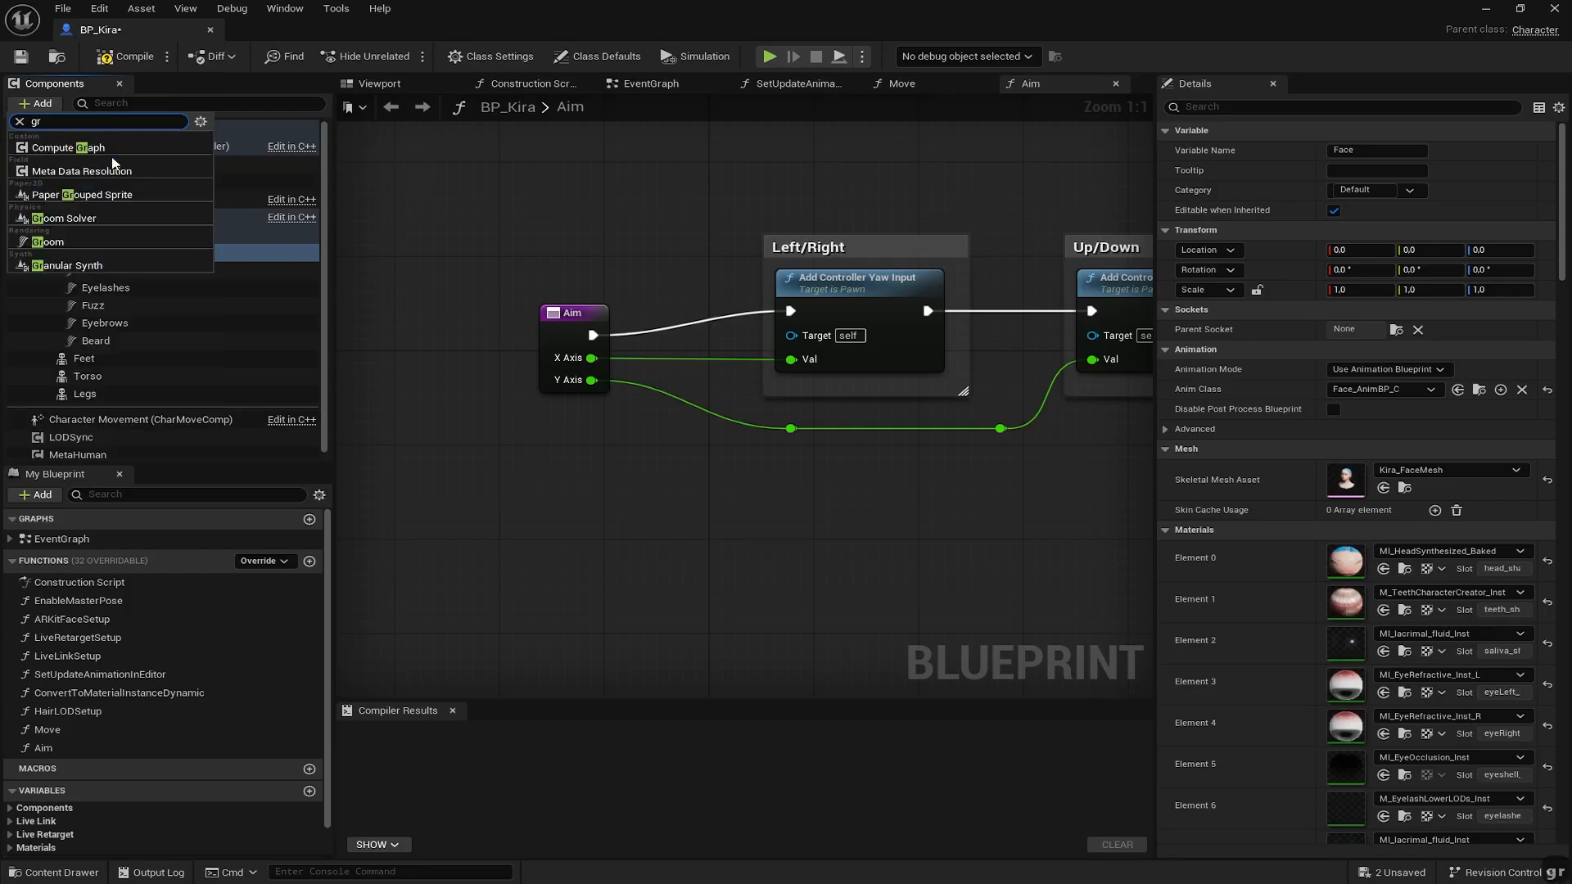
pyautogui.click(48, 242)
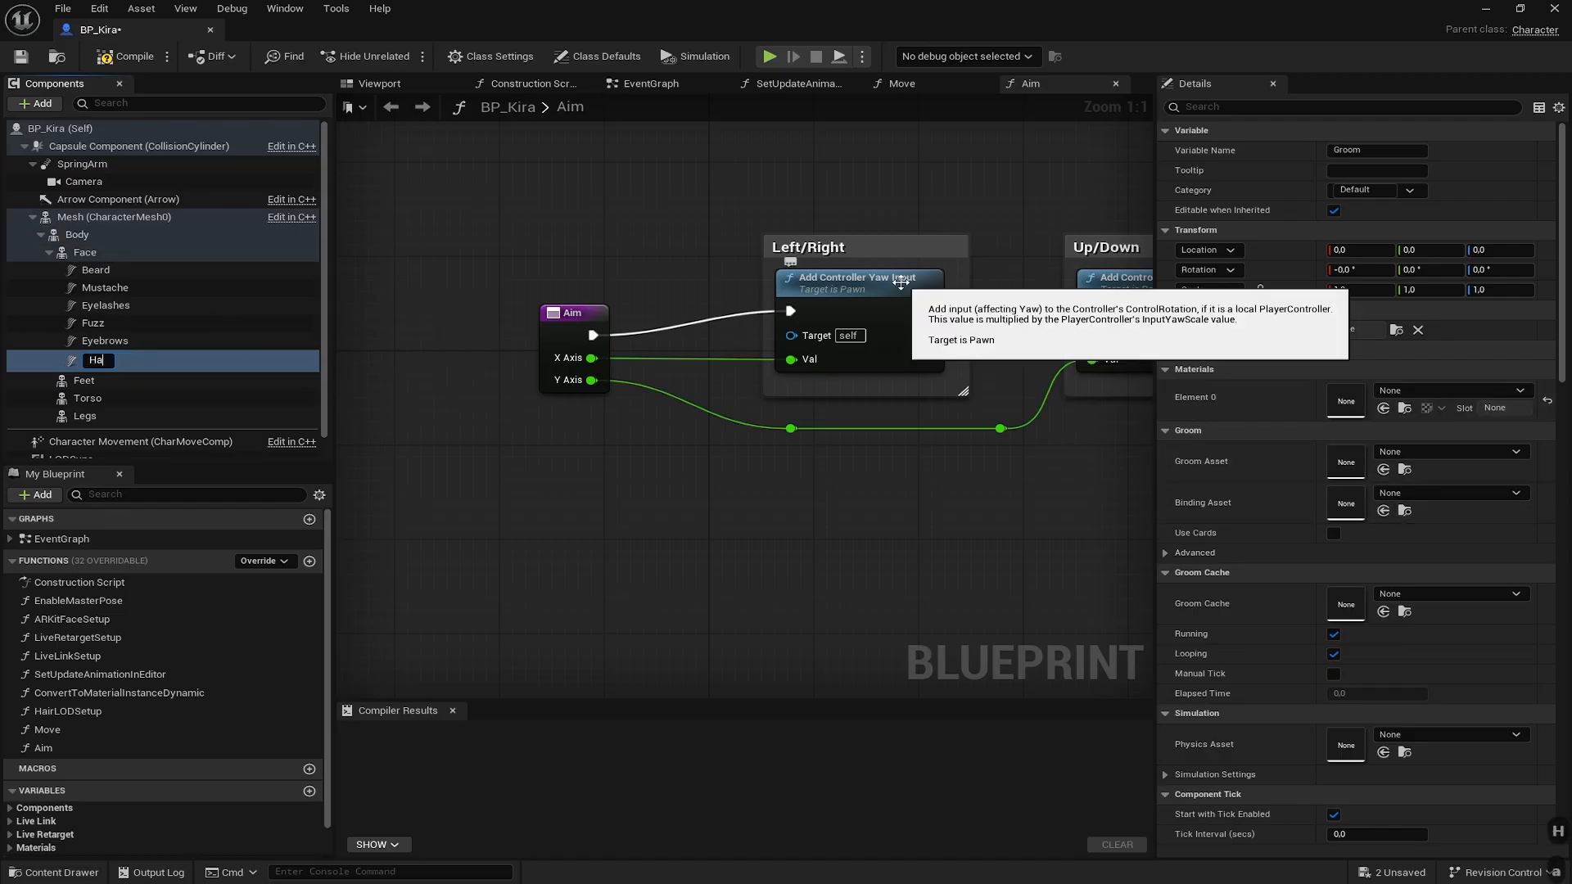
pyautogui.press('Return')
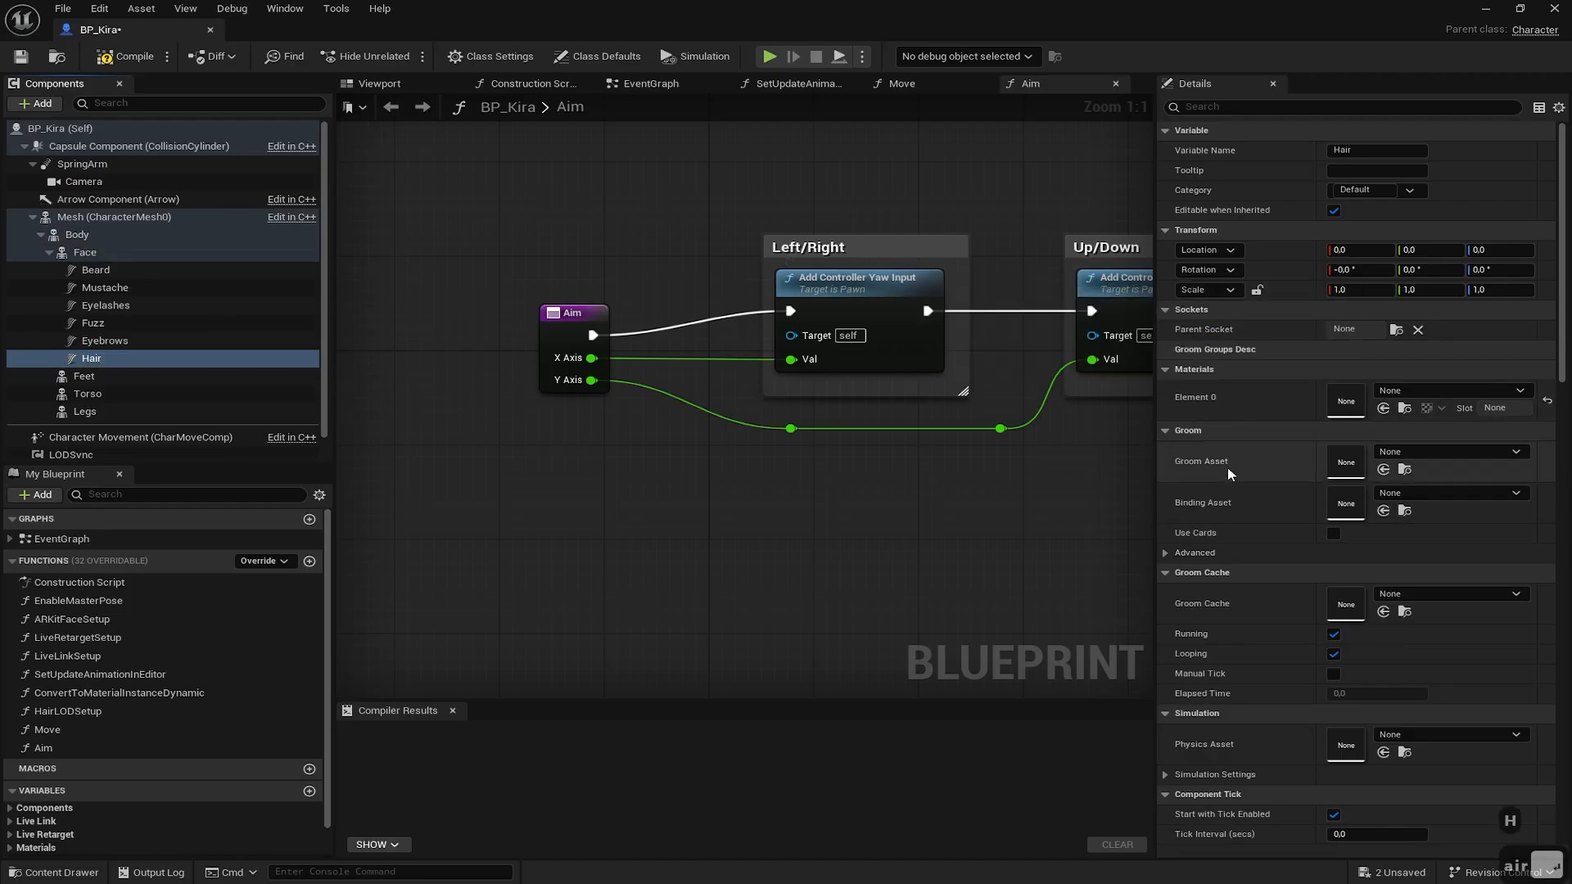
# Assign Kira_groom_01 and its Kira_FaceMesh binding to the Hair component, then compile, save and close the blueprint
pyautogui.click(1466, 451)
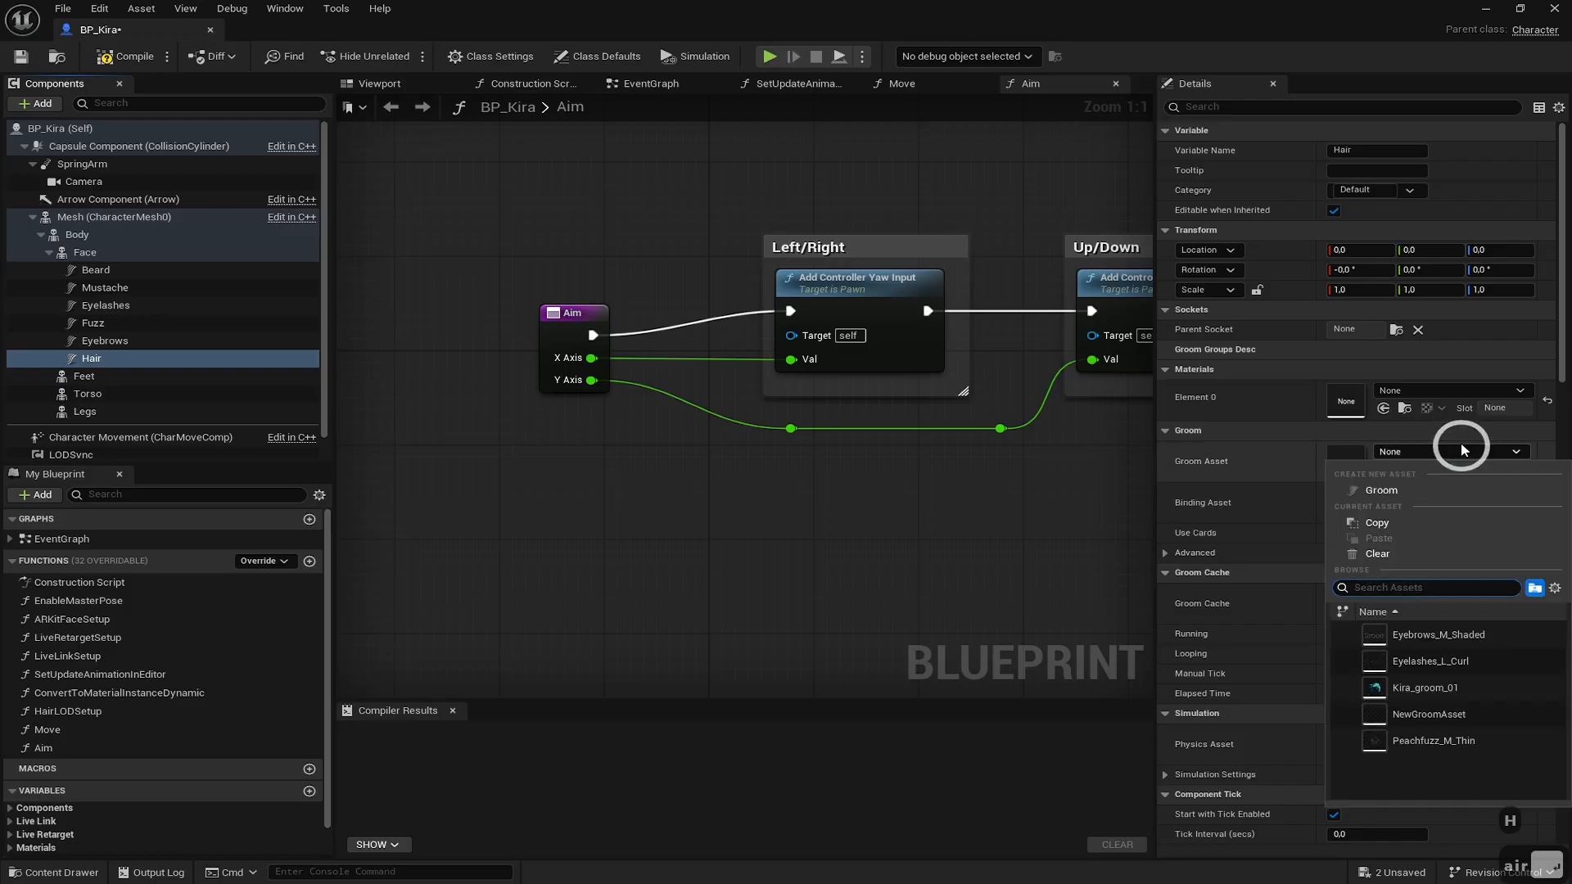
pyautogui.click(1442, 689)
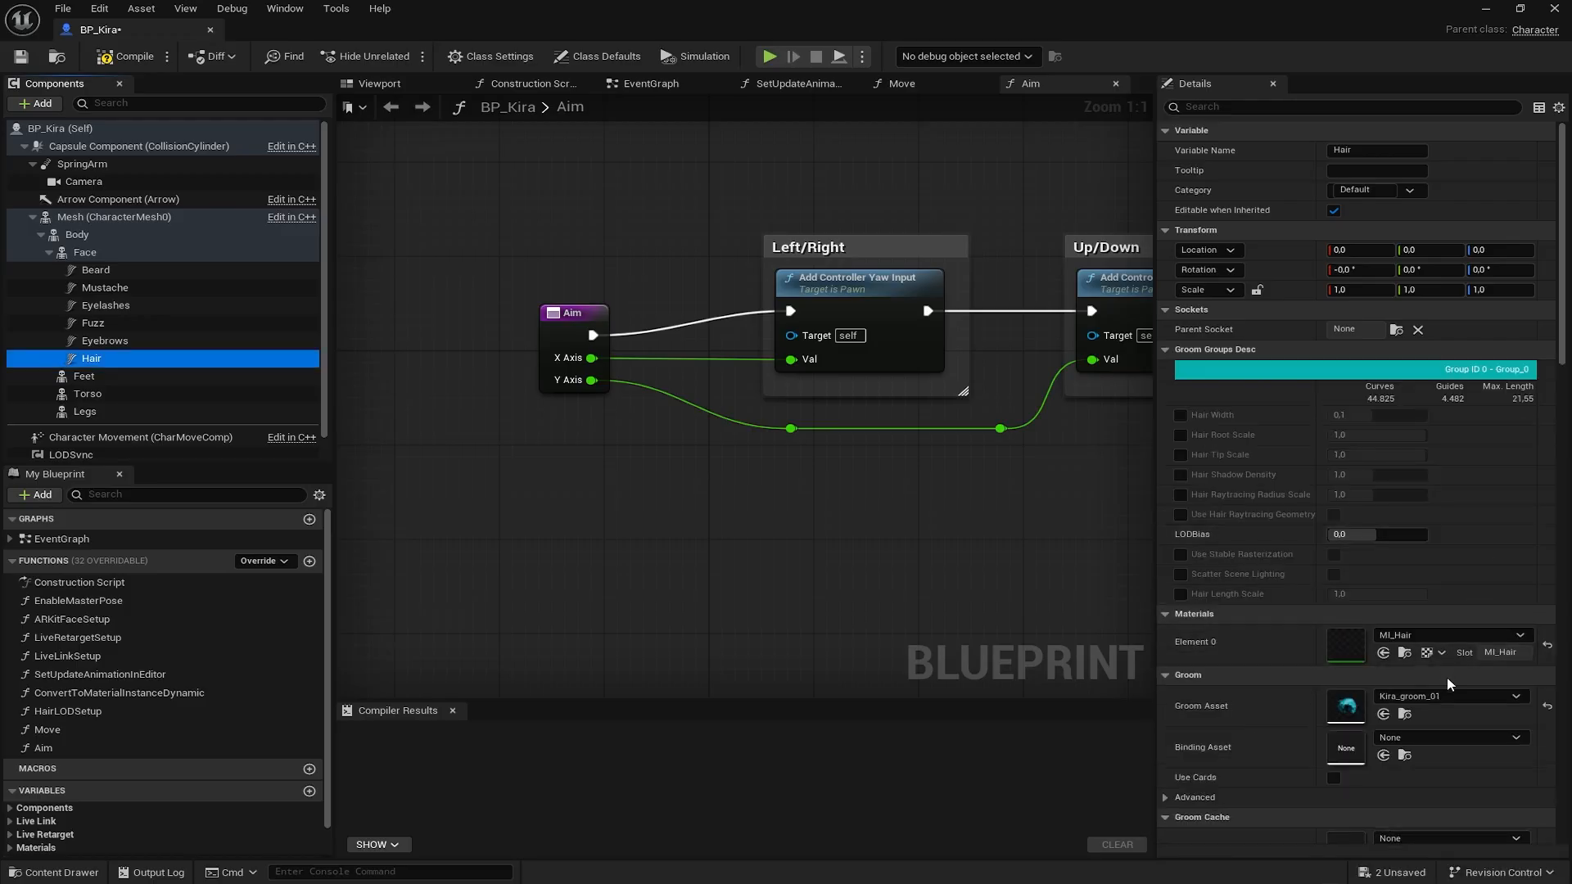
pyautogui.click(1447, 738)
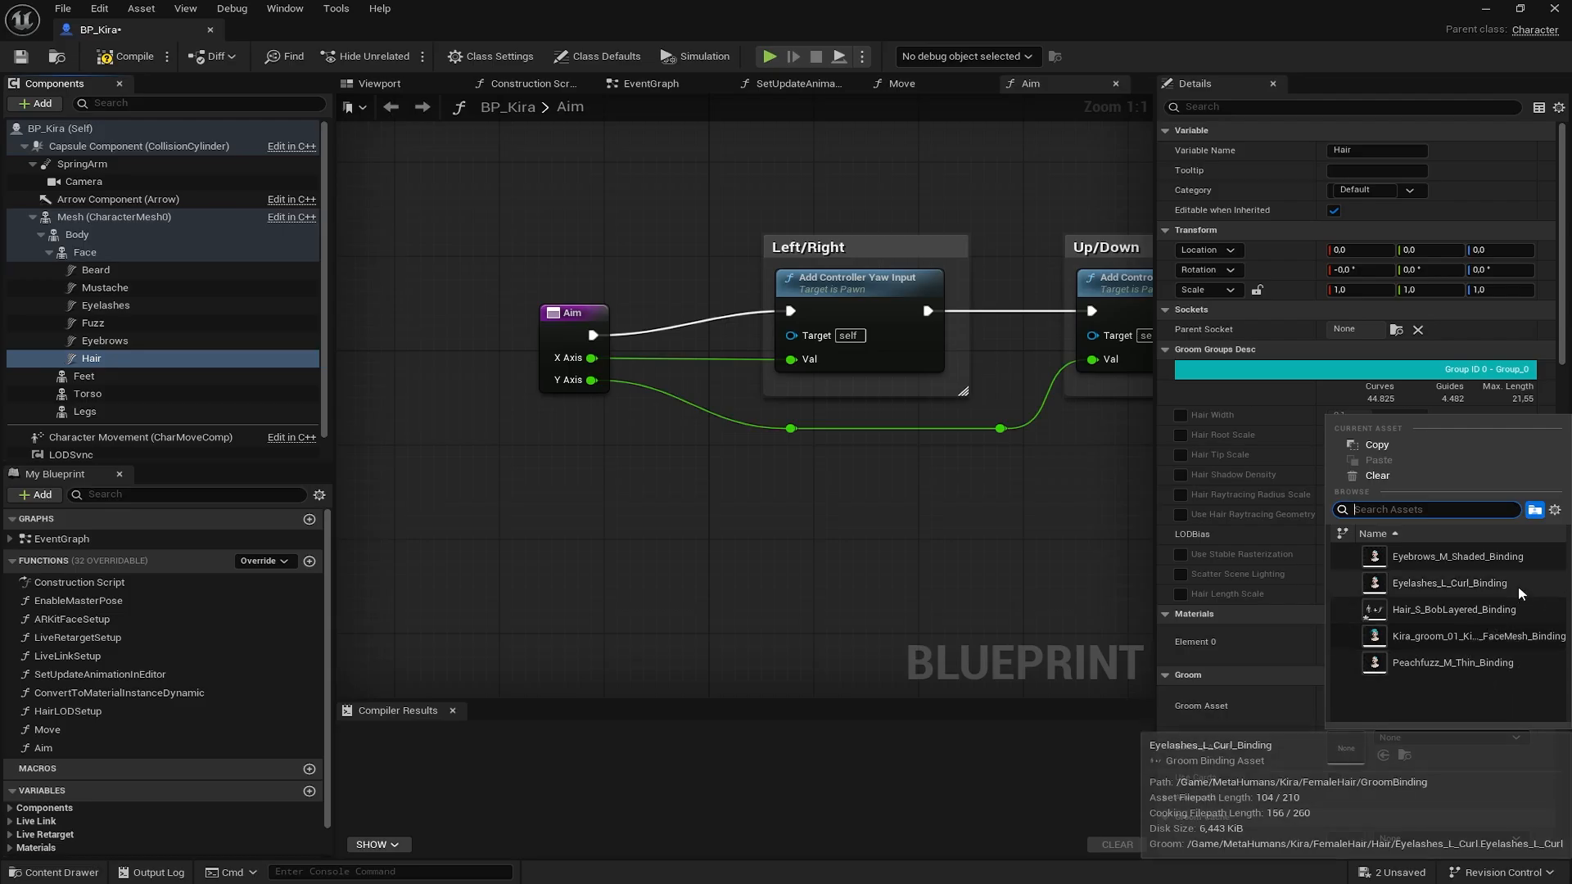
pyautogui.click(1514, 638)
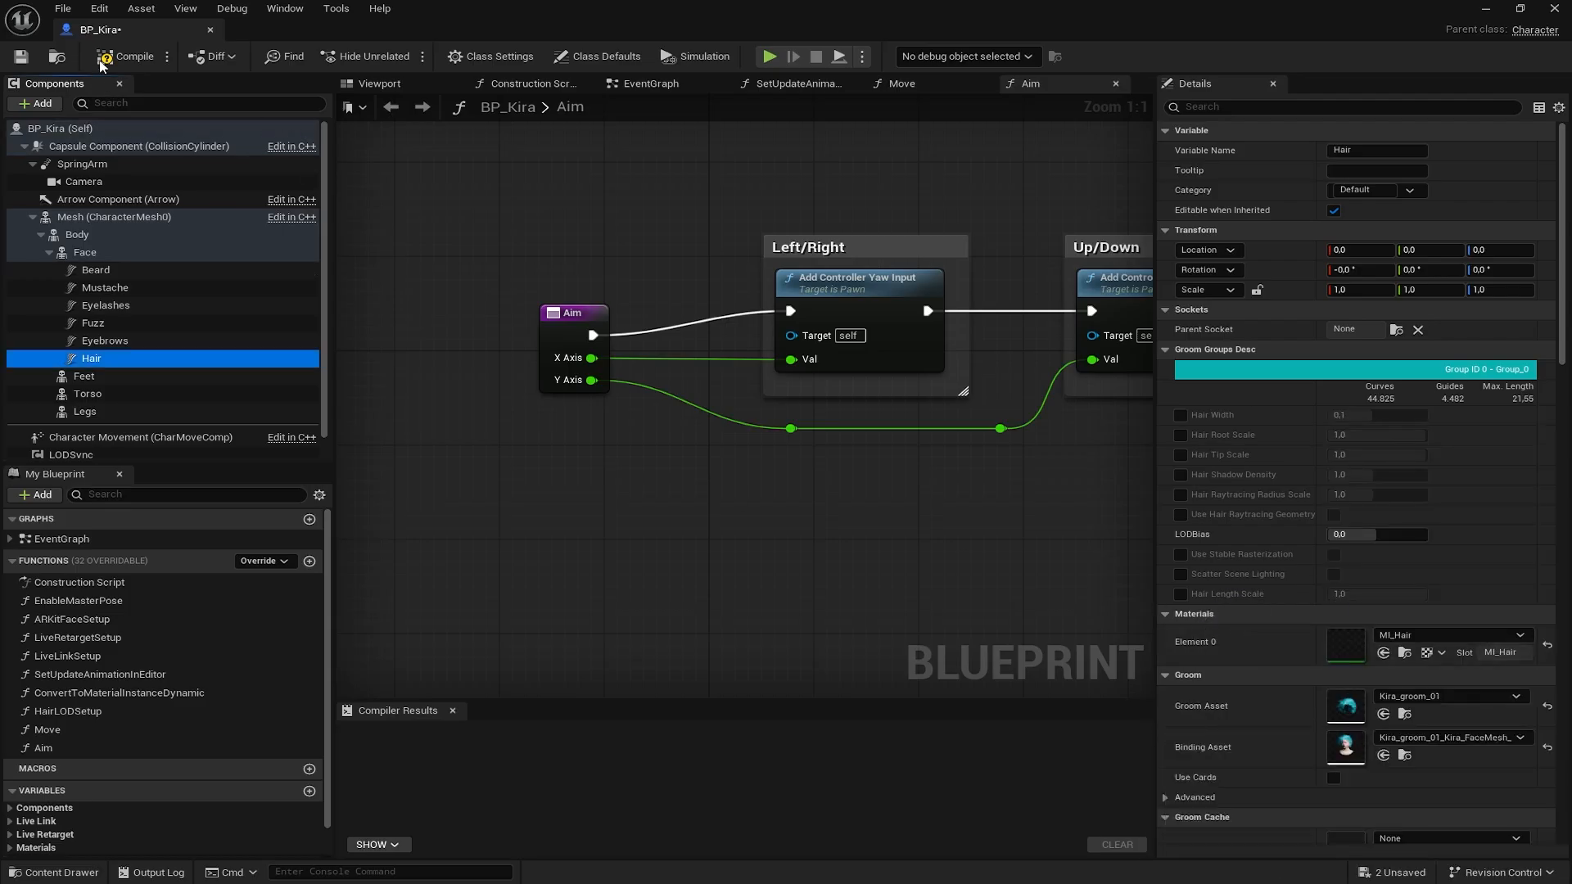
pyautogui.click(131, 59)
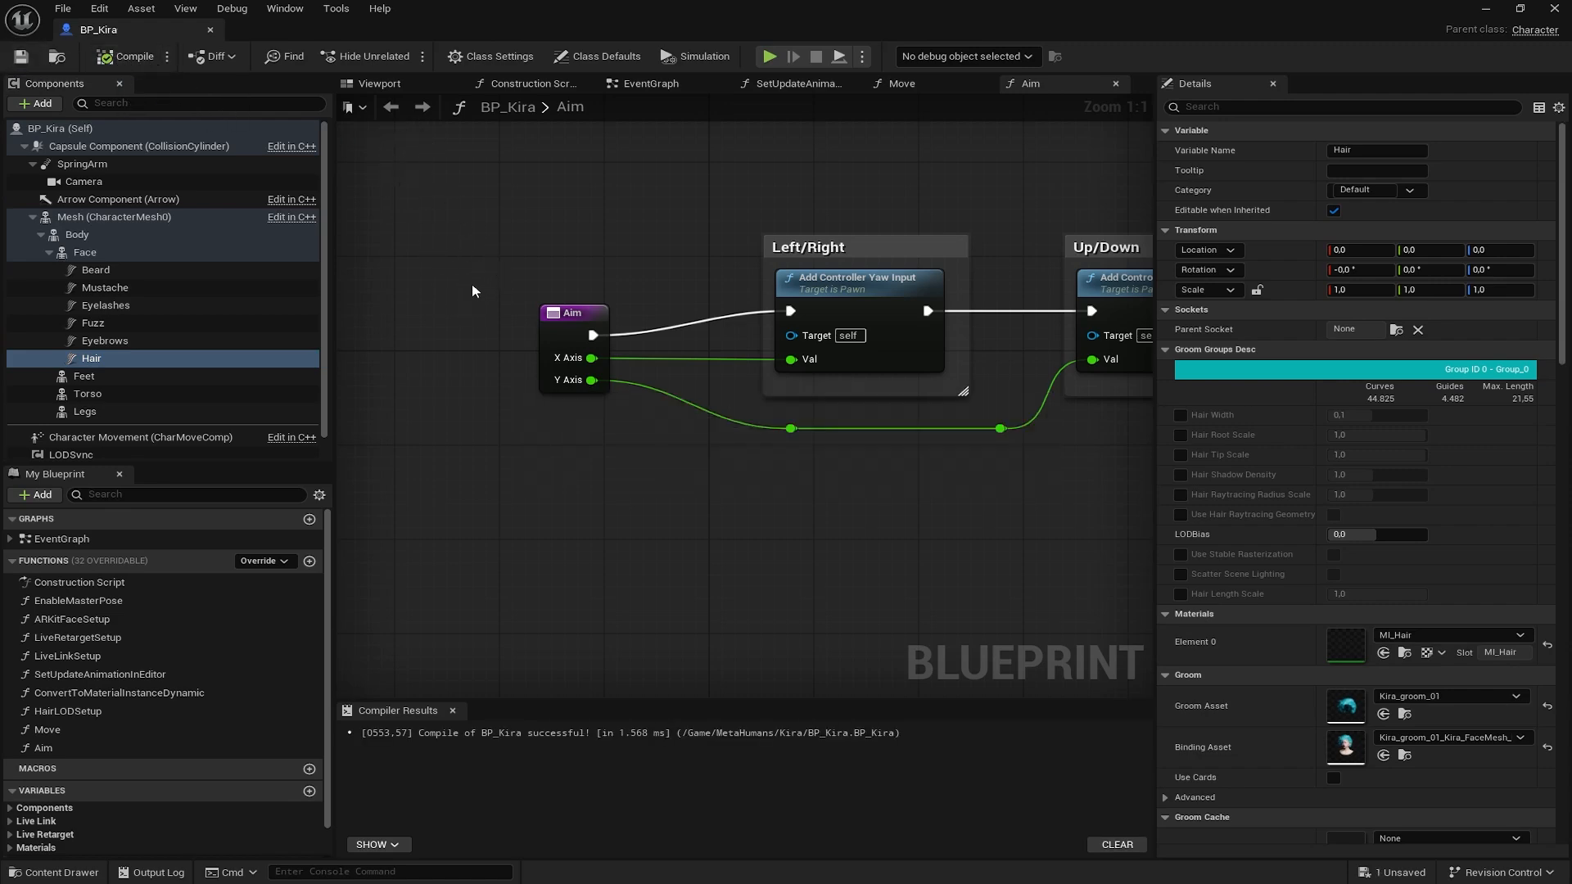
pyautogui.click(210, 29)
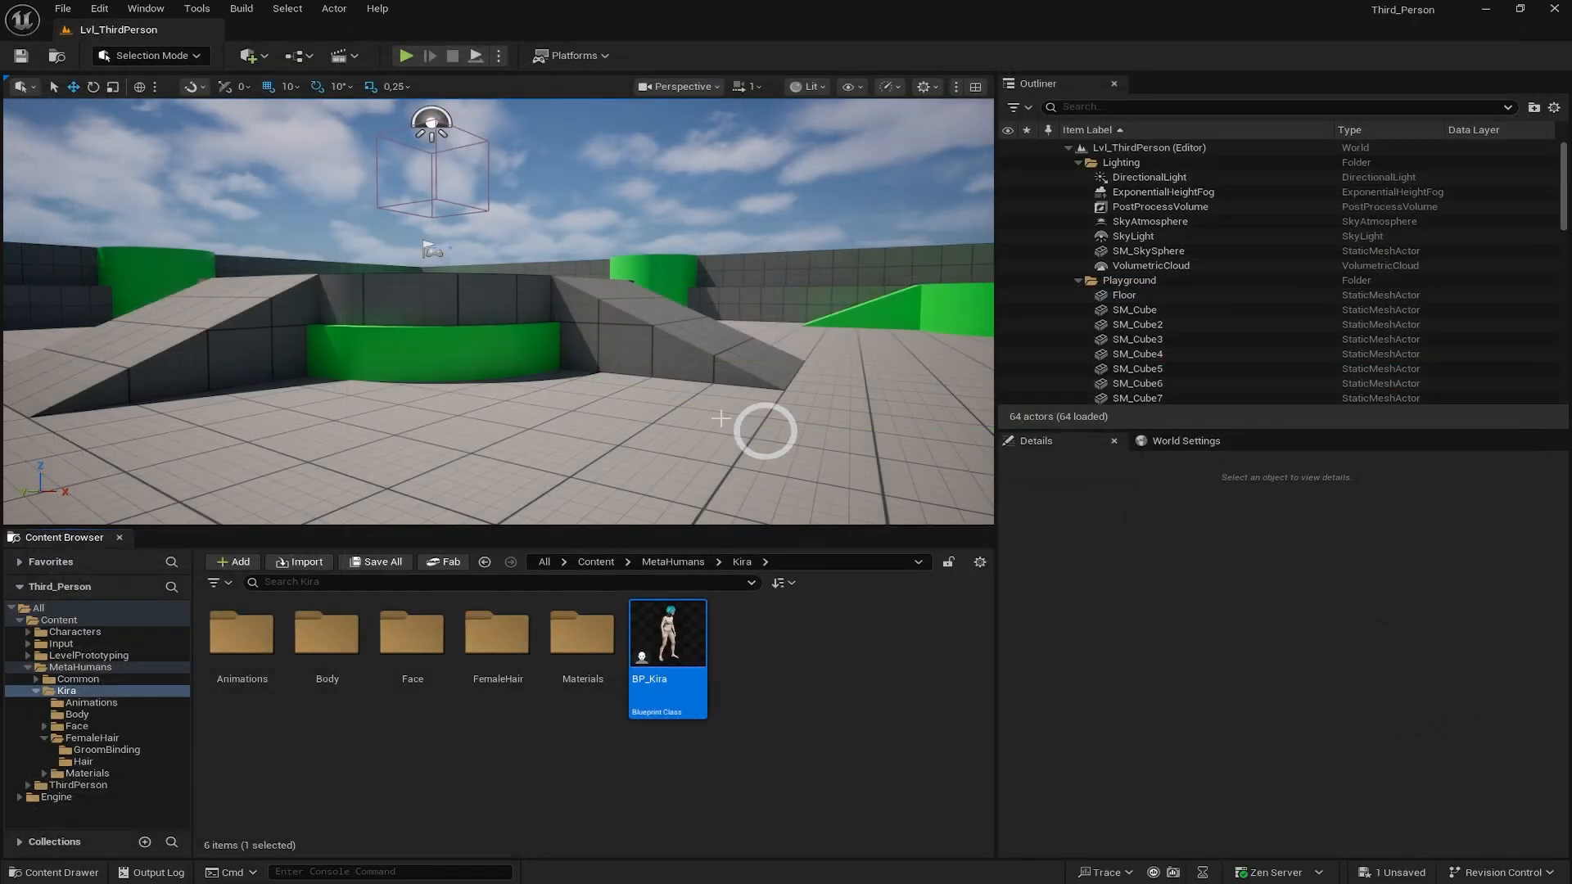
# Set the level's Default Pawn Class to BP_Kira under the selected game mode in the world settings
pyautogui.moveTo(765, 430); pyautogui.dragTo(801, 342, button='right')
pyautogui.press('w')
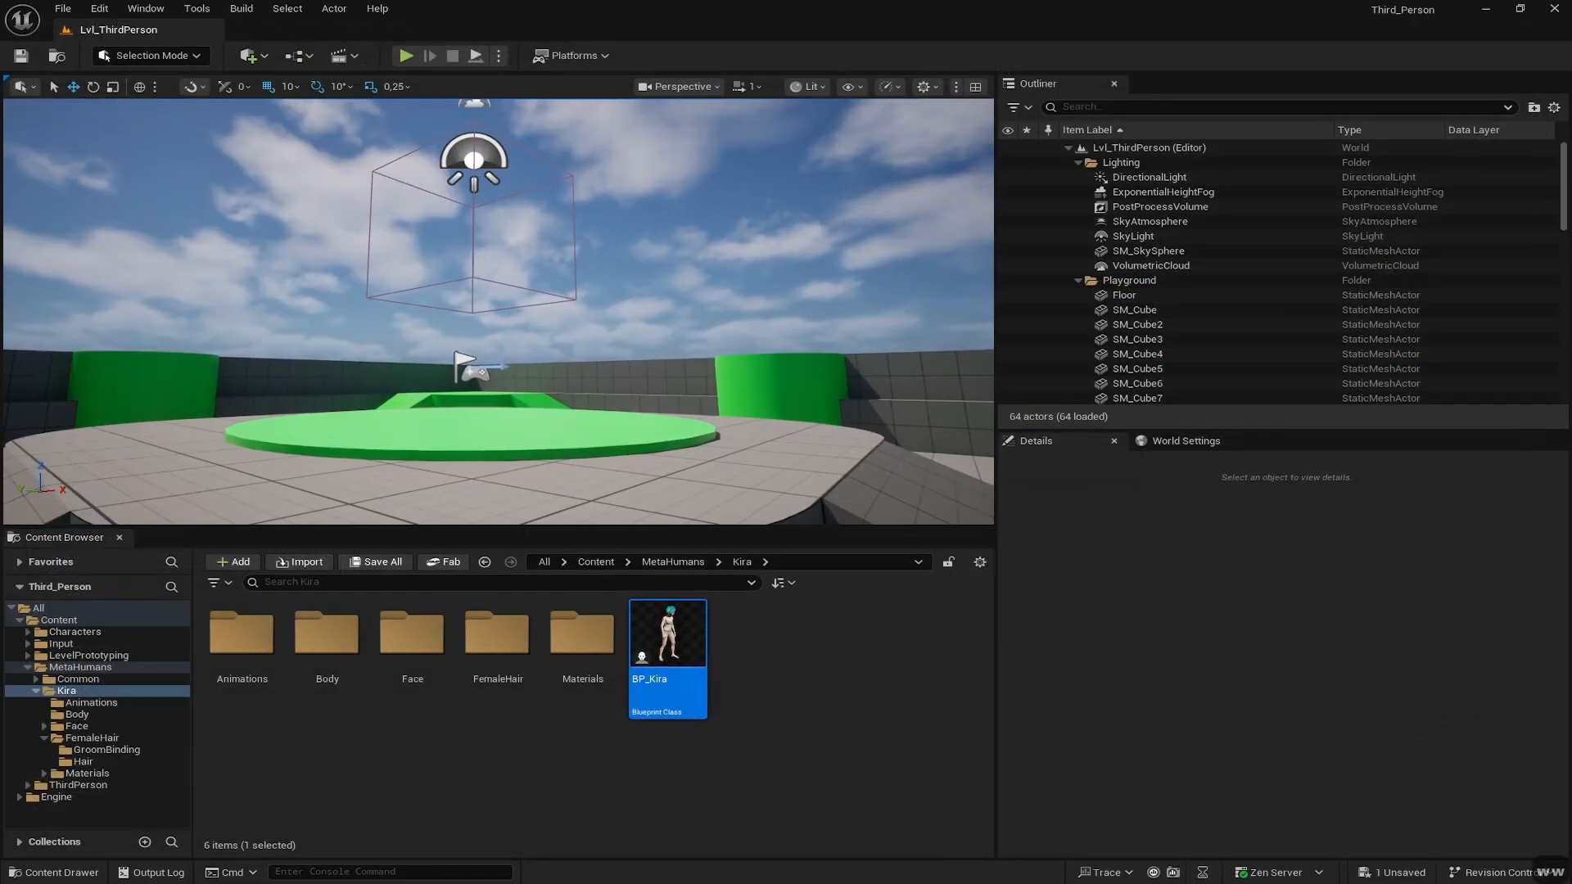
pyautogui.click(1186, 440)
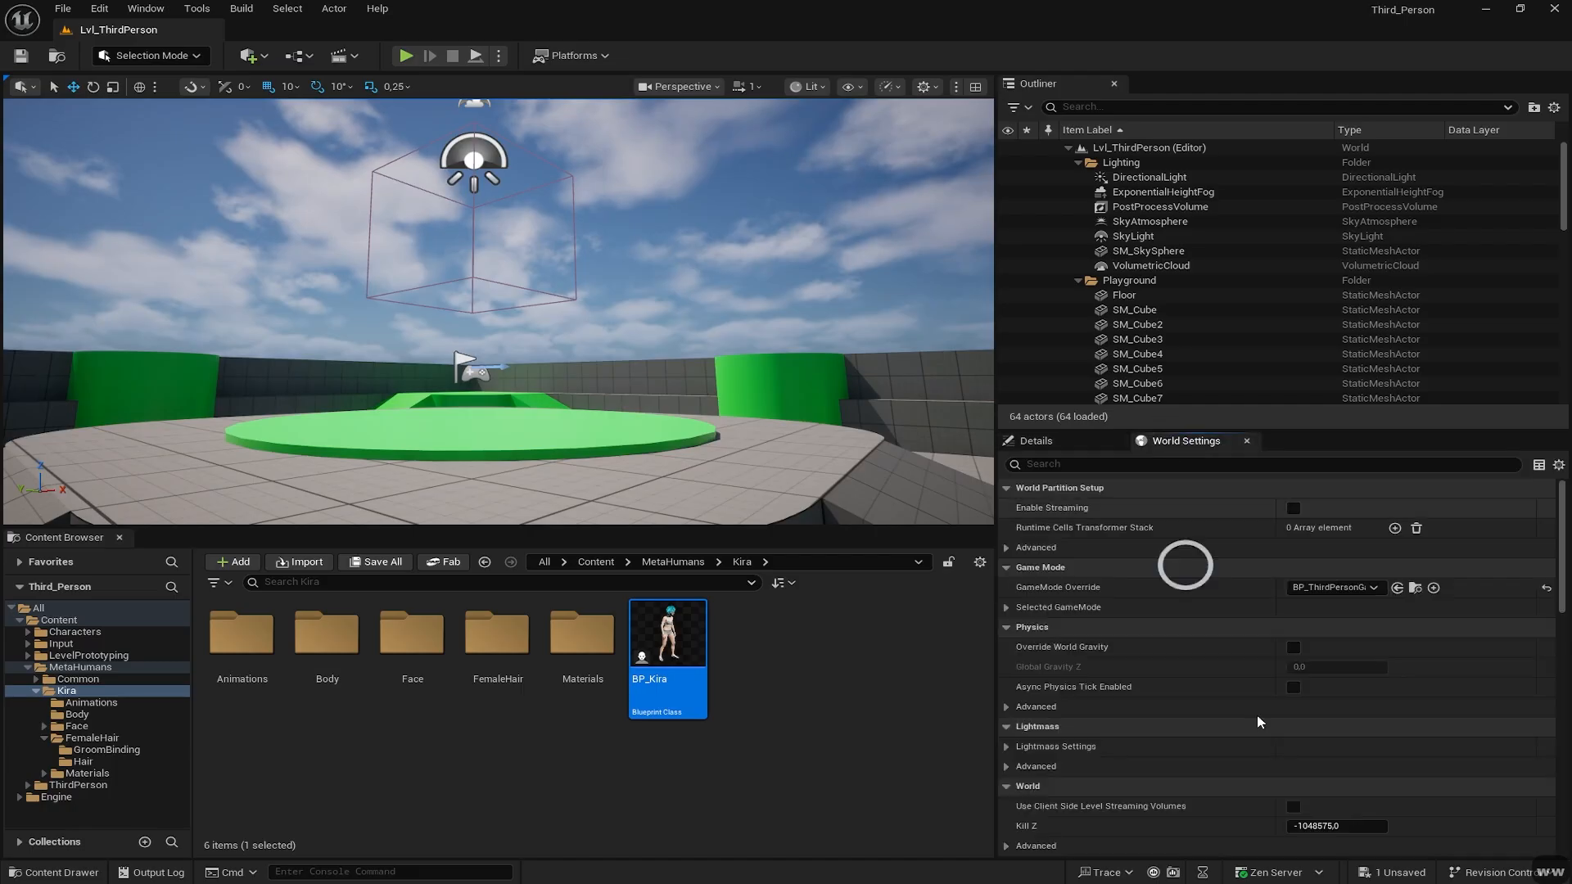
pyautogui.click(1007, 606)
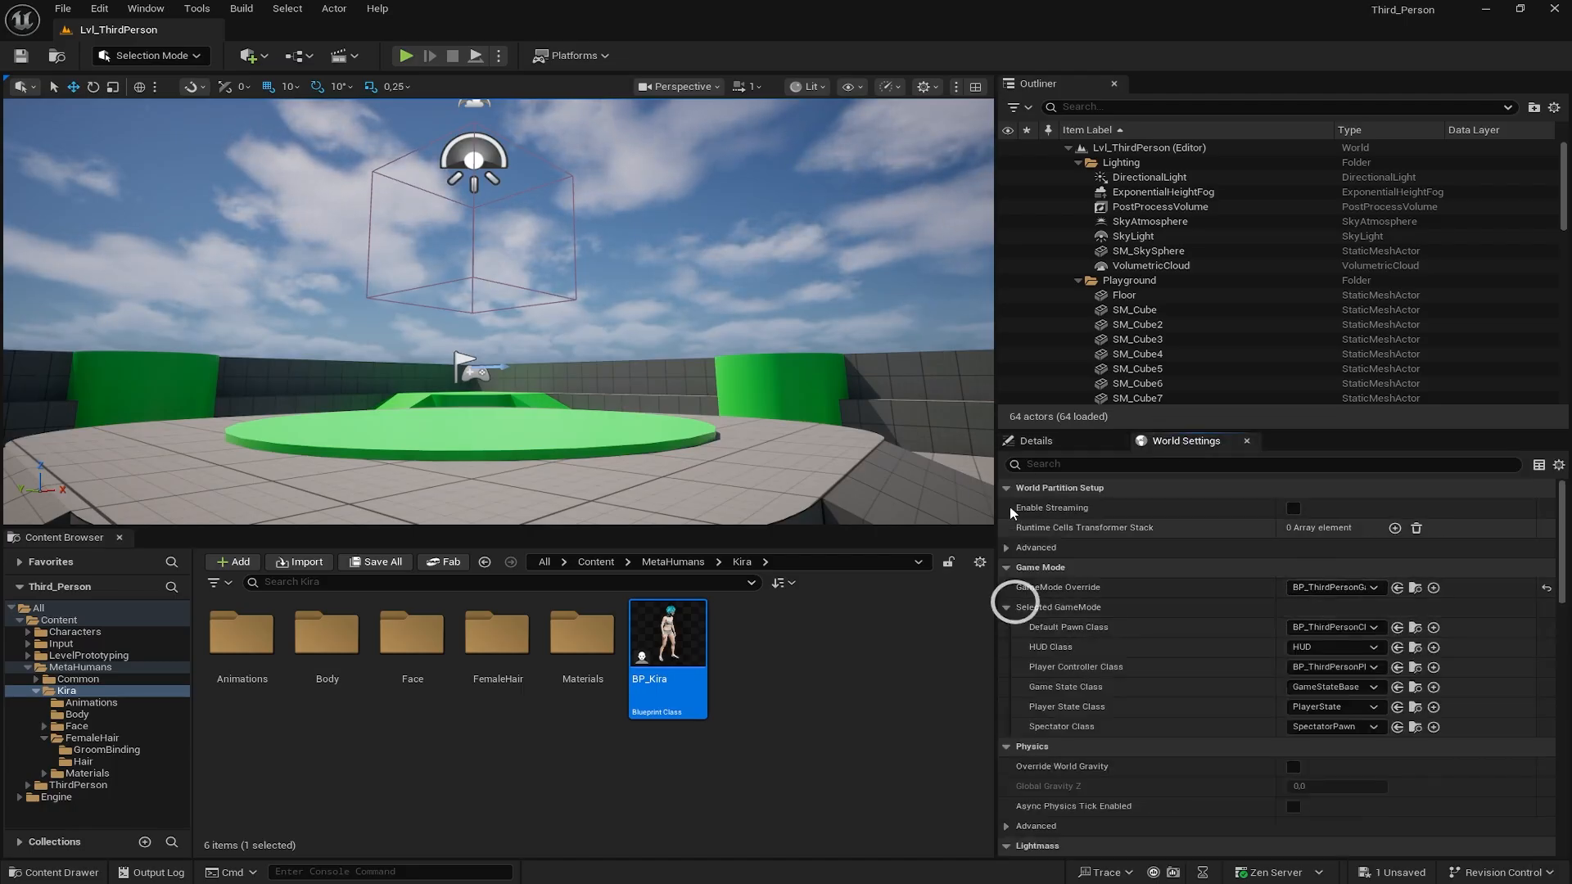
pyautogui.click(1288, 626)
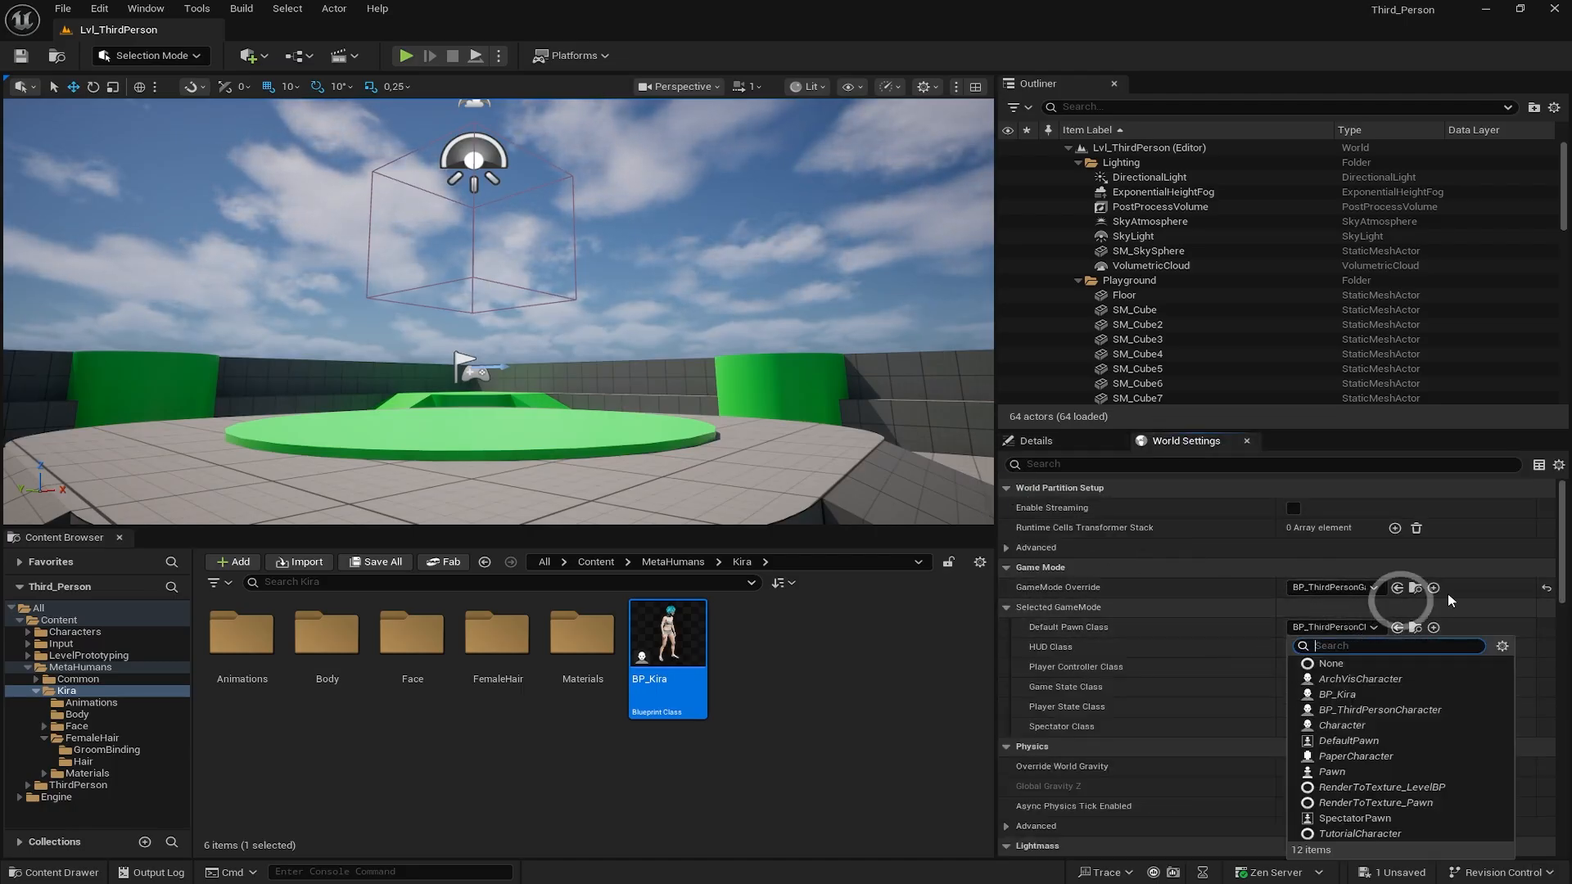
pyautogui.click(1343, 694)
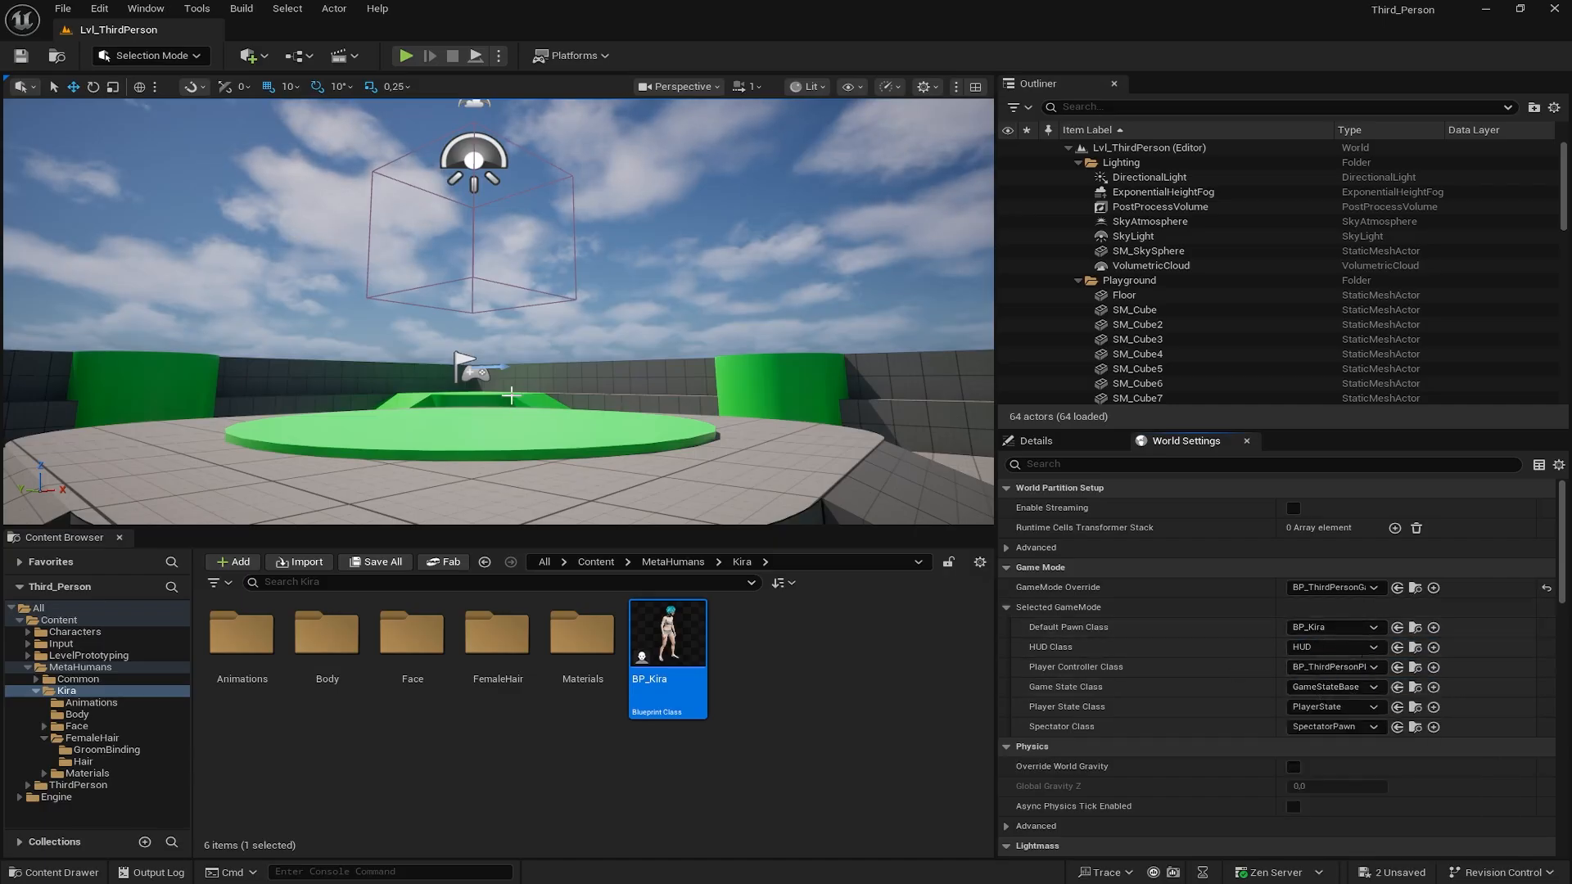
# Play the level from the player start area and run the character forward to check the hair in motion
pyautogui.moveTo(529, 419); pyautogui.dragTo(528, 463, button='right')
pyautogui.press('a')
pyautogui.press('w')
pyautogui.press('w')
pyautogui.press('s')
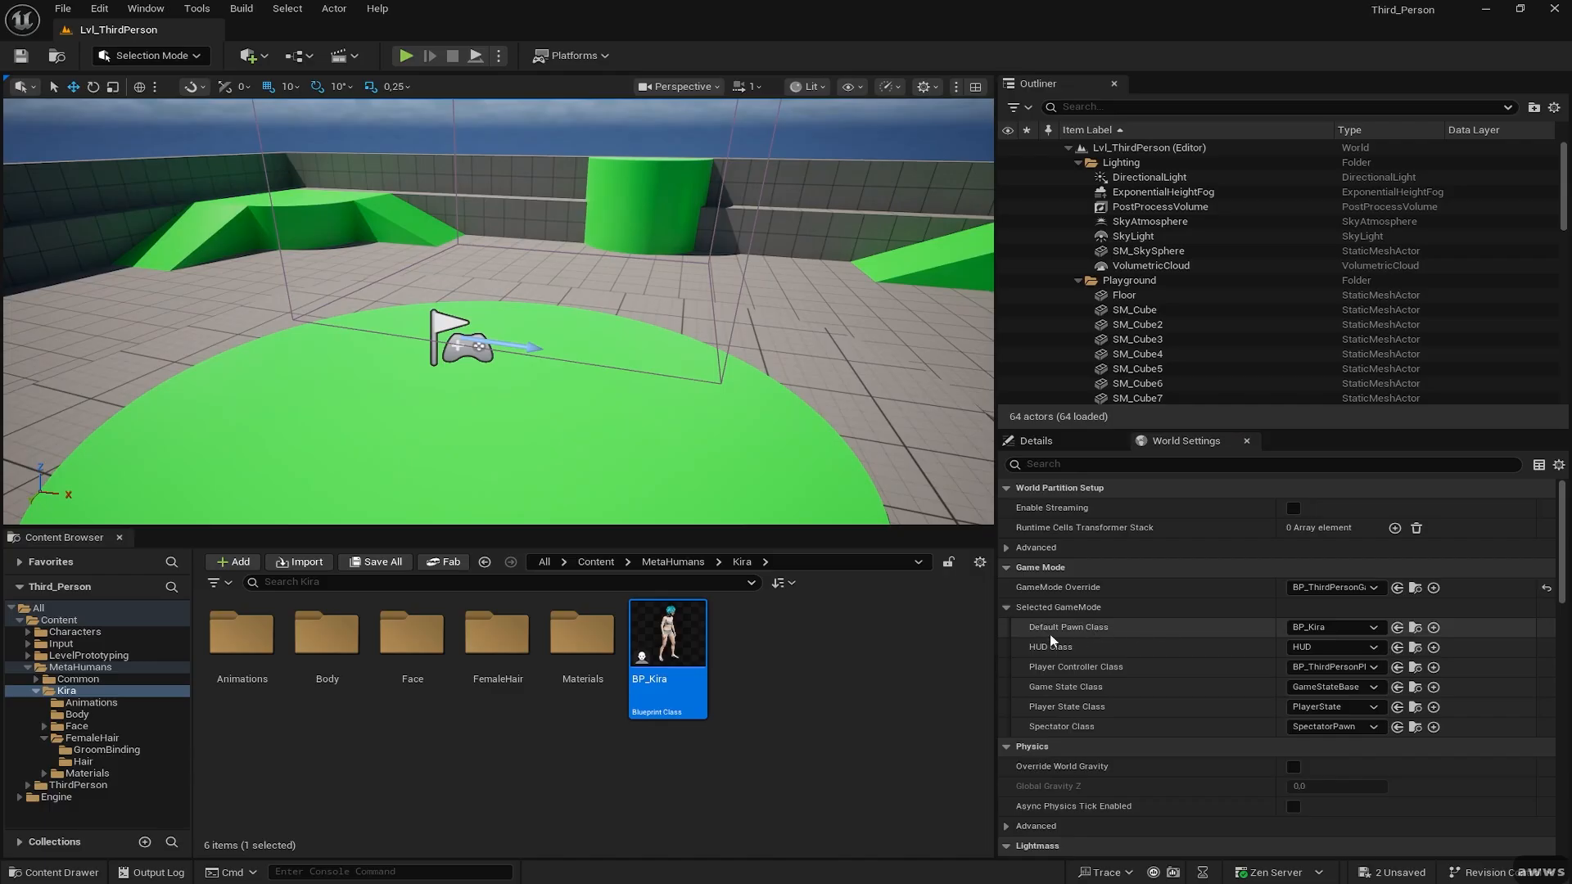
pyautogui.click(404, 57)
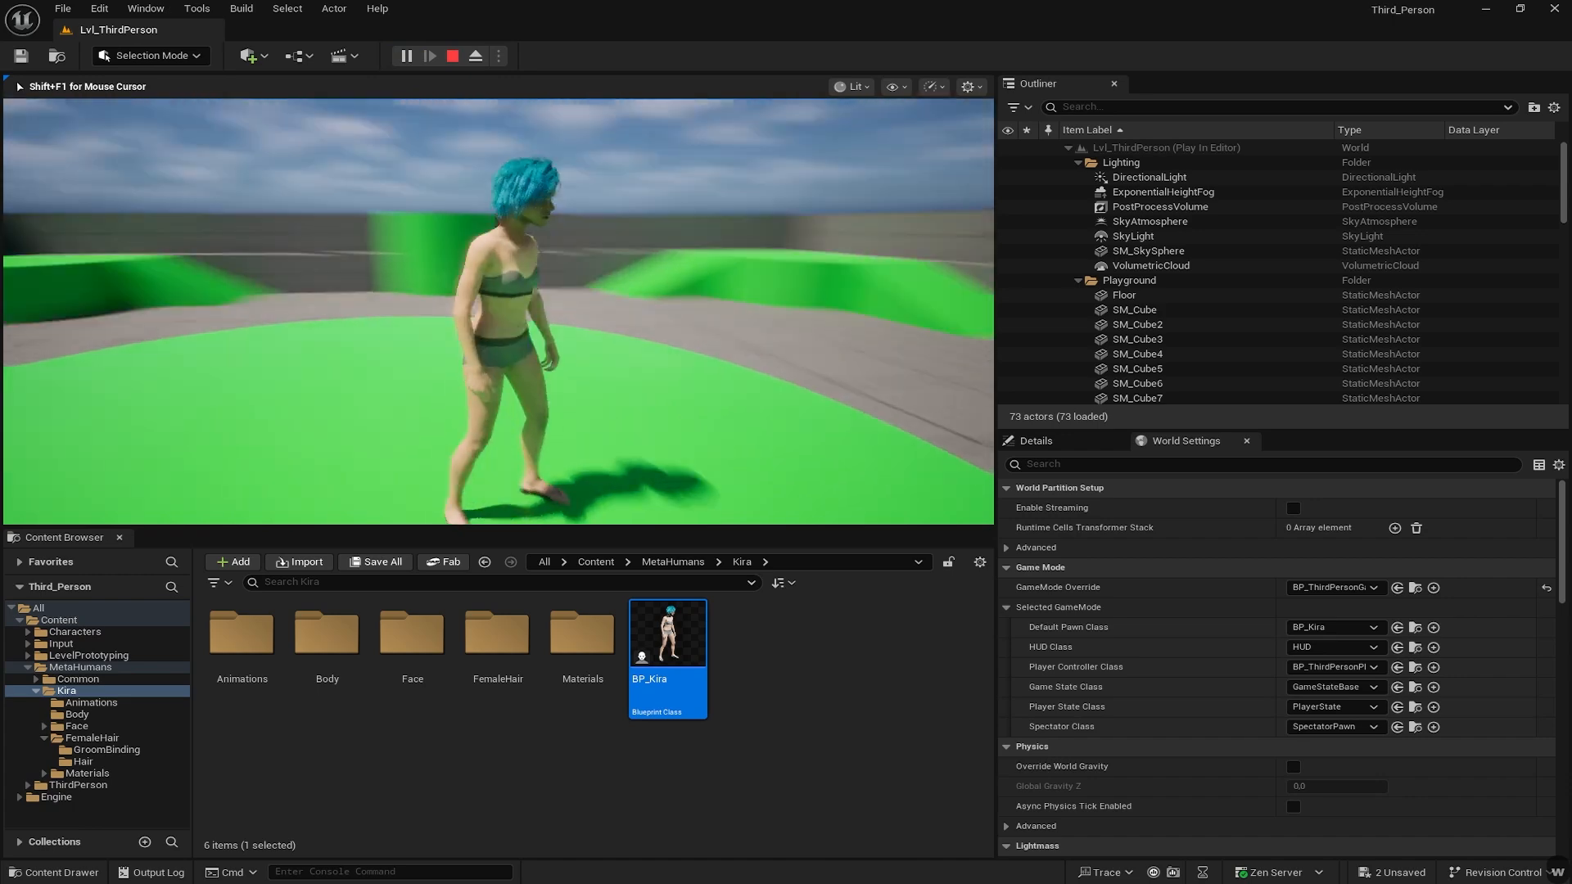
pyautogui.press('w')
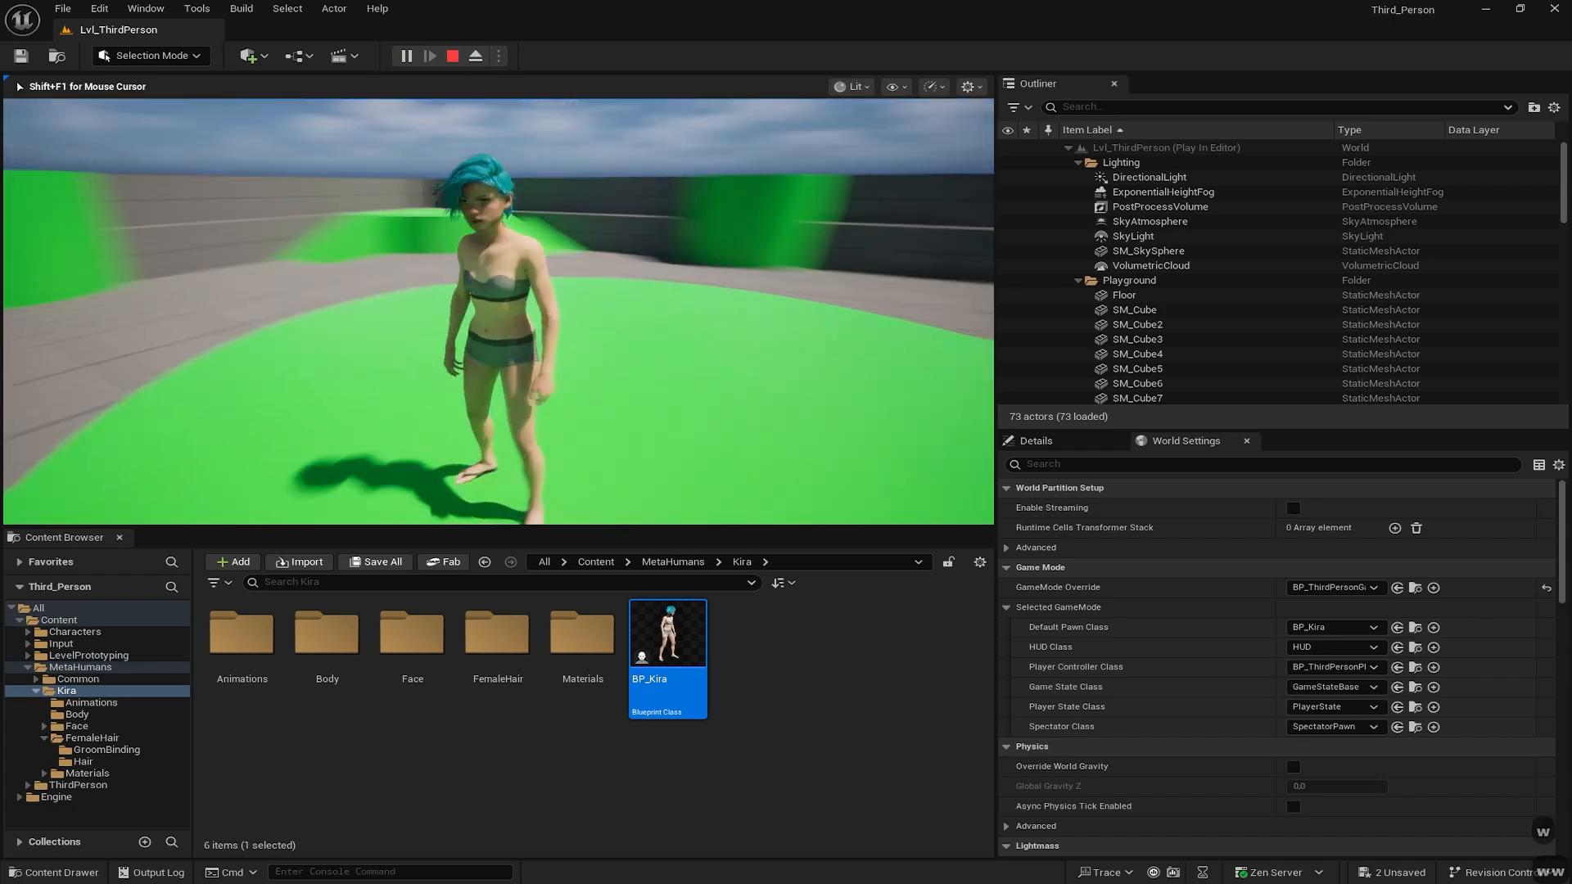
pyautogui.press('w')
pyautogui.press('w')
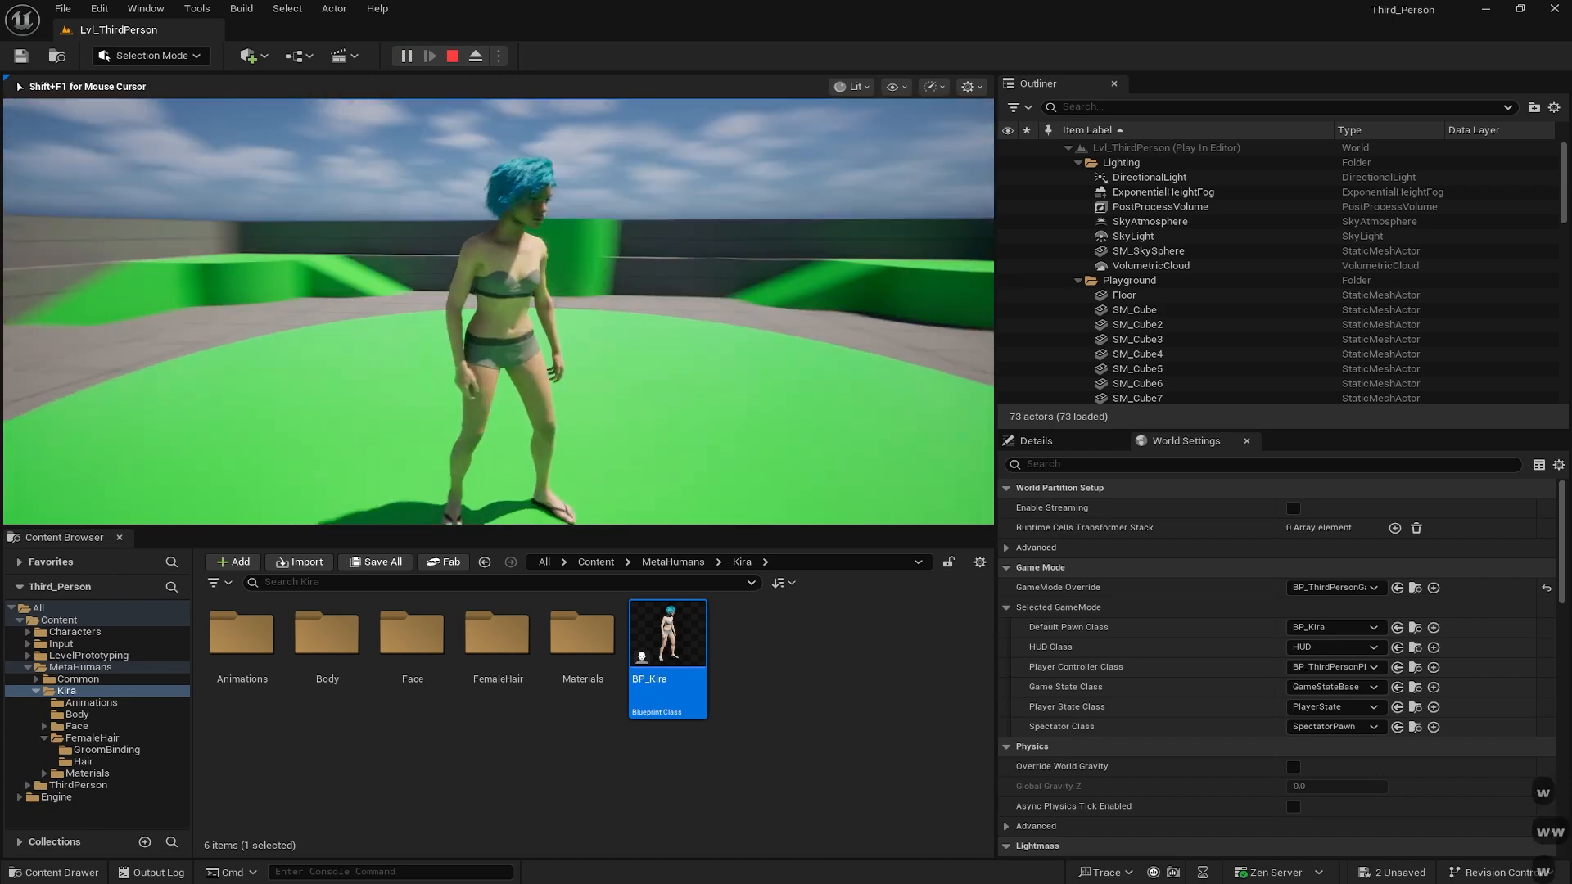
pyautogui.press('w')
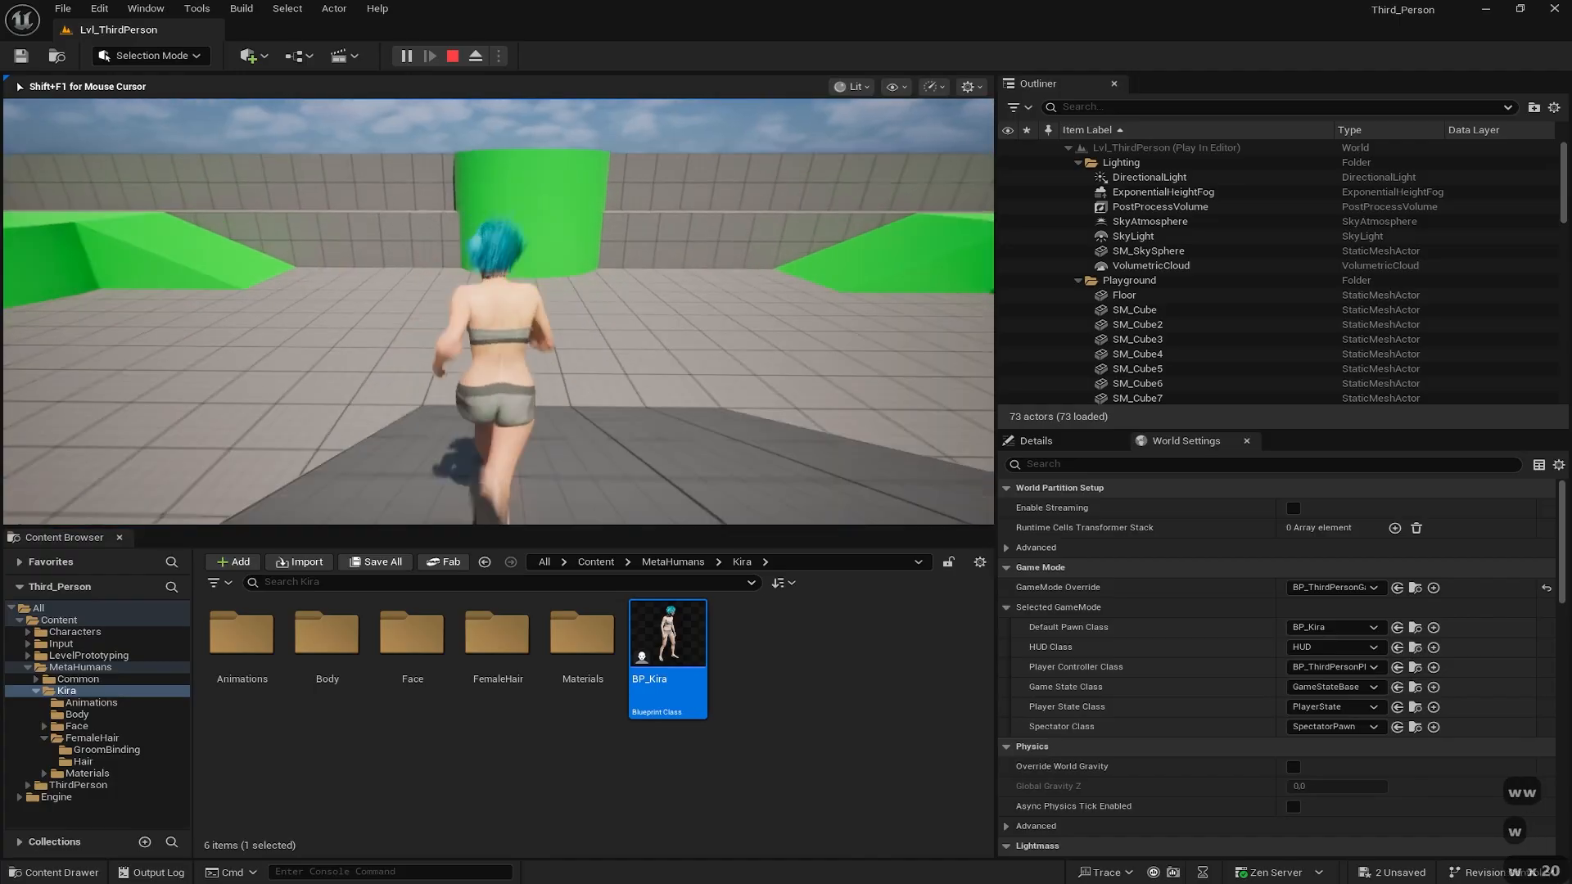